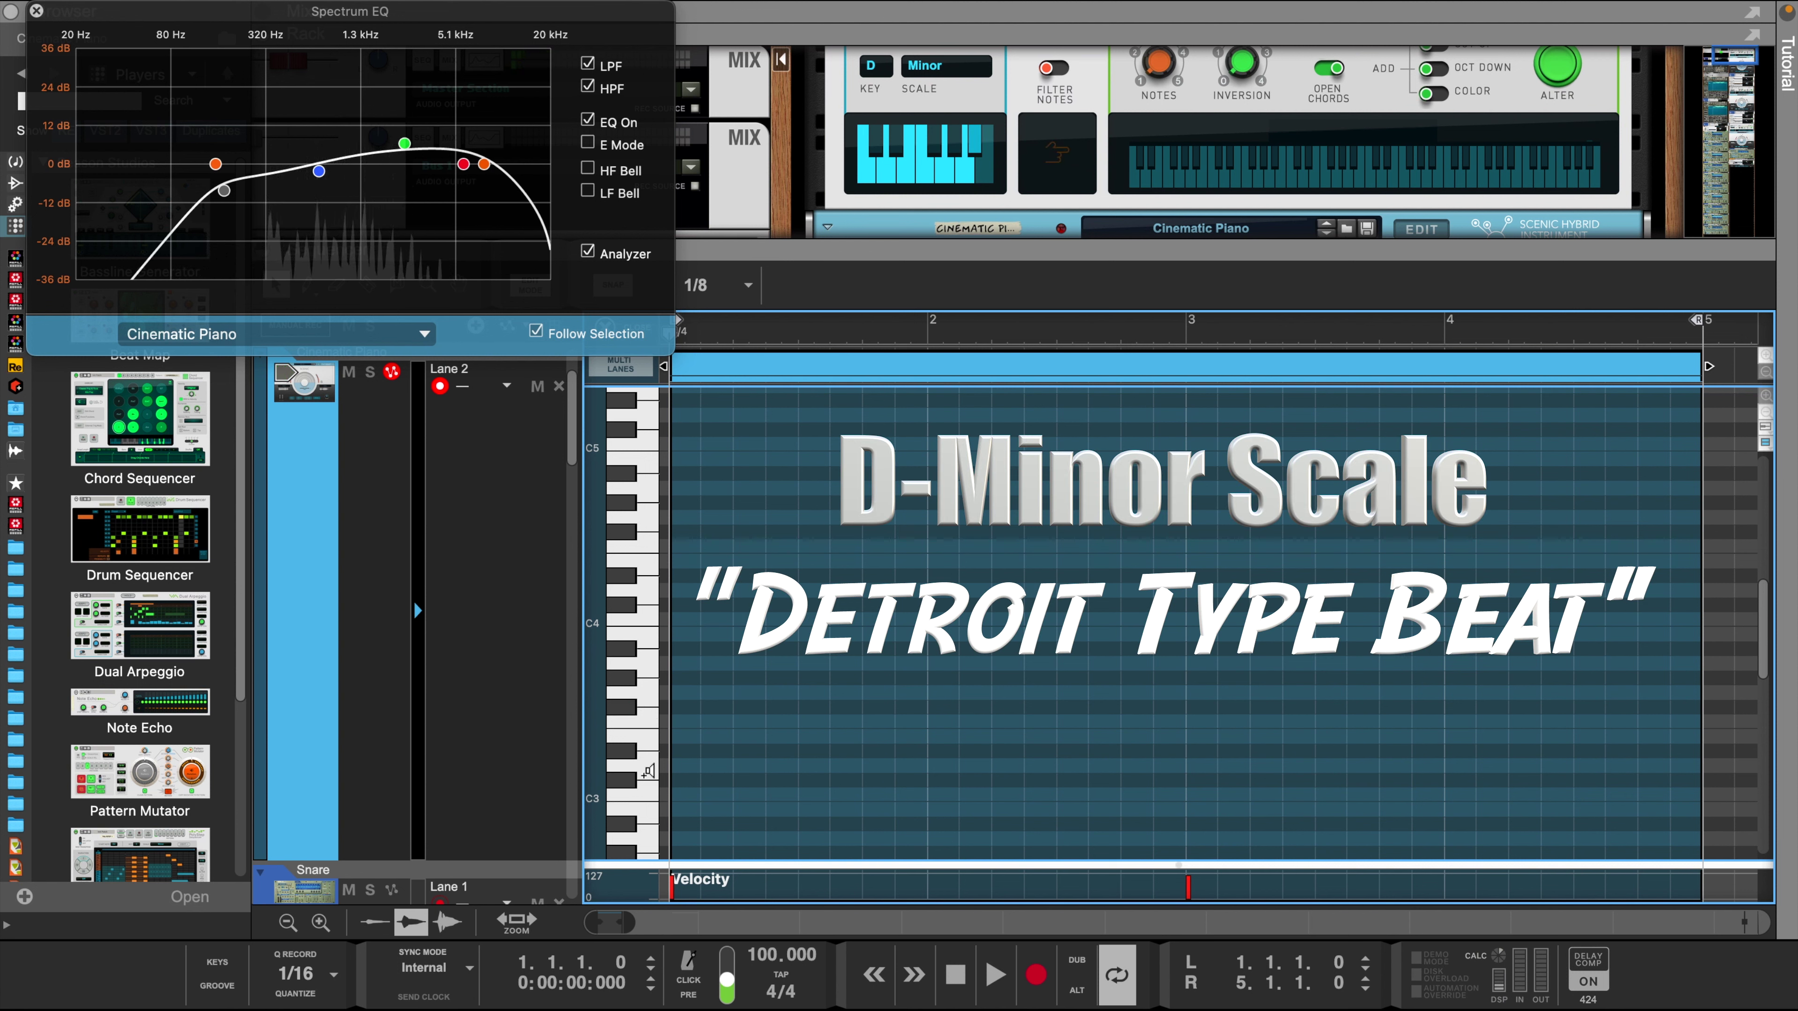
- Fill bars 1 to 4 with two two-bar D3 notes and place a two-bar copy on A3 at 1.1.3
click(674, 767)
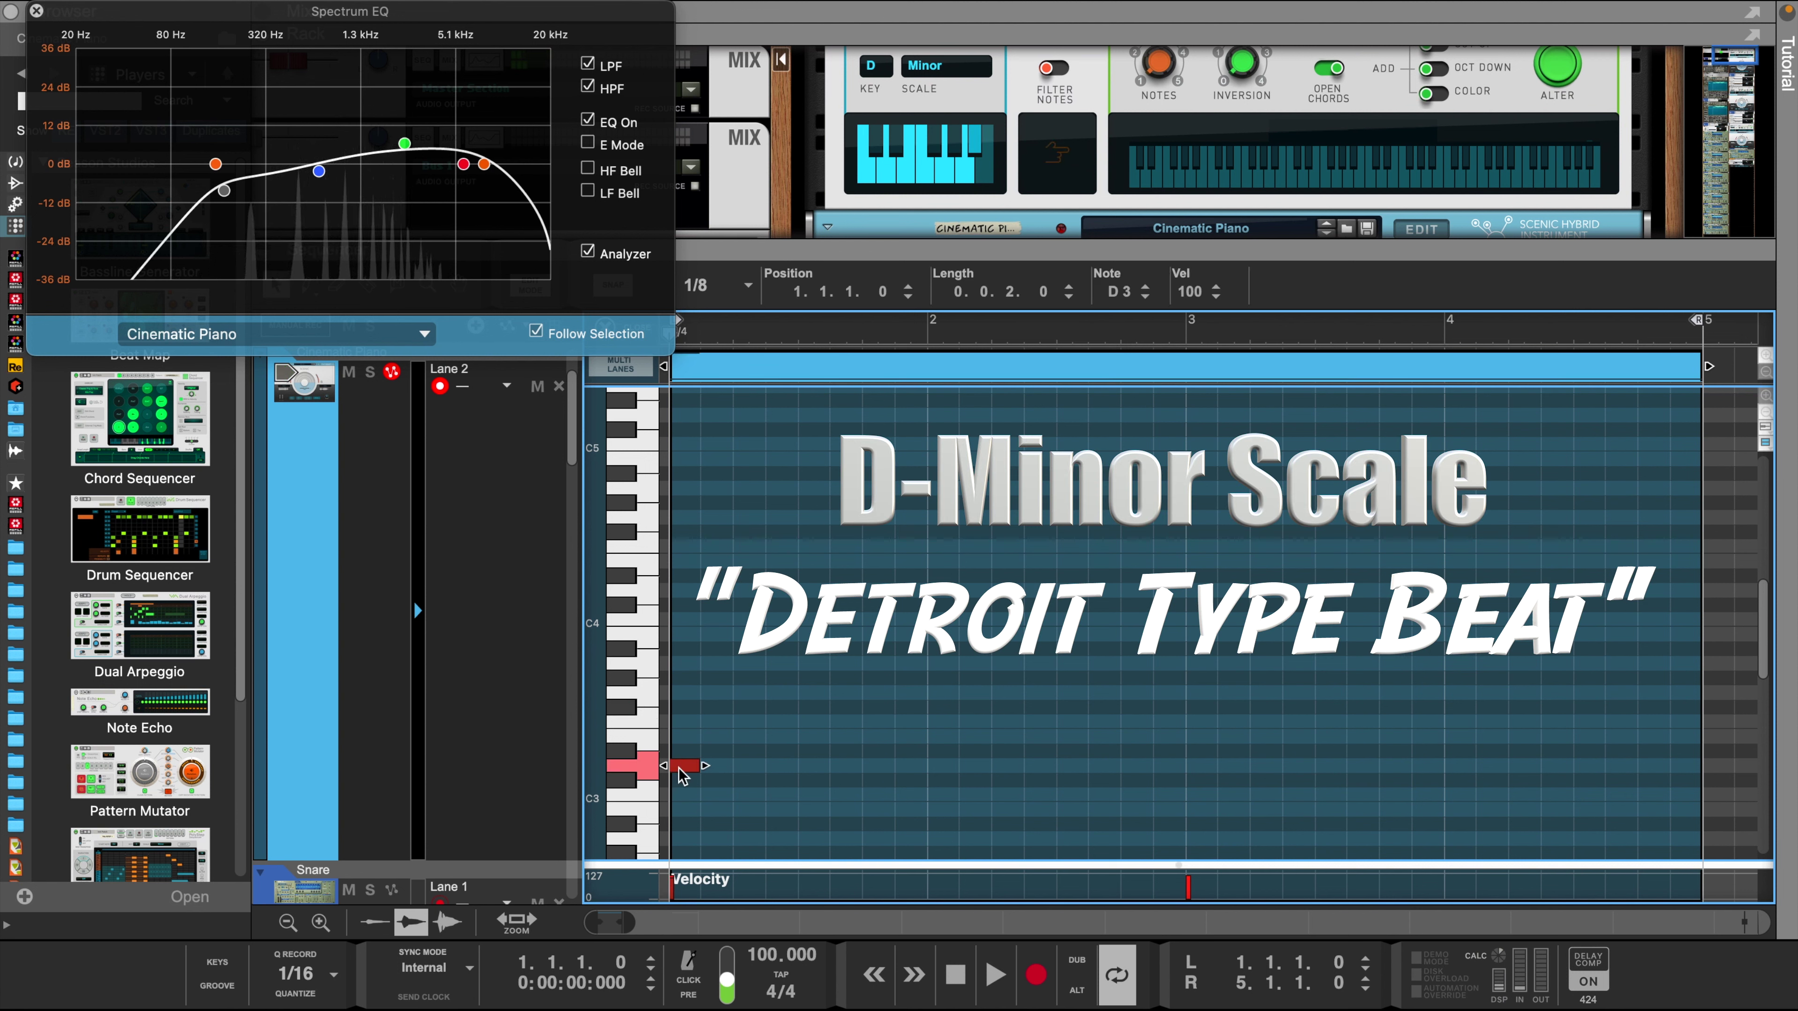
drag(706, 765, 762, 670)
key(super+d)
key(space)
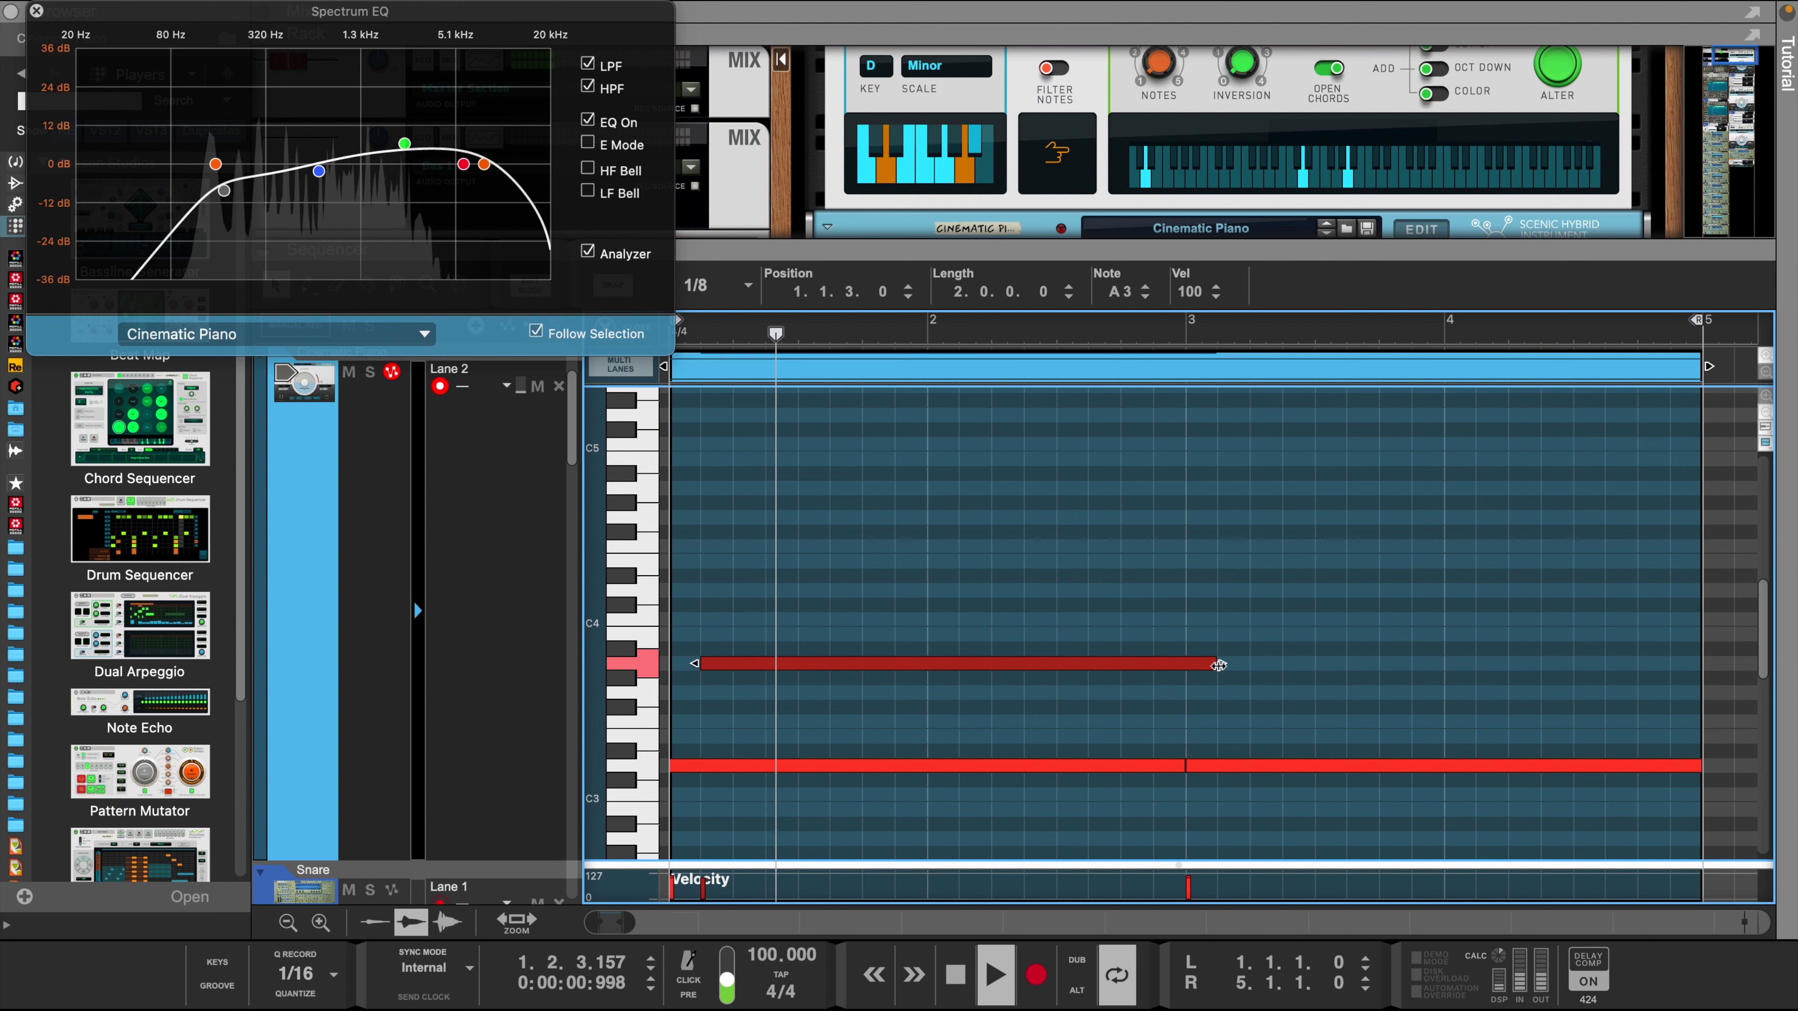
key(space)
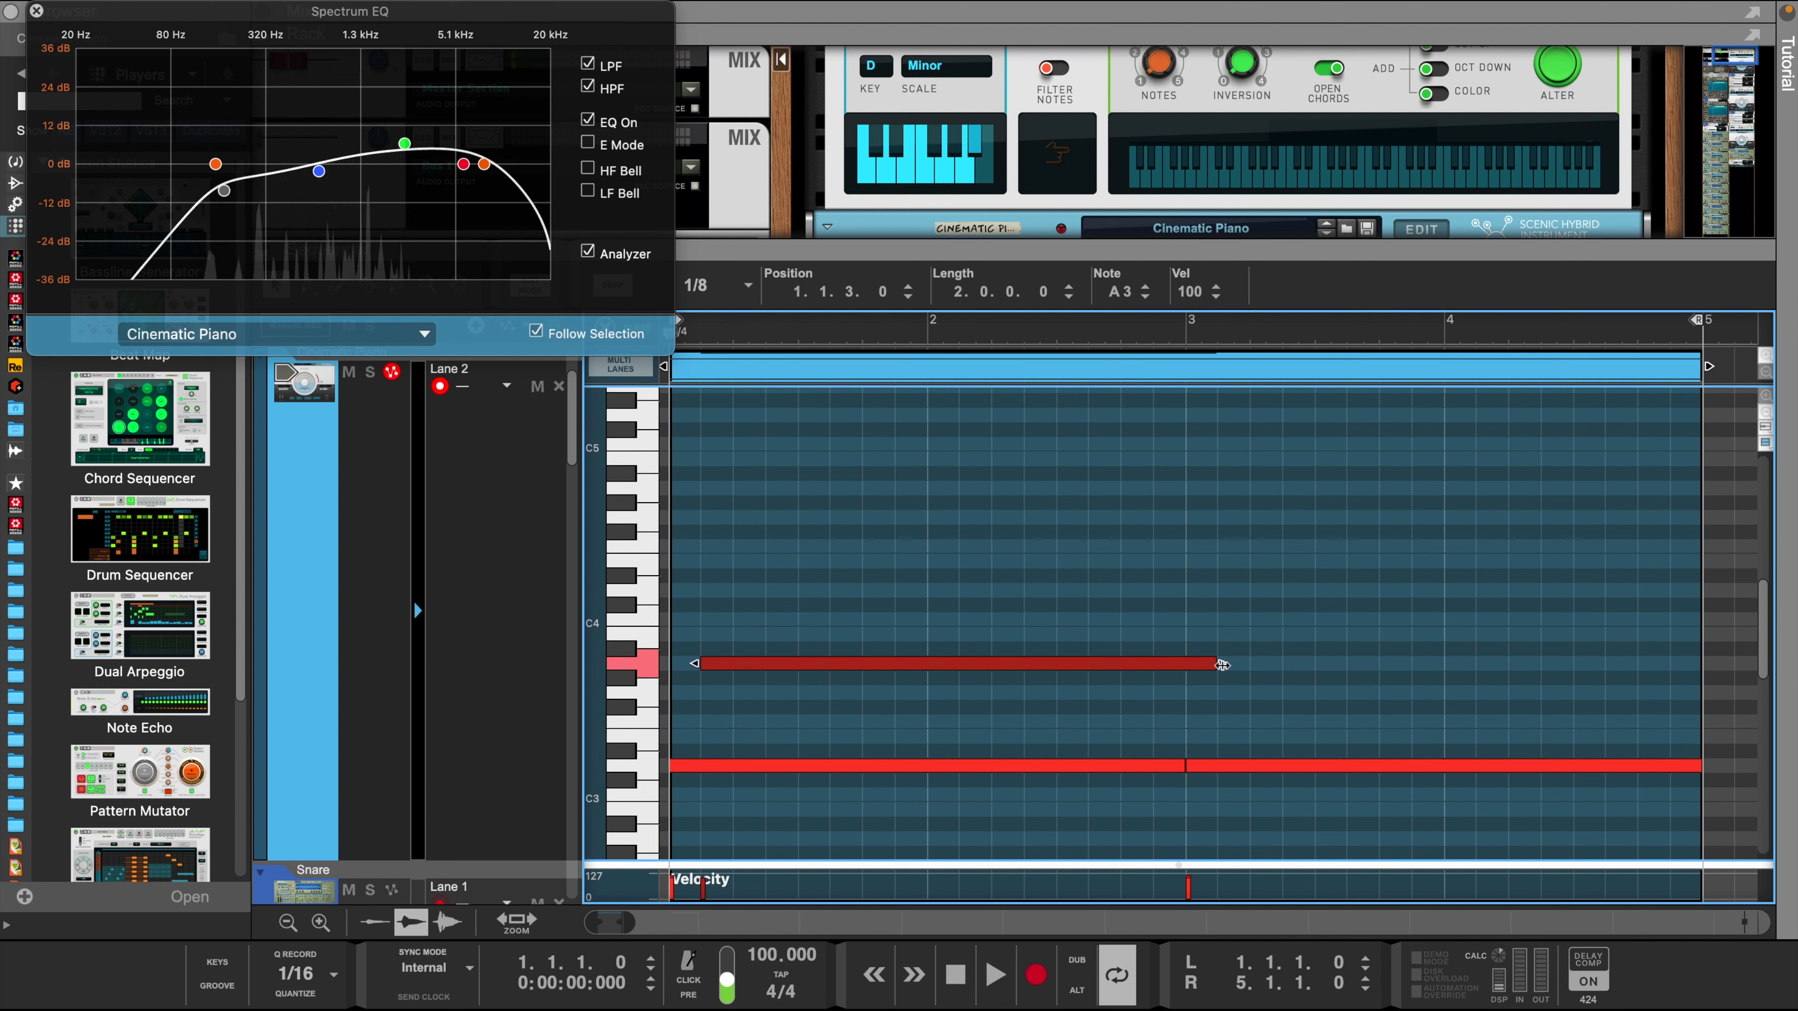
- Shorten the A3 note to 0.3.2 and copy it to D4 at 1.2.1, E4 at 1.3.1 and F4 at 1.4.1
drag(961, 672, 928, 673)
drag(786, 667, 910, 549)
key(space)
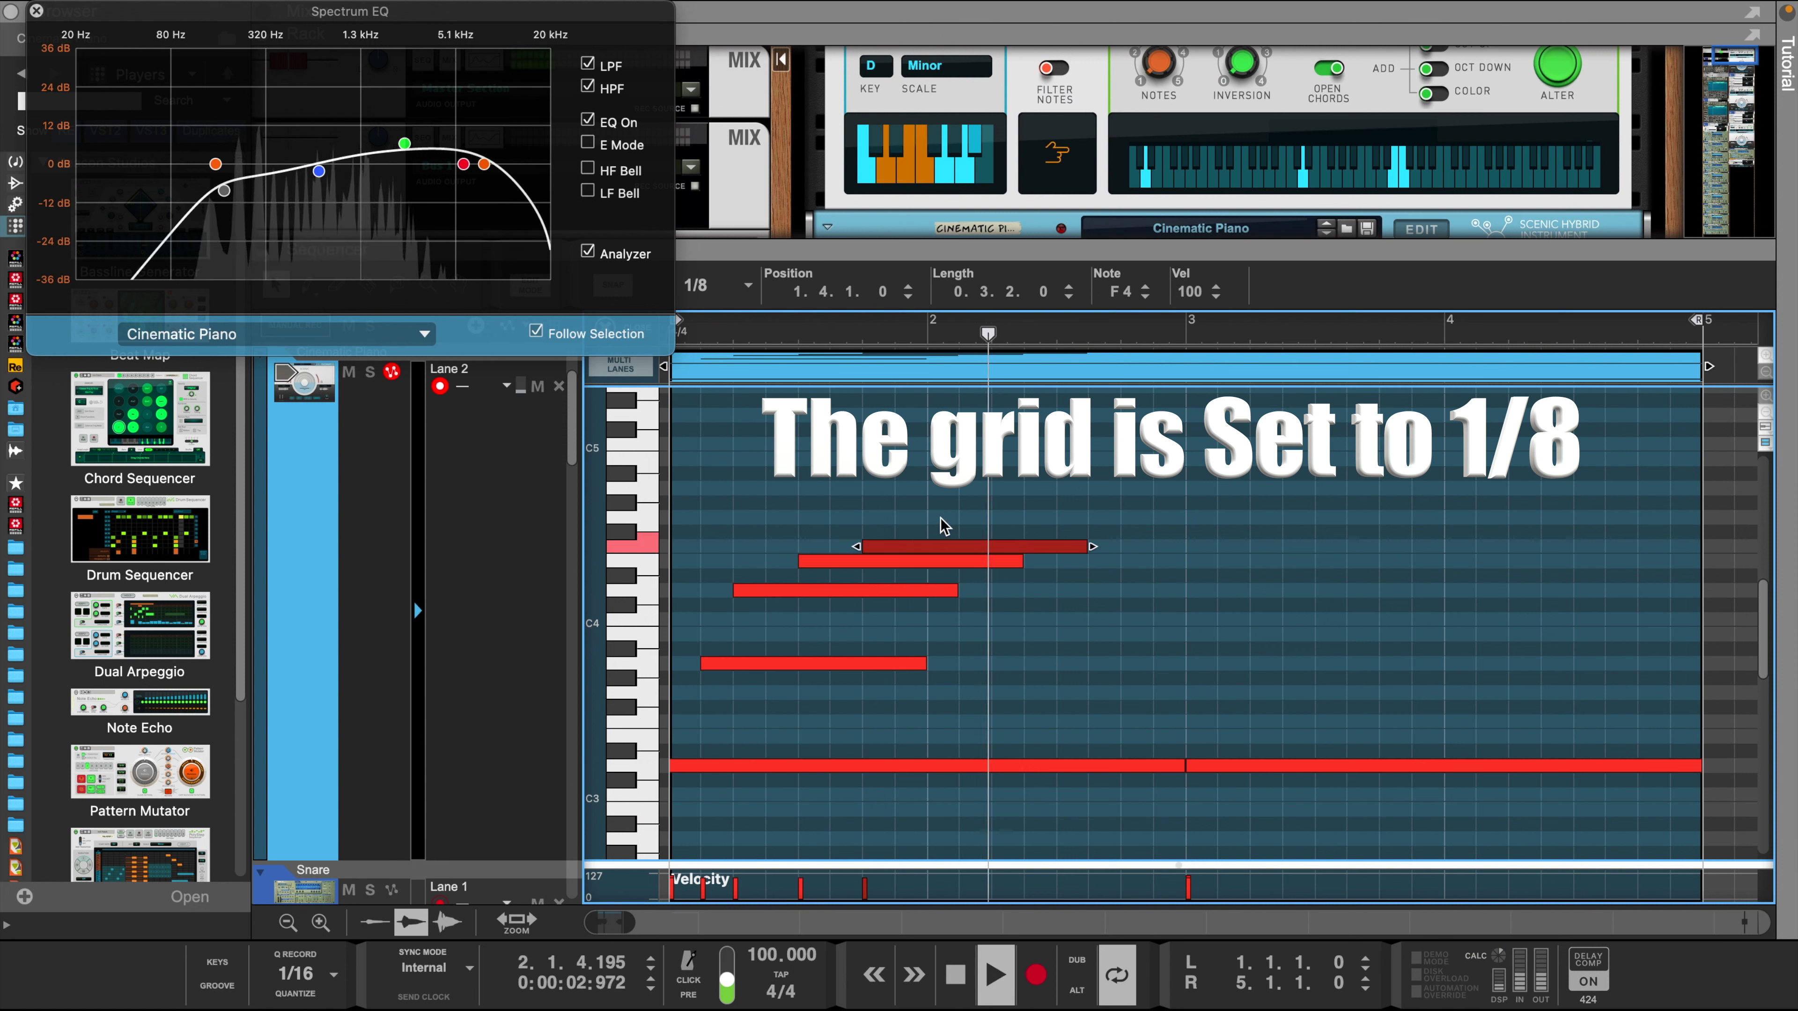
key(space)
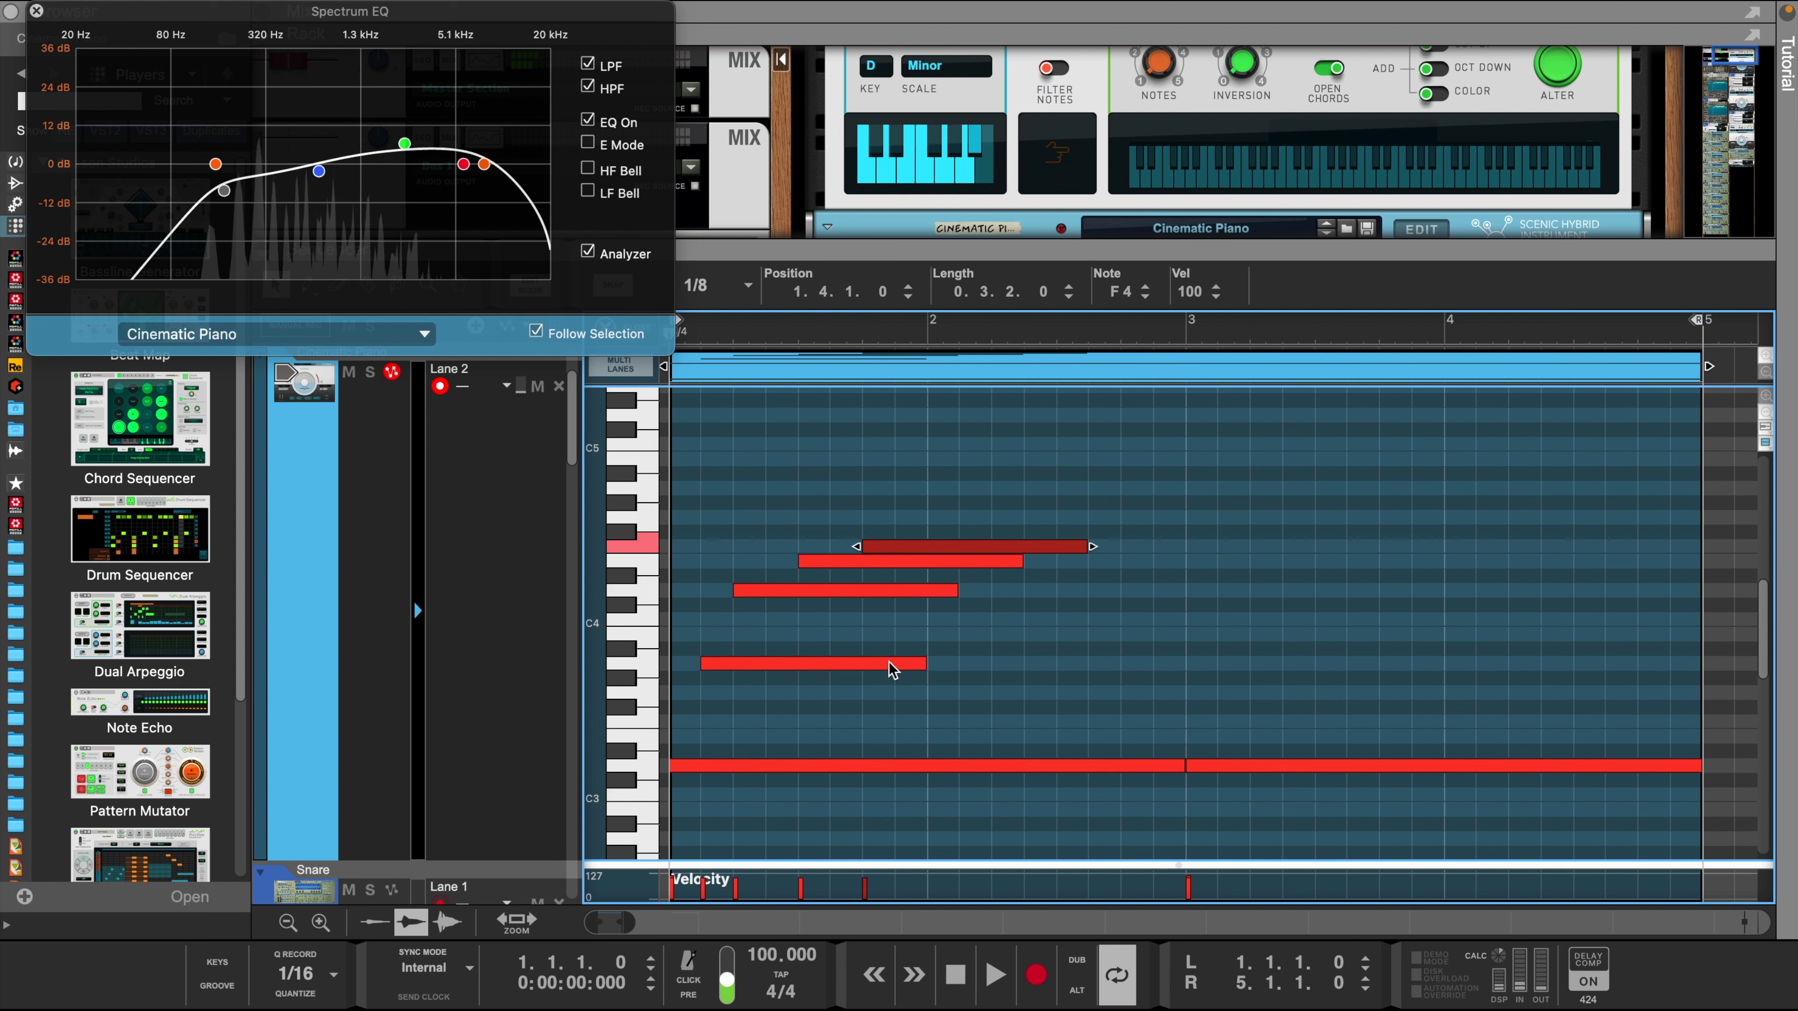
- Fill bar 2 with copied notes: A#3 at 2.1.1, G4 at 2.2.1, A3 at 2.3.1 and E4 at 2.4.1
drag(847, 667, 1058, 650)
key(space)
click(1135, 650)
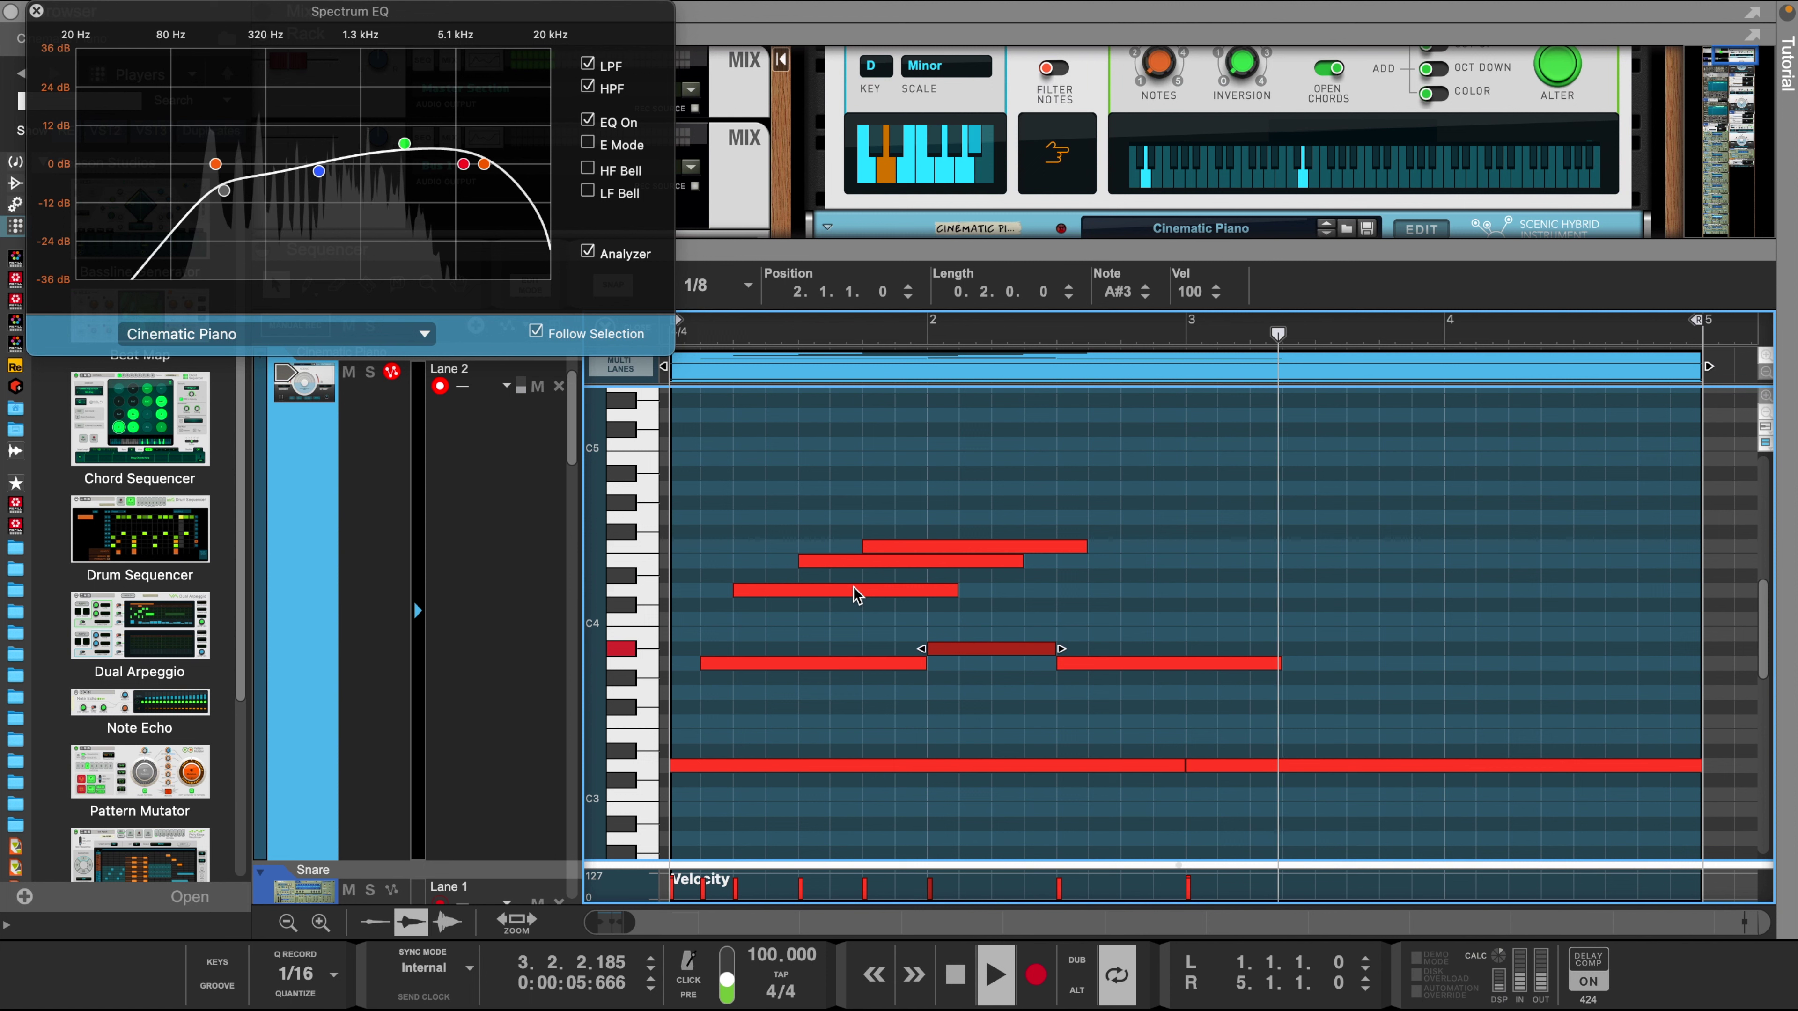
drag(858, 592, 1150, 567)
- Extend the F4 note to 2.4.1 and trim the last E4 and A3 notes to end at bar 3
click(1079, 547)
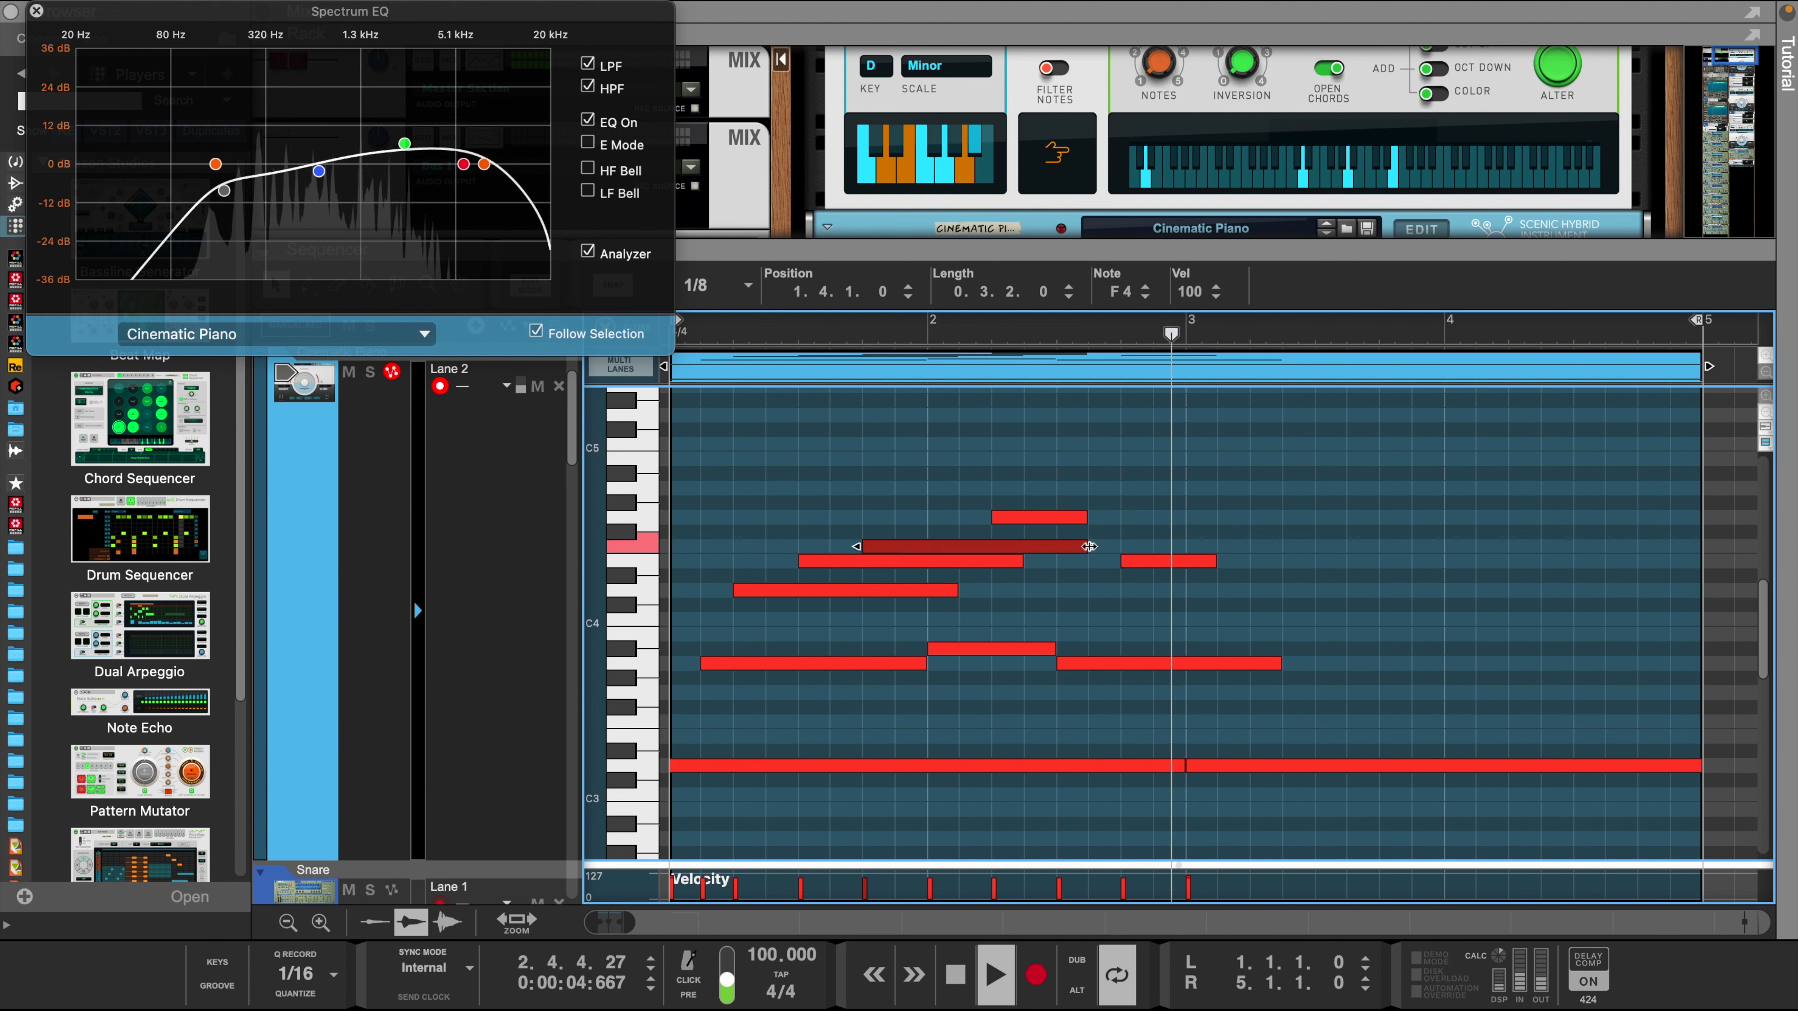
key(space)
click(1215, 561)
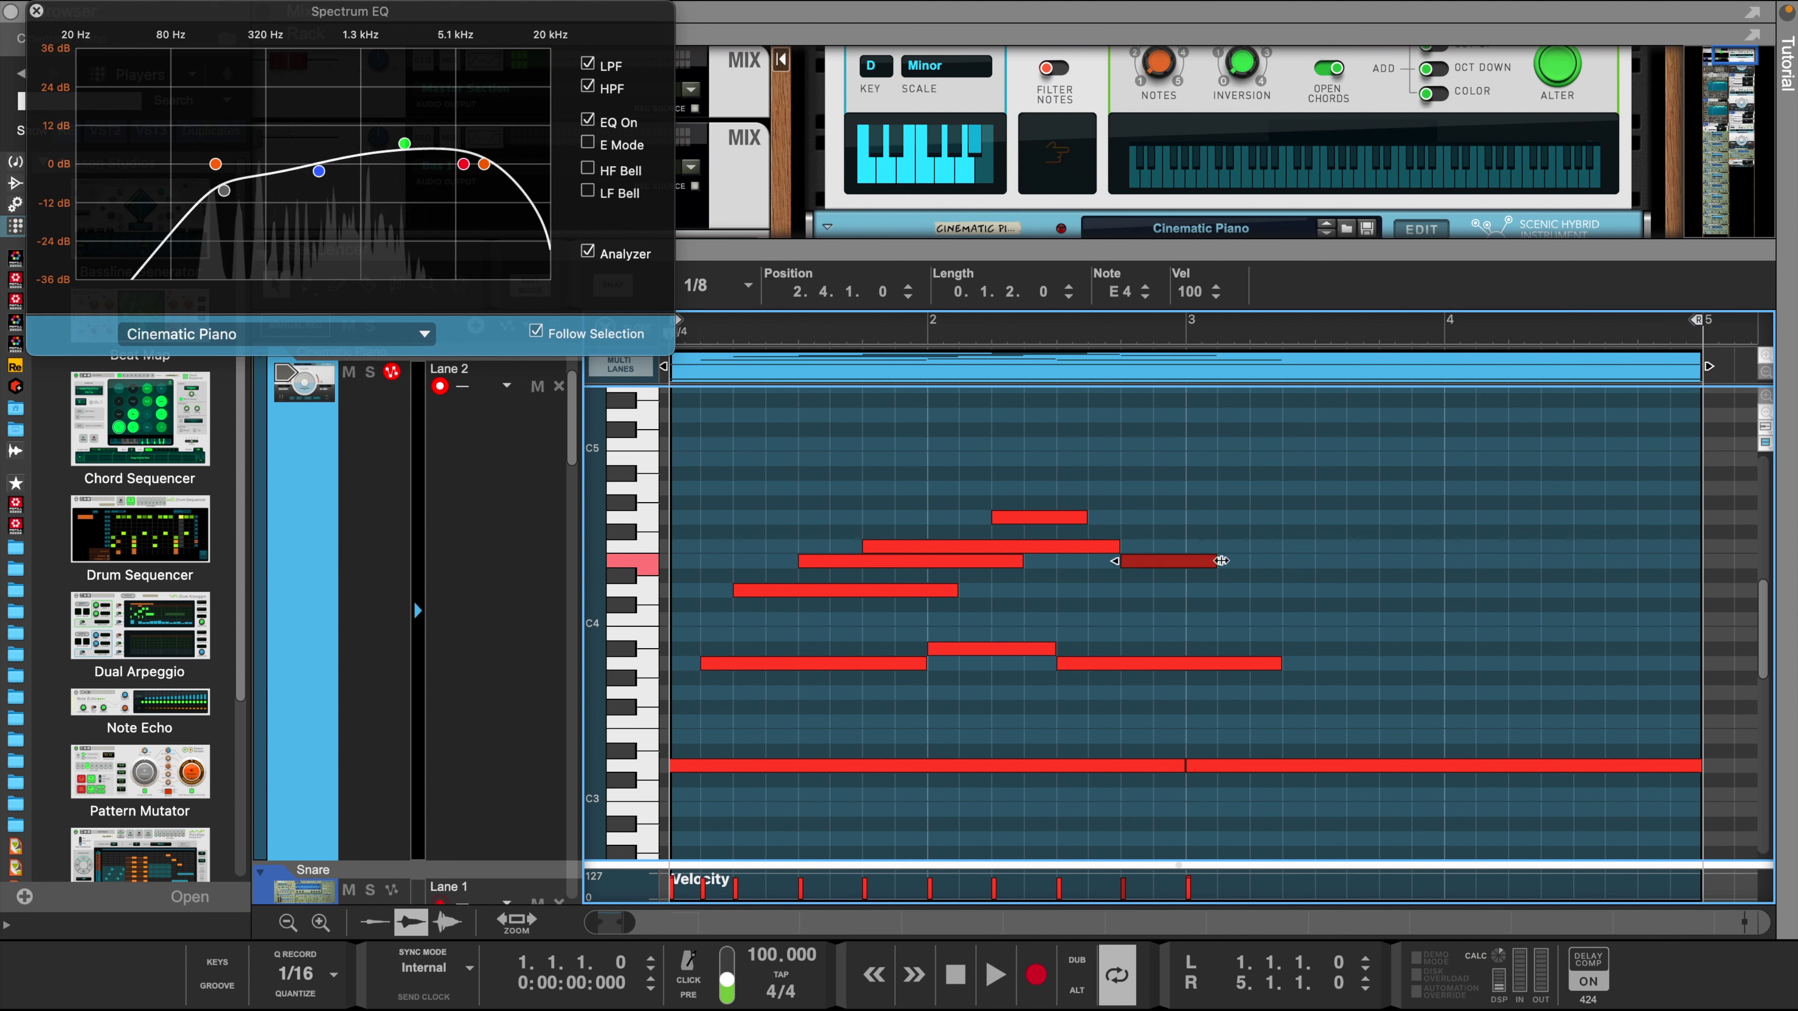
click(1278, 663)
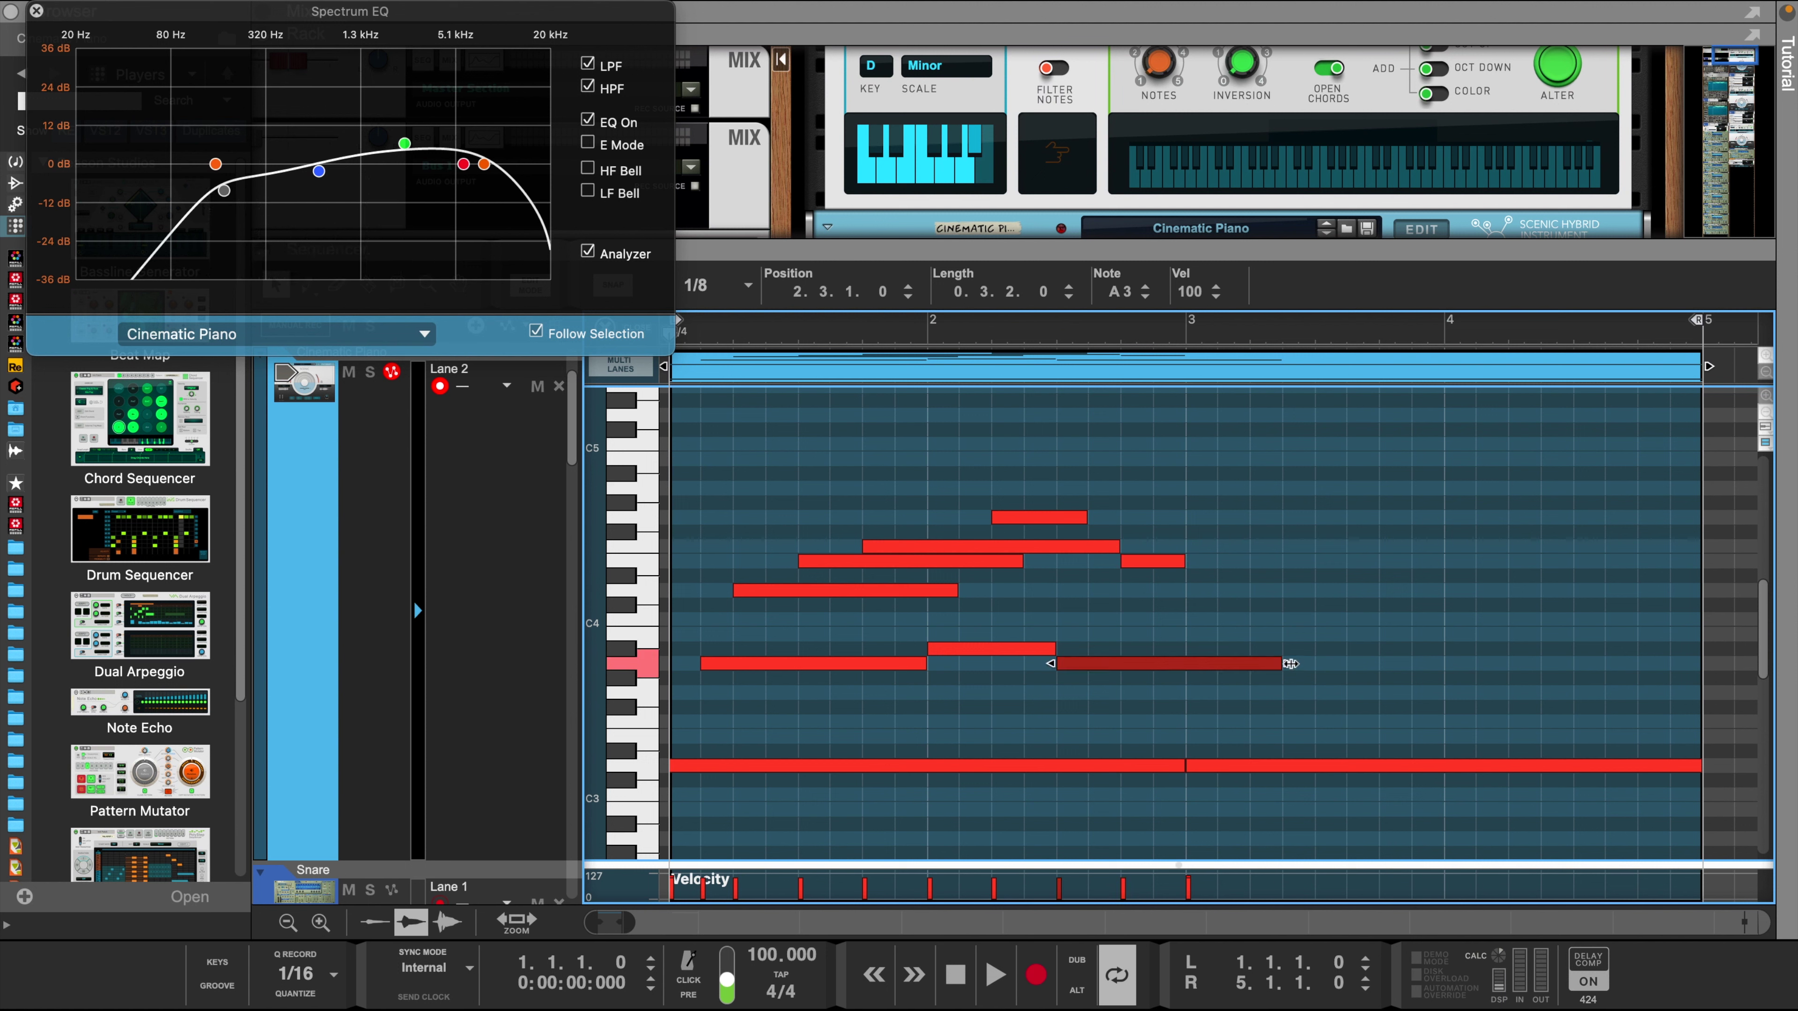
- Copy all melody notes above the D3 bass from bars 1 and 2 into bars 3 and 4, and play the result
drag(743, 490, 1313, 725)
alt+drag(768, 663, 1270, 666)
click(1312, 714)
key(space)
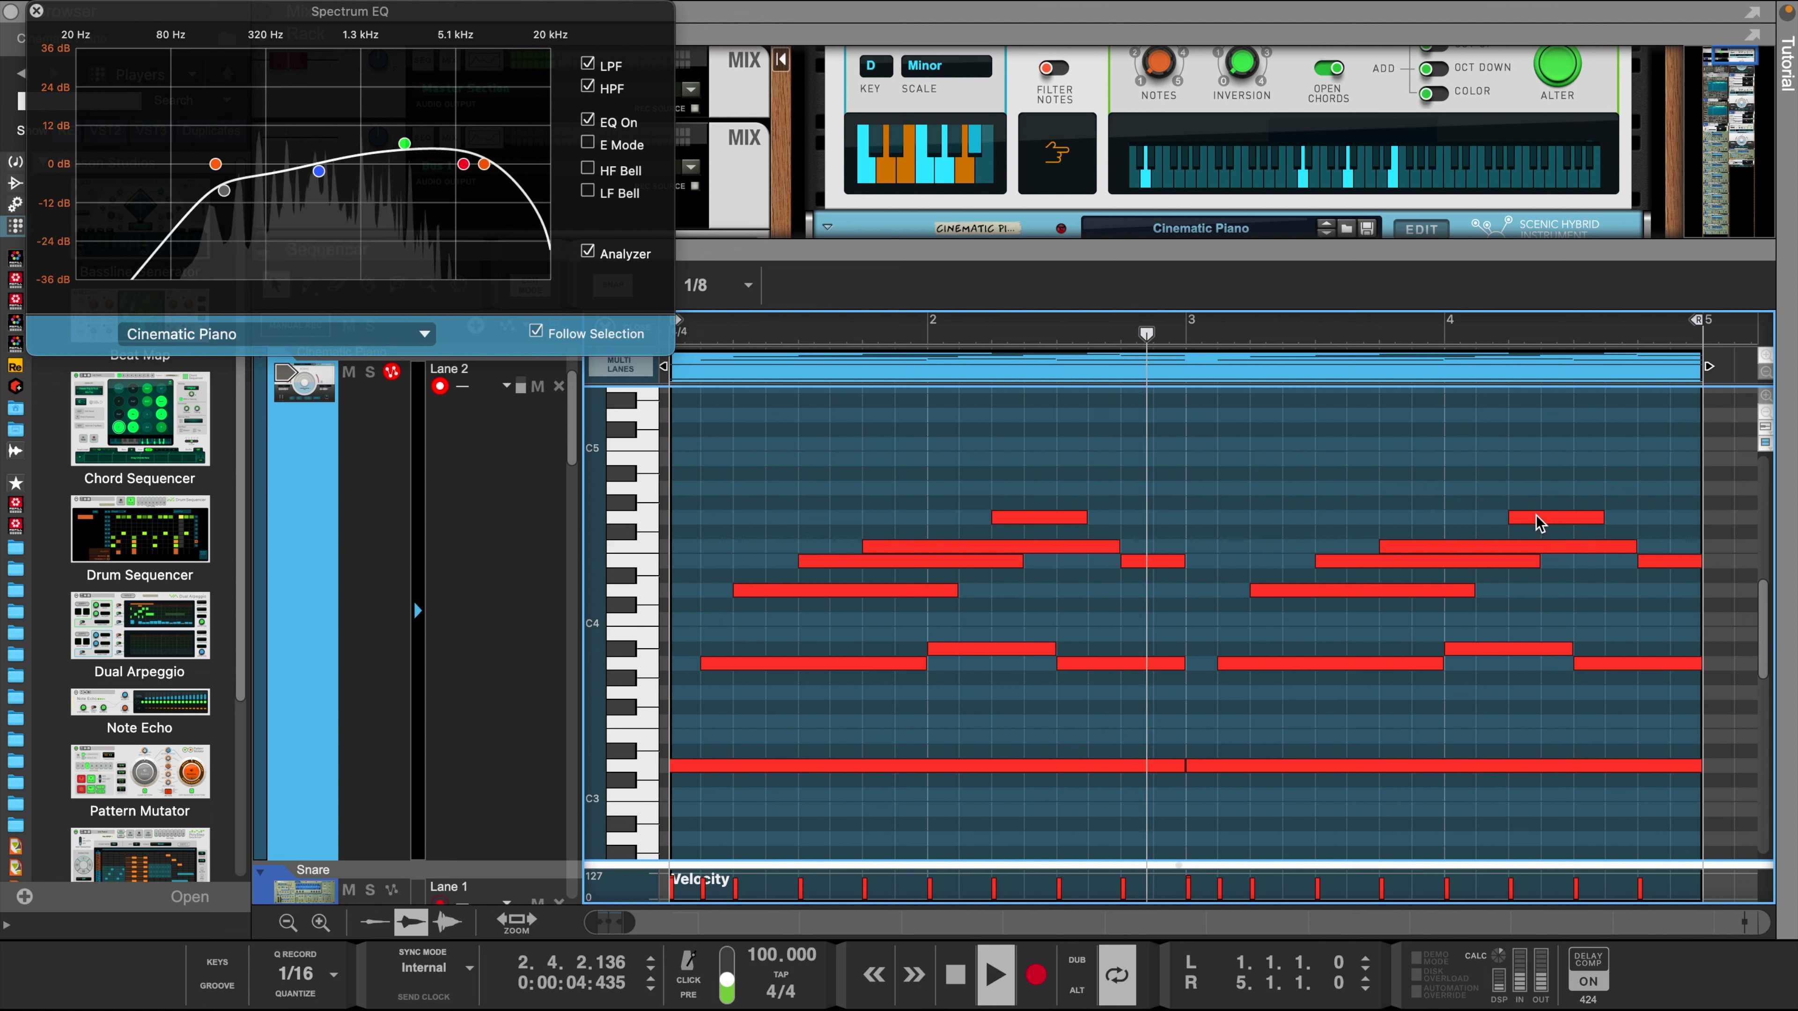
- Replace the E4 note at 4.4.1 with an A4 note at the same position
drag(1639, 487, 1734, 488)
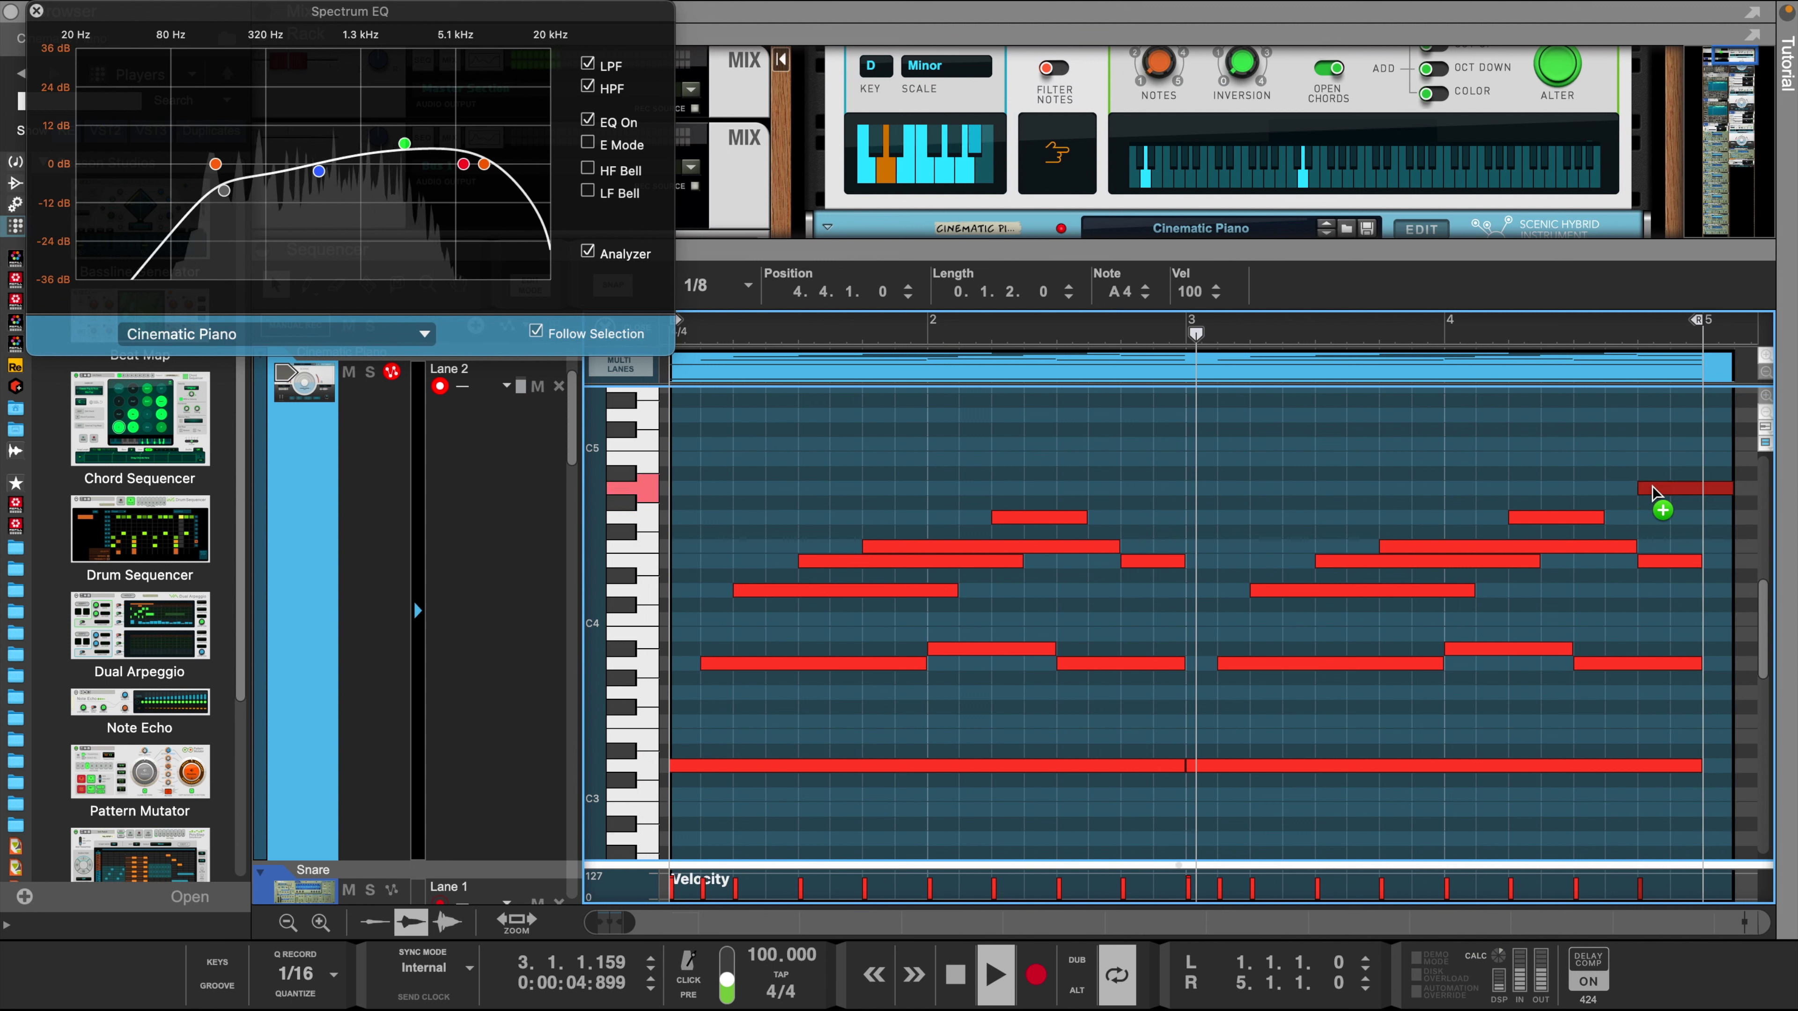
click(1653, 563)
key(Delete)
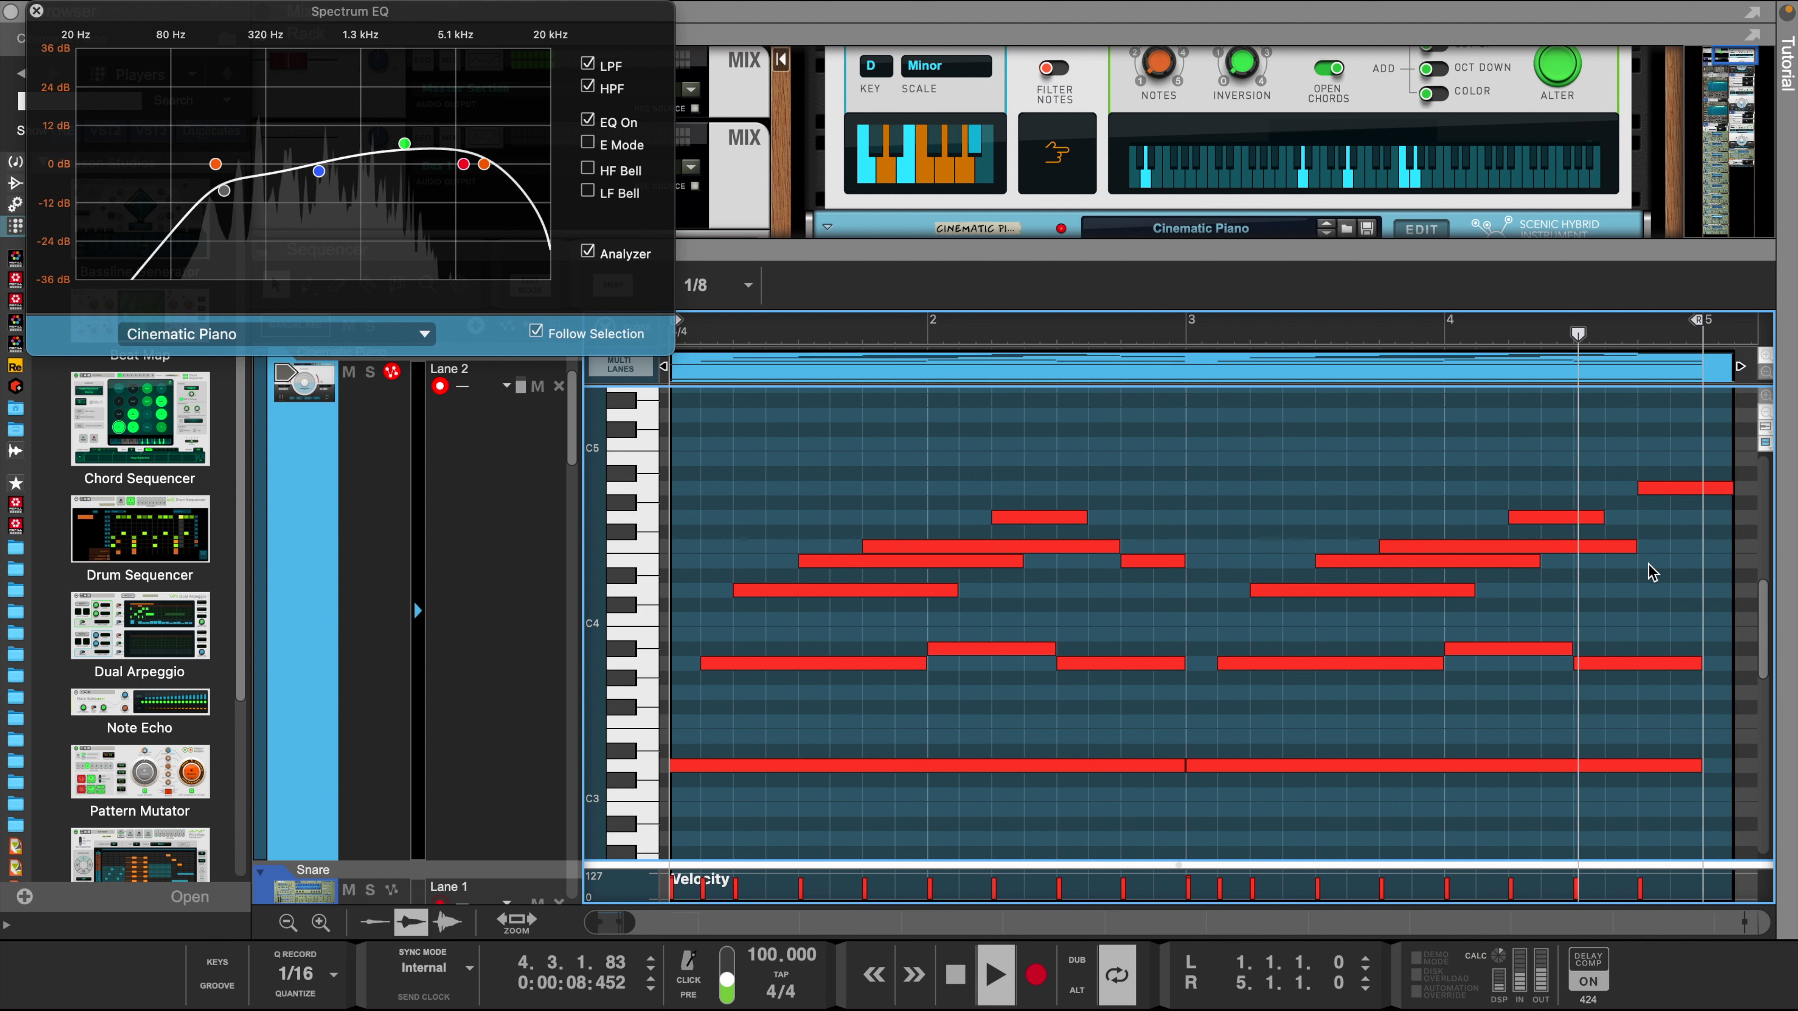
- Extend the G4 note at 4.2.1 to 4.4.1, and trim the final A4 note and the clip to end at bar 5
click(1597, 518)
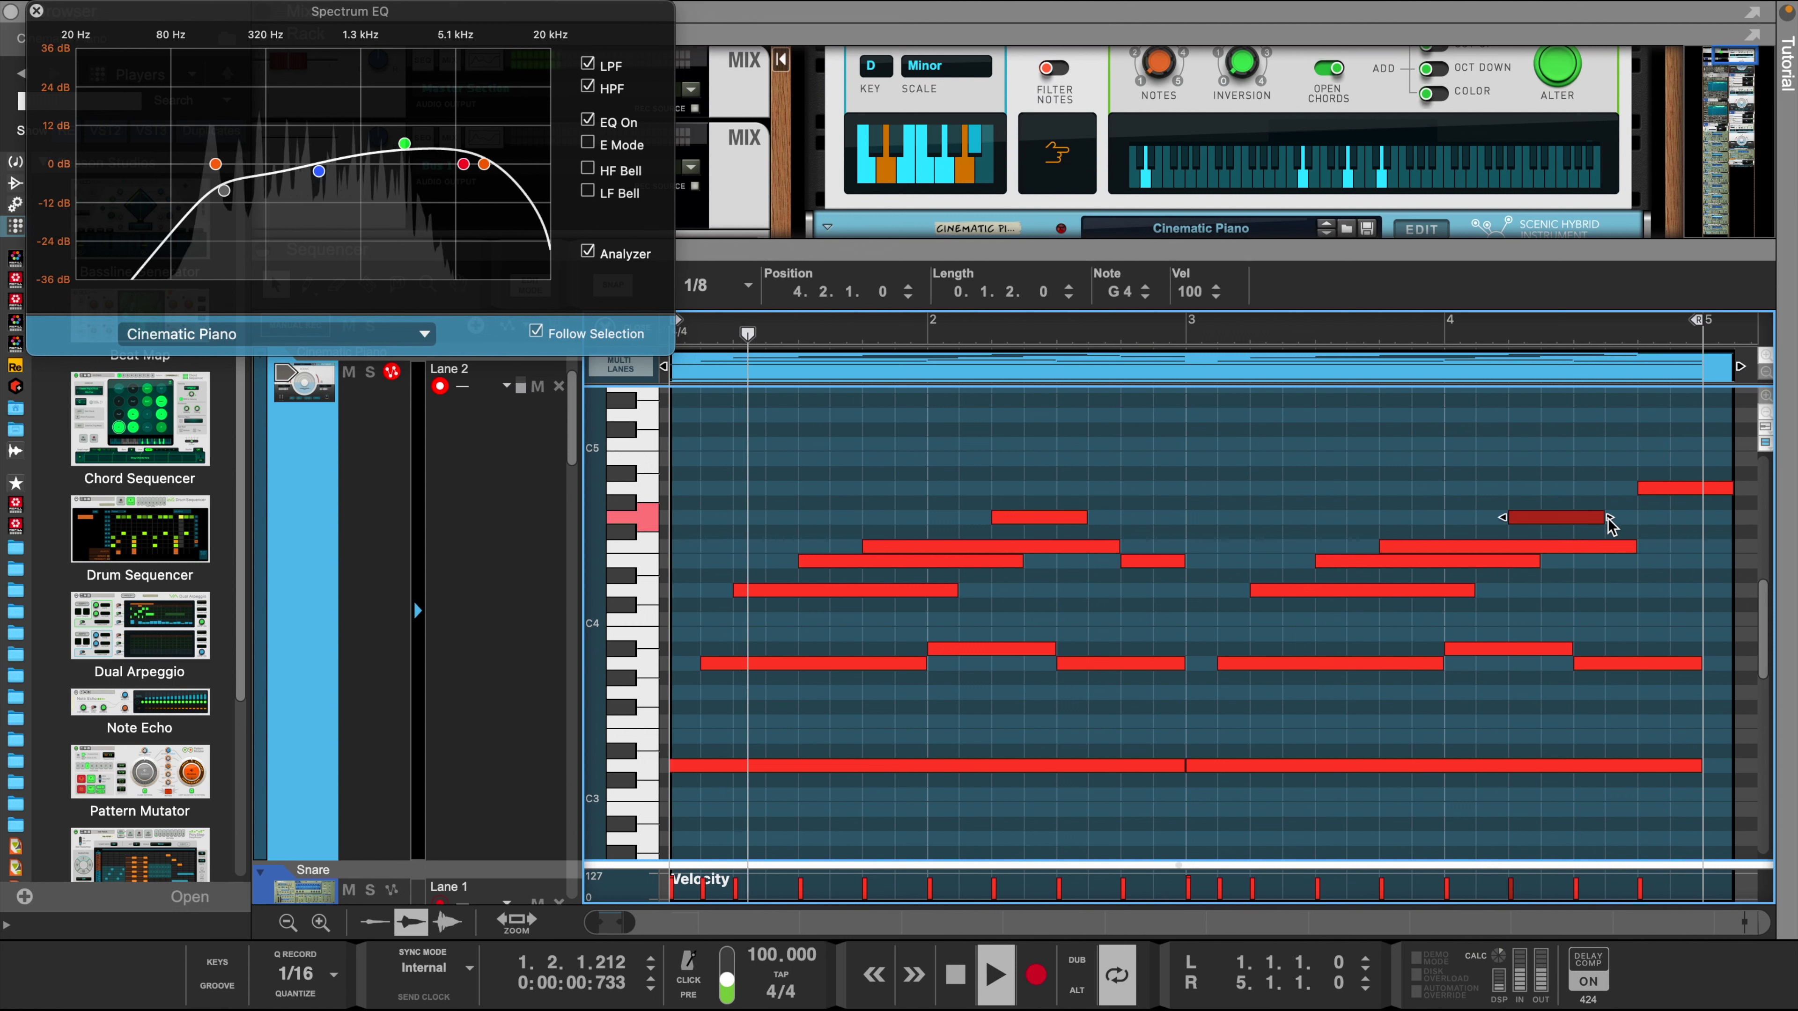
drag(1609, 517, 1632, 518)
click(1704, 492)
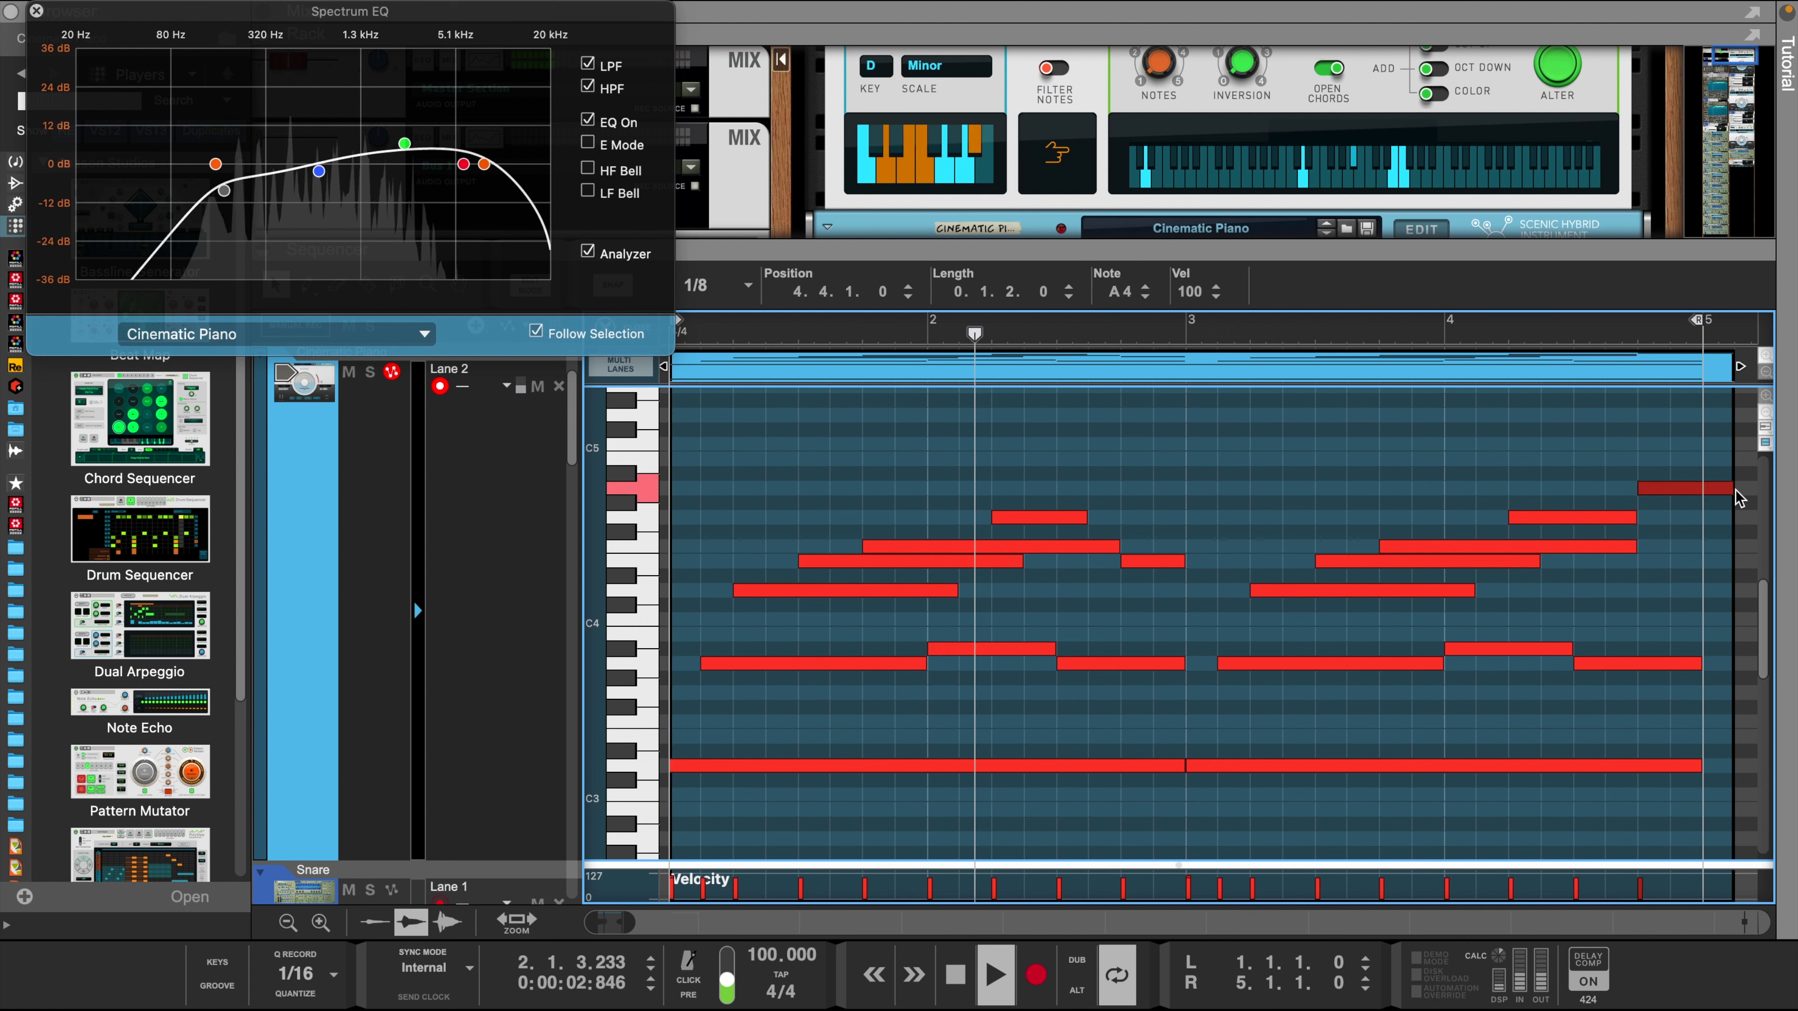
drag(1735, 488, 1705, 487)
mouse_move(1736, 366)
mouse_down()
mouse_move(1681, 382)
mouse_move(1707, 367)
mouse_up()
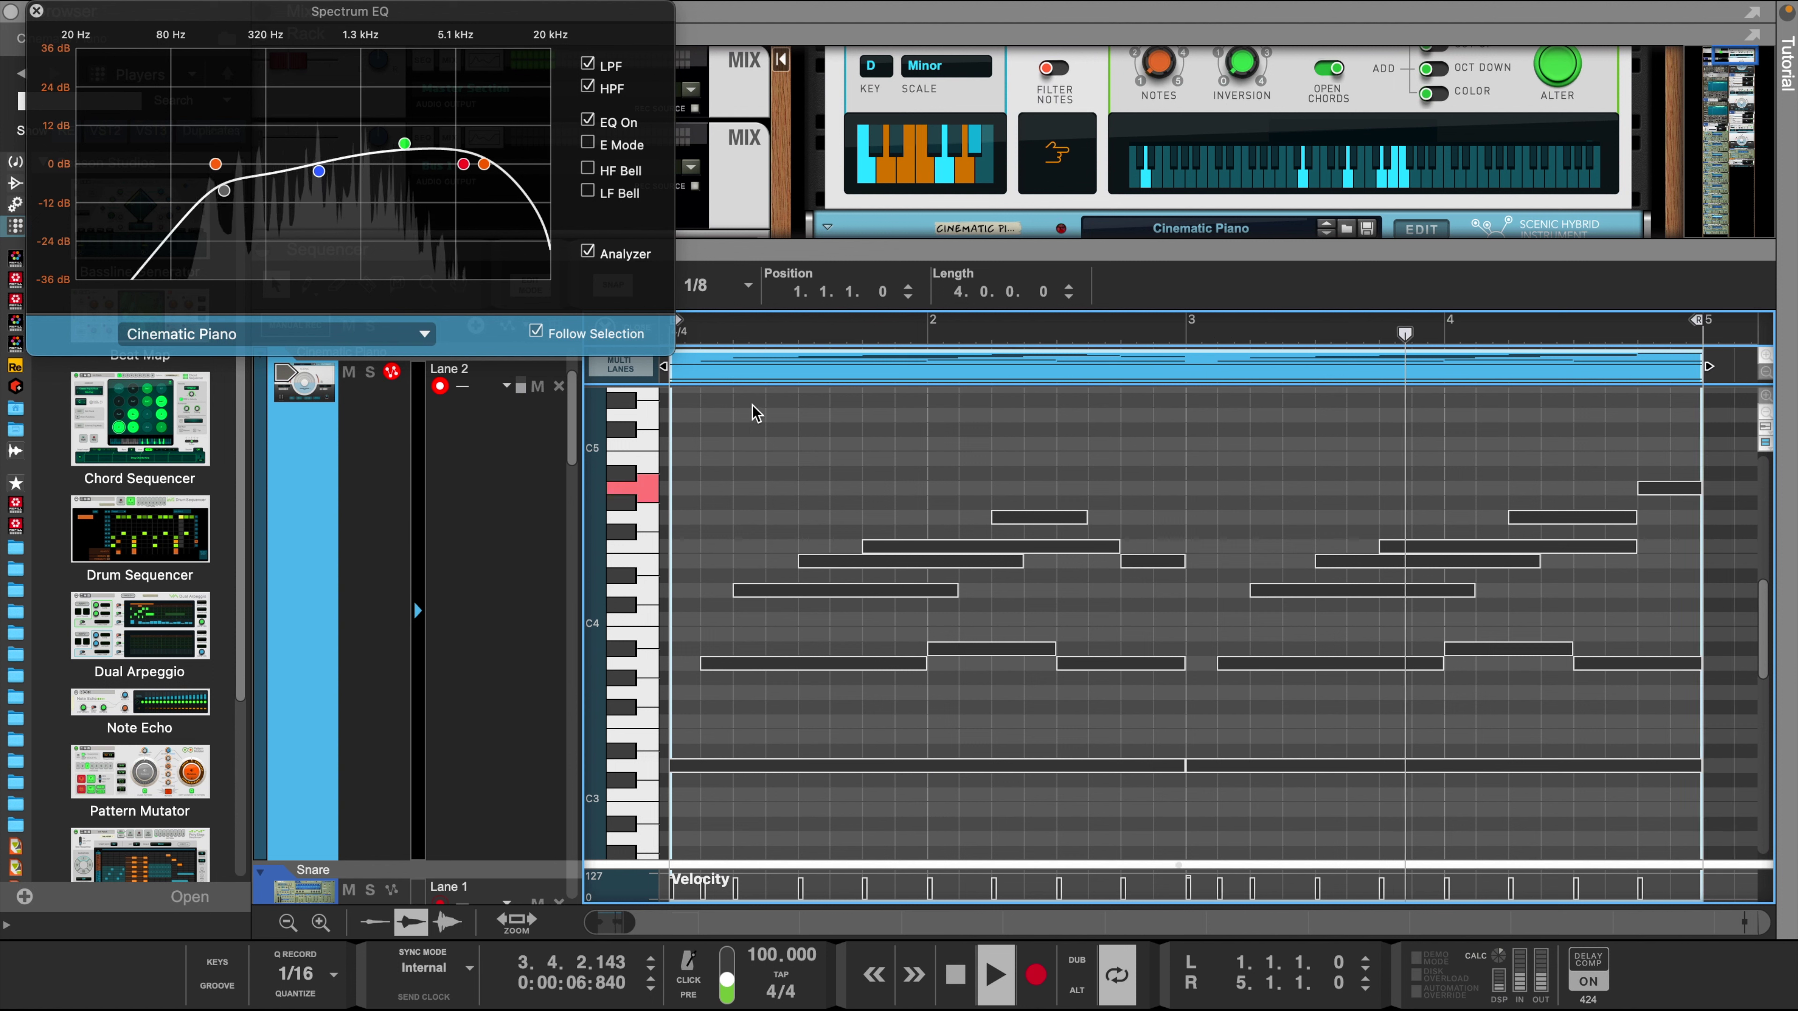
- Reopen the clip's notes, stop playback and close the Spectrum EQ window
double_click(787, 593)
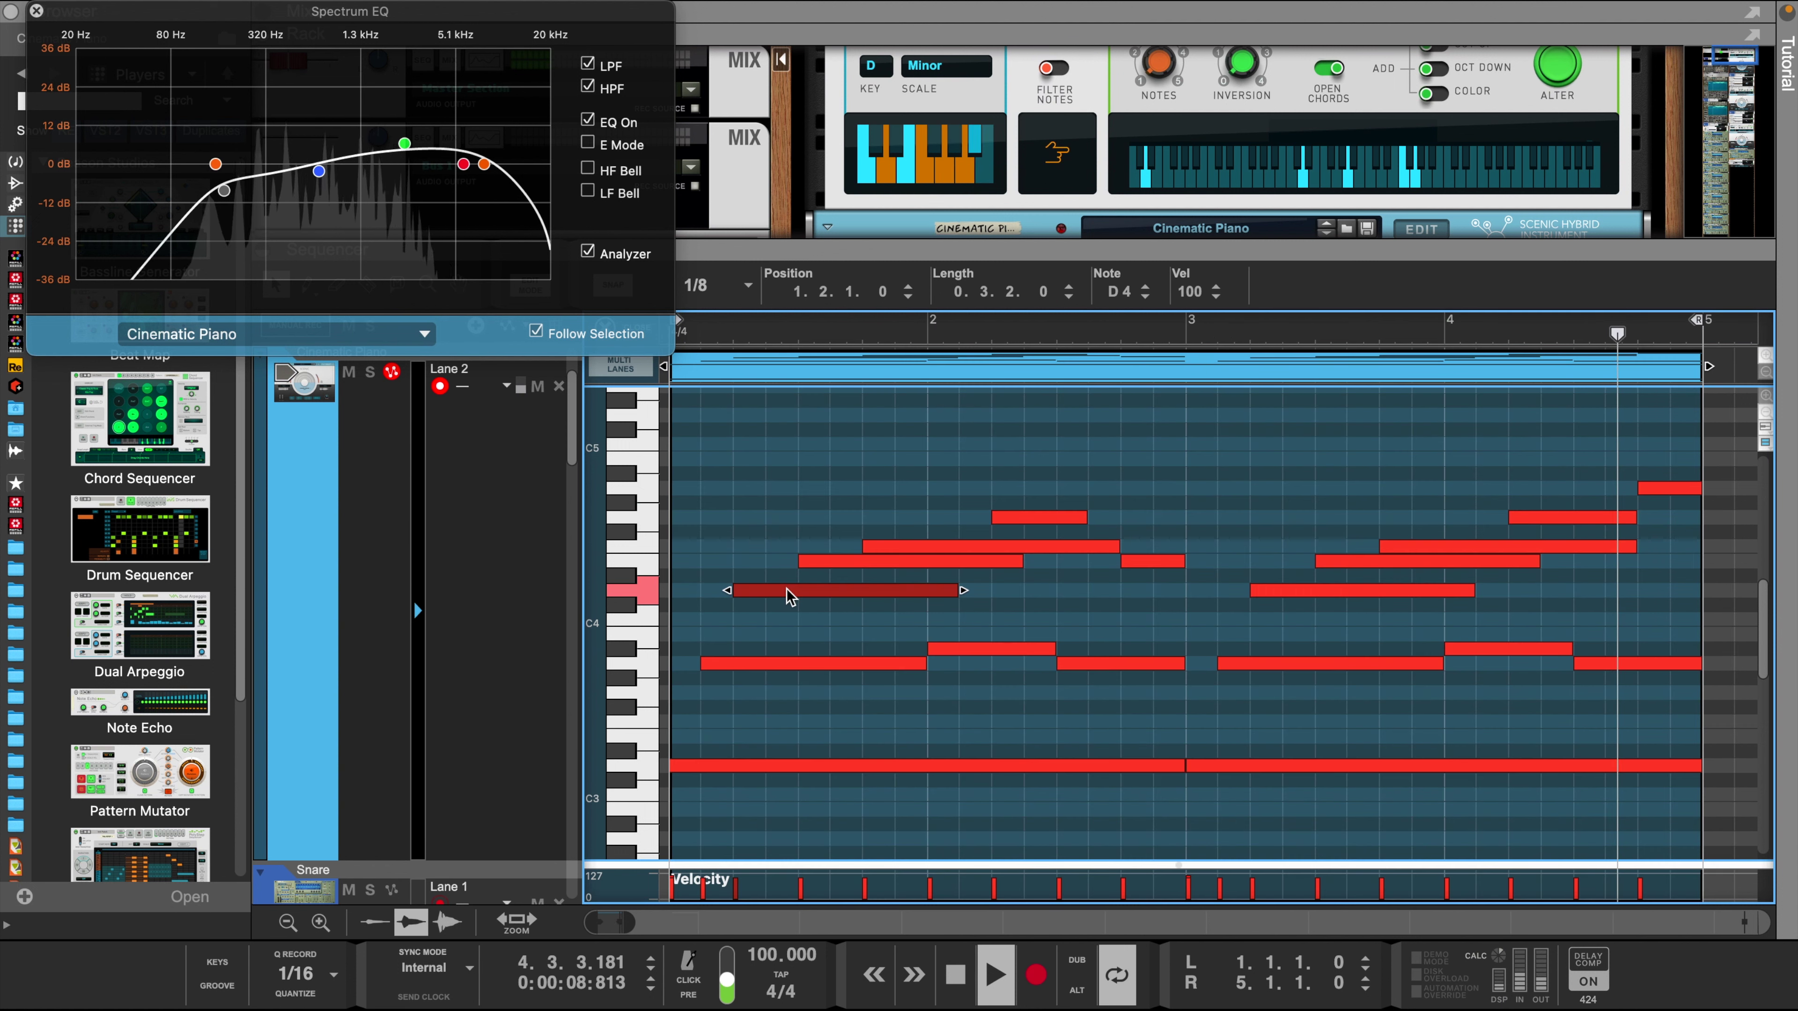
key(space)
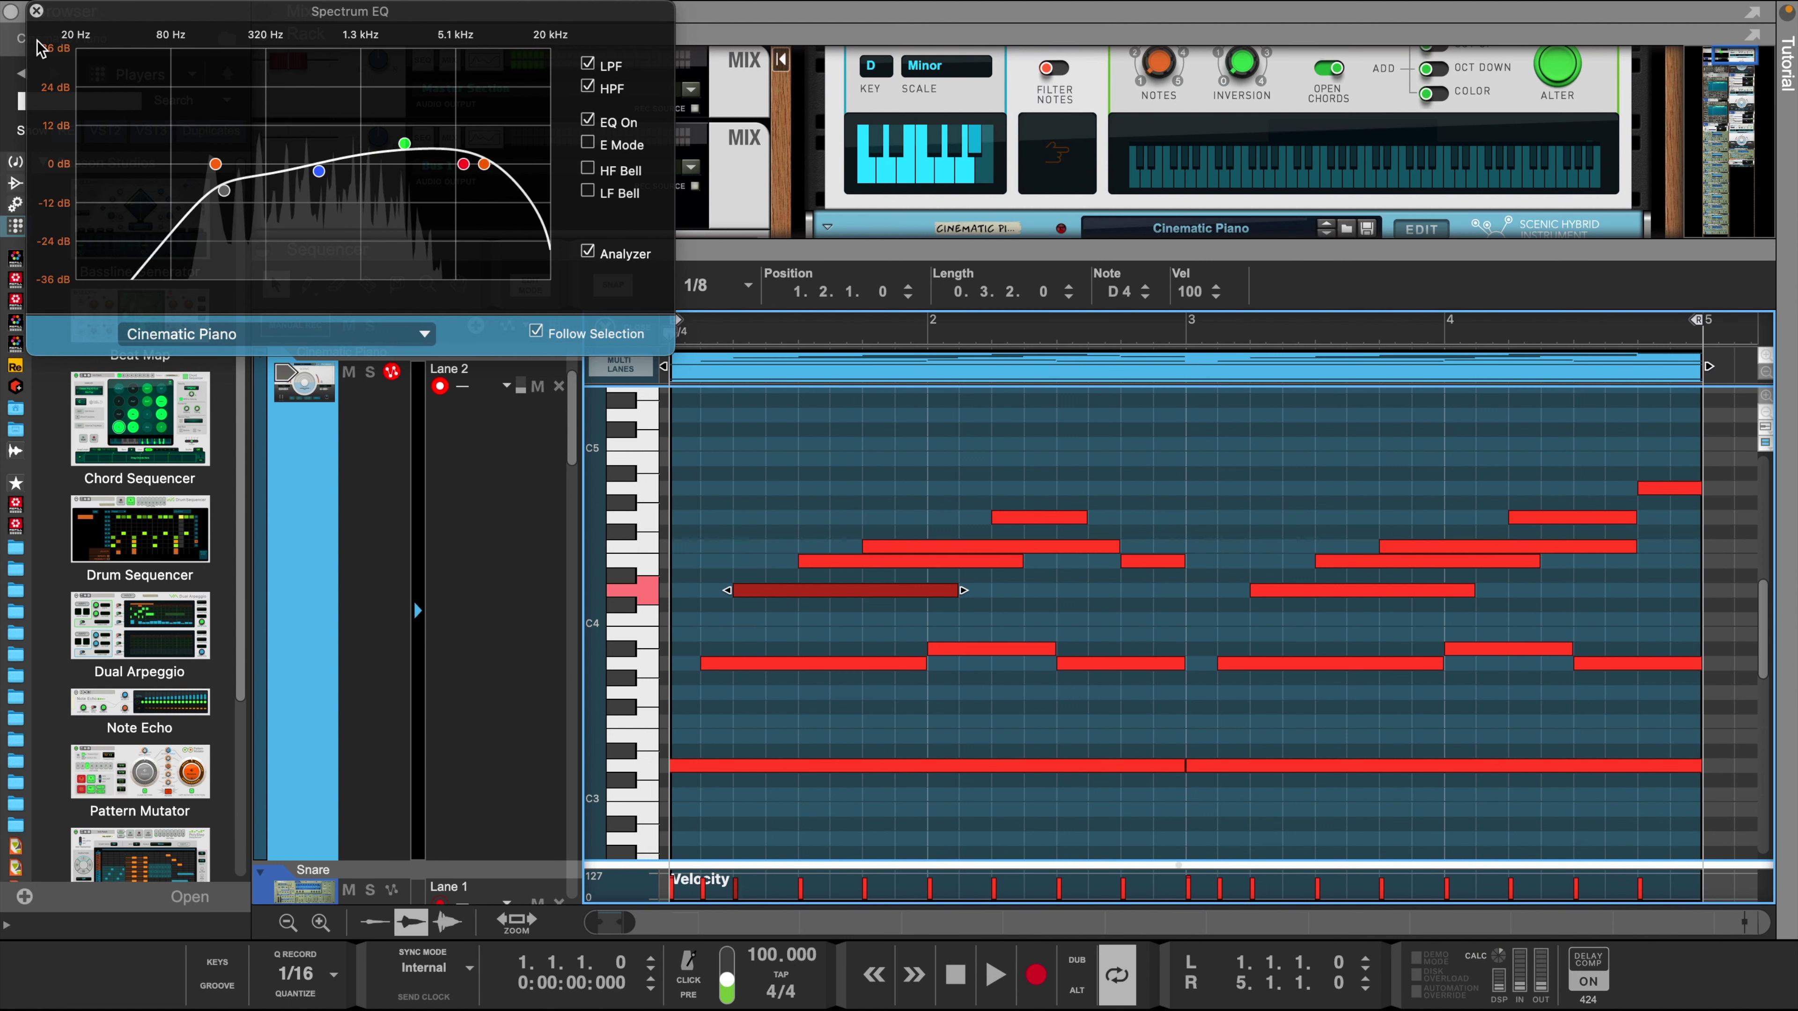
click(36, 11)
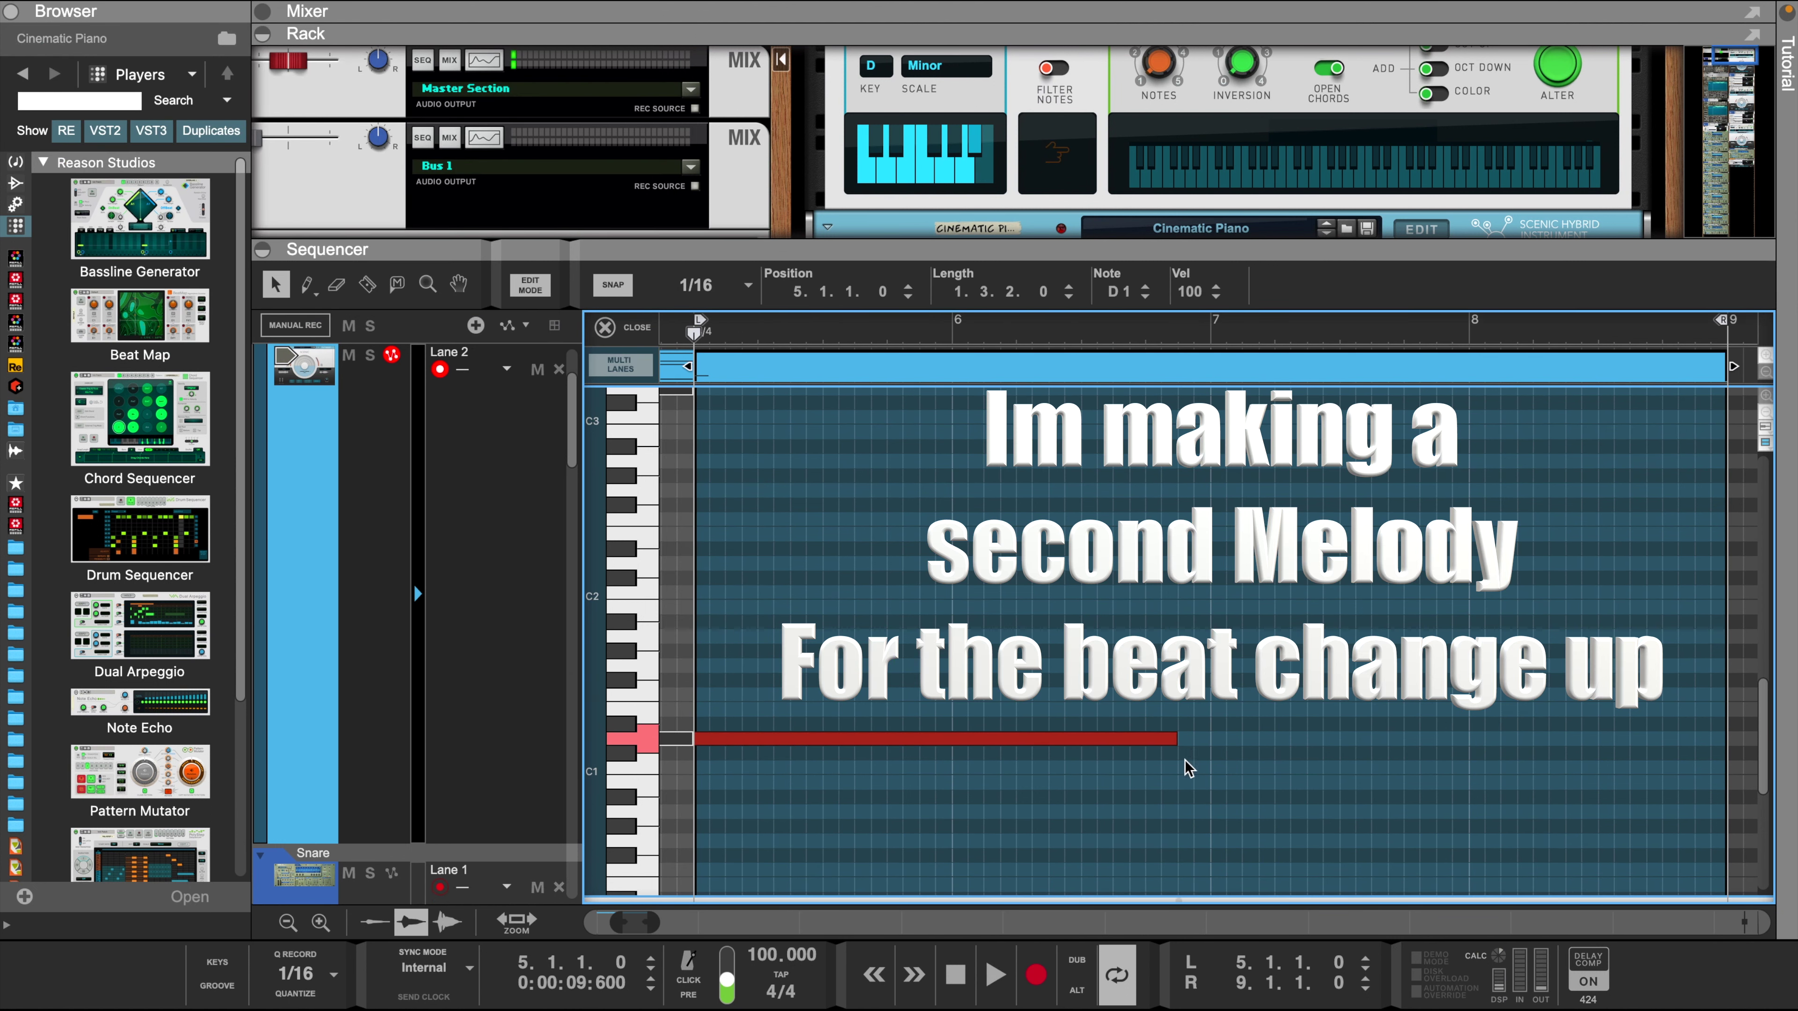
- Duplicate the two-bar D1 bass note to 7.1.1 and enter a one-bar D4 note at 5.1.1
key(ctrl+d)
scroll(853, 563, up, 10)
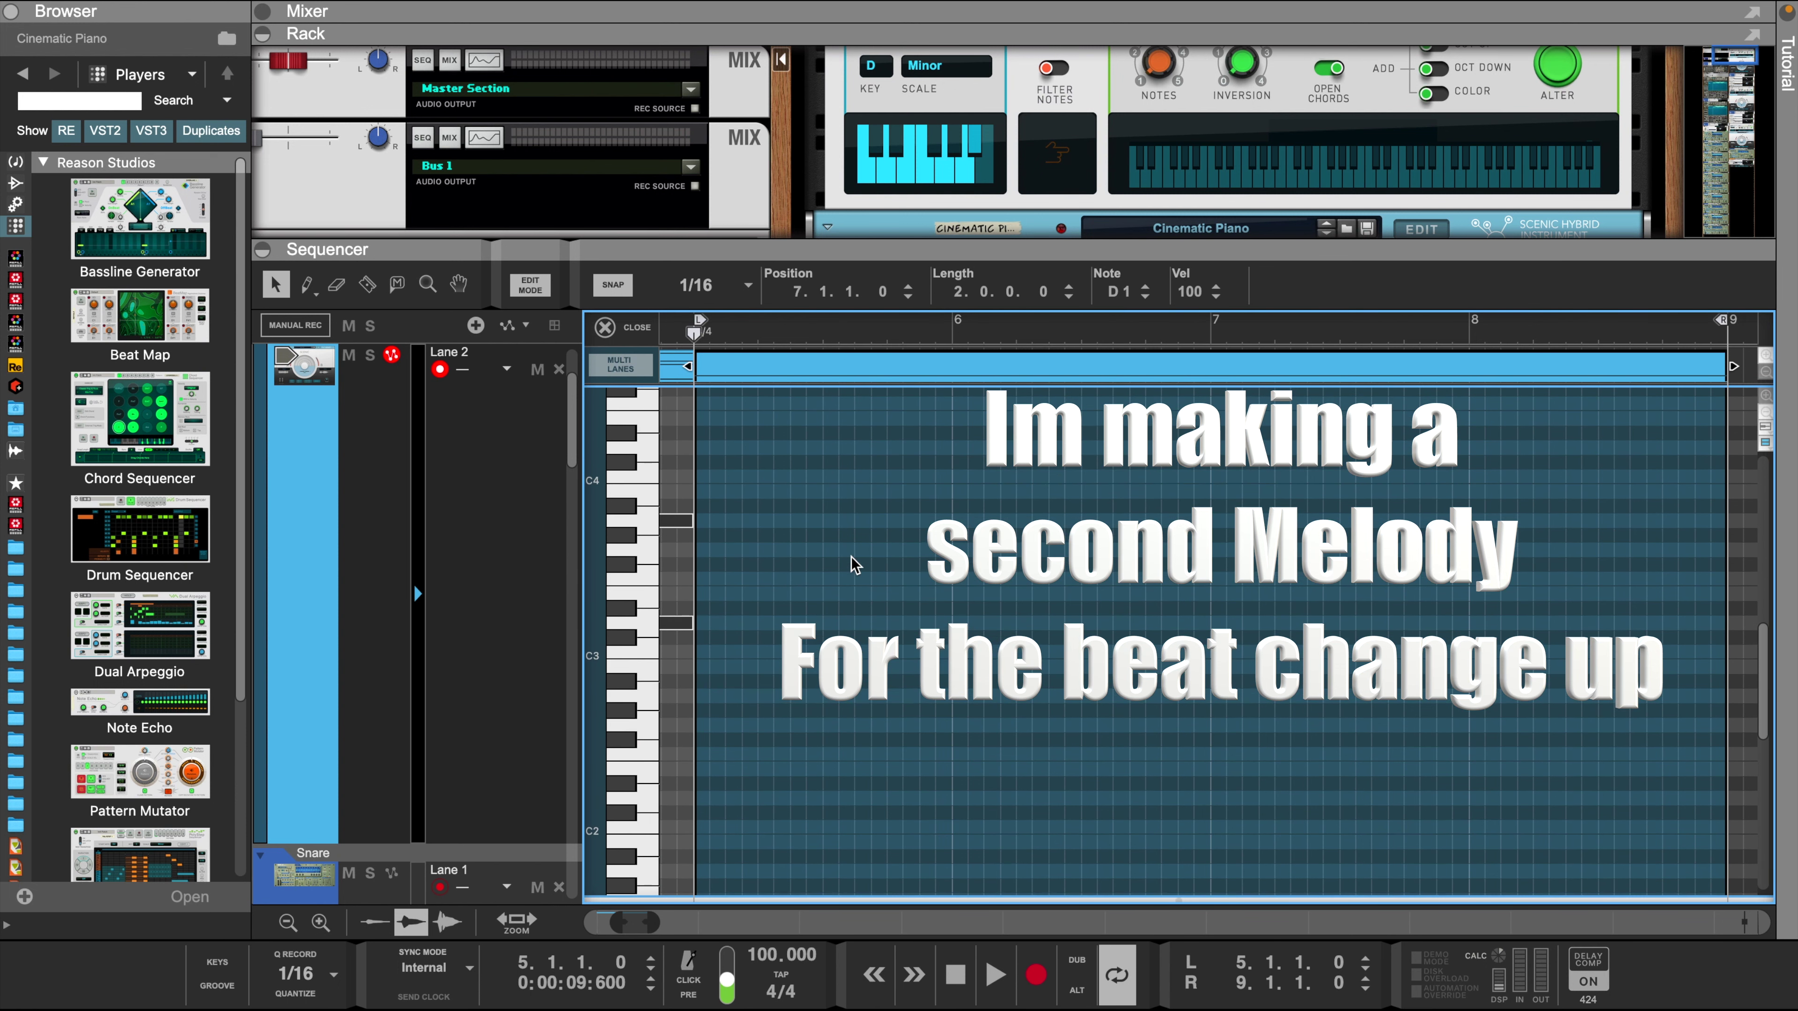
click(701, 602)
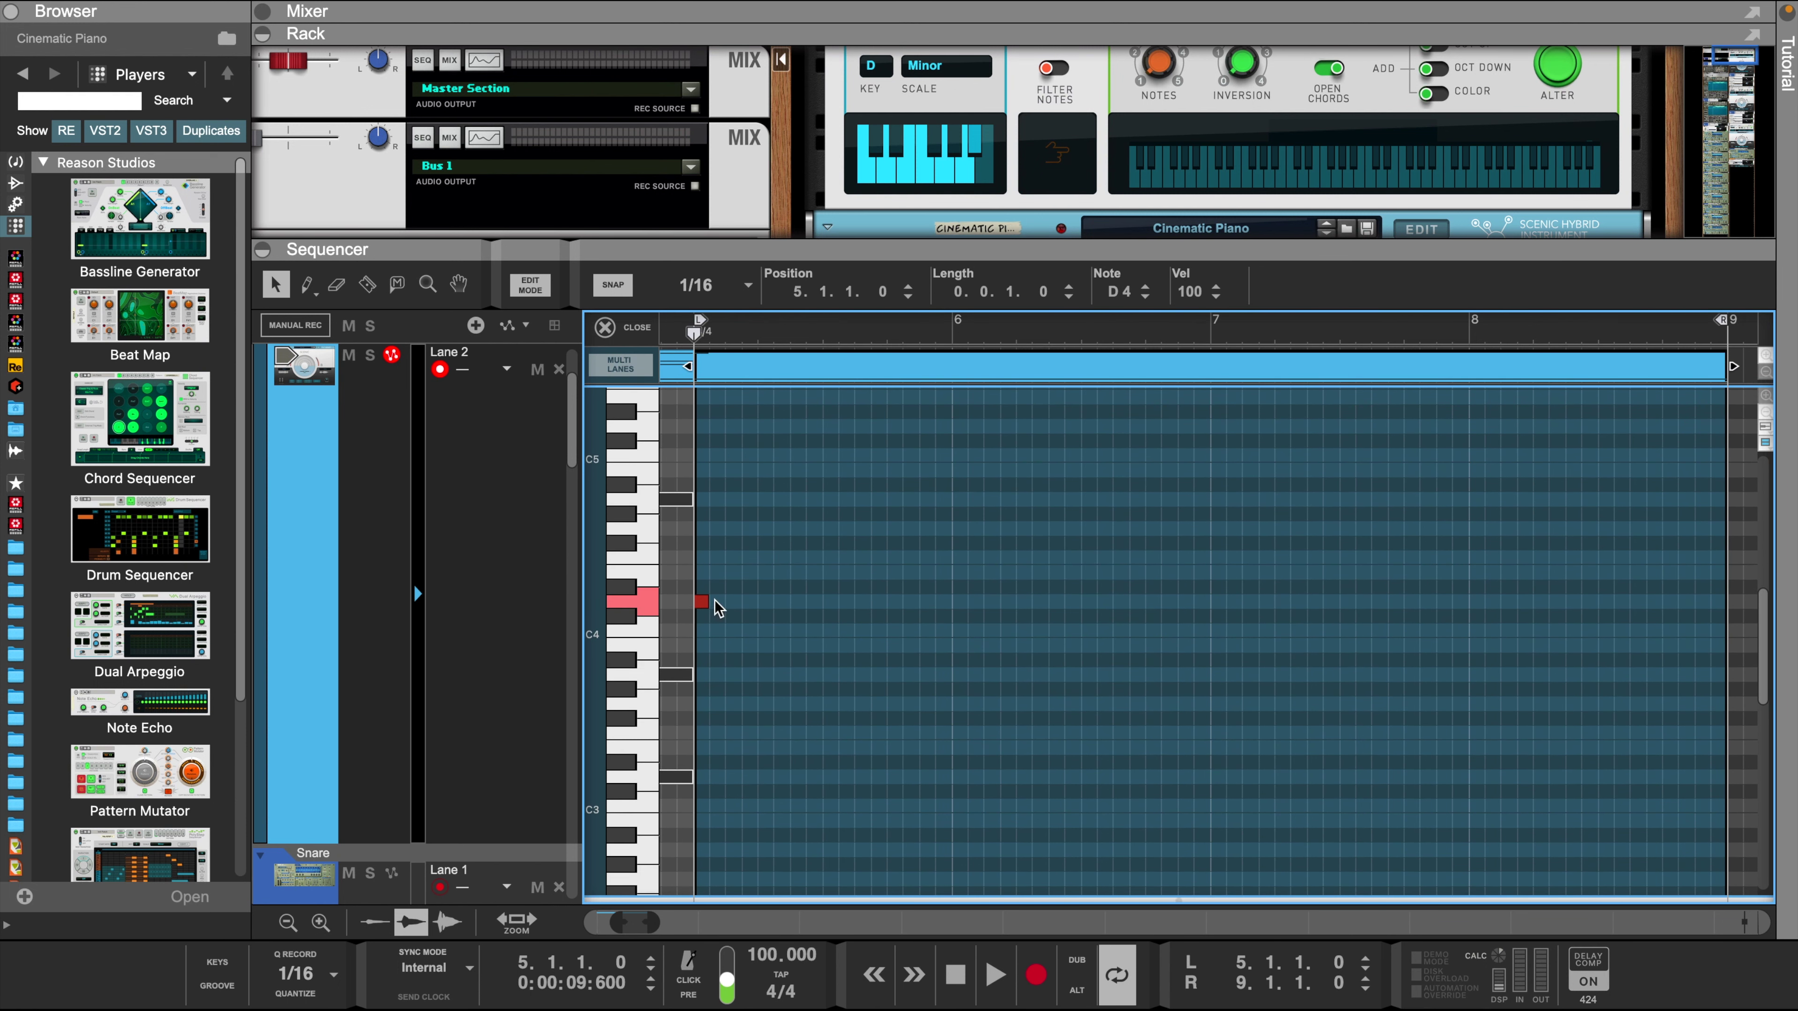
key(space)
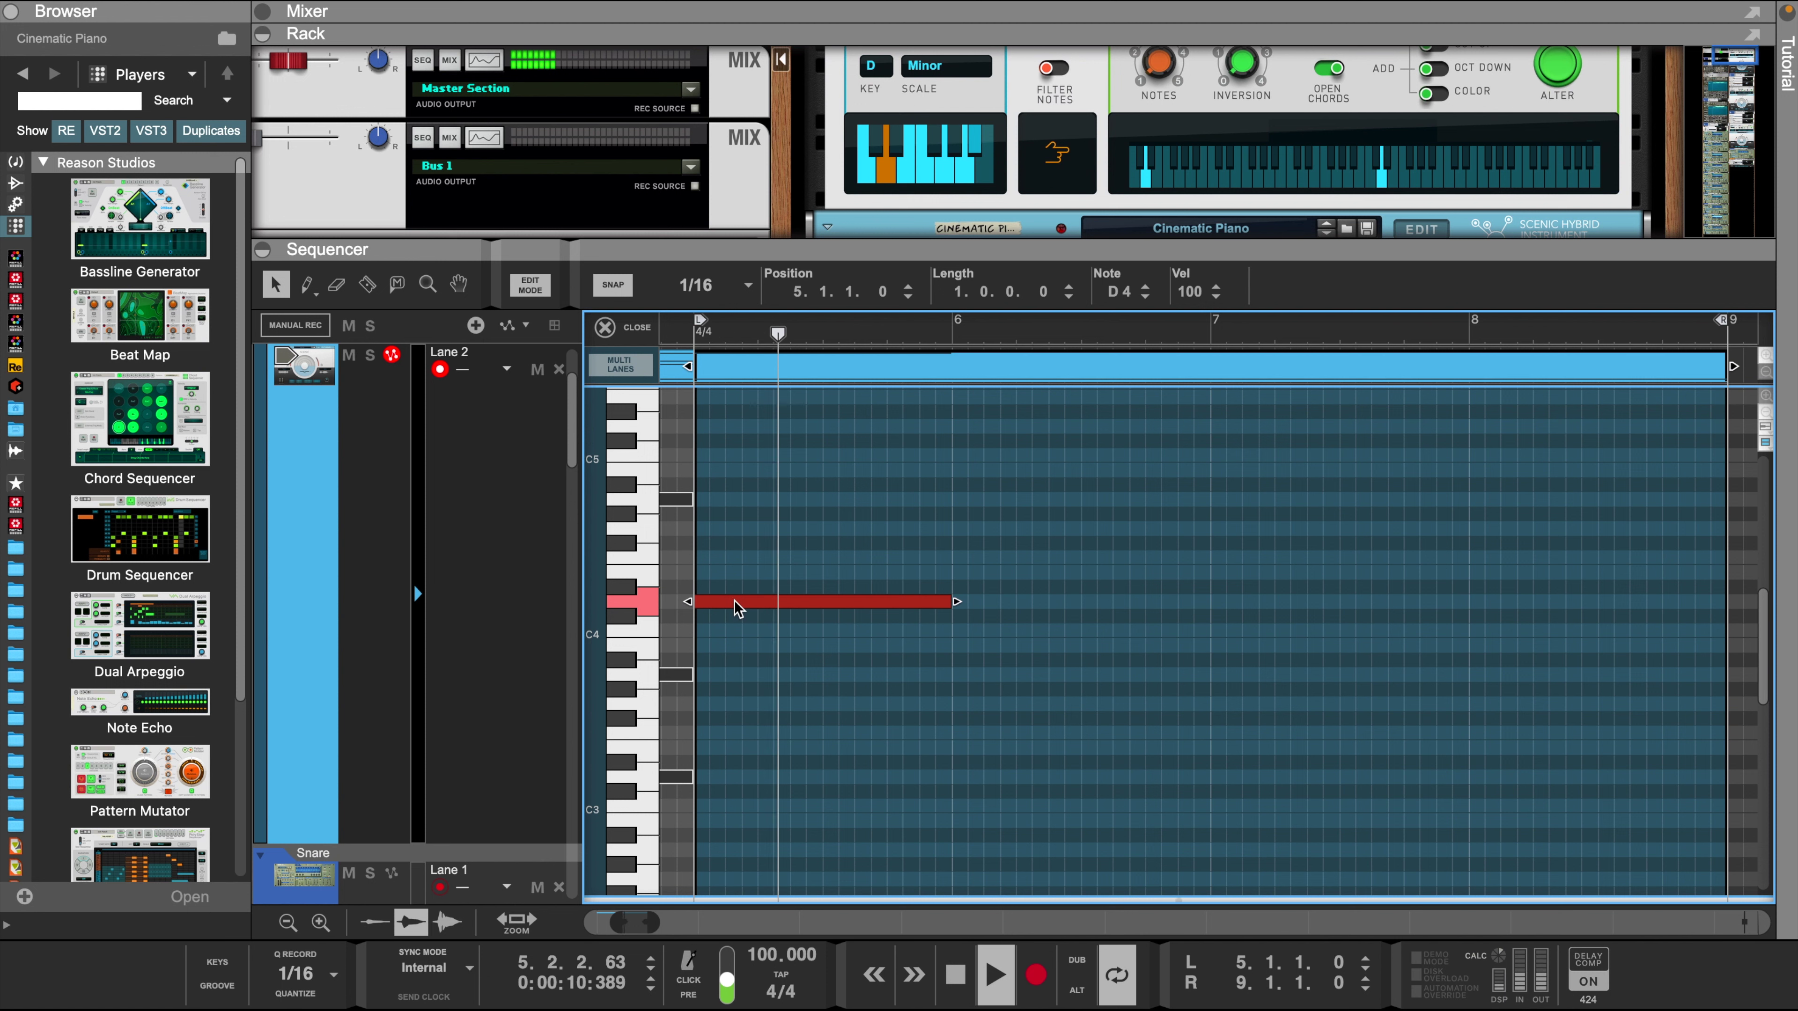
key(space)
- Copy the D4 note to G4 at 5.2.1 and A4 at 5.3.1, shortening the A4 note to 0.0.3
drag(734, 599, 788, 500)
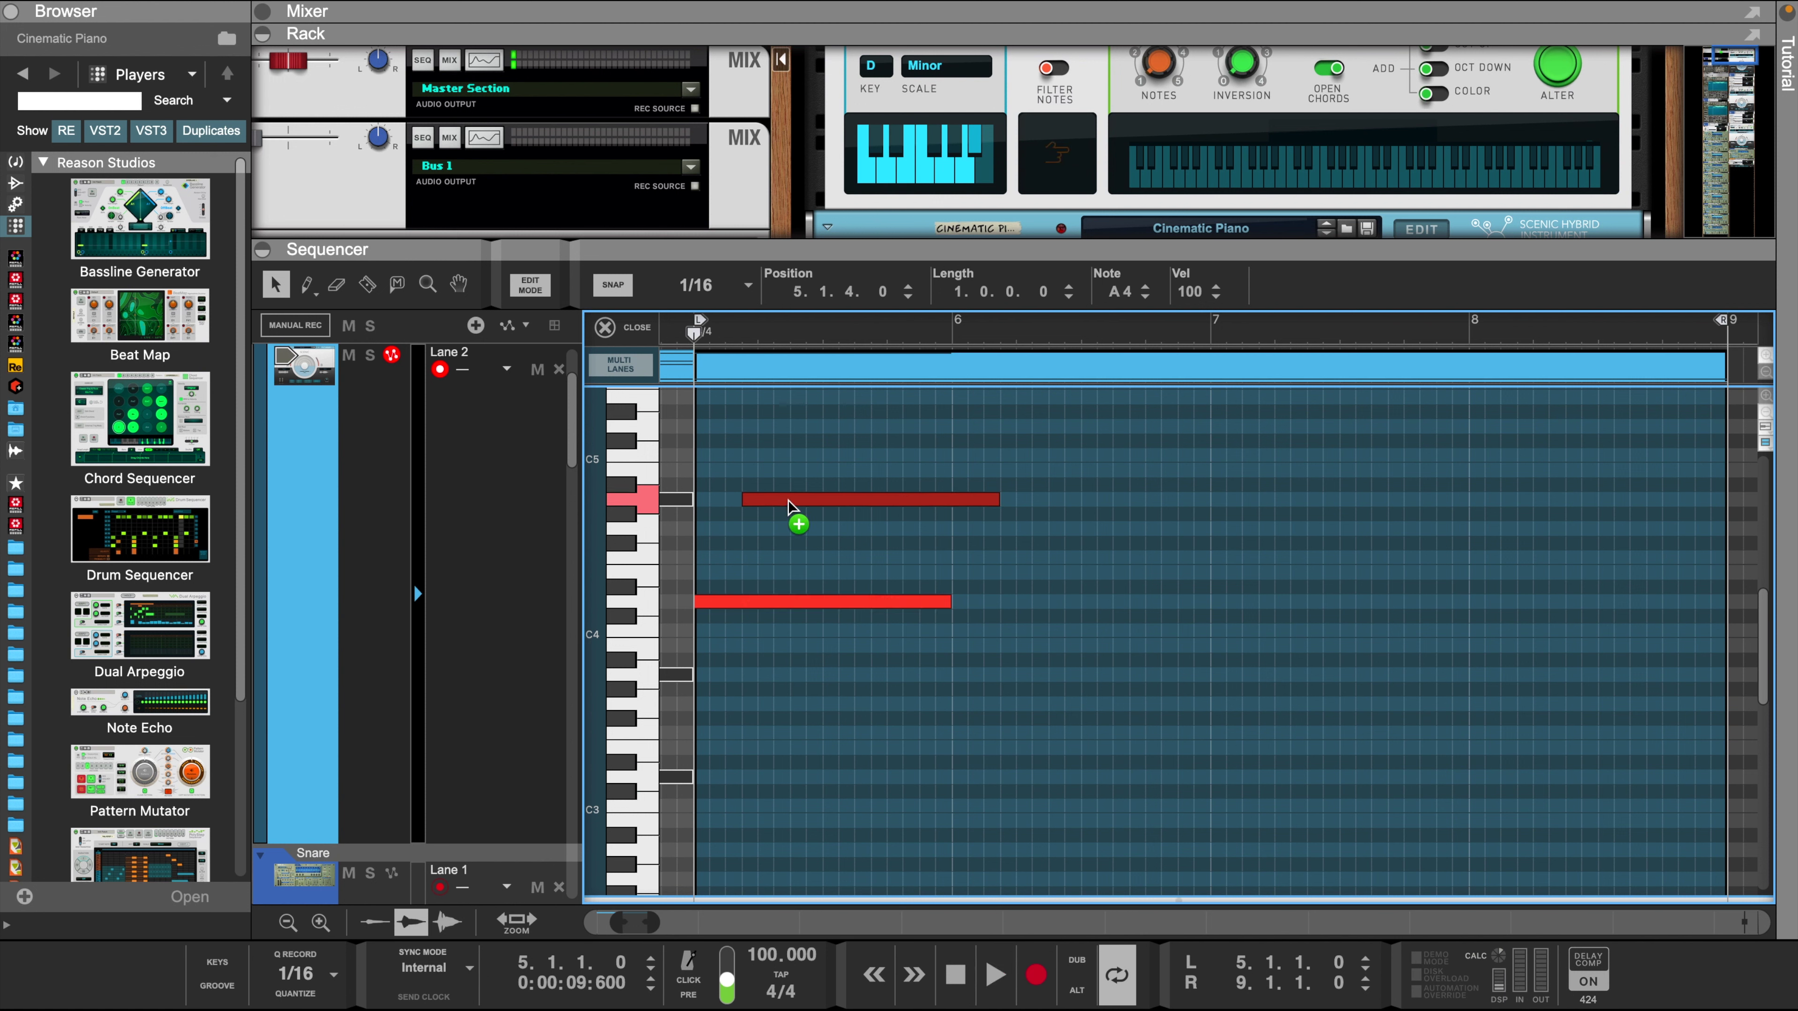
key(space)
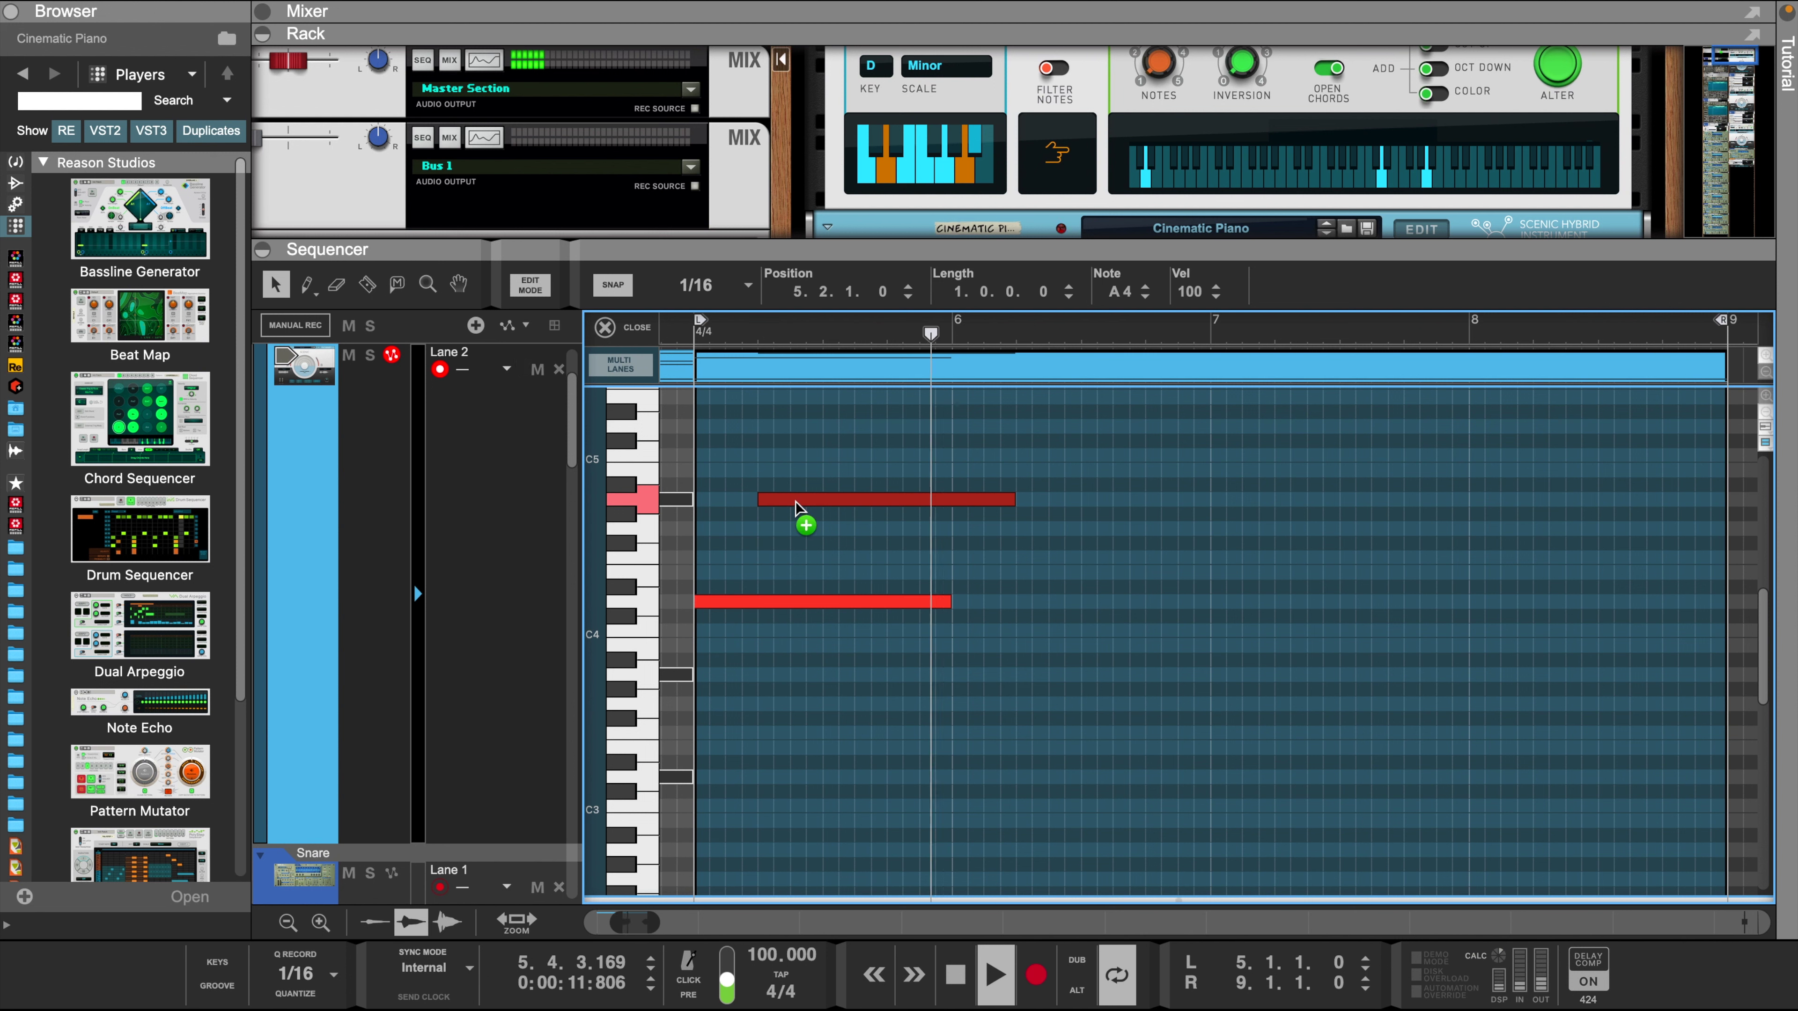
drag(796, 510, 848, 502)
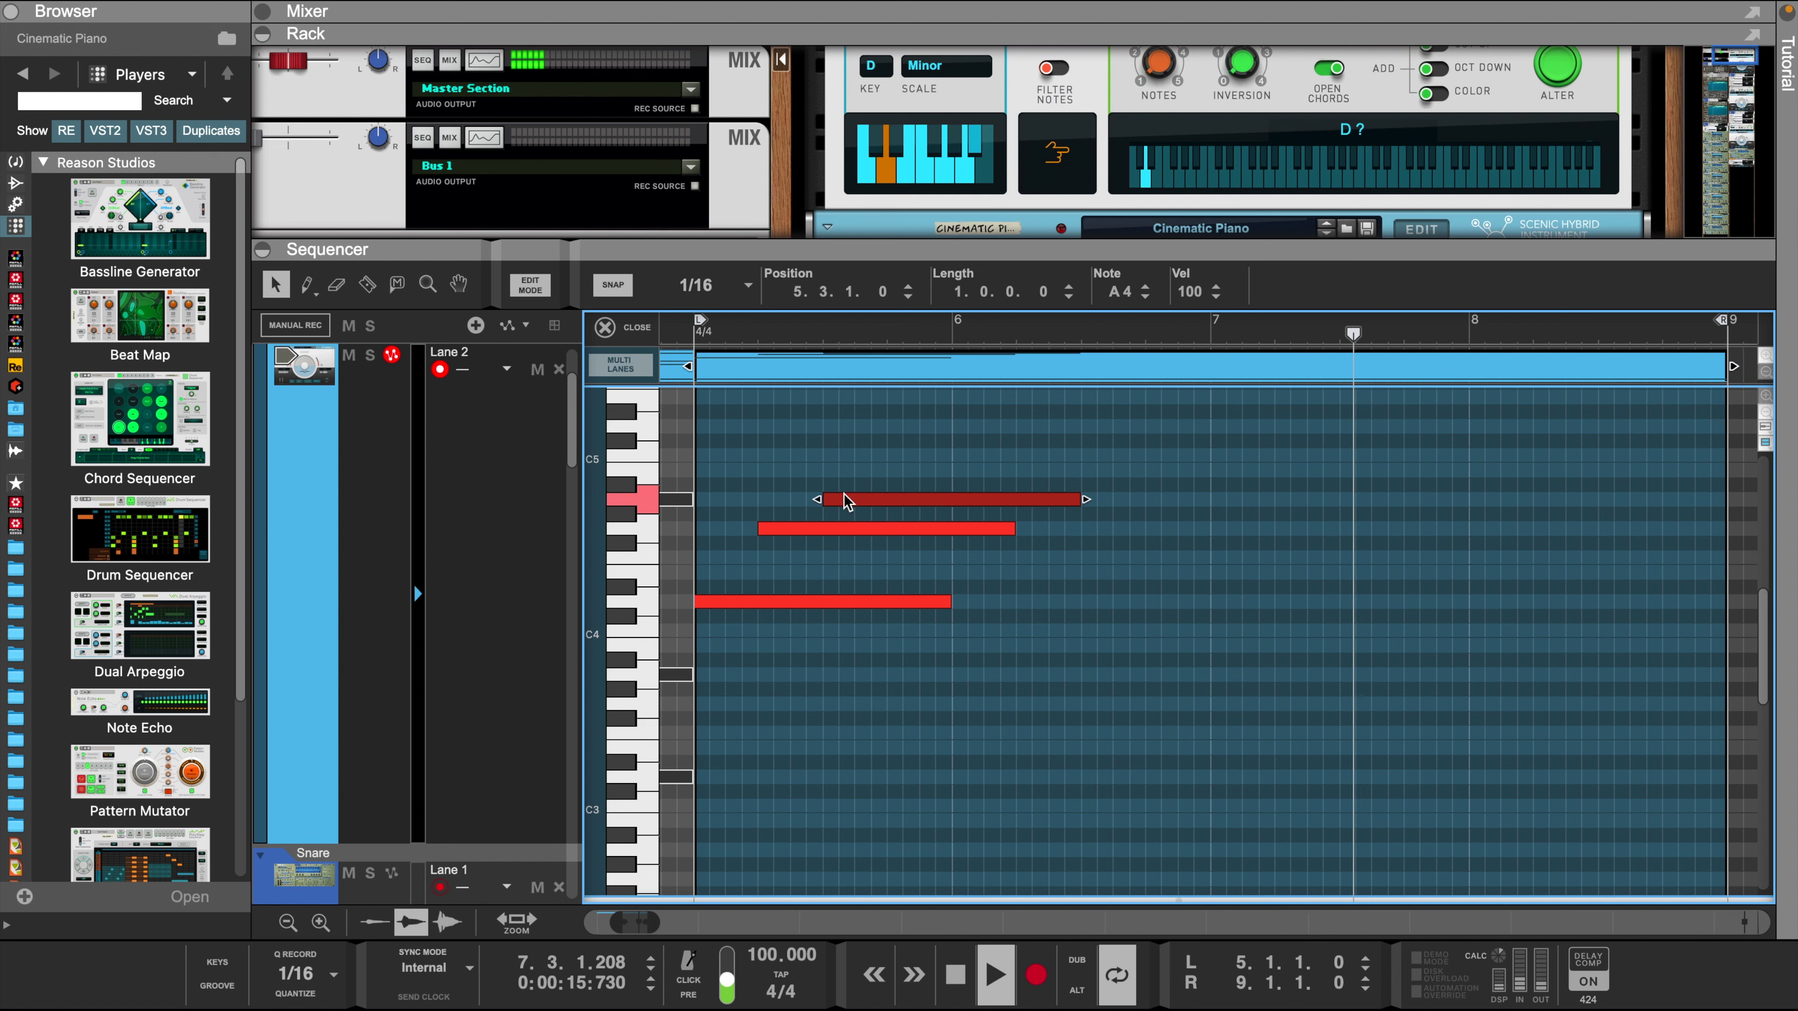
key(space)
key(space)
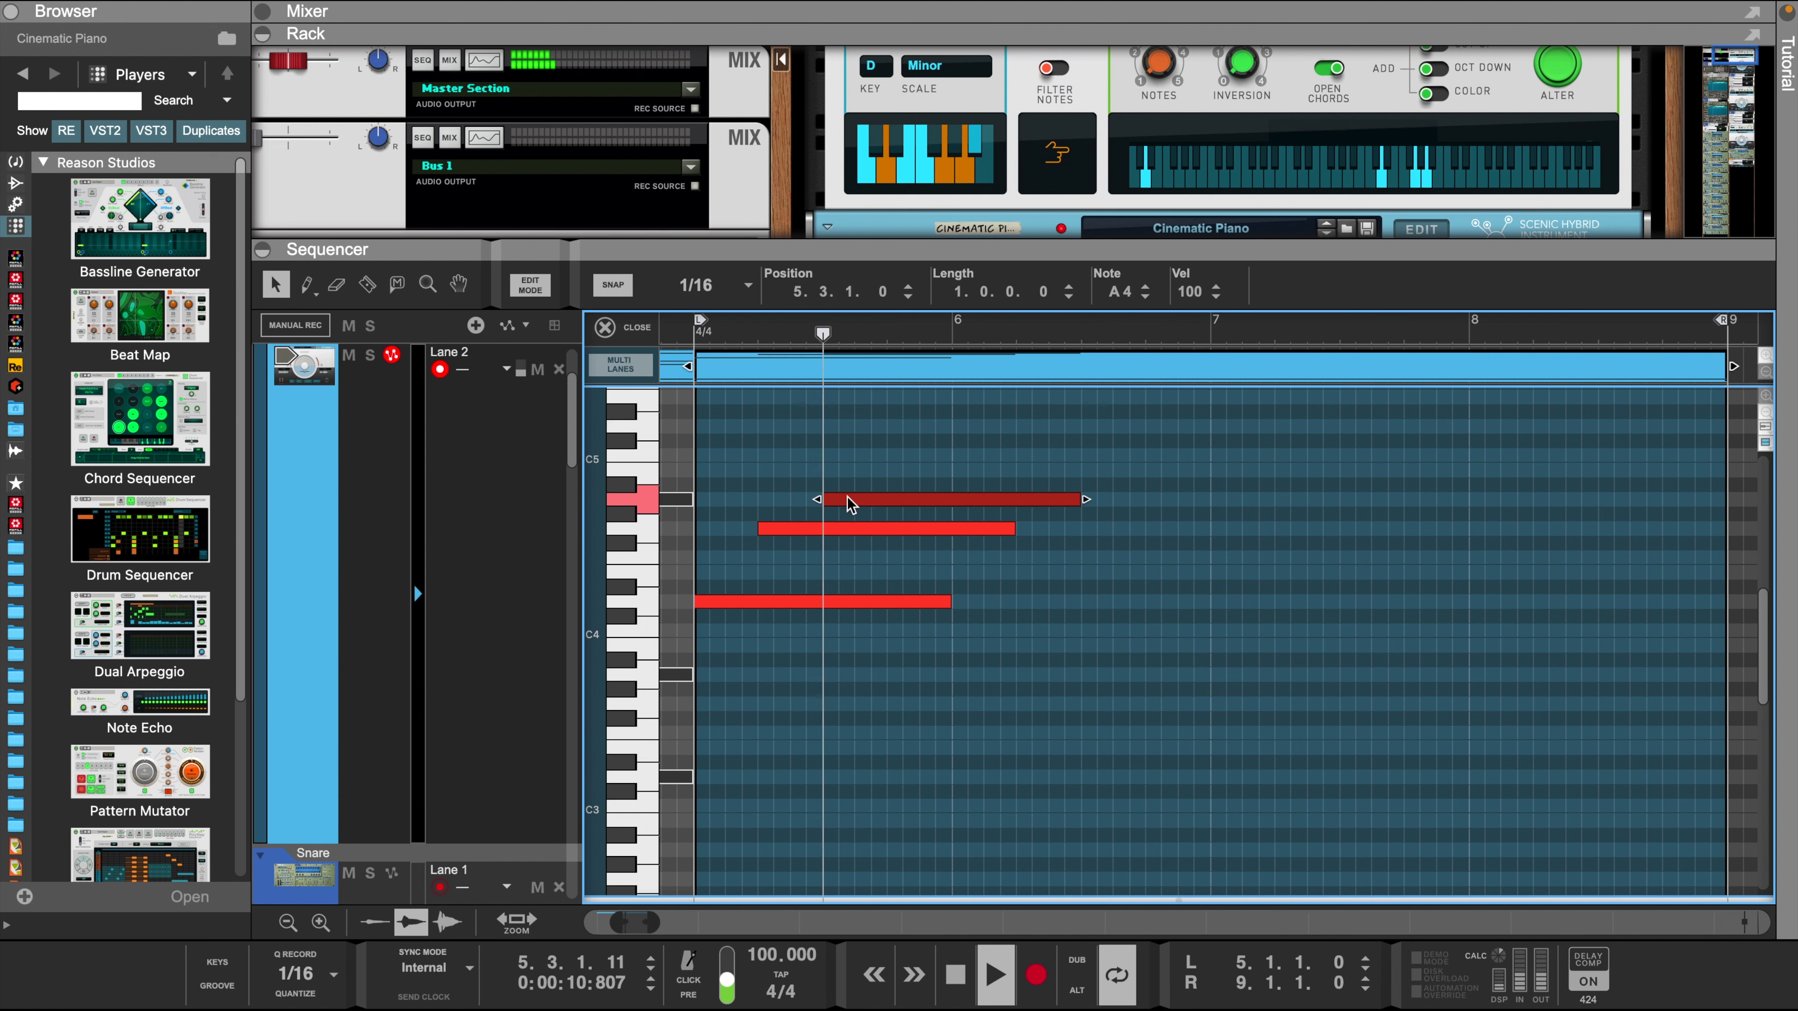
key(space)
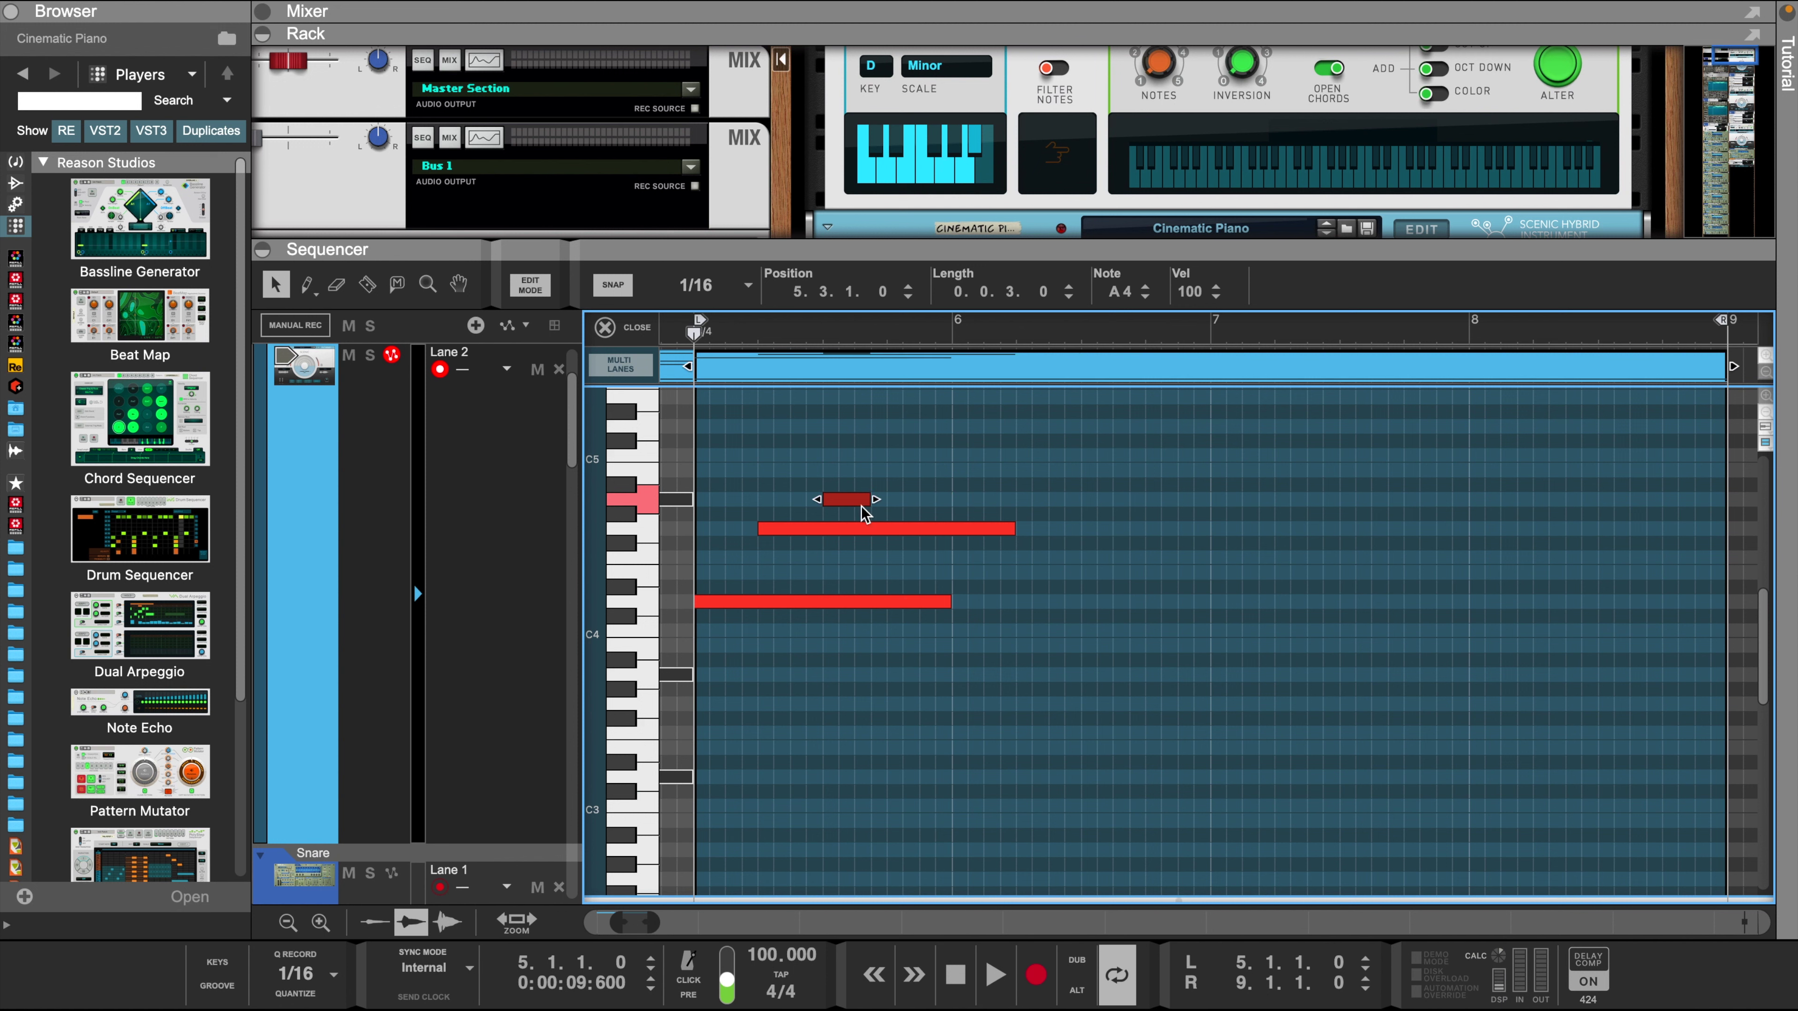
- Add sixteenth notes A4, A#4, A4 and G4 from 5.4.1 to 5.4.4, and shorten the G4 note at 5.2.1 to 0.2.0
drag(900, 502, 915, 494)
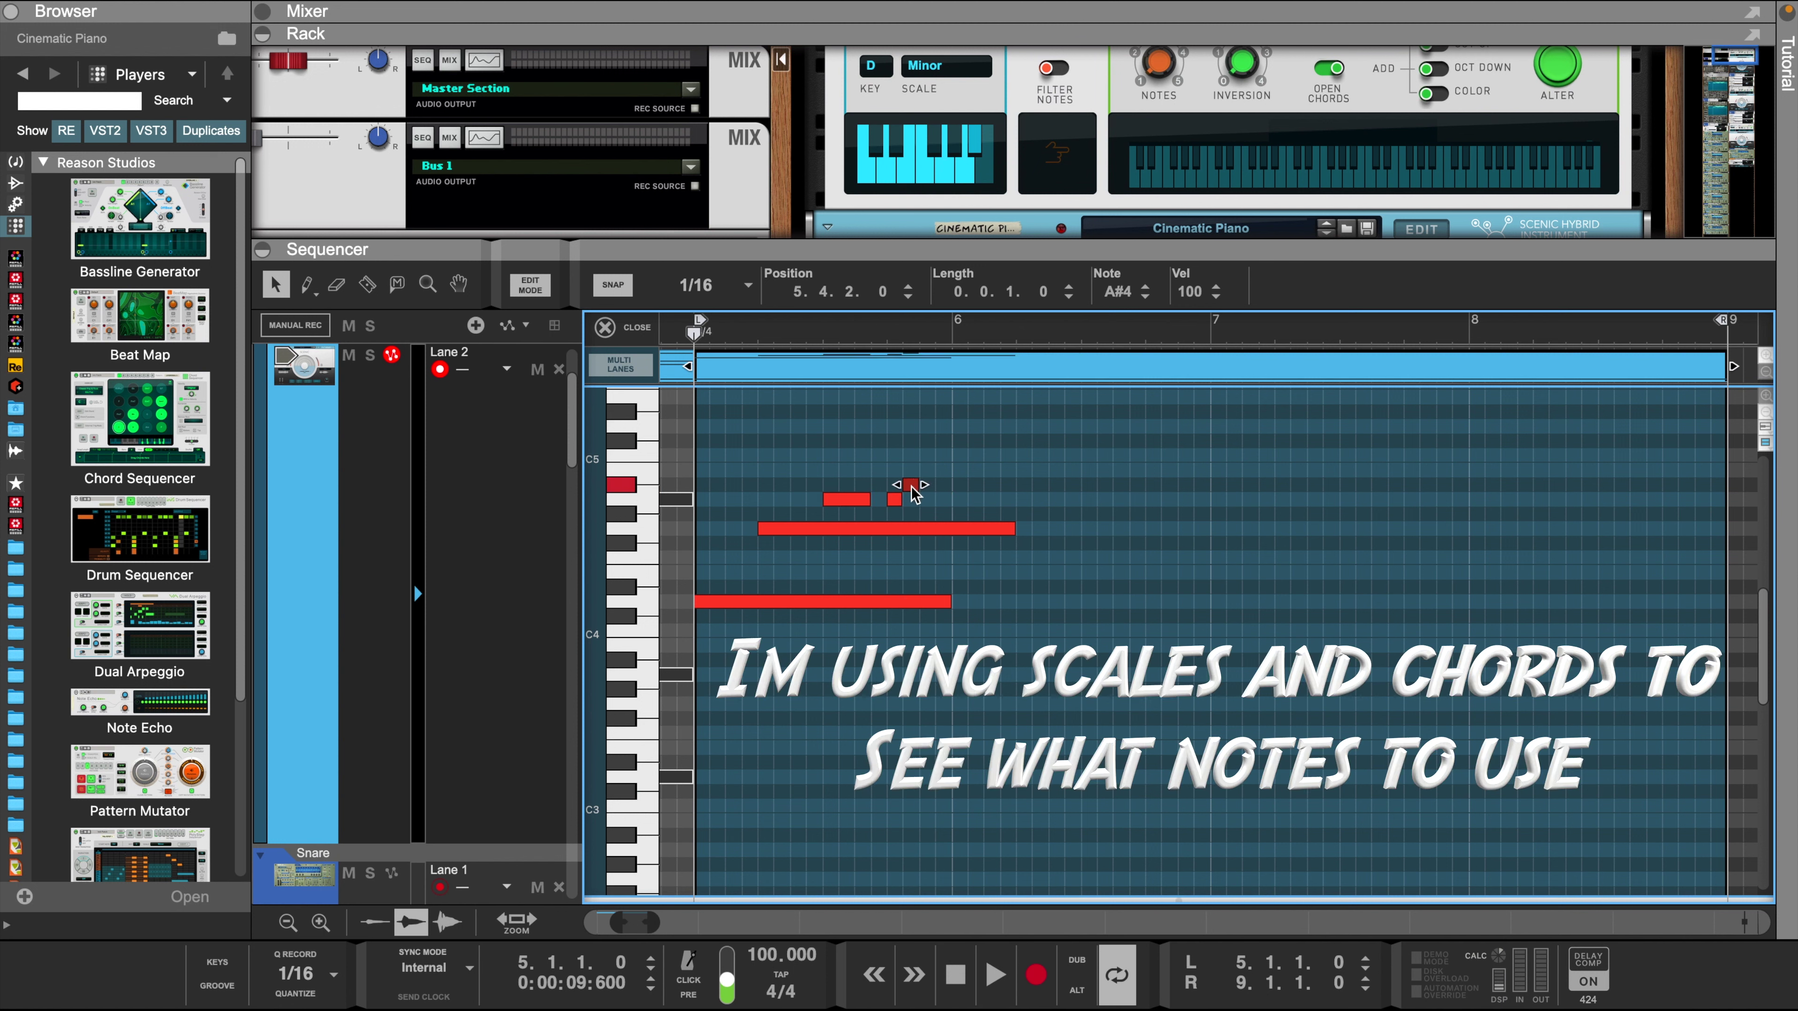
key(space)
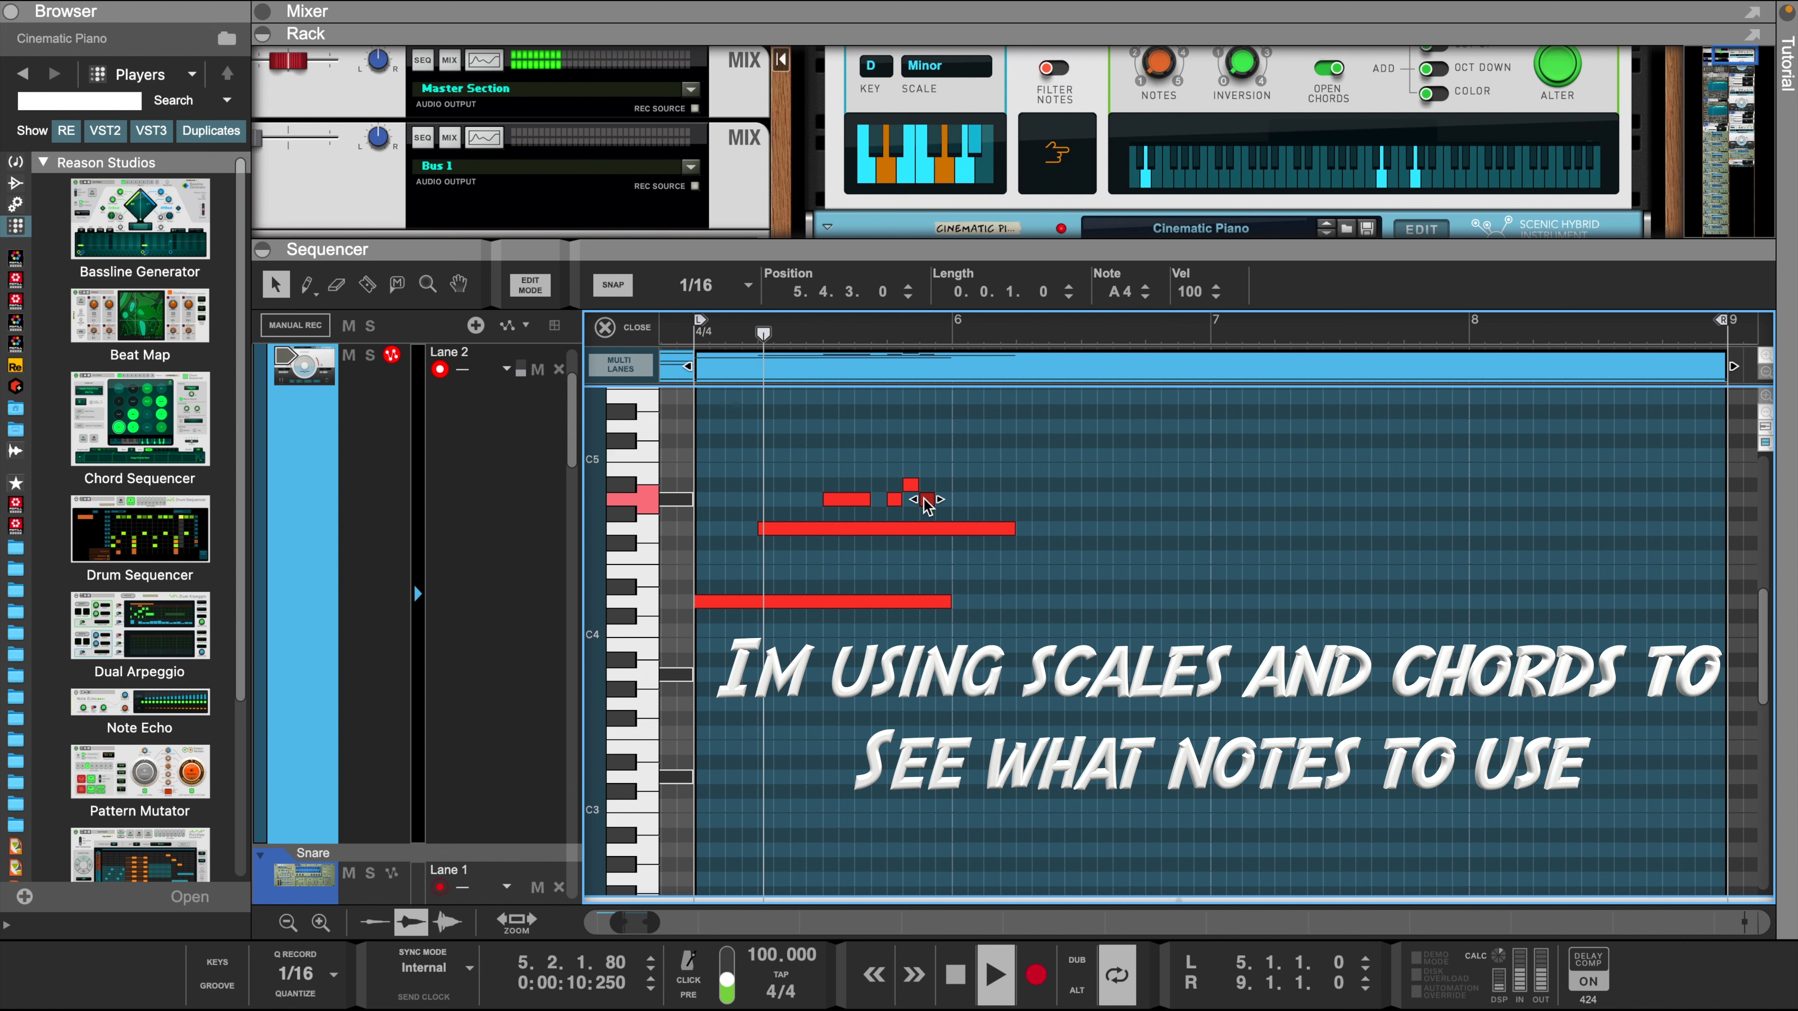
drag(1005, 528, 878, 546)
key(space)
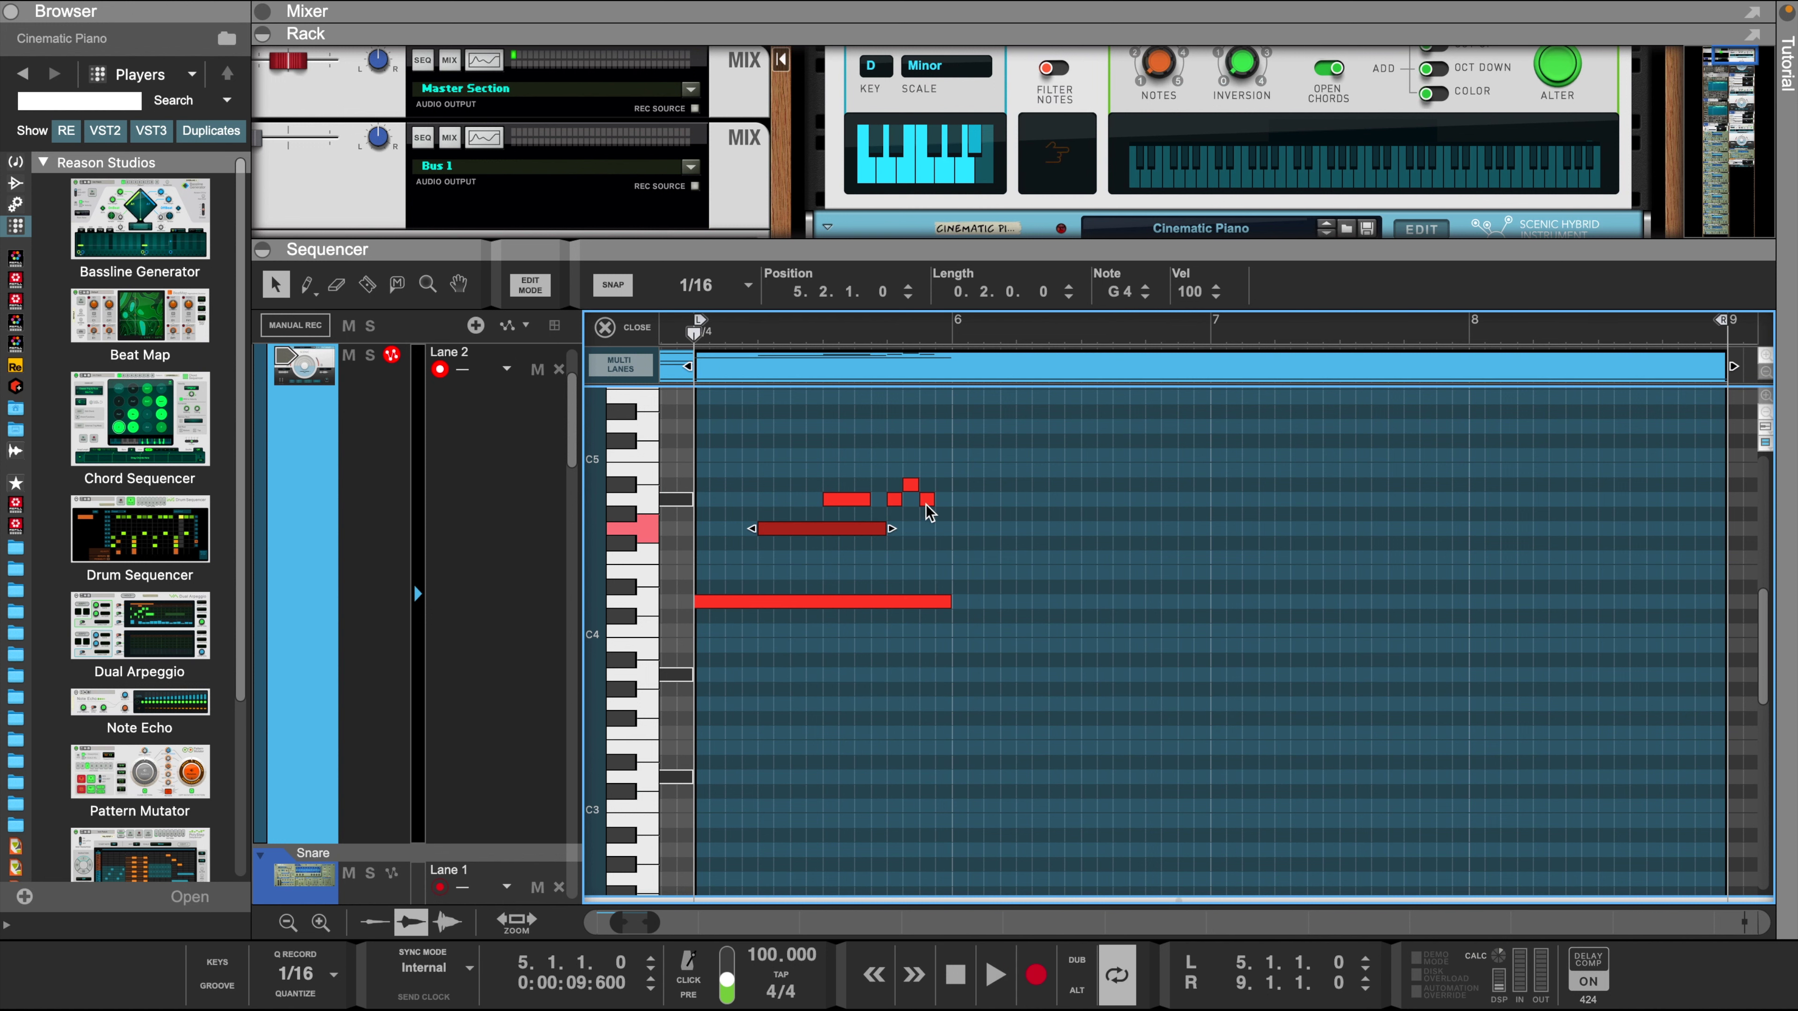
click(927, 501)
key(space)
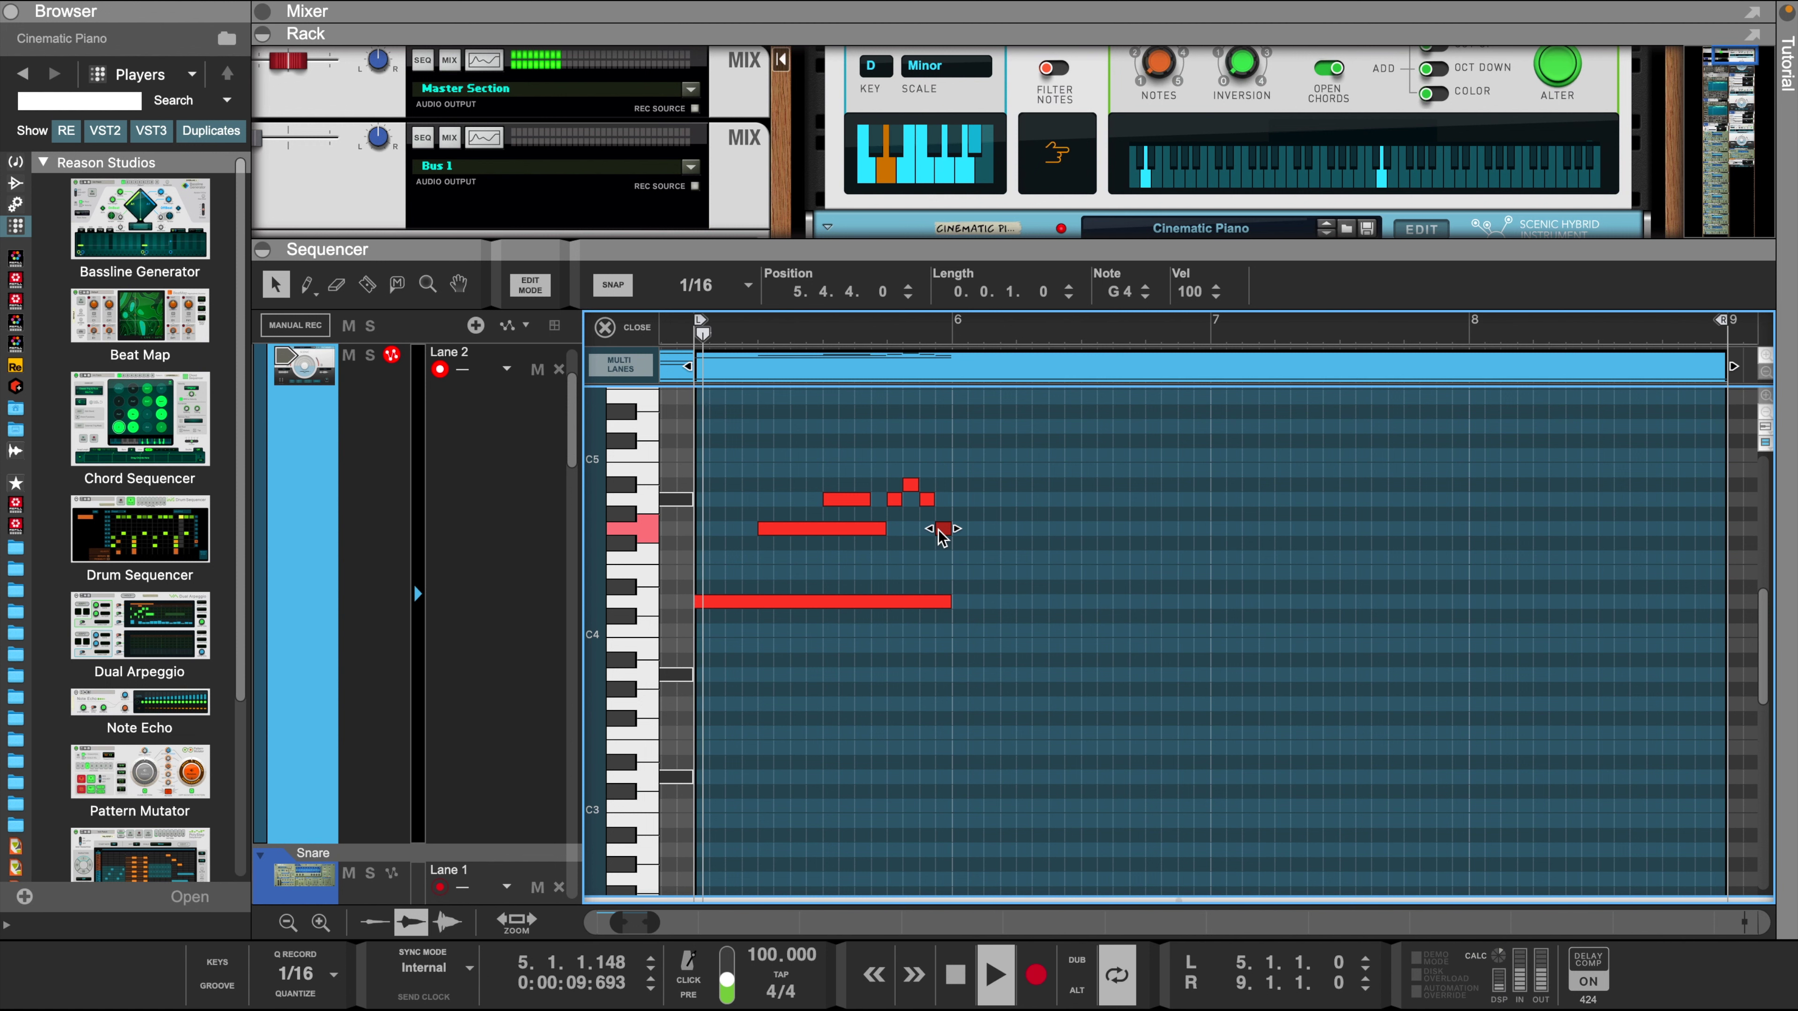
- Place copied 0.2.0-long notes in bar 6 on A#2 at 6.1.1 and A2 at 6.3.1
scroll(893, 609, down, 2)
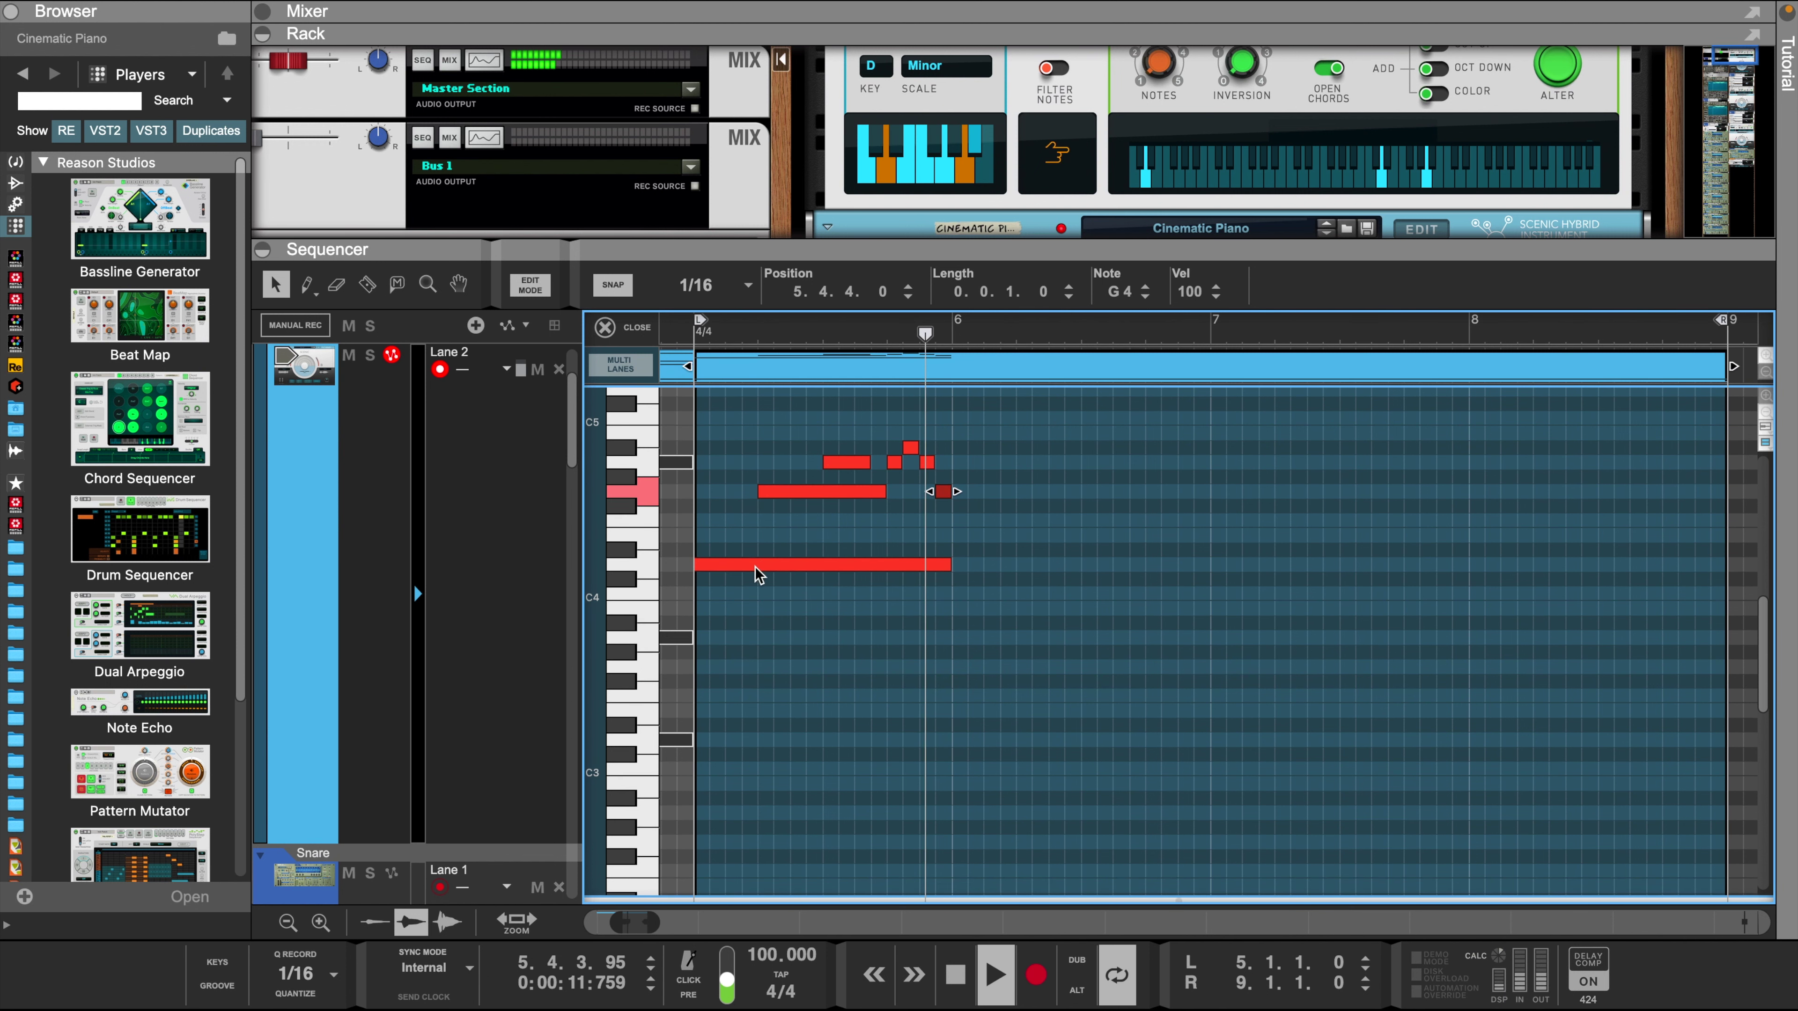
click(770, 567)
drag(770, 566, 1015, 797)
drag(1218, 798, 1108, 811)
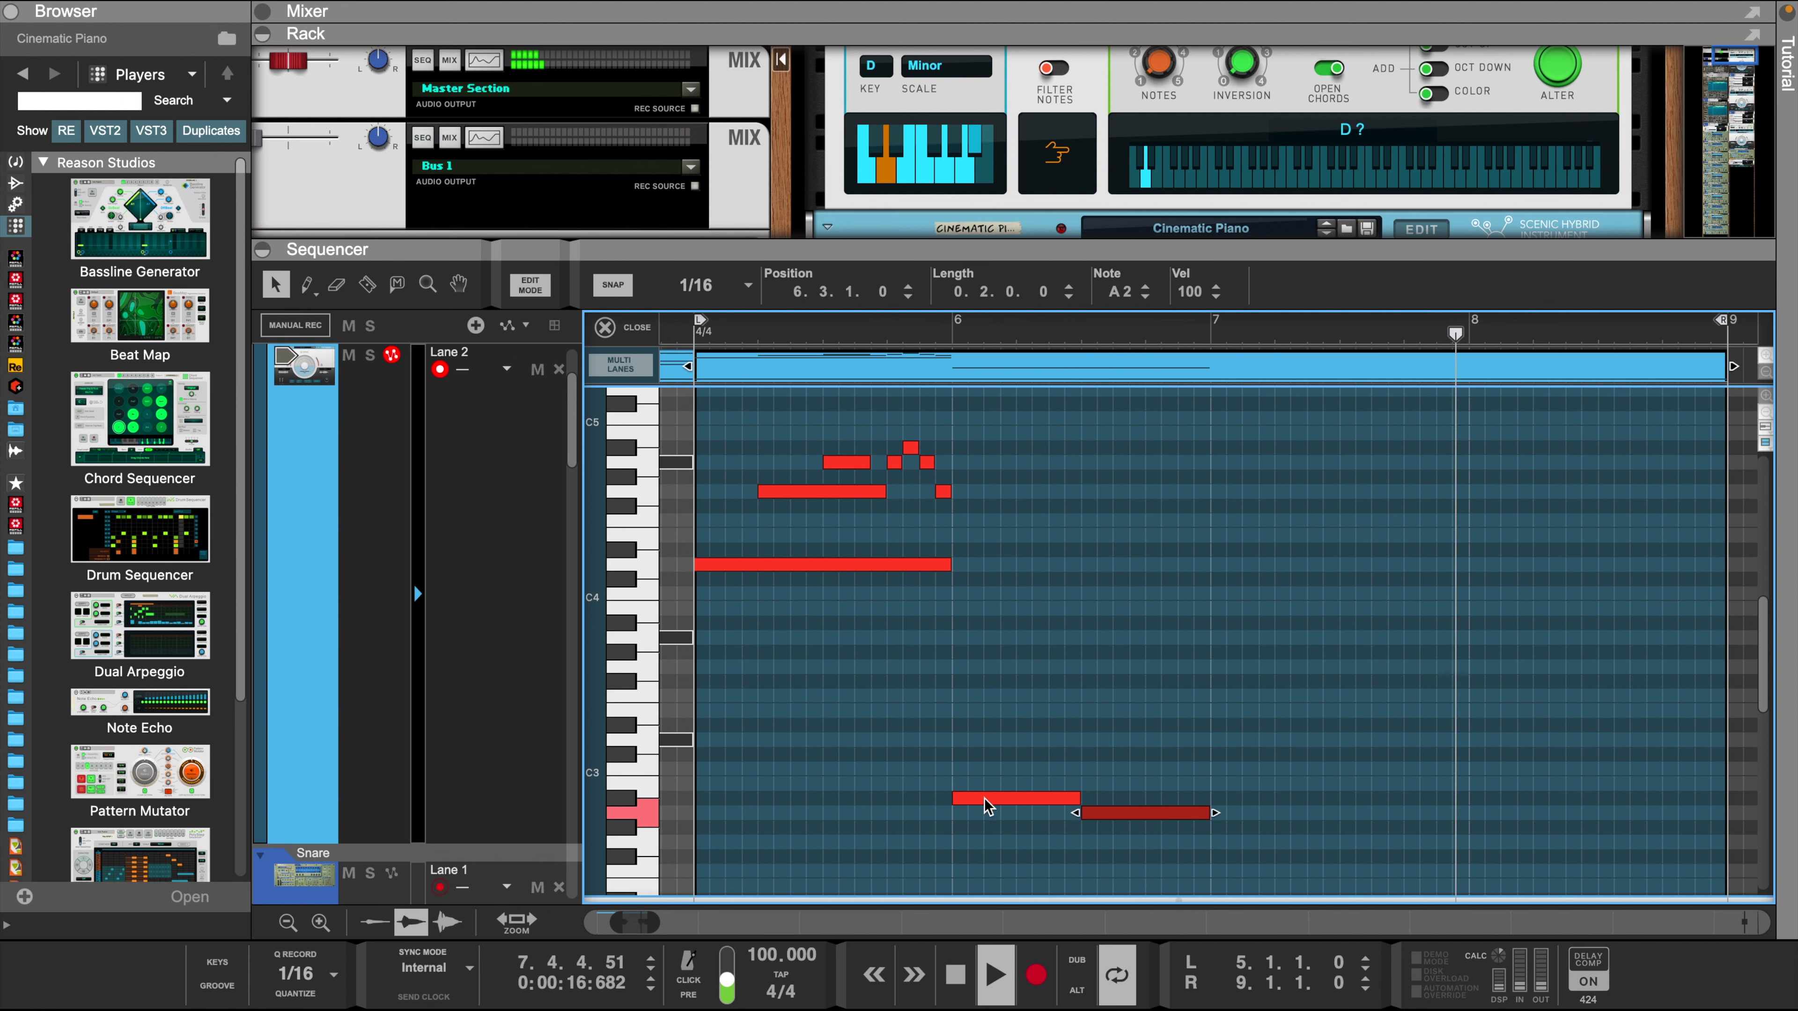
- Copy the A#2 note to A#4 at 6.2.1 and A4 at 6.3.1, and replay from bar 6
drag(987, 807, 1049, 458)
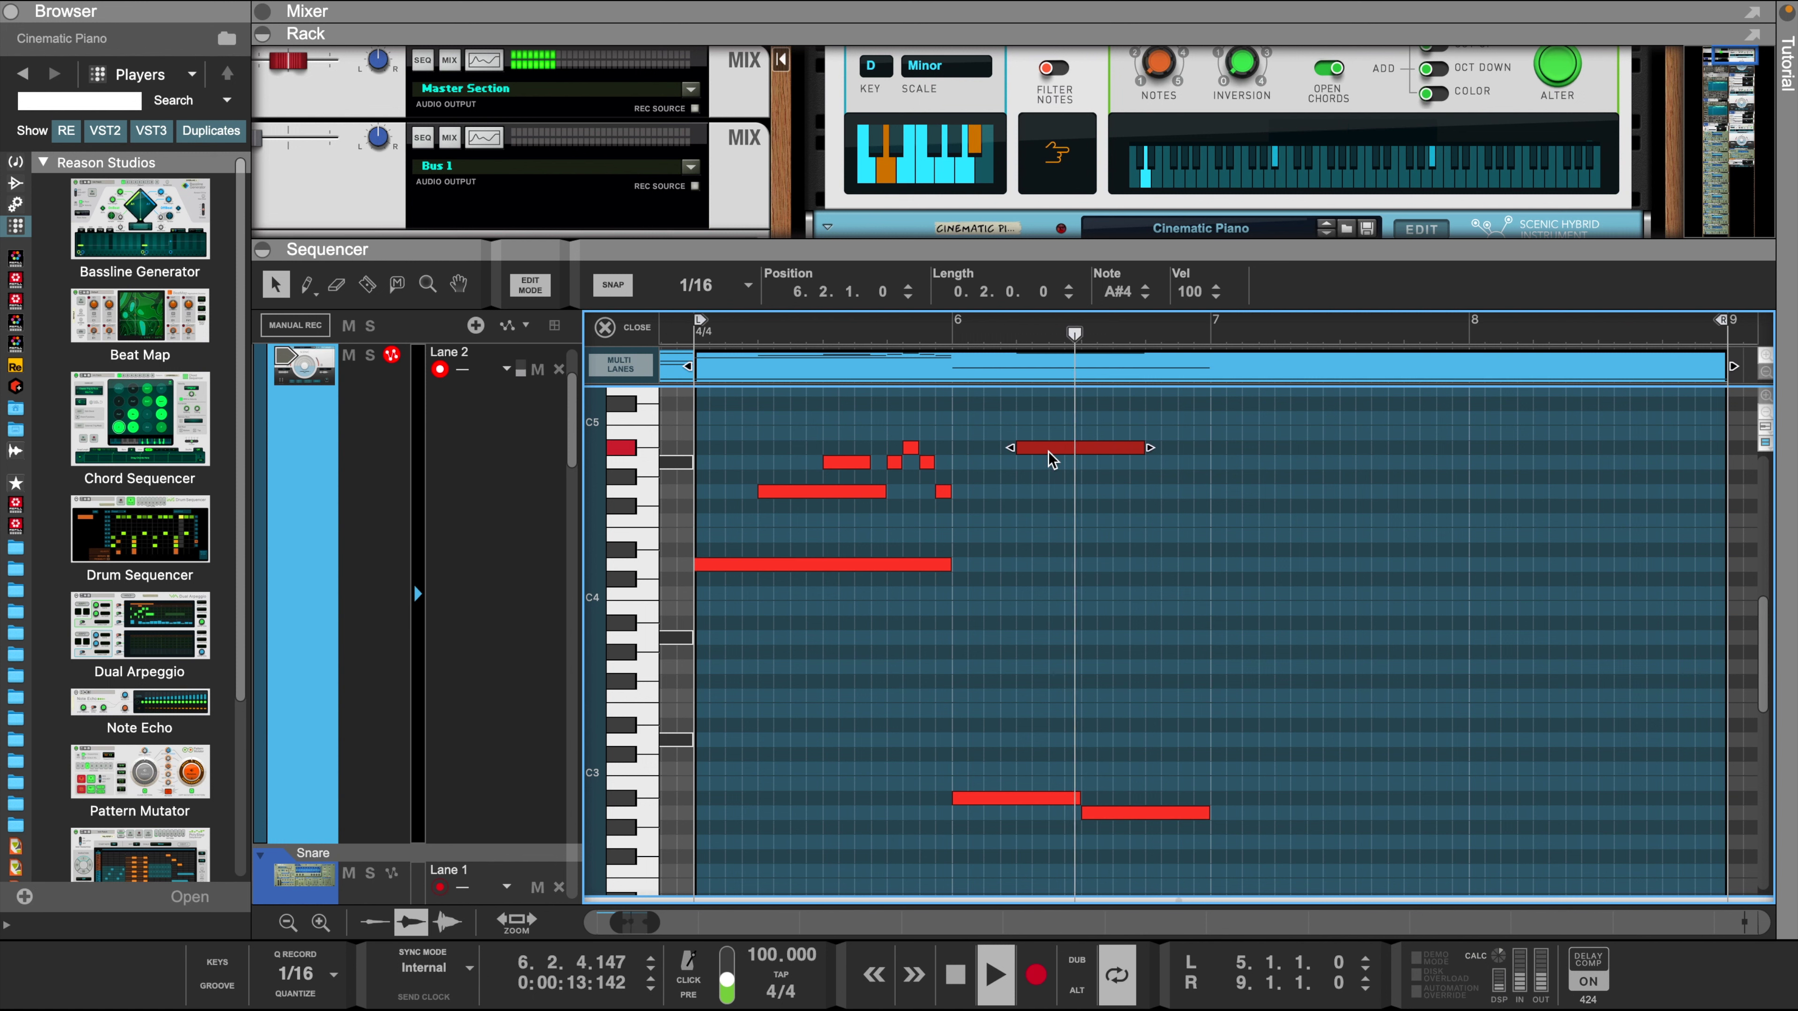
drag(1052, 459, 1108, 473)
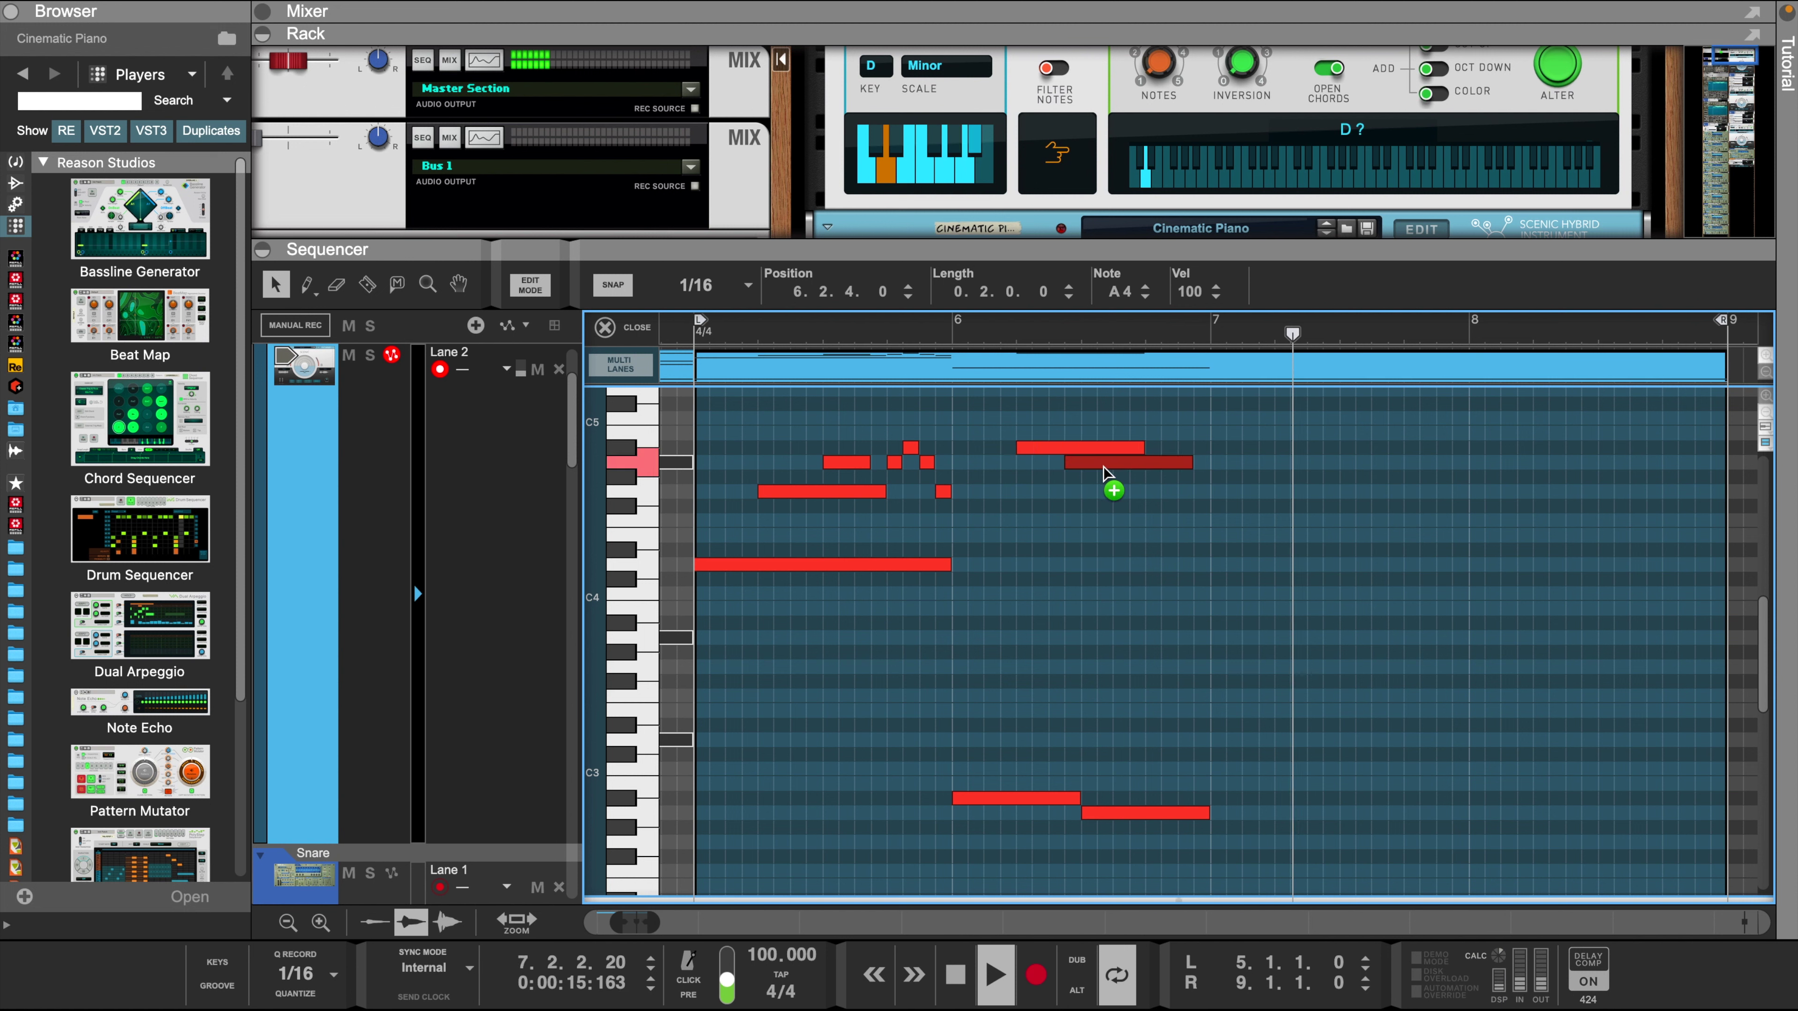
click(952, 327)
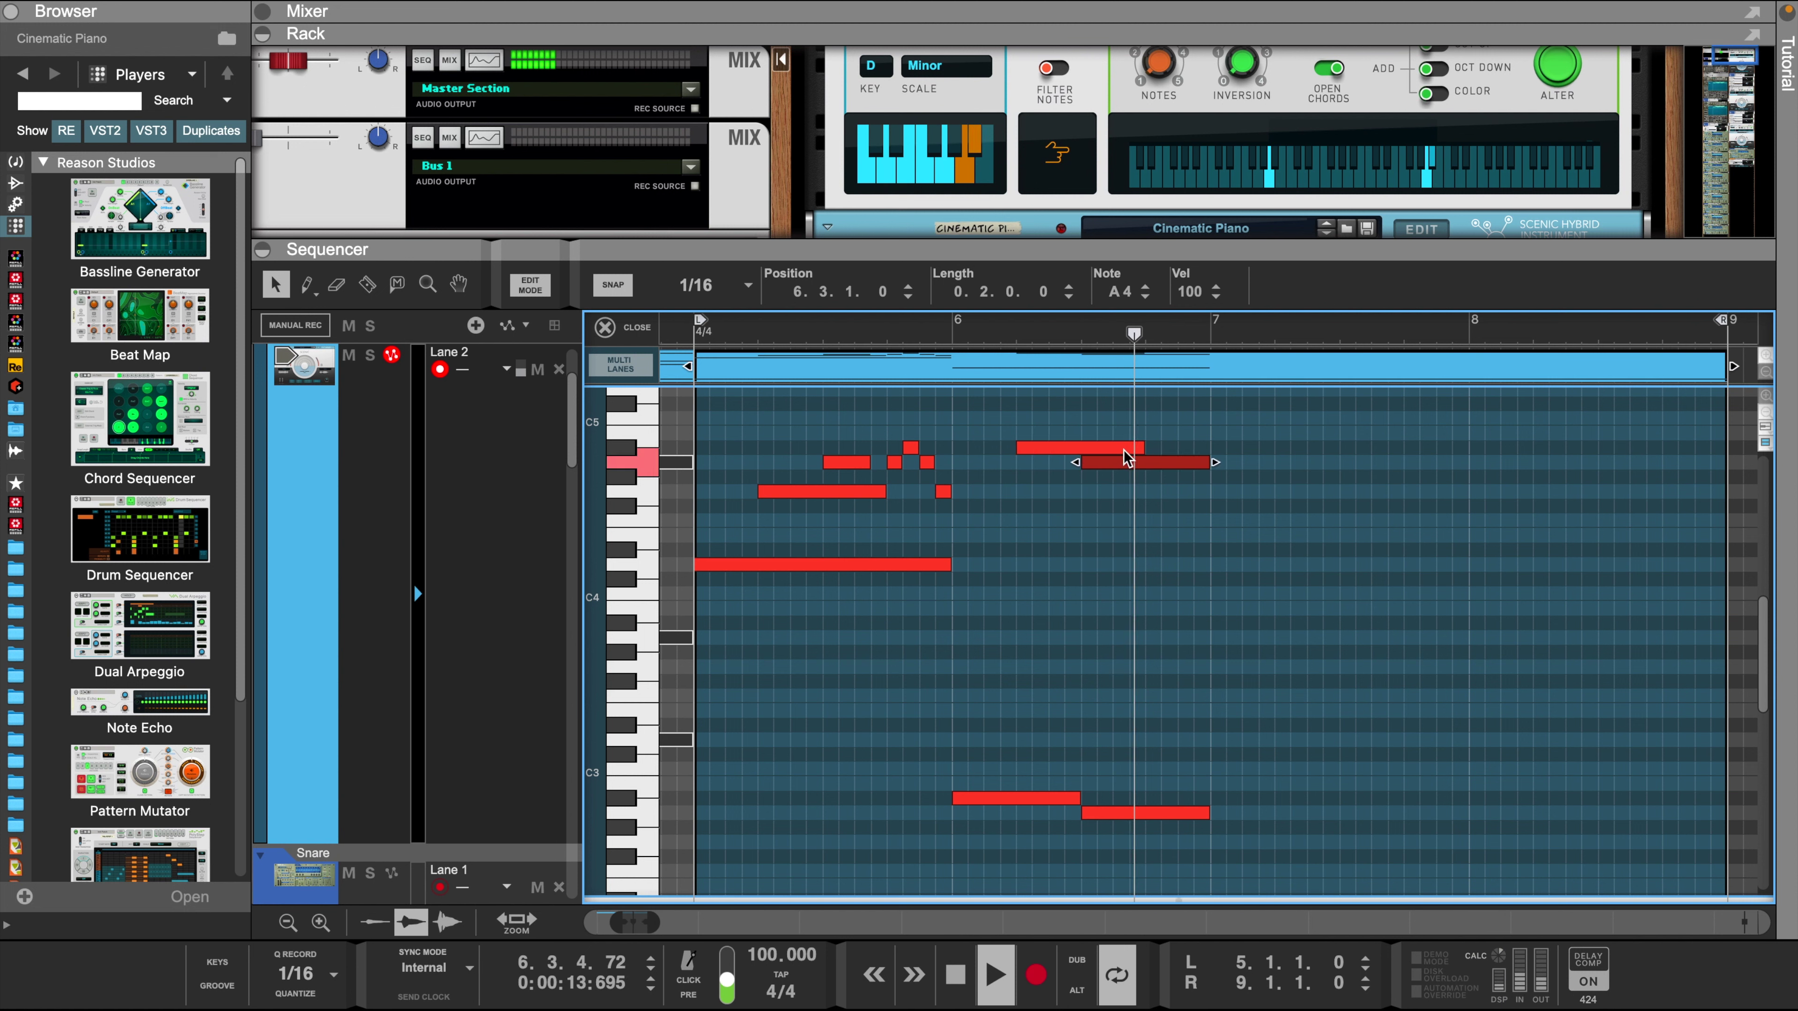
- Shorten the A#4 note at 6.2.1 to 0.1.1 and copy all notes of bars 5–6 to bars 7–8
click(1136, 448)
key(space)
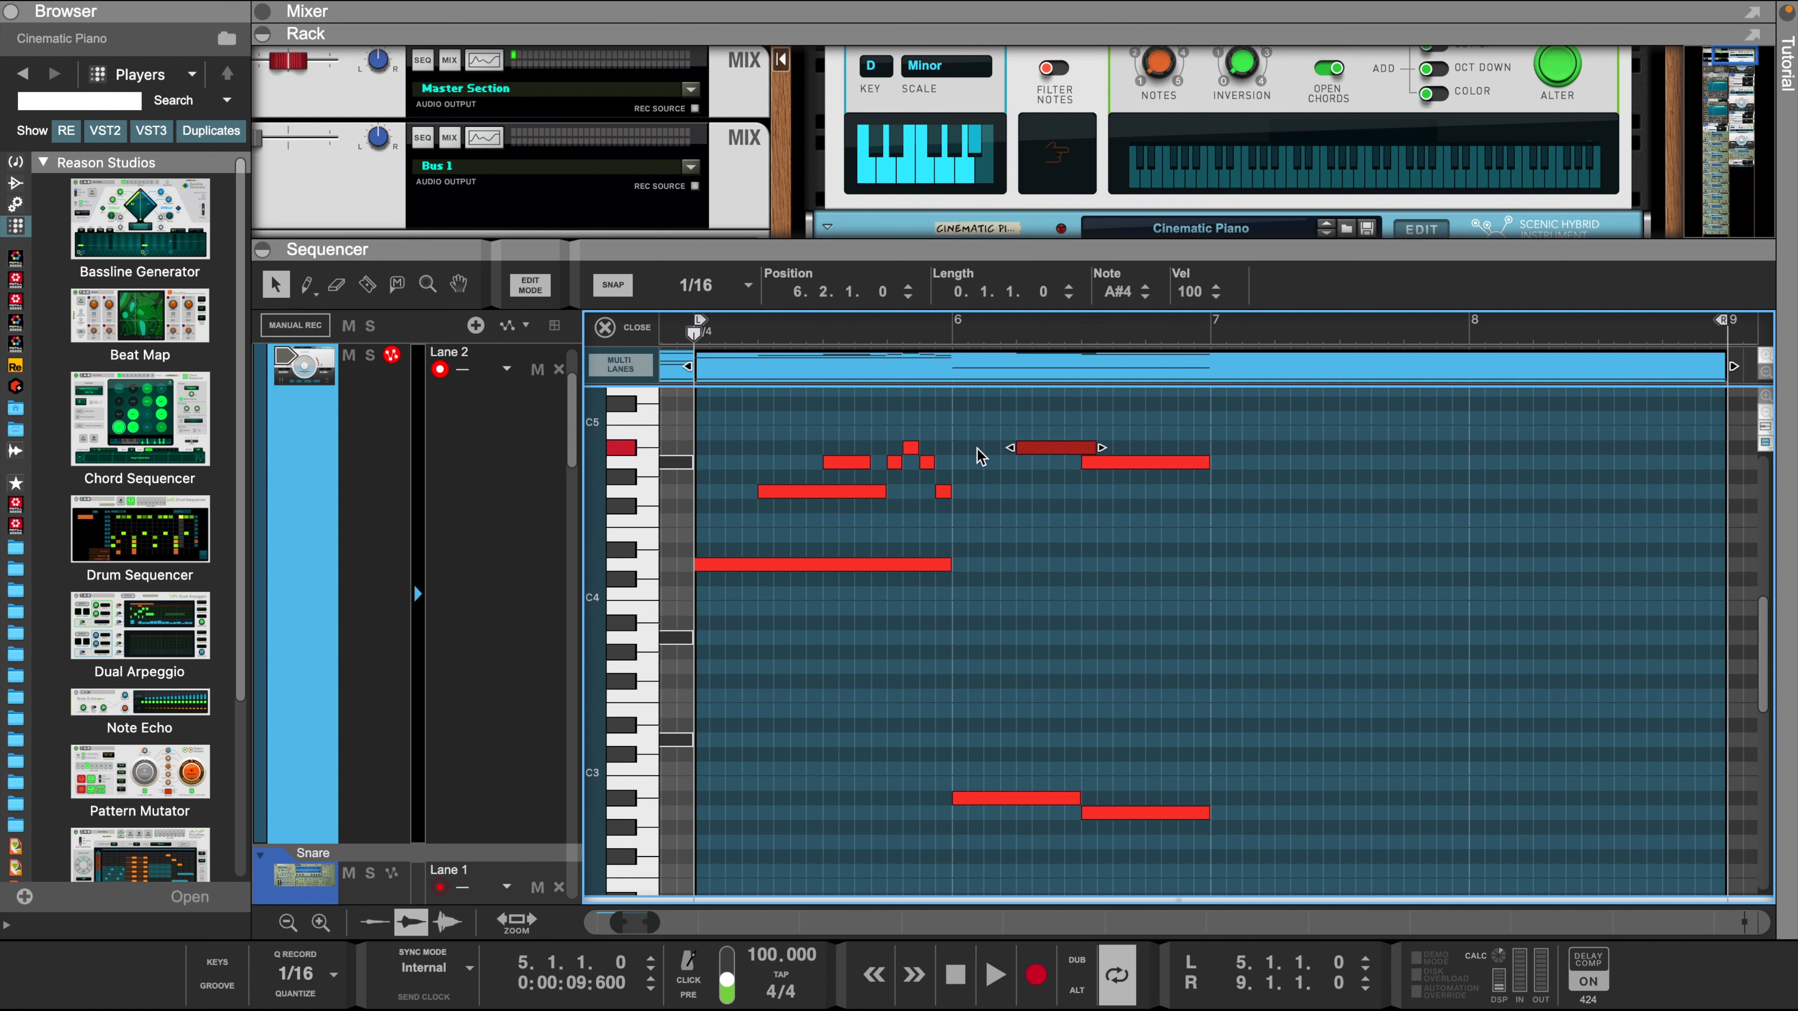
drag(764, 427, 1249, 822)
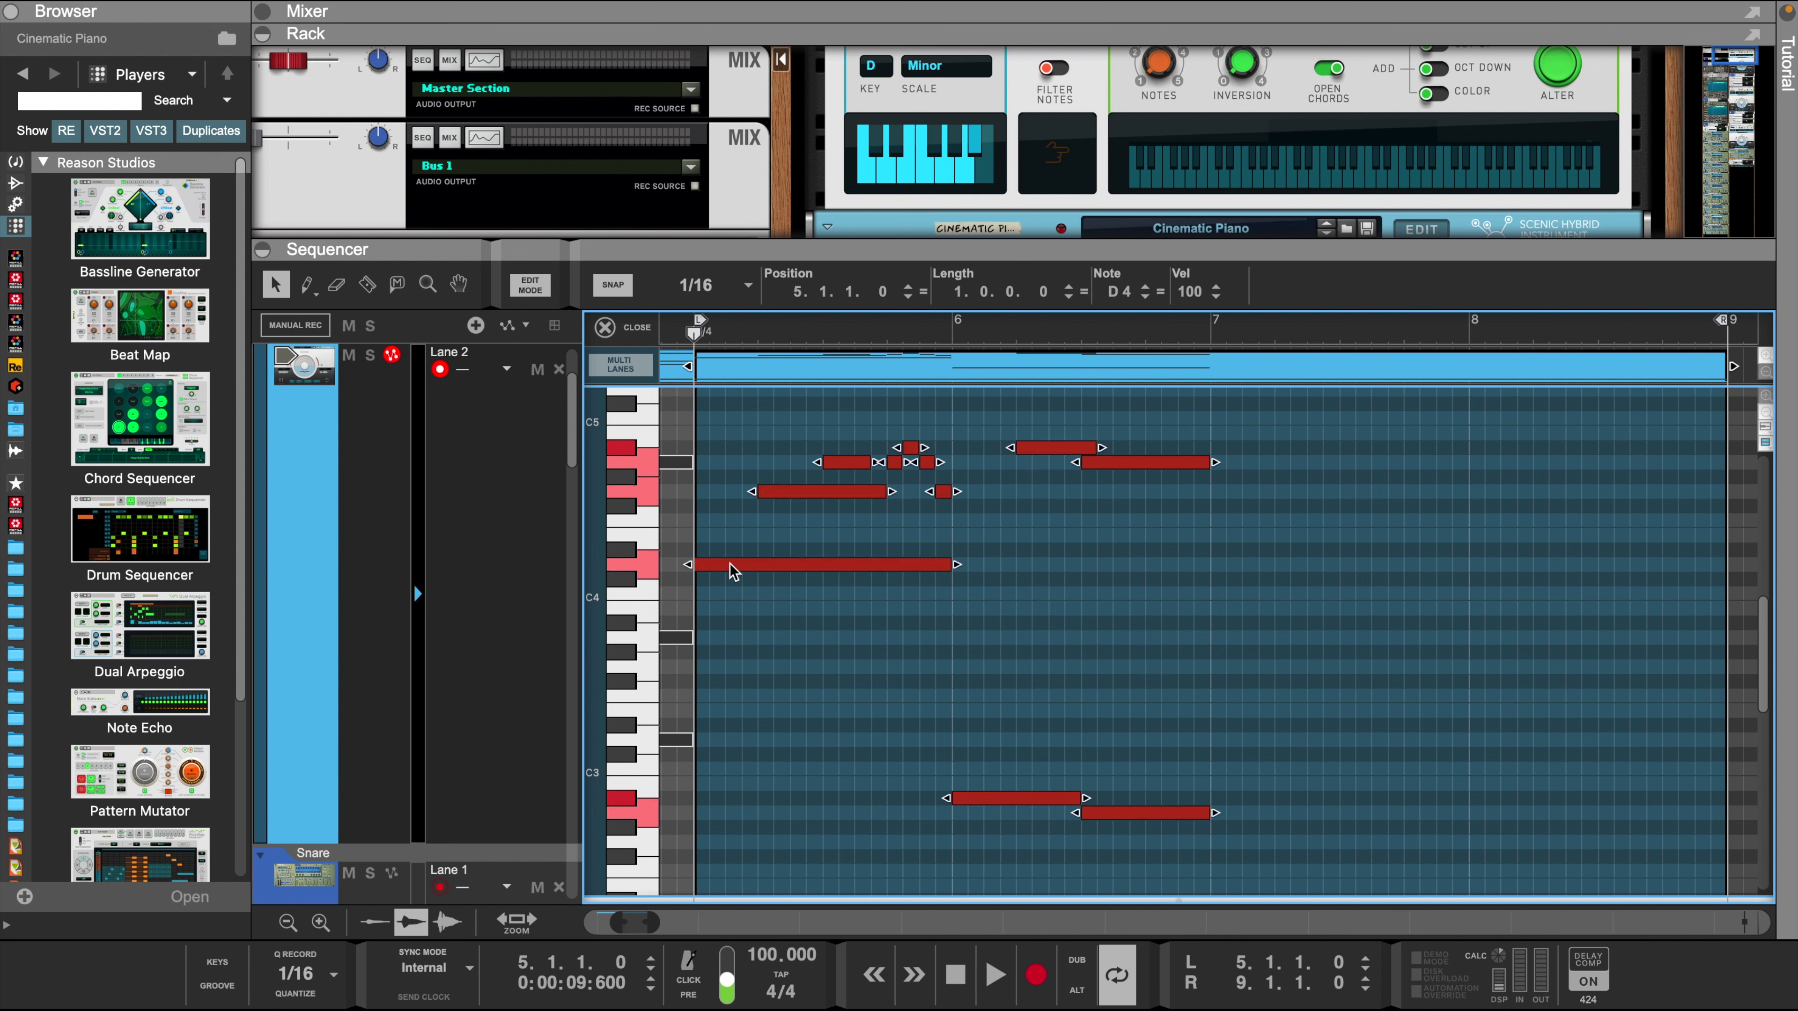
drag(725, 565, 1242, 569)
click(1260, 614)
- Swap the two upper pitches in bar 8 to A4 at 8.2.1 and A#4 at 8.3.1, and replay from bar 5
drag(1547, 449, 1614, 452)
click(1568, 483)
key(space)
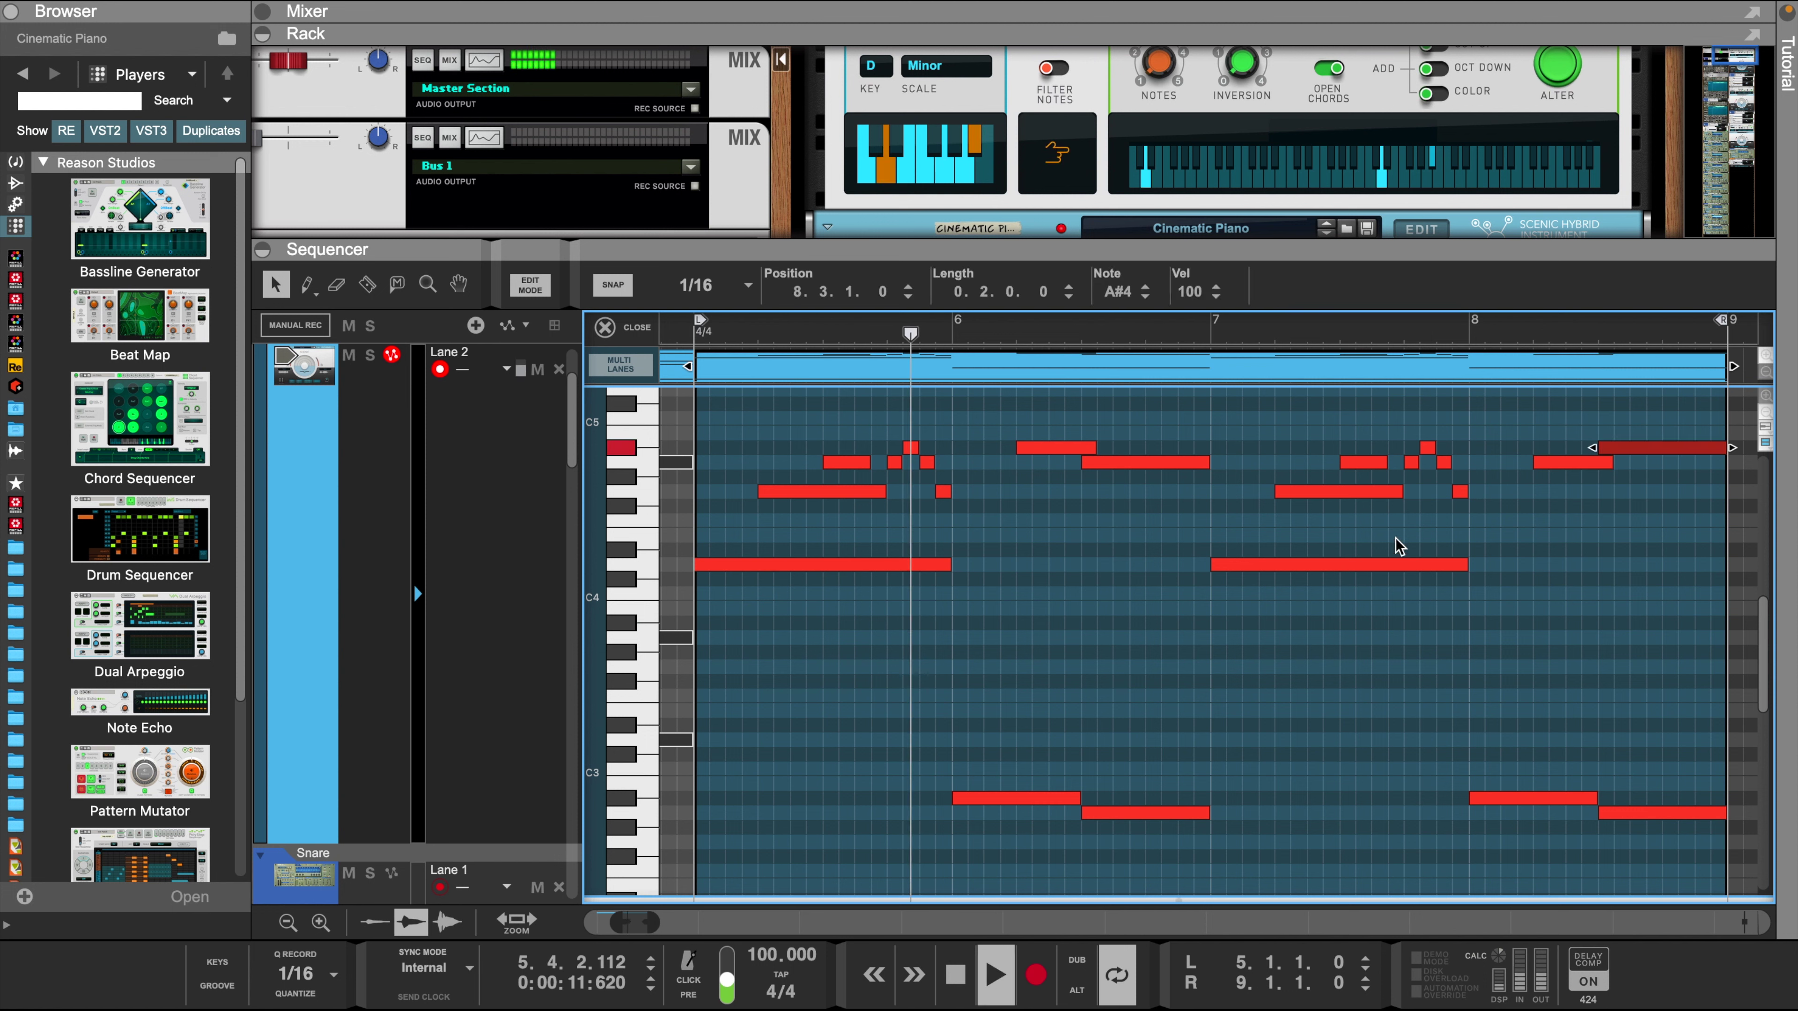
- Lengthen the short G4 notes at 7.4.4 and 5.4.4 to 0.0.2
click(942, 492)
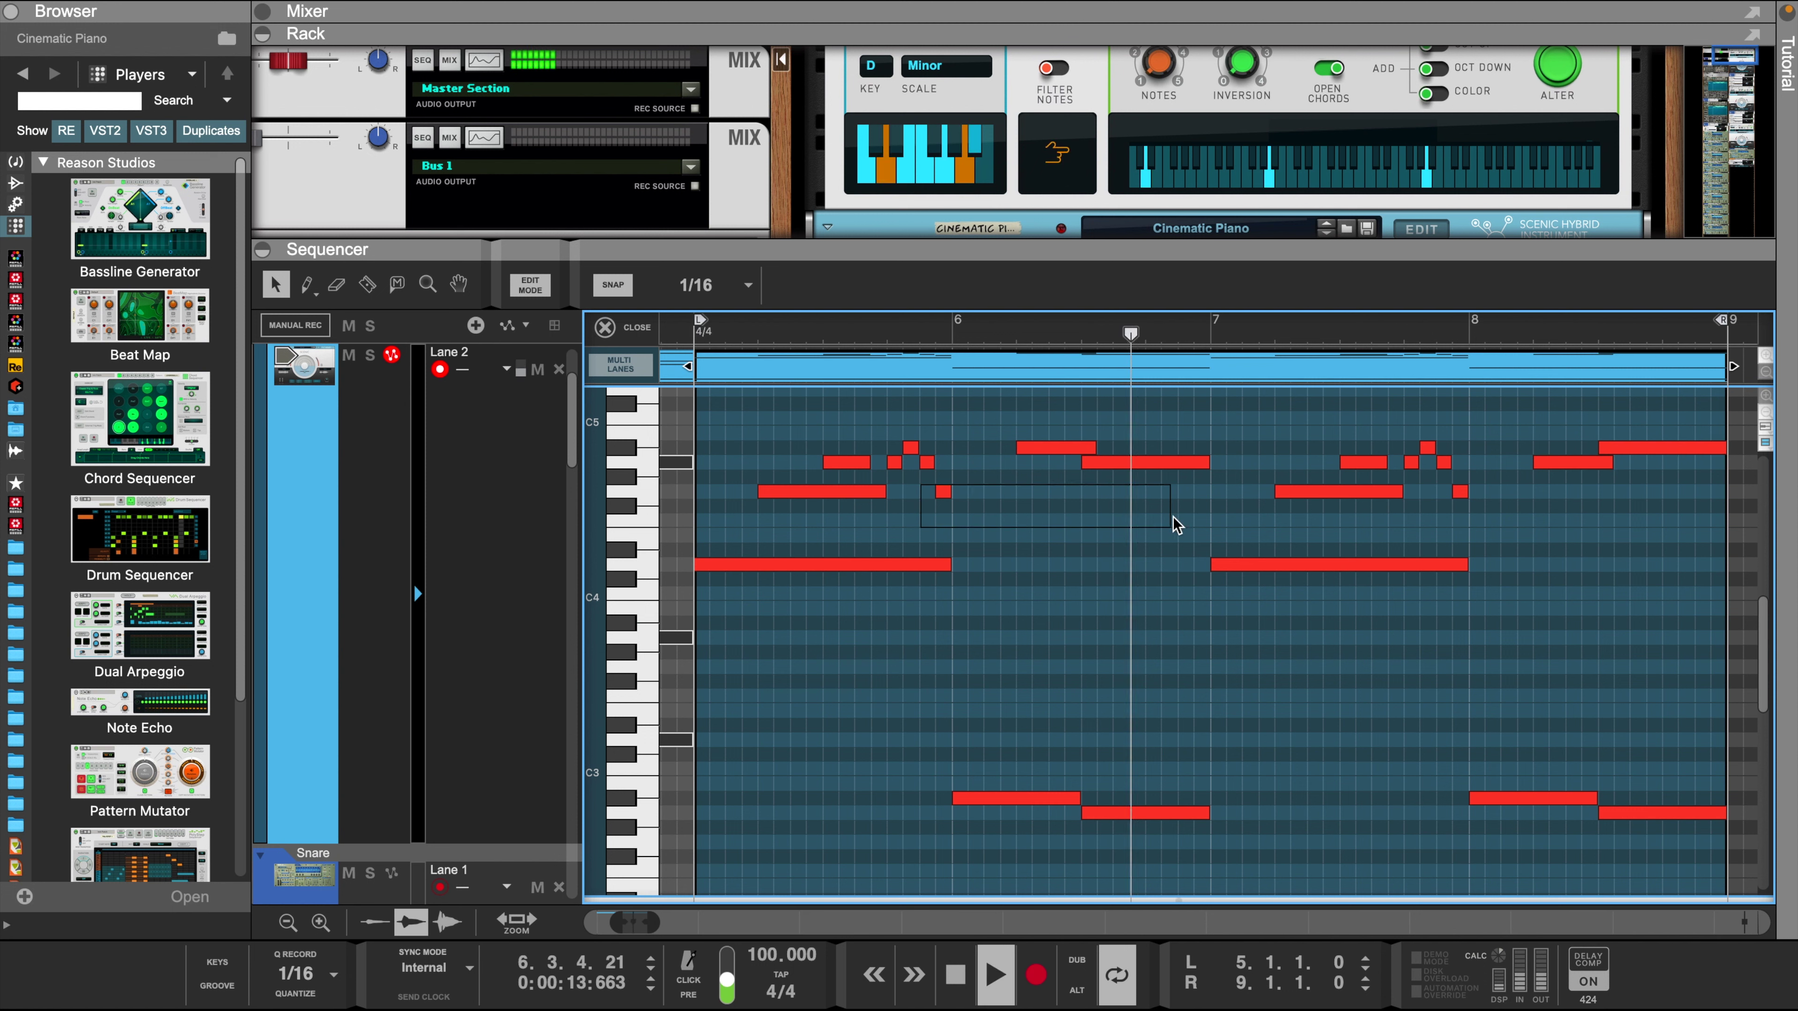
click(1459, 492)
drag(1473, 492, 1490, 493)
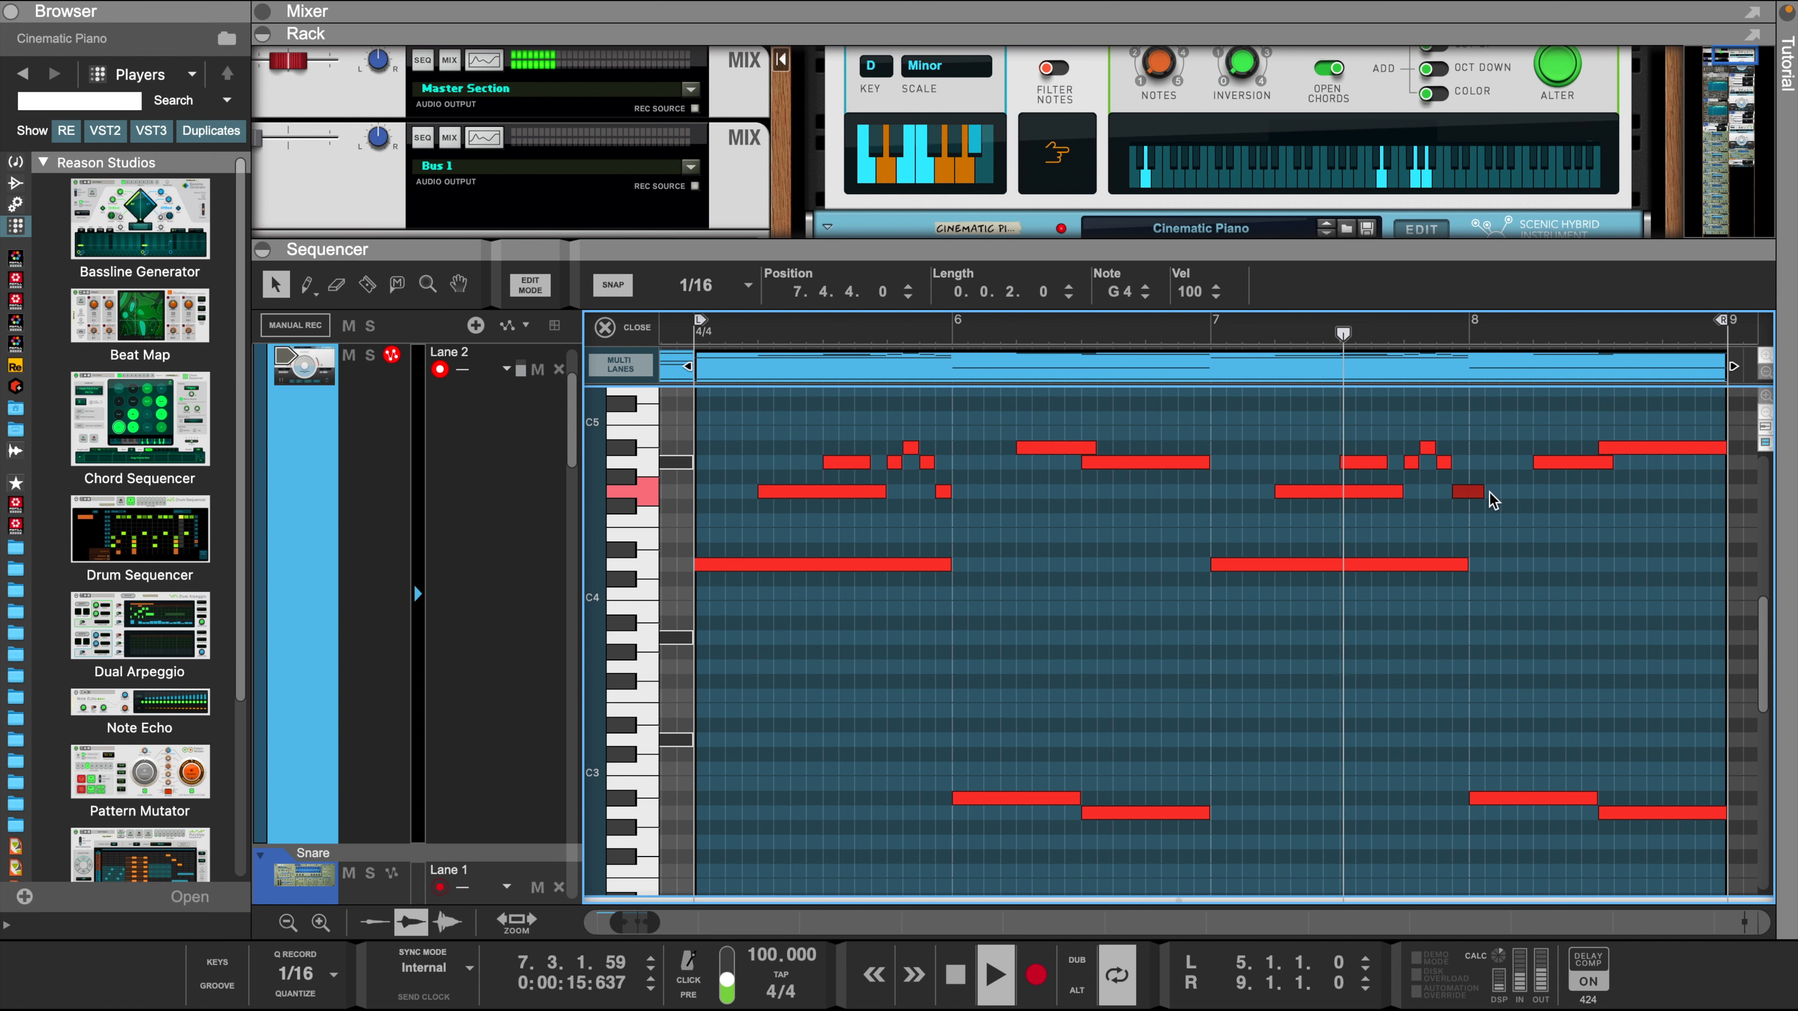
click(943, 492)
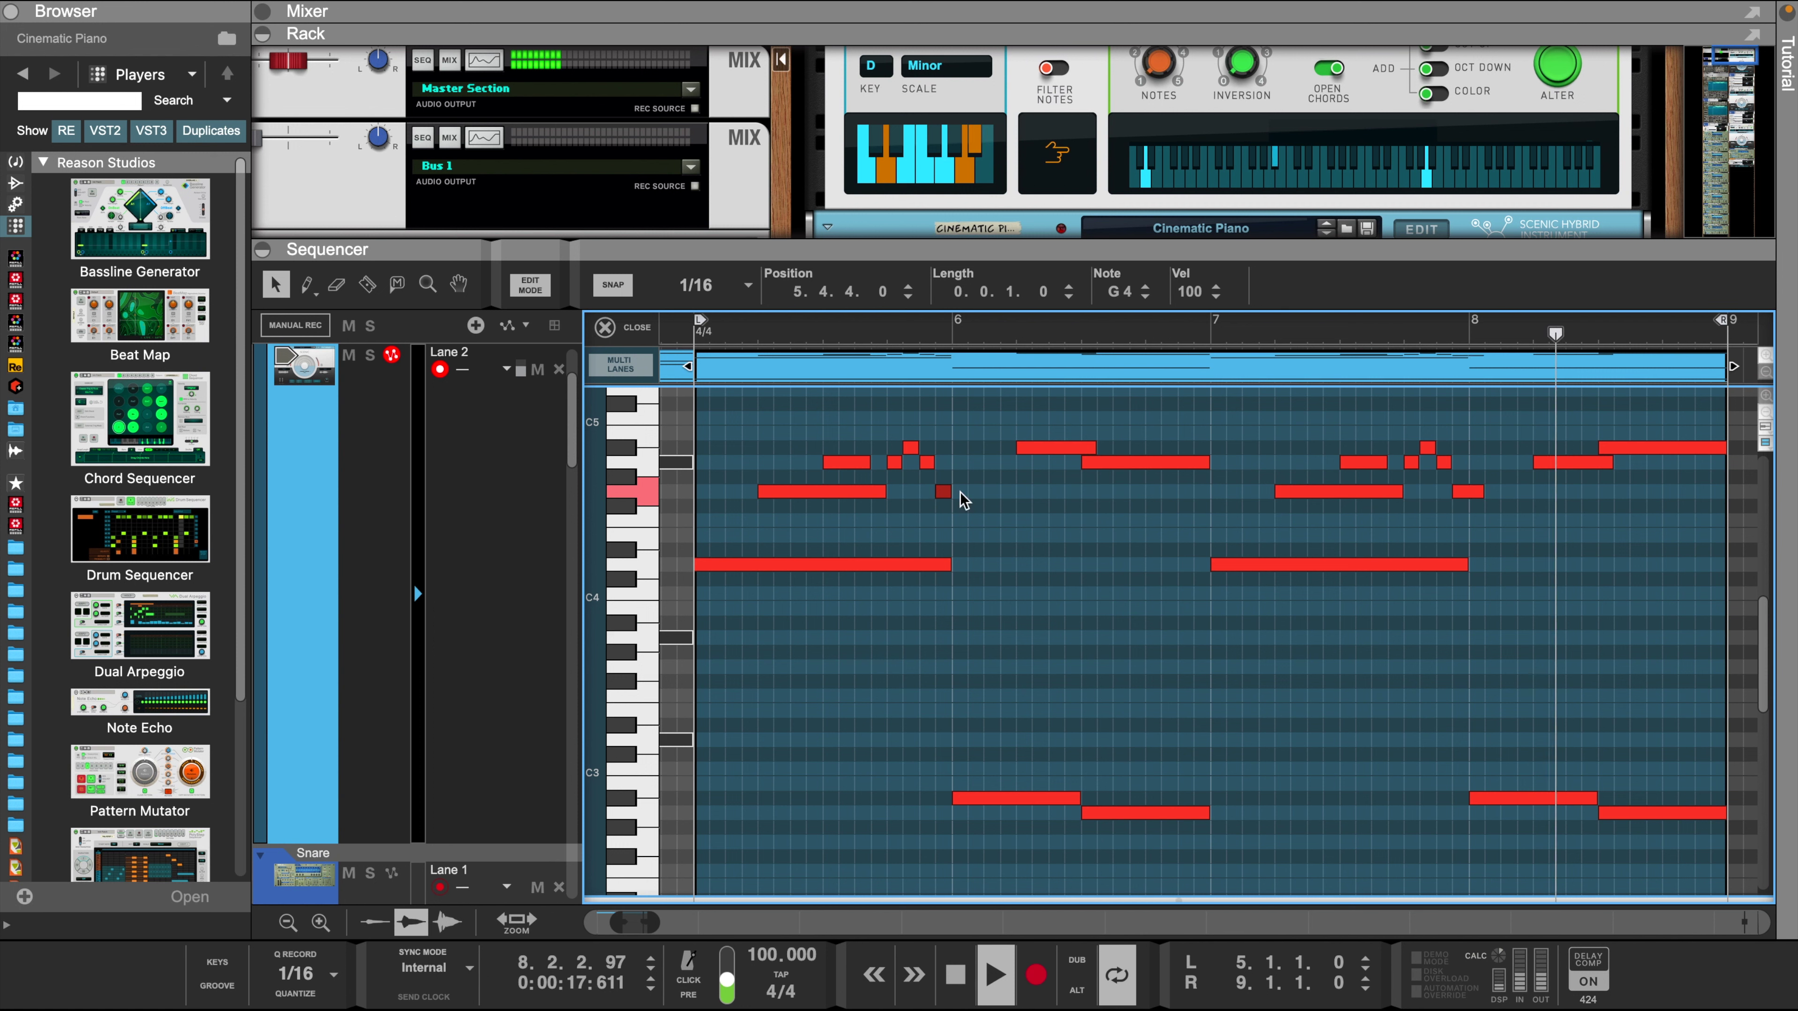
- Extend the loop start back to bar 1 and join the two four-bar piano clips into one
click(516, 923)
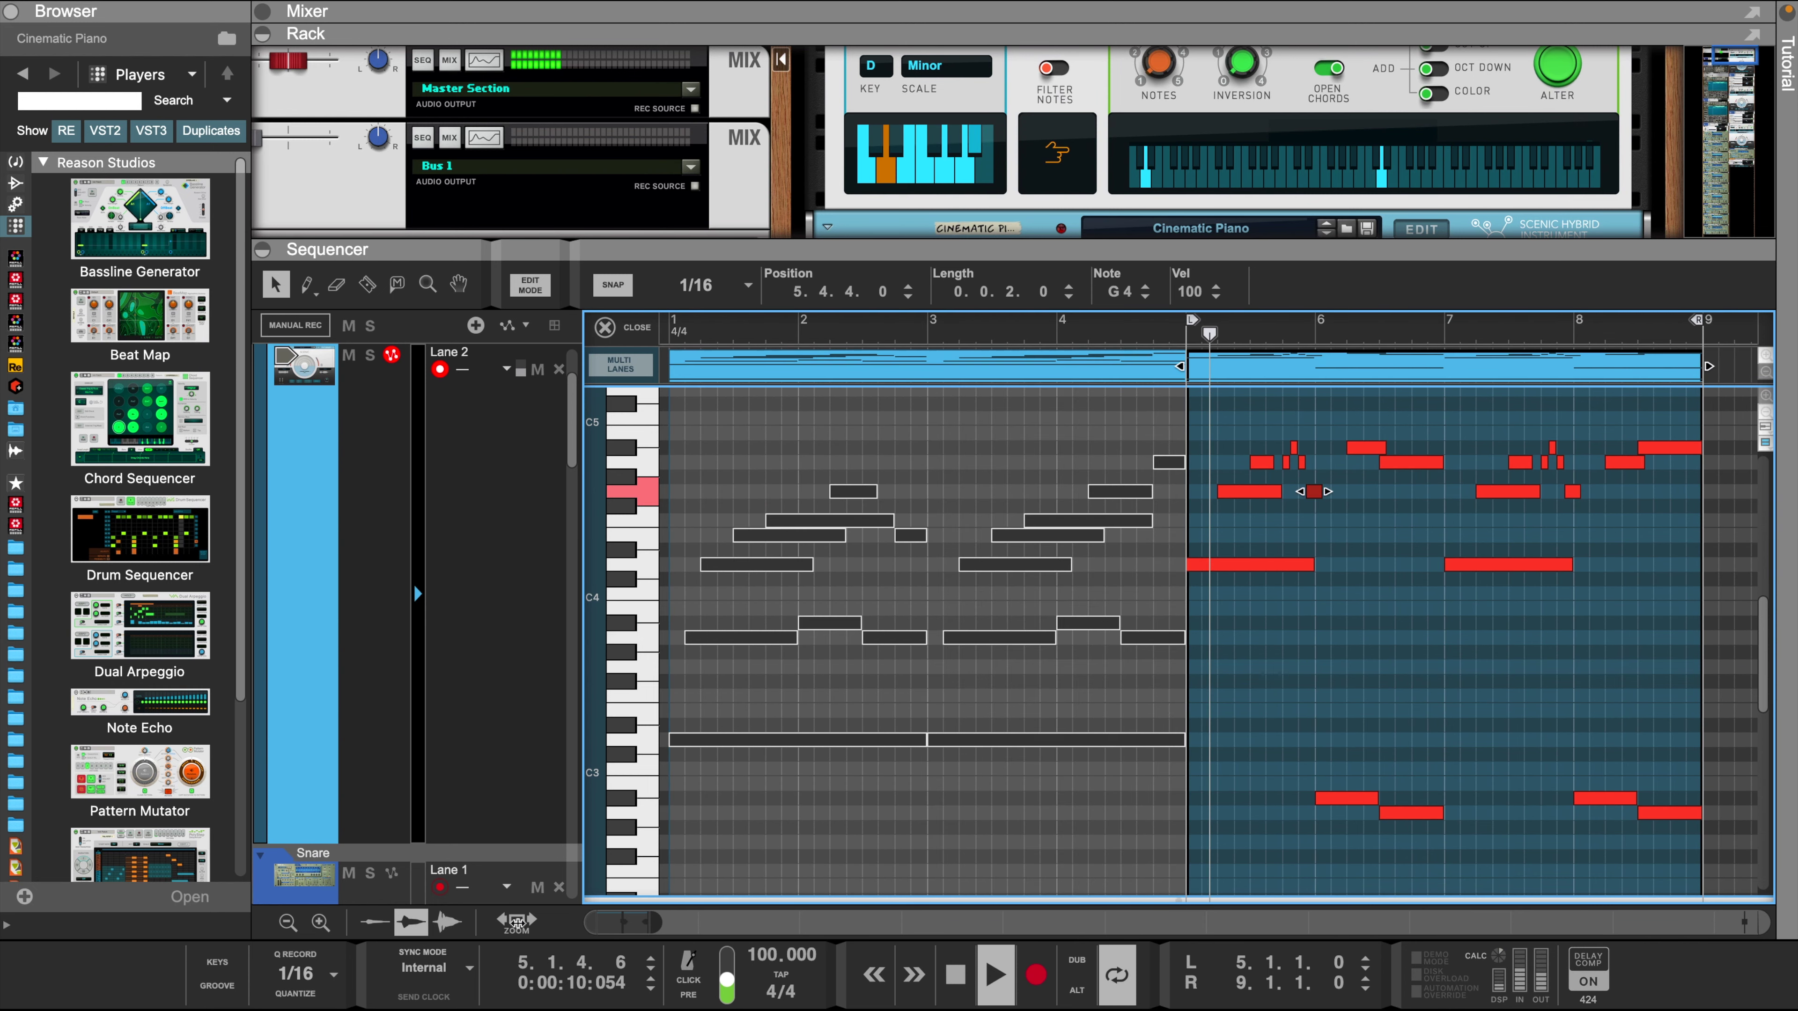
drag(1192, 320, 672, 358)
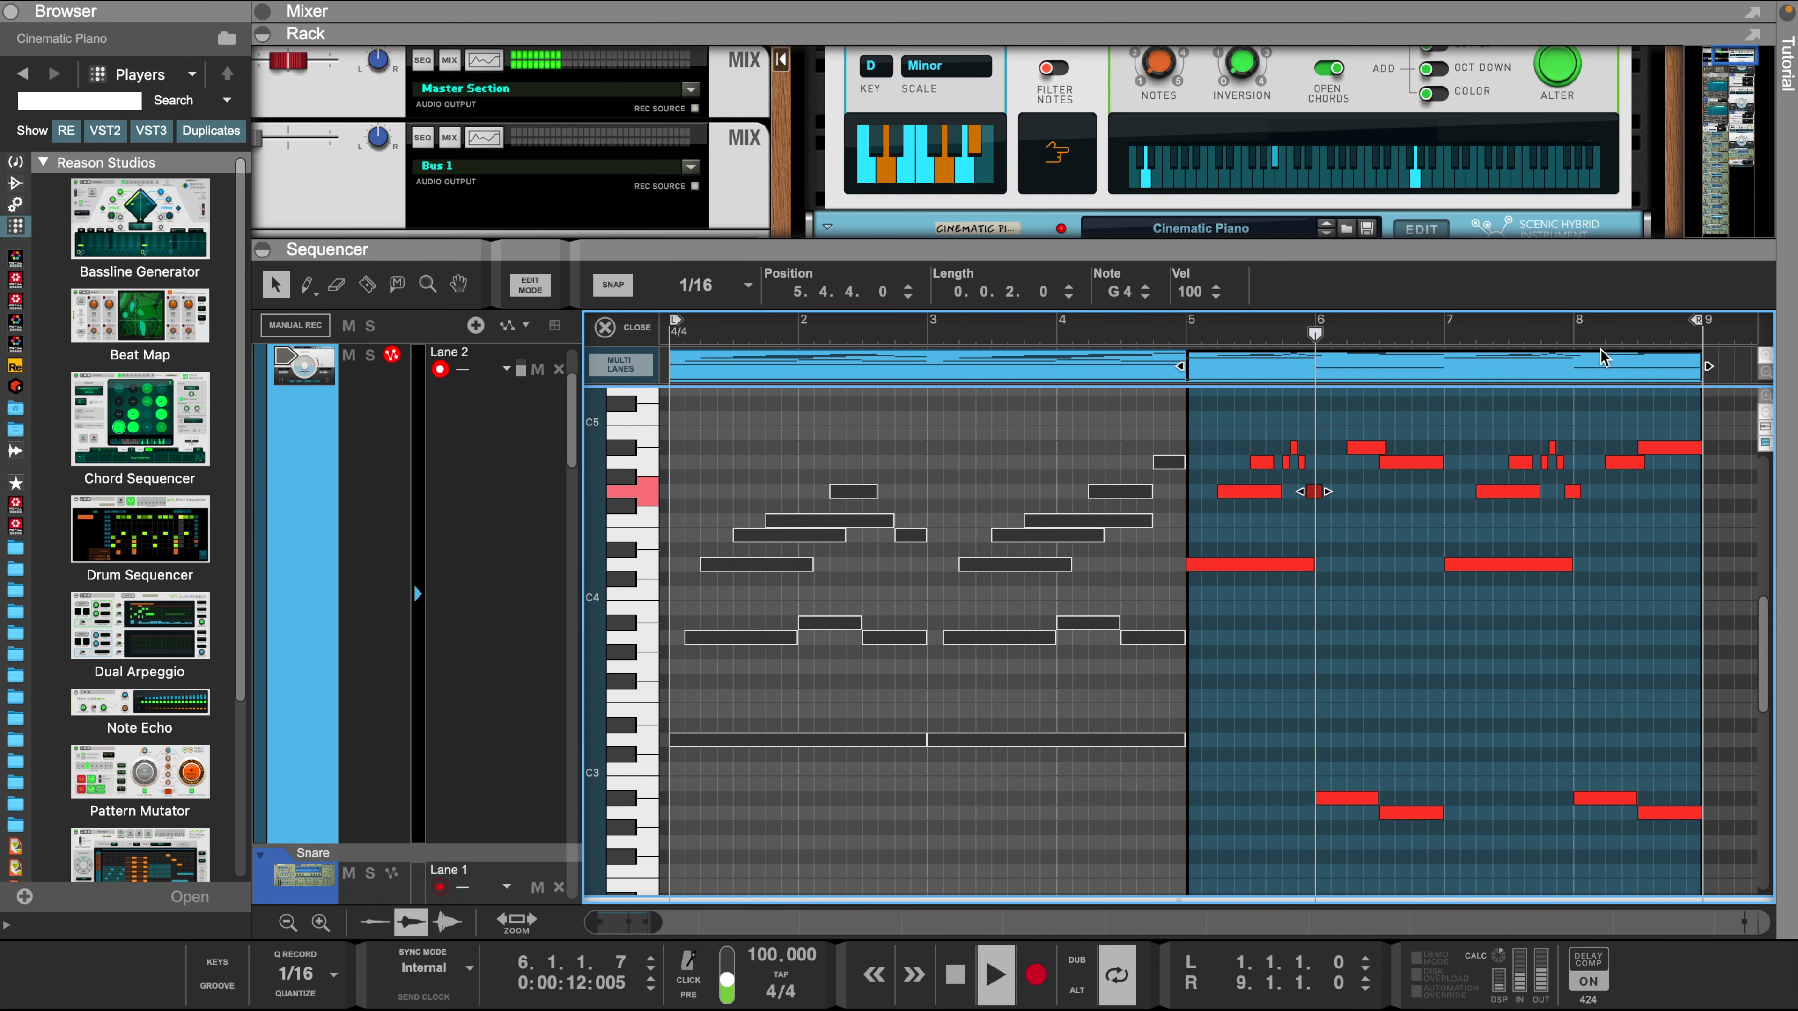
drag(1729, 363, 1078, 365)
right_click(1078, 362)
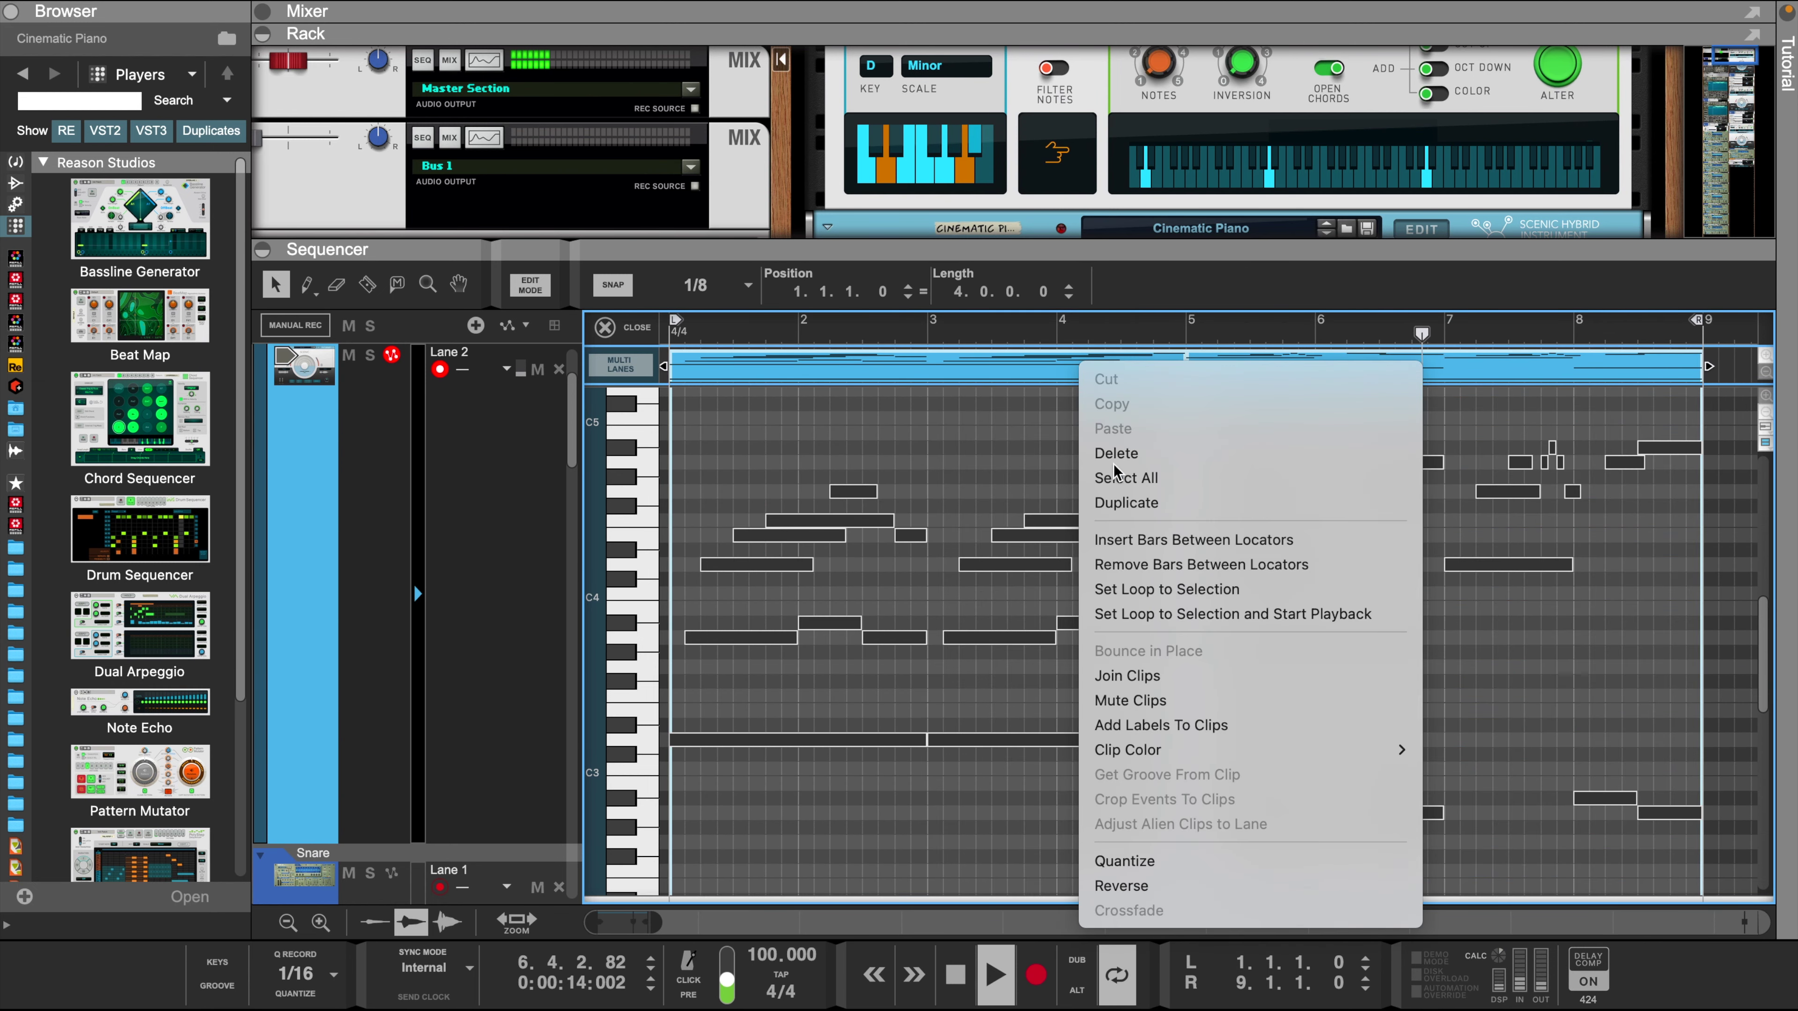
click(1131, 677)
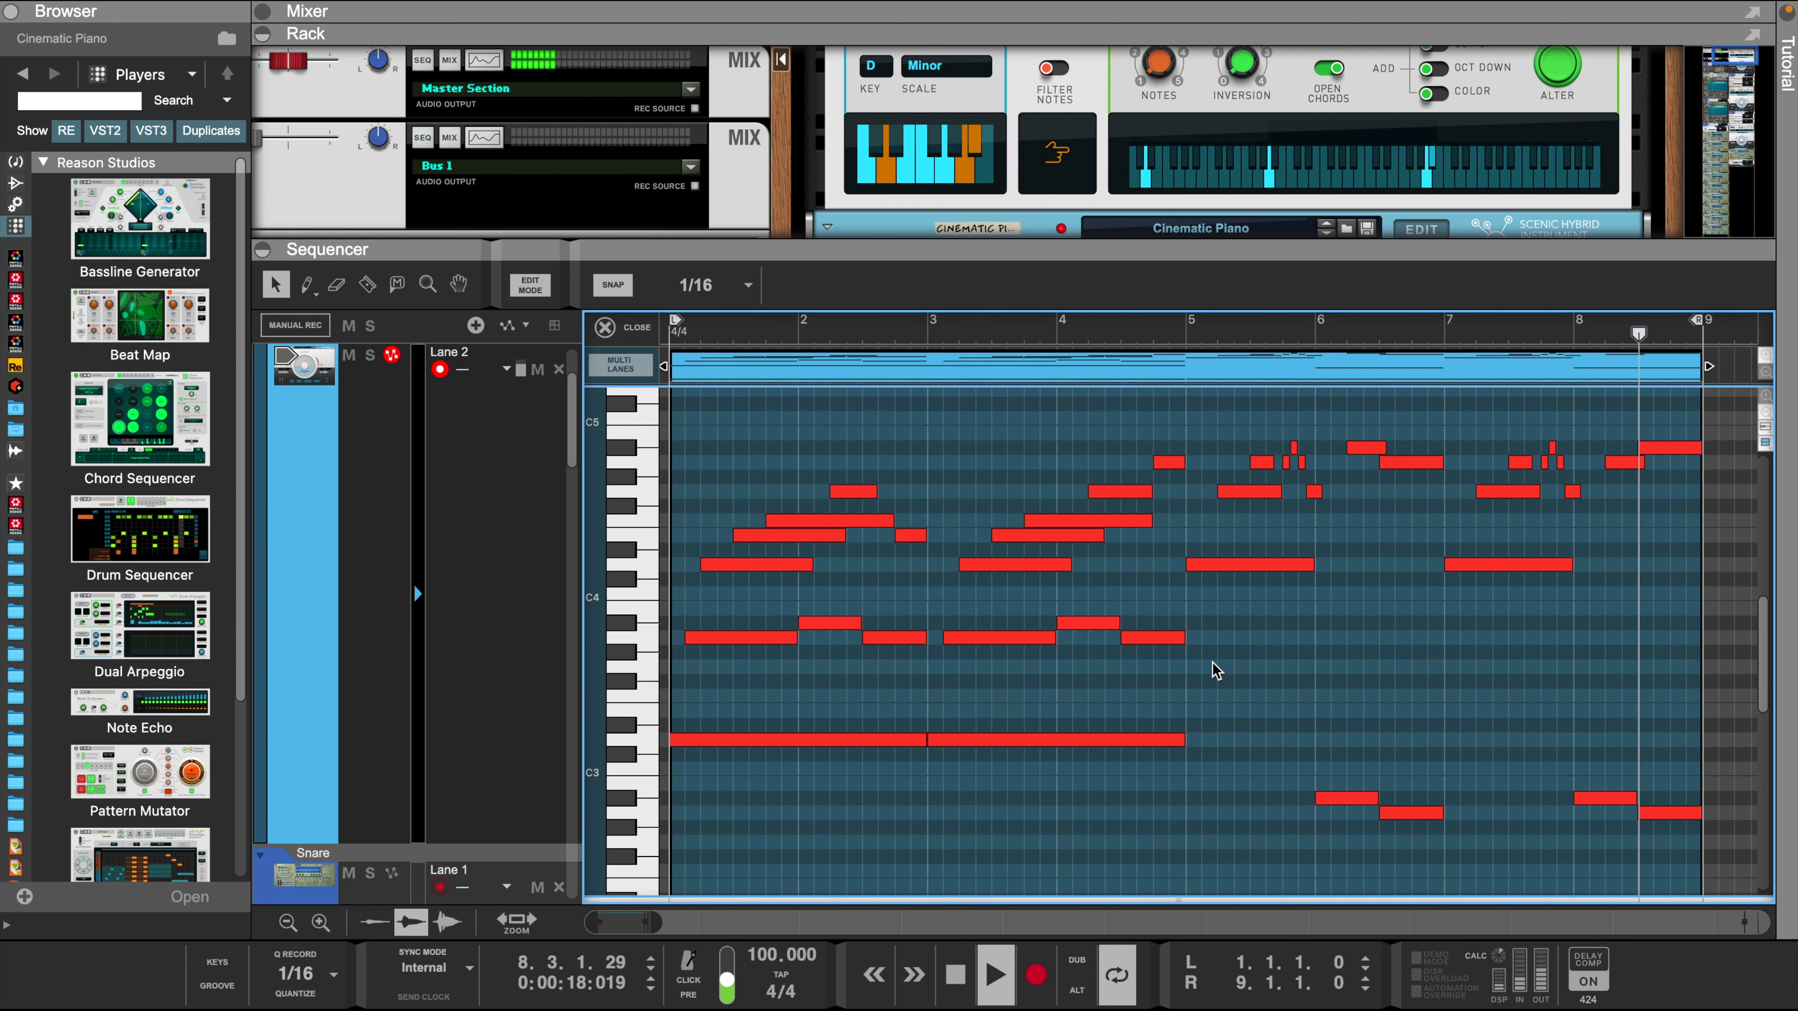
- Audition other samples such as Thick Organ and Tambura in Sample Engine A, and return to Upright Piano
scroll(1215, 669, down, 2)
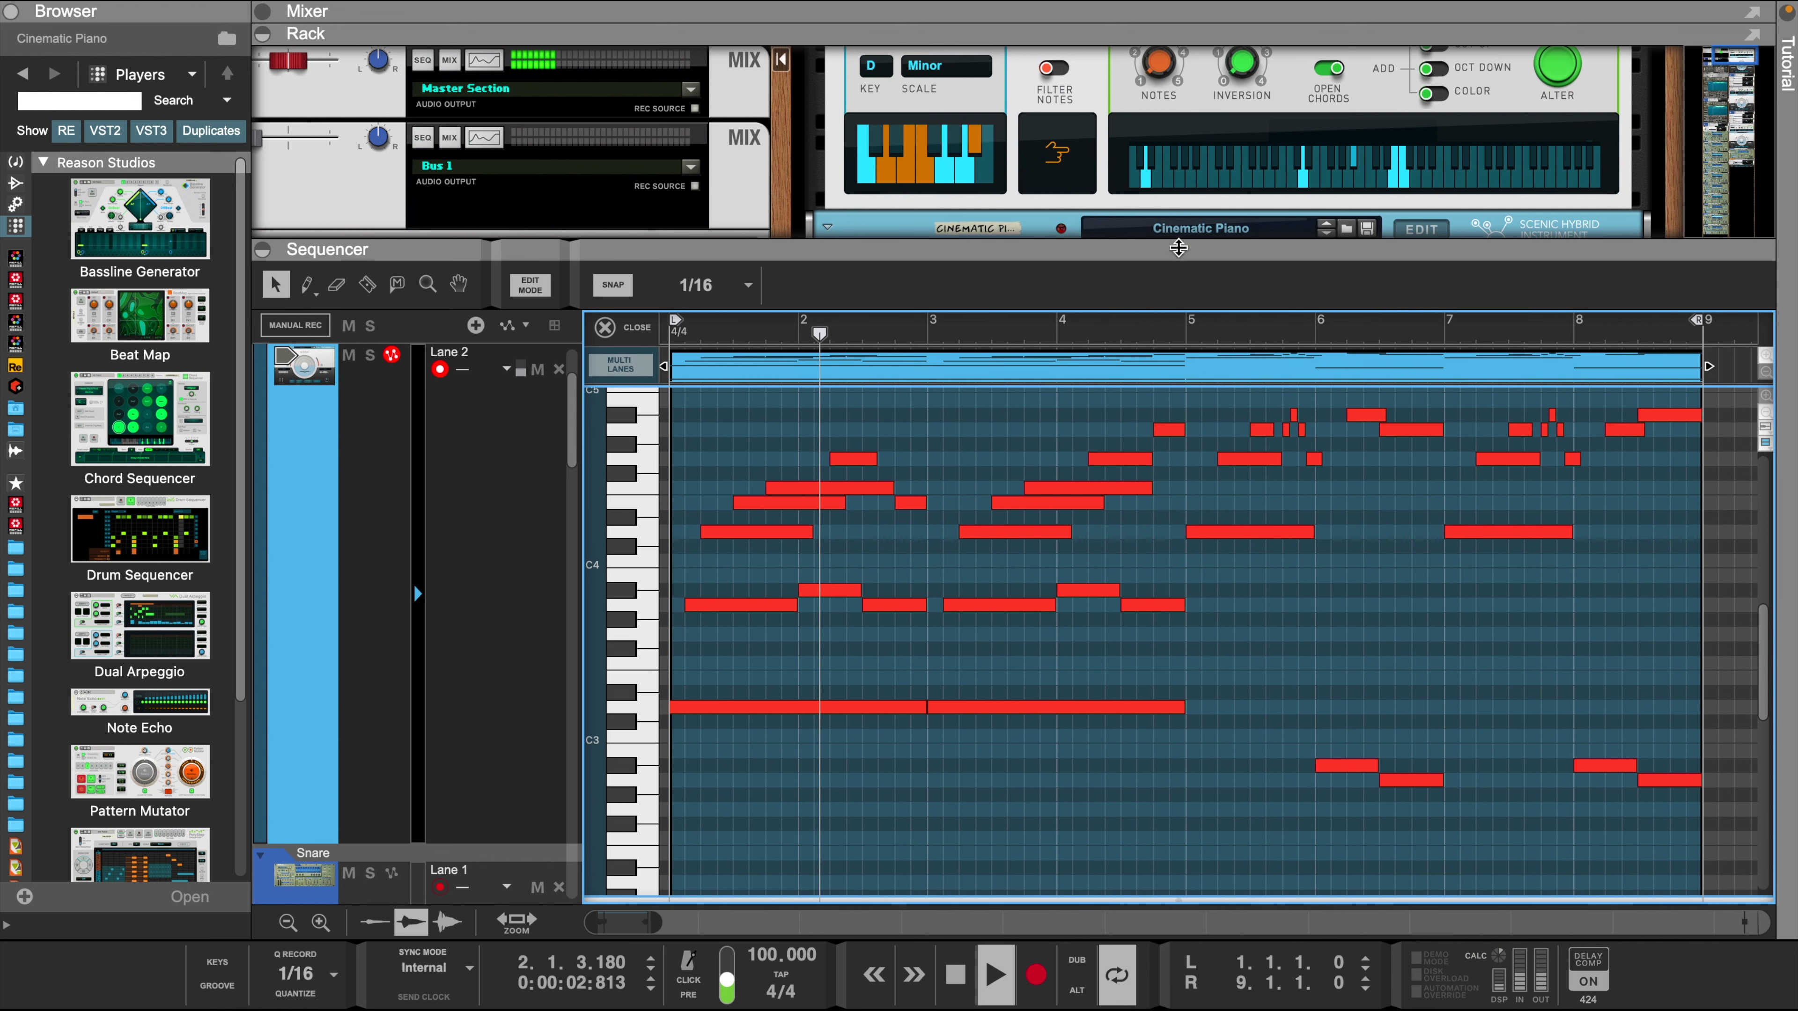
drag(1175, 242, 1189, 423)
scroll(1192, 278, down, 4)
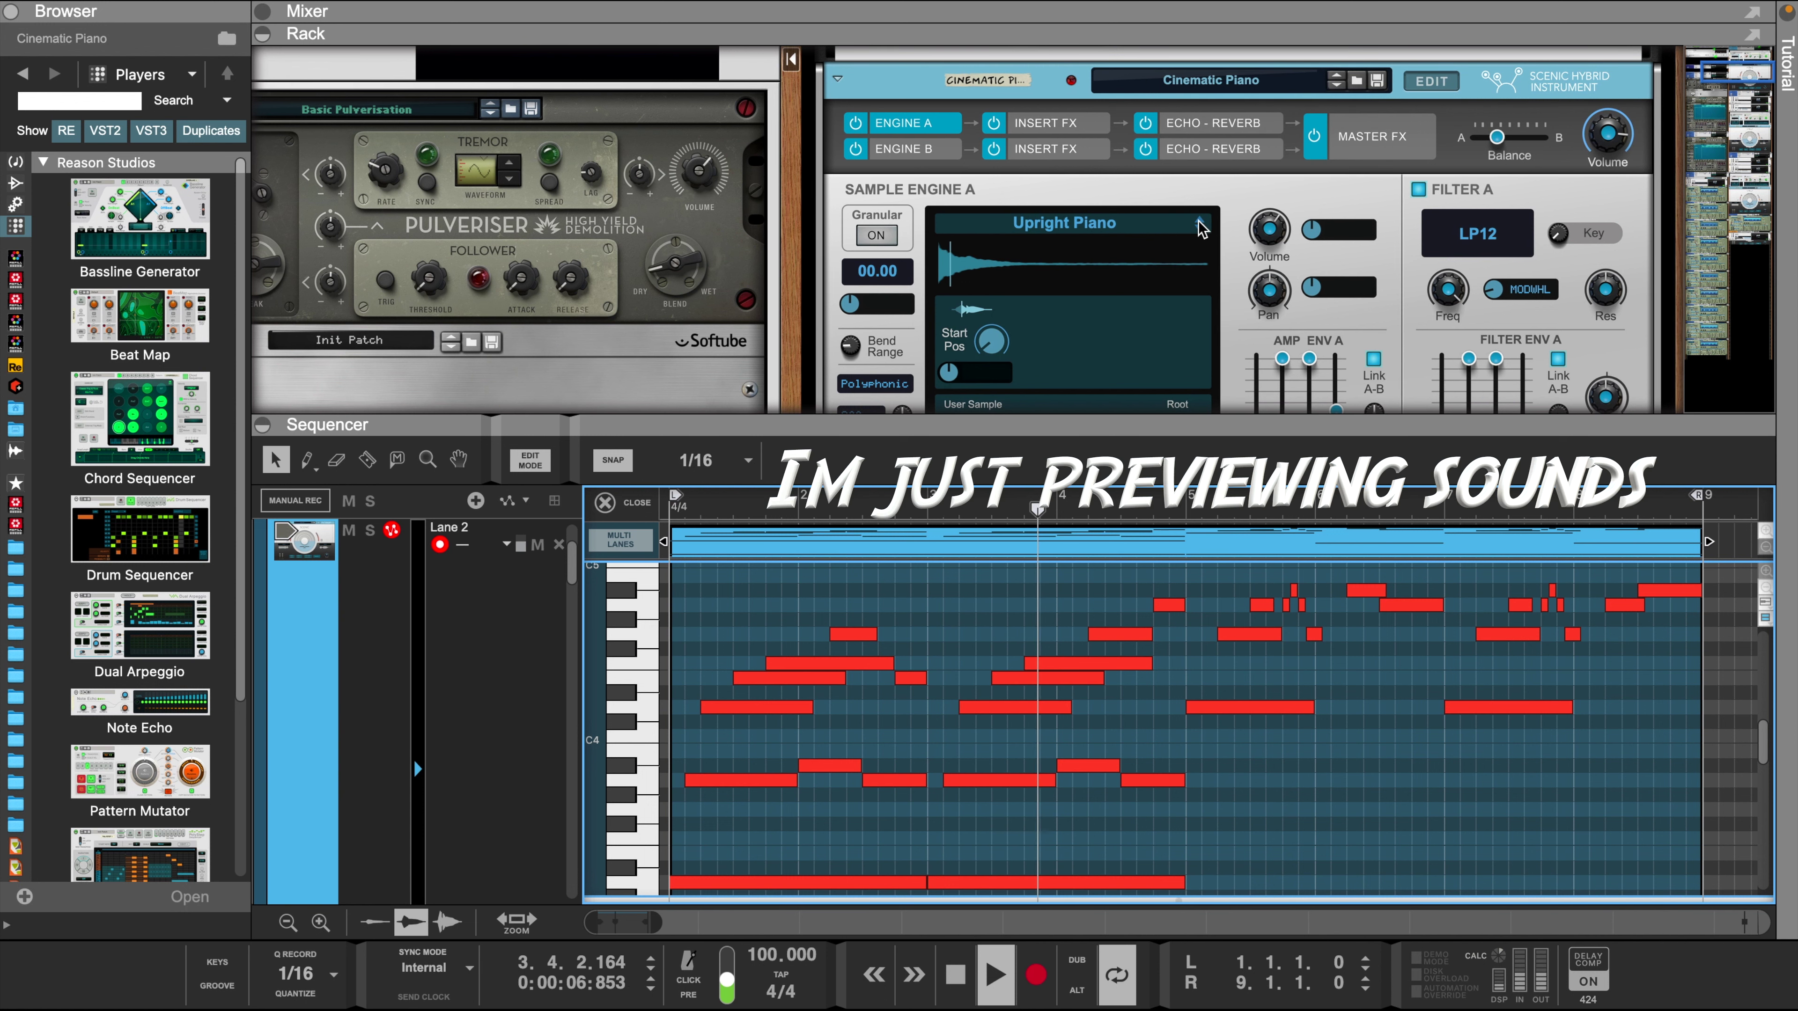
click(1200, 225)
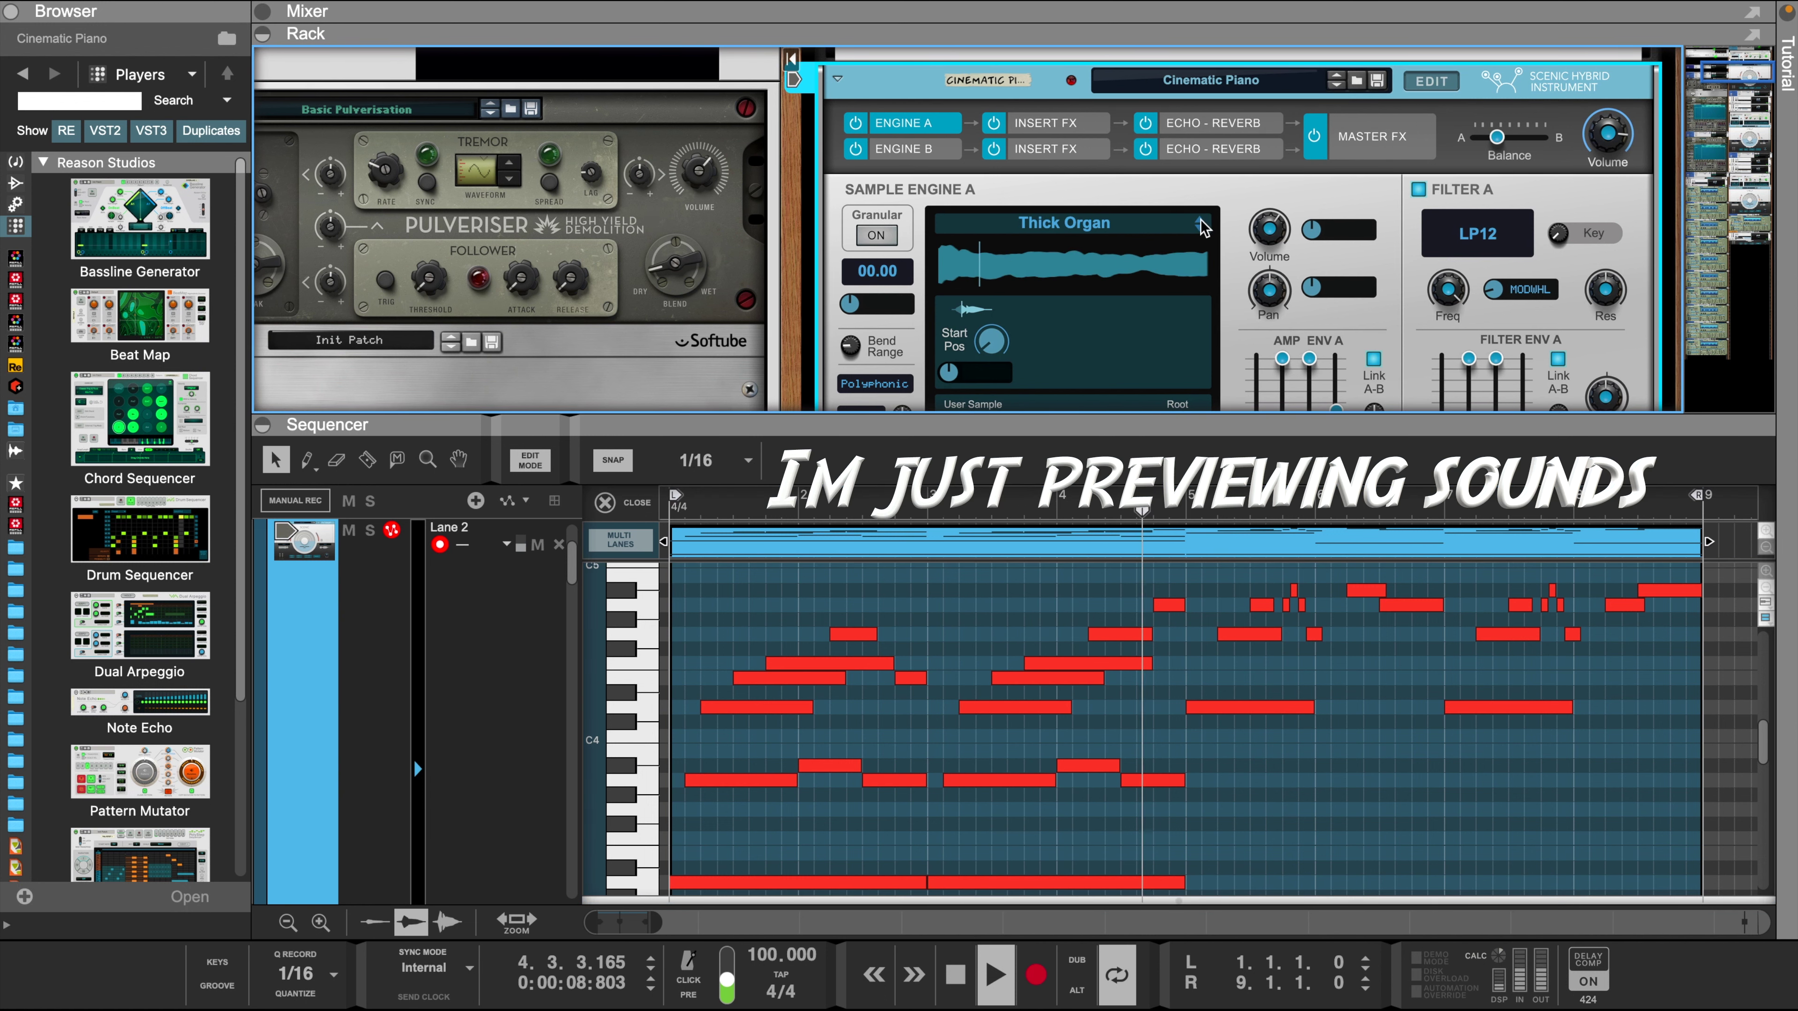
click(1201, 226)
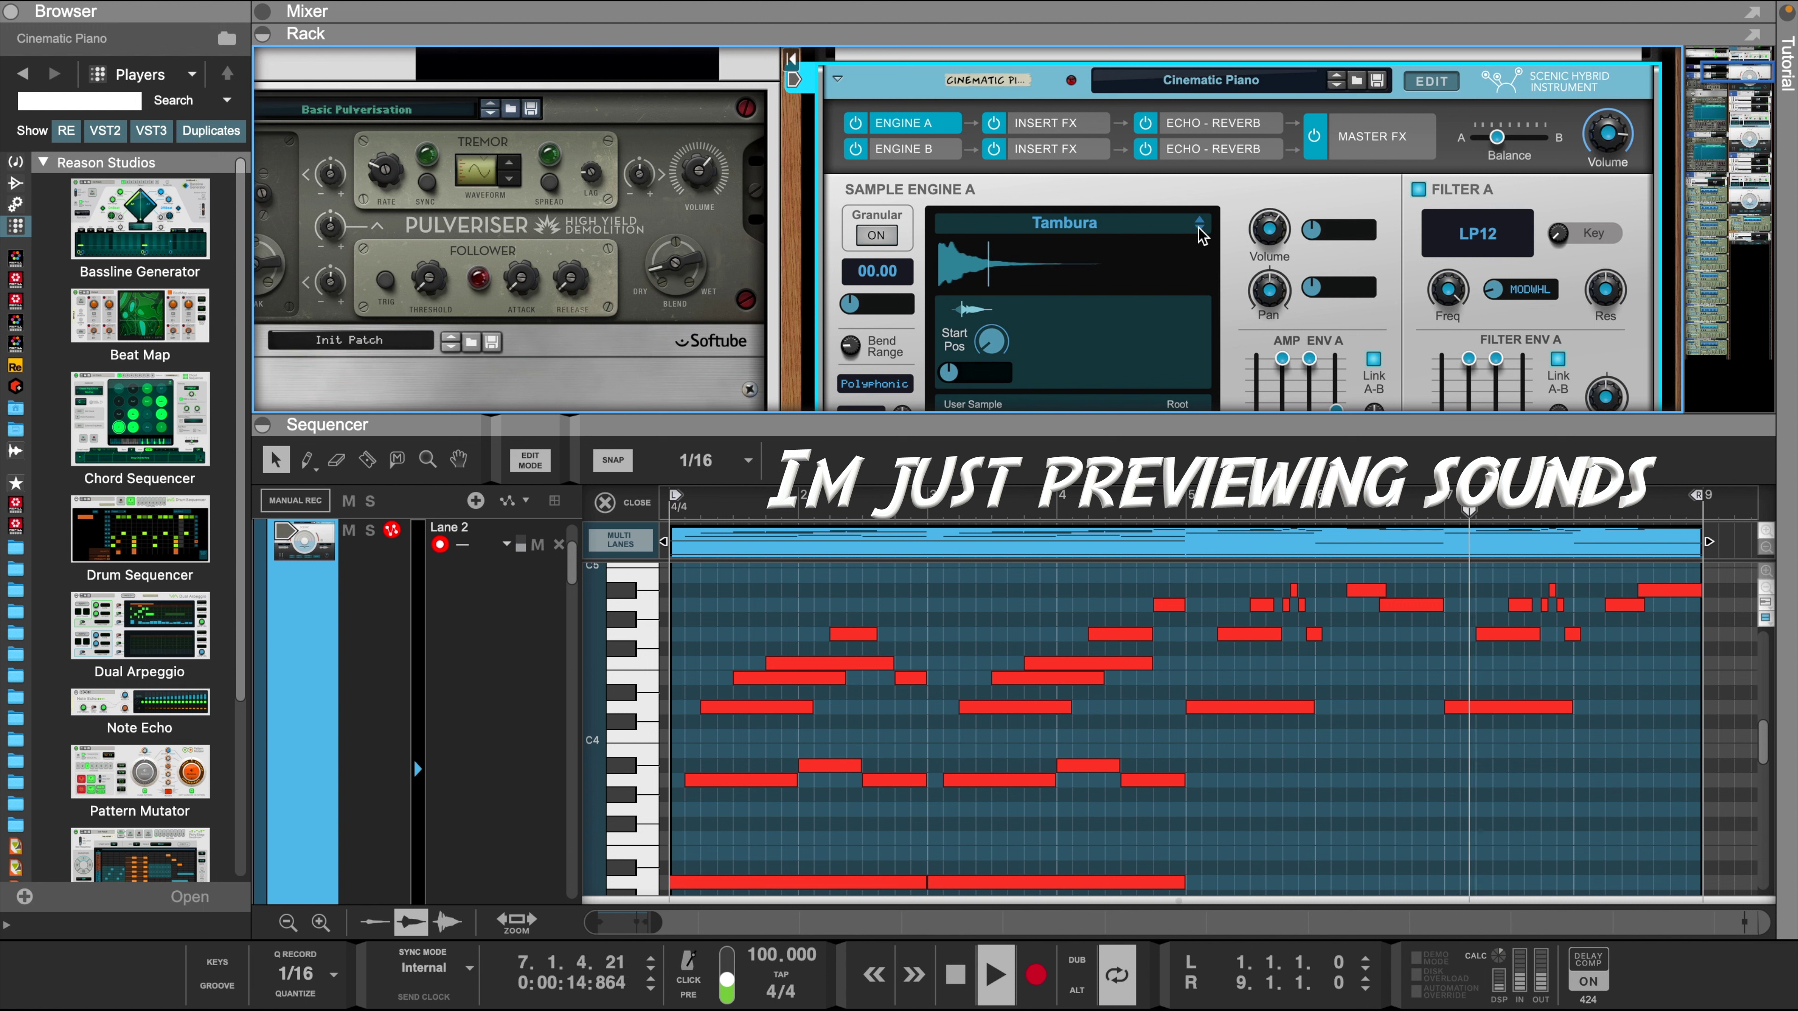
click(1199, 228)
click(1200, 229)
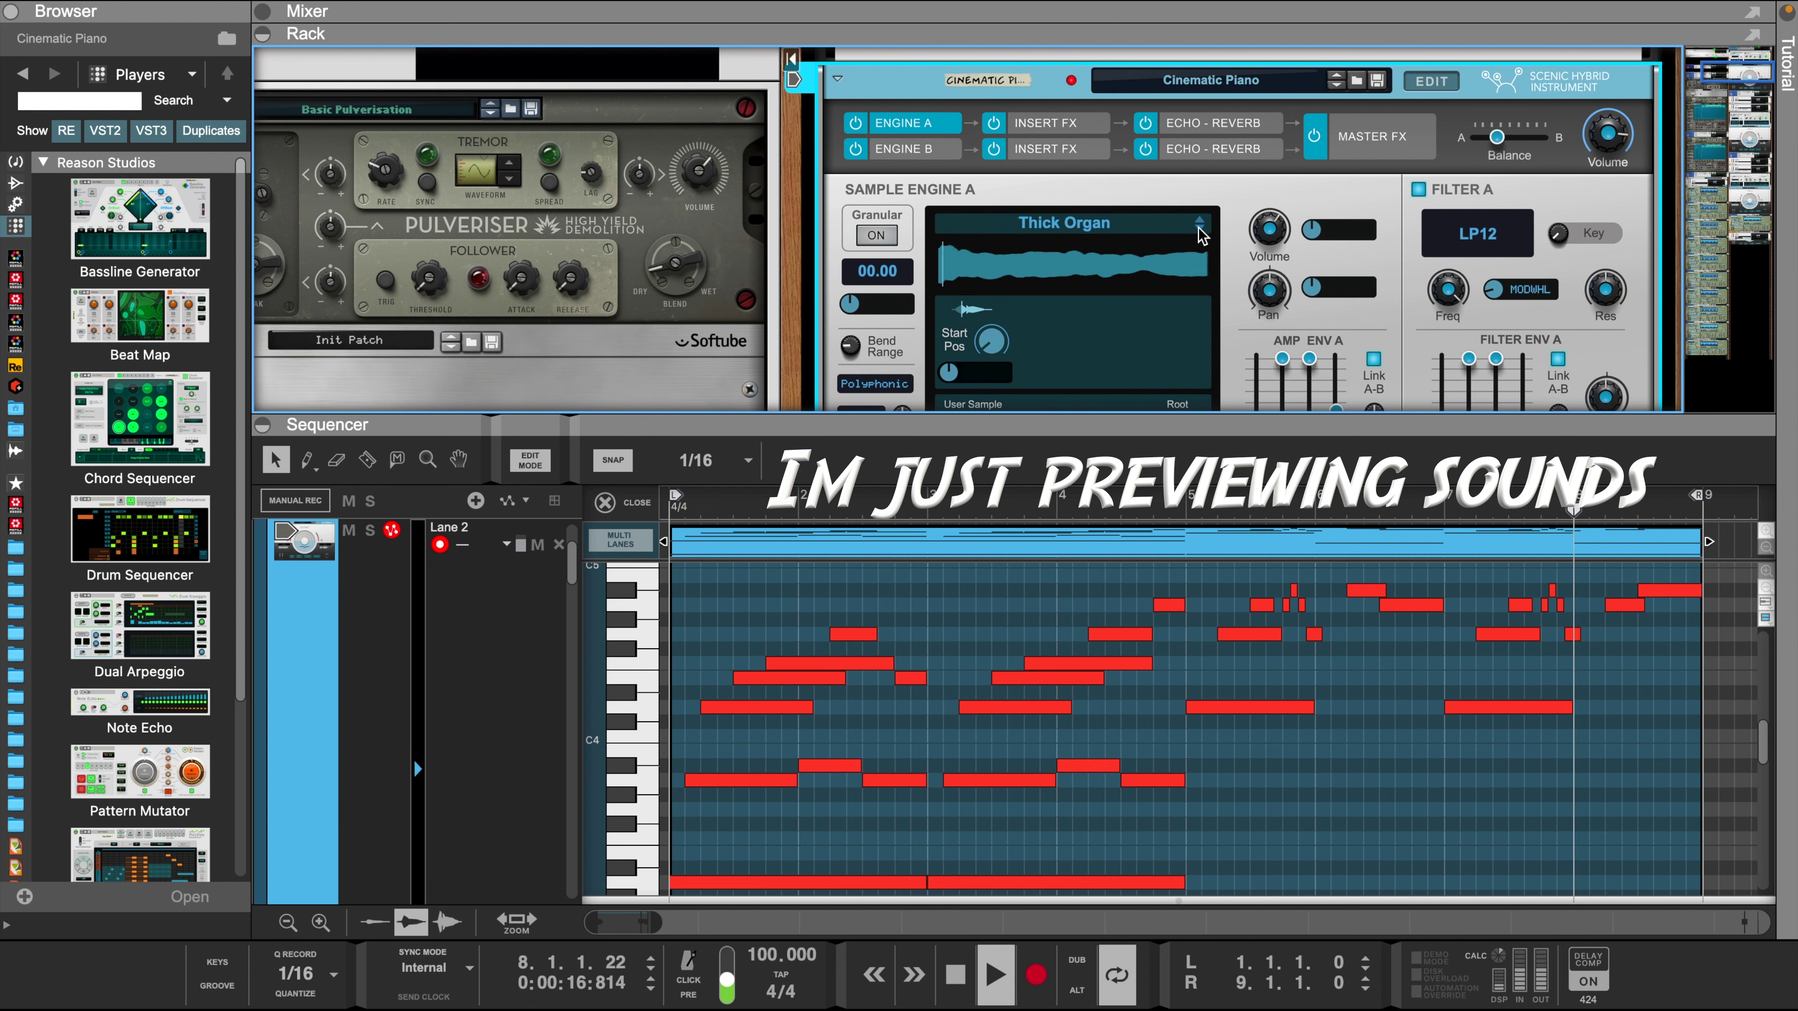
click(1200, 229)
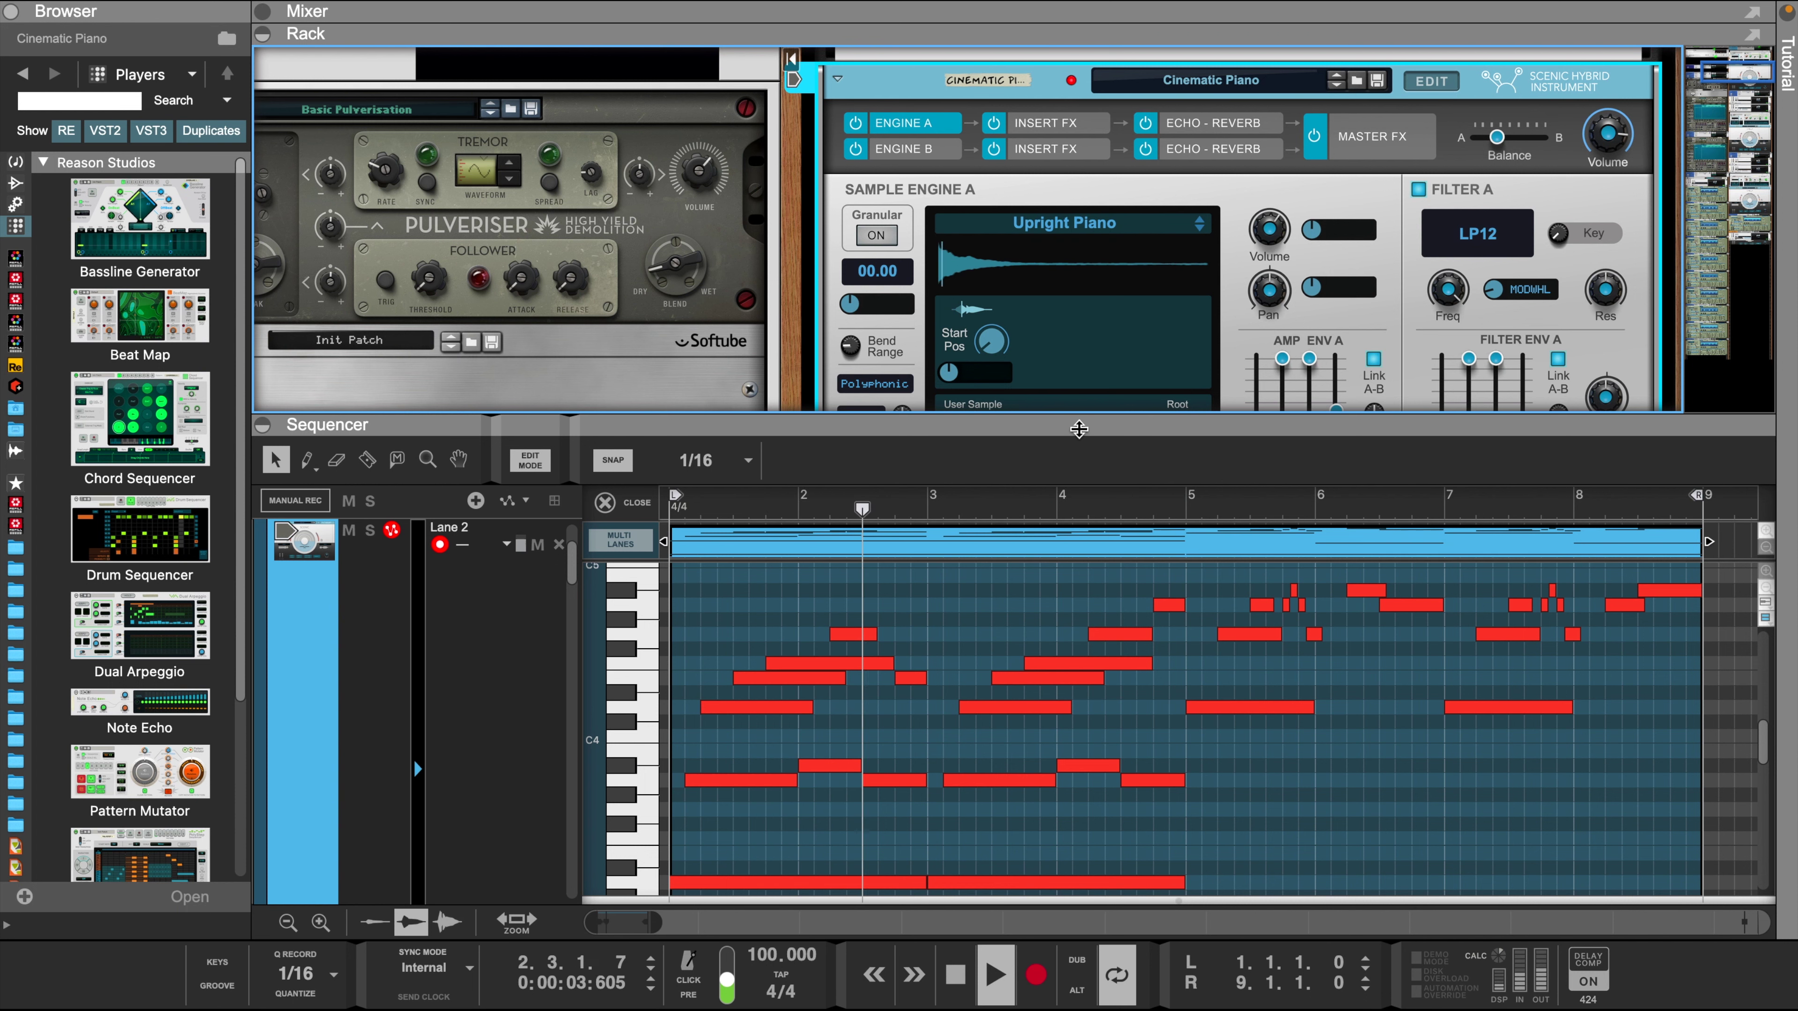
drag(1088, 416, 1065, 244)
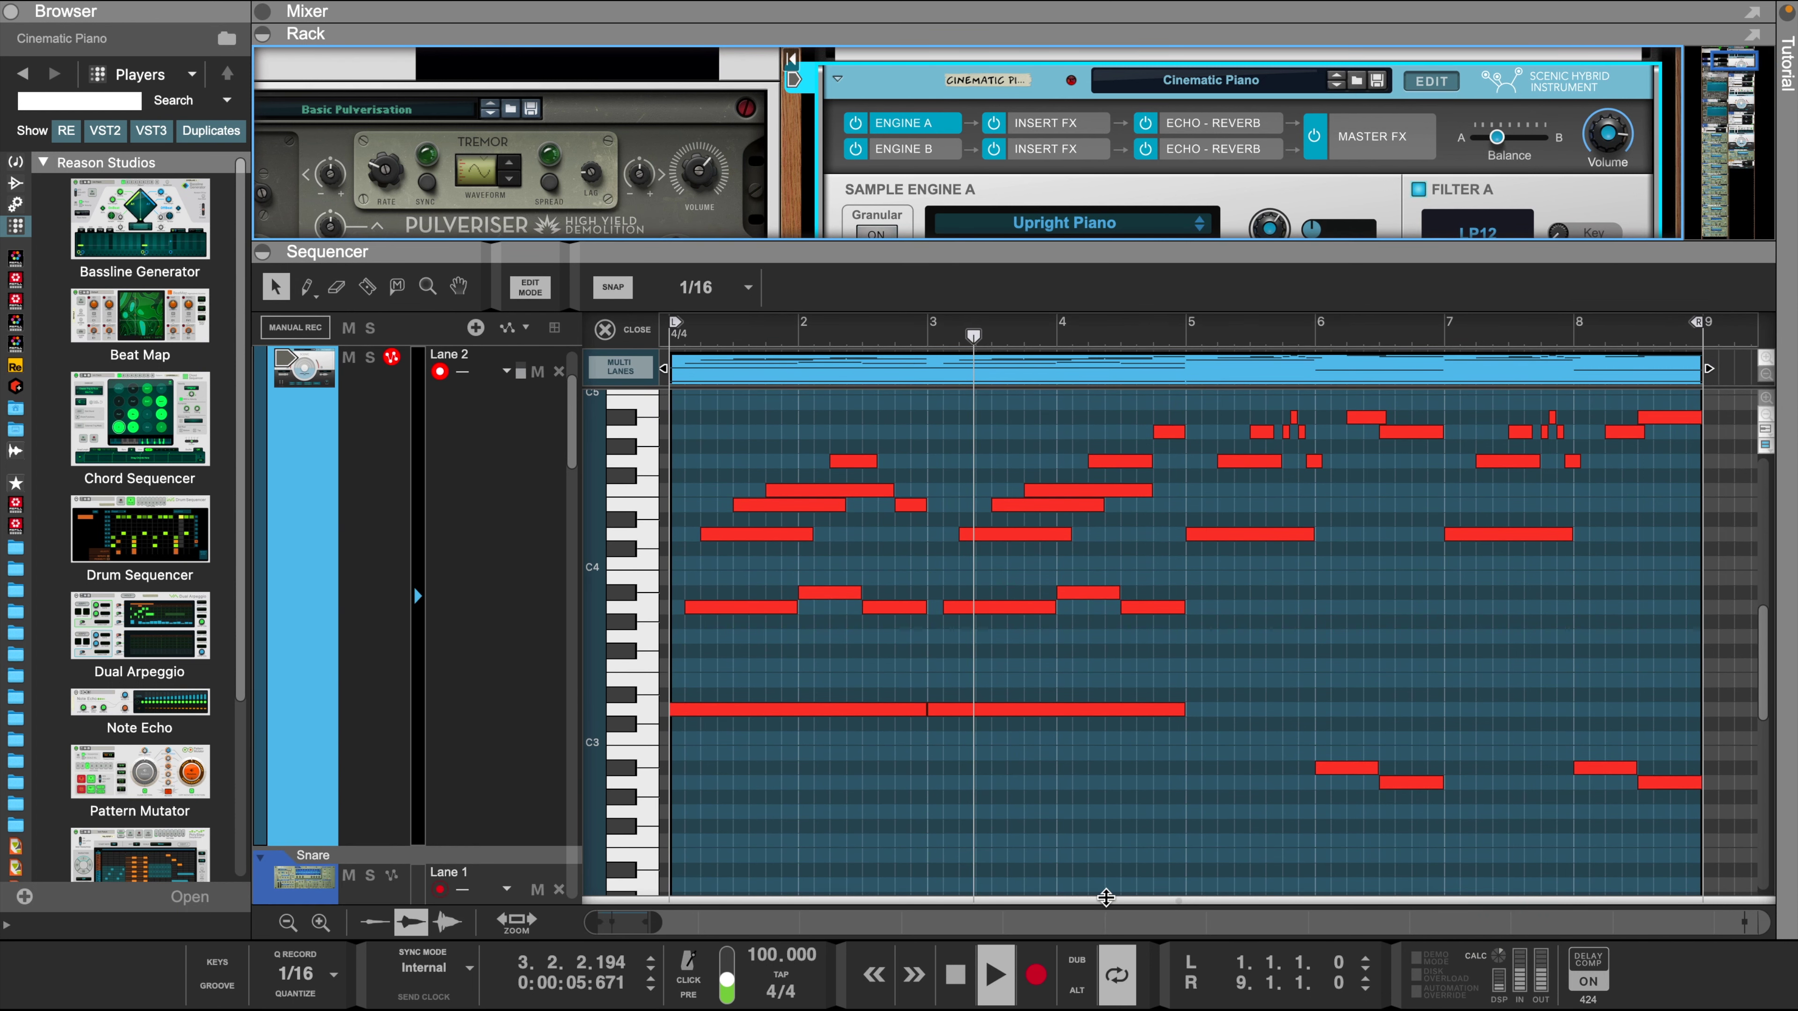
- Reveal the velocity lane, select all notes and set them to a uniform velocity of 106
drag(1105, 898, 1061, 669)
drag(720, 402, 1682, 647)
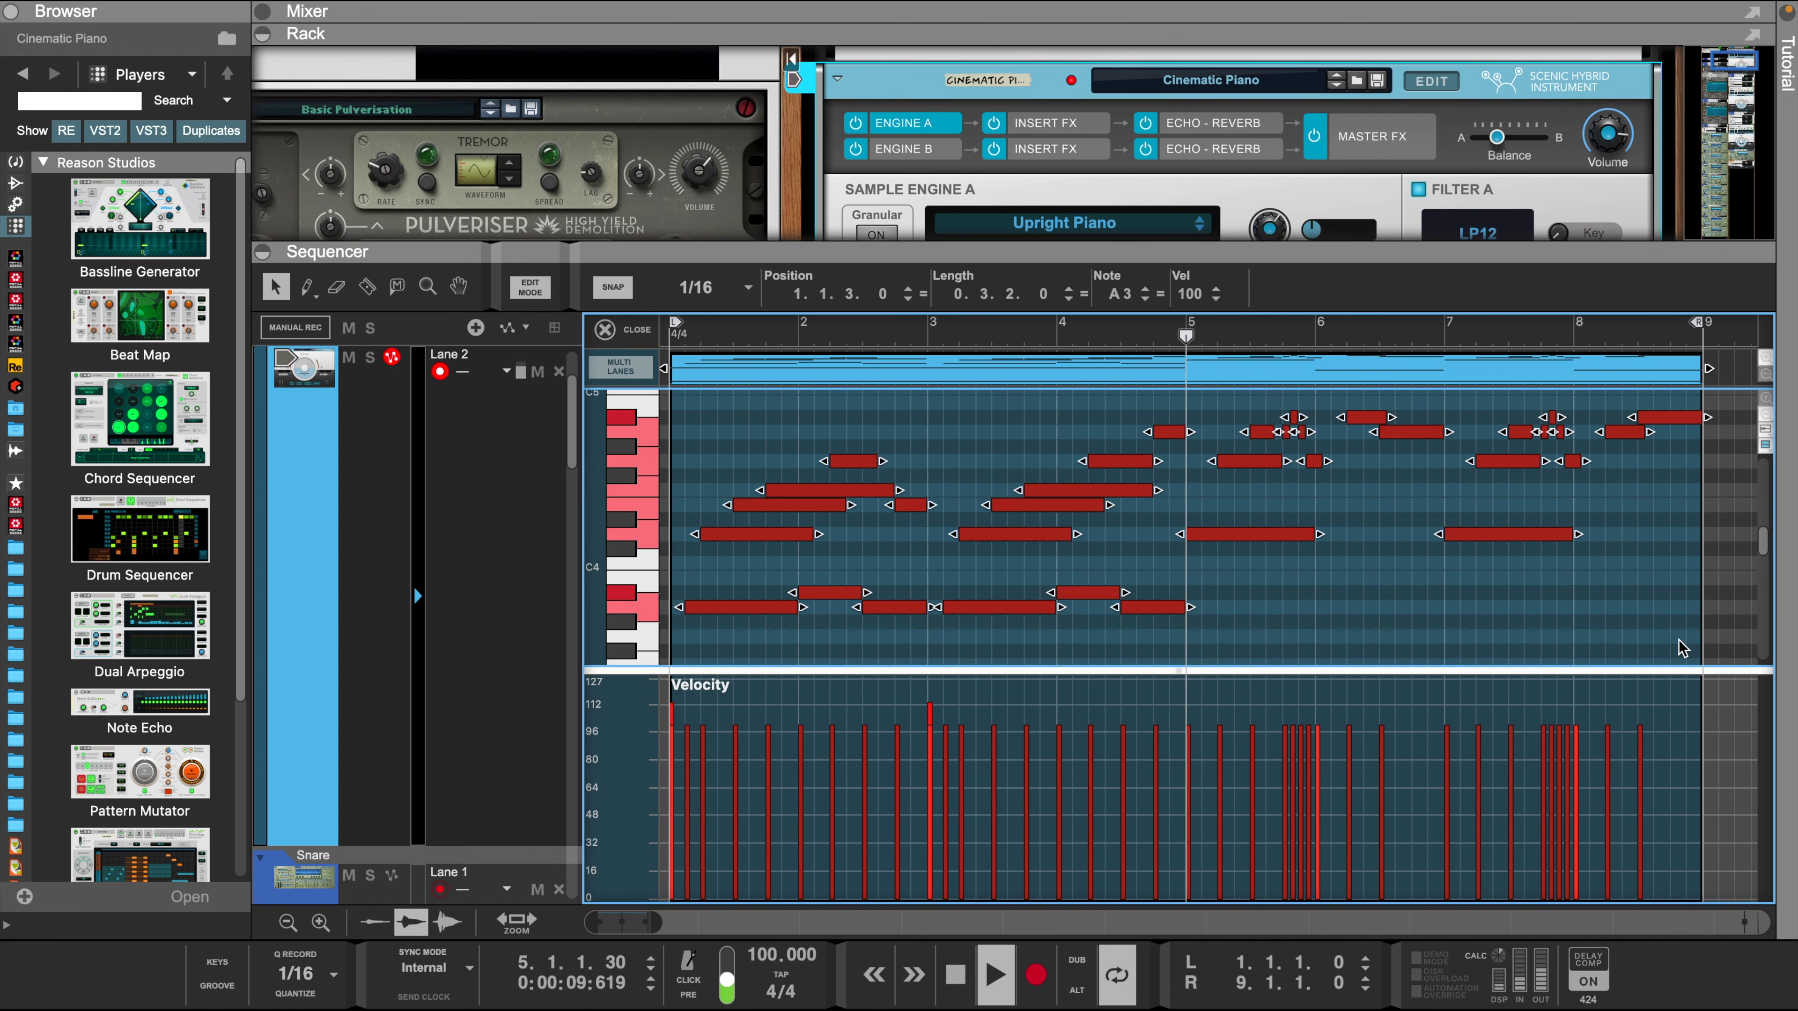
drag(1679, 777, 417, 808)
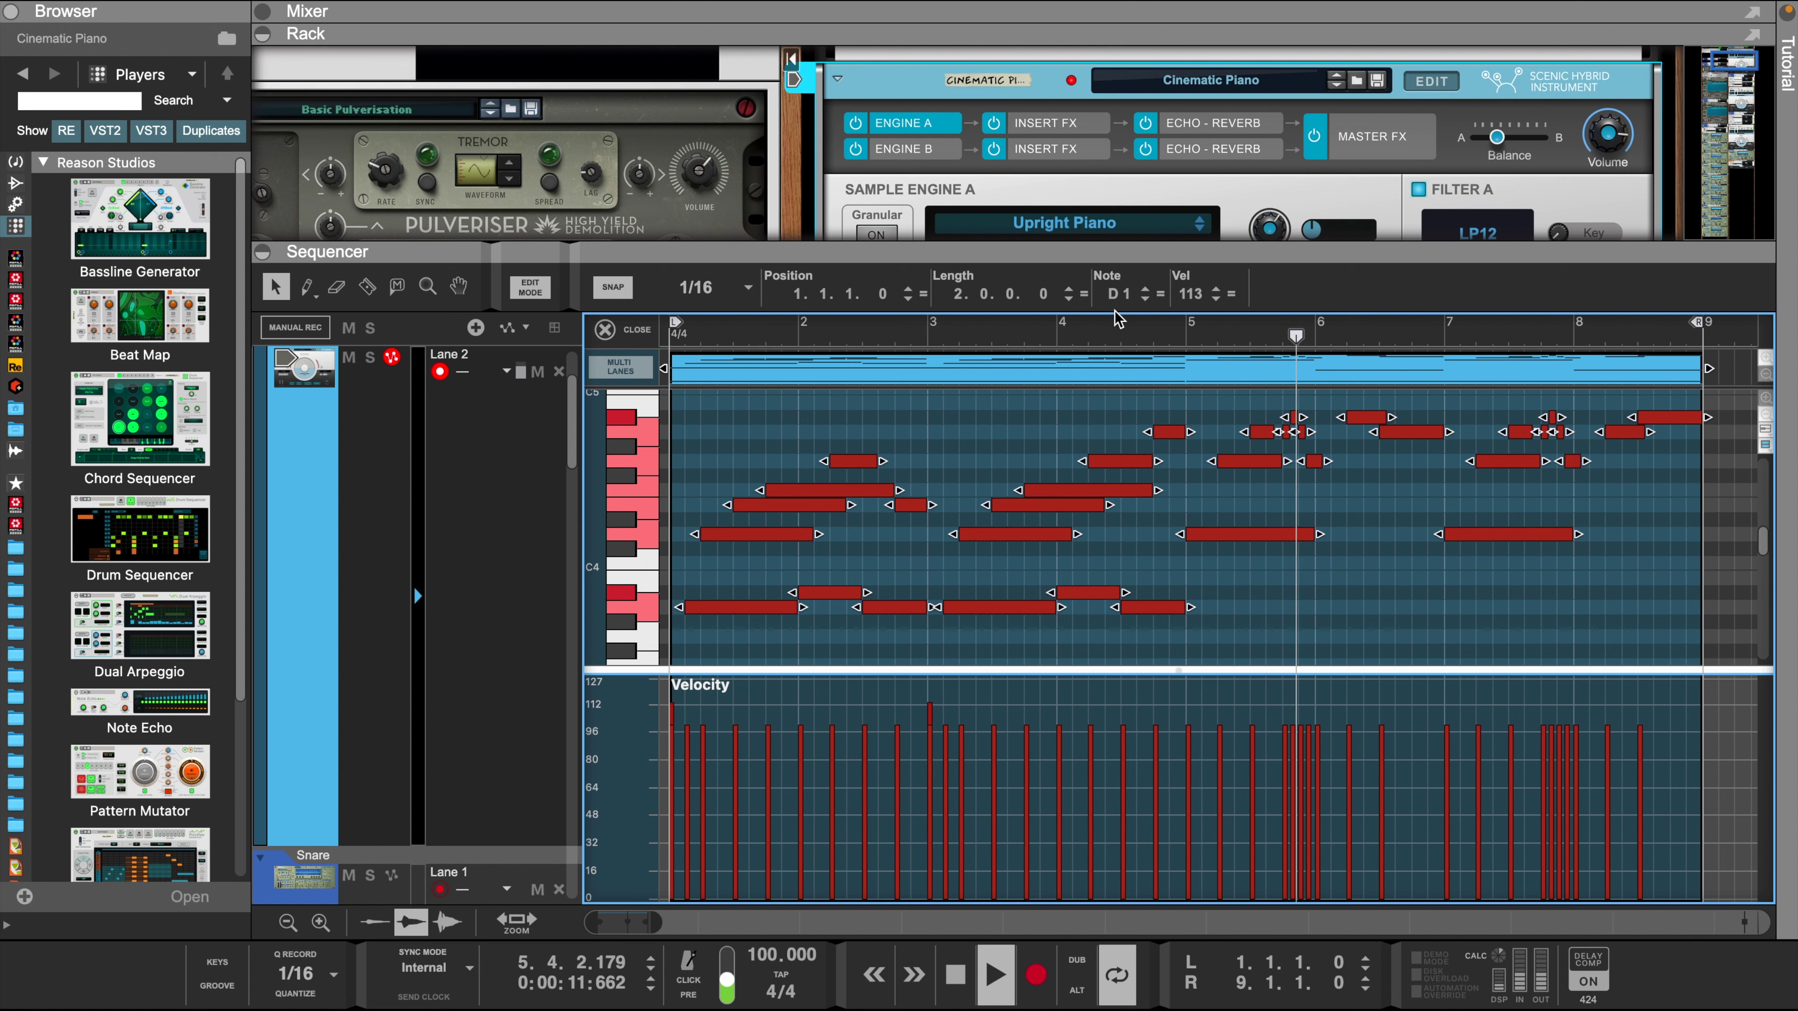
click(1218, 297)
click(1231, 294)
double_click(1189, 298)
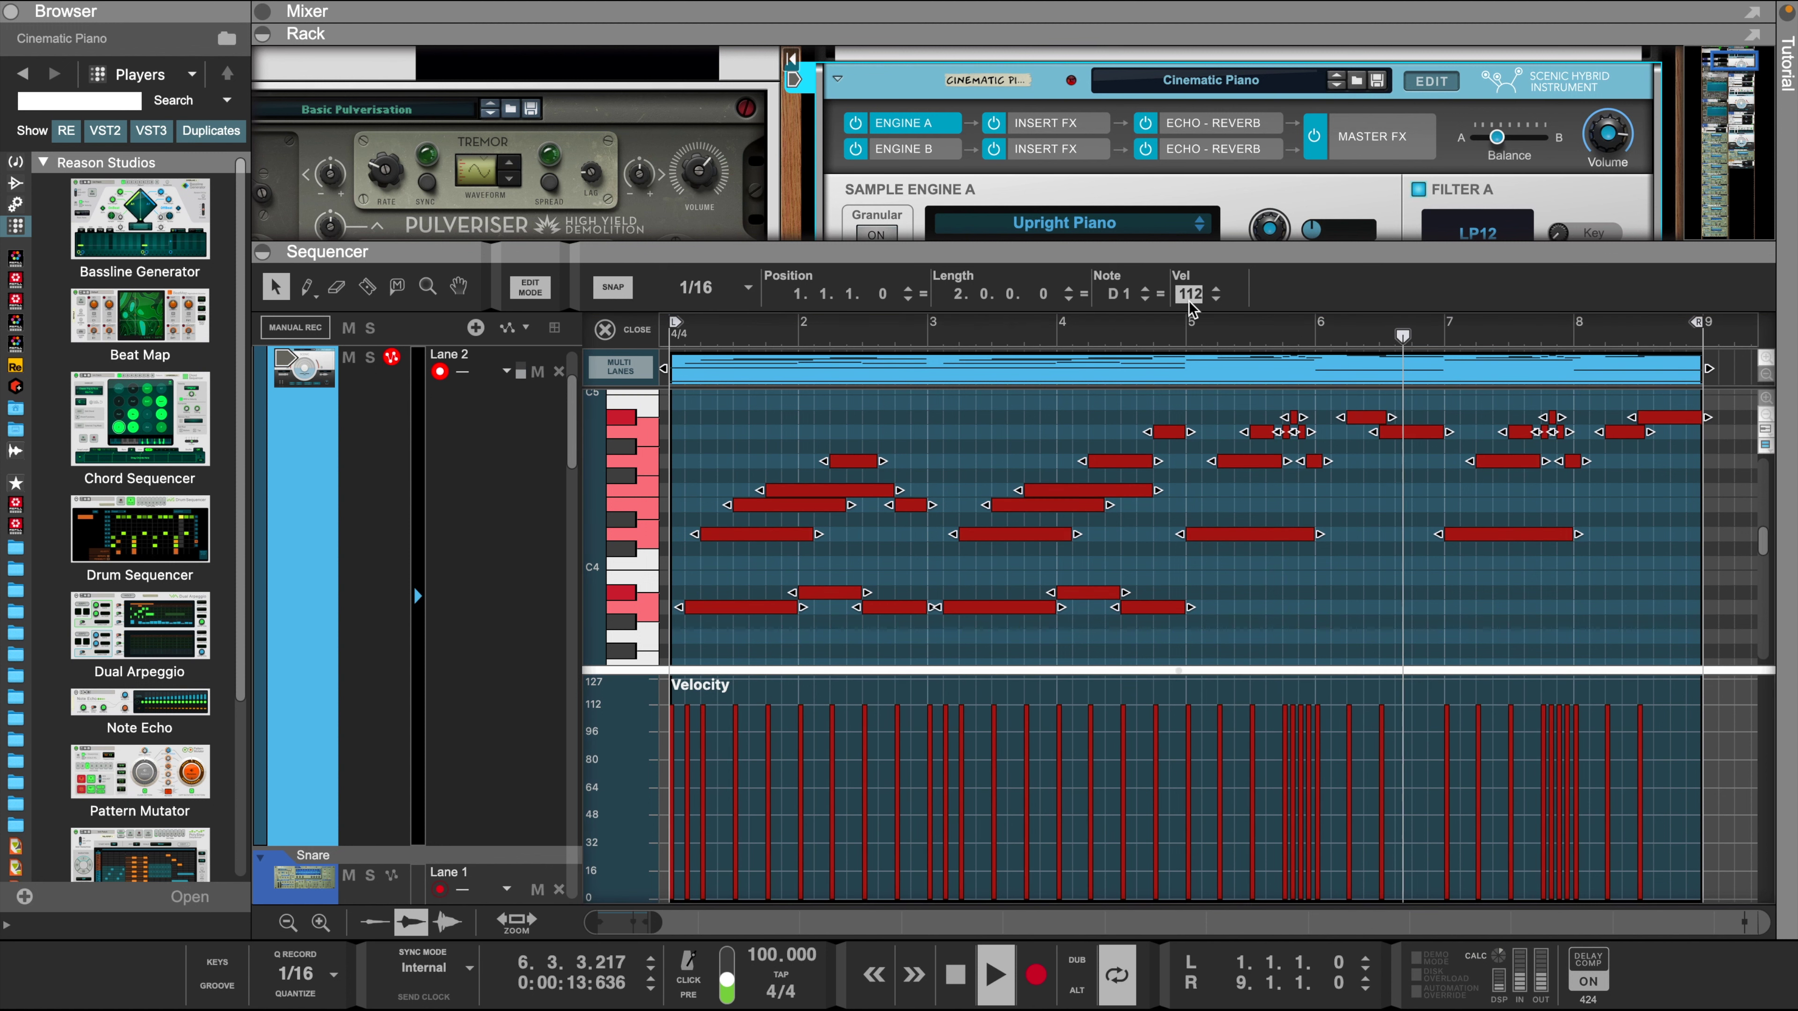
drag(1191, 322, 1192, 327)
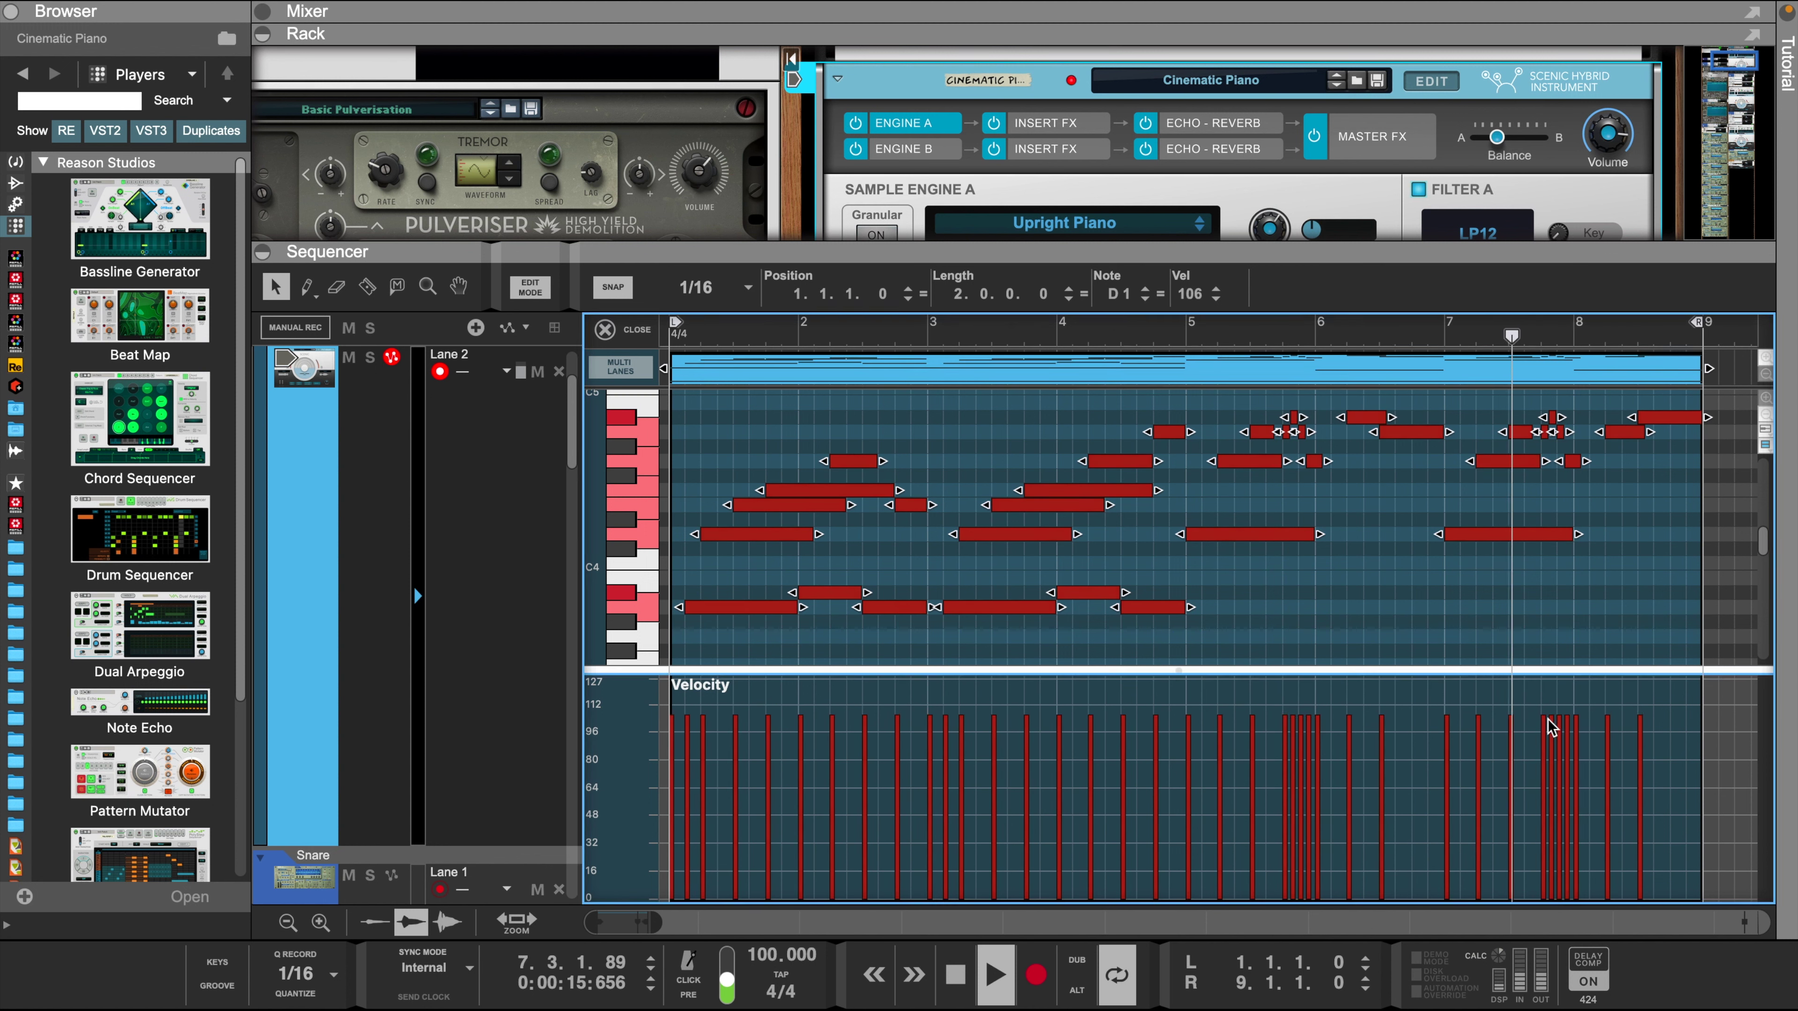
- Randomize the velocity of the upper melody notes across bars 1–8 by 20%
drag(696, 410, 1716, 621)
key(F8)
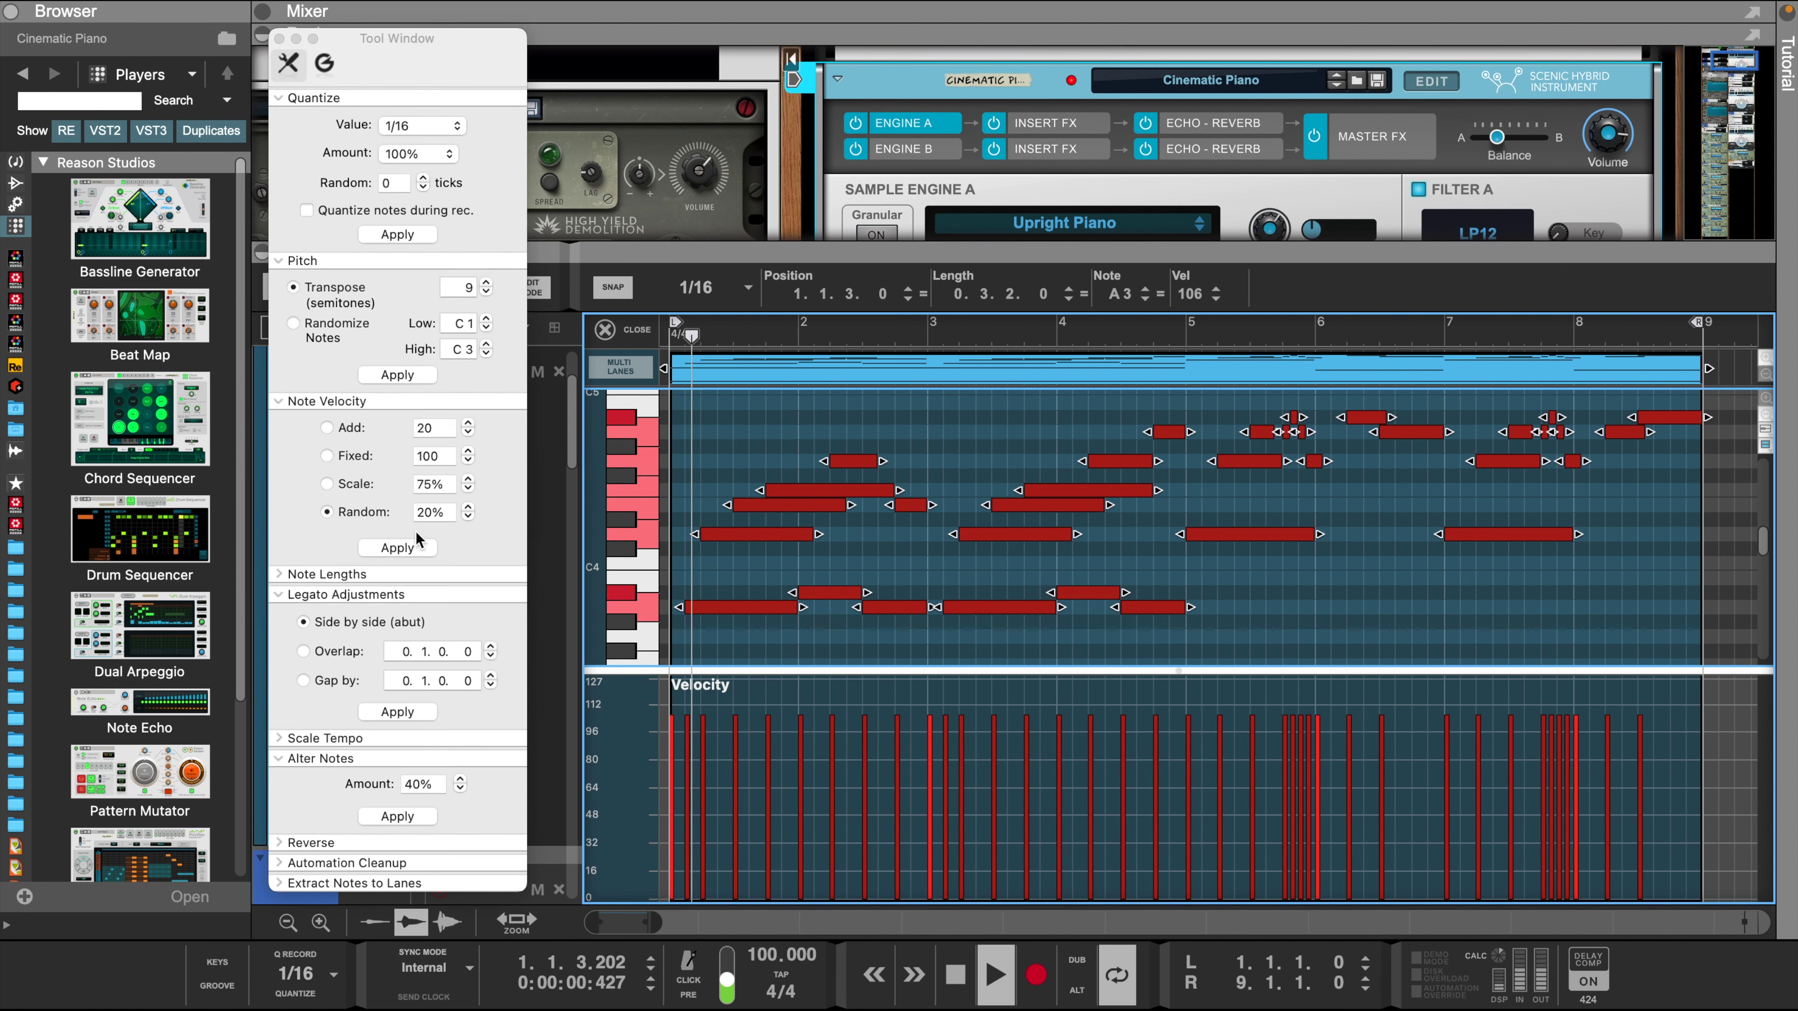
click(397, 547)
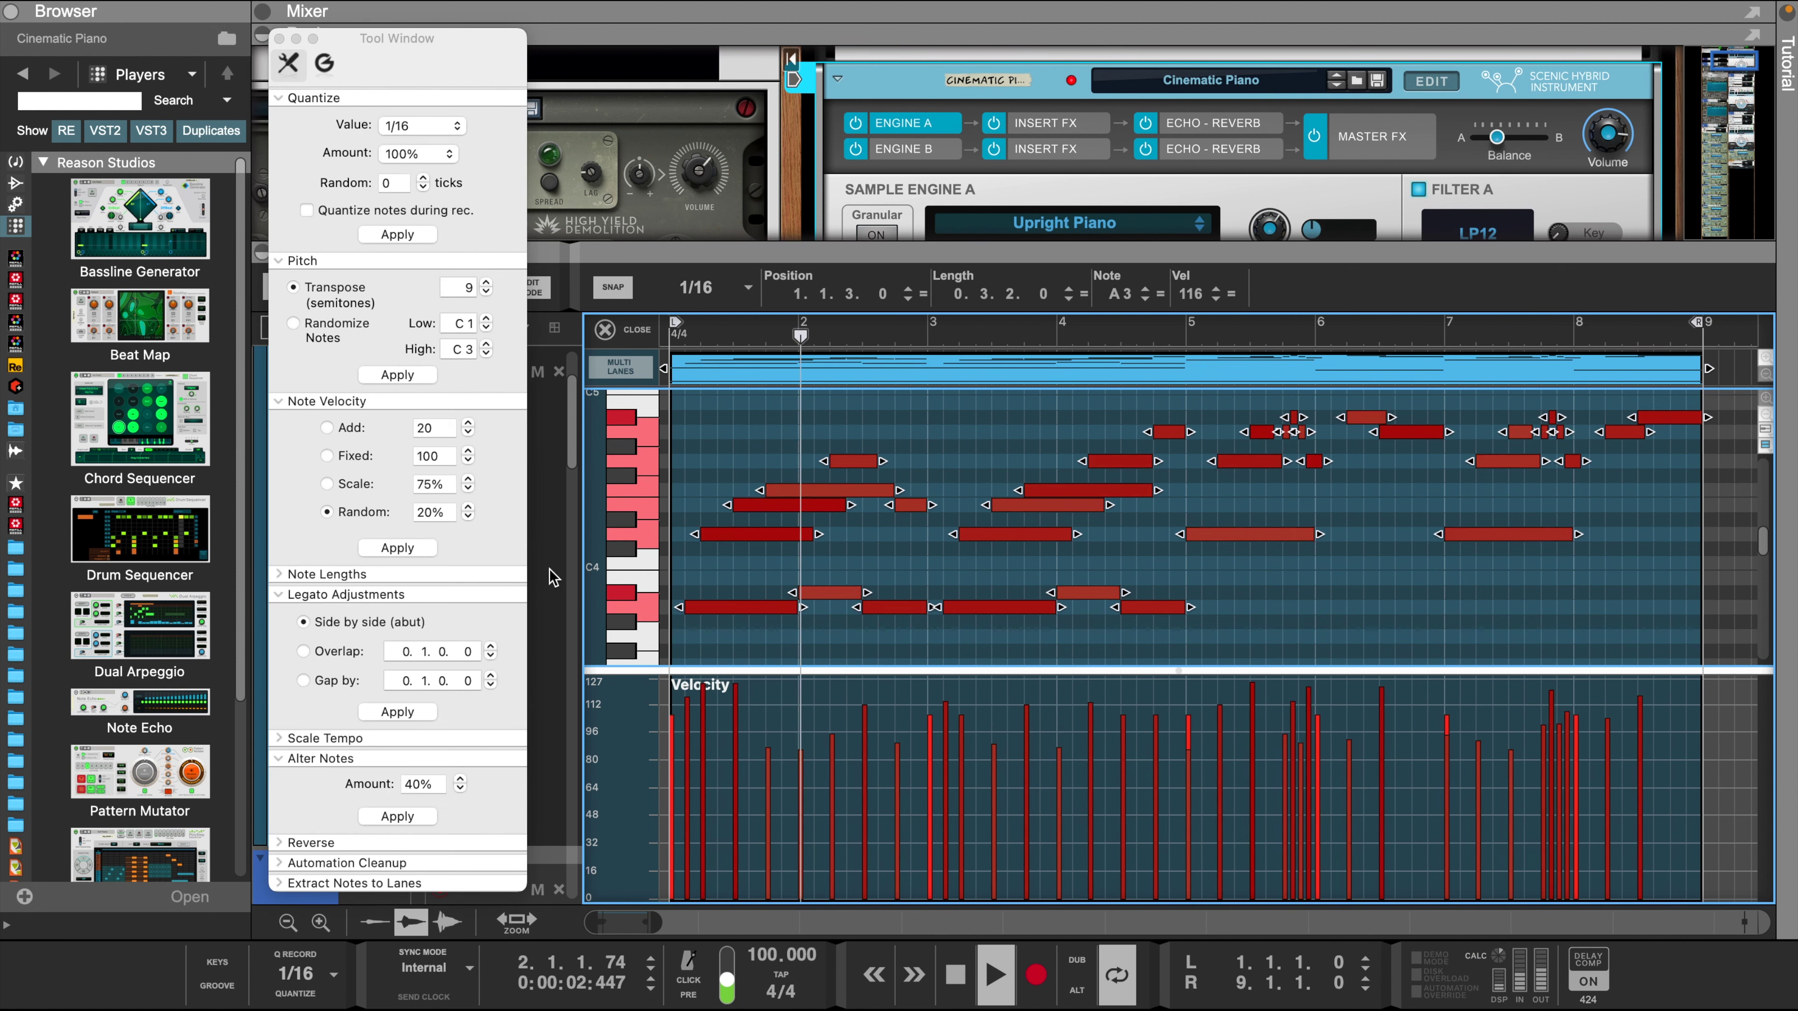
- Lower the velocities of the loudest notes together, bringing the A3 note at 1.1.3 to 105, and close the note tools
drag(1655, 684, 556, 705)
drag(1191, 302, 1188, 350)
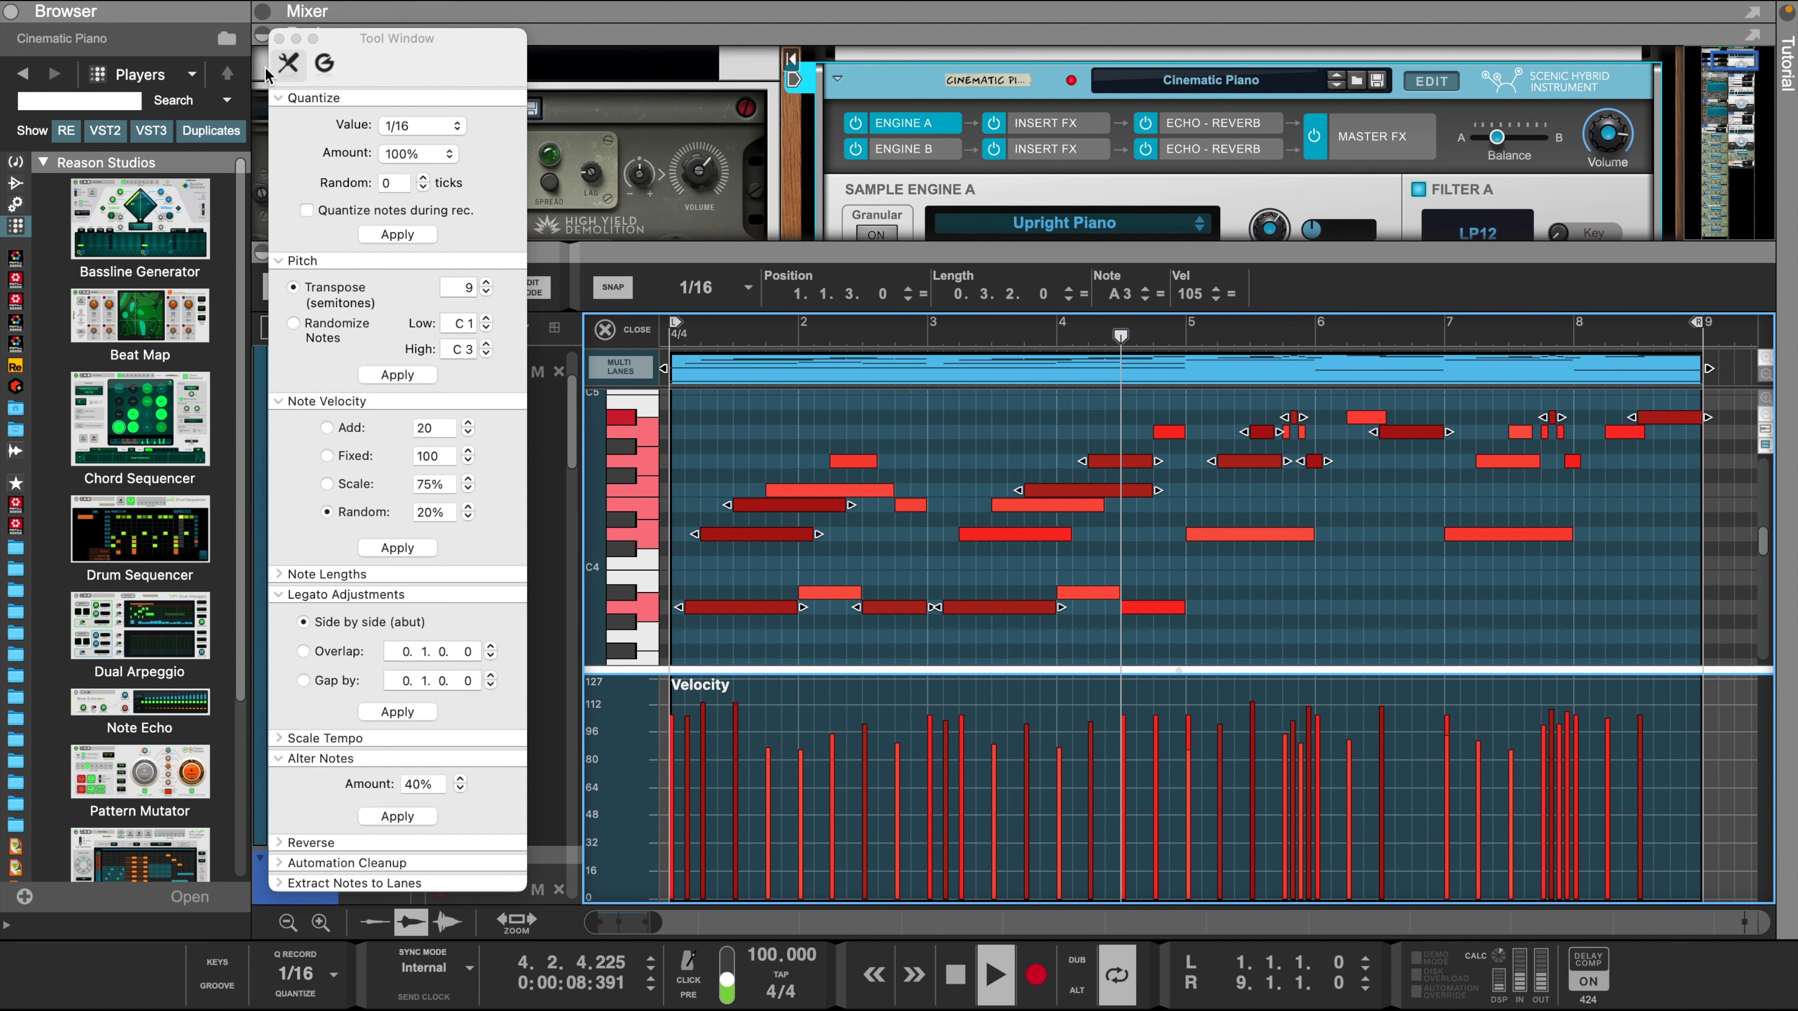
key(F8)
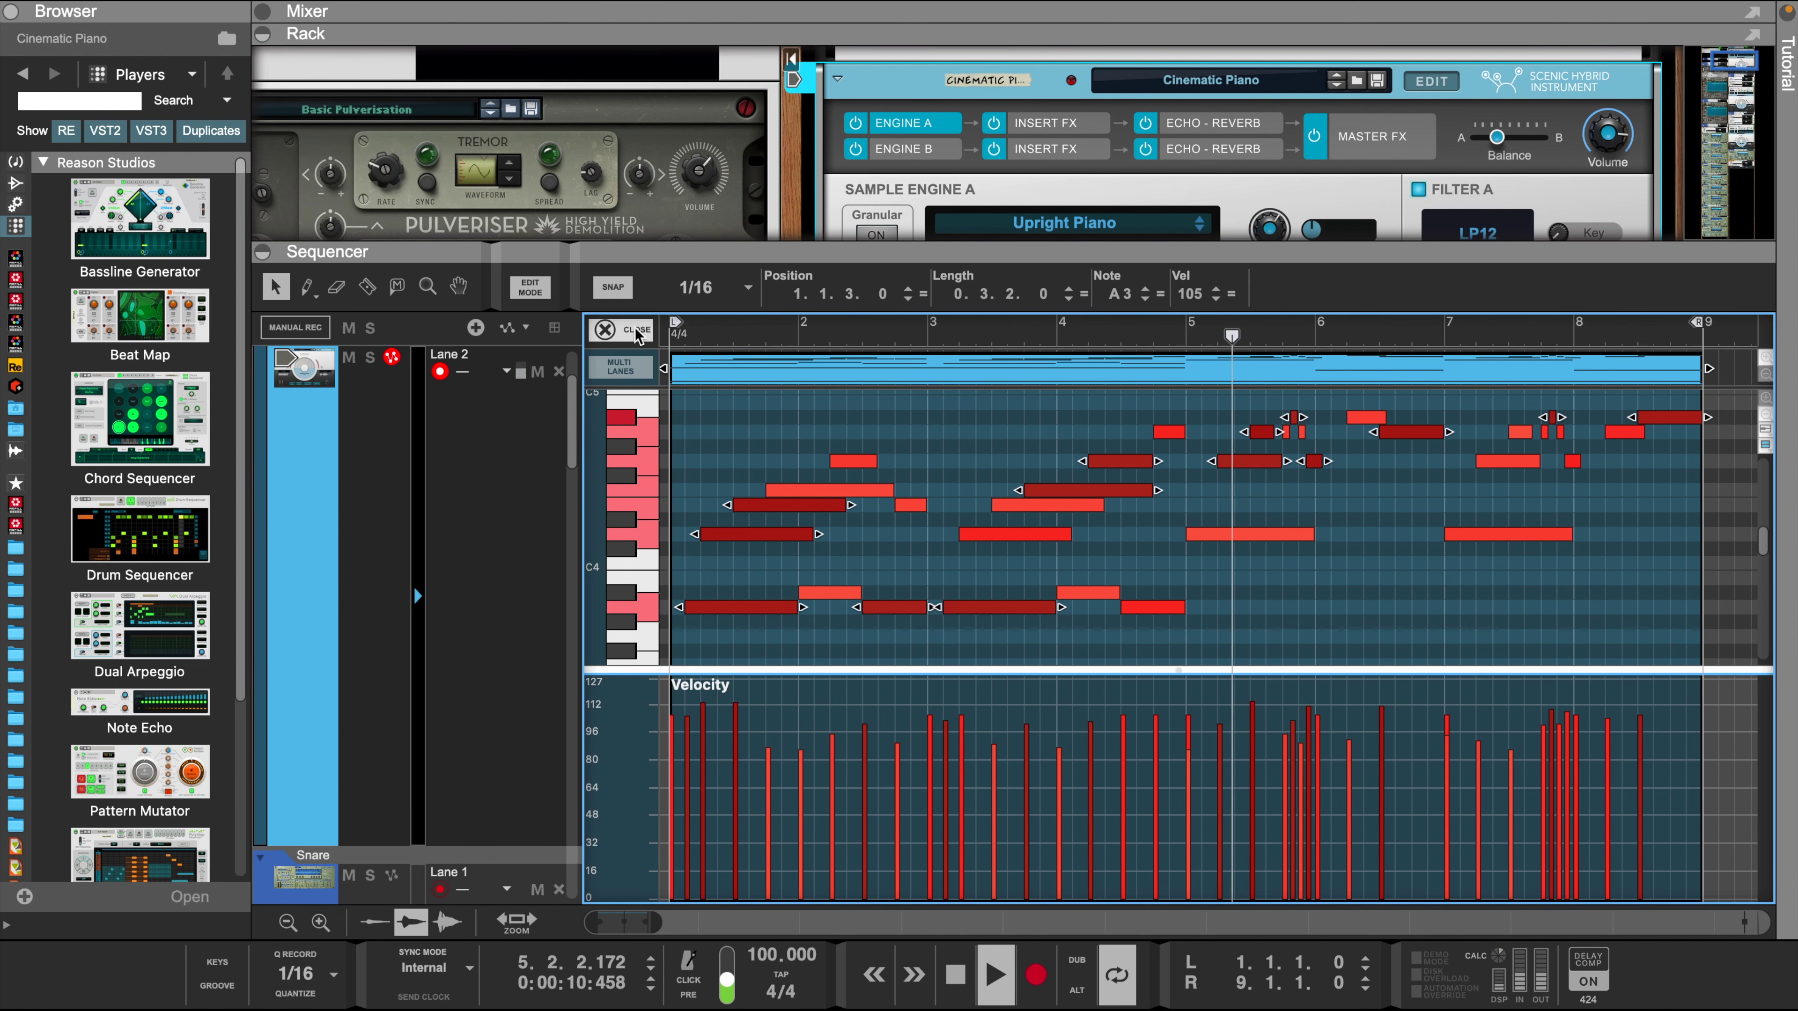
- Leave note editing and split the joined piano clip at bar 5
click(618, 326)
key(r)
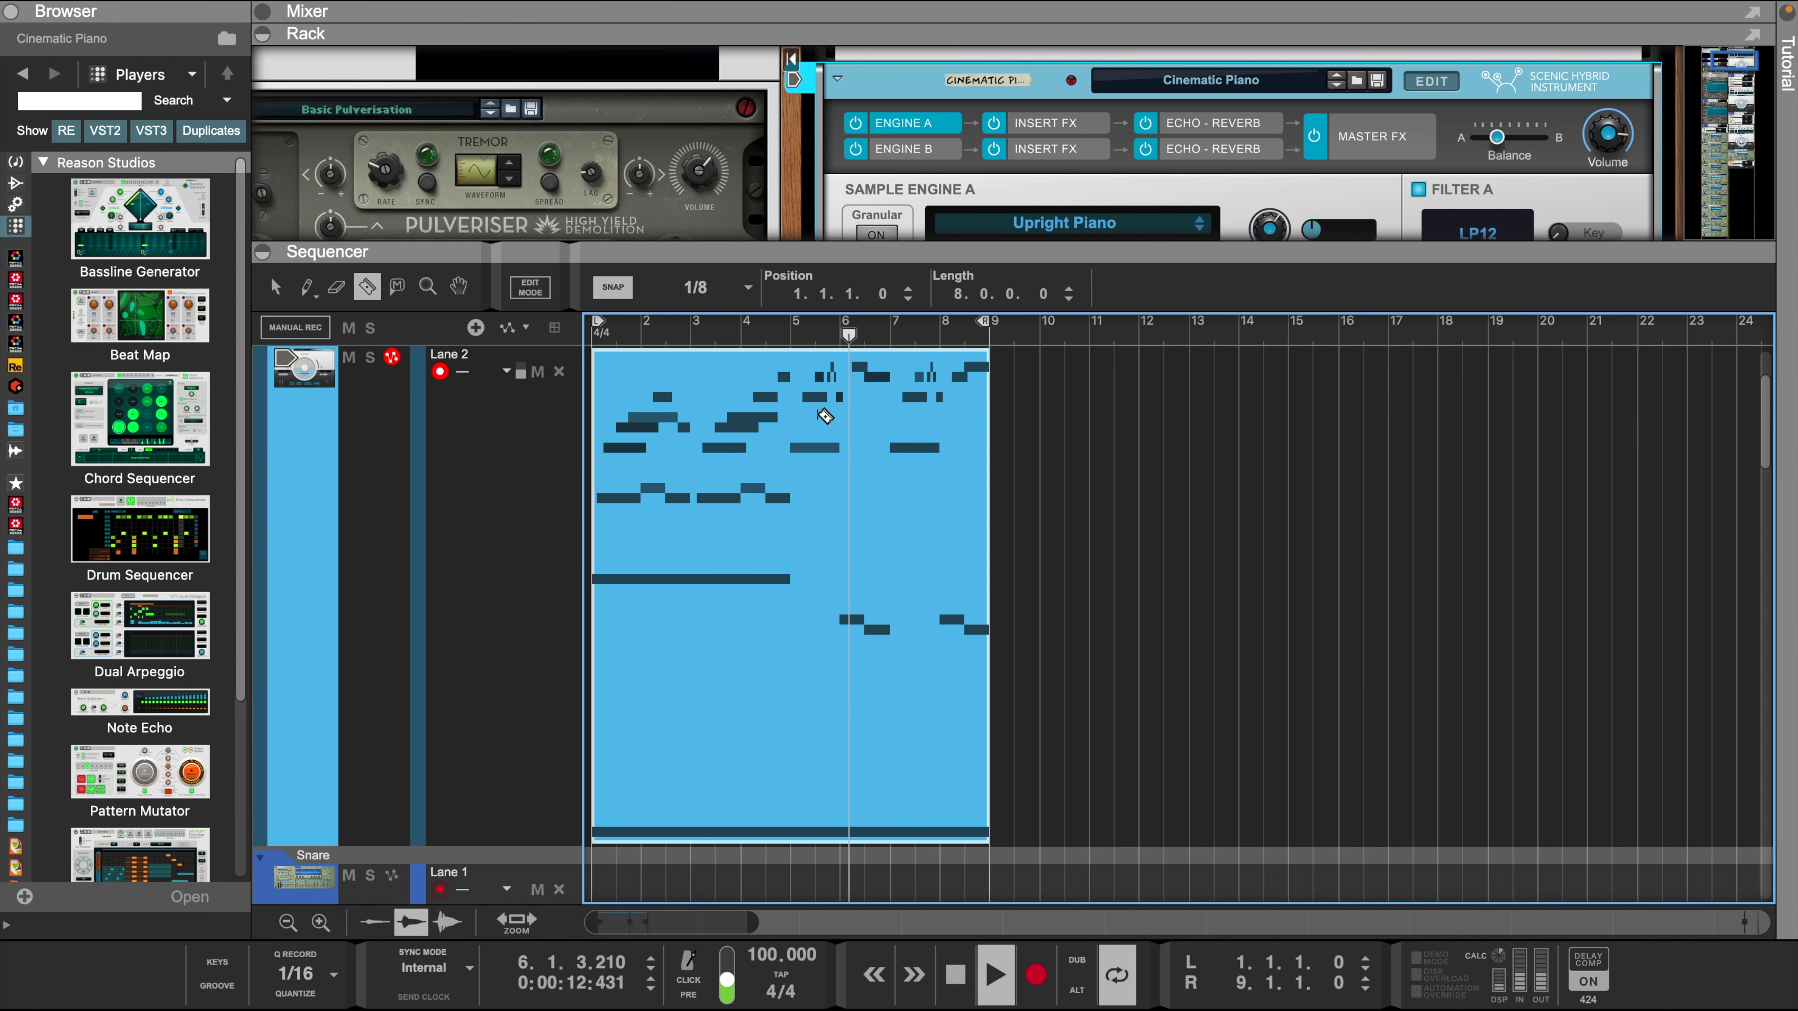
click(798, 385)
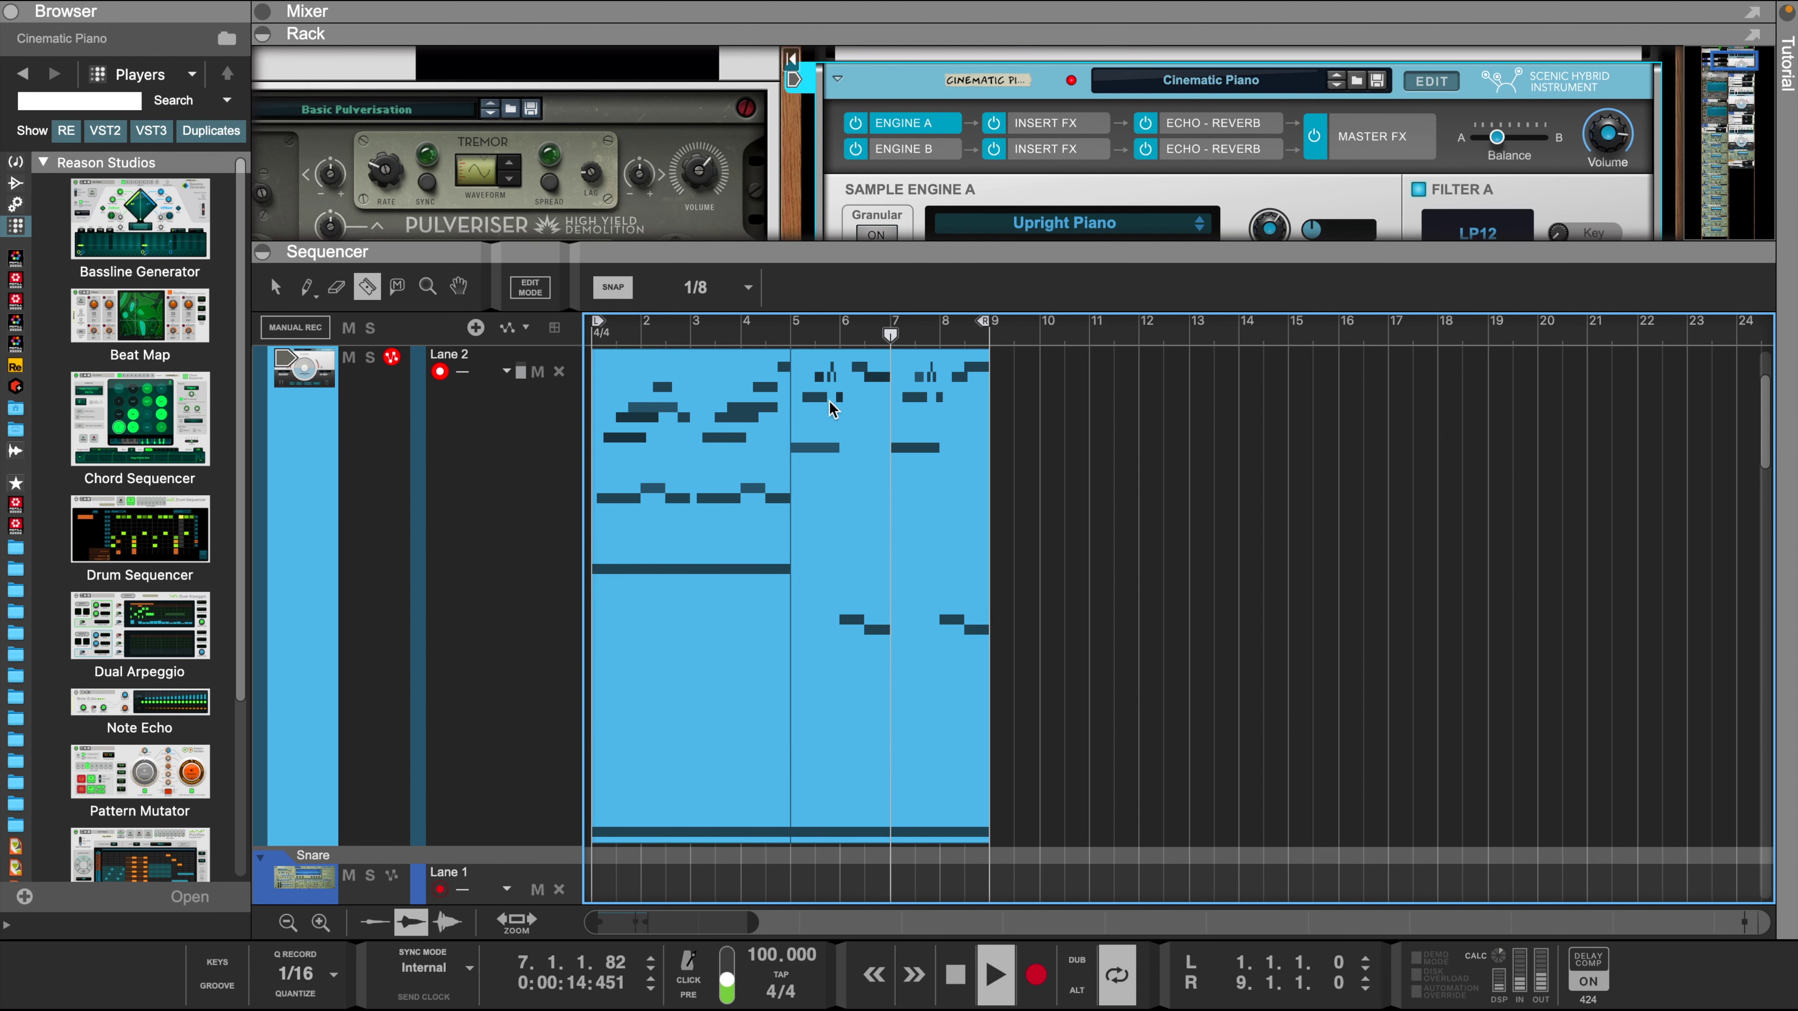
- Move the second-melody clip to bar 9 and duplicate the main-melody clip into bars 5–8
key(q)
drag(830, 402, 1026, 416)
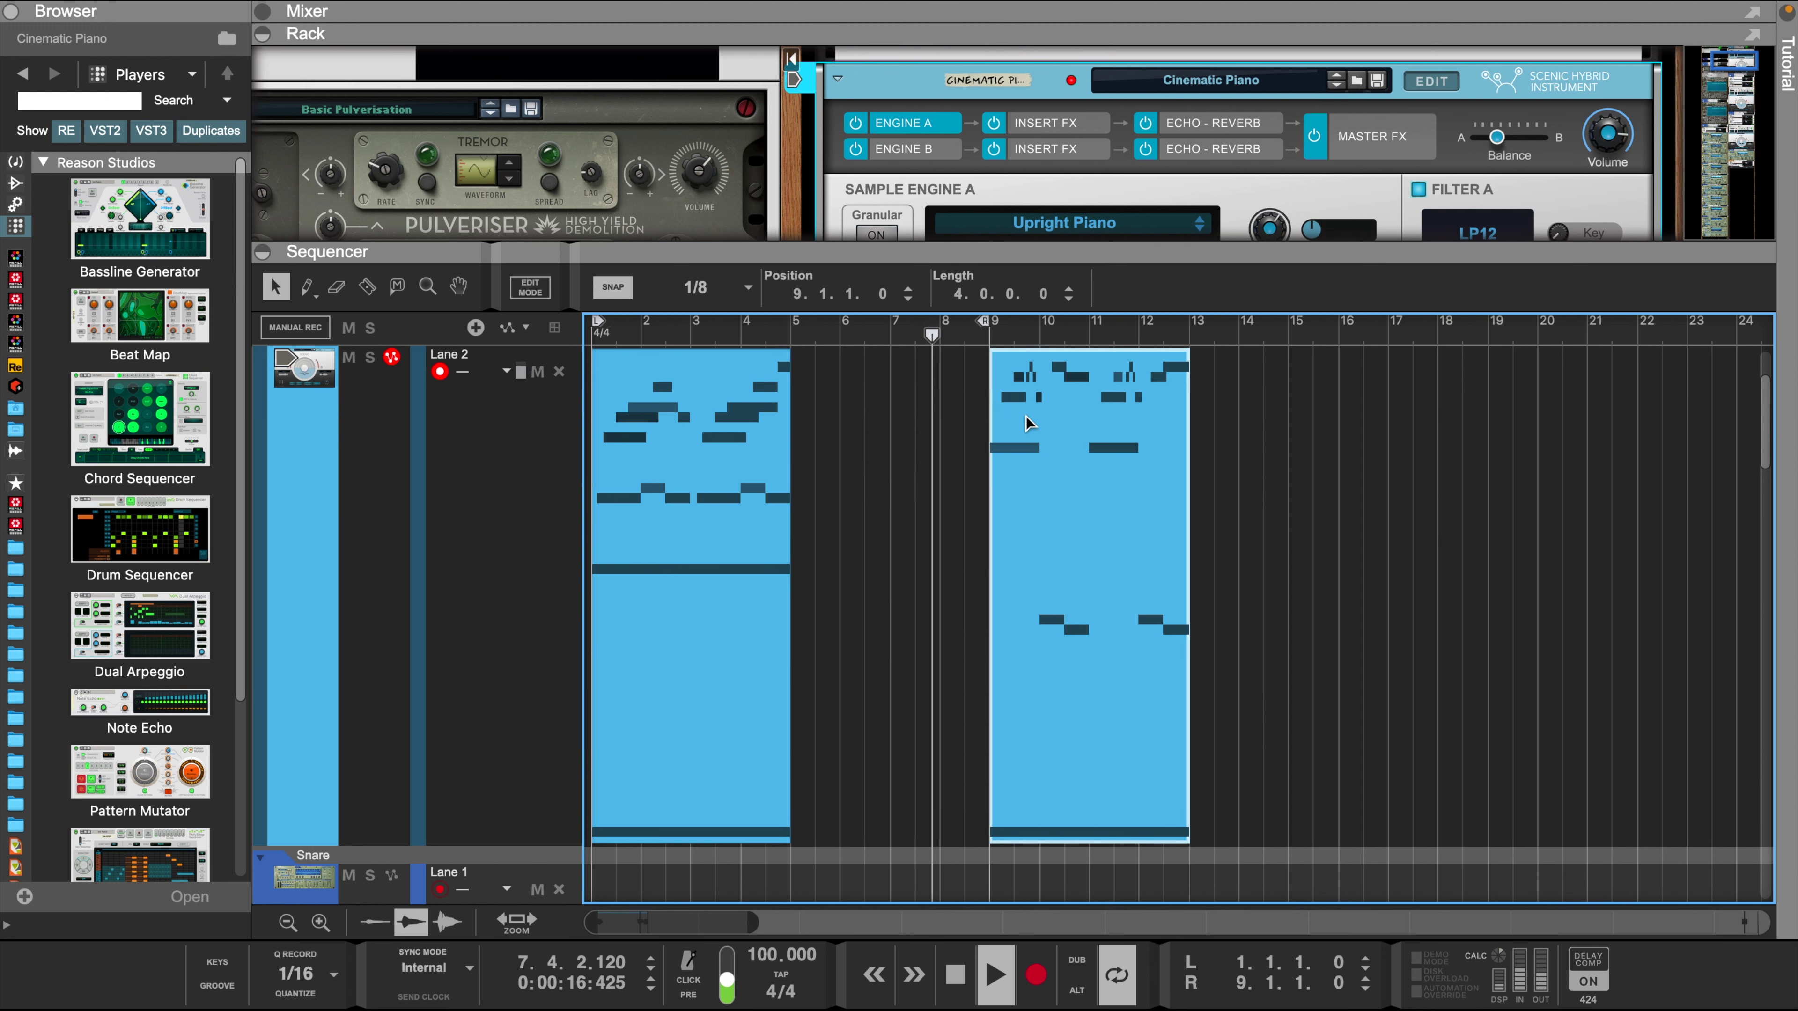
click(709, 468)
key(super+d)
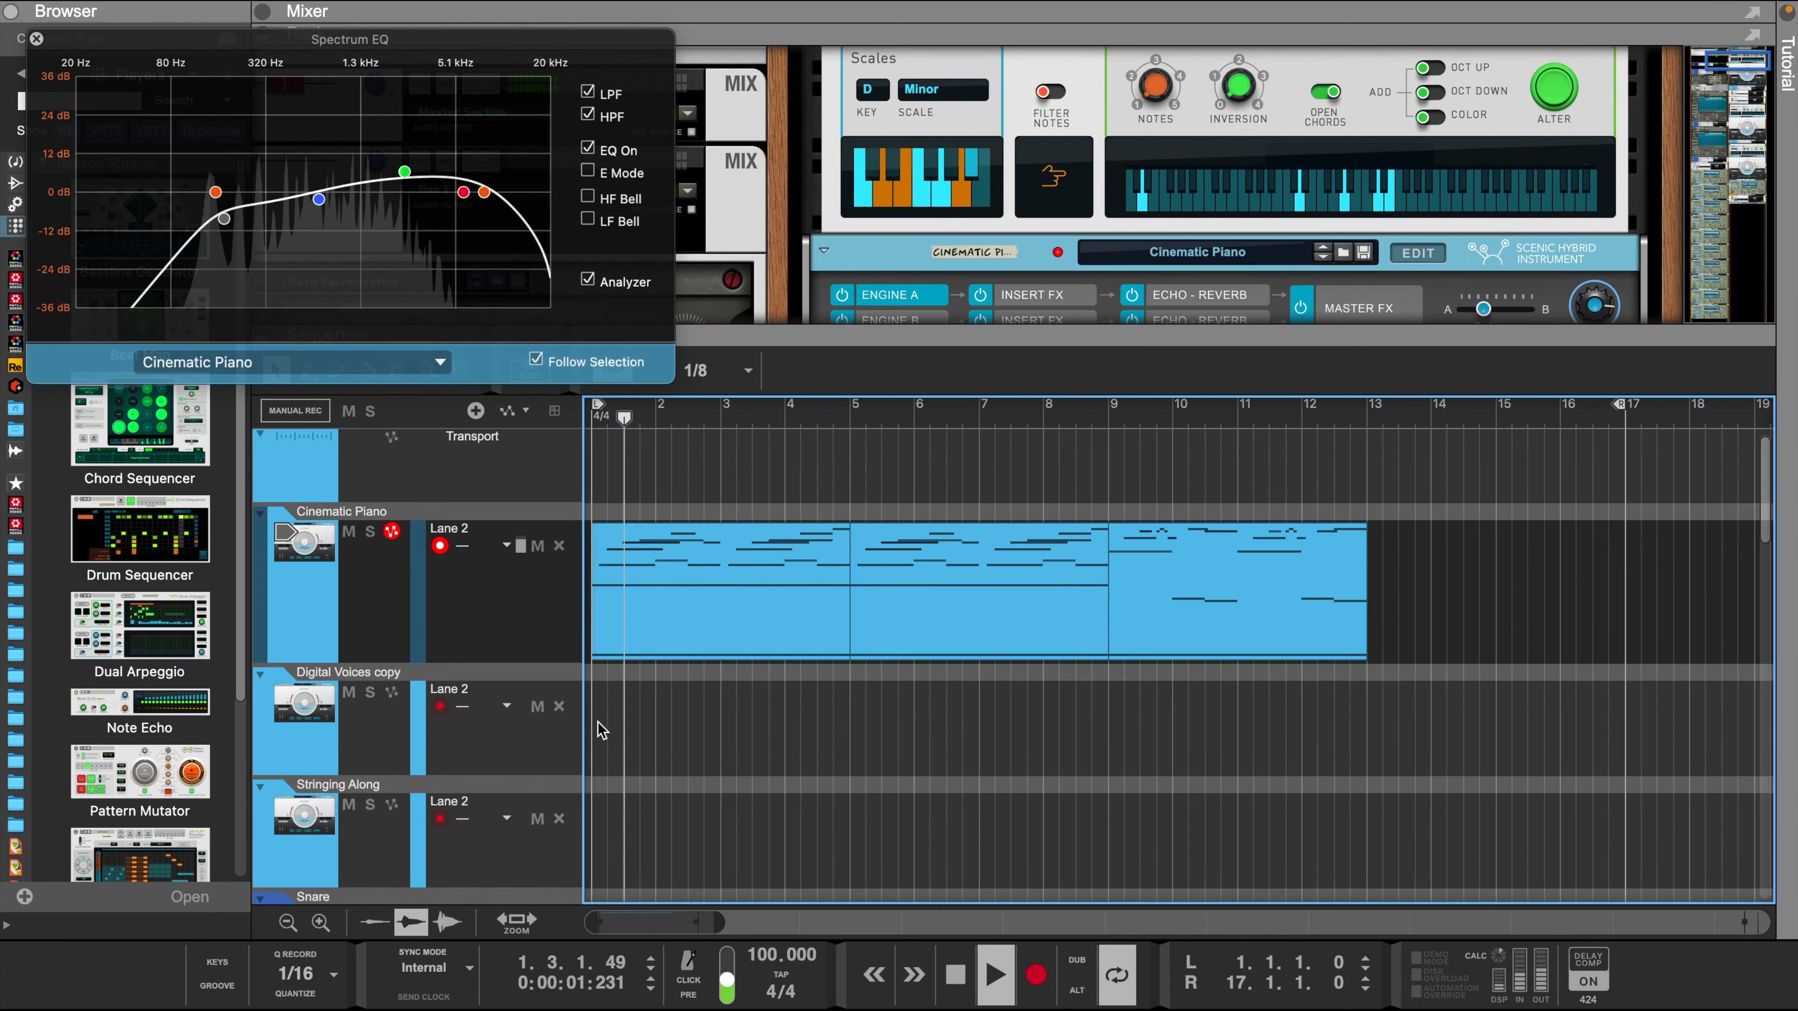
- Create an empty four-bar clip at bar 1 on the Digital Voices copy track and open it together with the piano clip for editing
drag(606, 728, 852, 728)
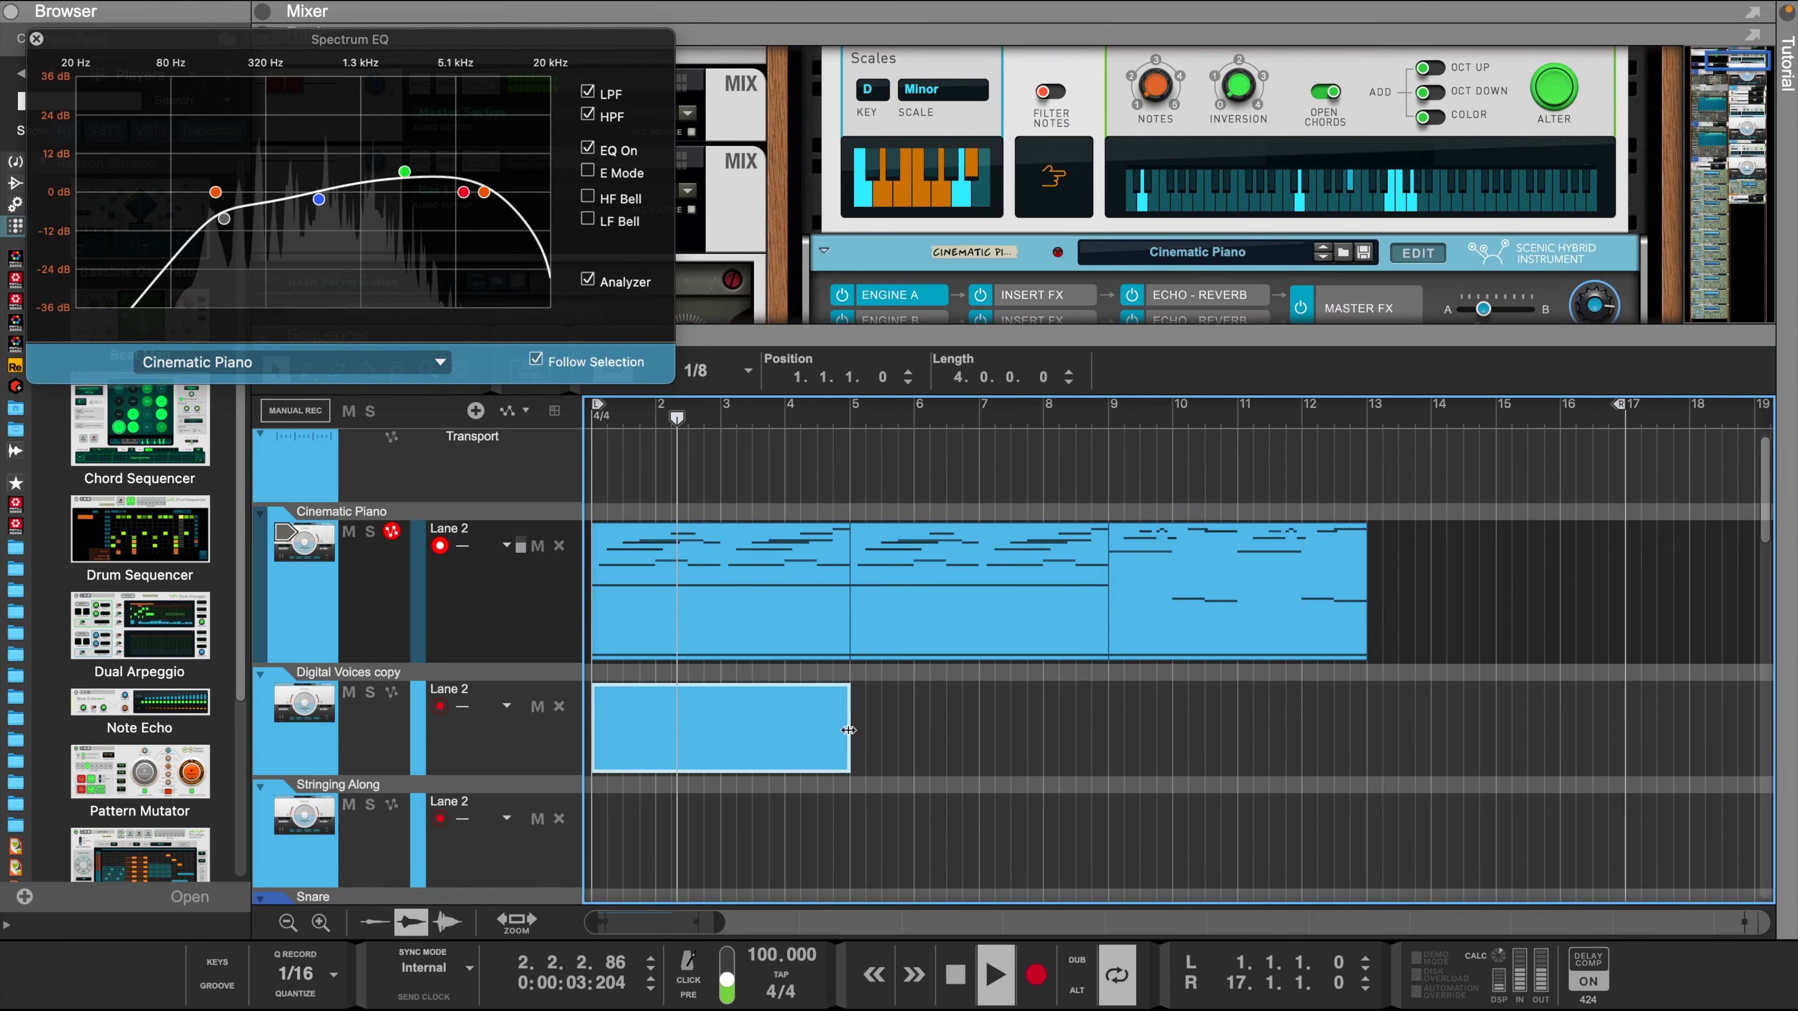
right_click(740, 737)
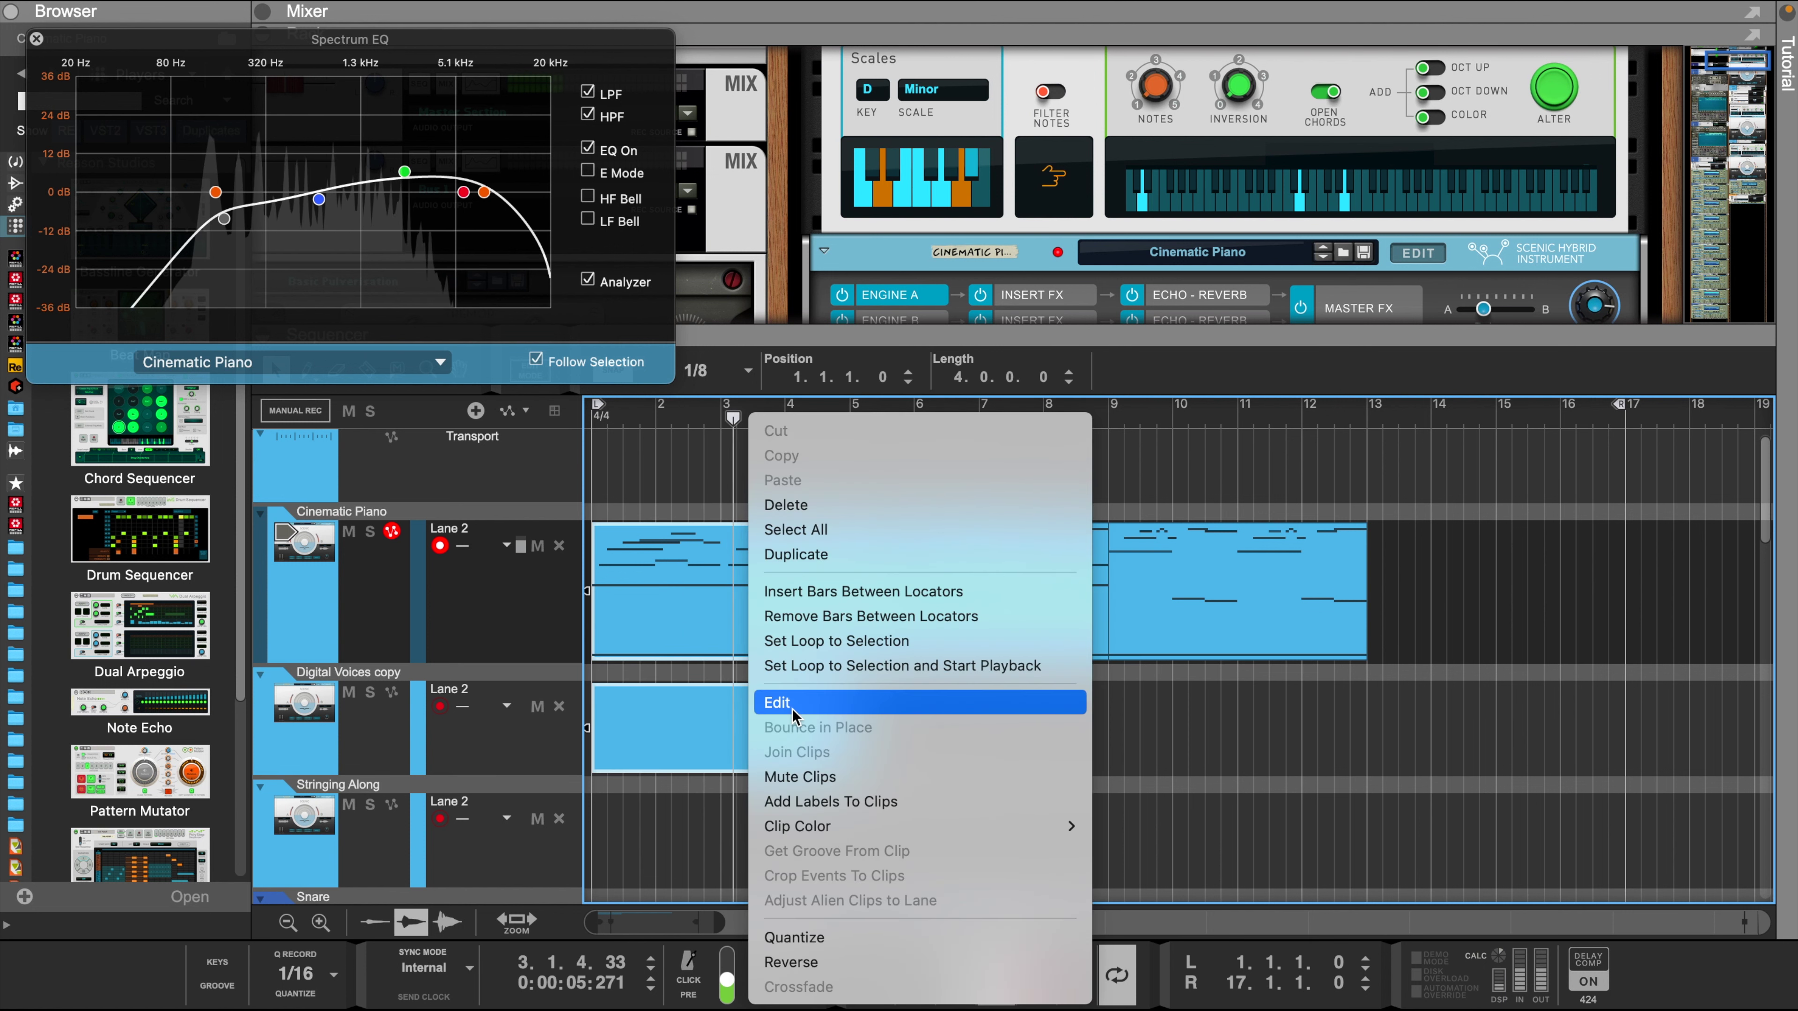
click(779, 702)
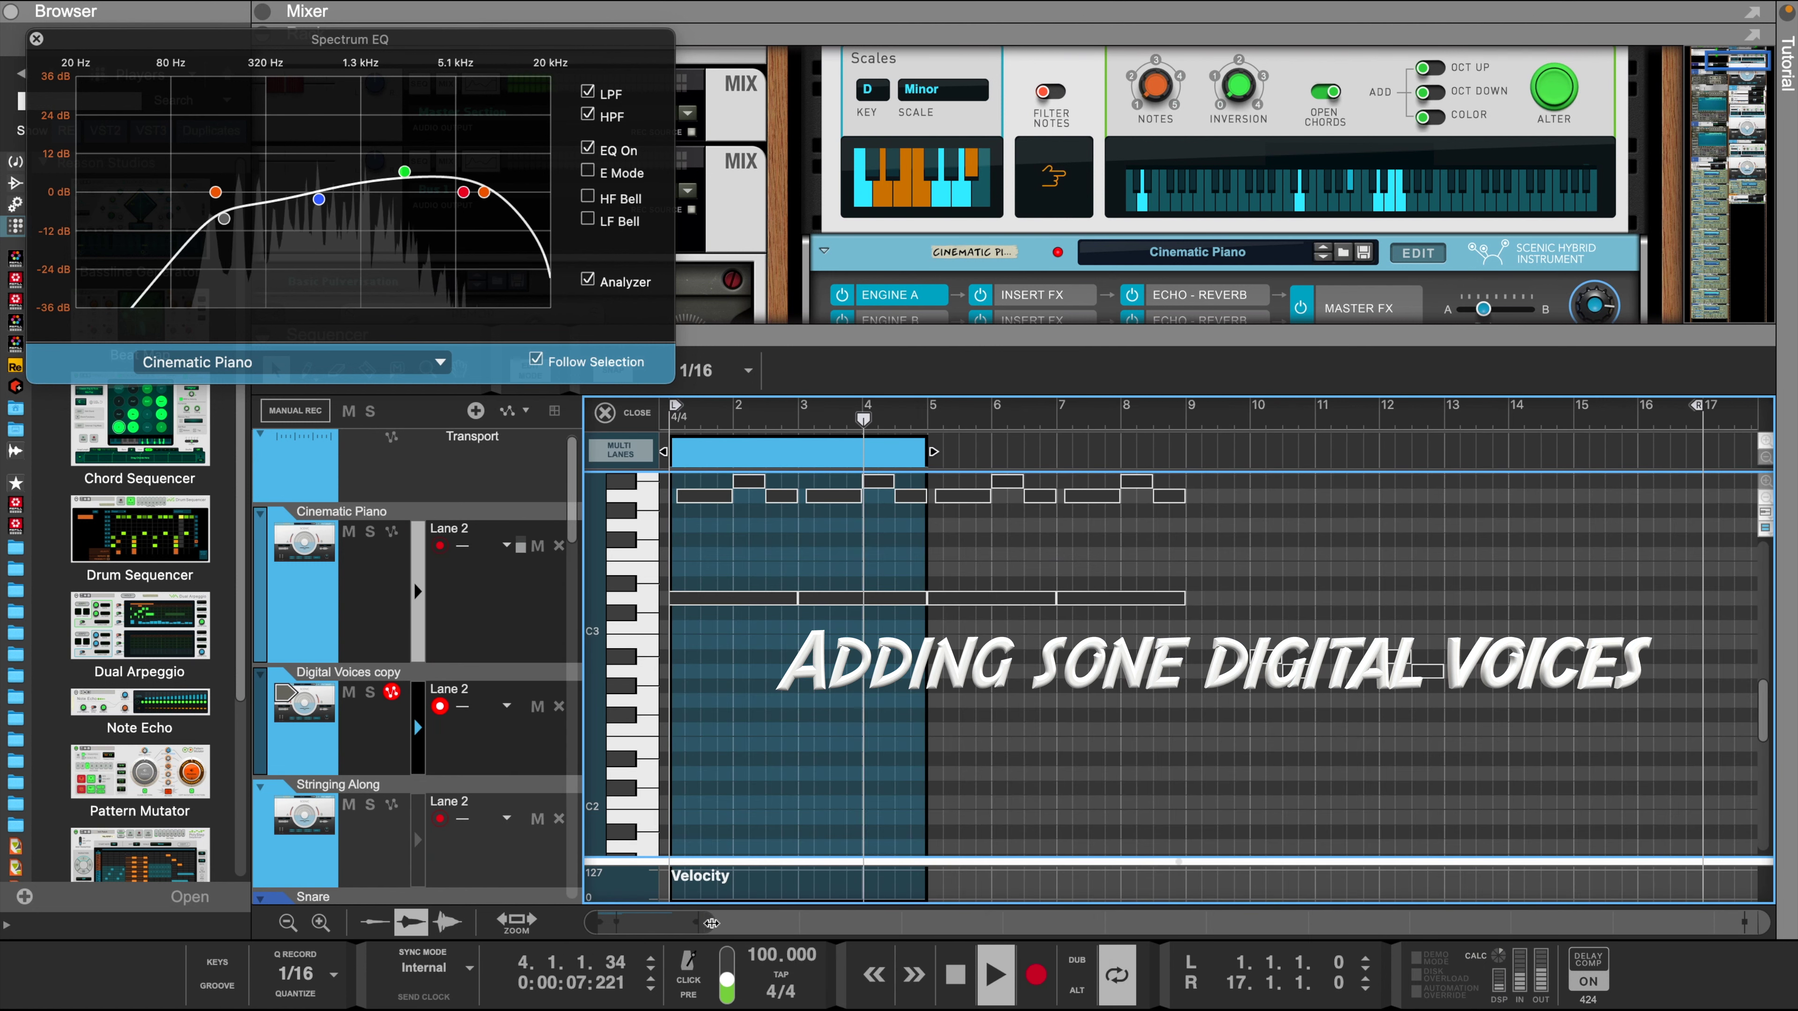
- Draw a one-bar D3 note at 1.1.1 in the Digital Voices clip and set its velocity to 127
drag(656, 929, 639, 929)
scroll(727, 638, up, 4)
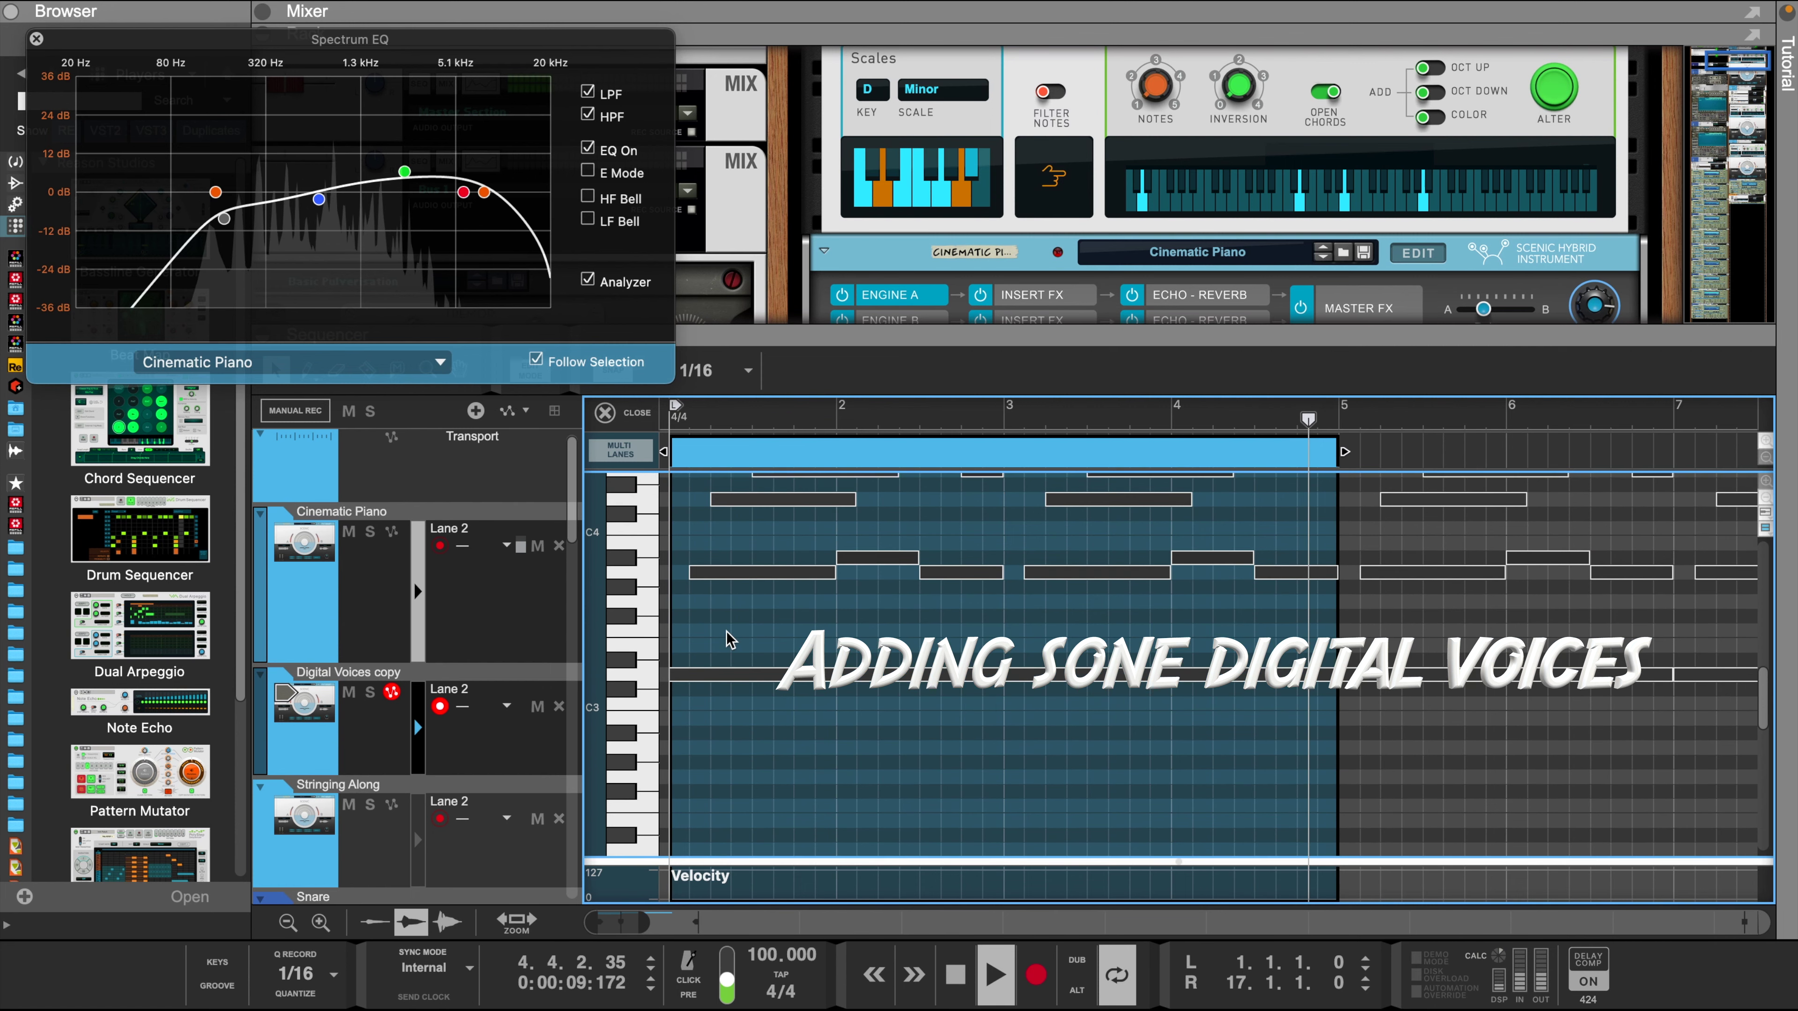
click(641, 706)
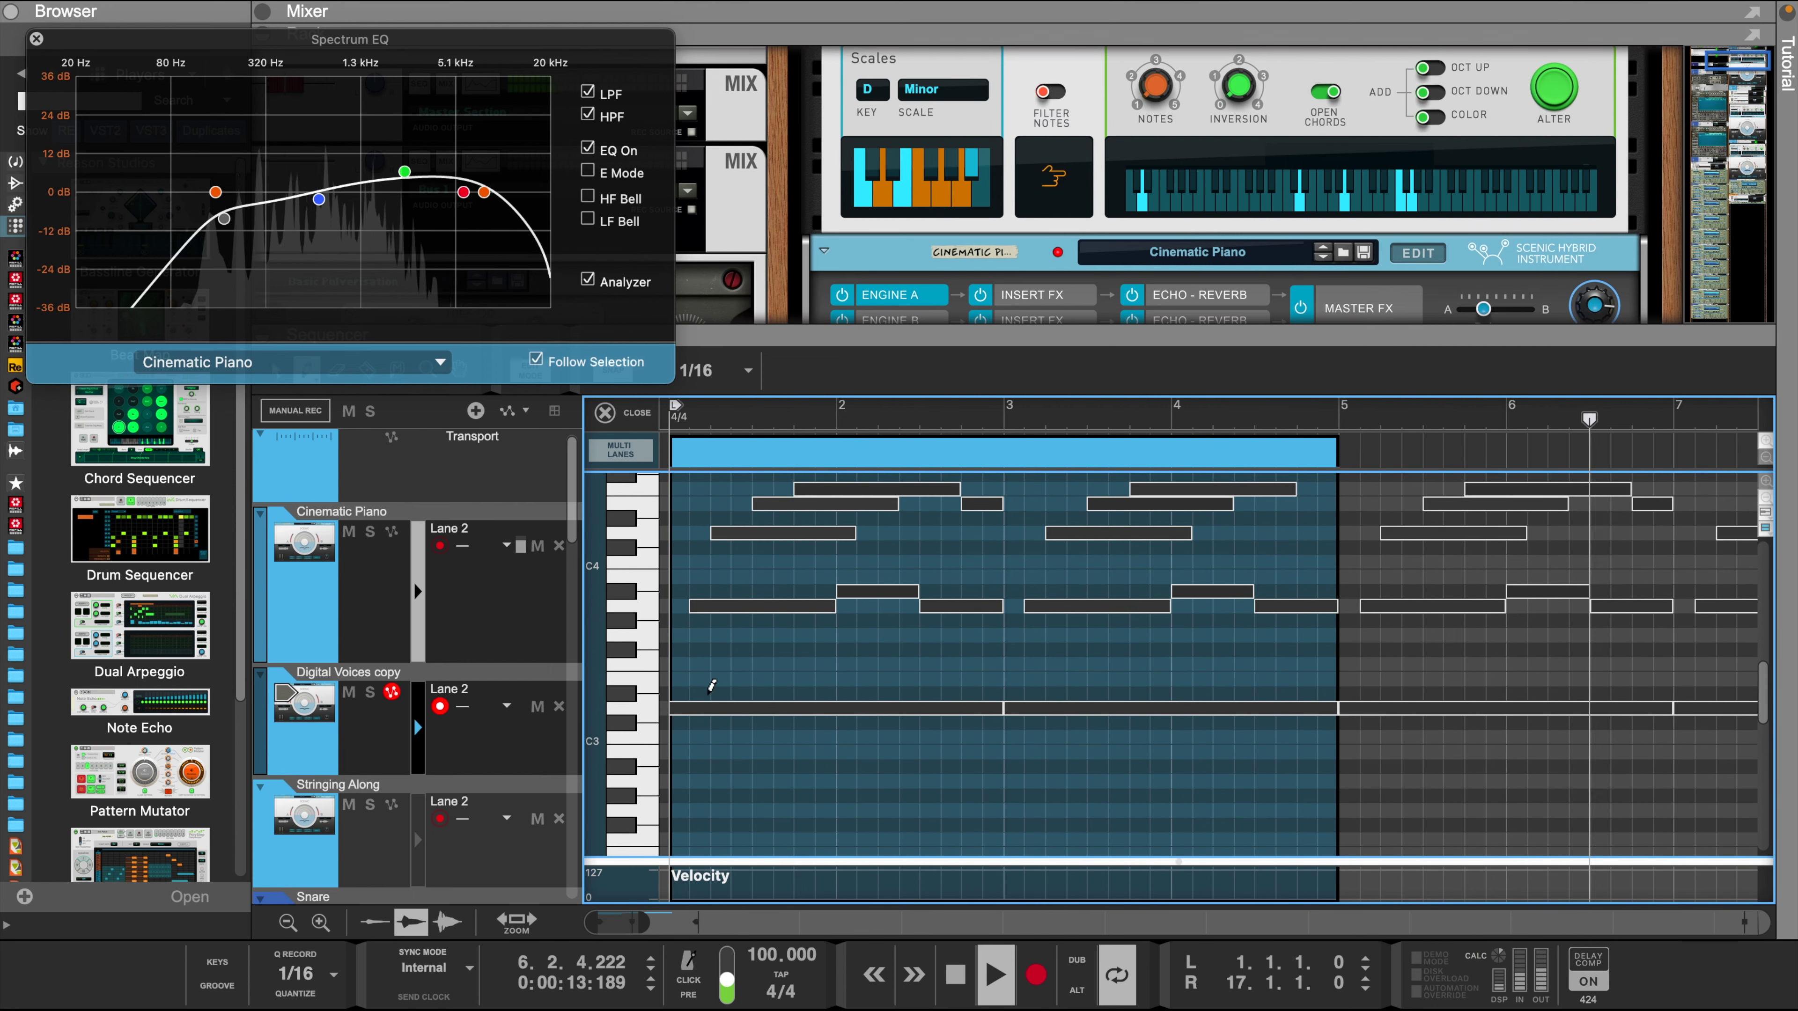
click(675, 707)
drag(674, 702, 829, 700)
drag(680, 888, 626, 779)
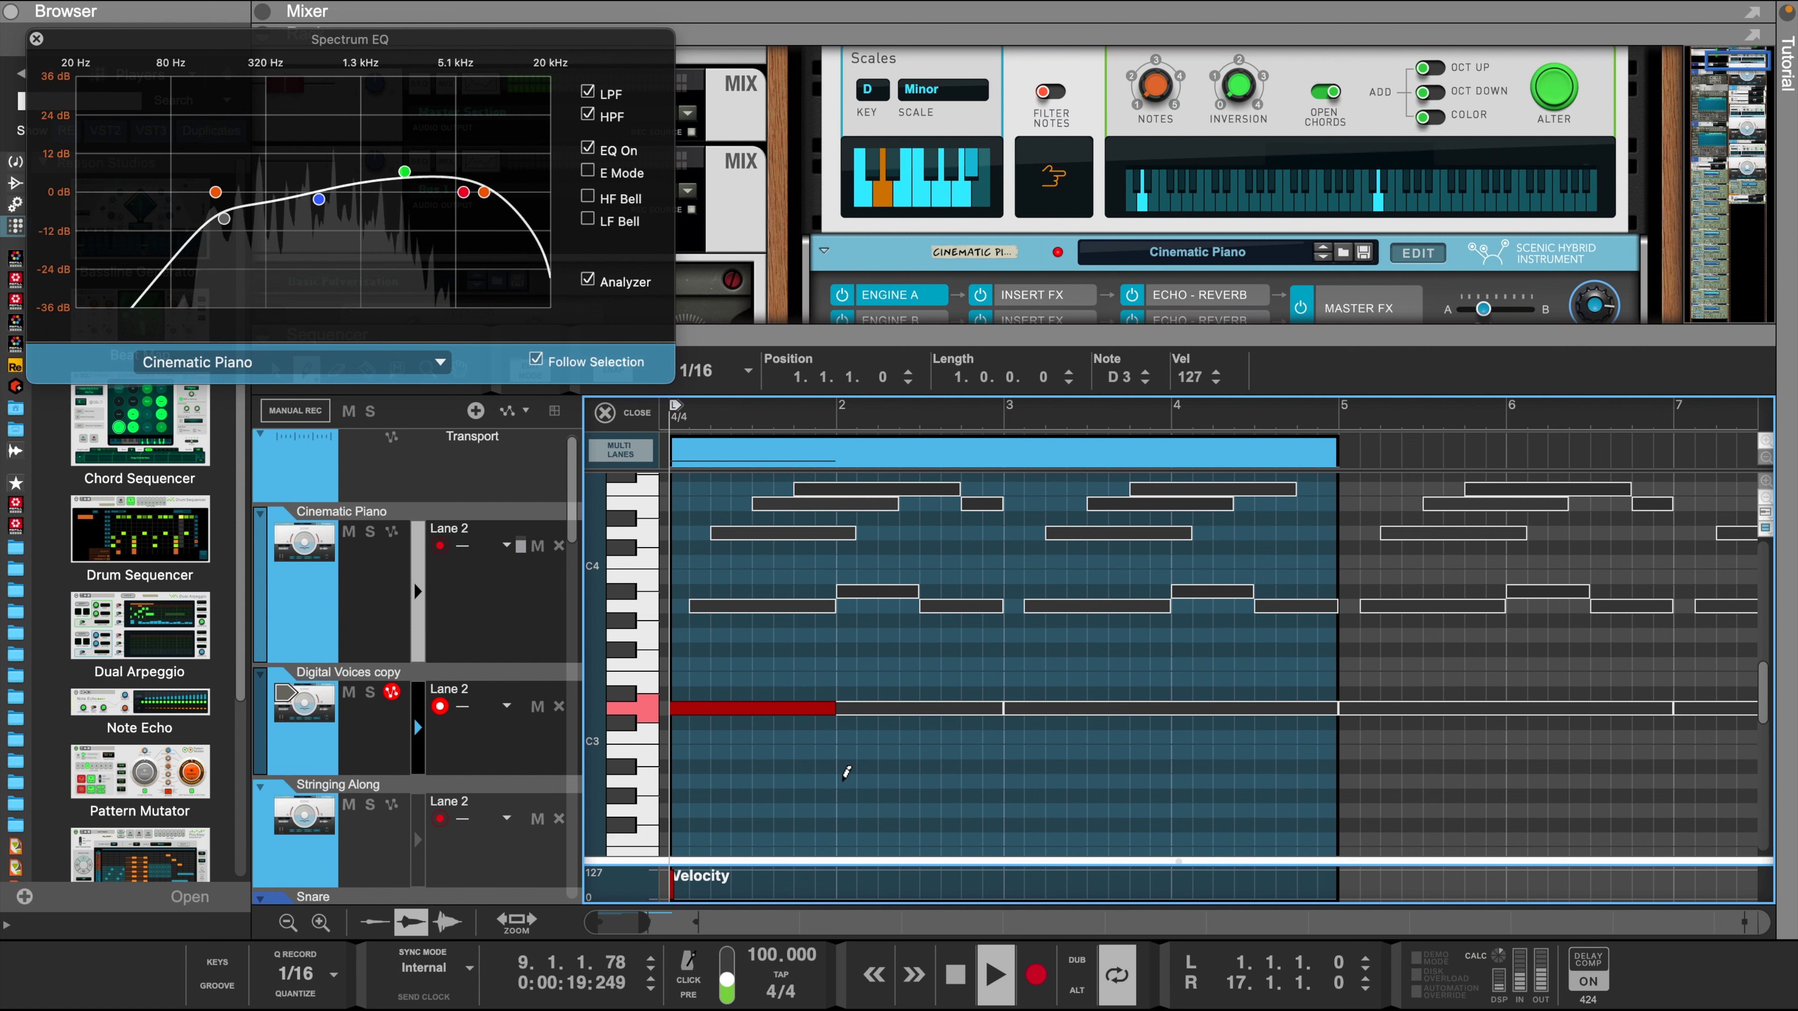
- Draw half-bar notes A2 at 2.1.1 and A#2 at 2.3.1 in the Digital Voices clip and set their velocities to 127
drag(844, 779, 891, 779)
key(space)
key(space)
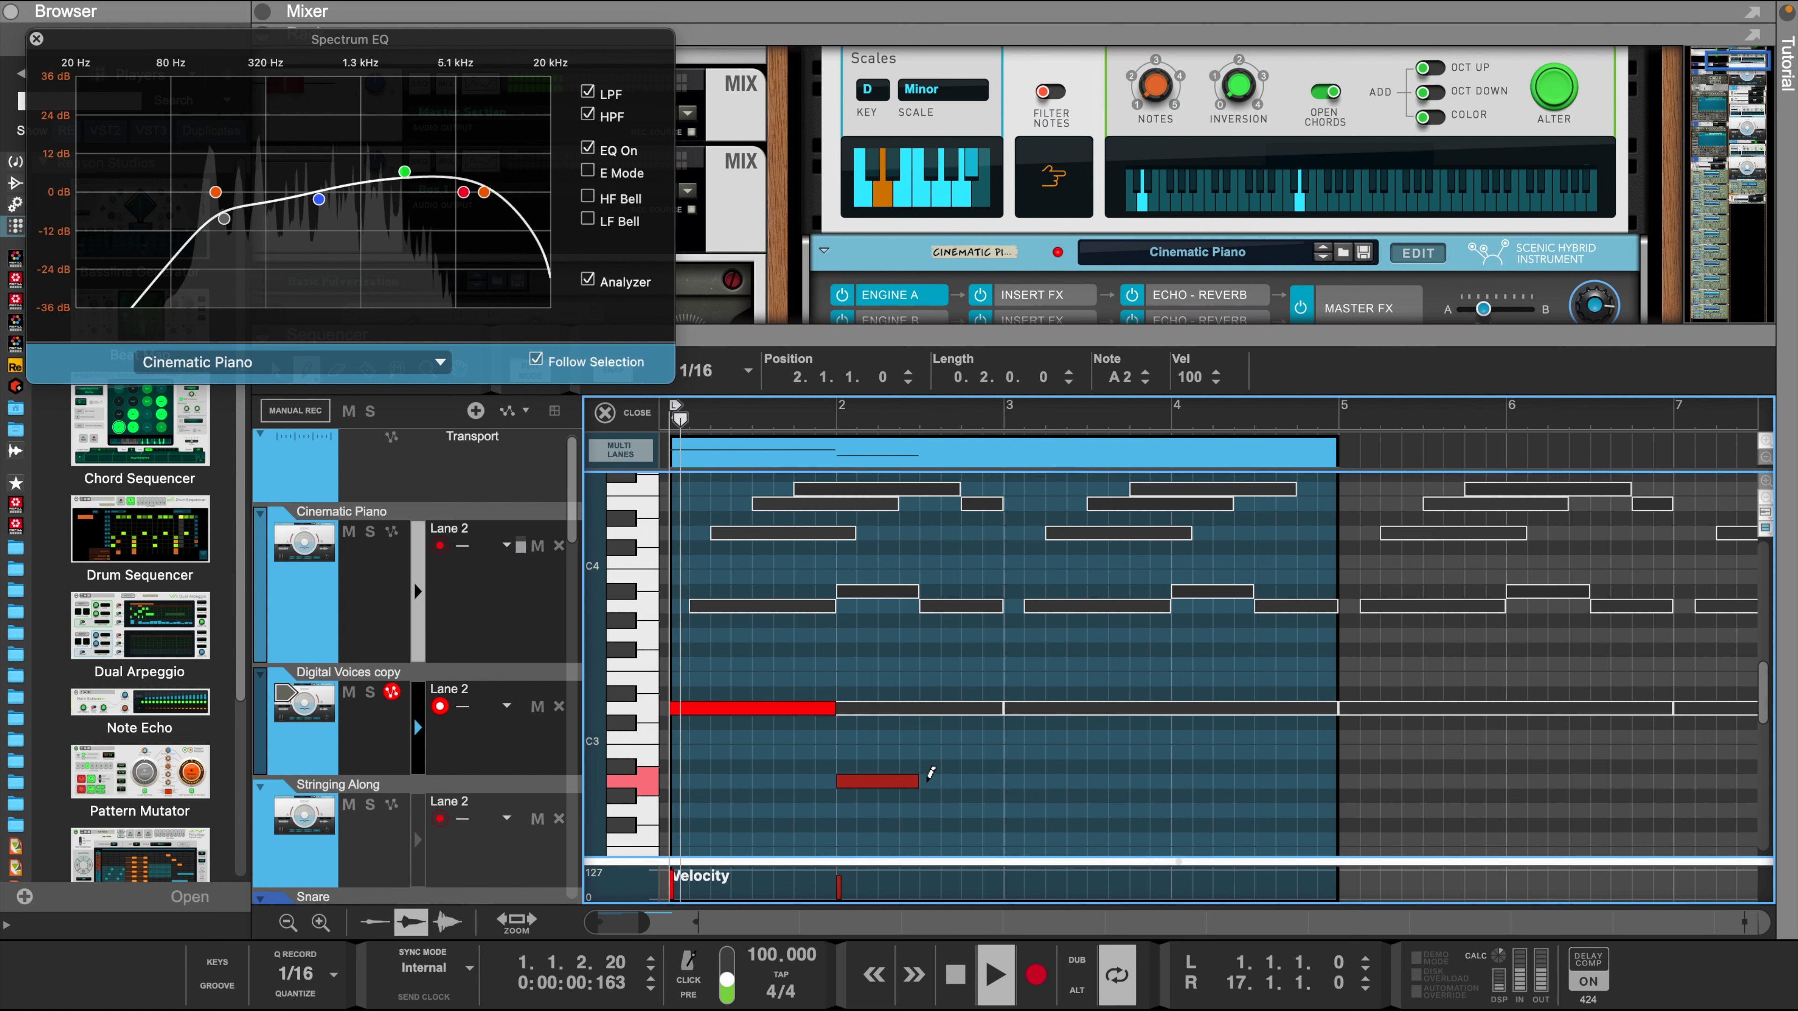
drag(923, 767, 1005, 758)
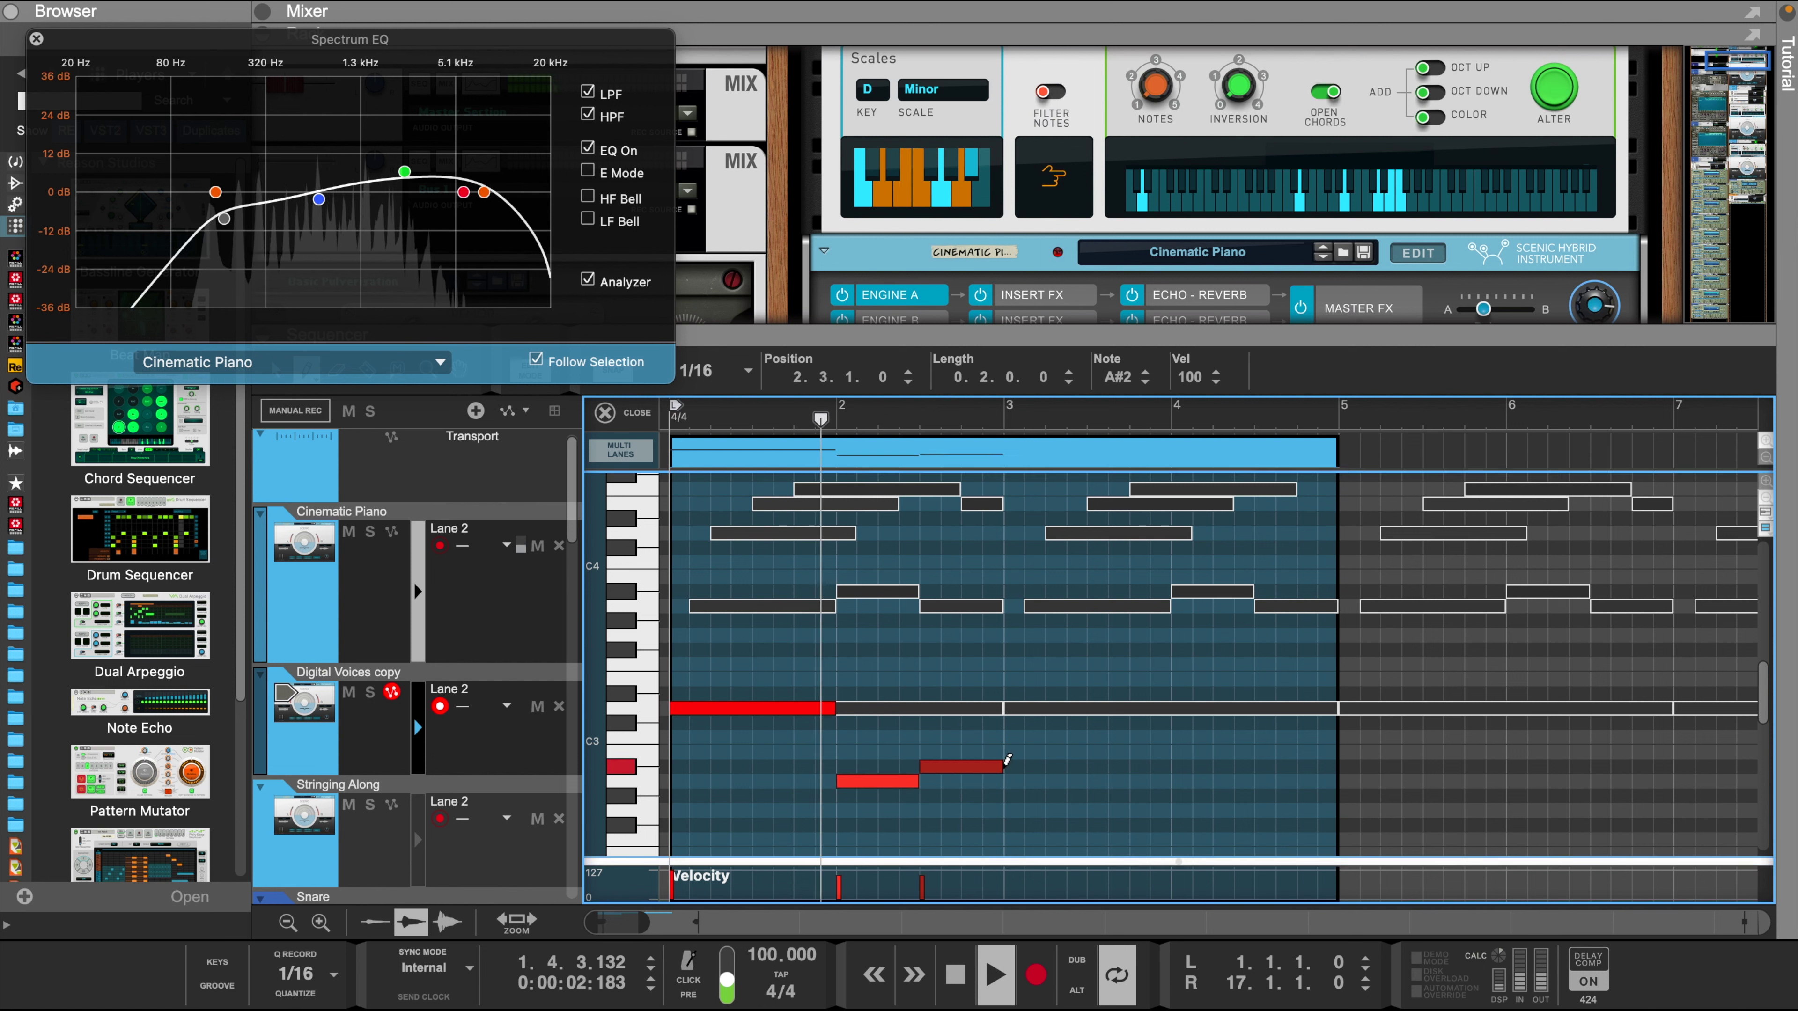
drag(948, 872, 824, 869)
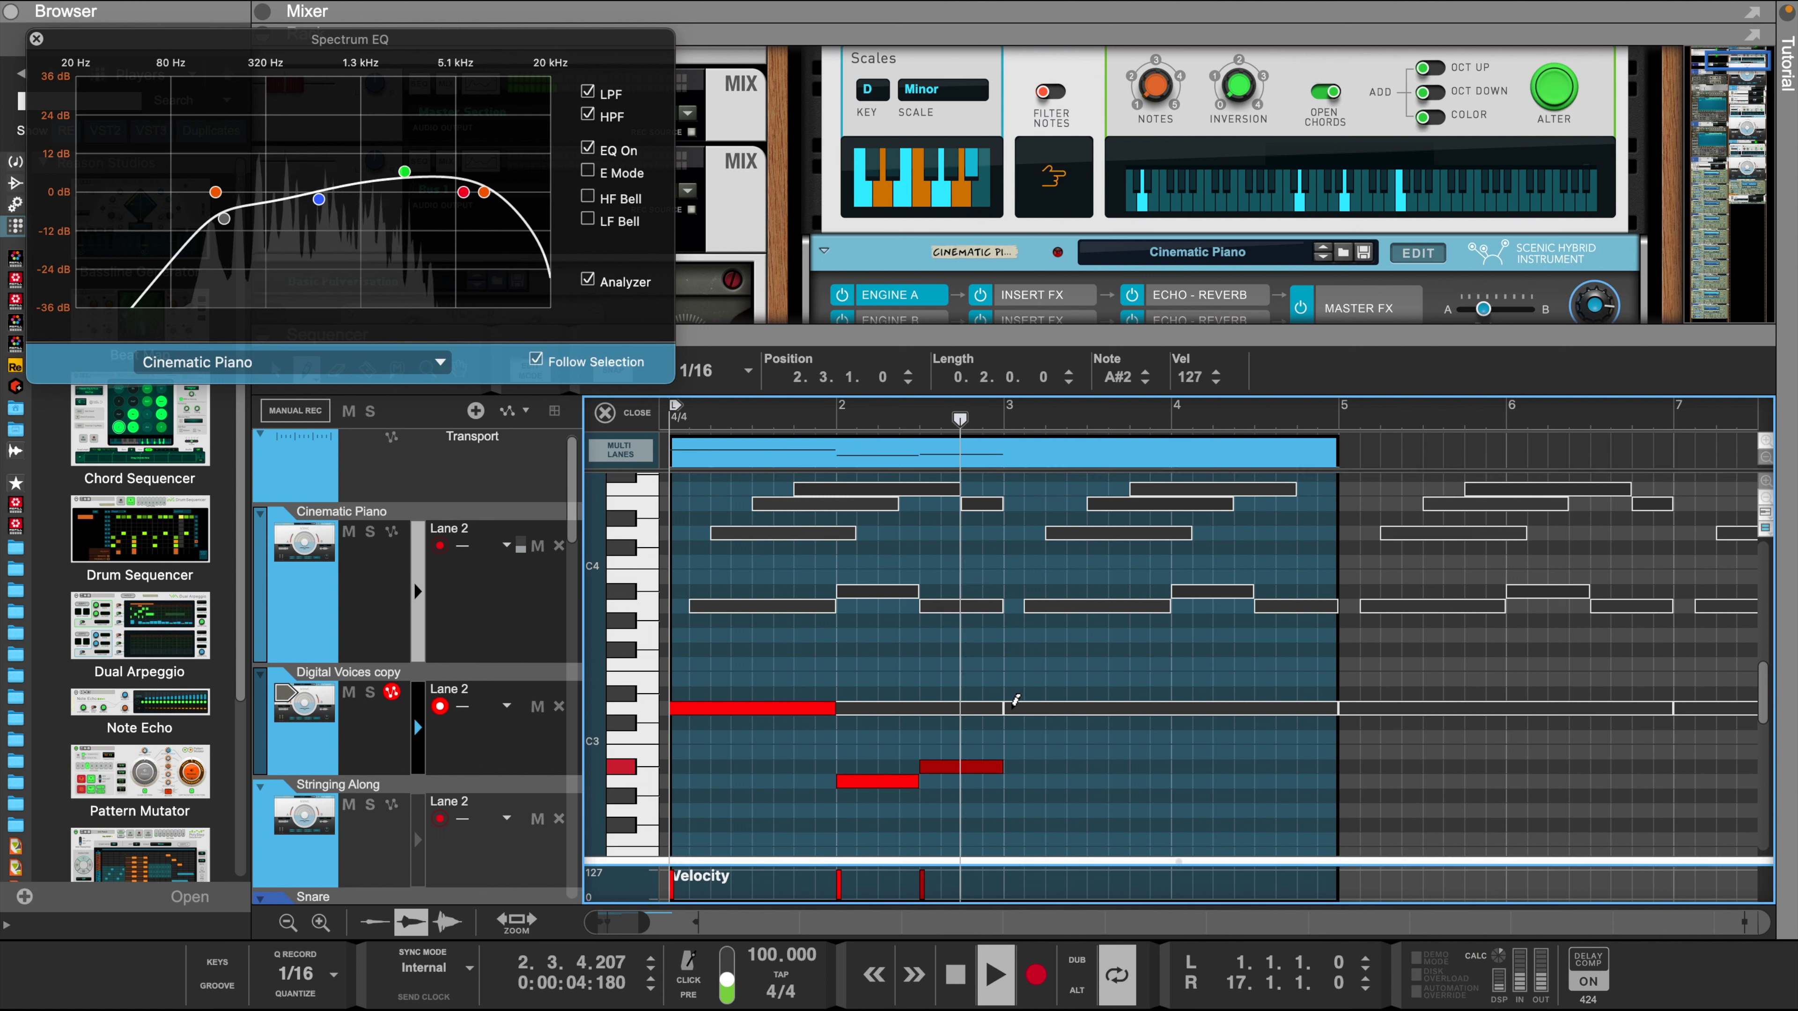
- Add a one-bar D3 at 3.1.1 and half-bar A#3 and A3 notes in bar 4, raising their velocities to 127
drag(1016, 706, 1174, 703)
key(space)
key(space)
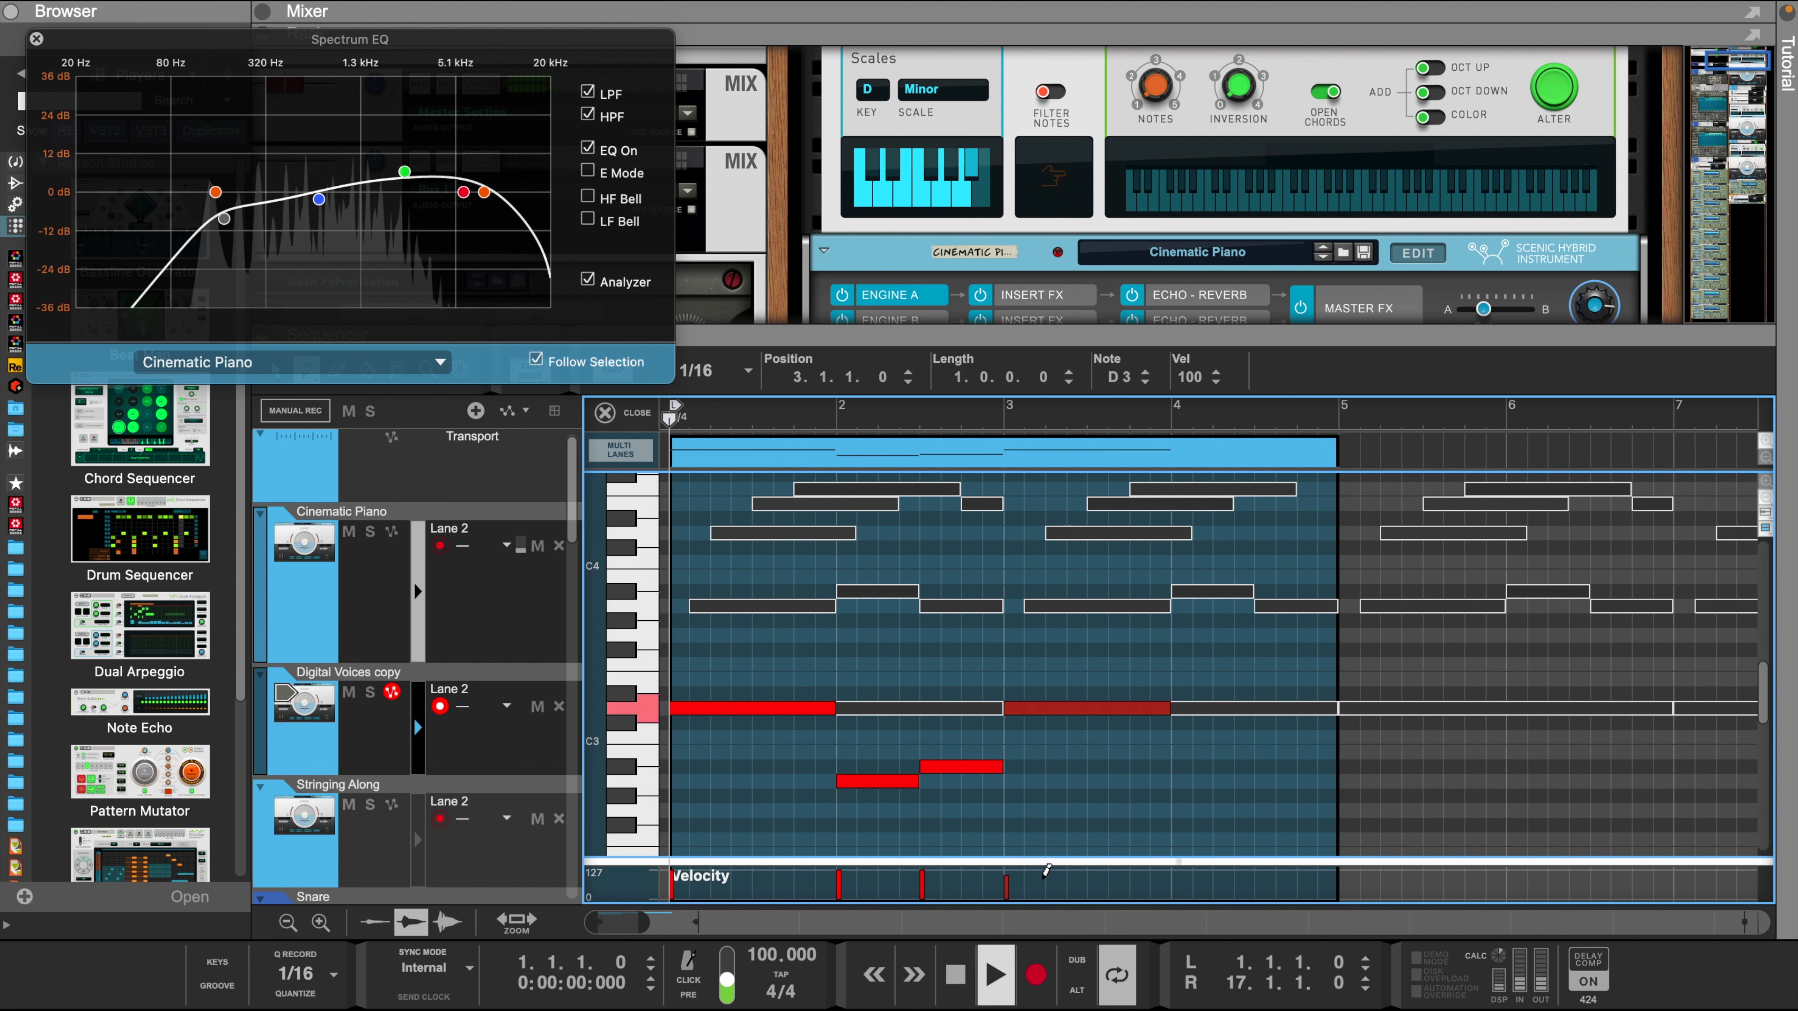
drag(1045, 871, 994, 869)
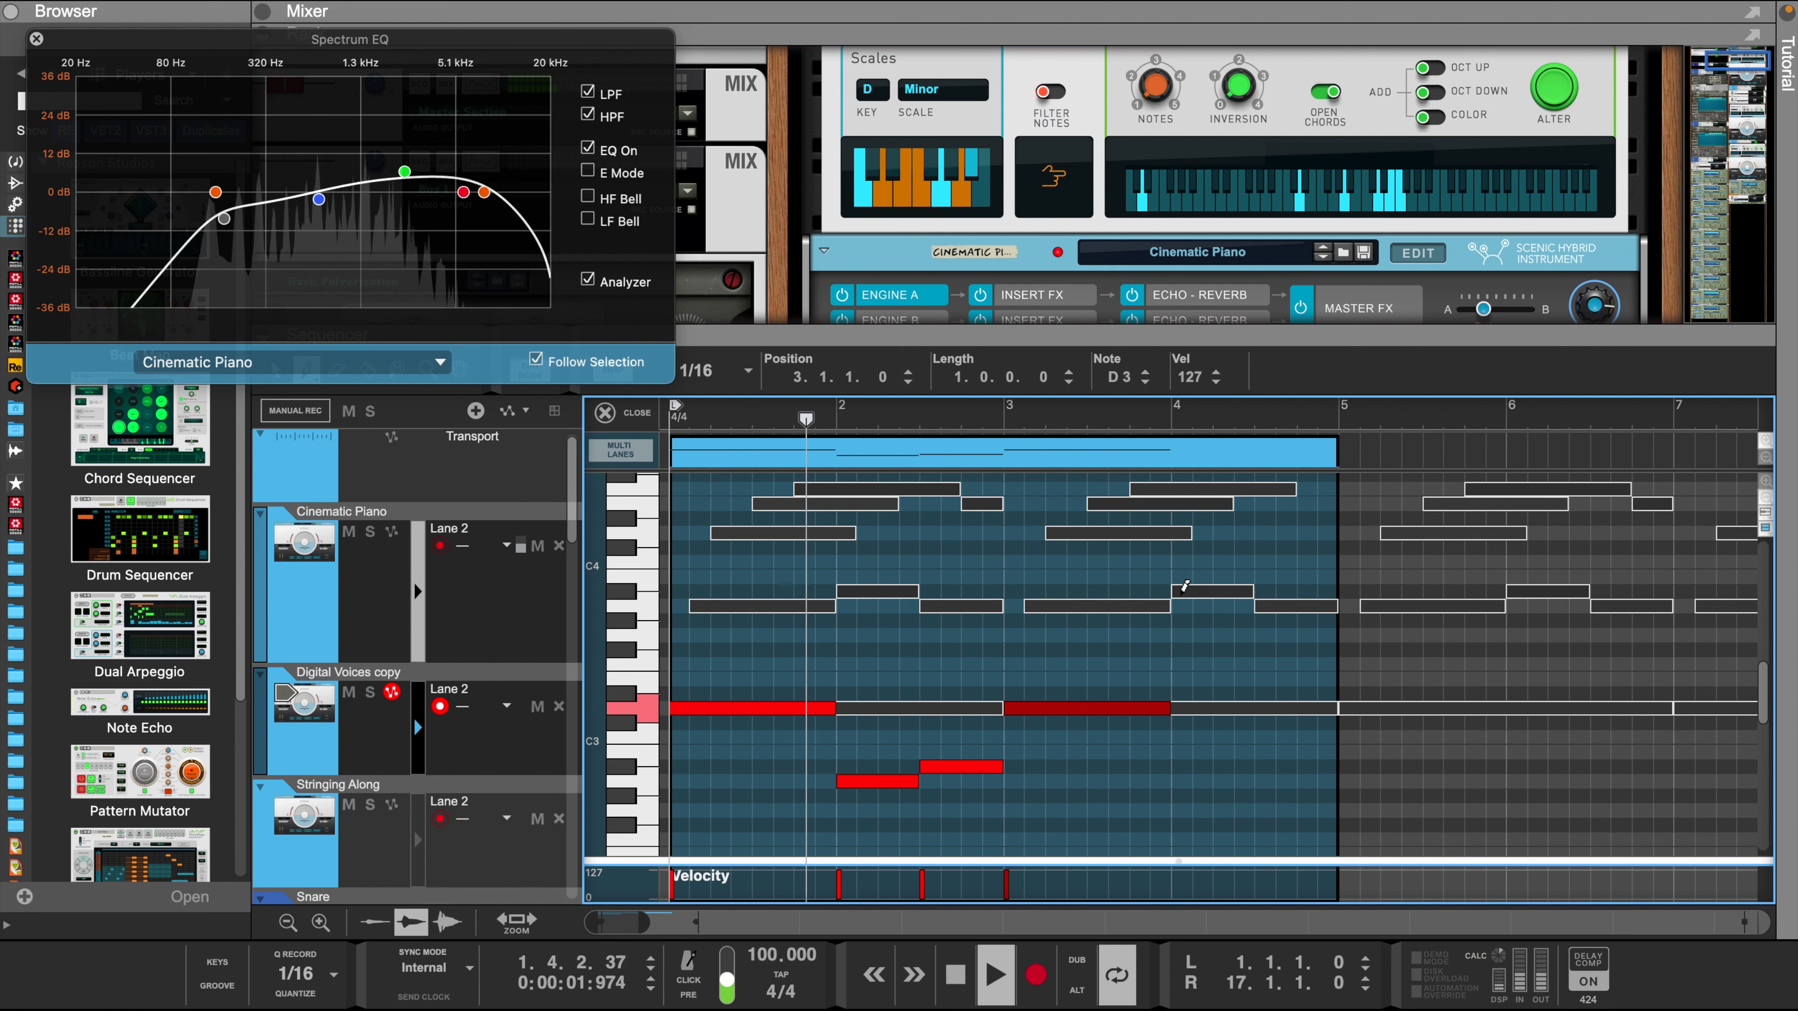
drag(1177, 591, 1335, 605)
drag(1282, 888, 1246, 825)
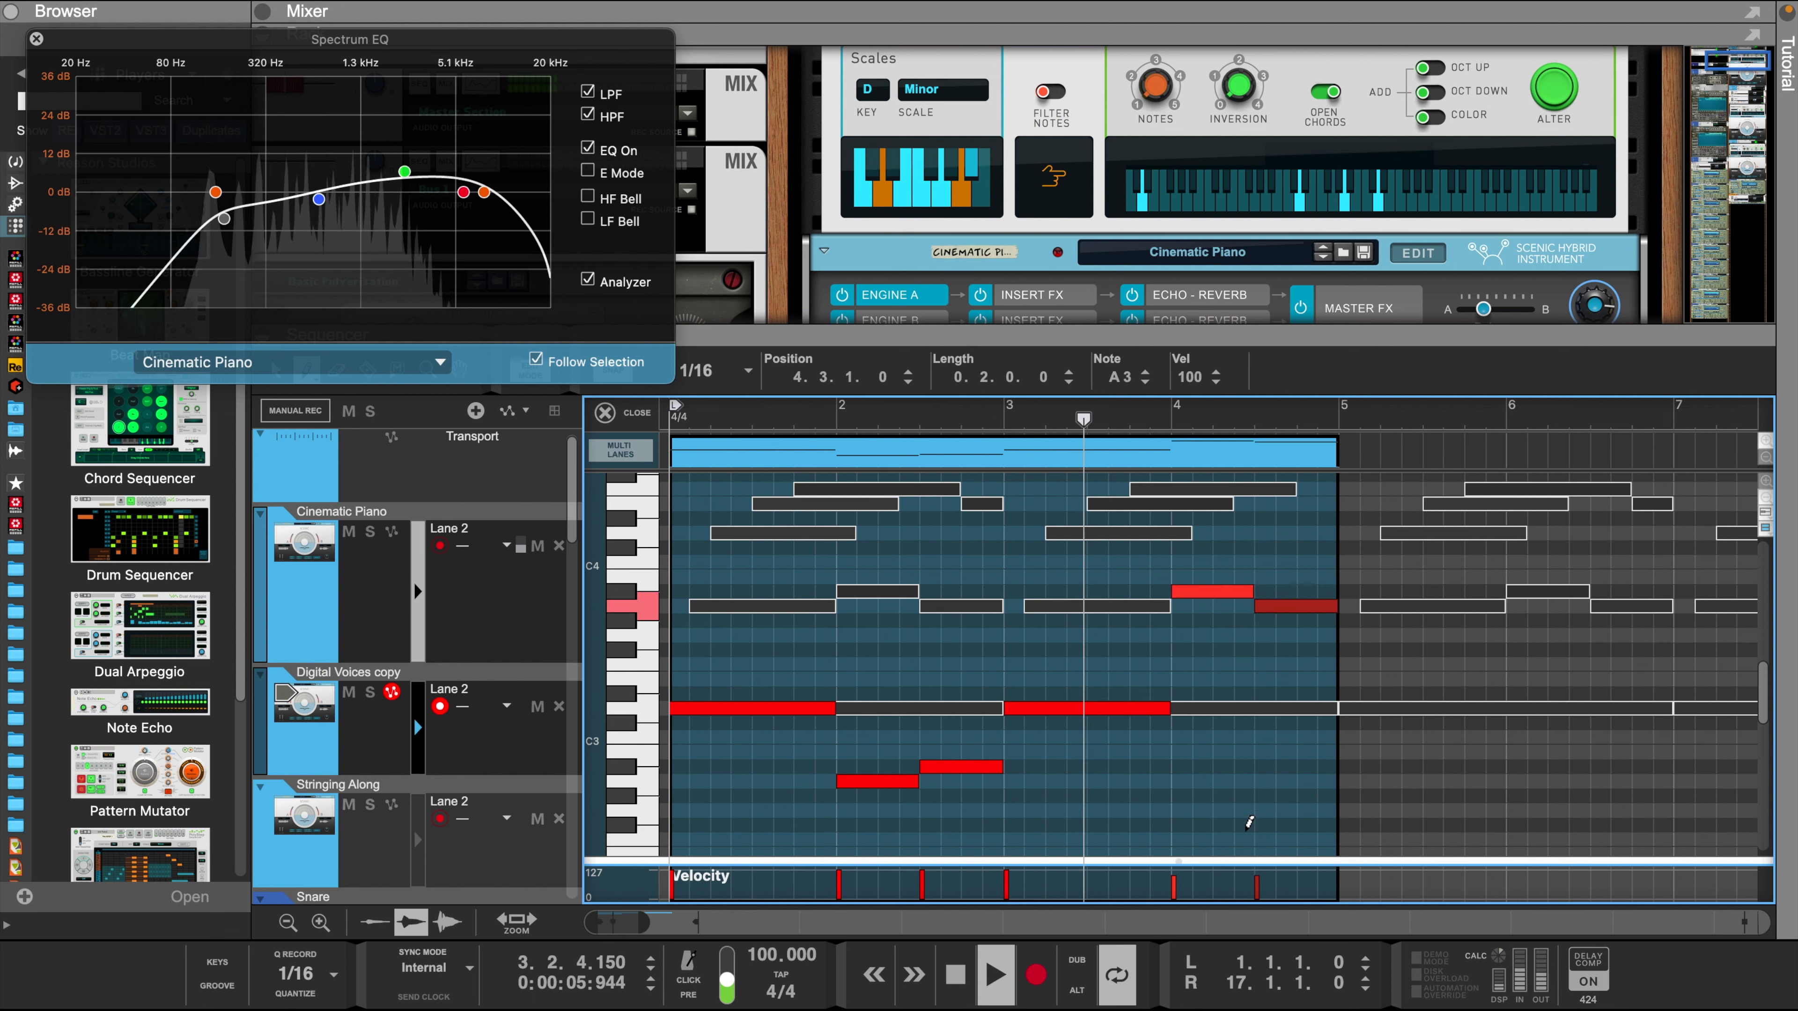
- Duplicate the Digital Voices clip into bars 5–8 and leave note editing
click(928, 454)
key(ctrl+d)
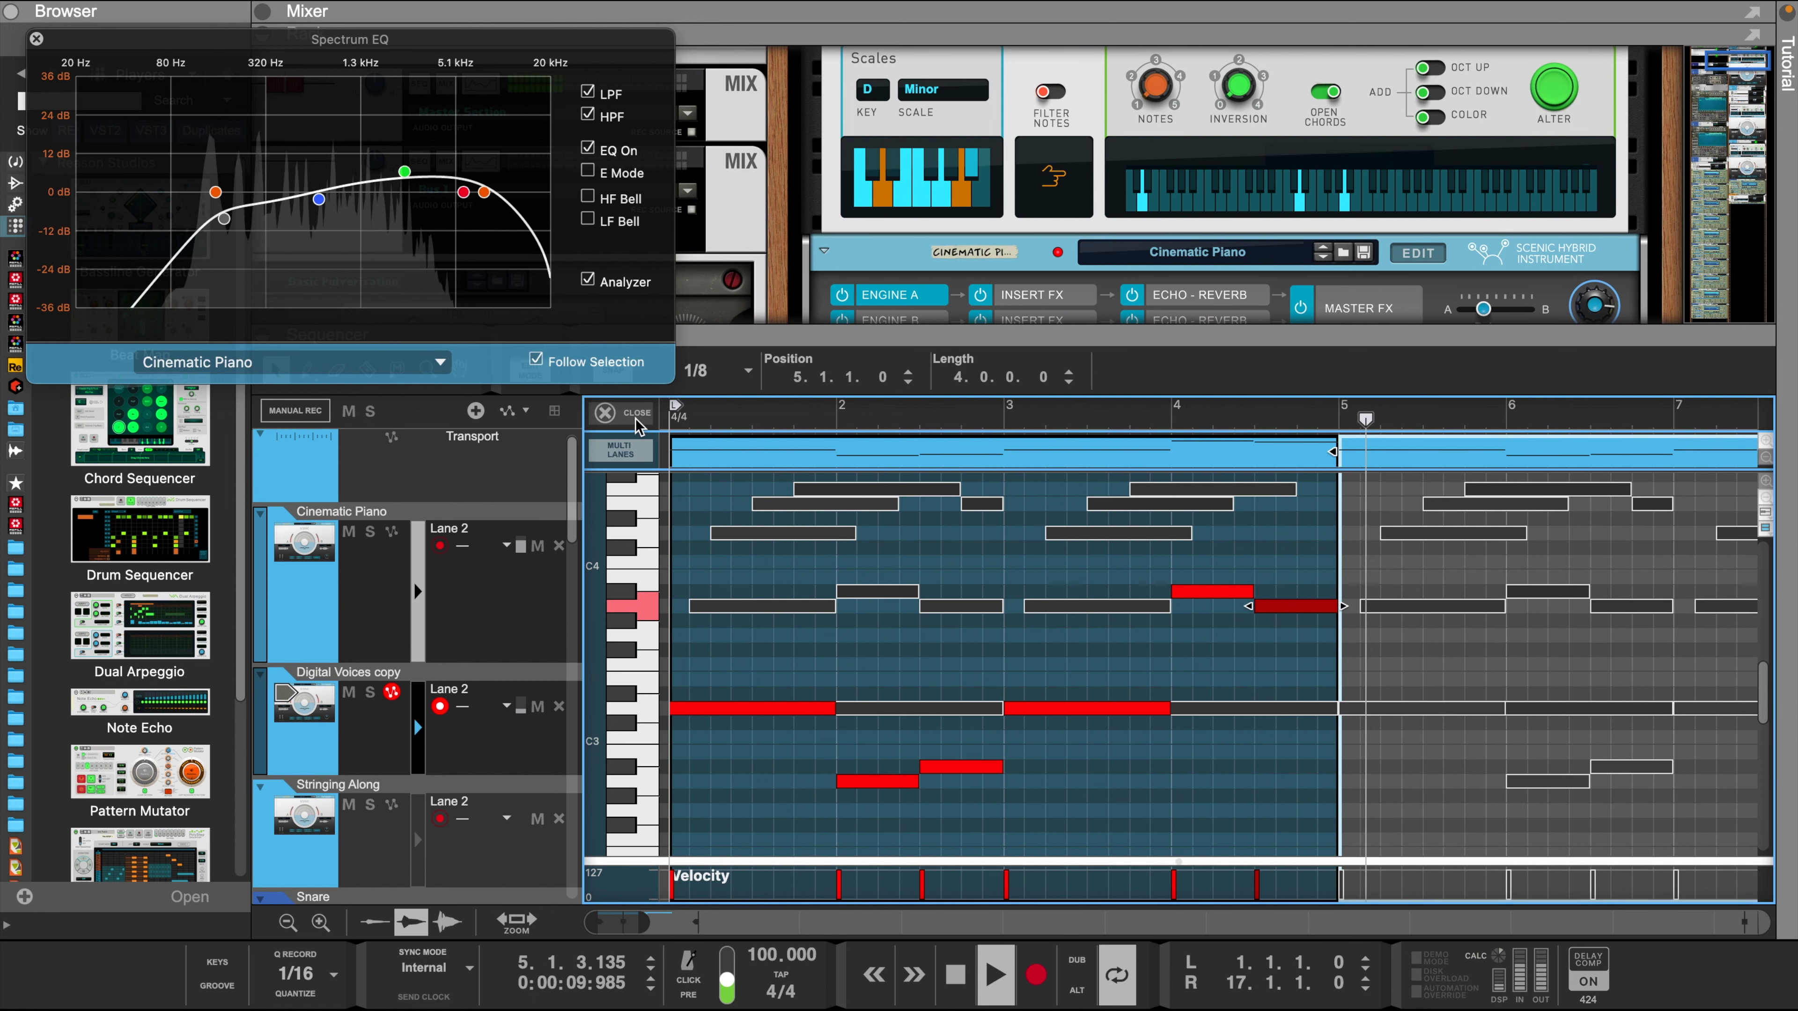
click(605, 413)
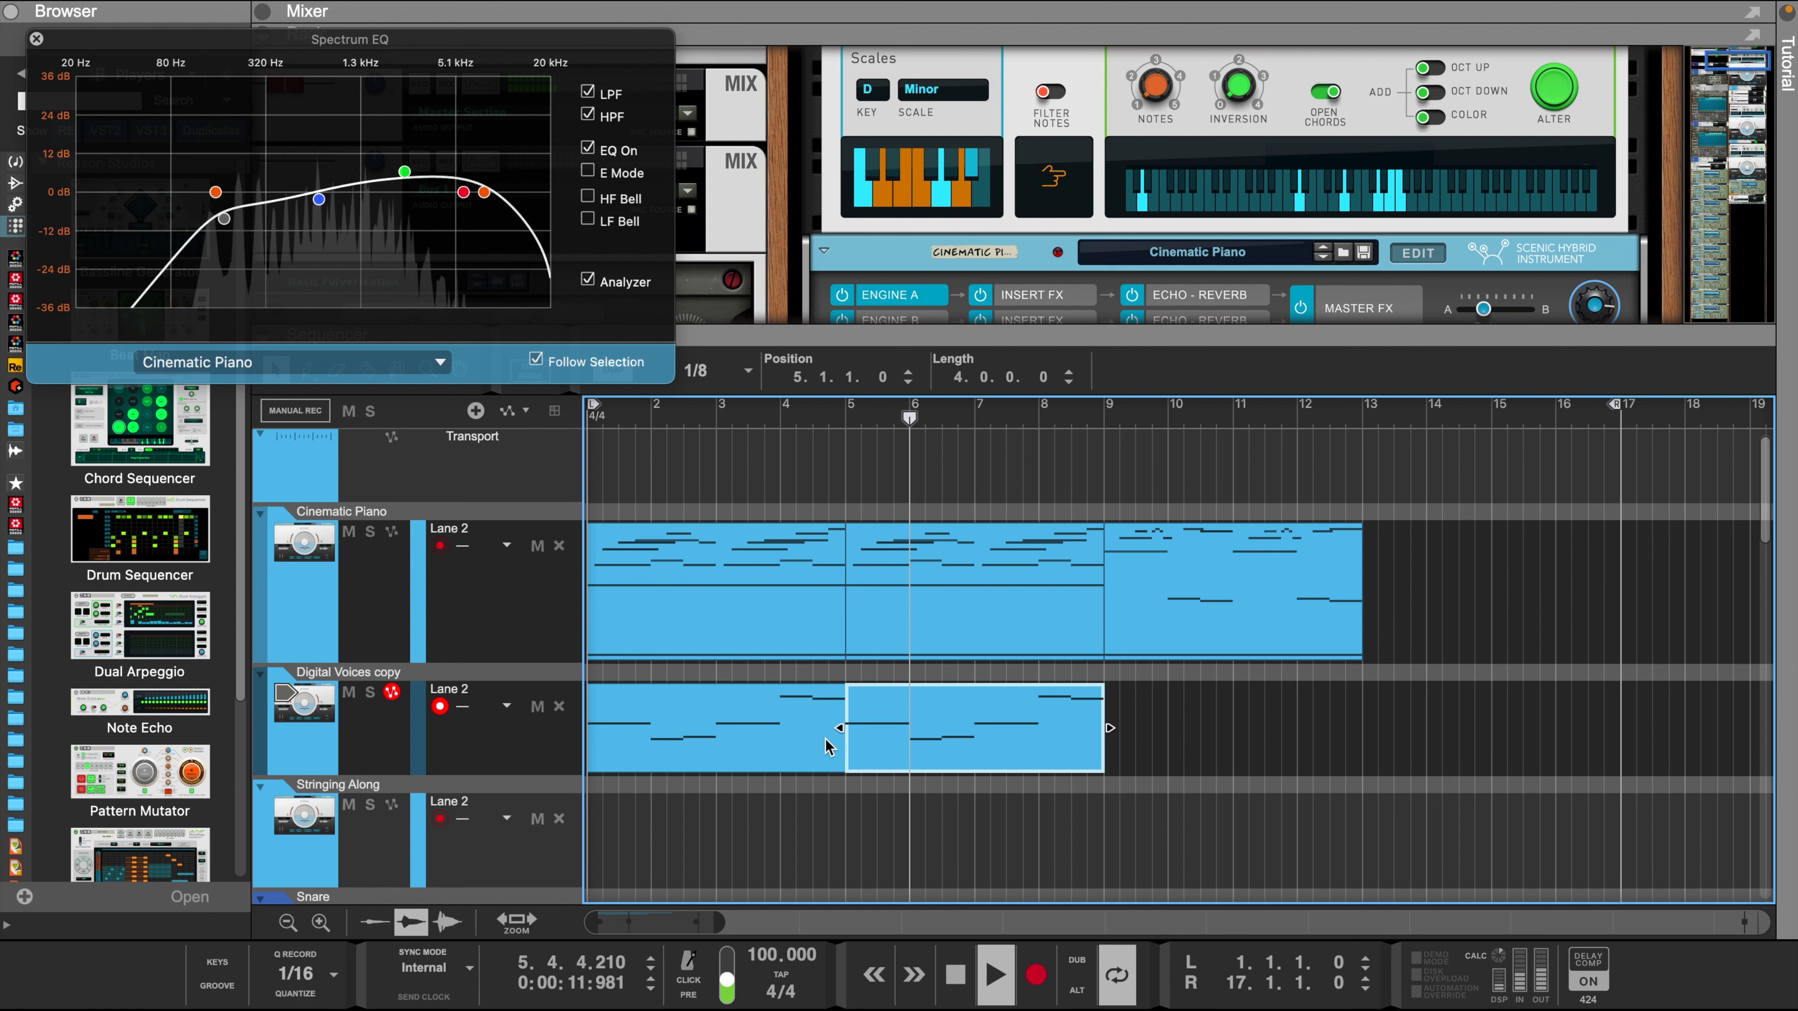
- Copy both Digital Voices clips onto the Stringing Along track at bars 1 and 5, and replay the arrangement from the start
drag(707, 755, 703, 818)
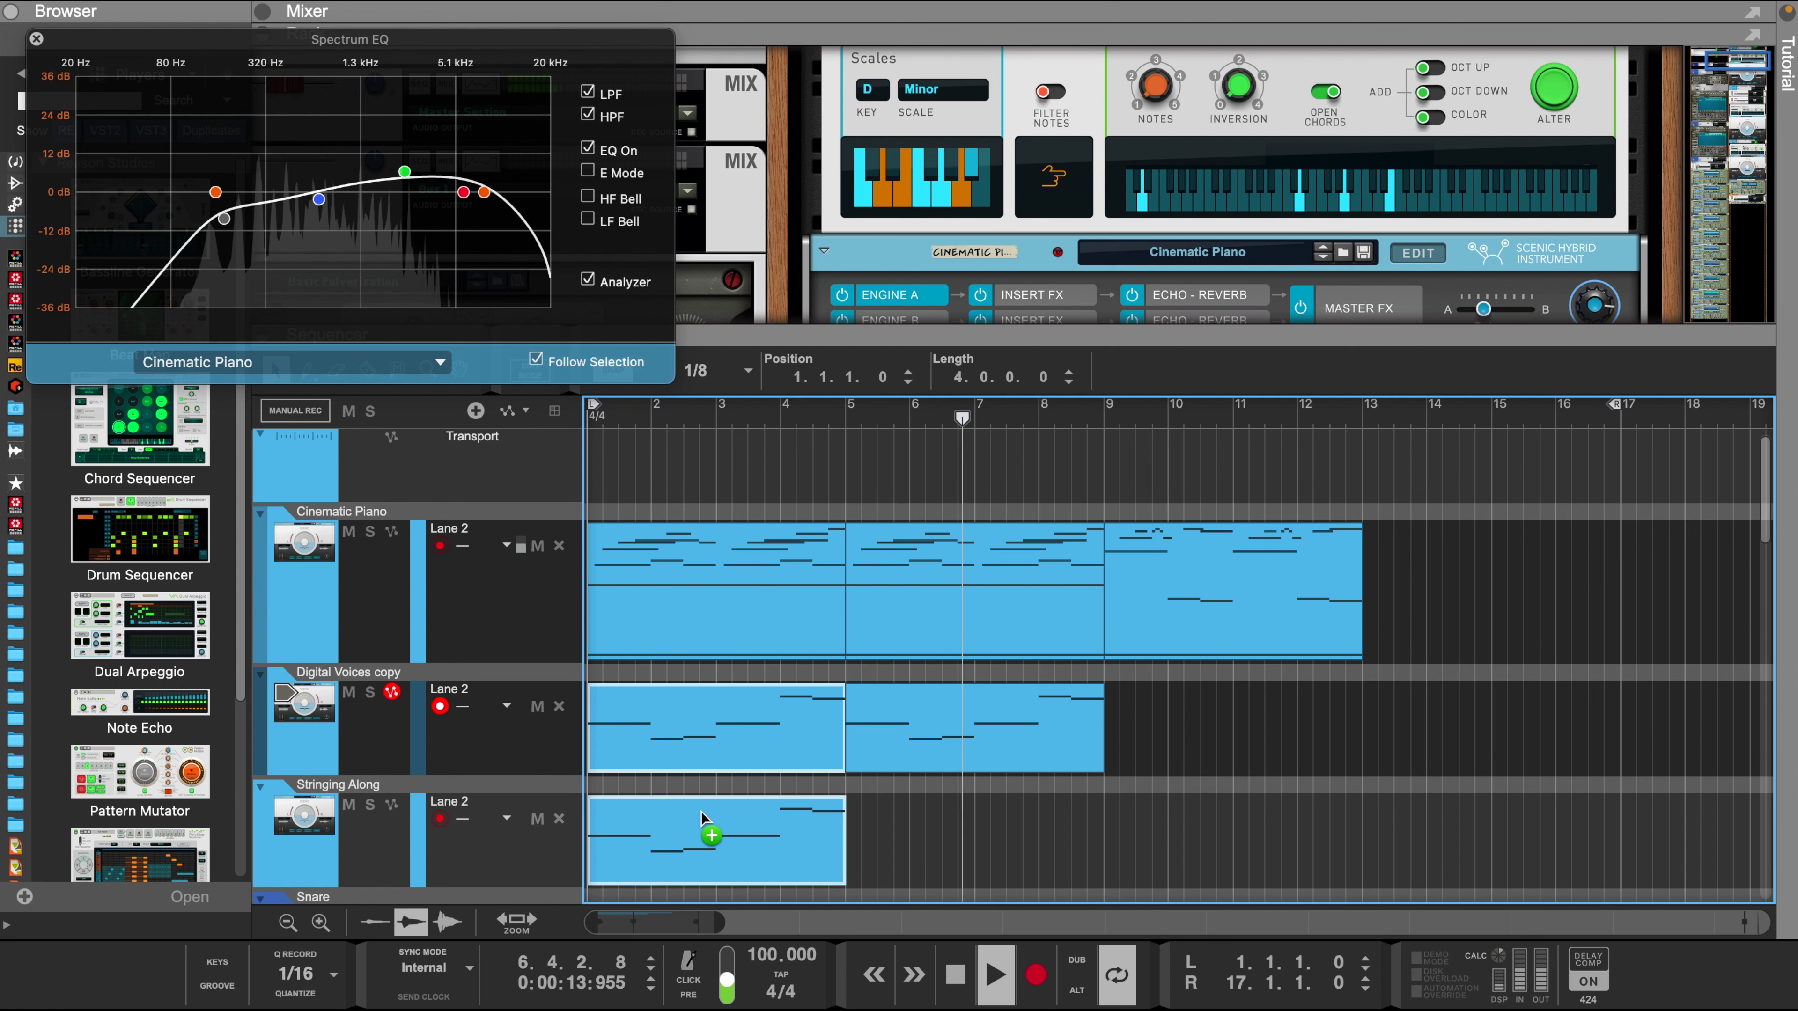
drag(923, 735, 920, 808)
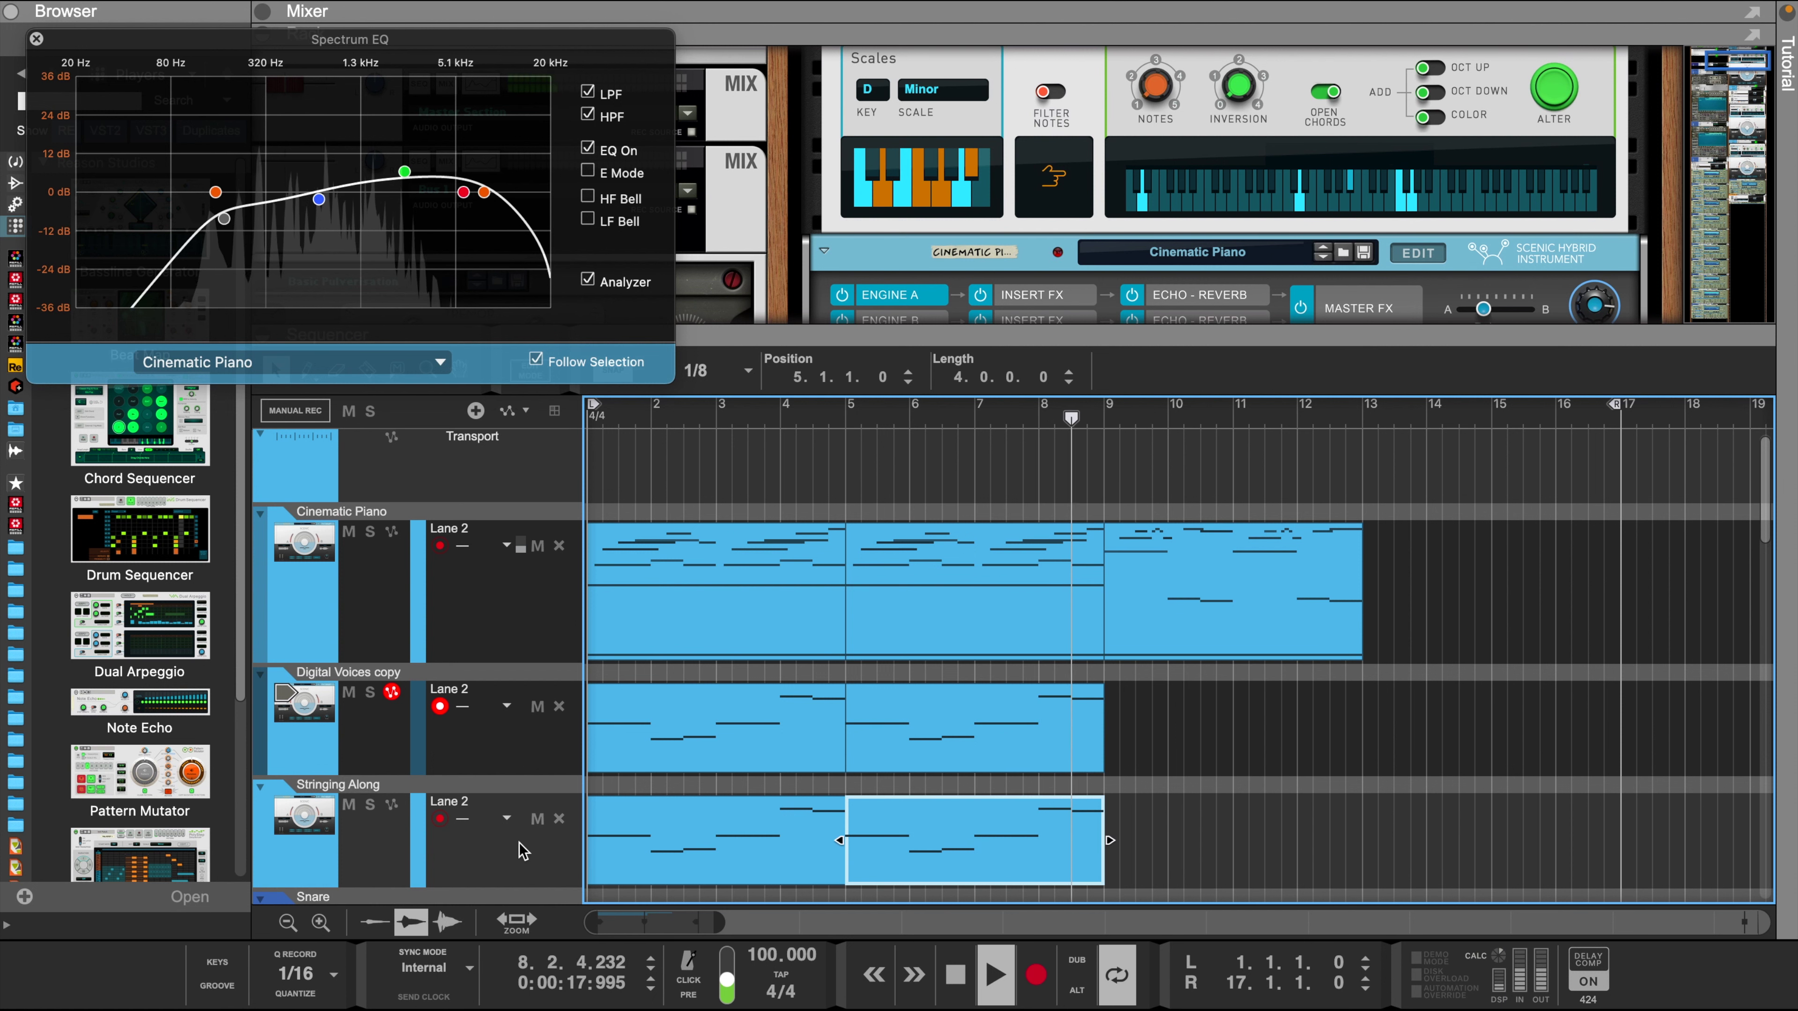
key(space)
key(space)
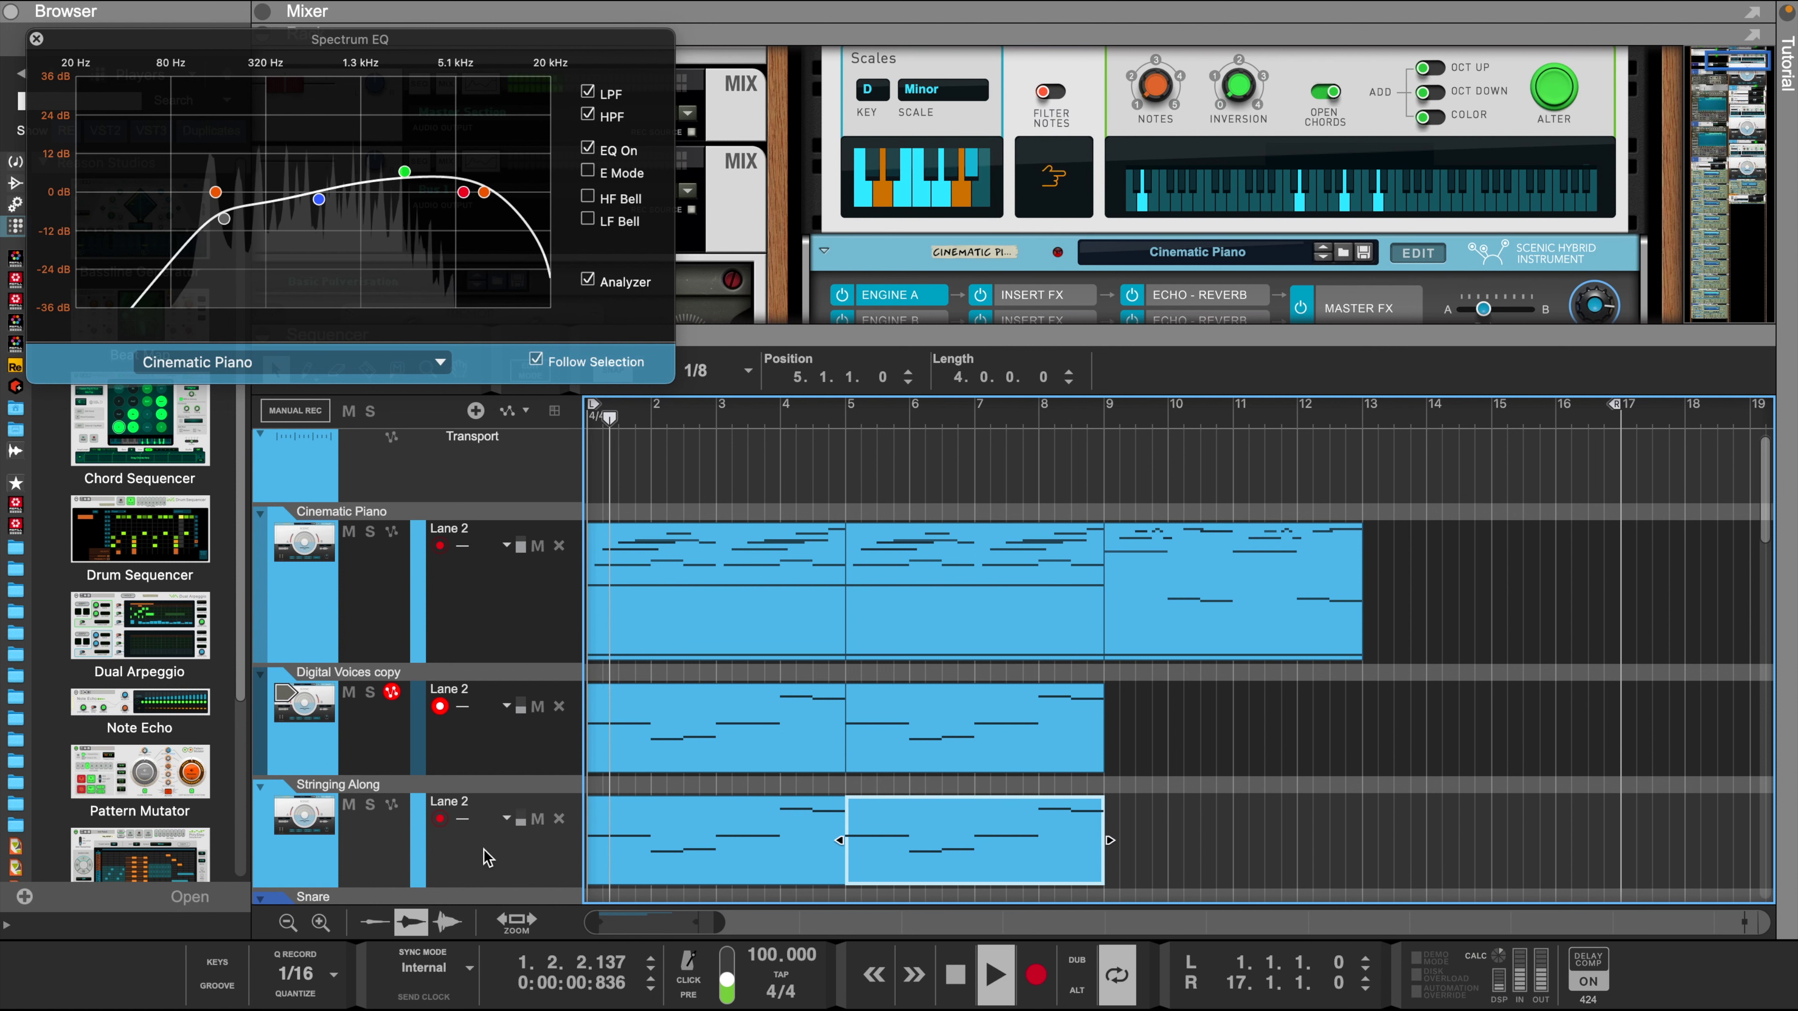
- Select the Stringing Along track and duplicate the second-melody Cinematic Piano clip into bars 13–16
click(484, 857)
scroll(1358, 149, up, 2)
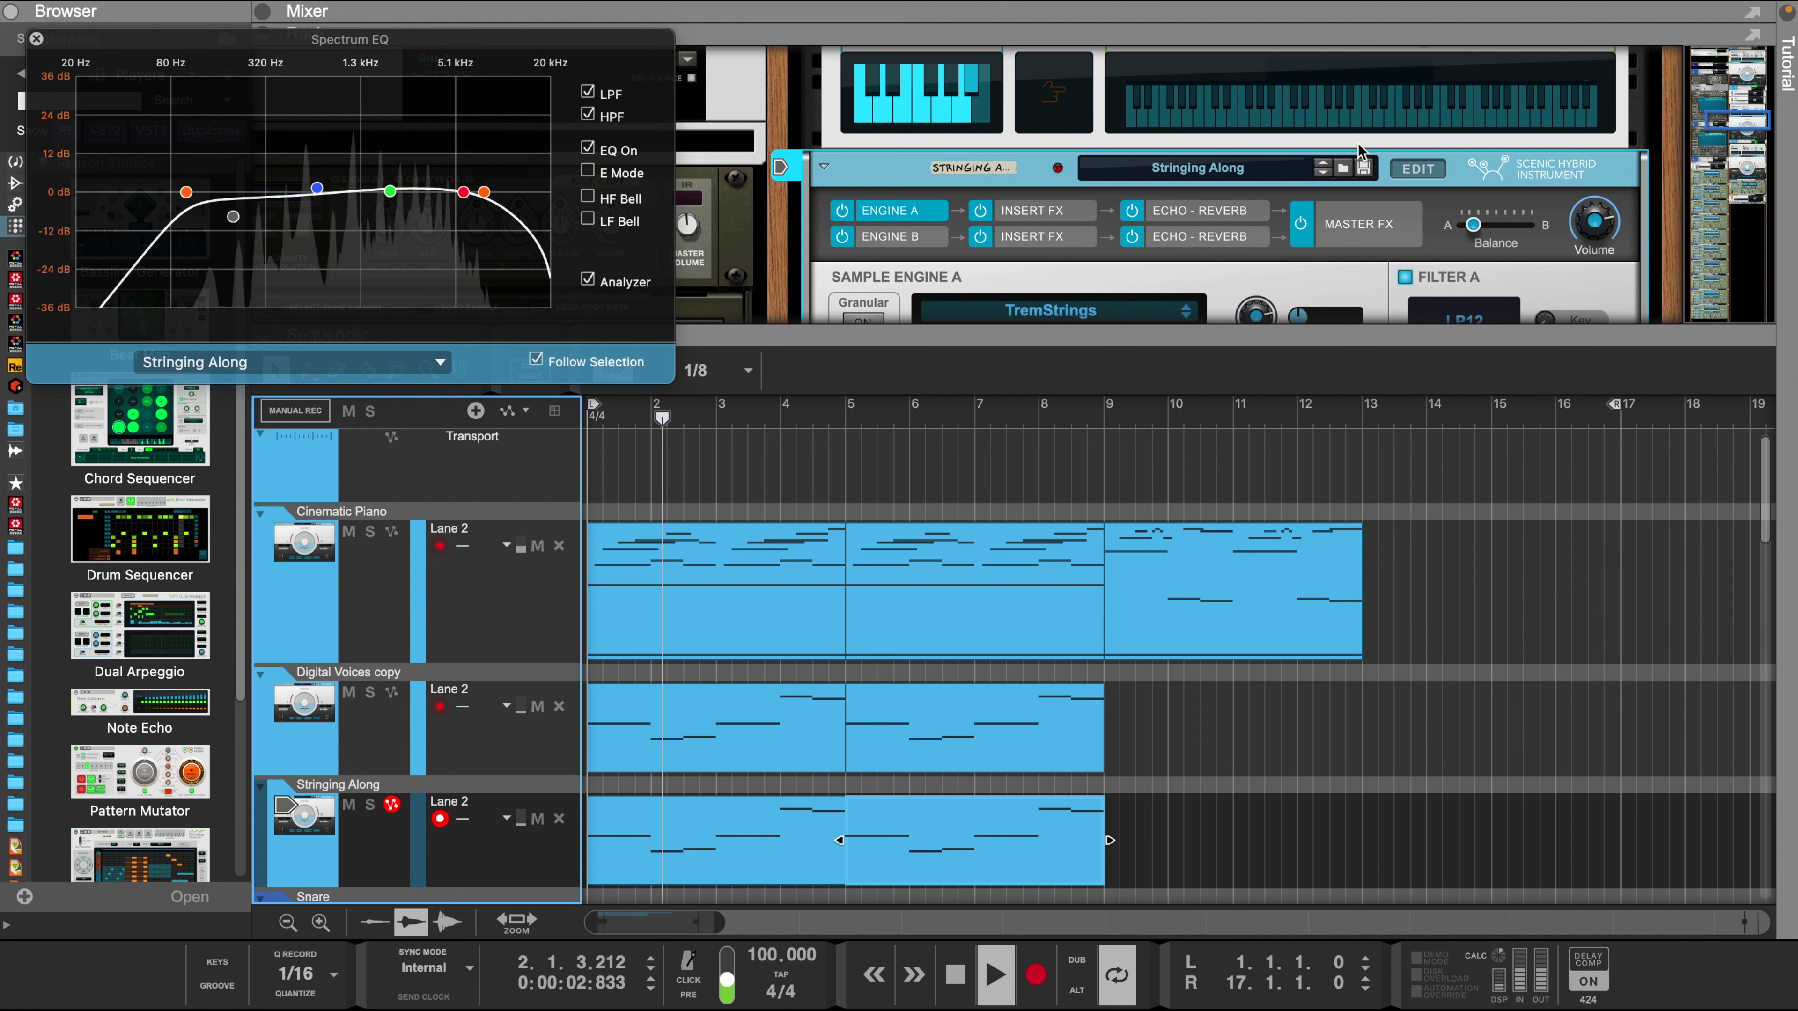
click(1249, 637)
key(super+d)
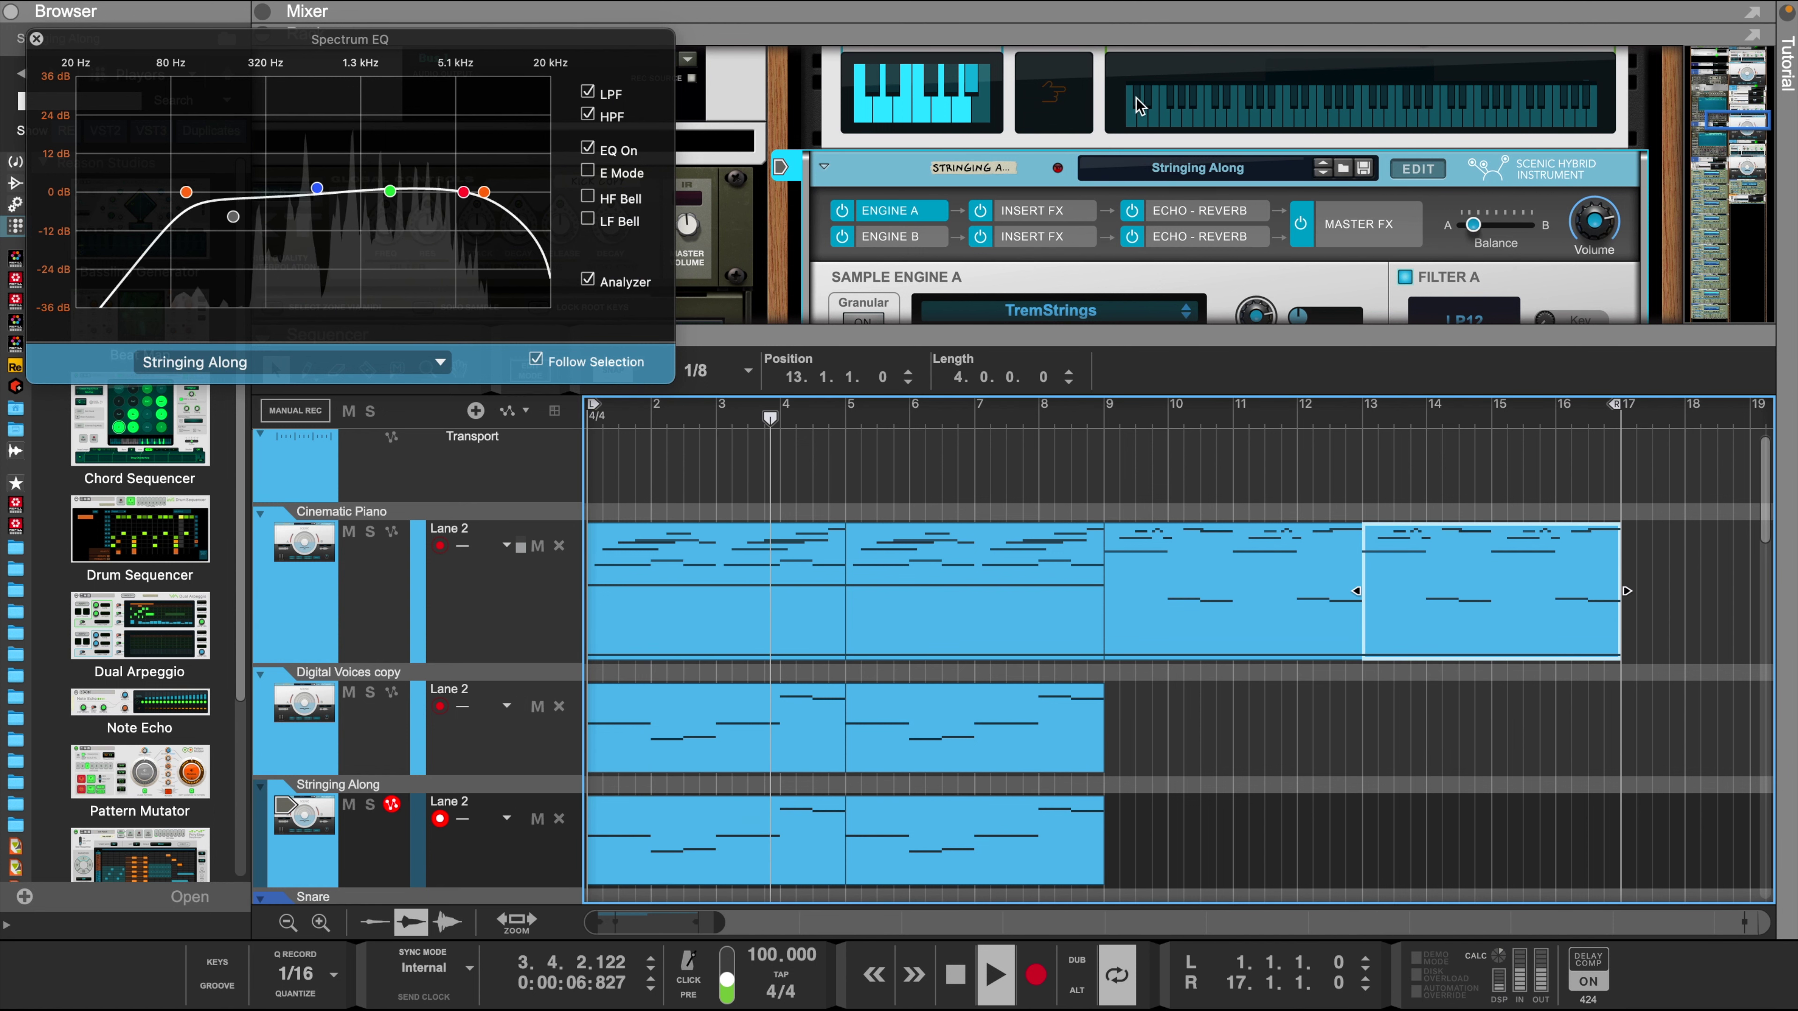
- Examine the mixer channels of the melodic instruments and show the Stringing Along device in the rack
drag(1167, 36, 1175, 368)
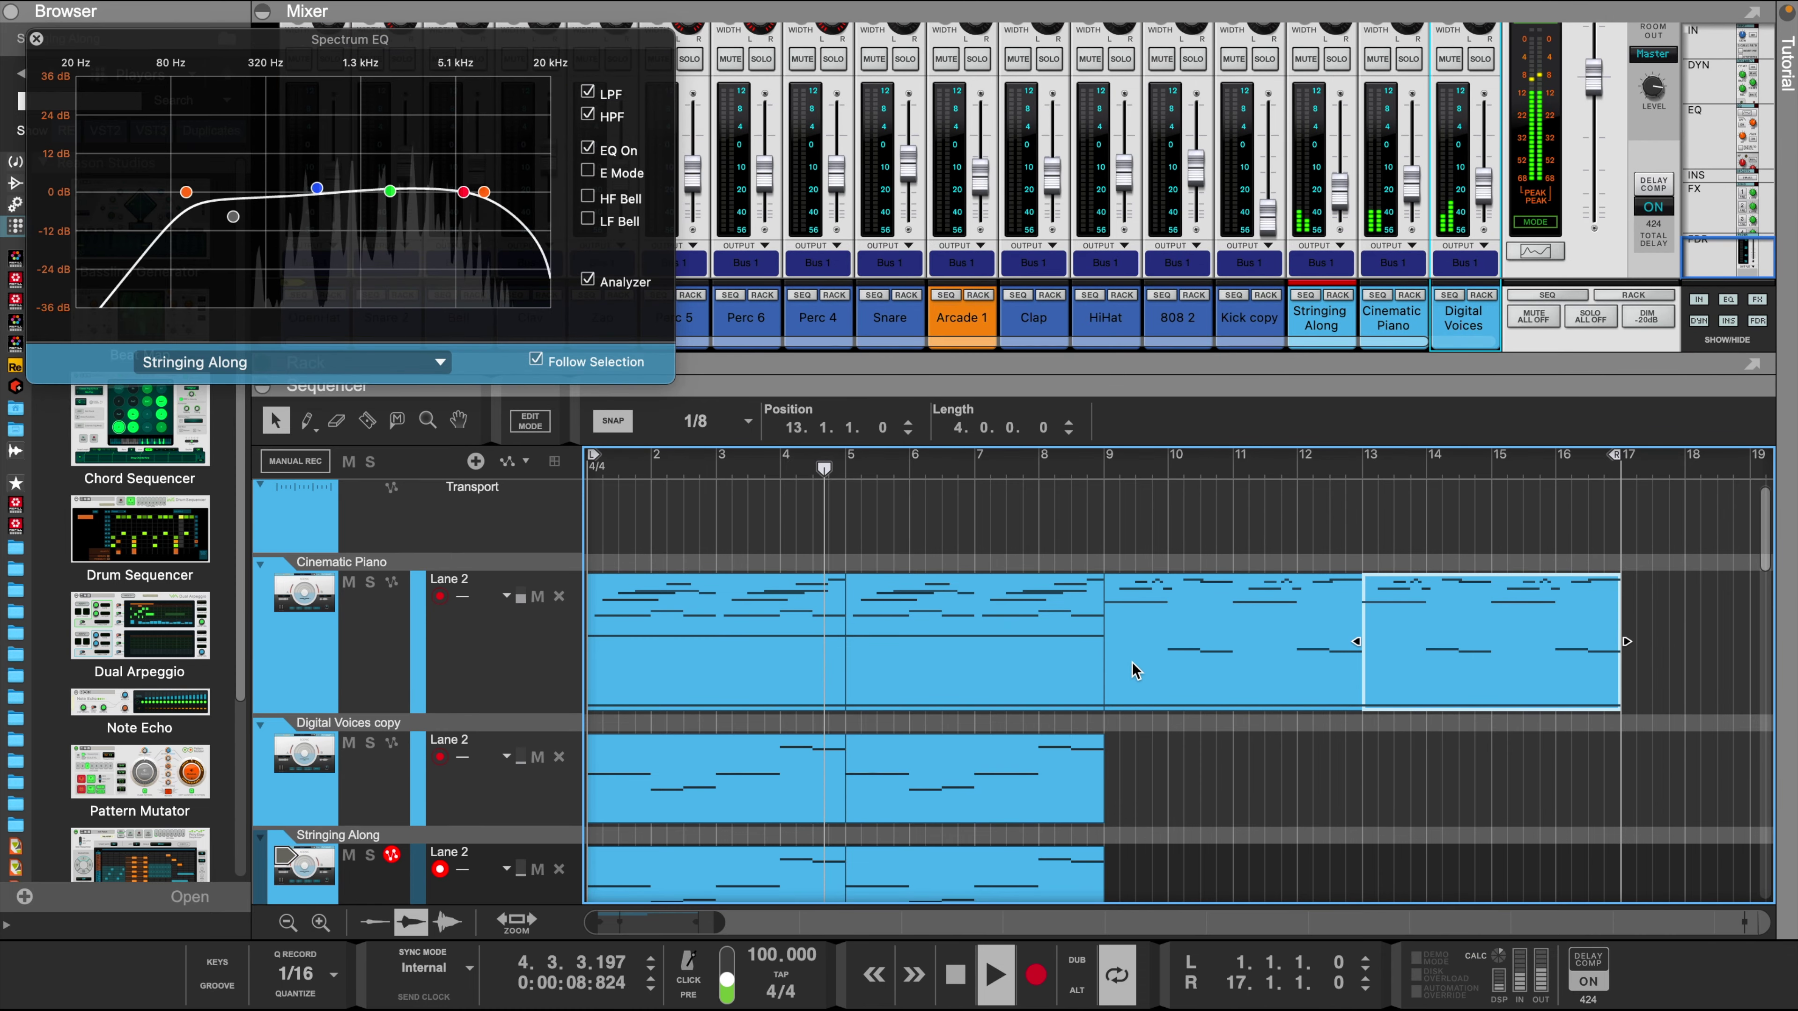
scroll(1138, 636, down, 2)
scroll(1414, 159, up, 2)
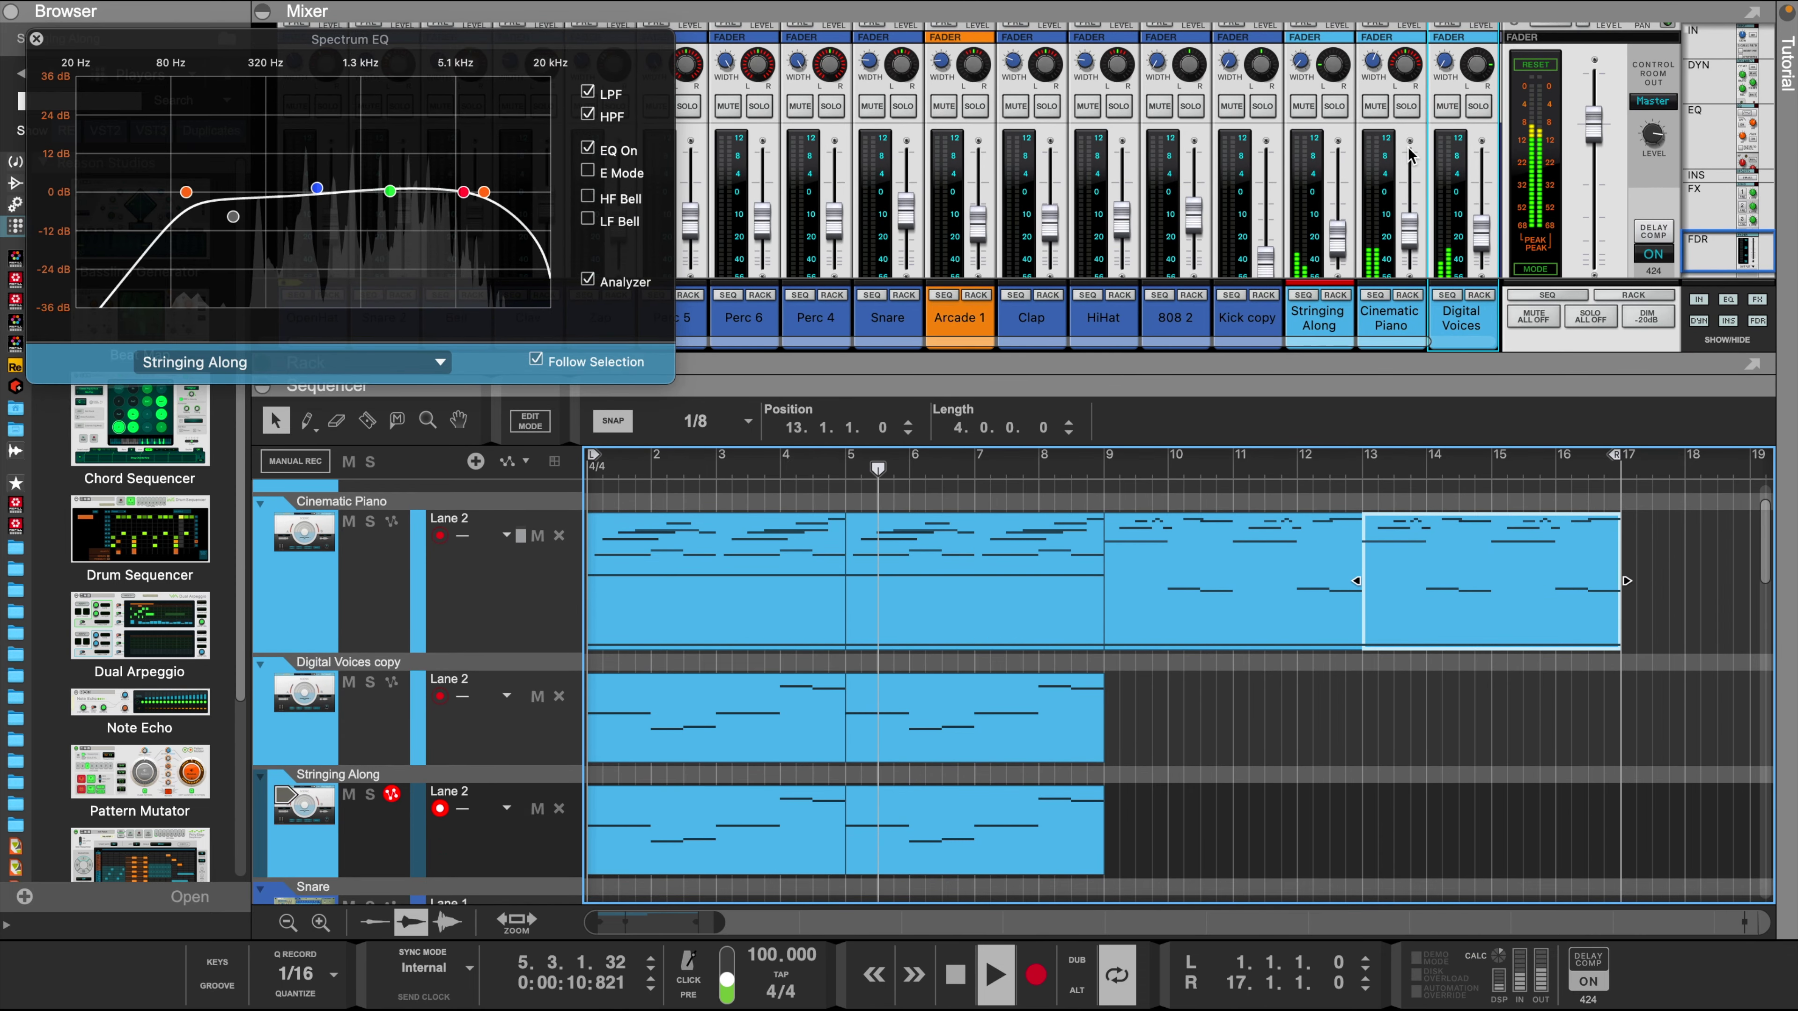
scroll(1387, 184, down, 1)
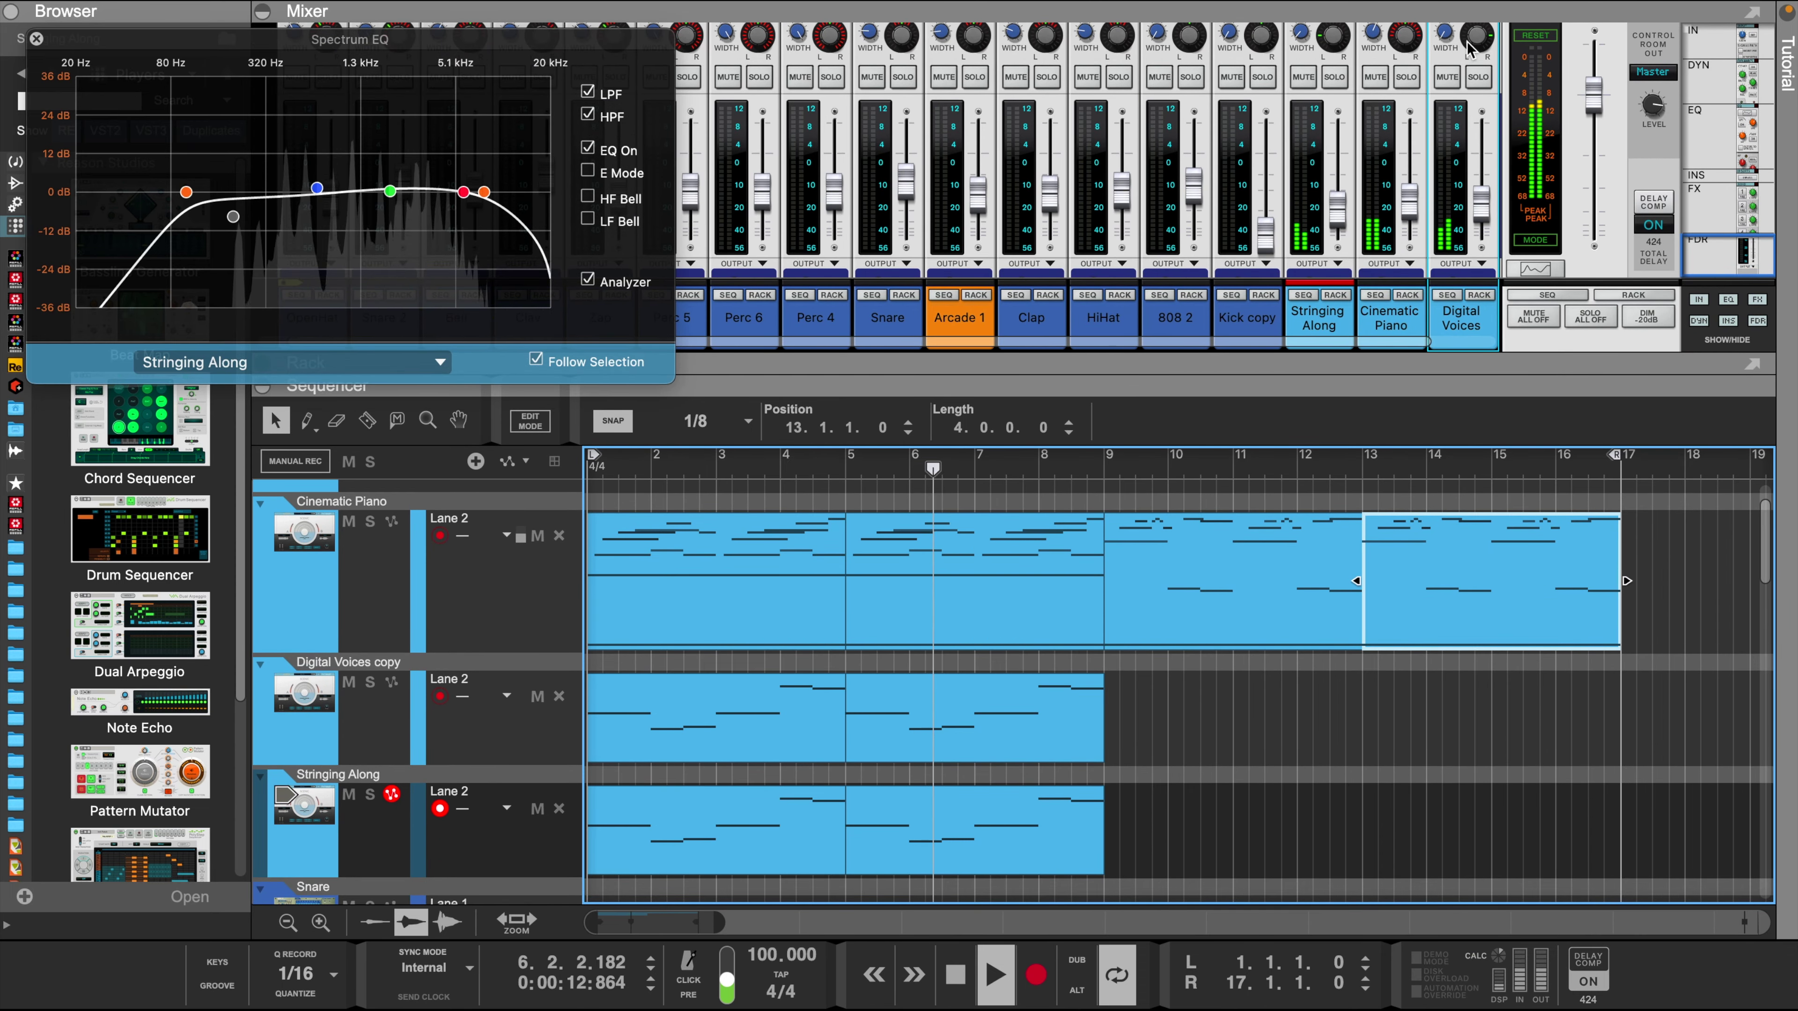
click(1336, 297)
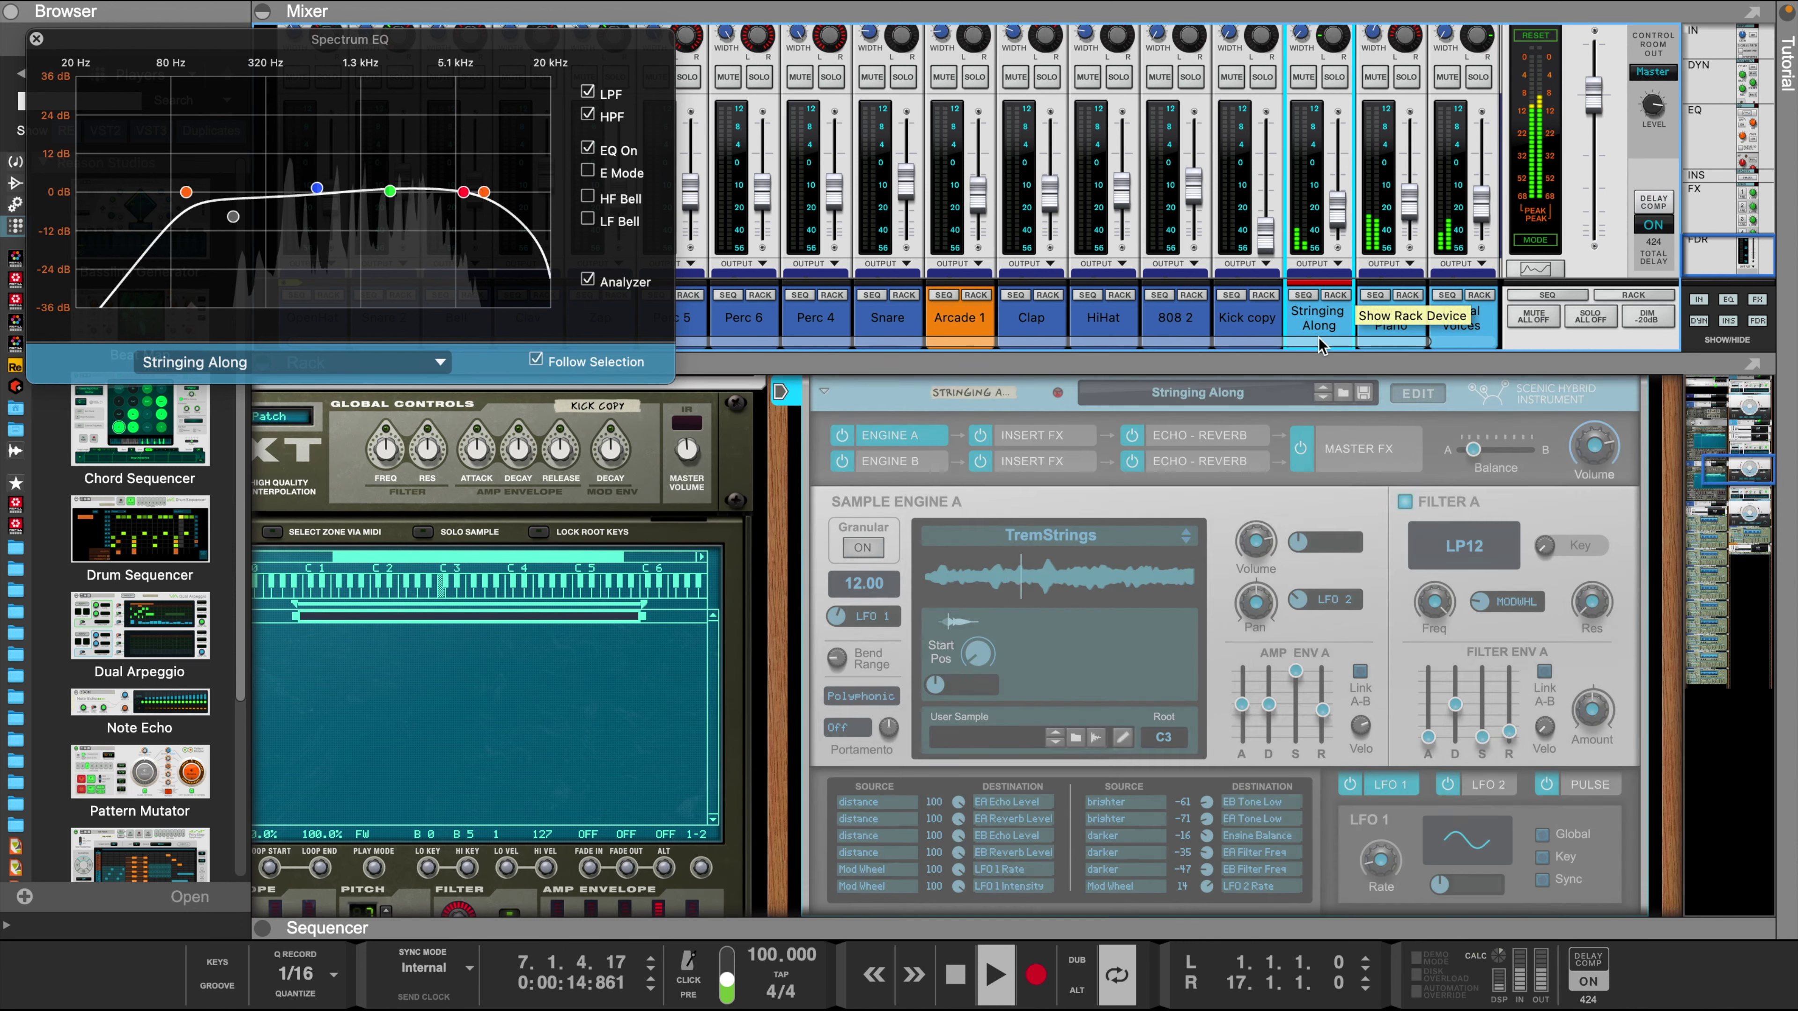
drag(1274, 362, 1271, 110)
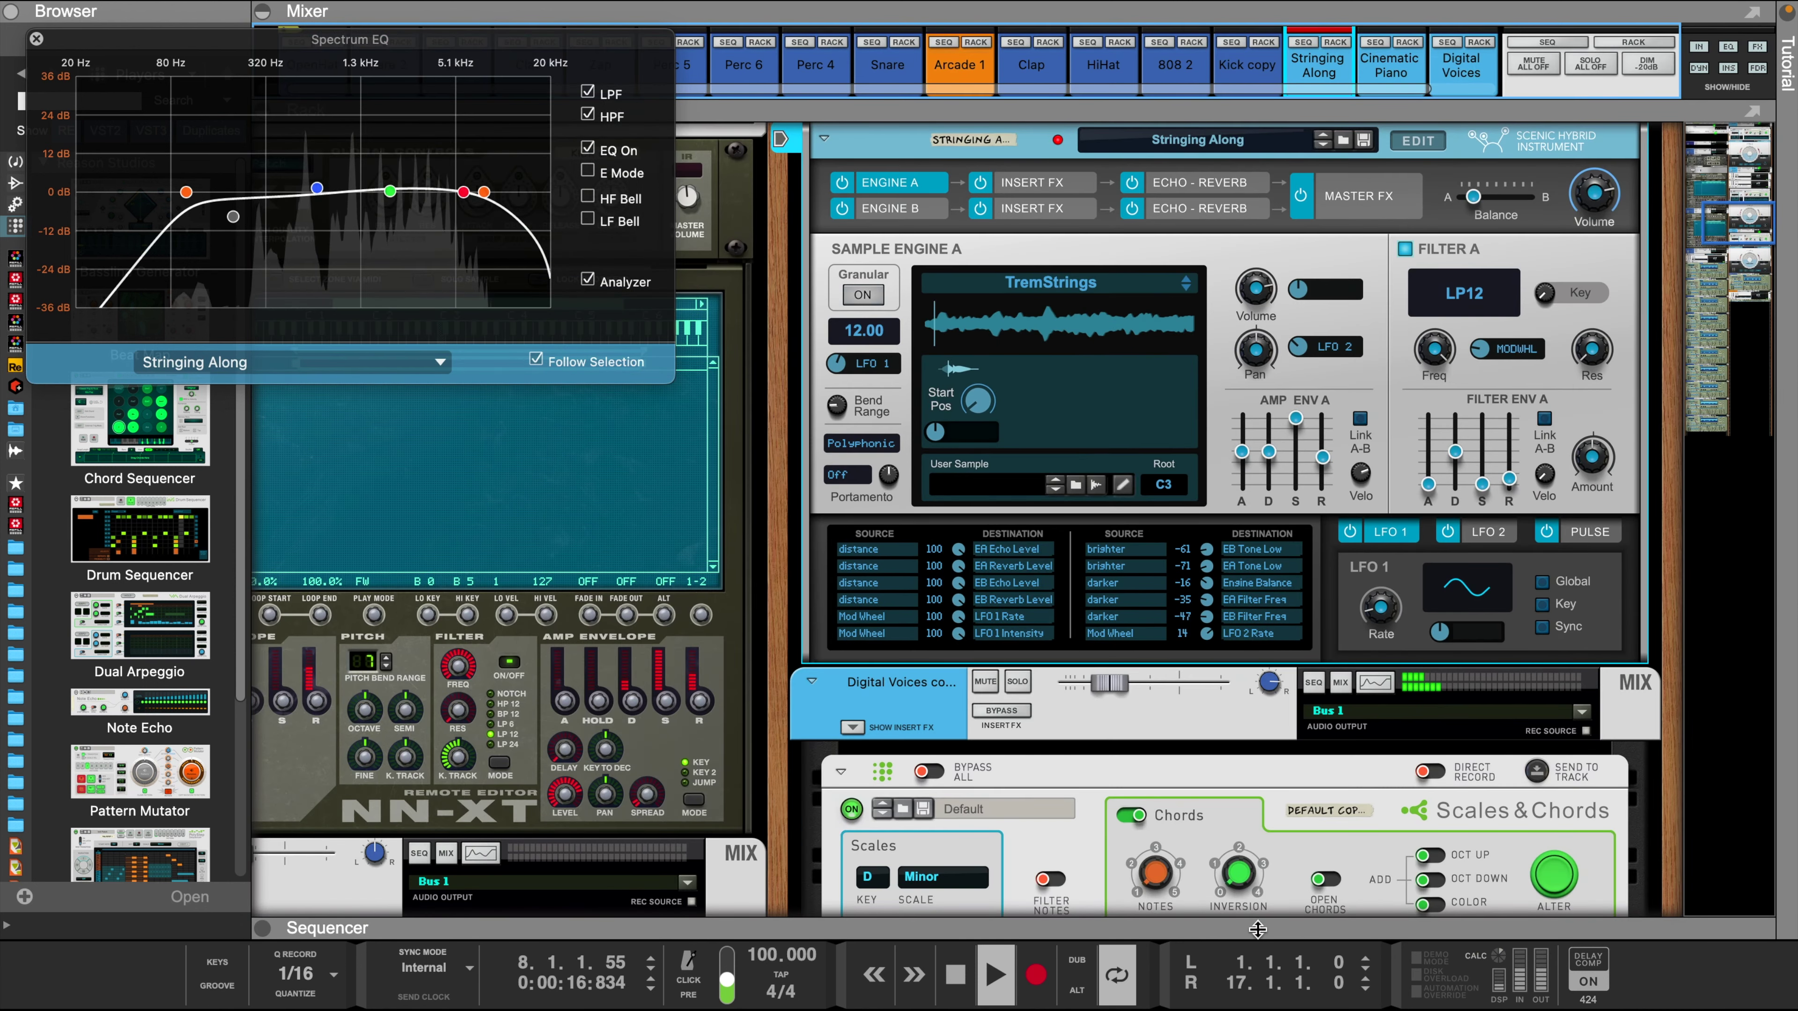
- Duplicate the bar 5 clips on the Digital Voices copy and Stringing Along tracks twice to fill bars 9–16
drag(1247, 928, 1167, 330)
drag(1172, 660, 984, 734)
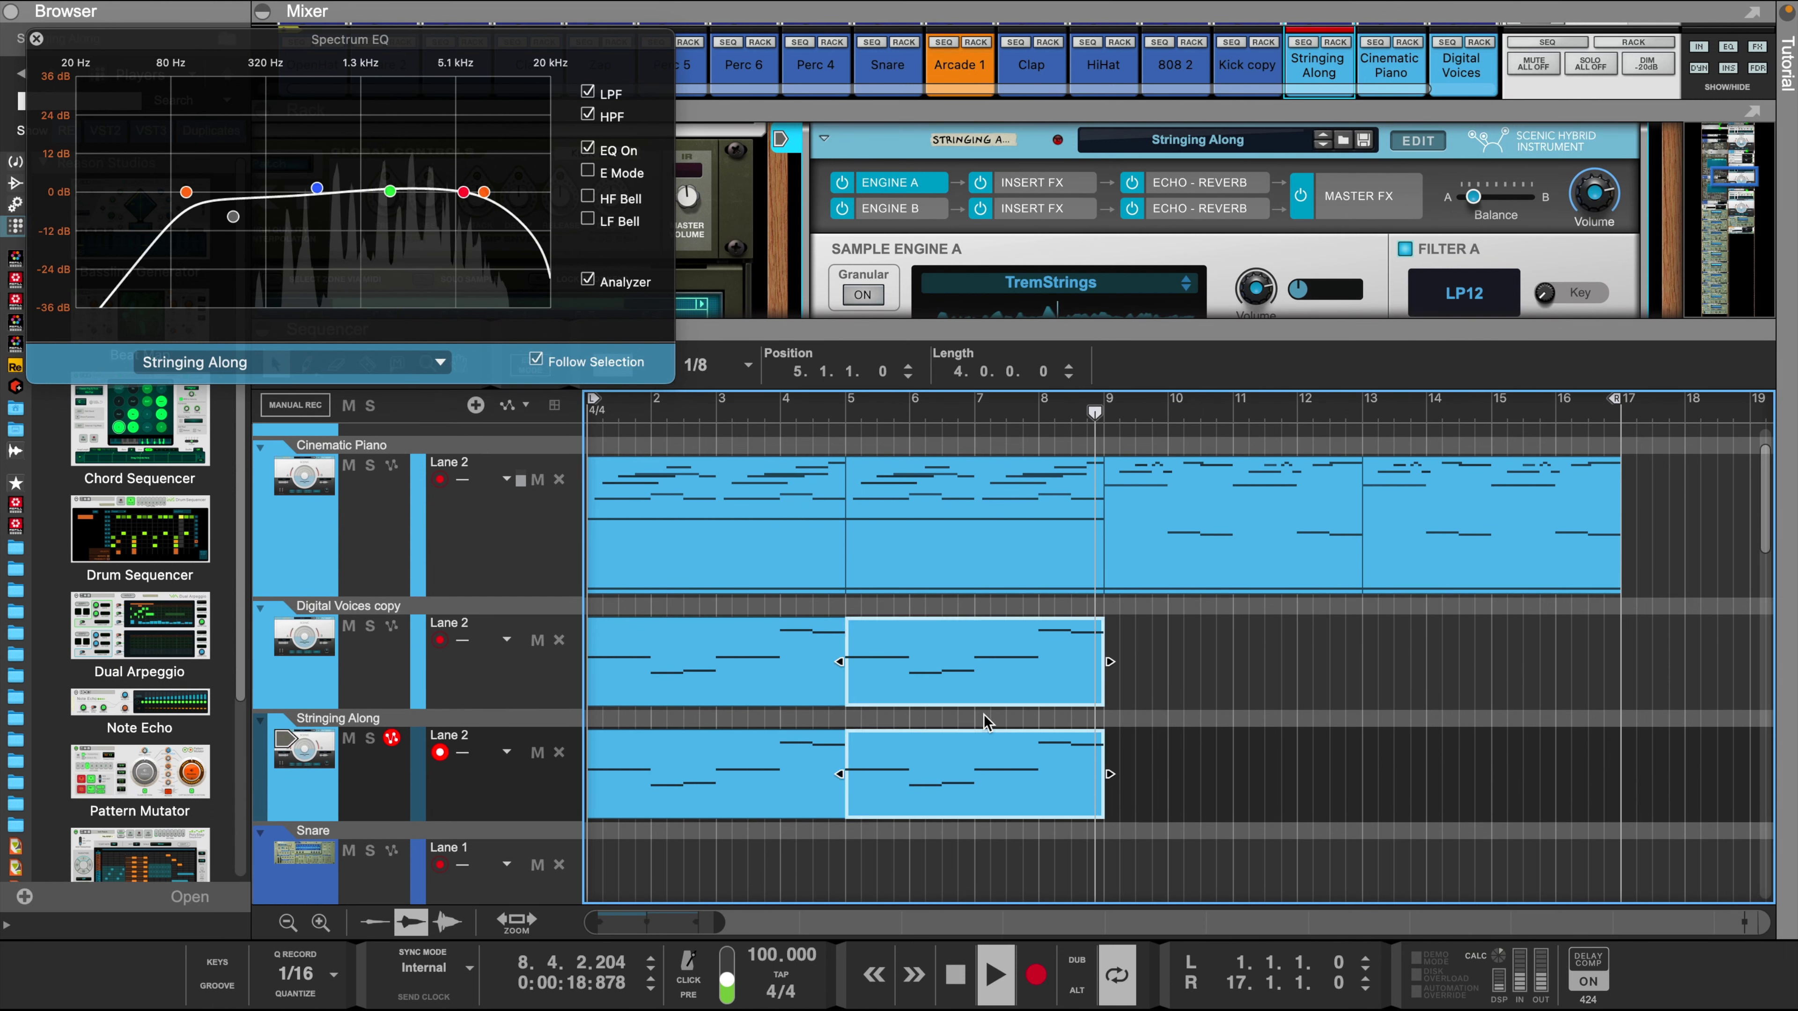
key(super+d)
key(super+d)
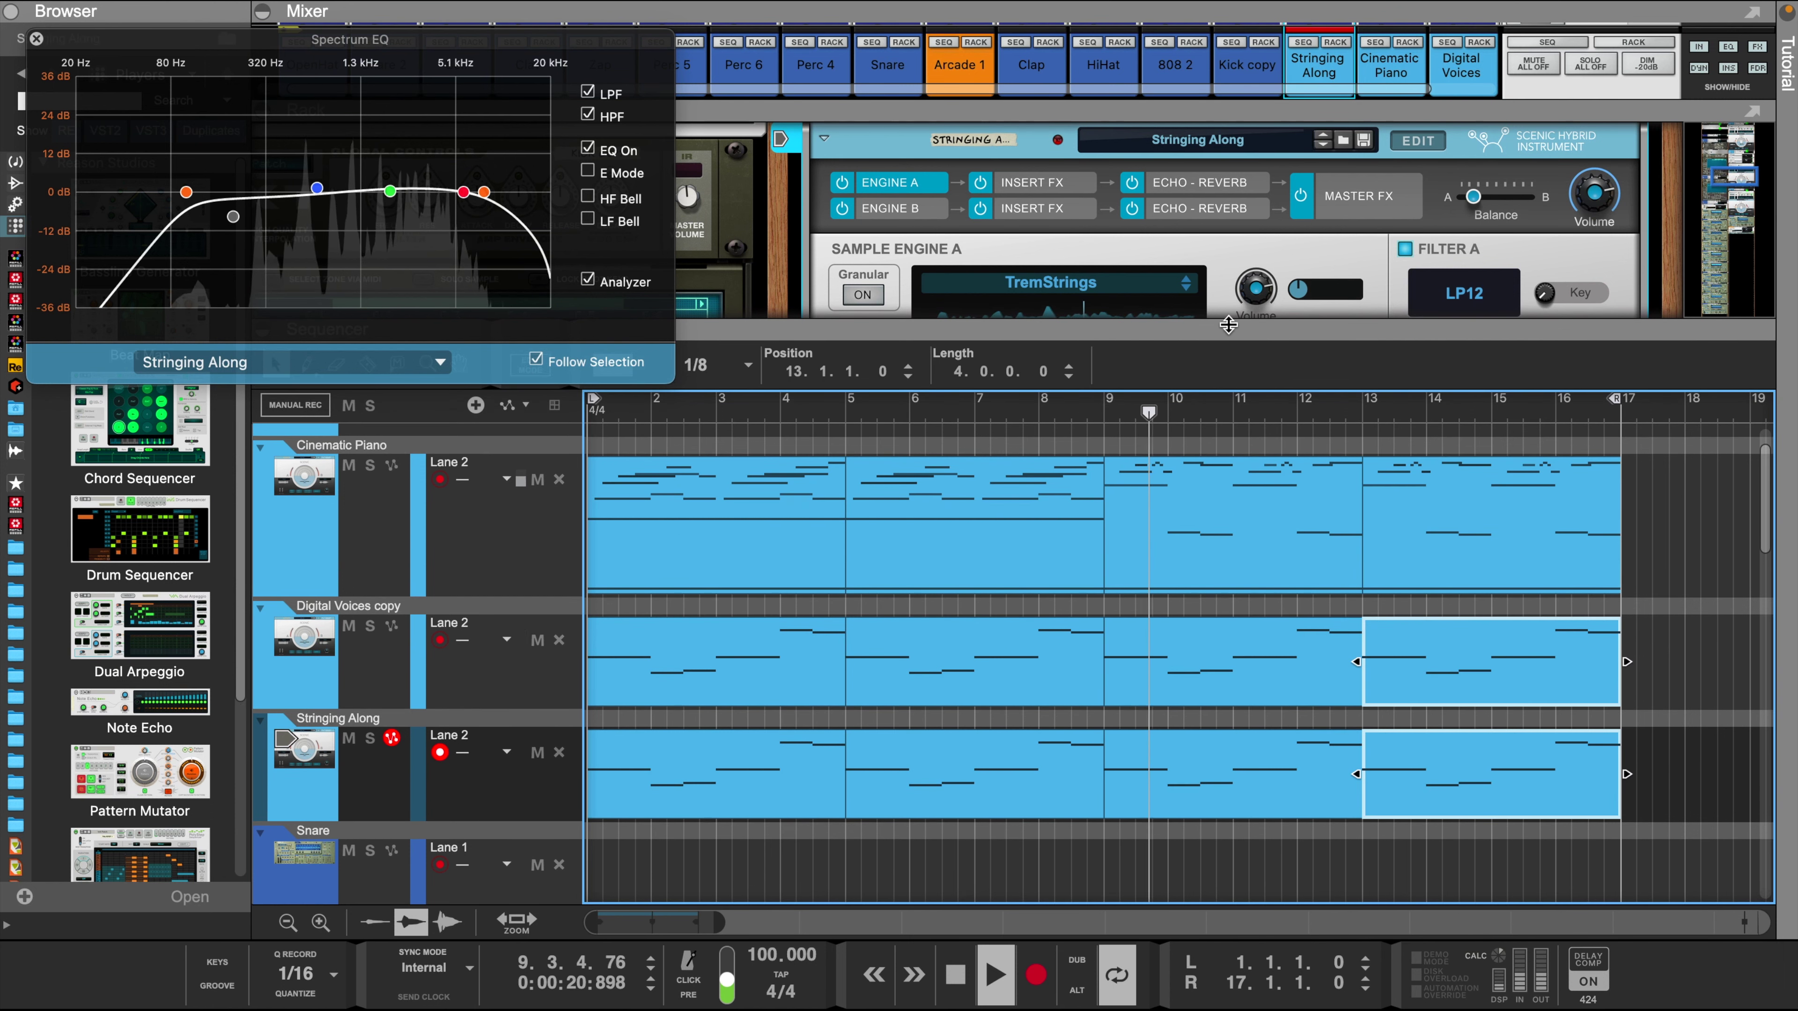
- Examine the rack devices and settings of the Digital Voices copy, Cinematic Piano and Stringing Along tracks during playback
drag(1228, 325, 1228, 438)
click(348, 779)
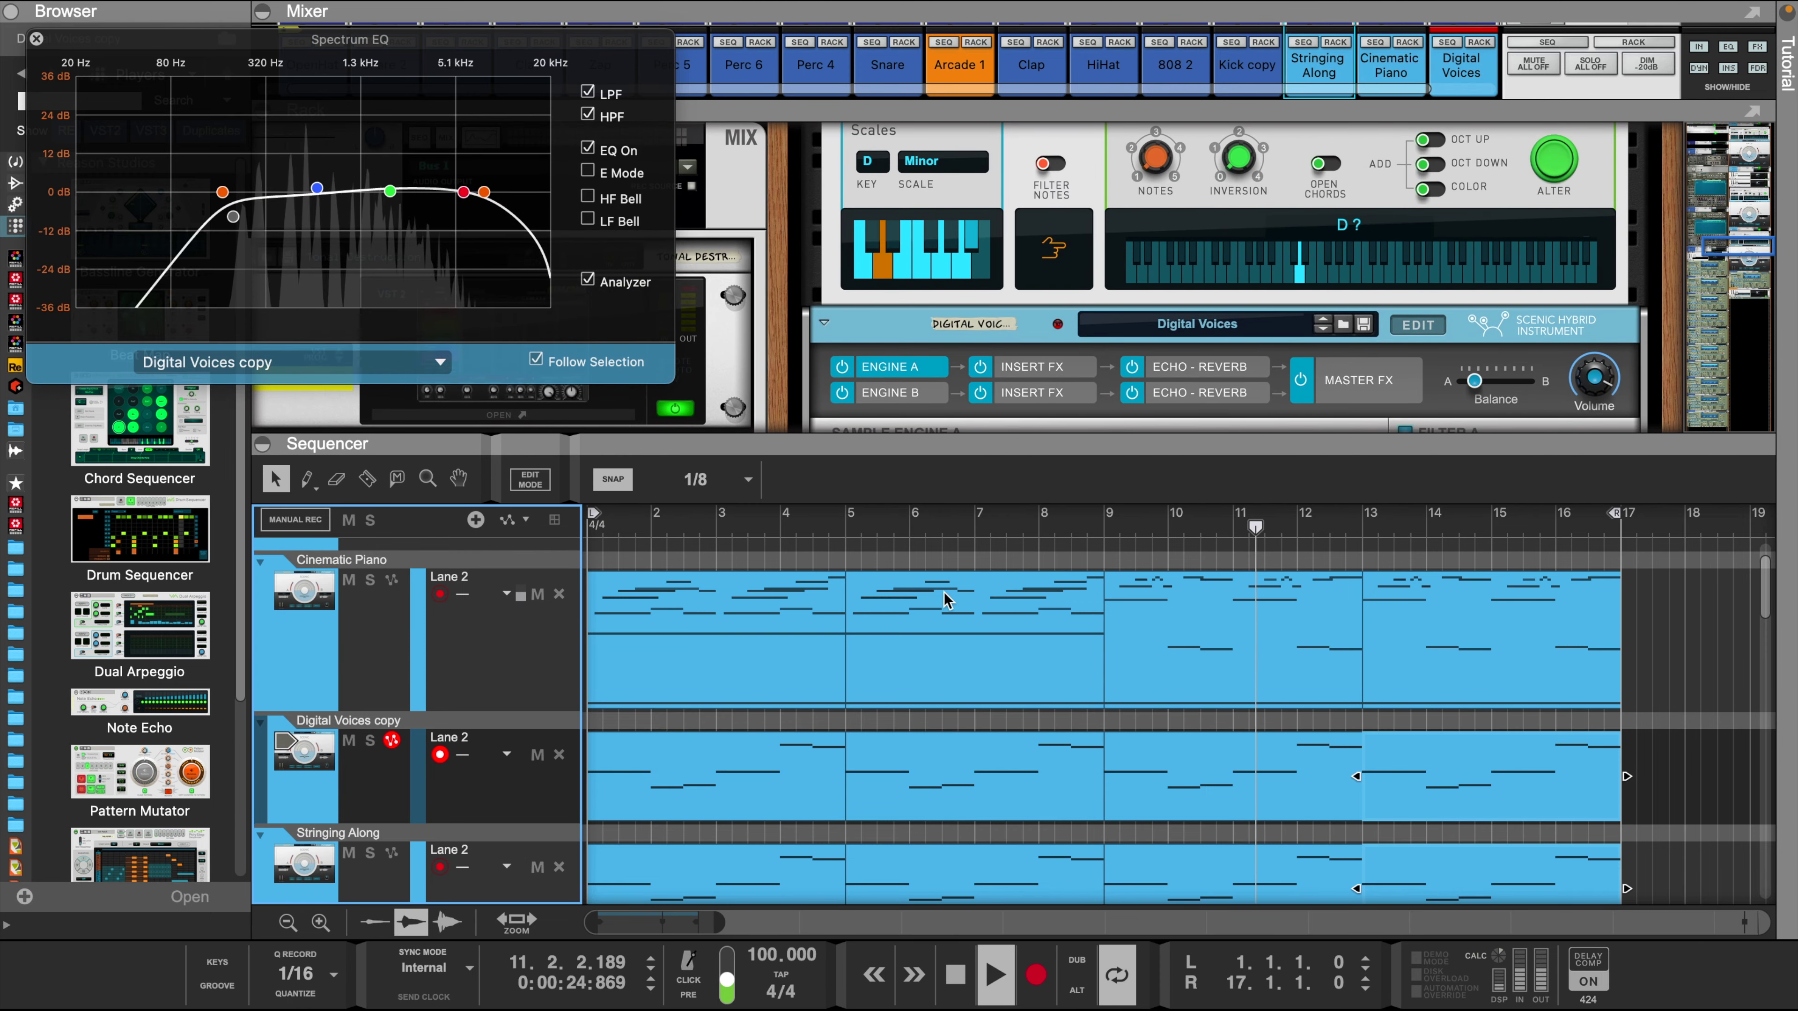
scroll(564, 766, down, 1)
click(401, 597)
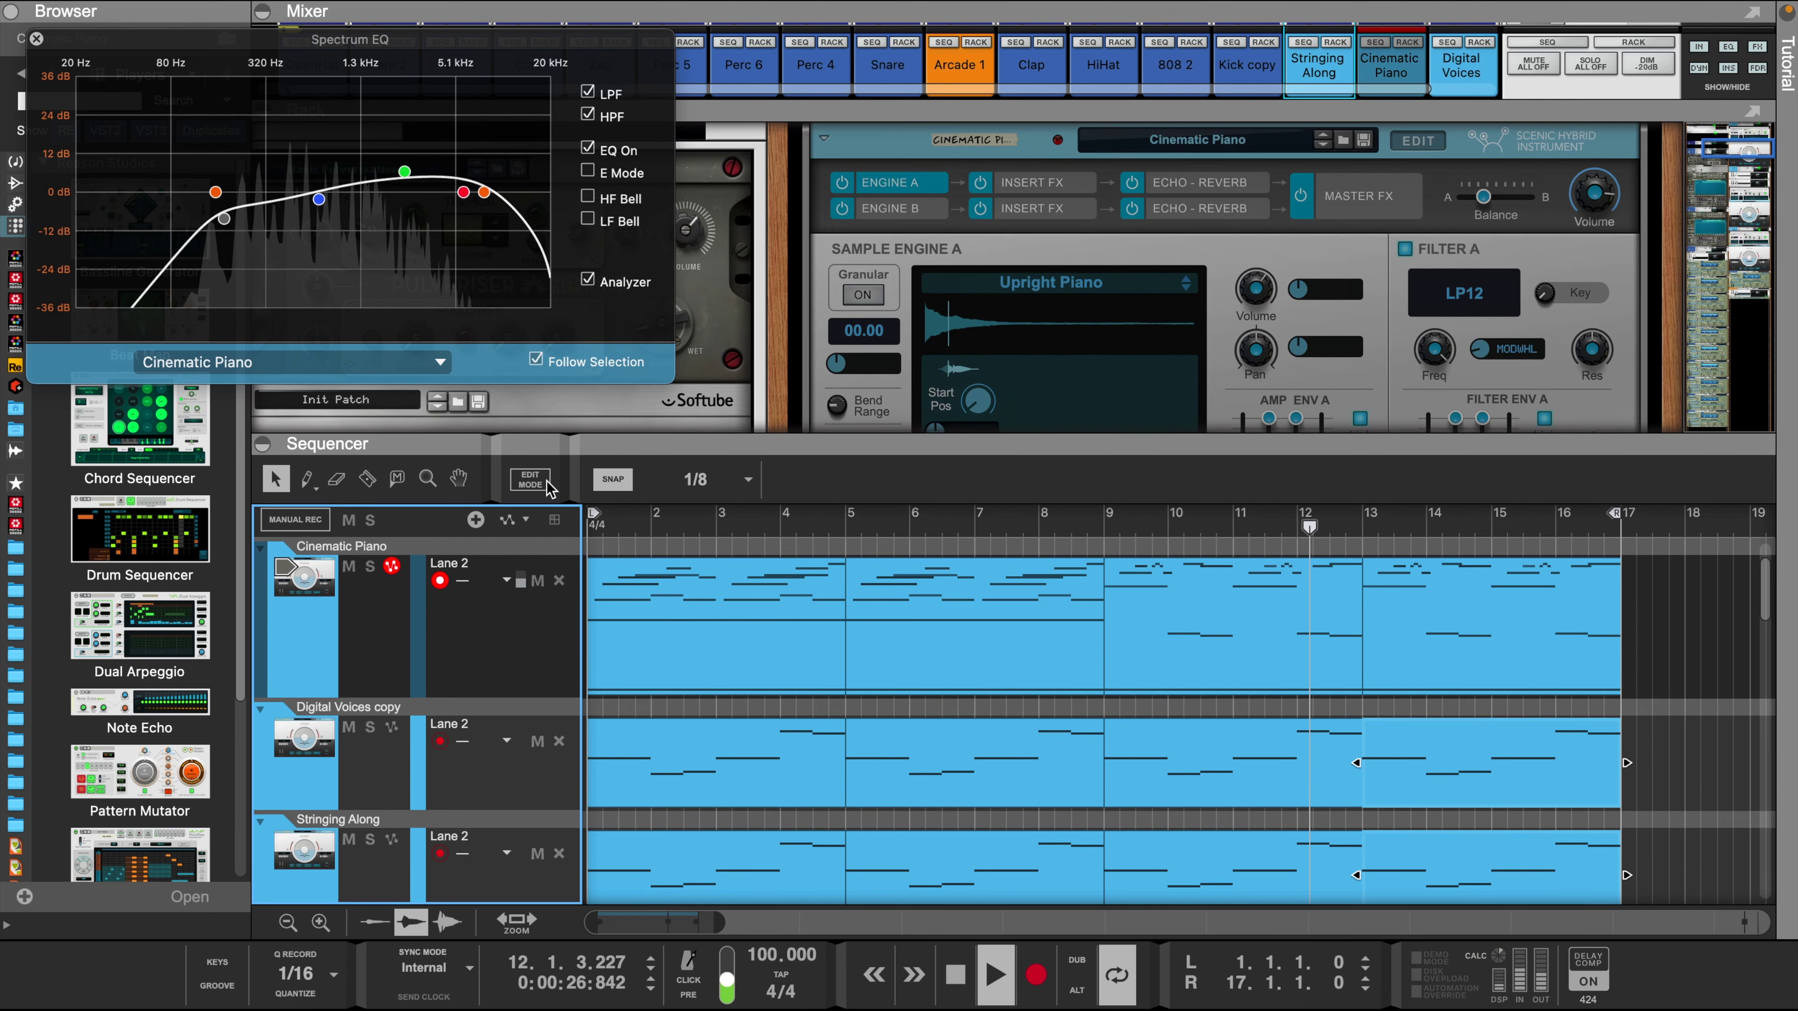
scroll(1266, 261, up, 4)
scroll(432, 781, down, 3)
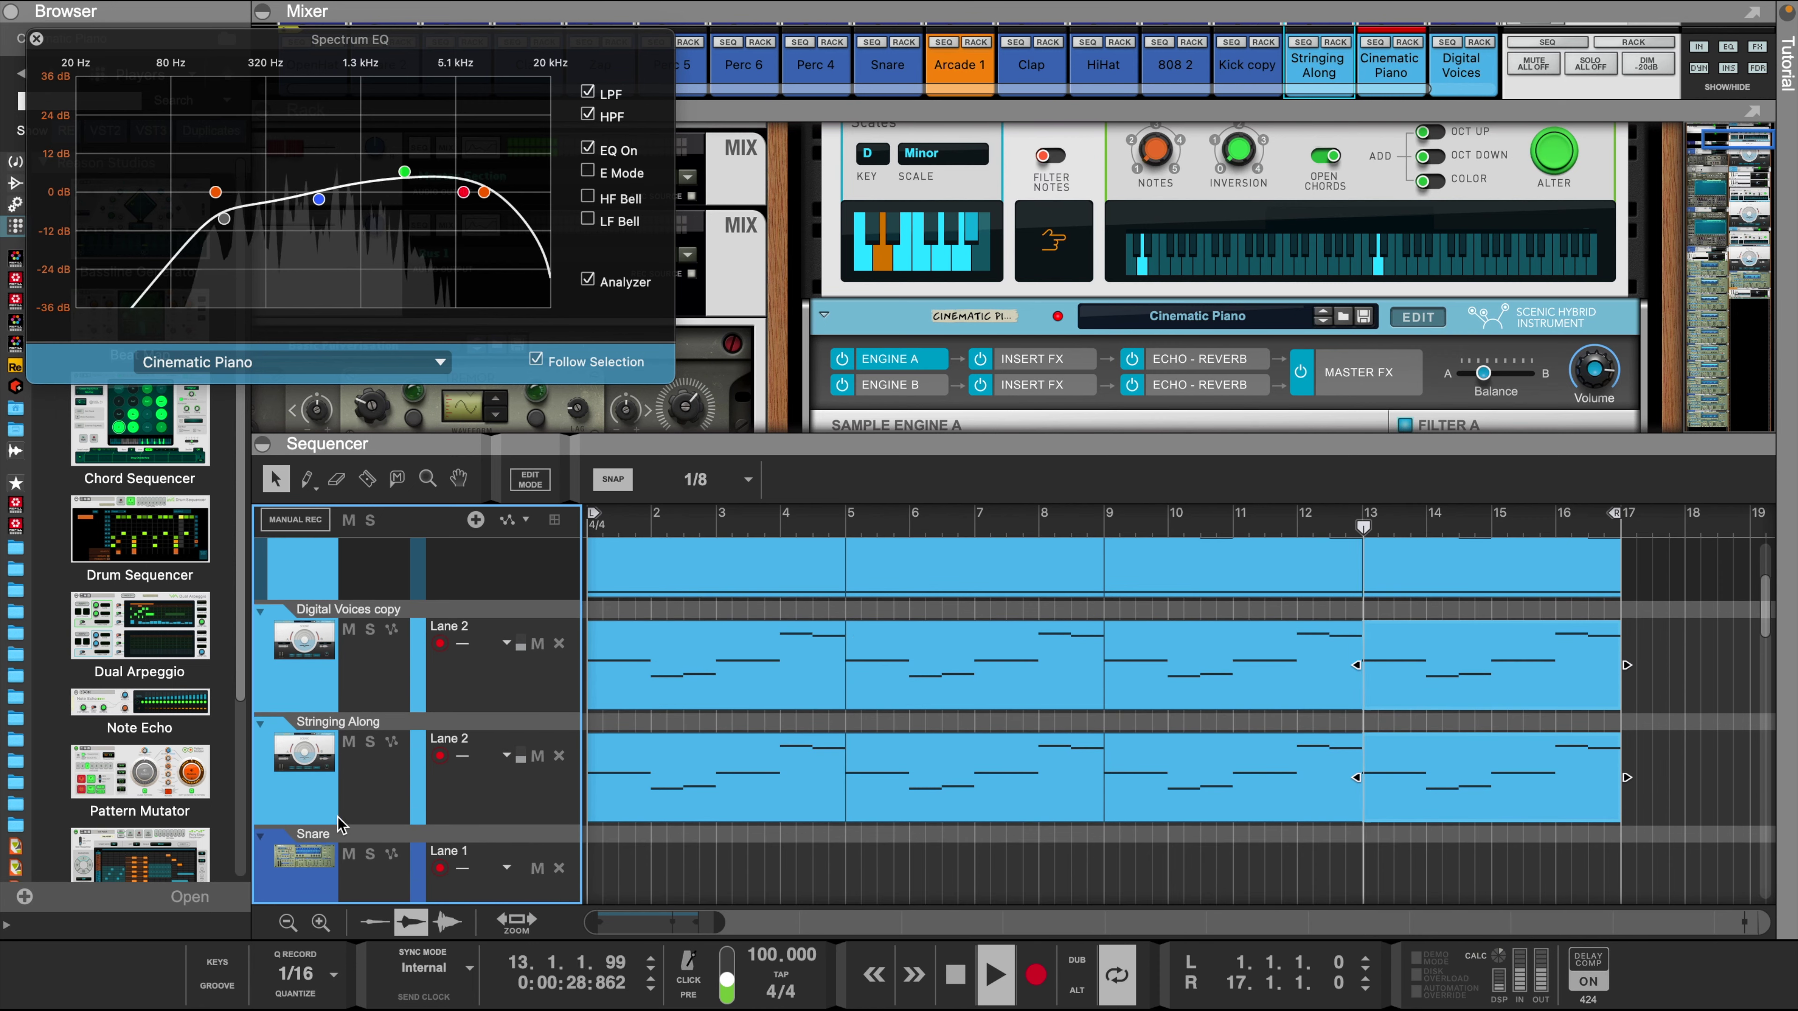
click(340, 782)
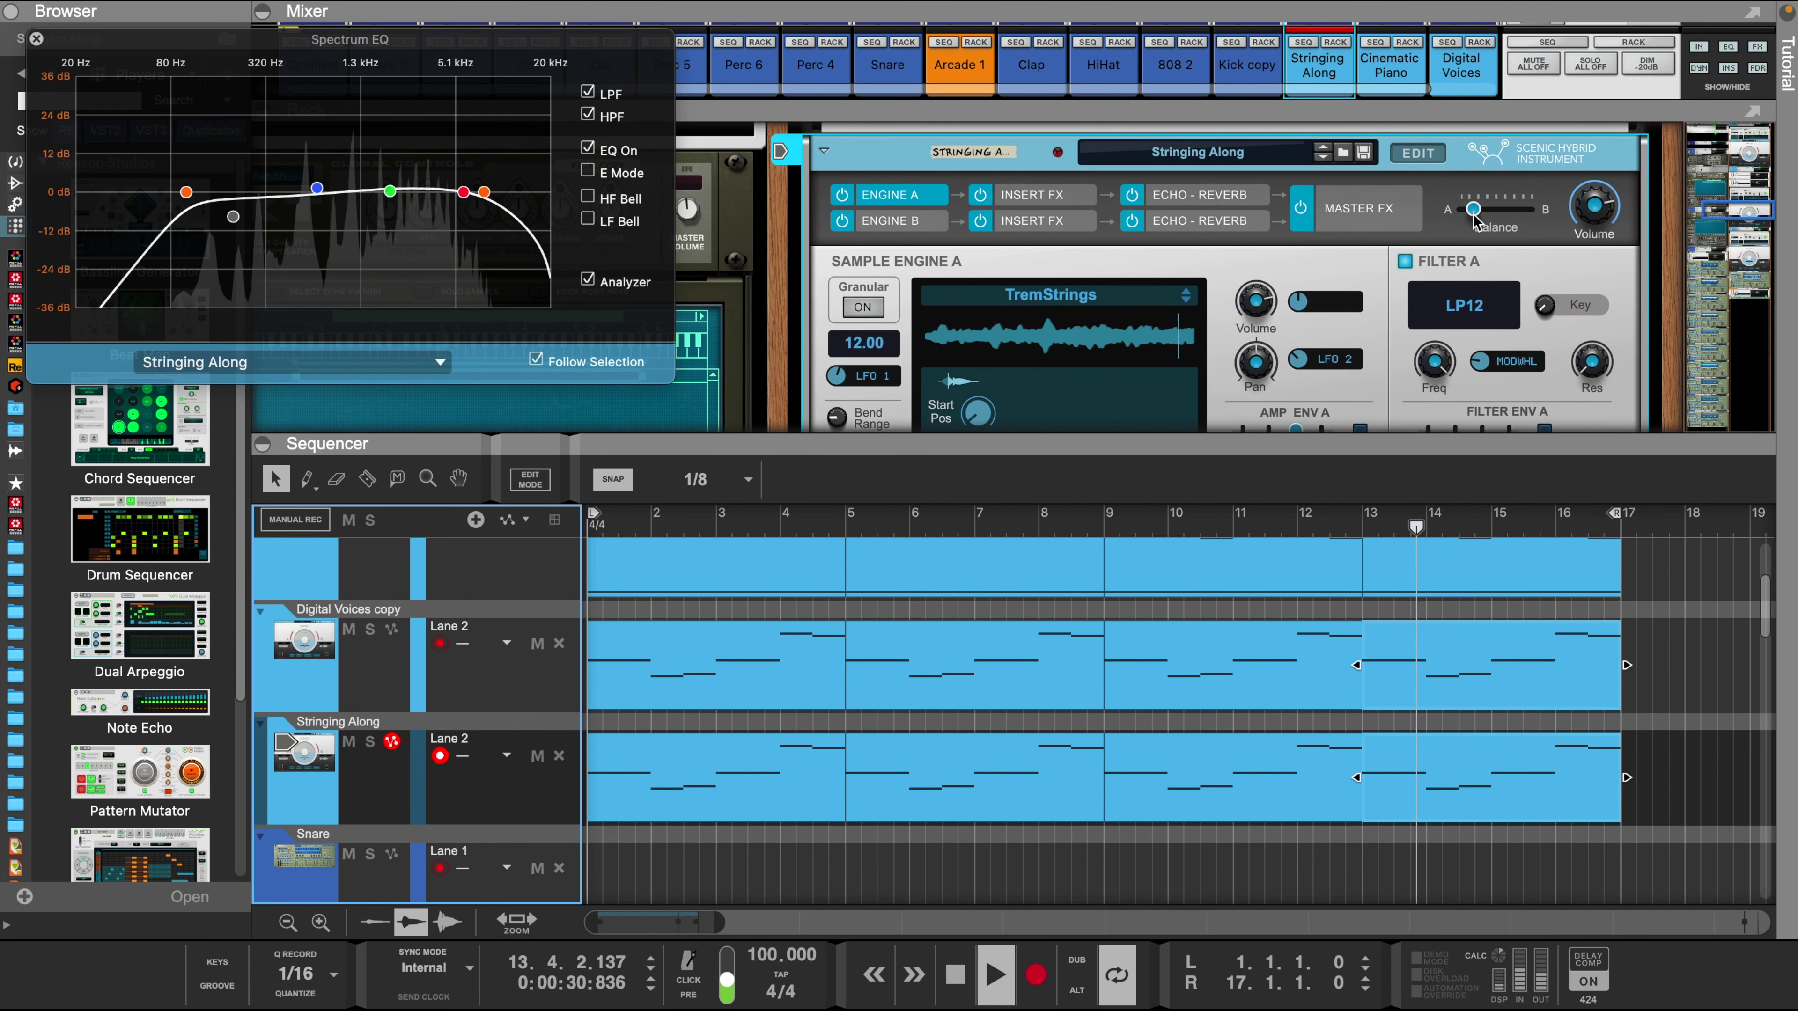
drag(1474, 220, 1484, 215)
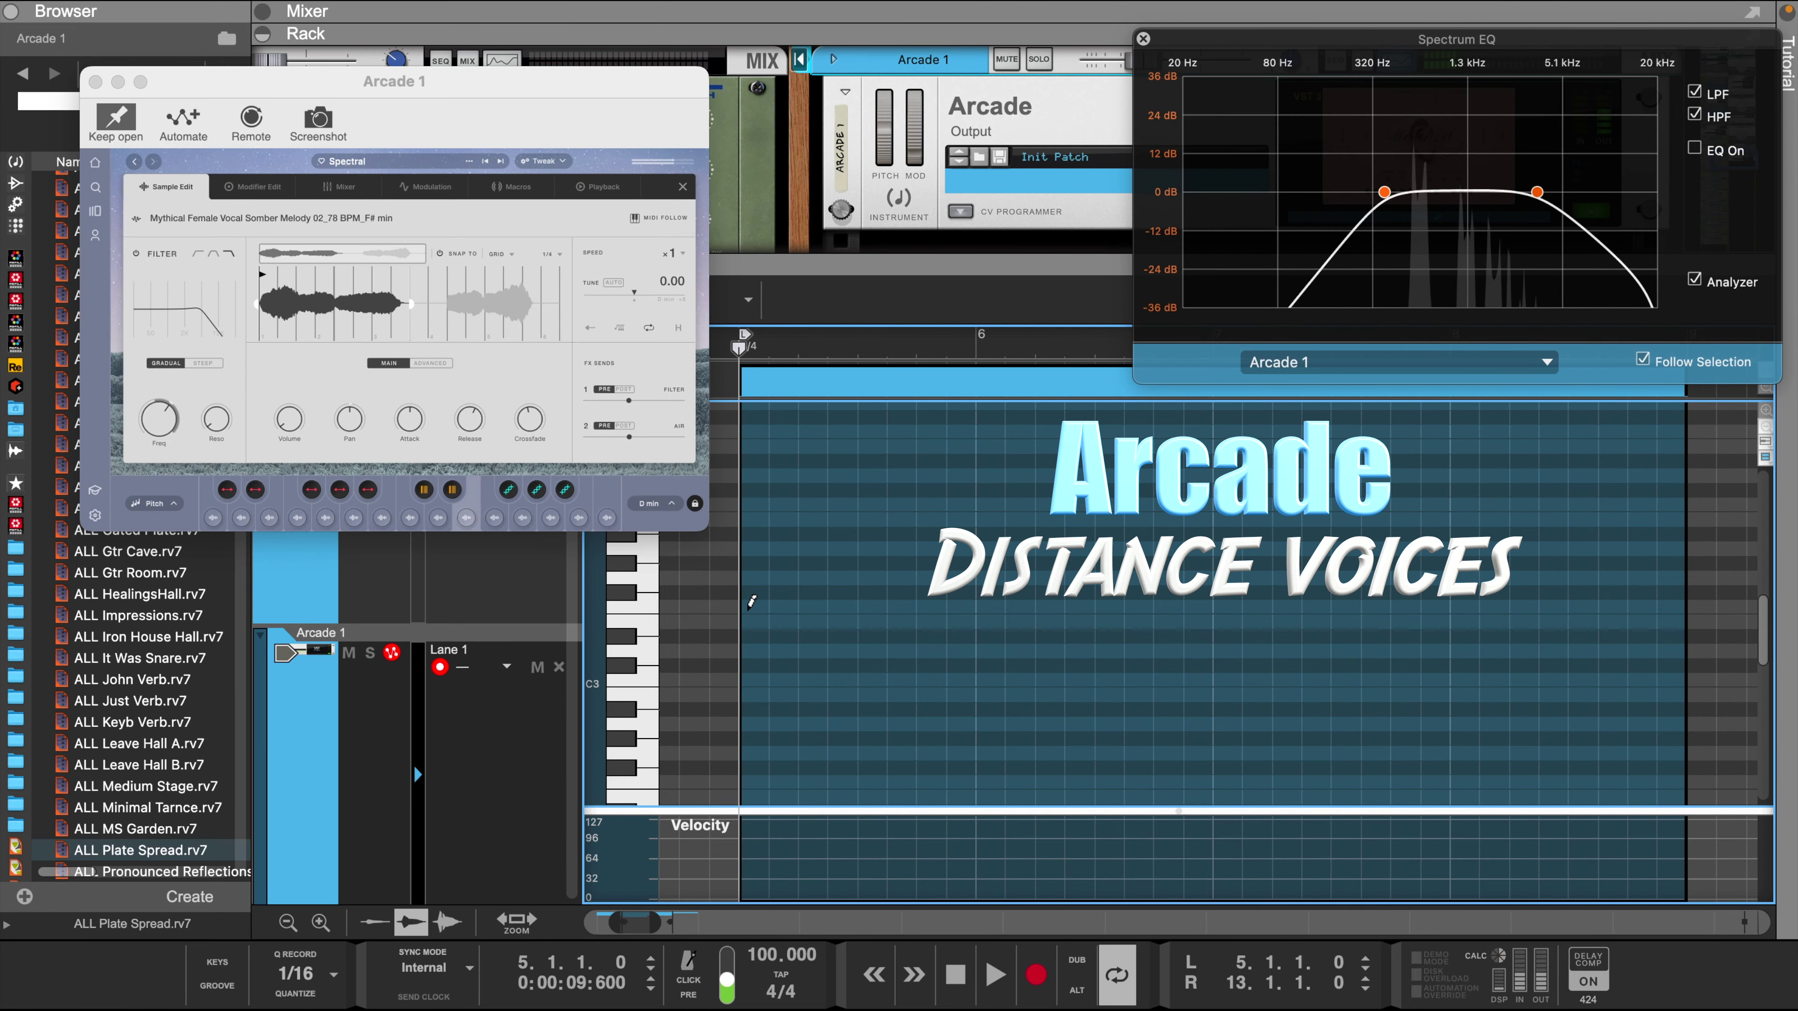
- Draw Arcade notes of about one bar each: F3 at bar 5, E3 at bar 6, F3 at bar 7 and A3 at bar 8
click(752, 604)
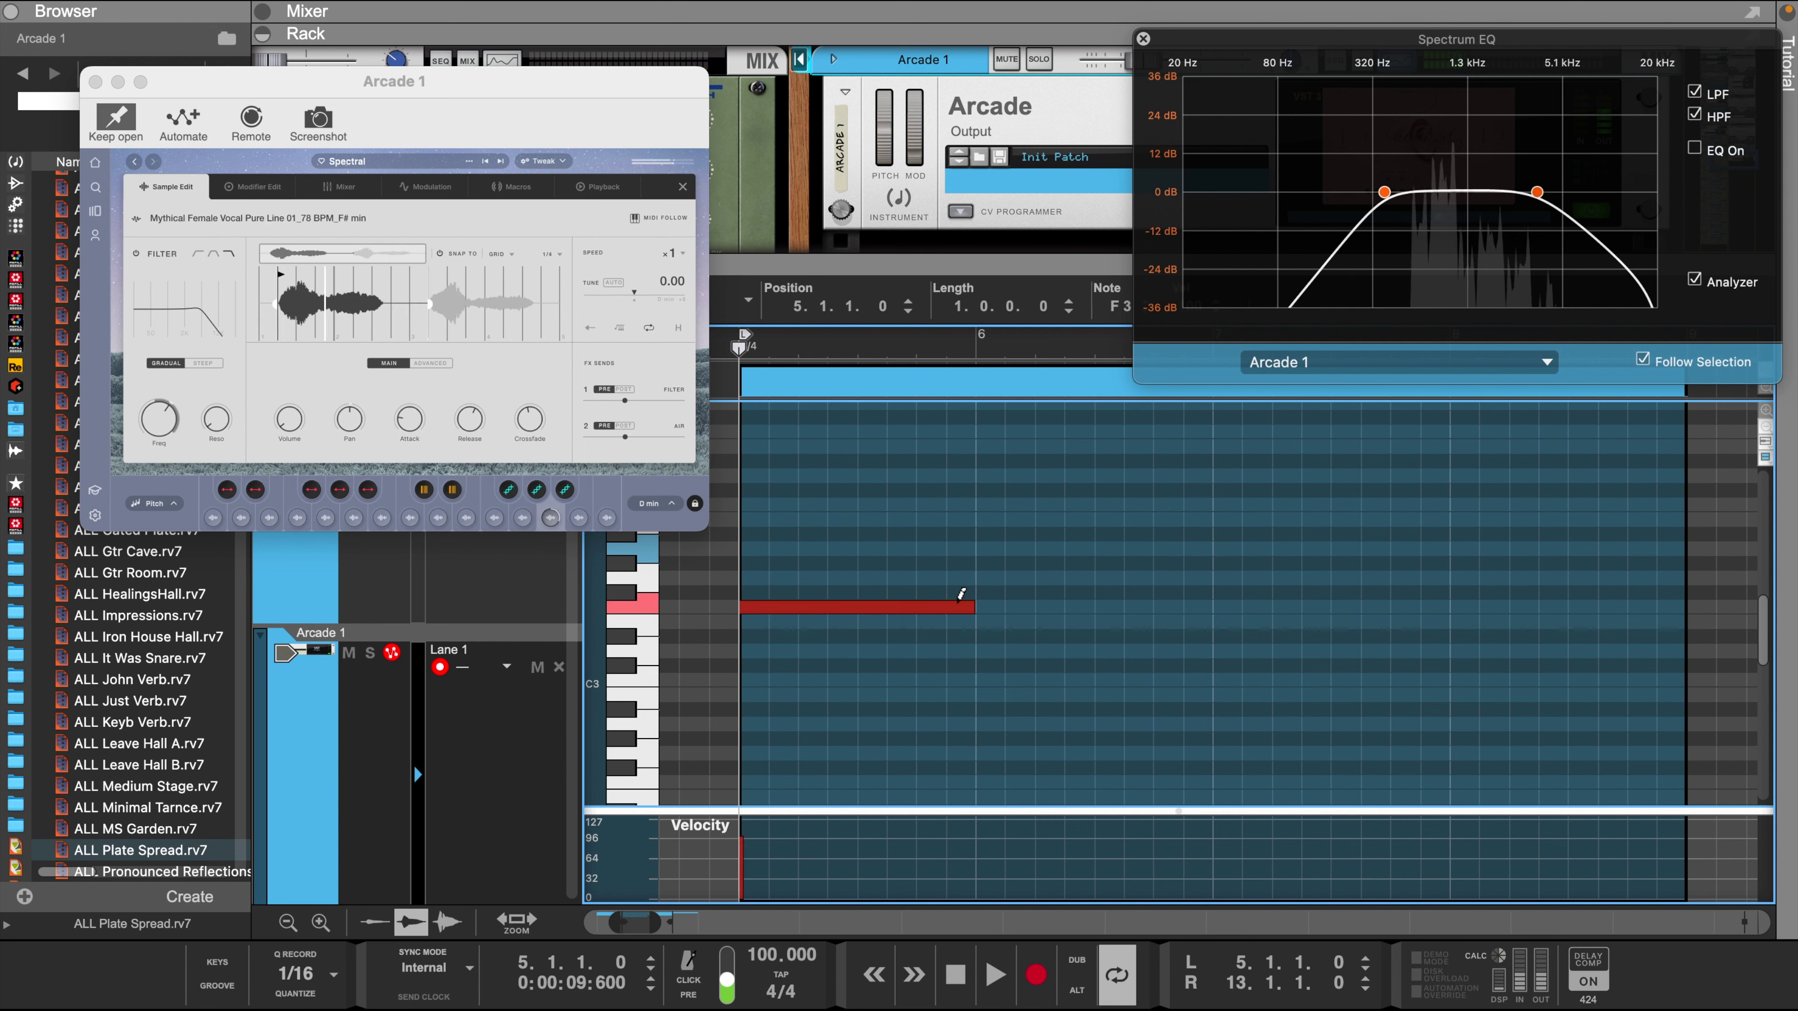
key(space)
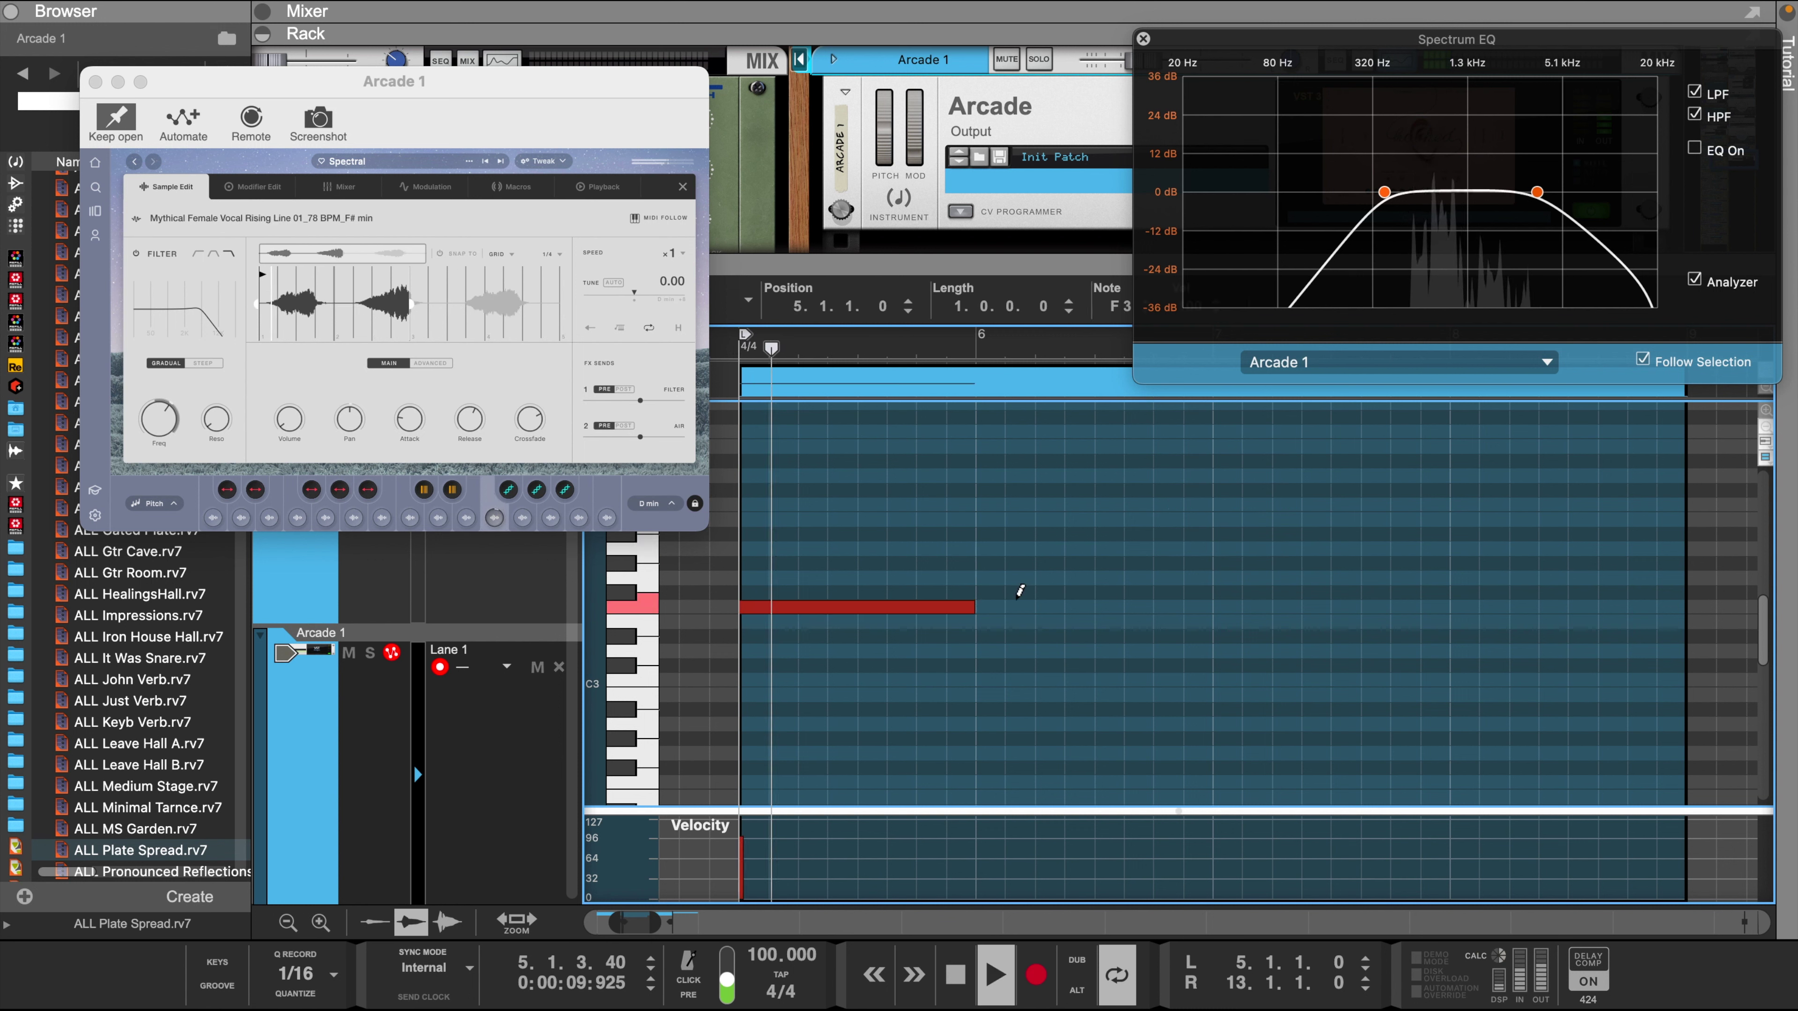
drag(985, 621, 1475, 592)
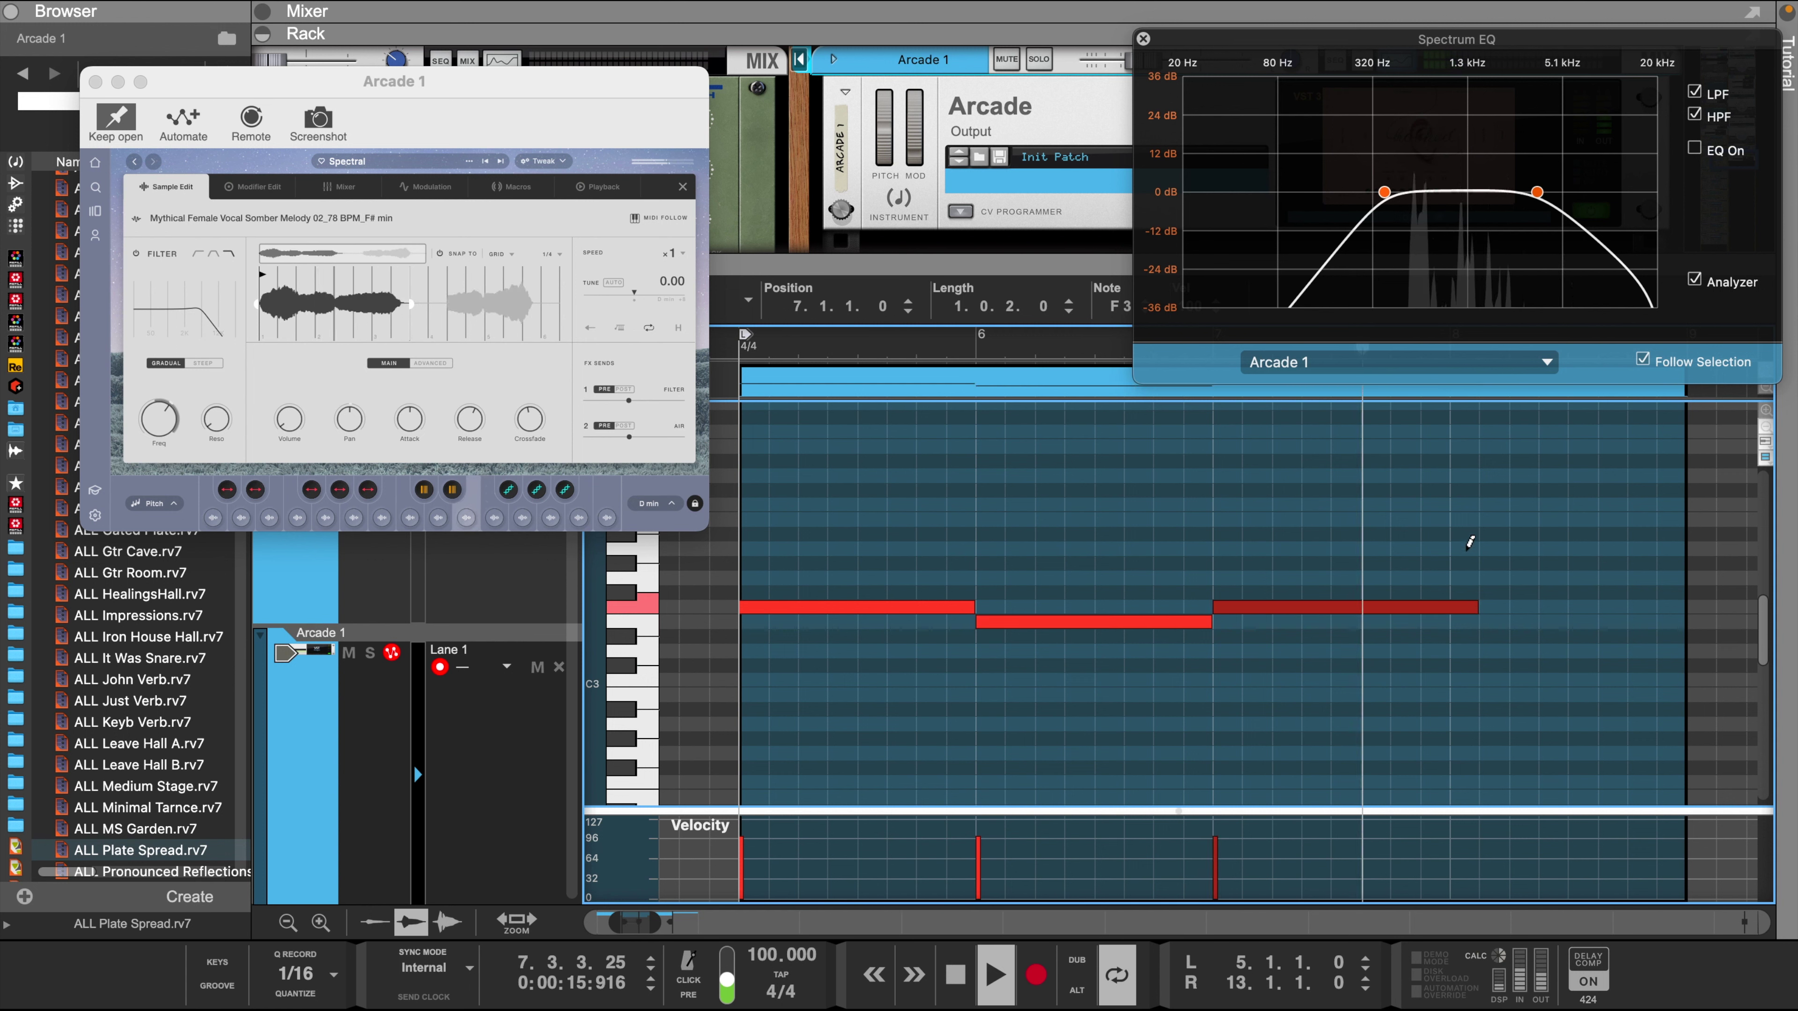
drag(1458, 546, 1592, 540)
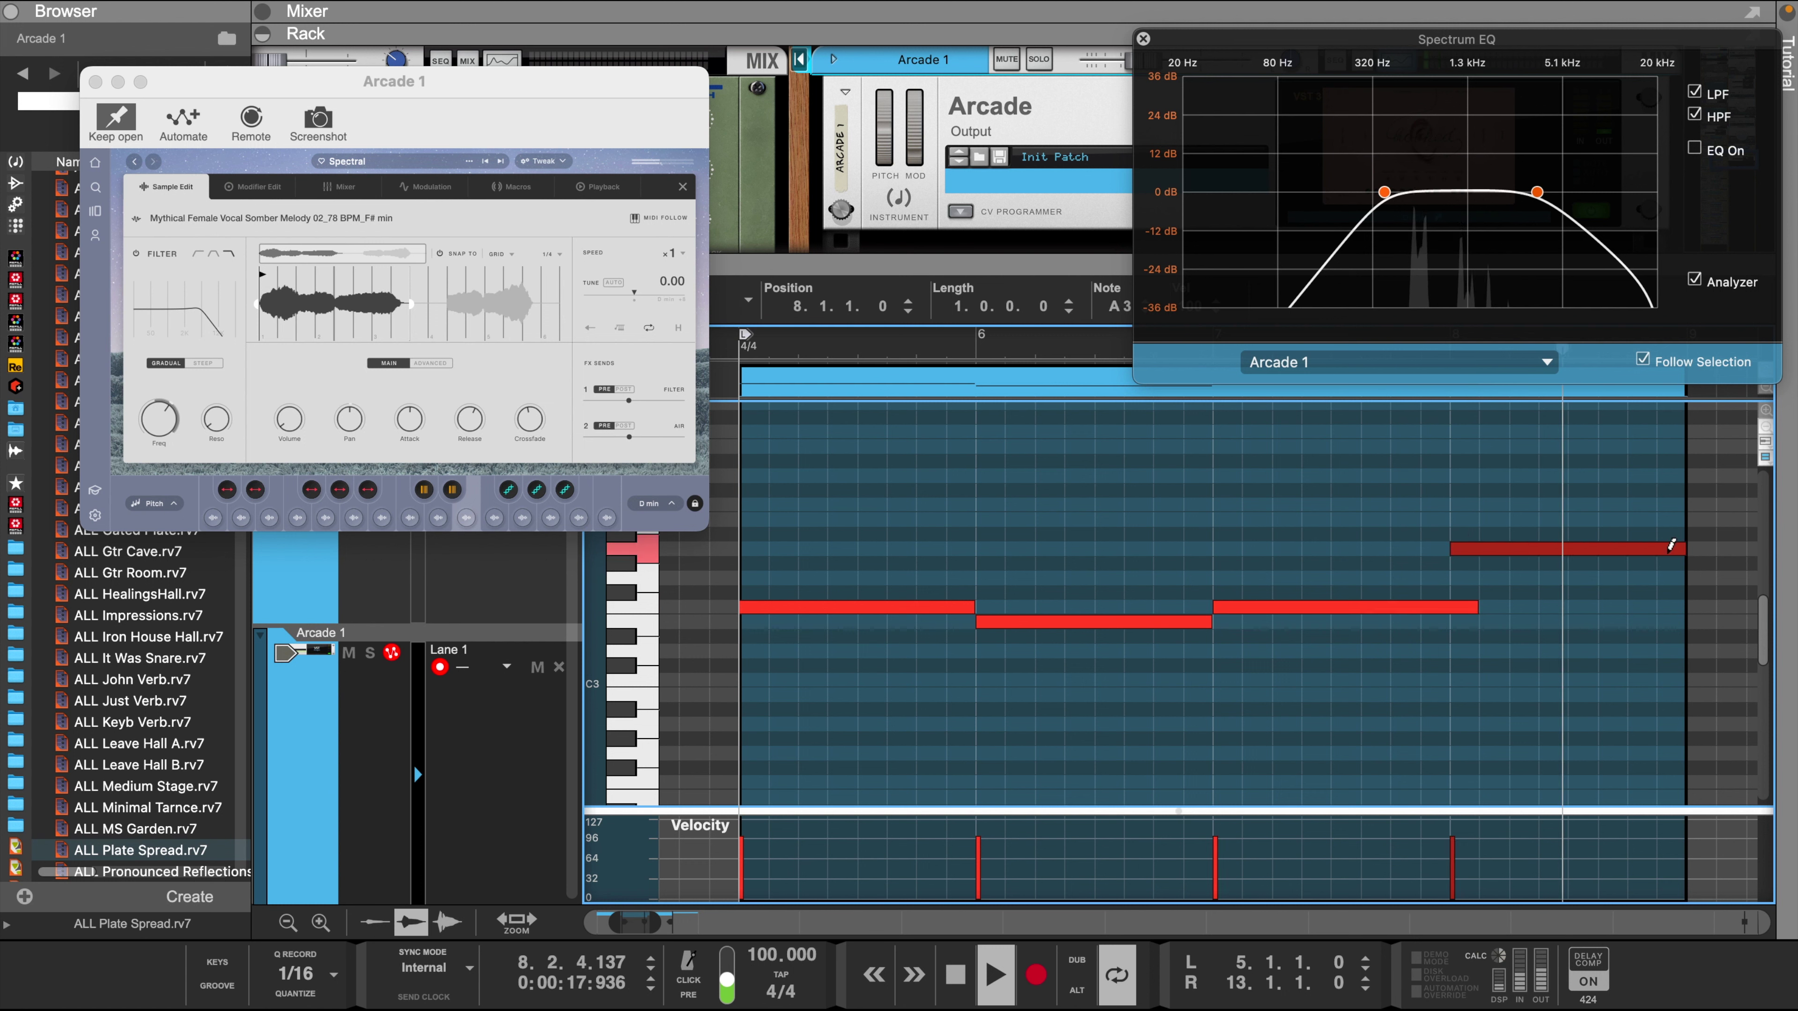
- Replay the Arcade clip and shorten the F3 note at bar 7 to one bar so it ends at bar 8
key(space)
key(space)
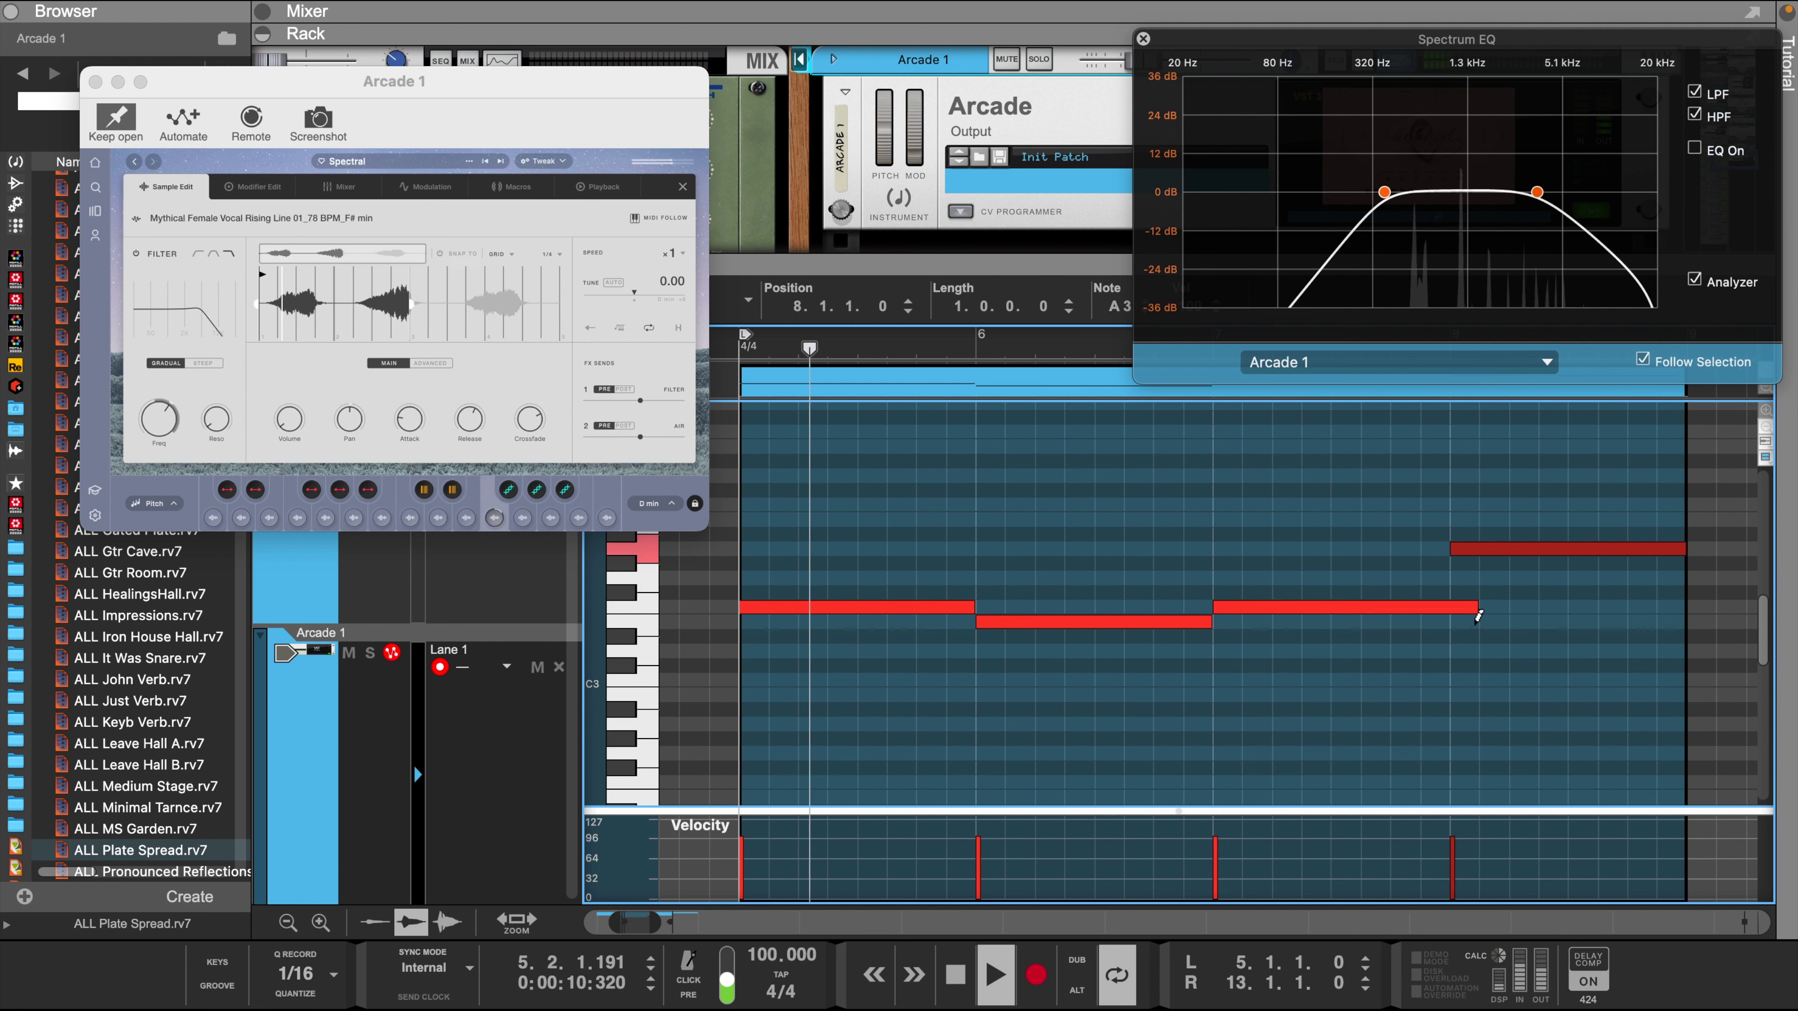
click(1456, 609)
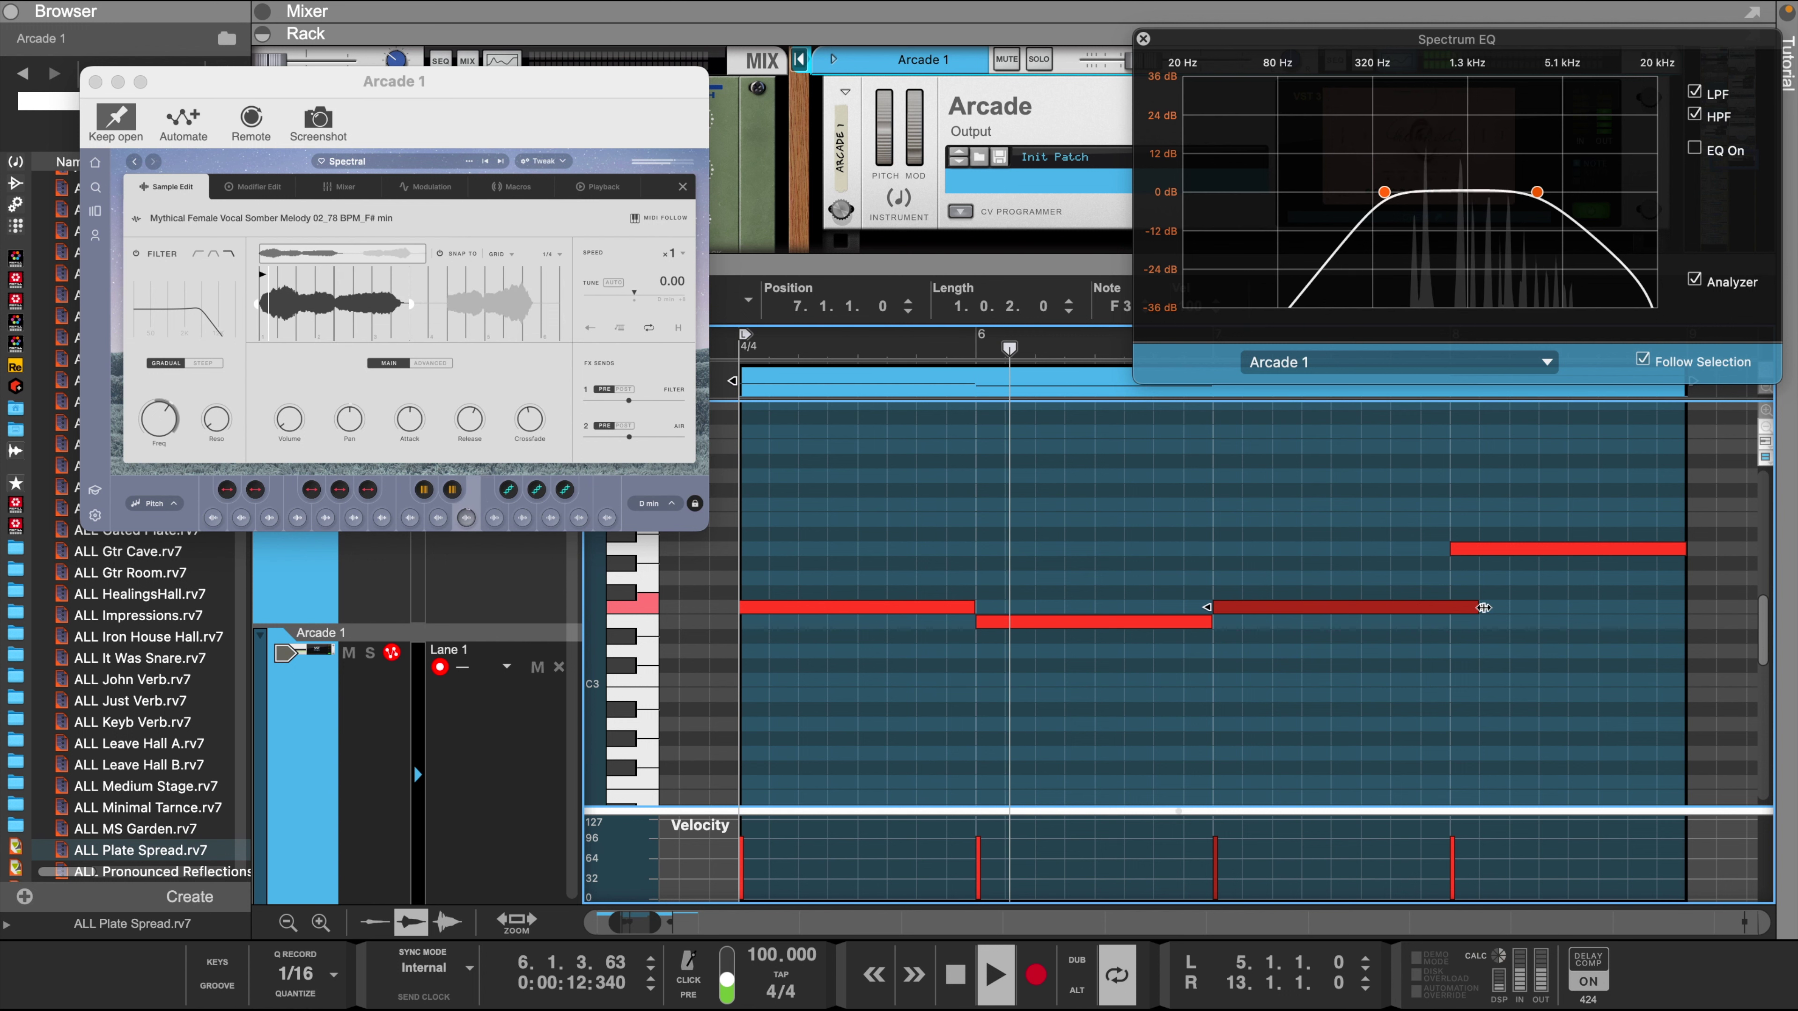
drag(1452, 614, 1453, 615)
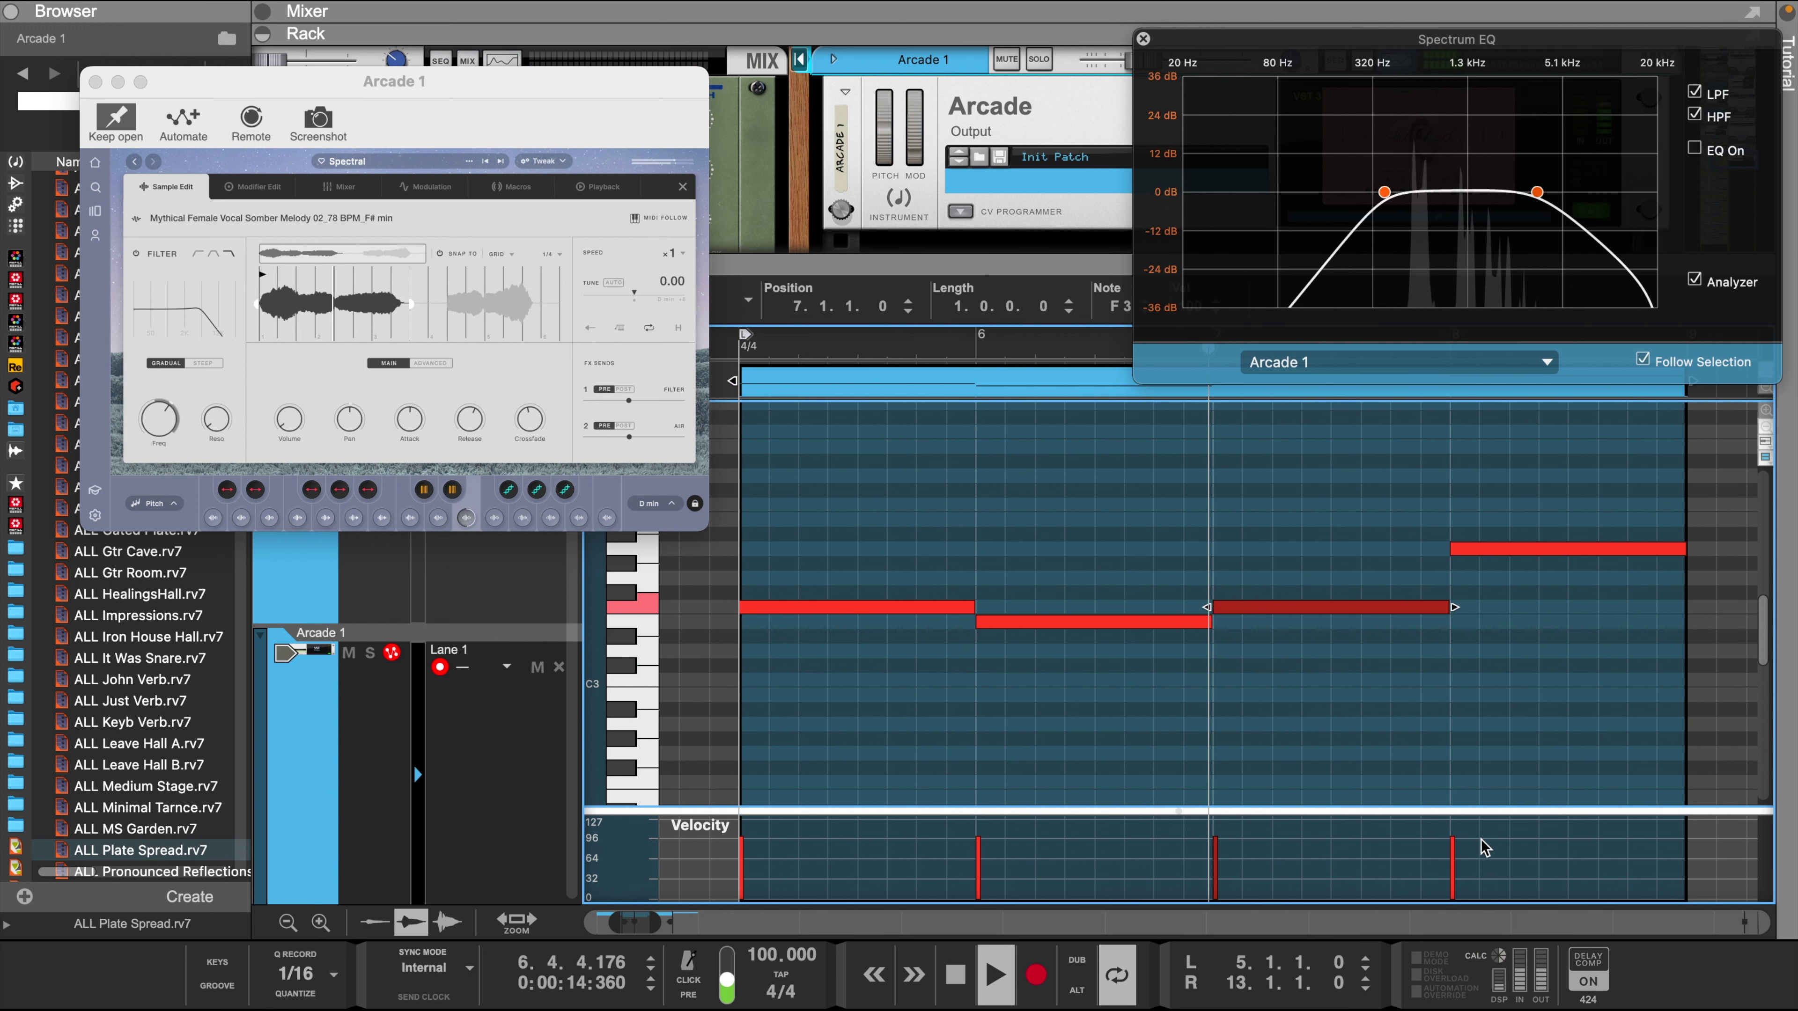
- Raise all four Arcade note velocities to 127, move the Arcade window aside and switch to the Selection tool
drag(1486, 825, 641, 810)
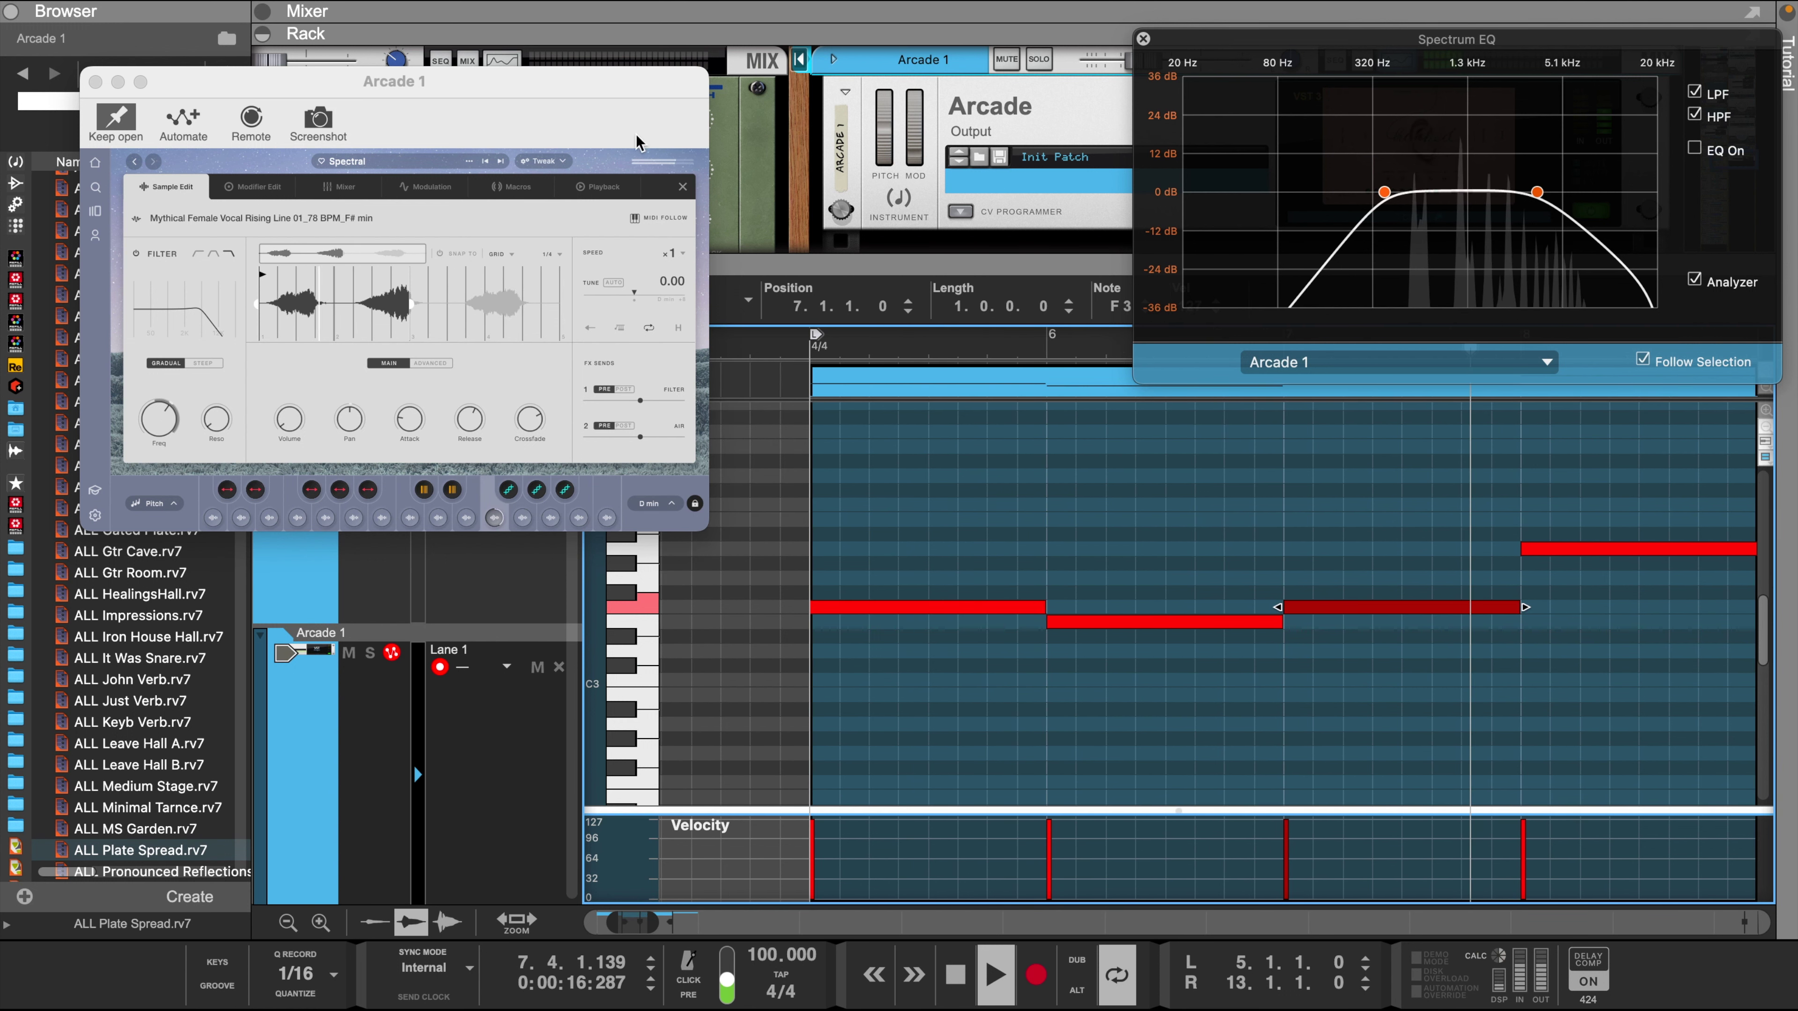
drag(584, 88, 840, 83)
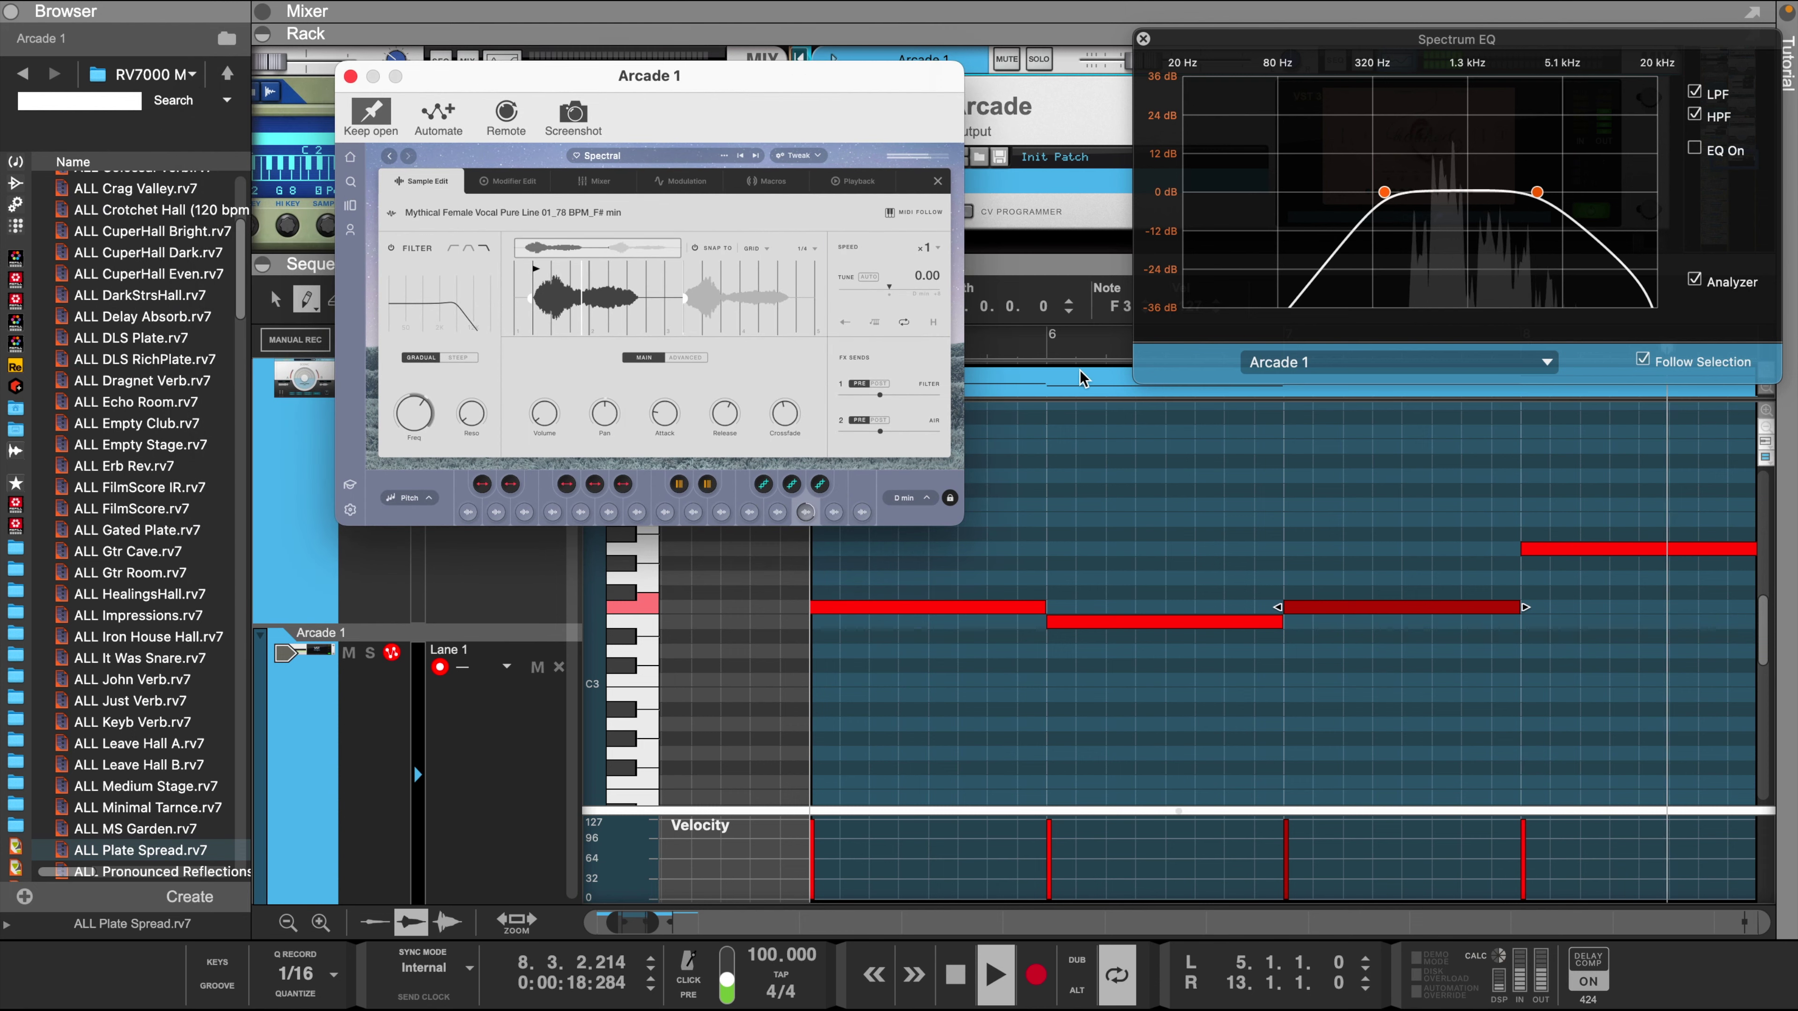
key(q)
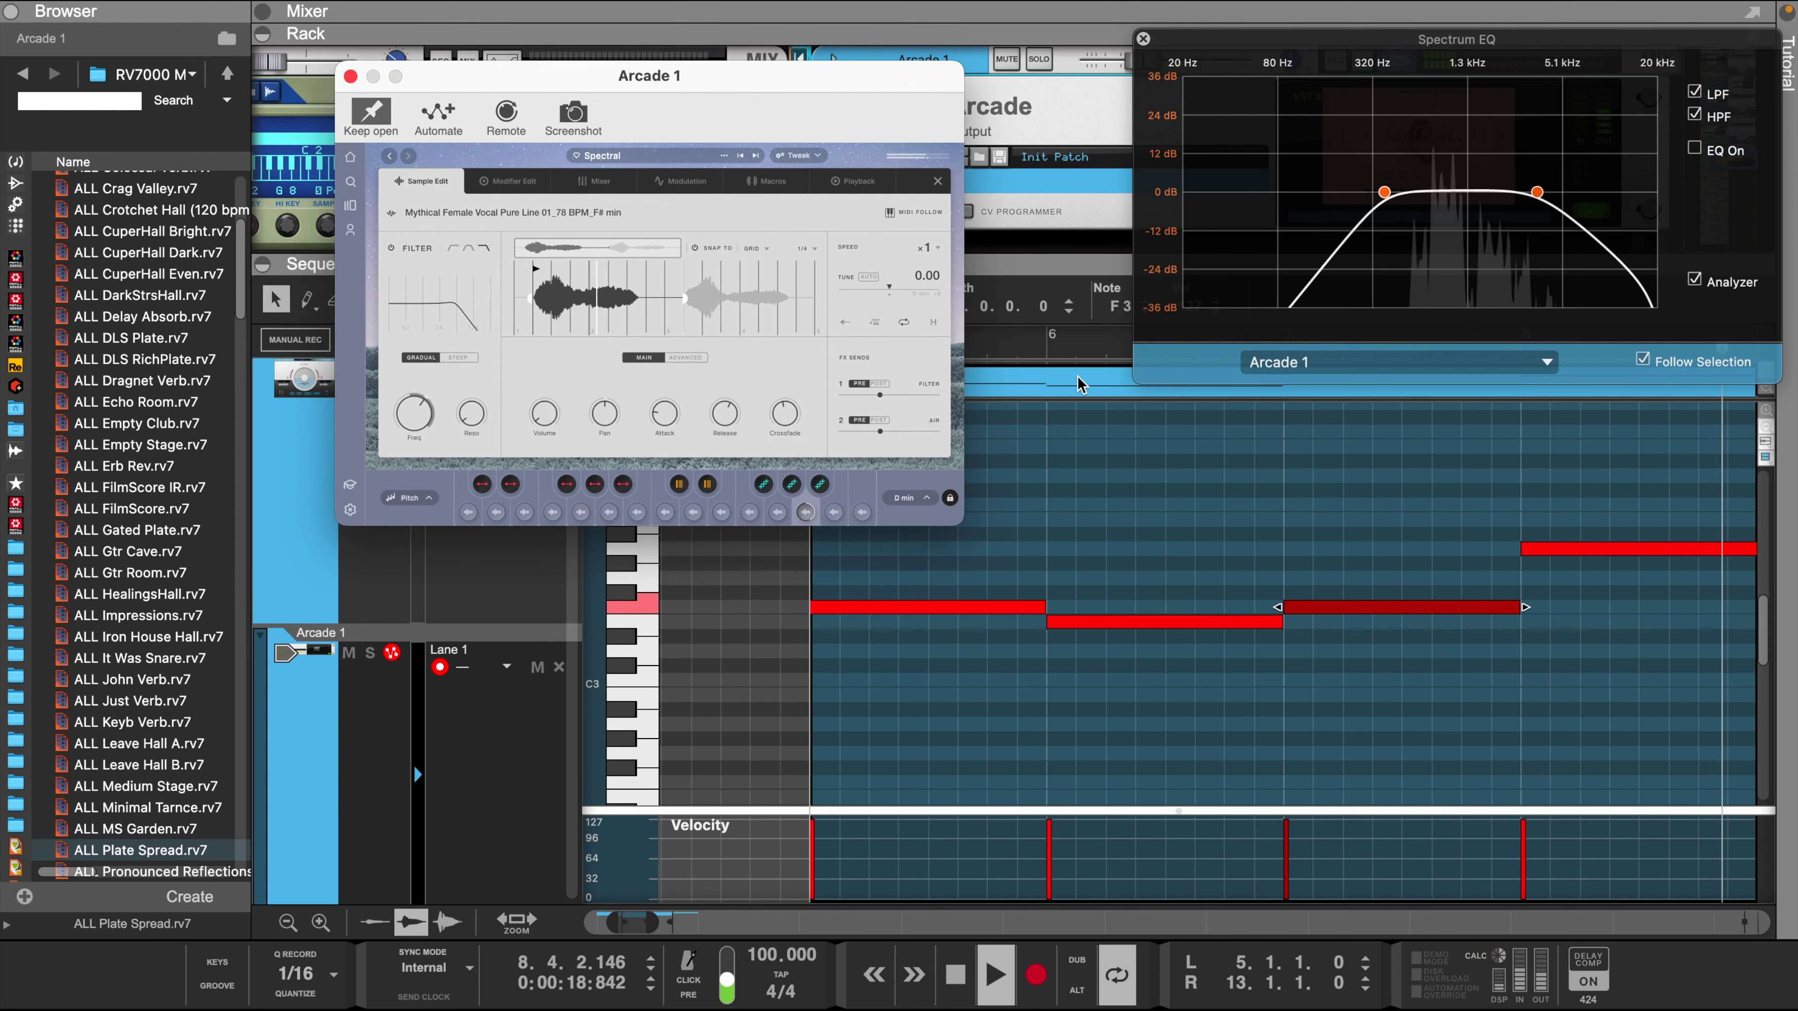
- Leave Arcade's sample editor, restart playback, then raise the Air macro and slightly adjust Light and the macro beside Air
click(938, 183)
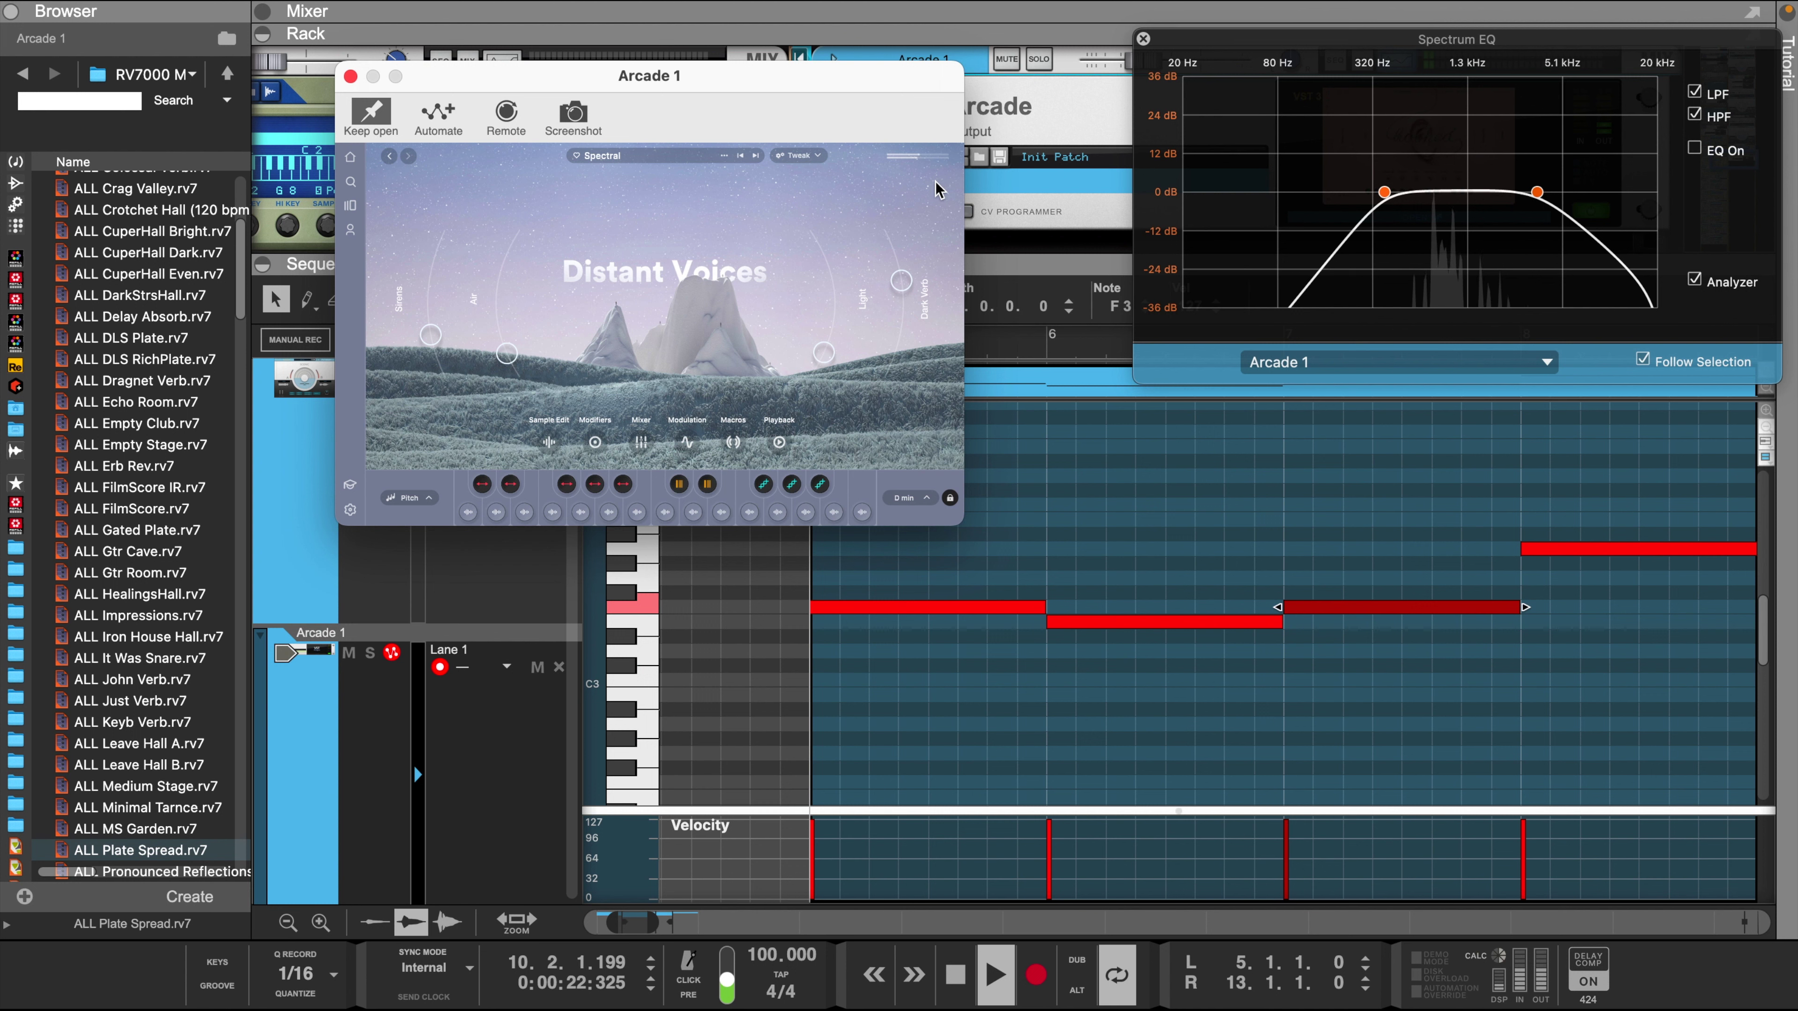
key(space)
key(space)
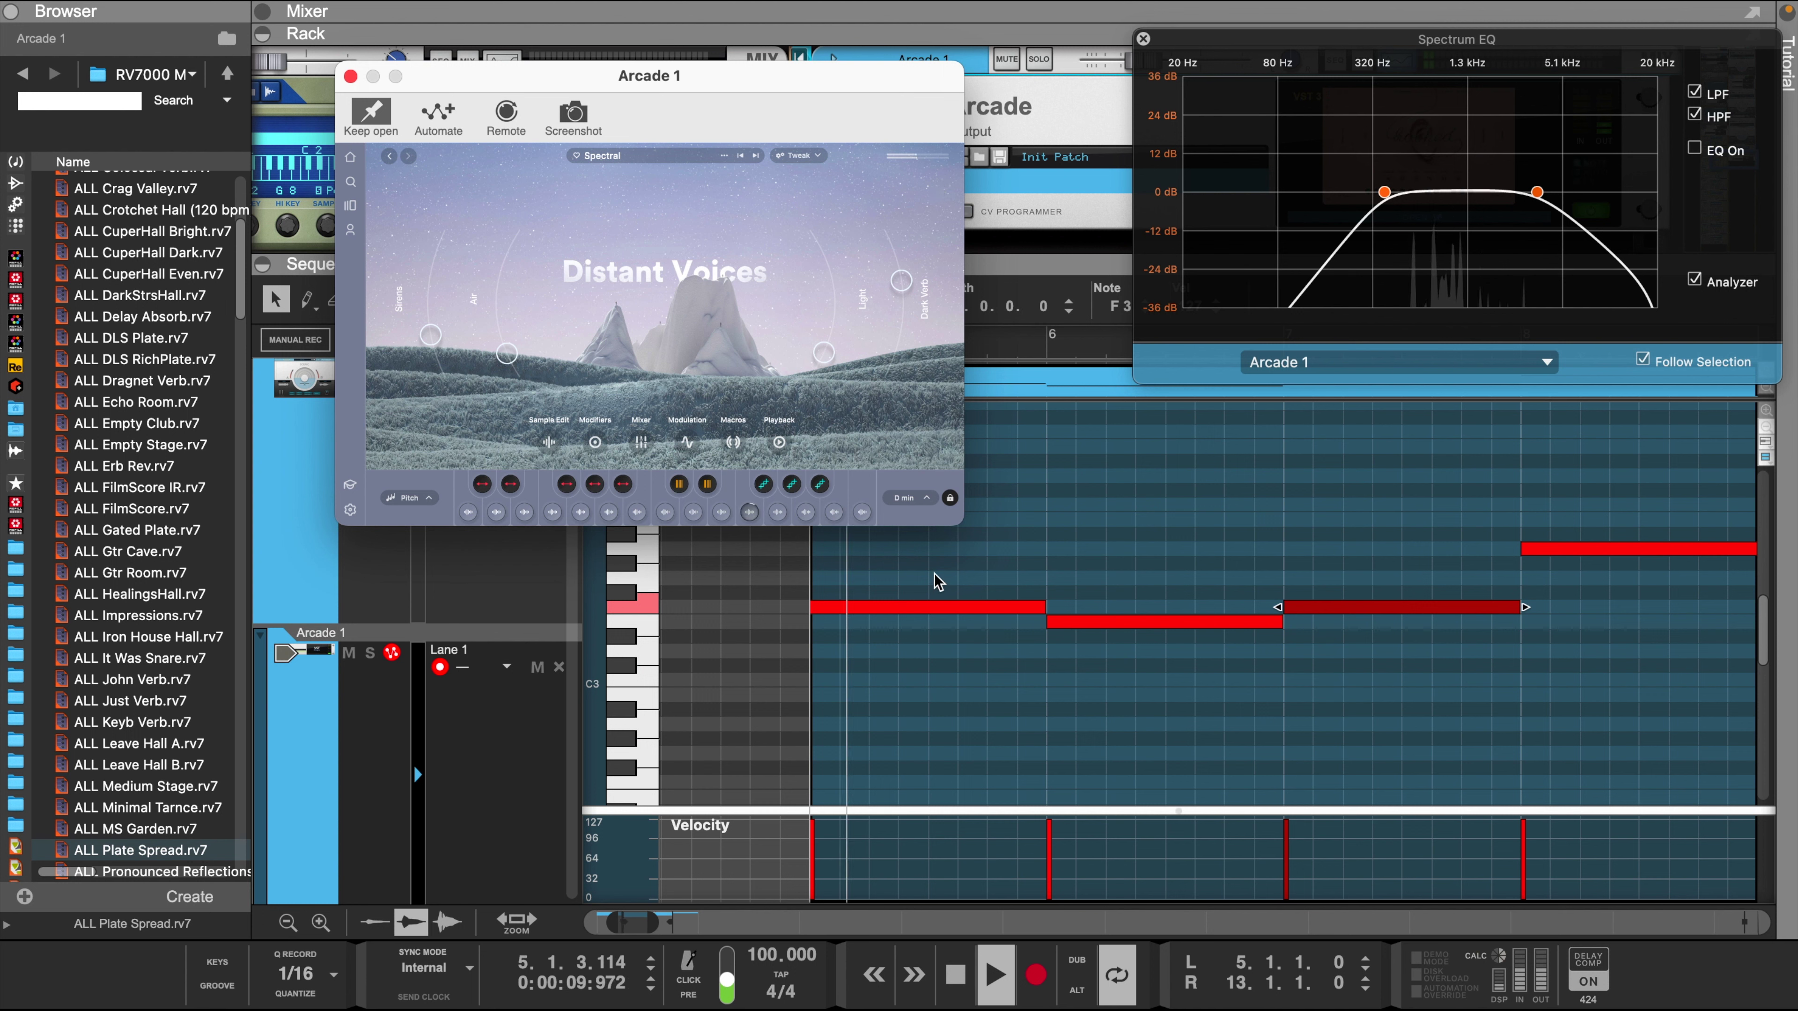
mouse_move(824, 358)
mouse_down()
mouse_move(842, 301)
mouse_move(815, 244)
mouse_move(841, 356)
mouse_up()
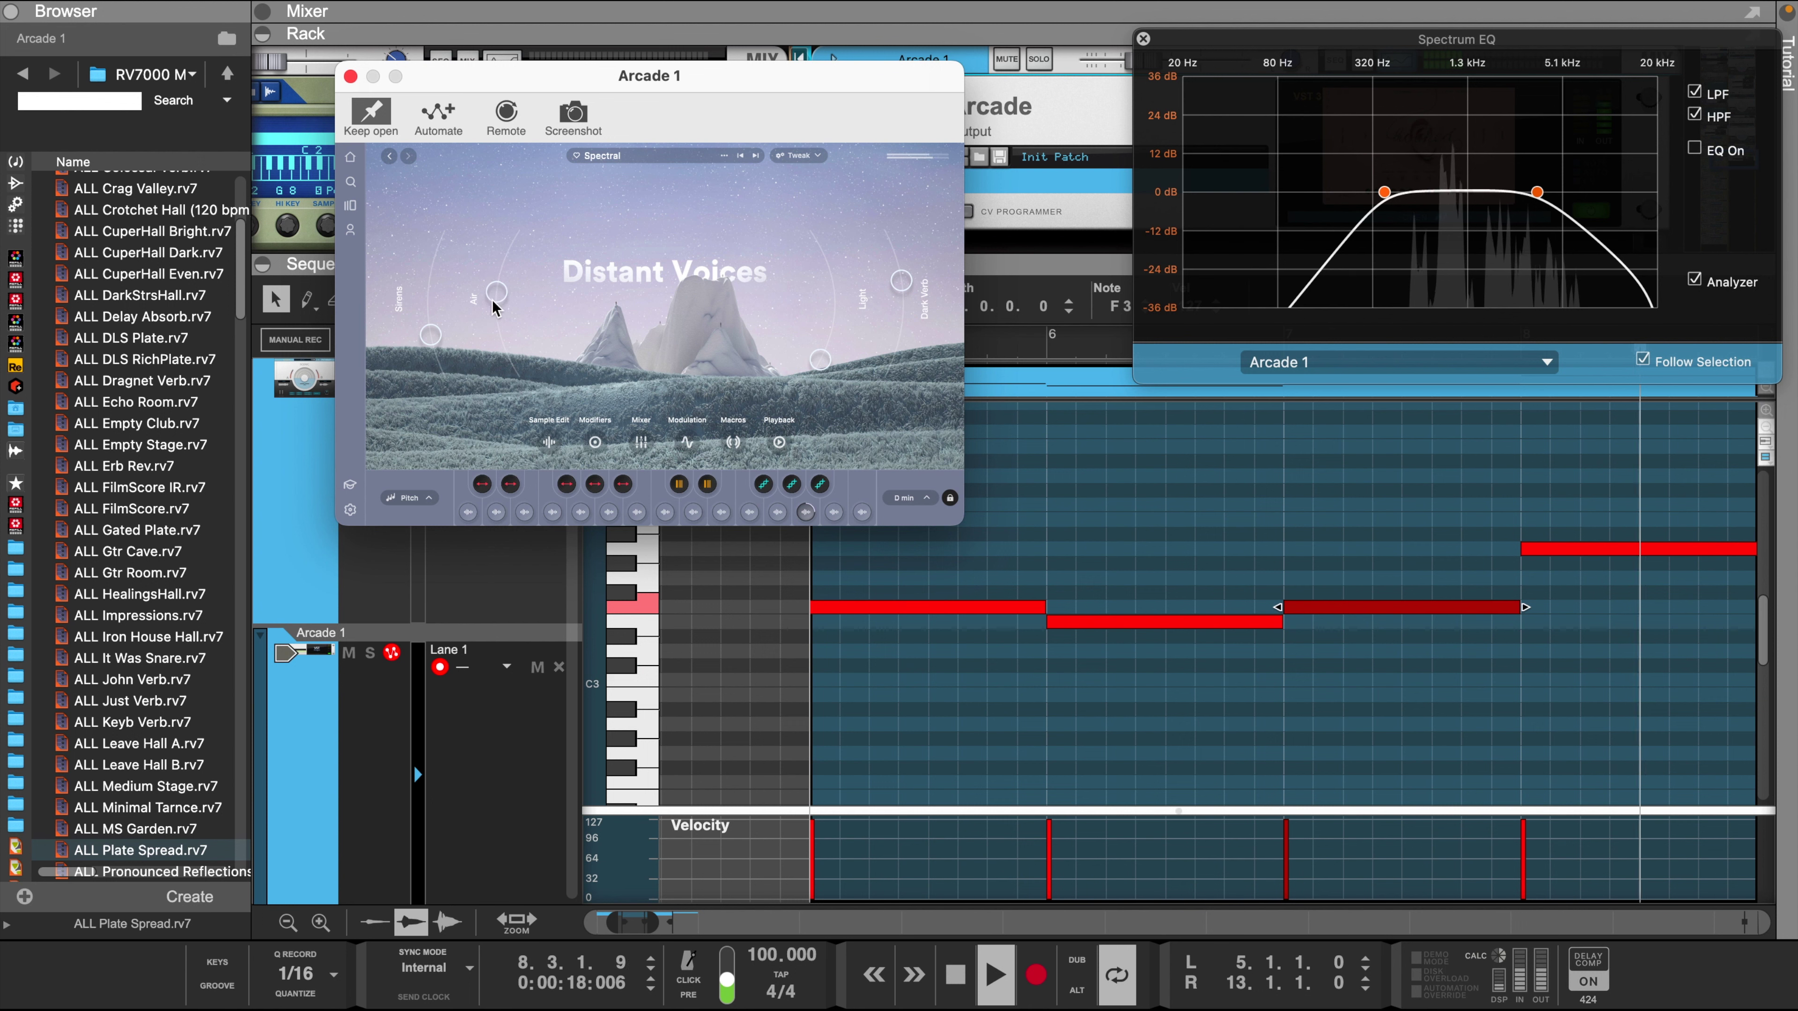
mouse_move(433, 347)
mouse_down()
mouse_move(440, 278)
mouse_move(433, 347)
mouse_up()
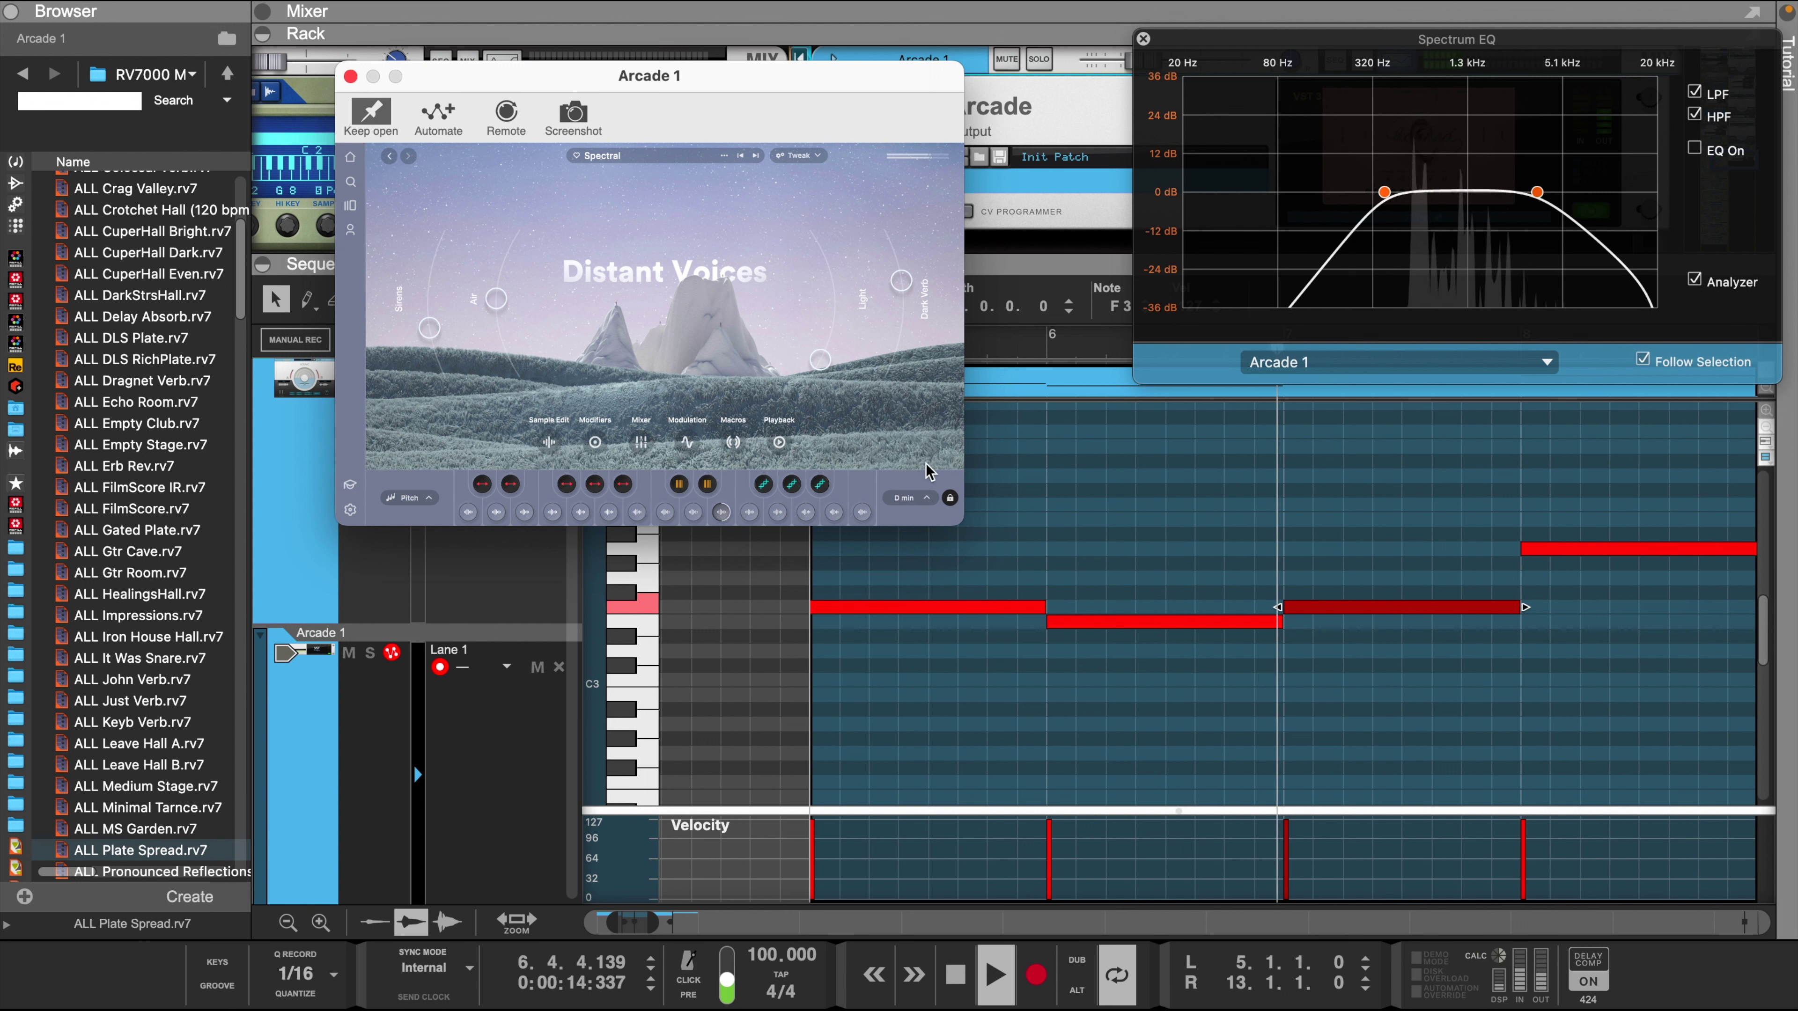
- Examine the playing vocal sample's main and advanced settings in Arcade, along with its Modulation and Mixer pages
click(746, 494)
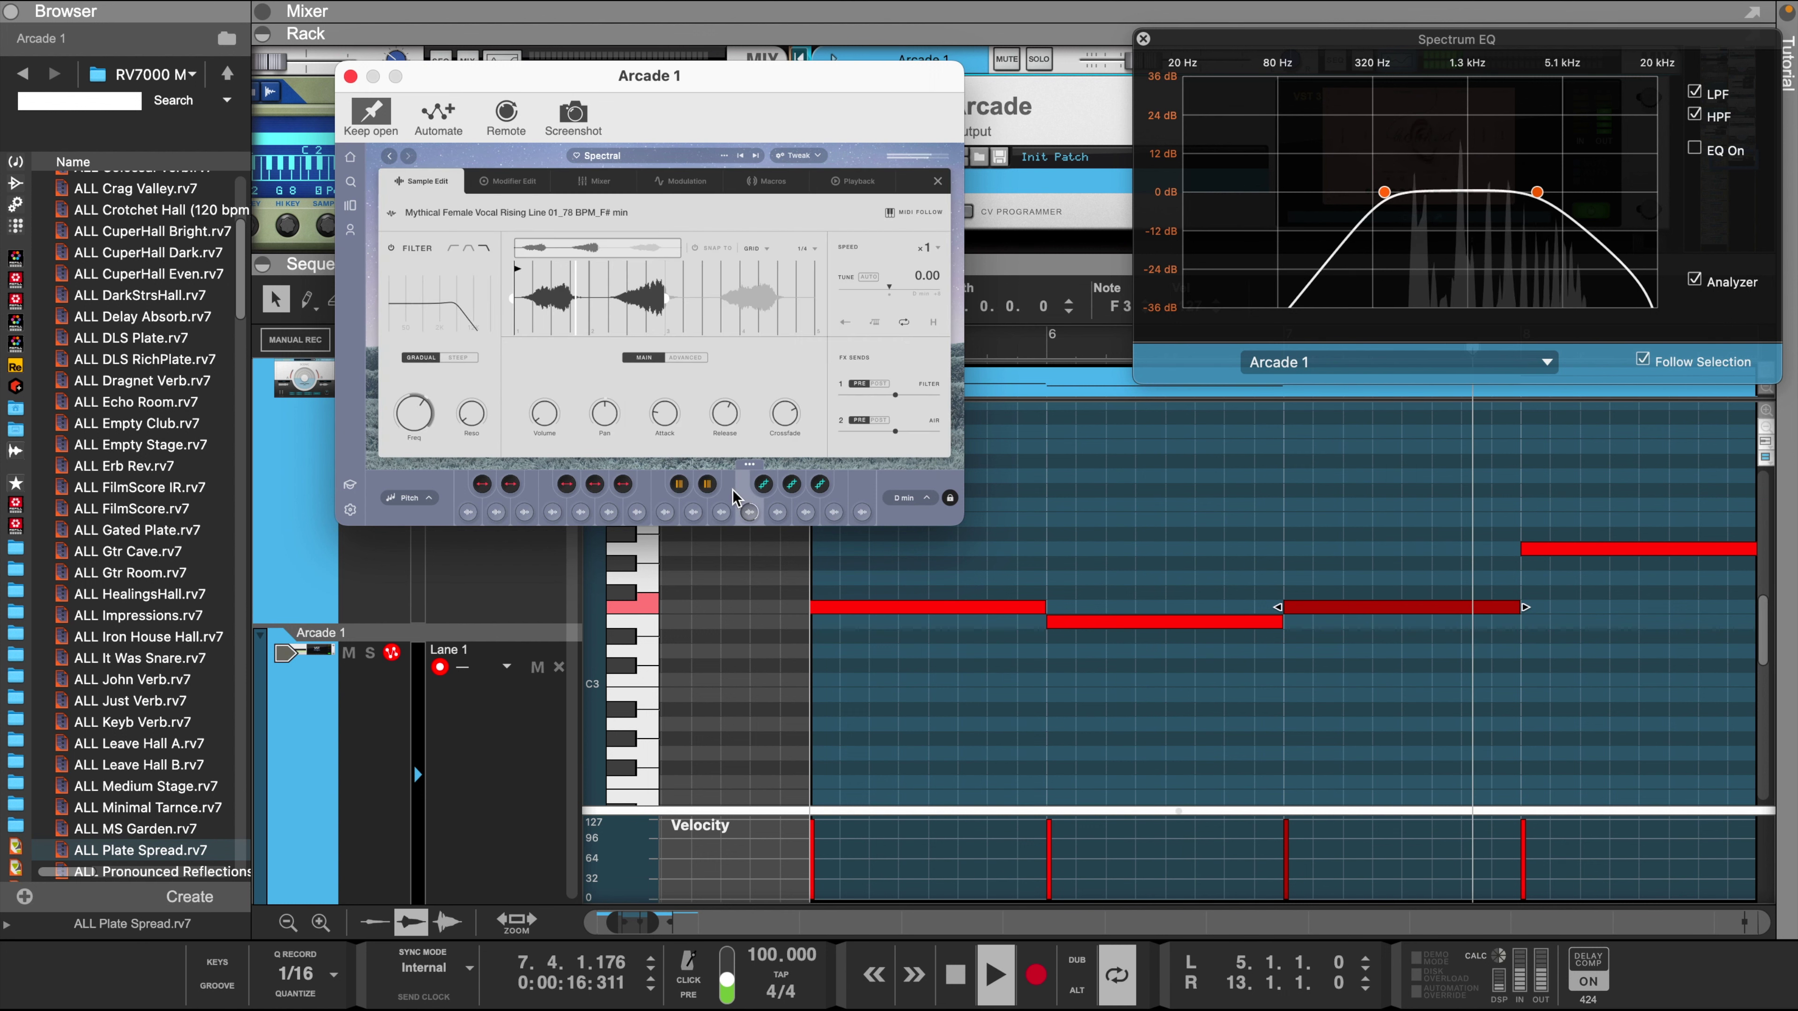
click(684, 358)
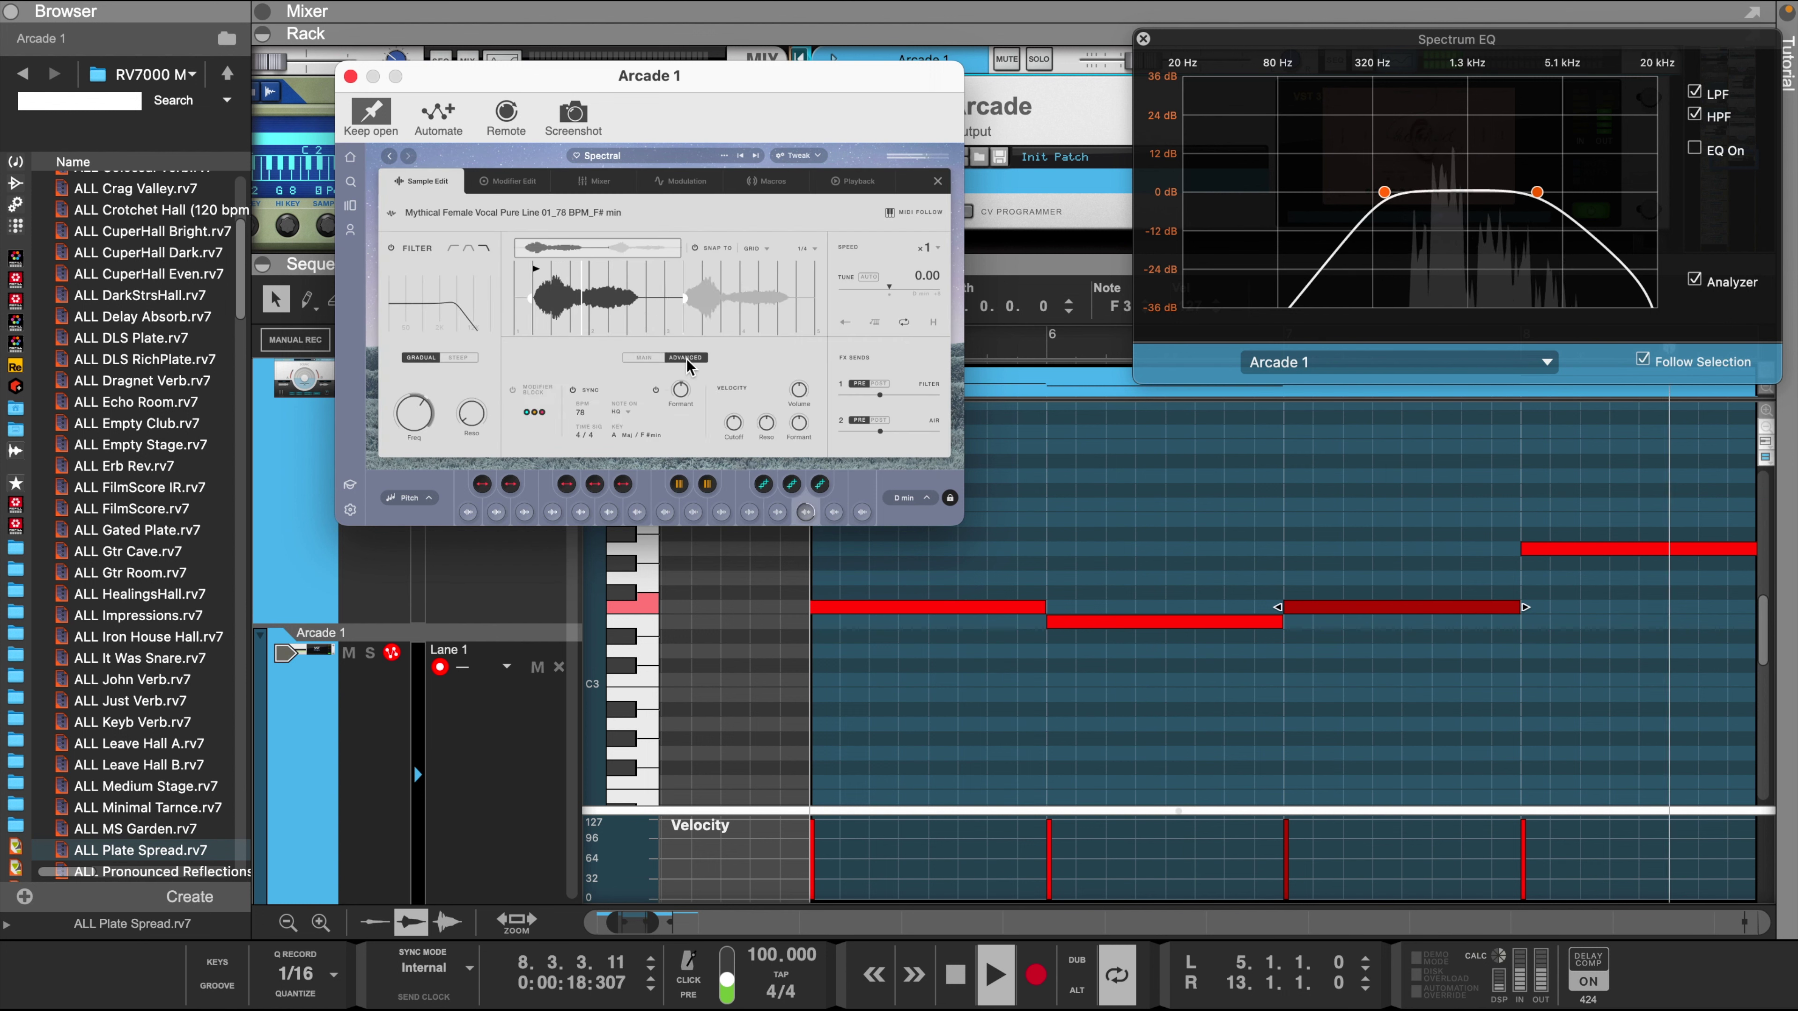
click(676, 182)
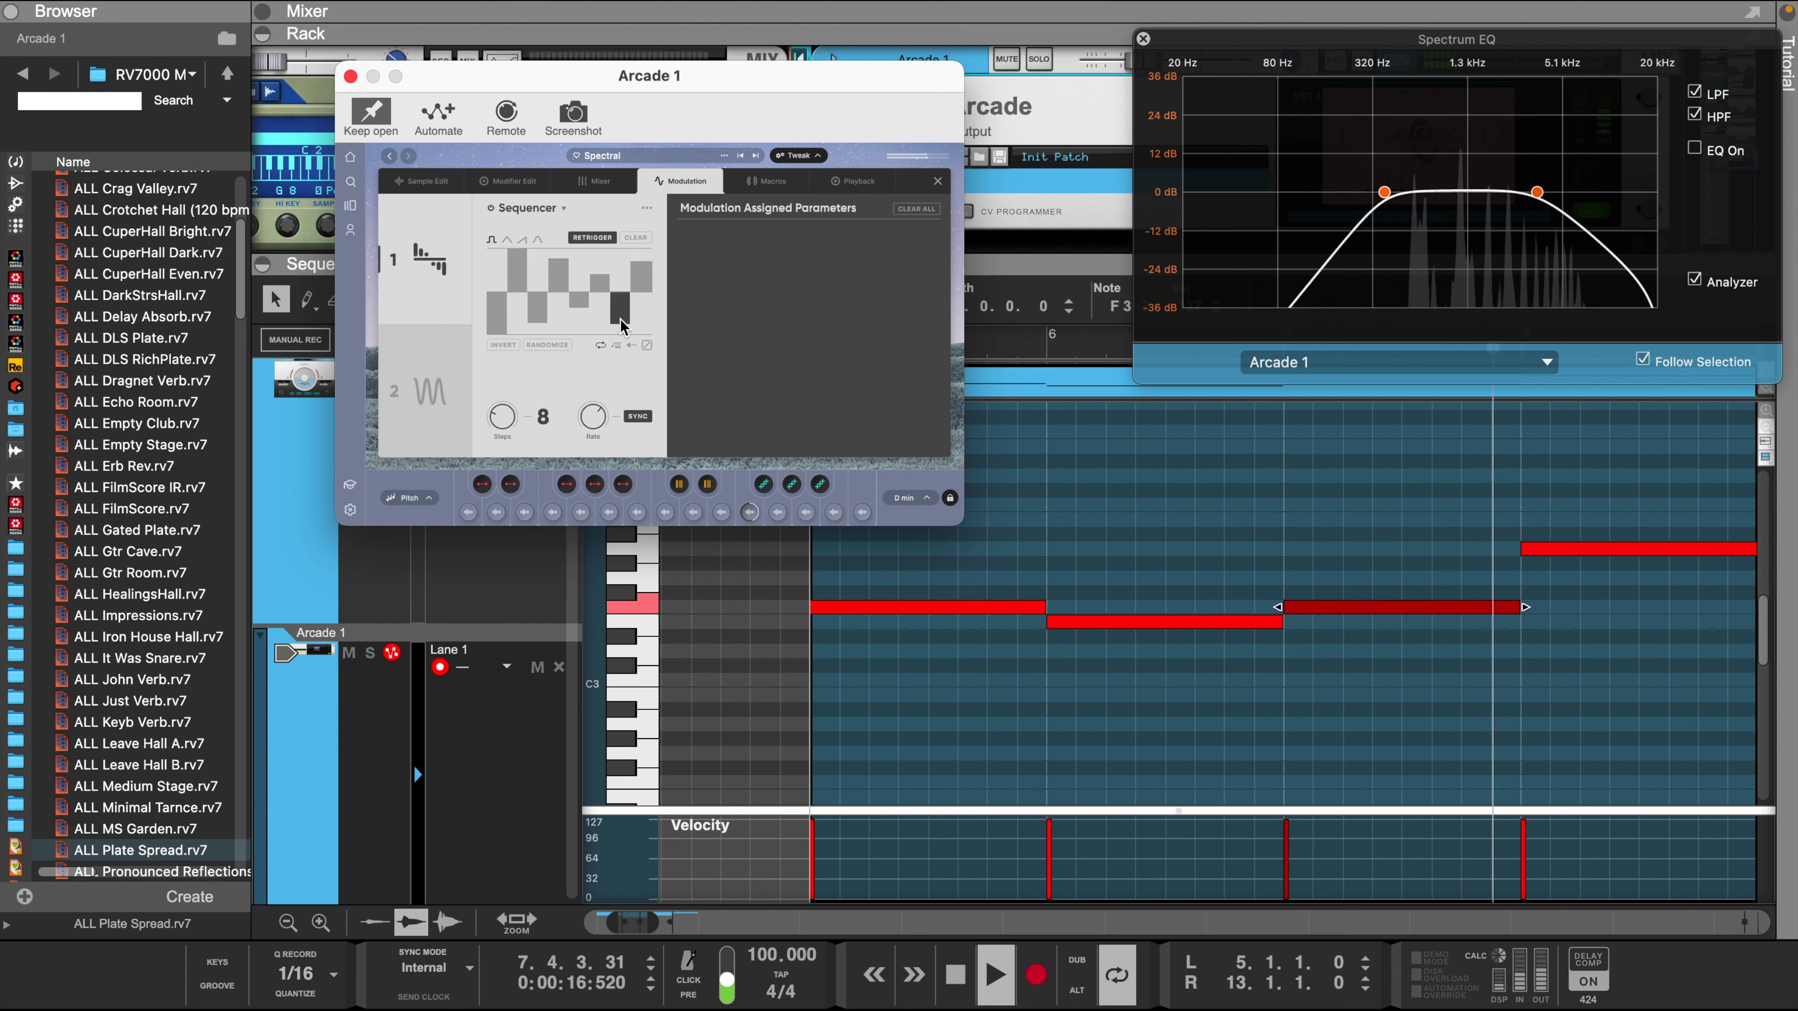
click(601, 182)
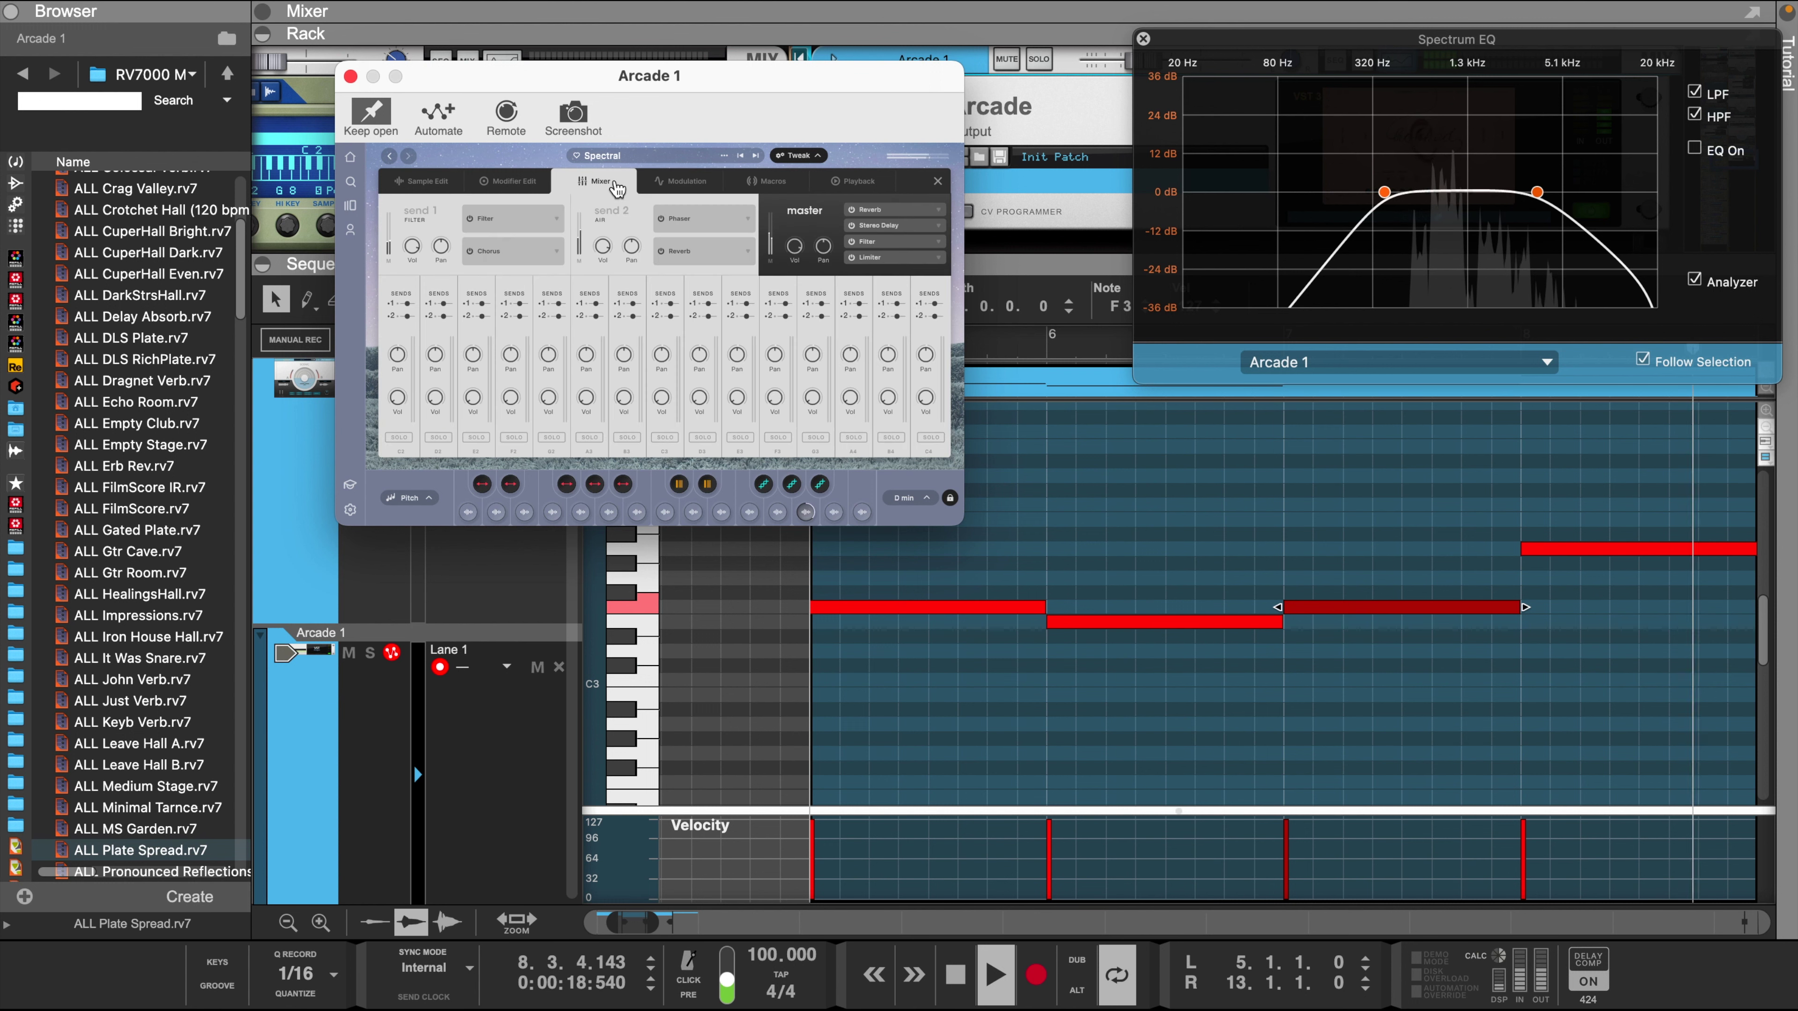
- Close the Arcade and Spectrum EQ windows and return from the Arcade note editor to the song arrangement
click(1144, 39)
click(1394, 64)
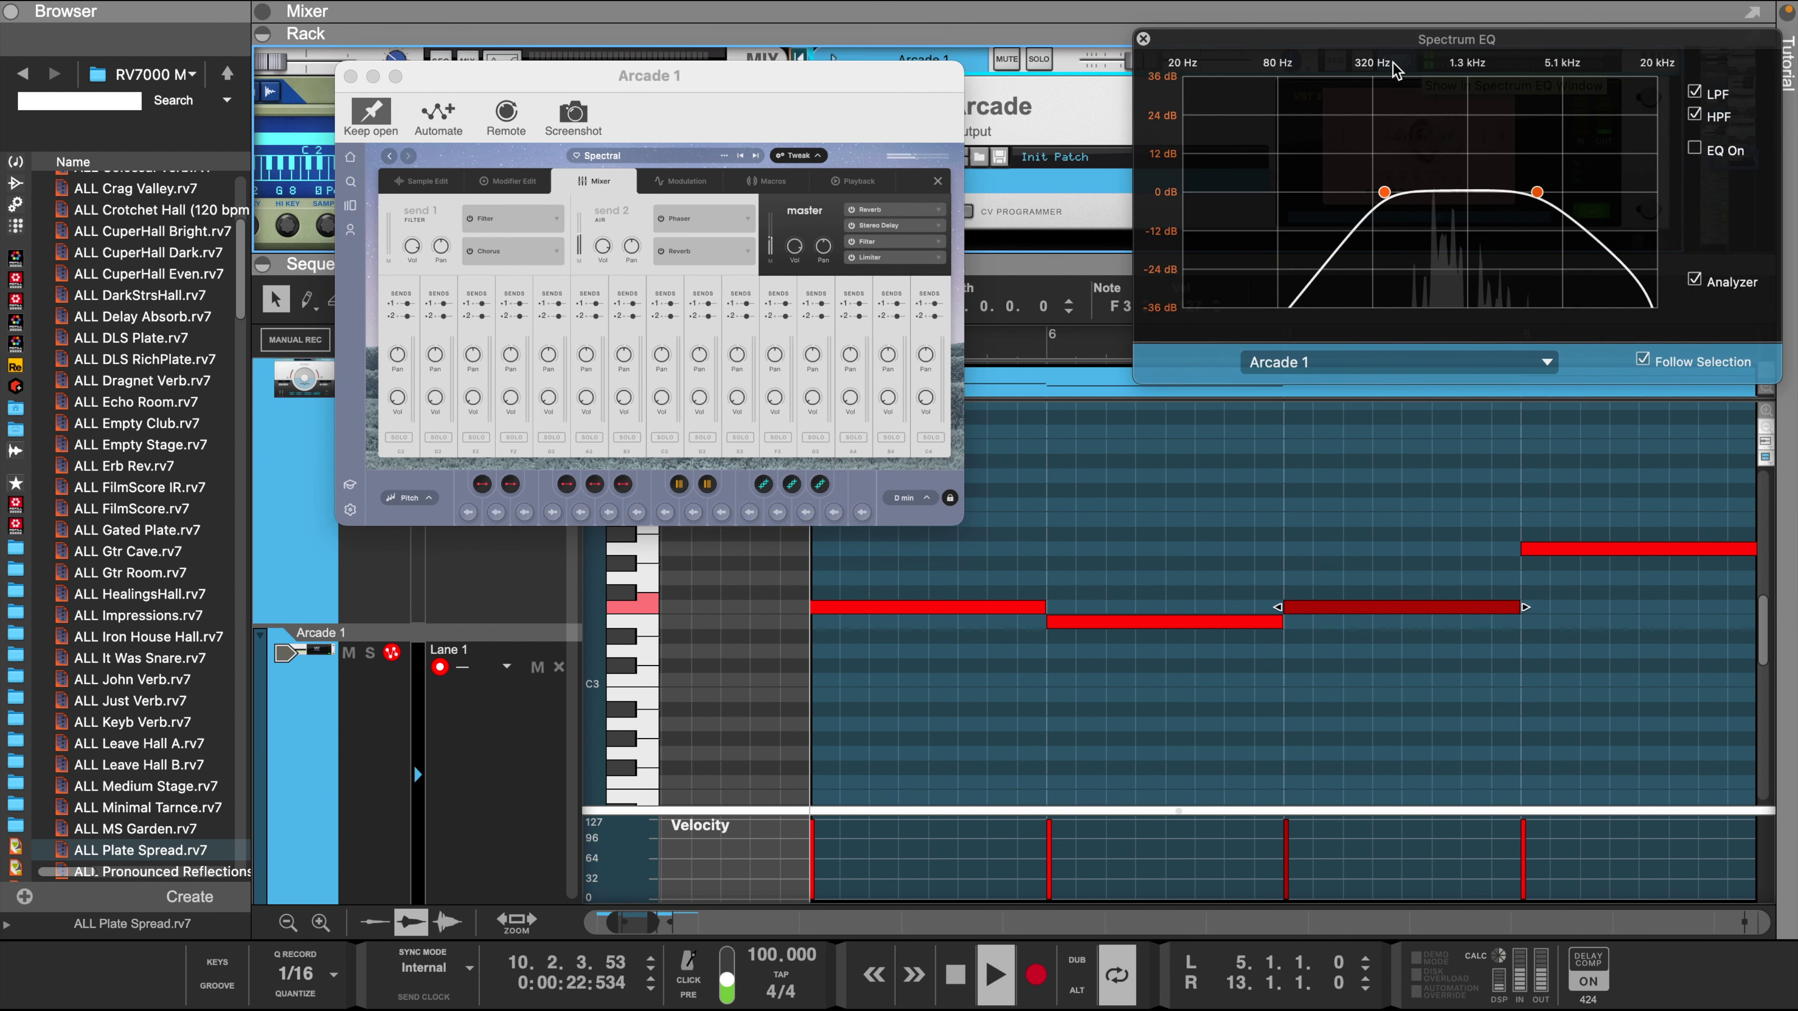
click(350, 75)
click(1143, 39)
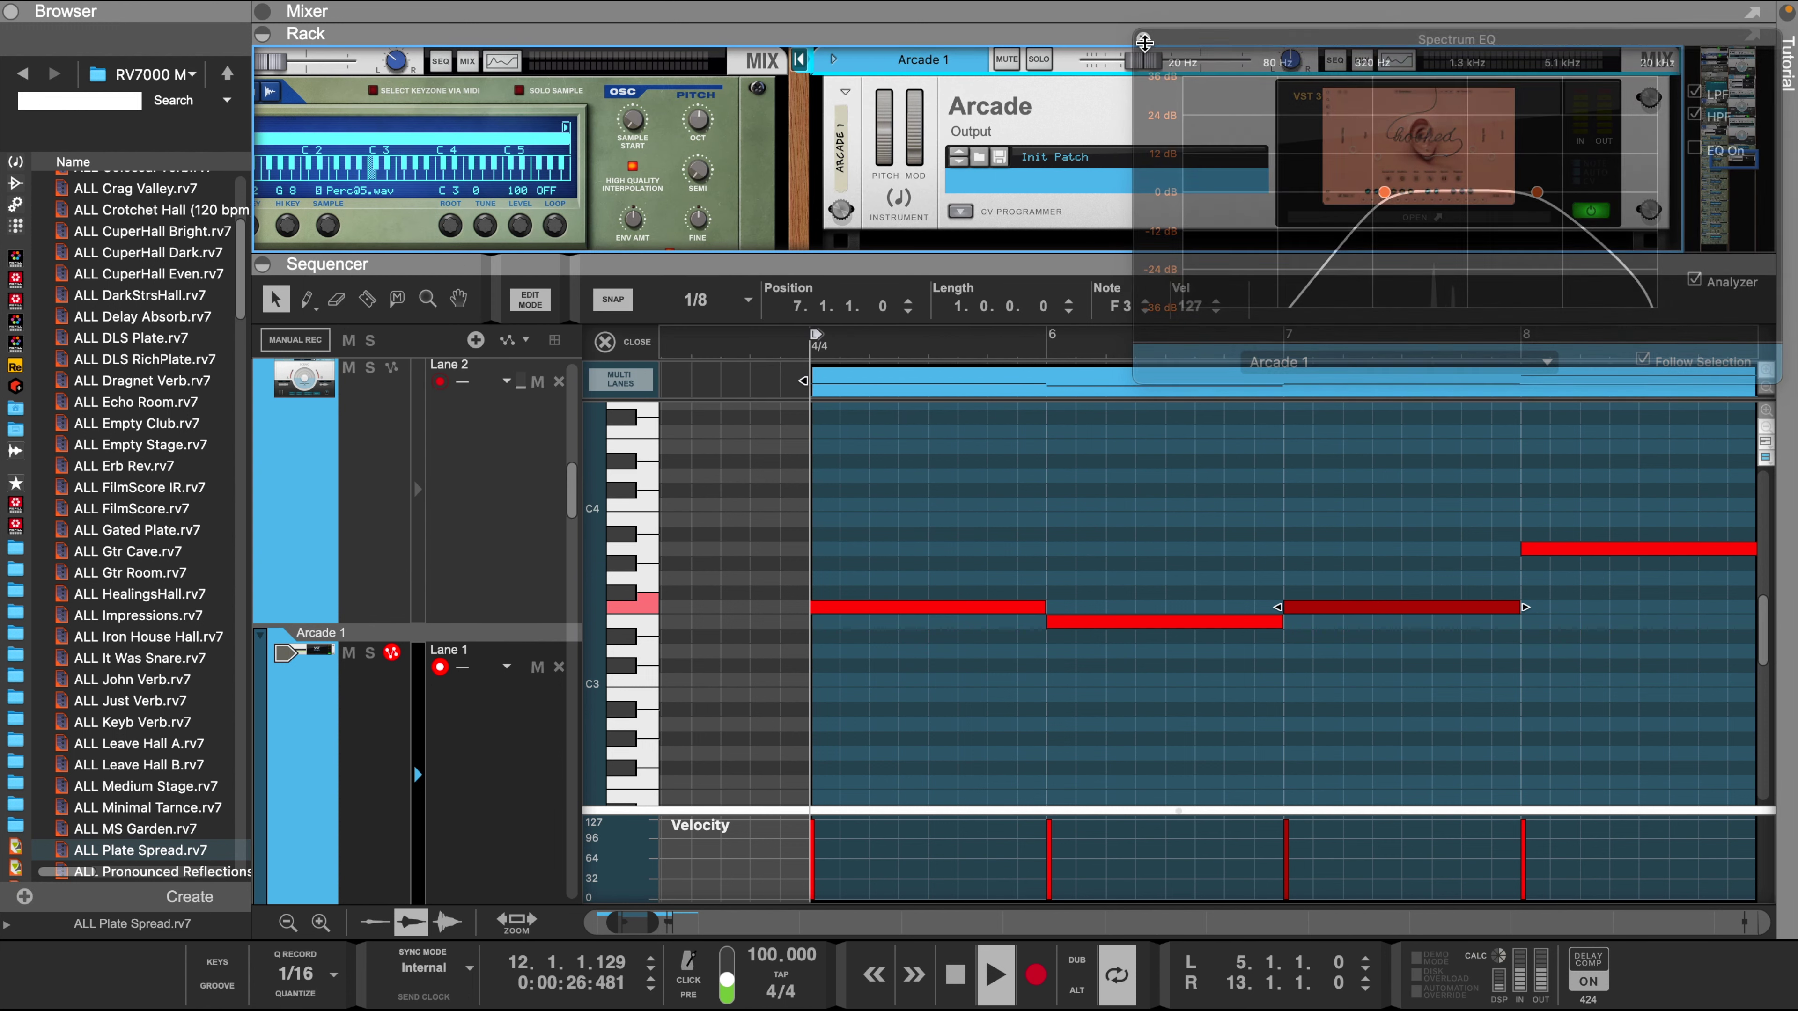
drag(652, 926, 683, 925)
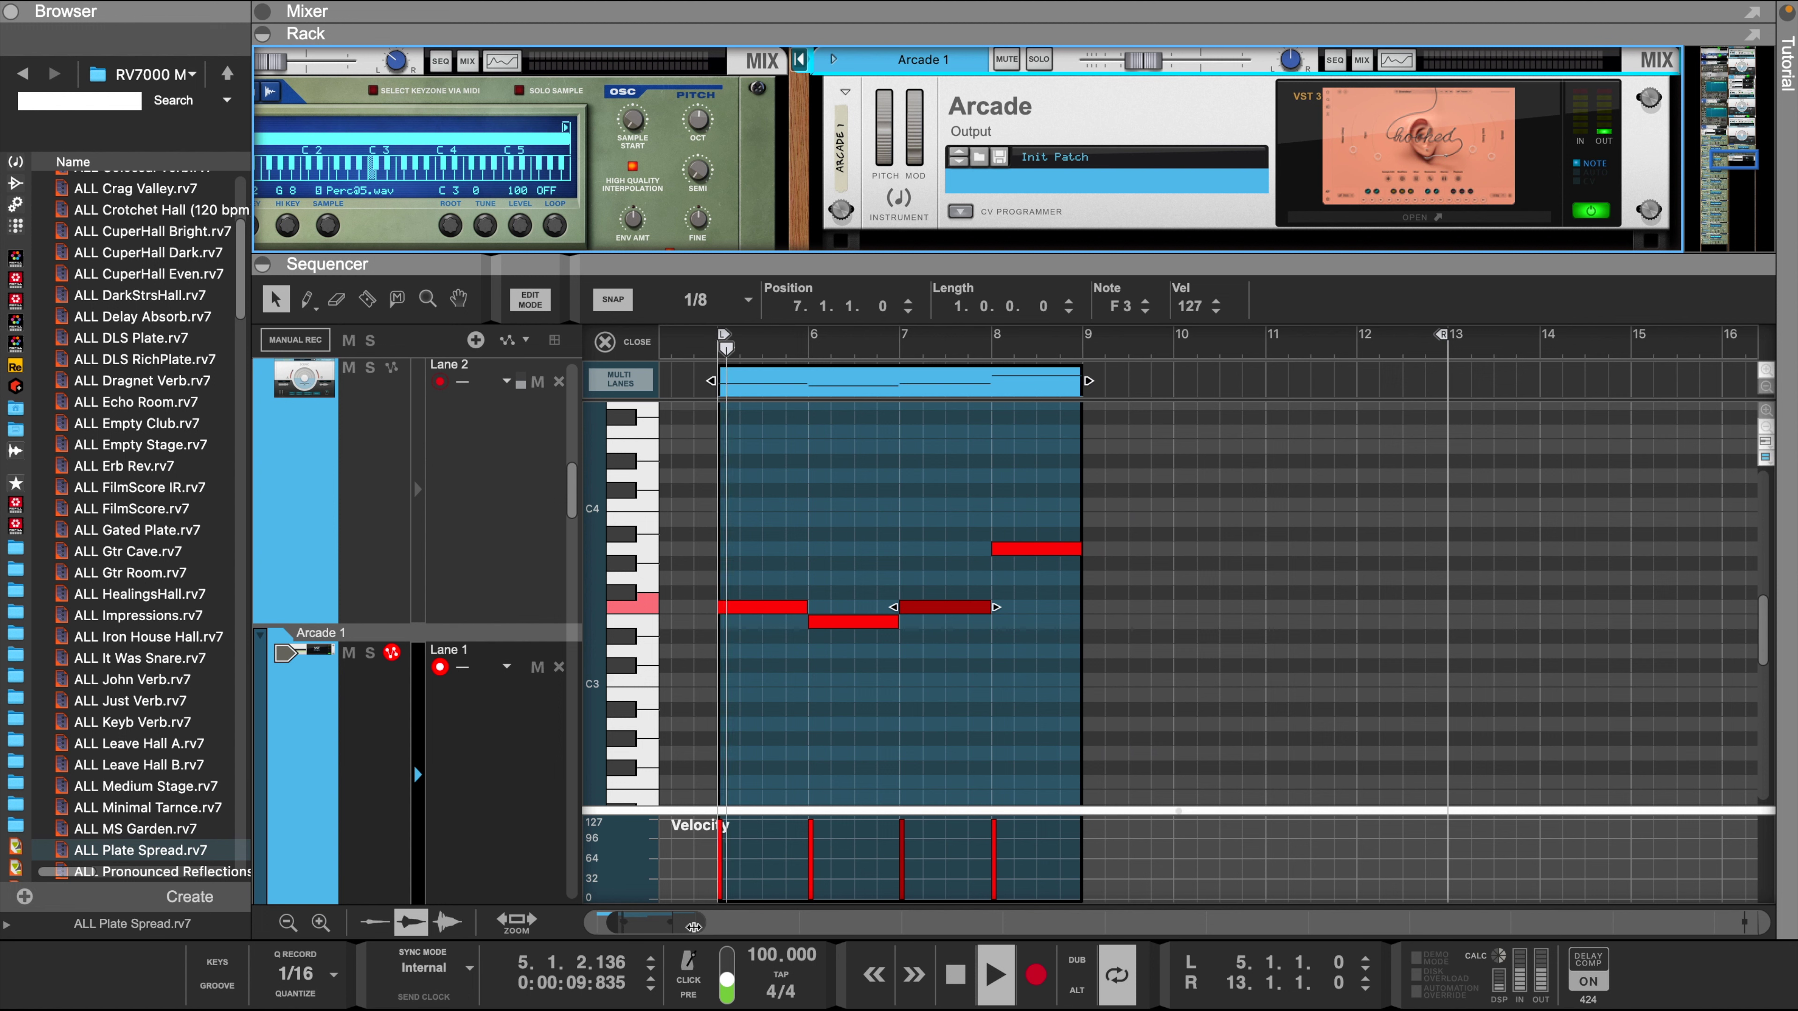
click(637, 343)
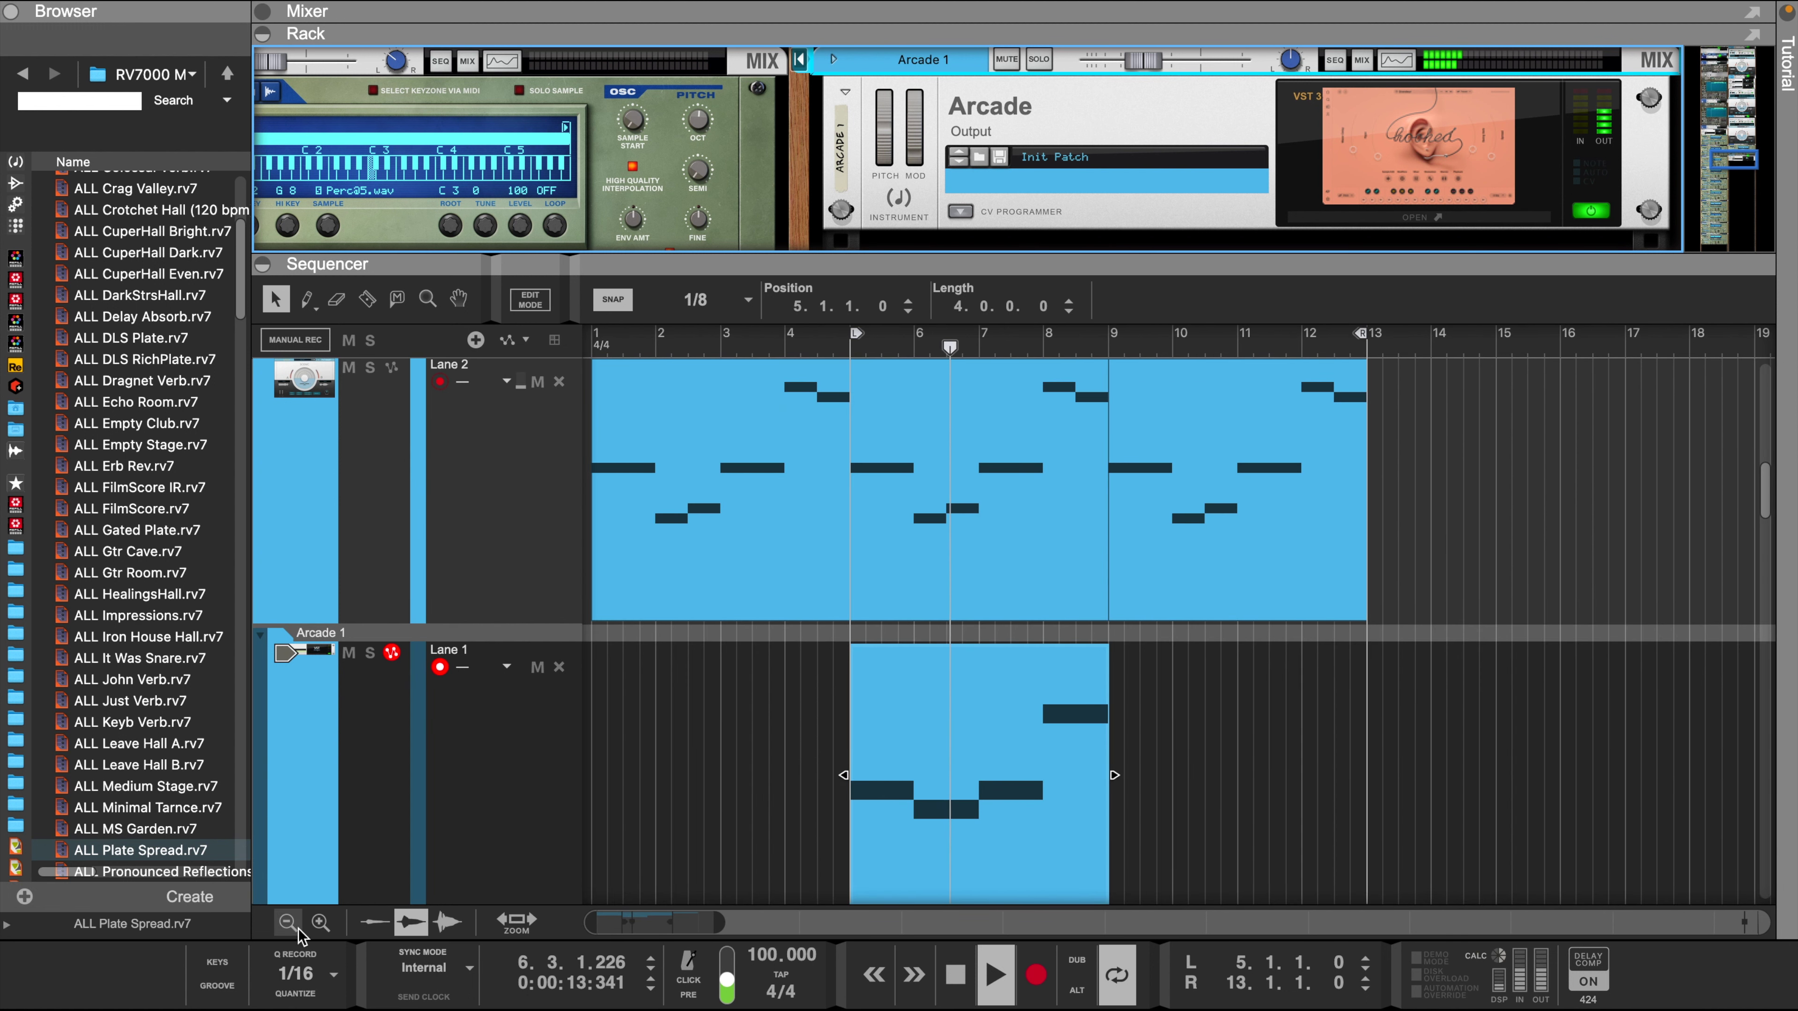
- Set the loop to run from bar 1 to bar 9
click(287, 922)
scroll(663, 622, up, 2)
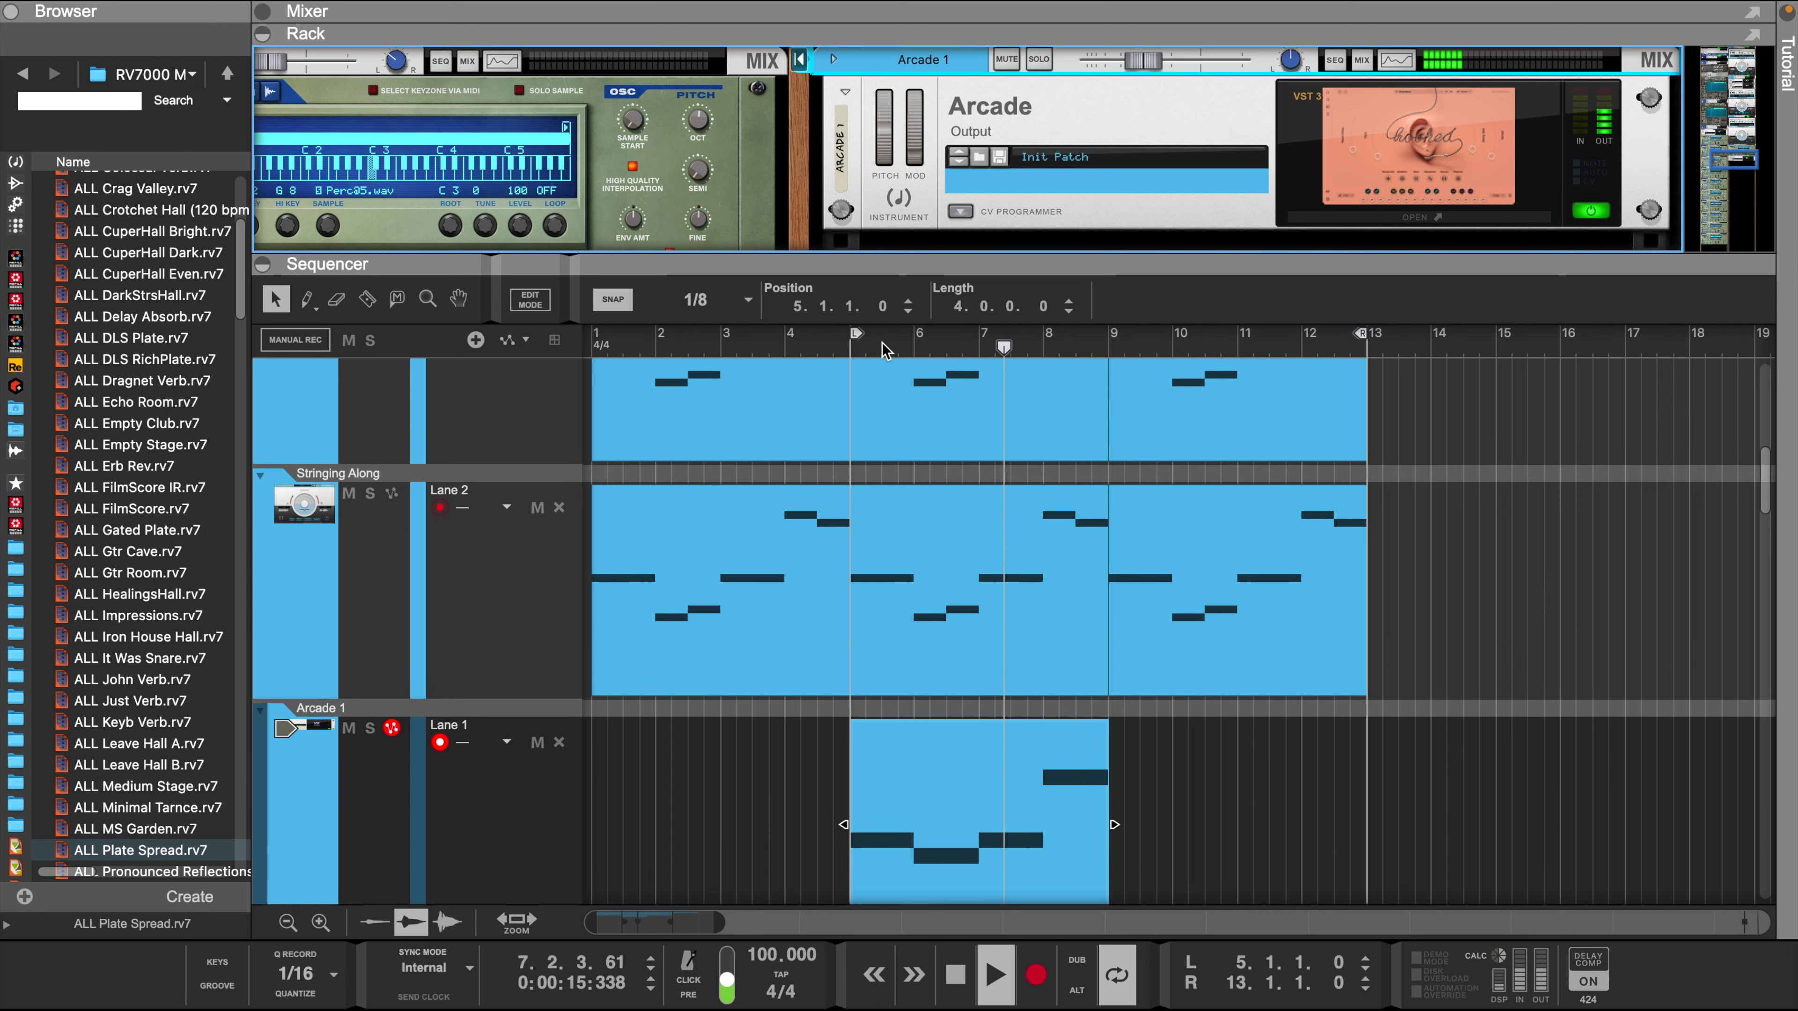
drag(855, 333, 596, 335)
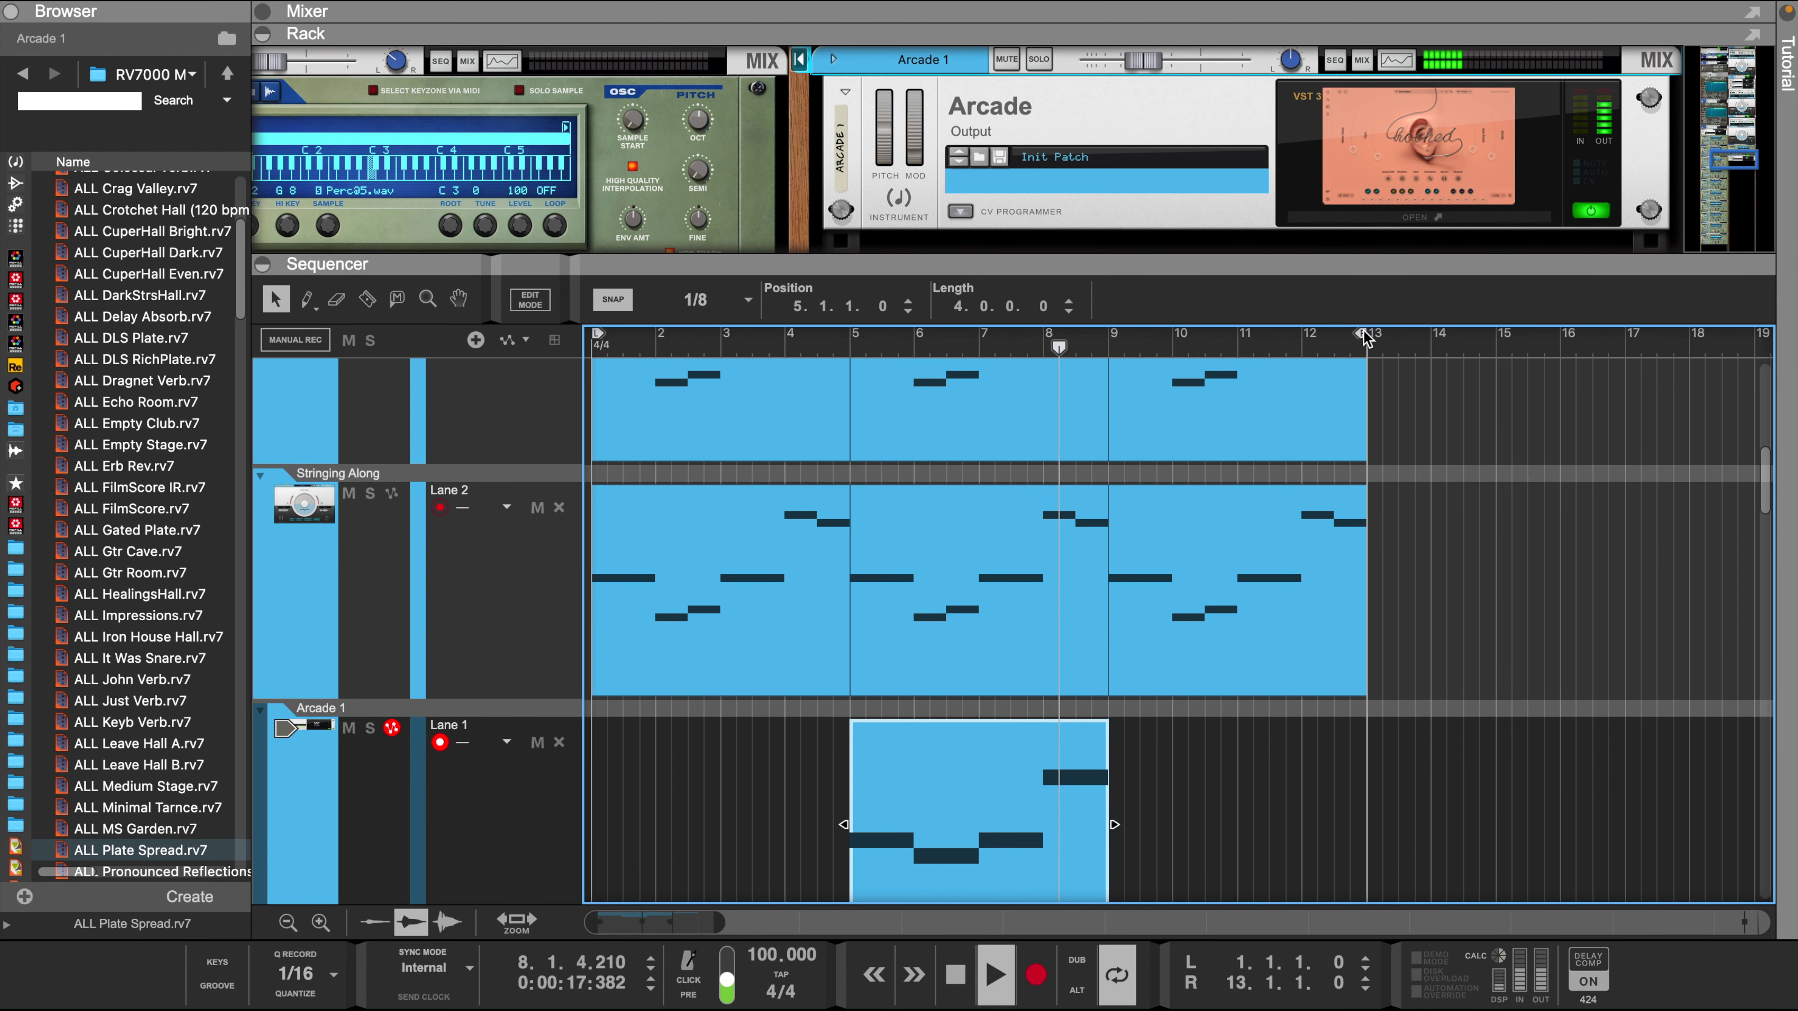
drag(1365, 339, 1104, 396)
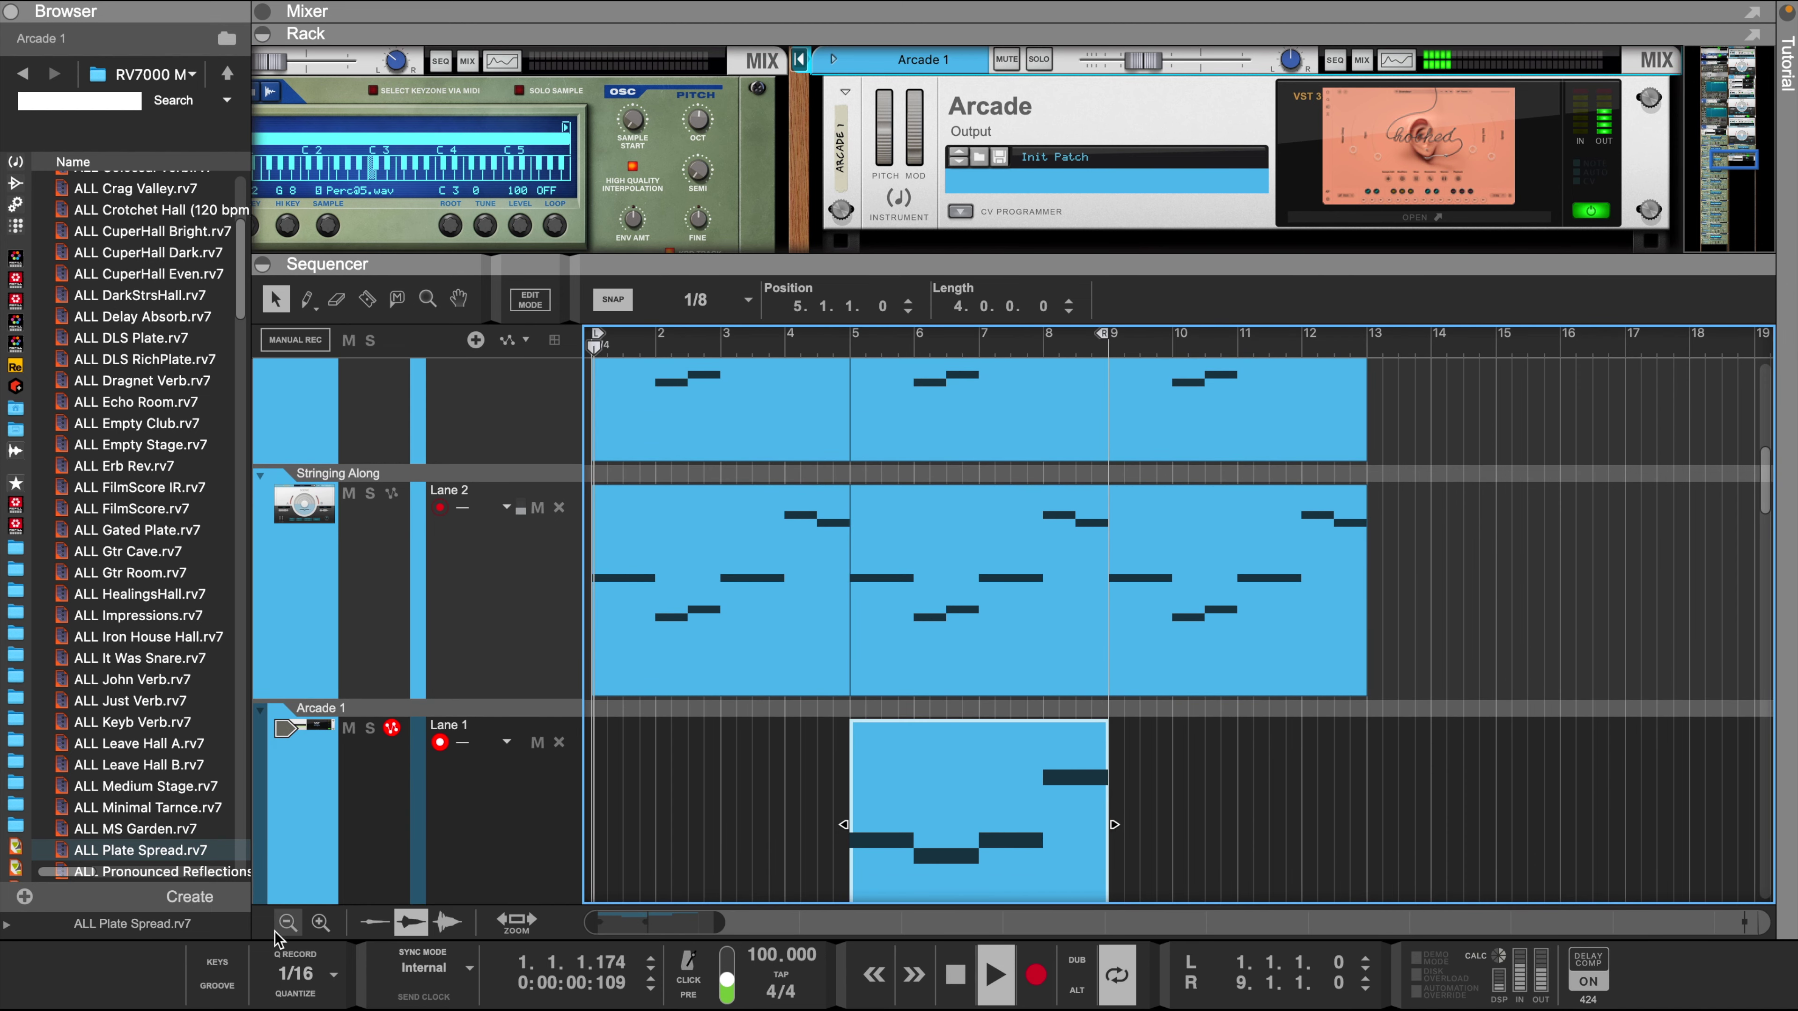
- Enlarge the mixer above the sequencer and select the Arcade 1 channel to inspect its pan setting
click(286, 922)
click(287, 921)
click(286, 922)
scroll(808, 584, up, 4)
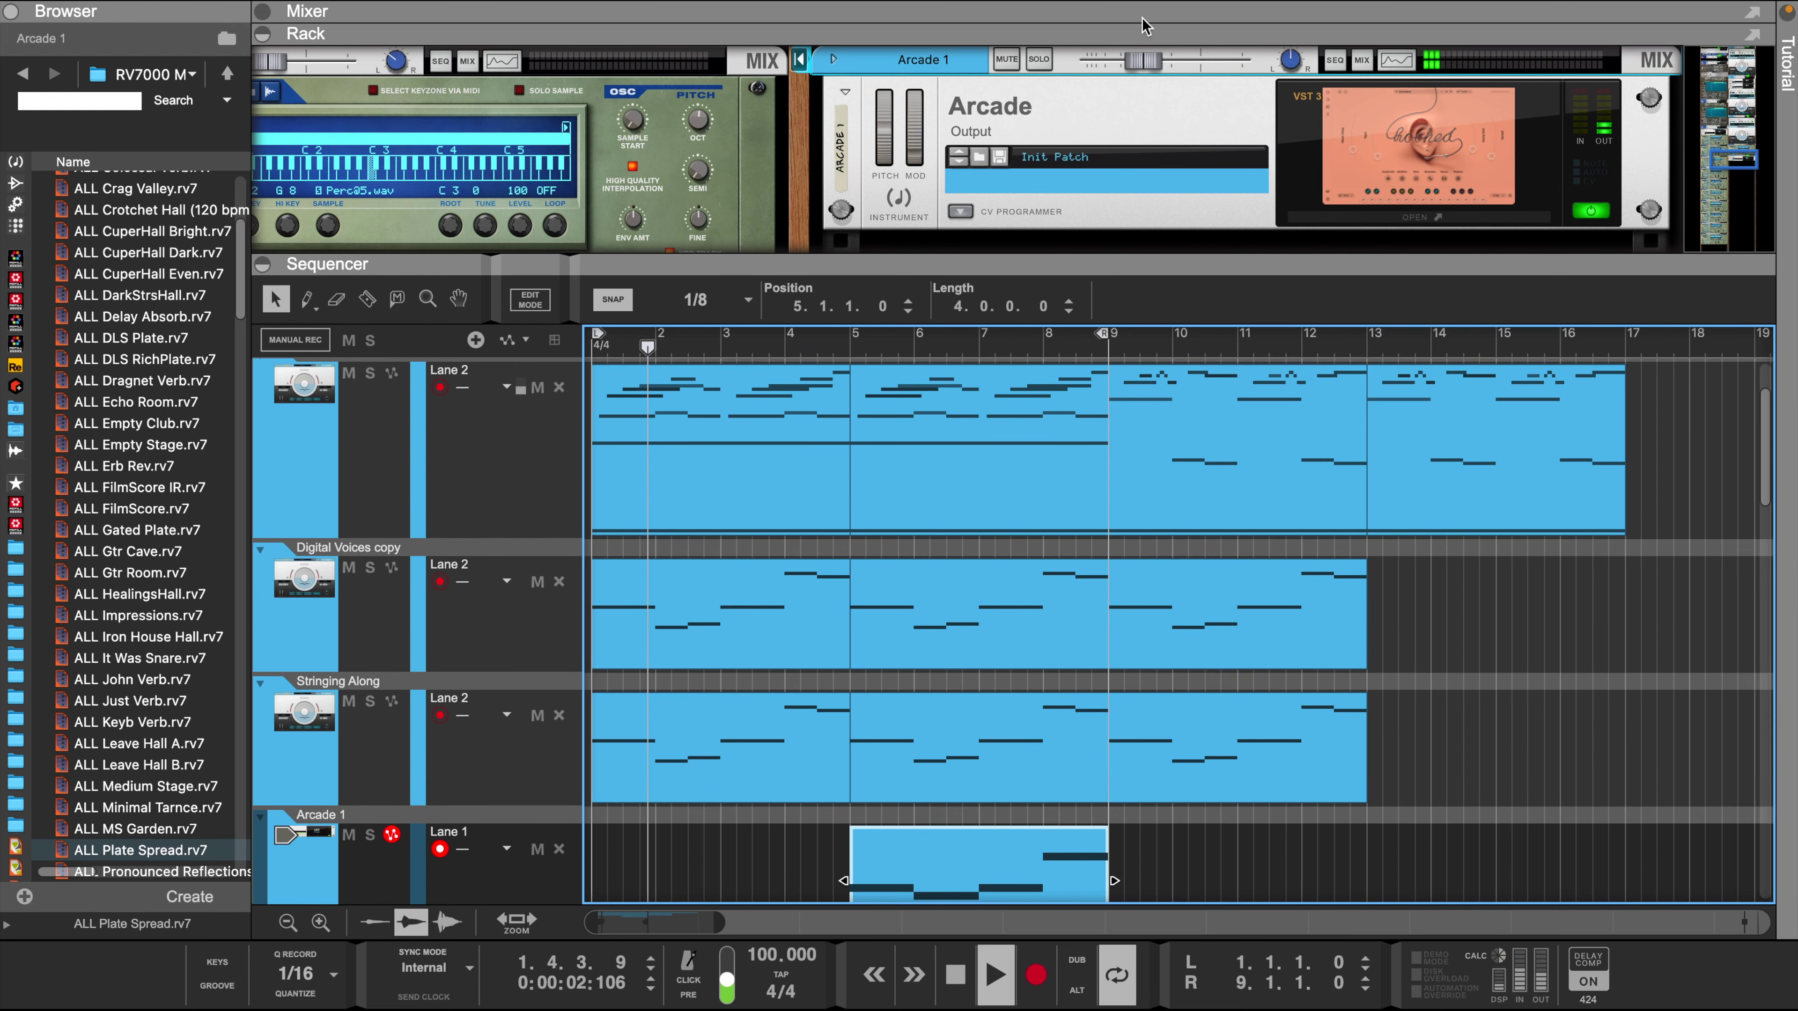
drag(1141, 34, 1132, 371)
scroll(803, 815, down, 4)
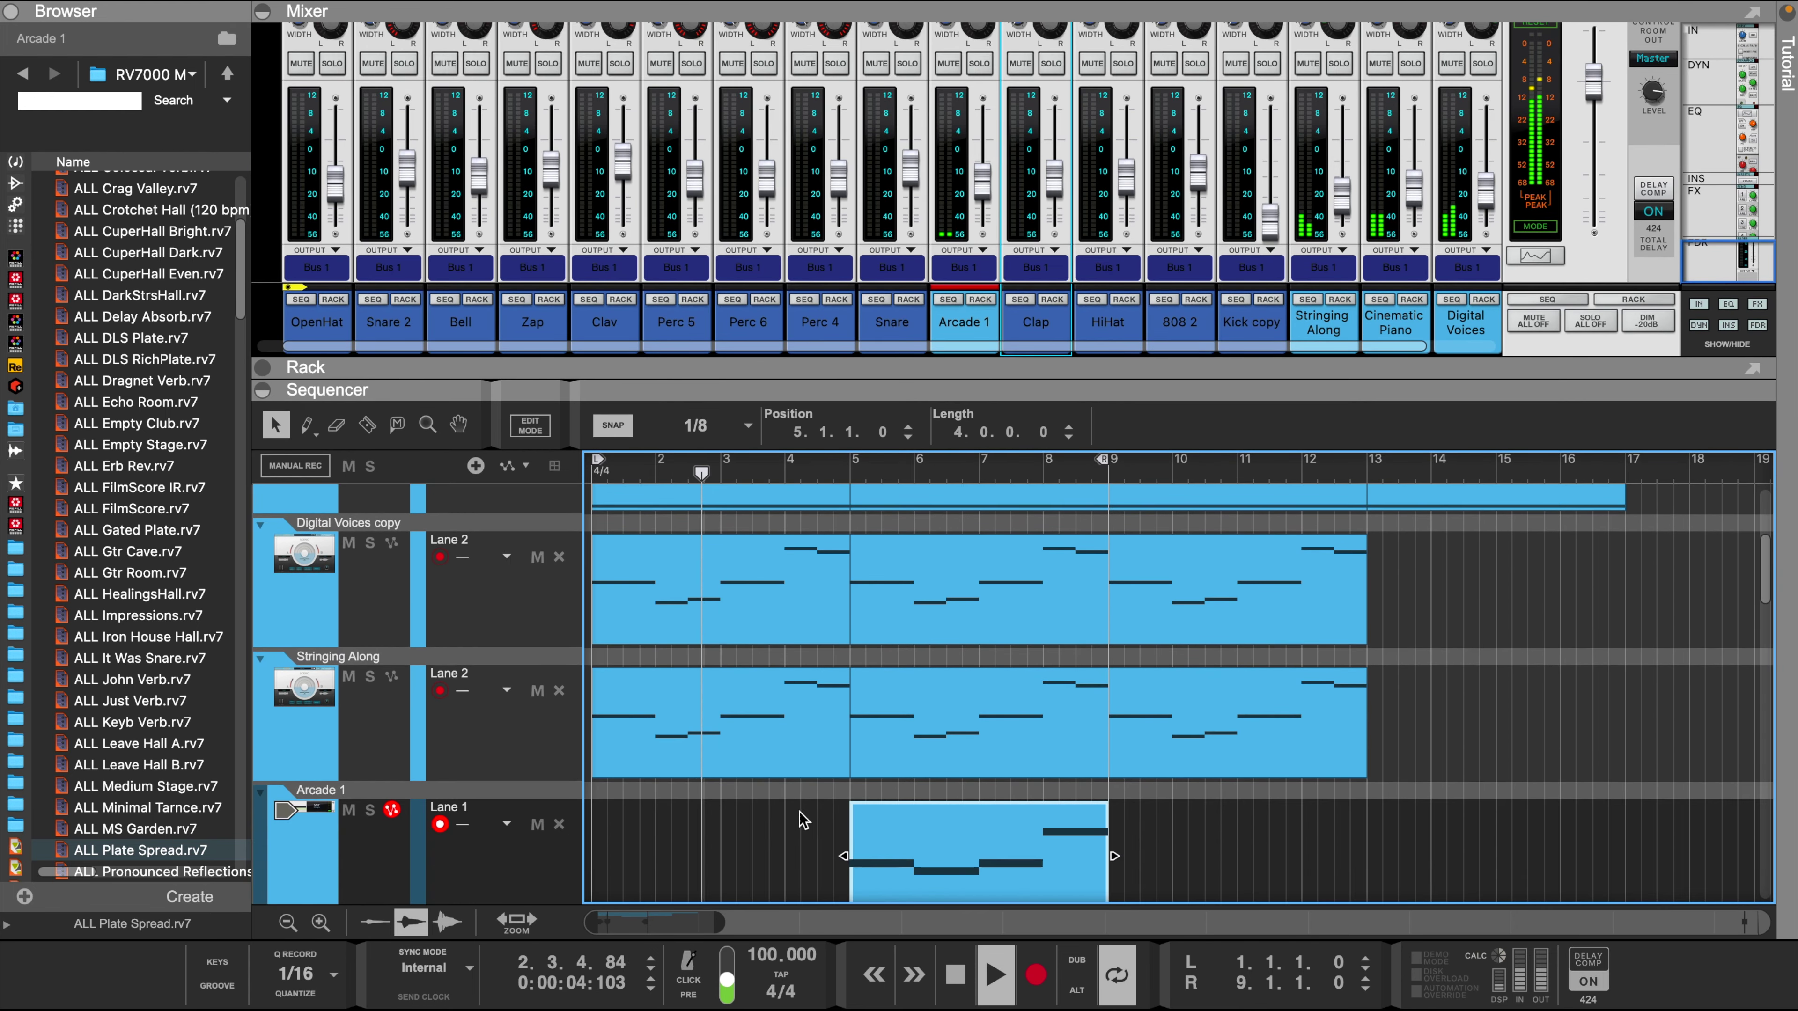
click(369, 852)
scroll(967, 206, up, 3)
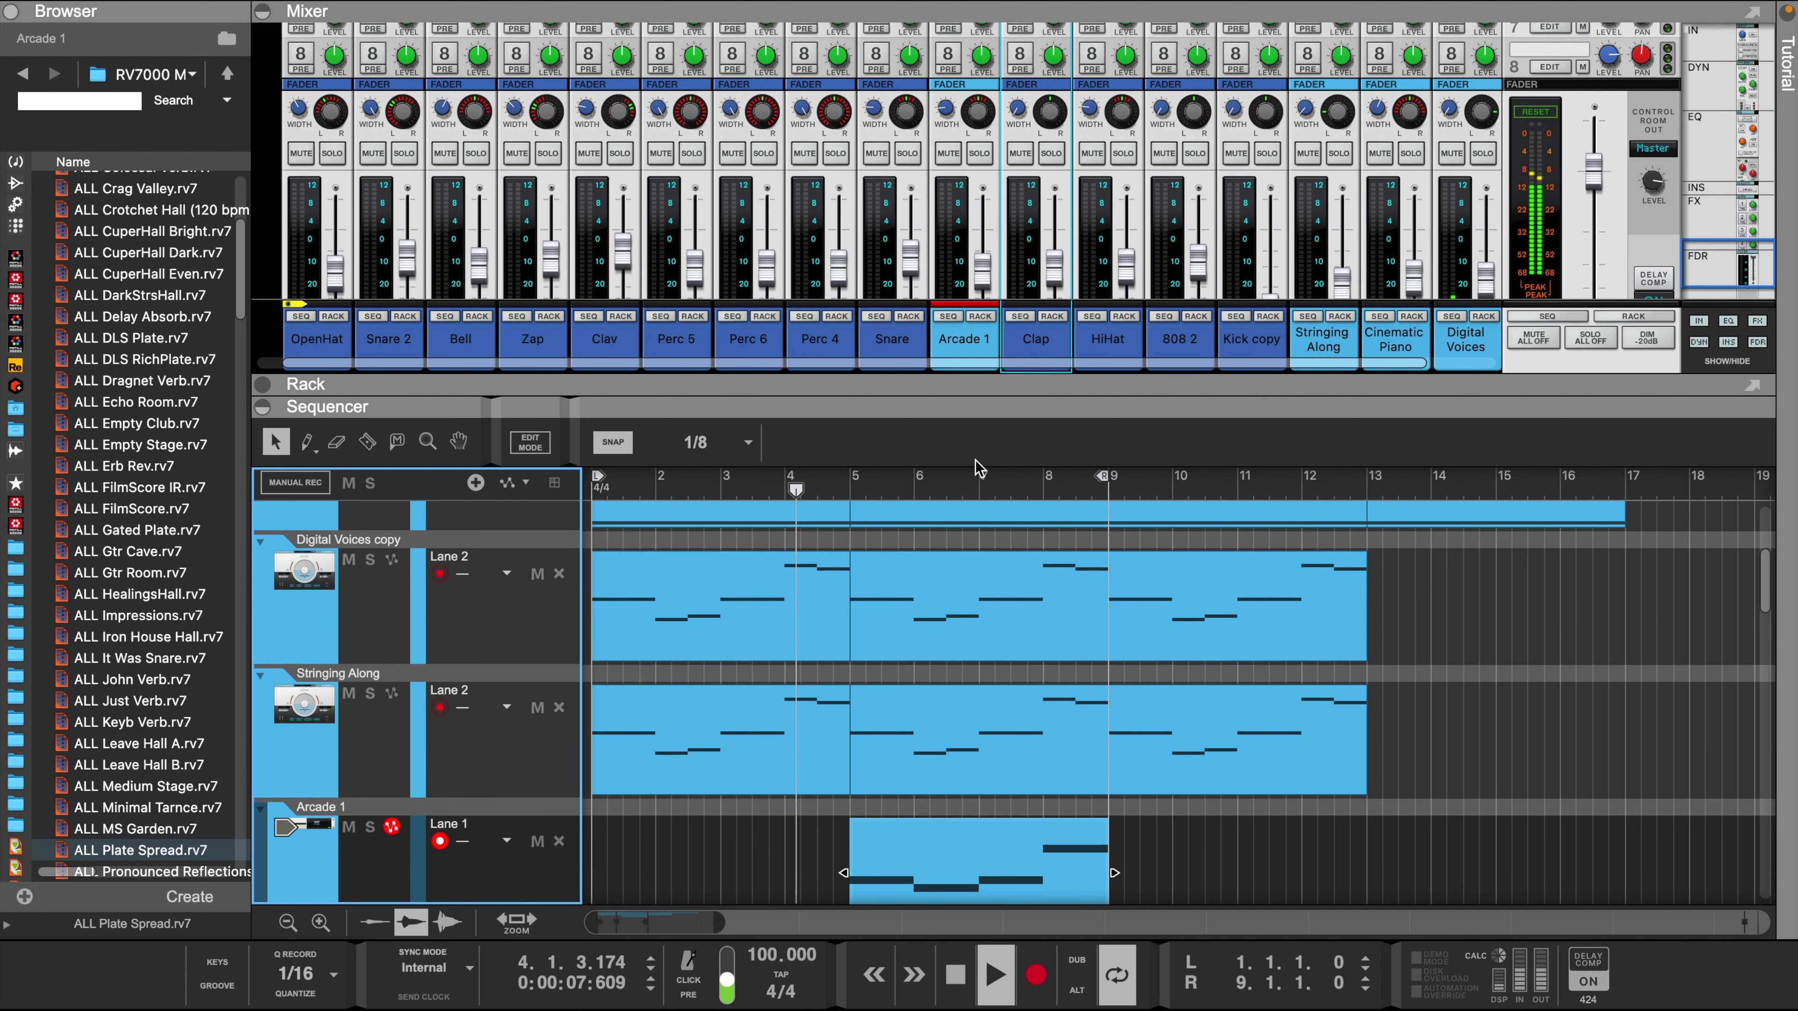
drag(977, 368, 977, 487)
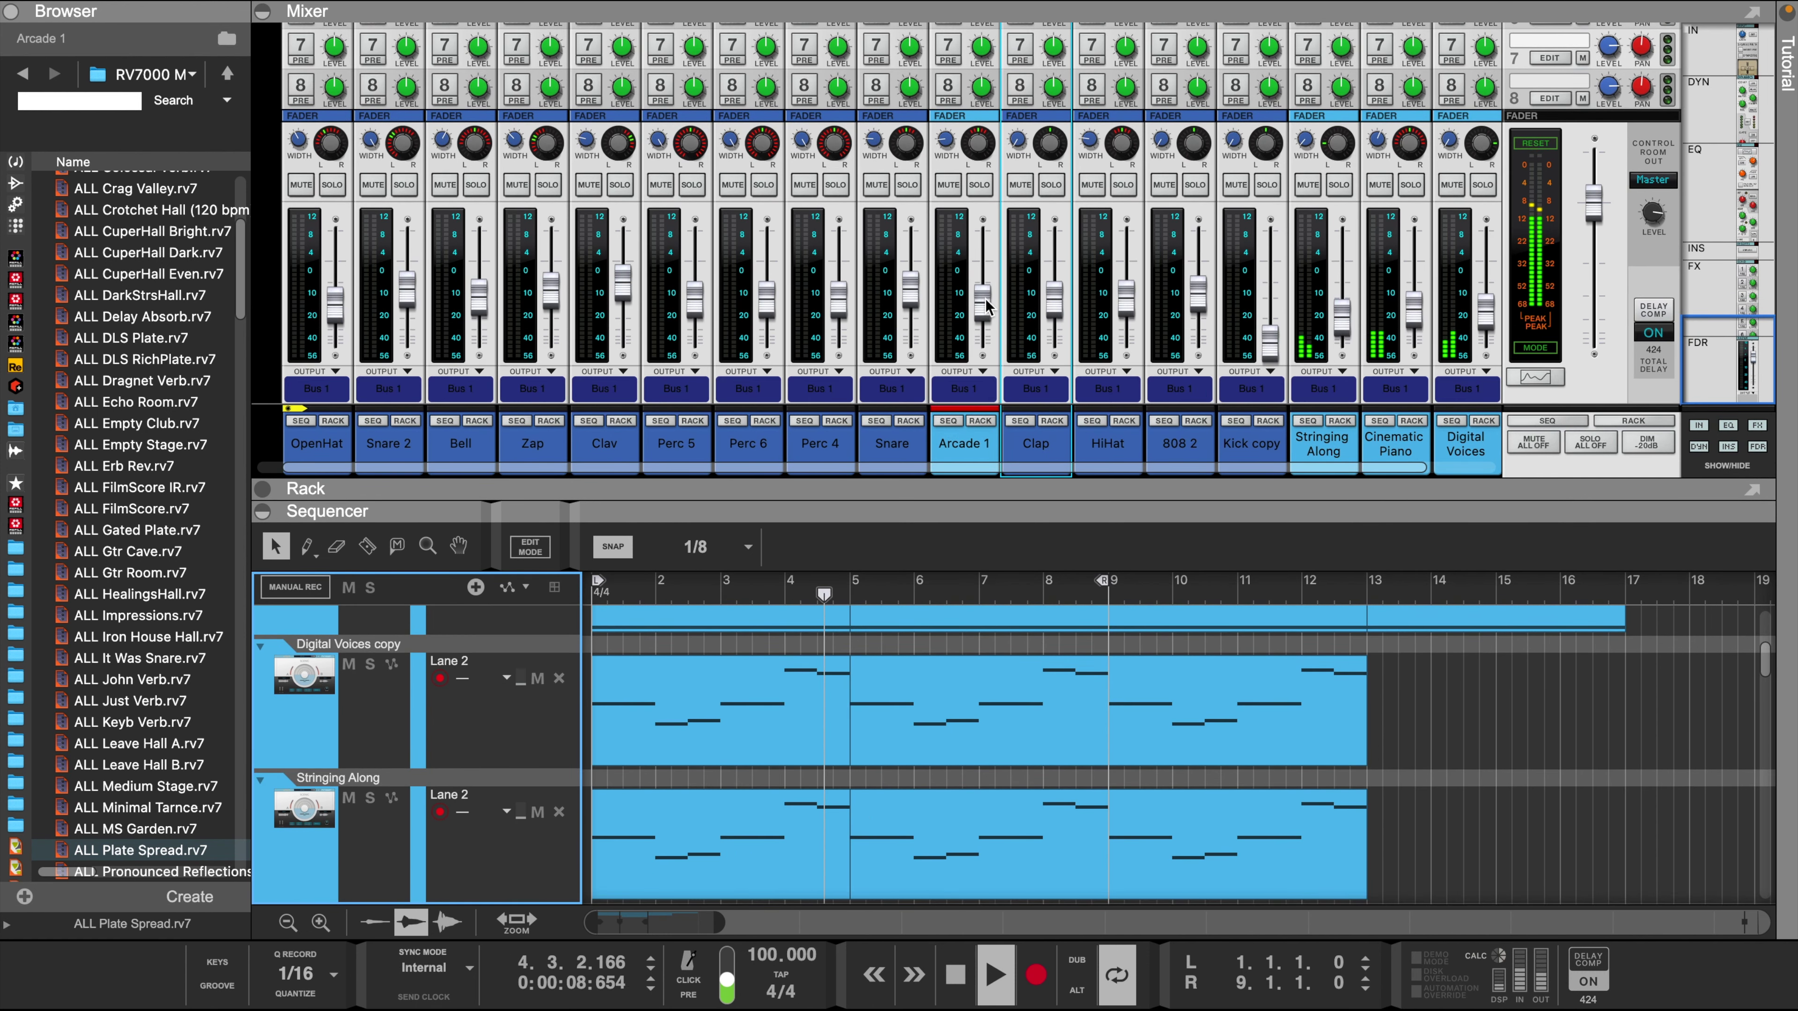
click(976, 145)
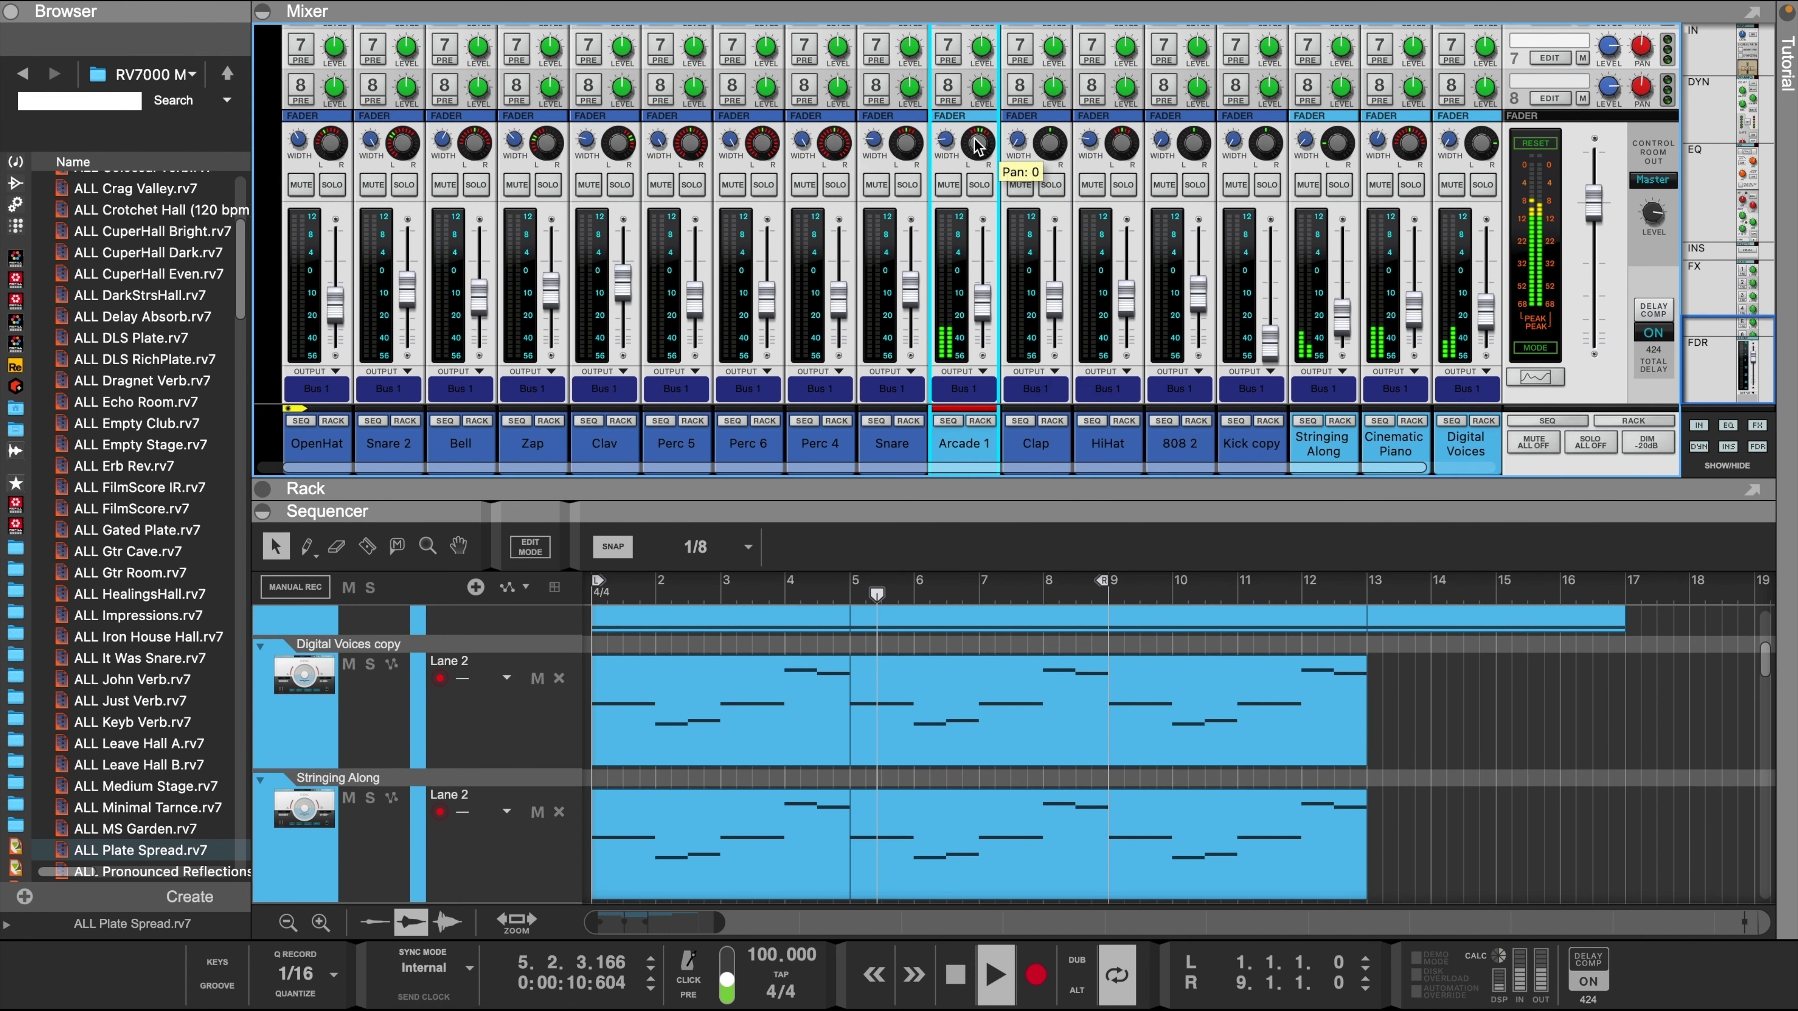
- Show Arcade 1 in the enlarged rack, unfold its mix channel and insert the Cableguys PanCake2 effect there
click(981, 424)
drag(876, 489, 876, 227)
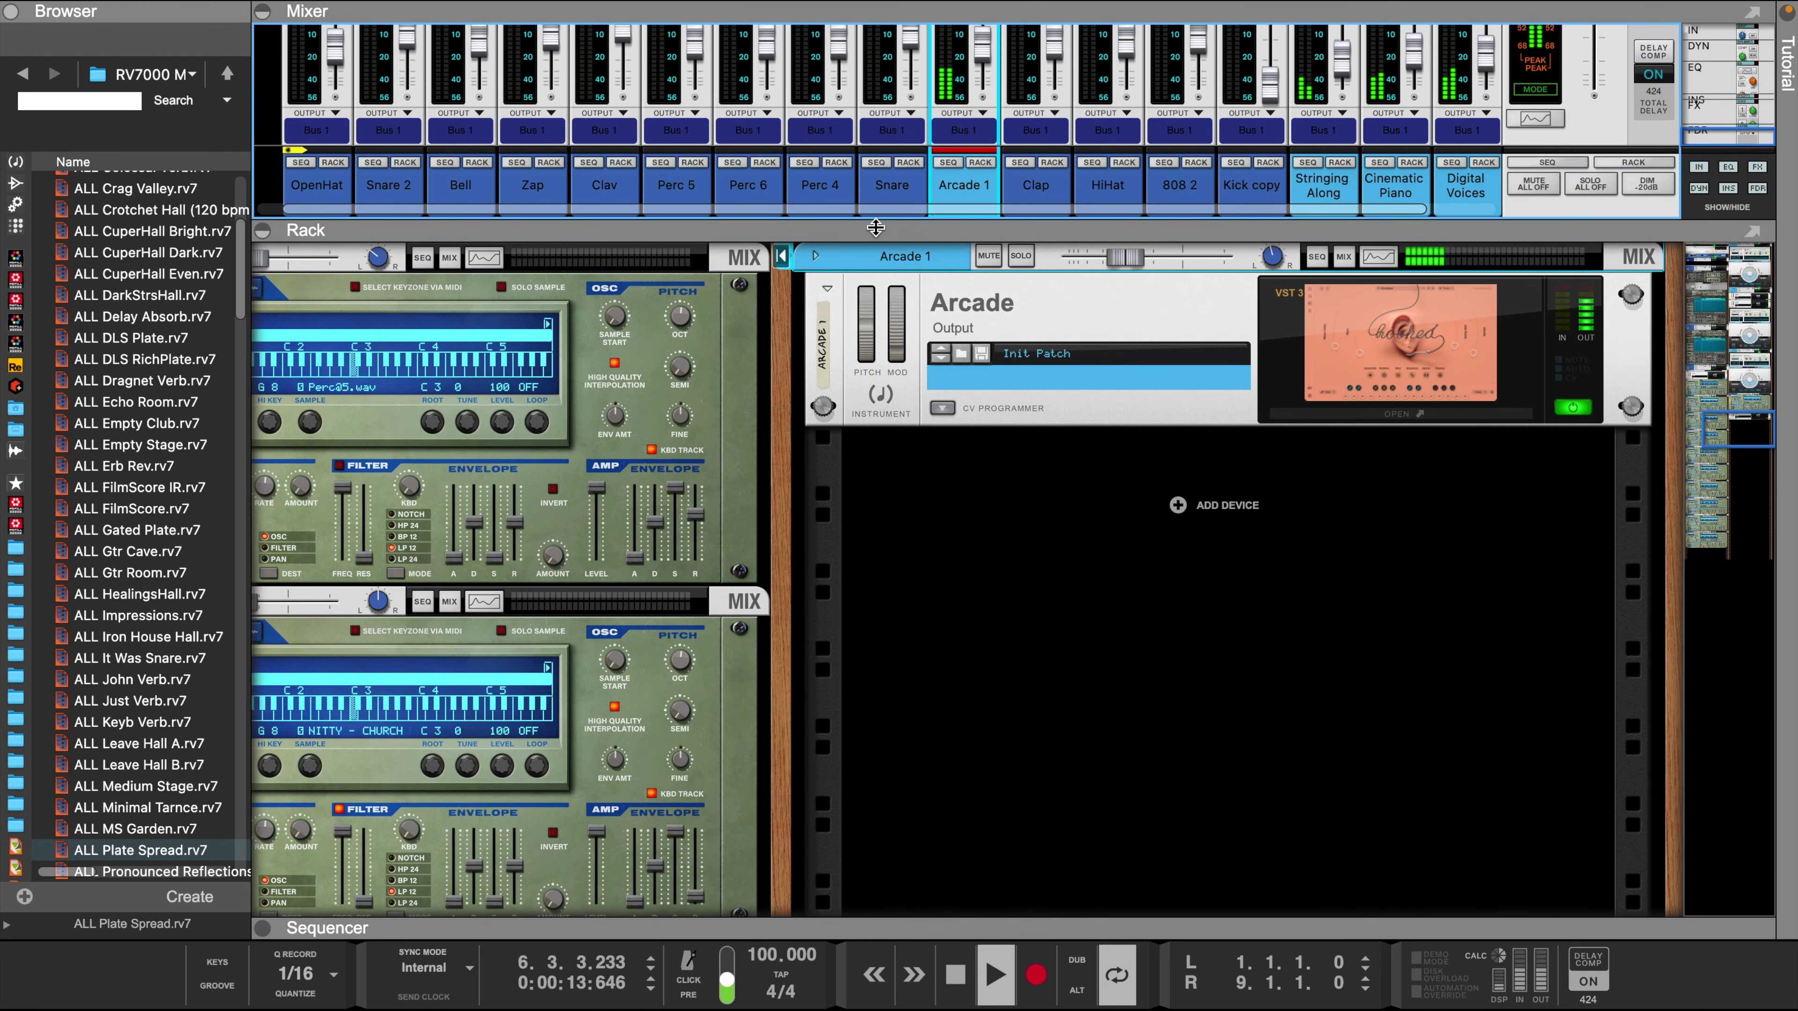
click(815, 256)
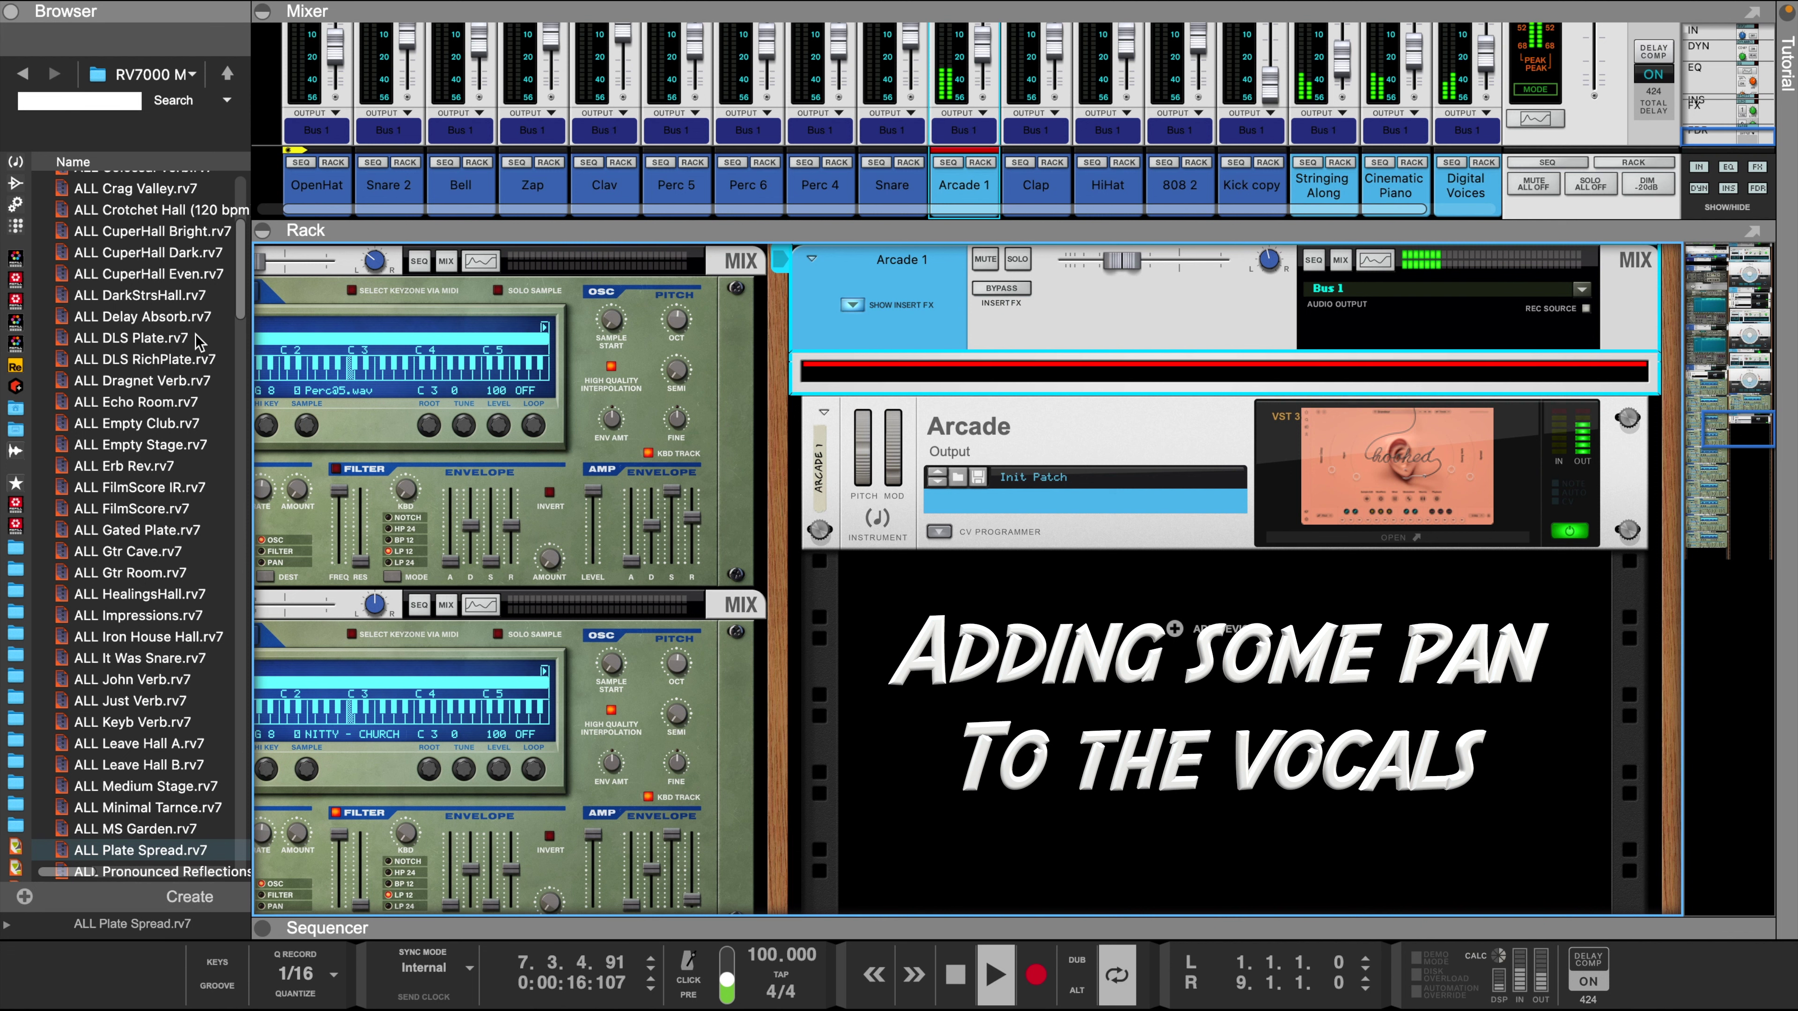
click(15, 183)
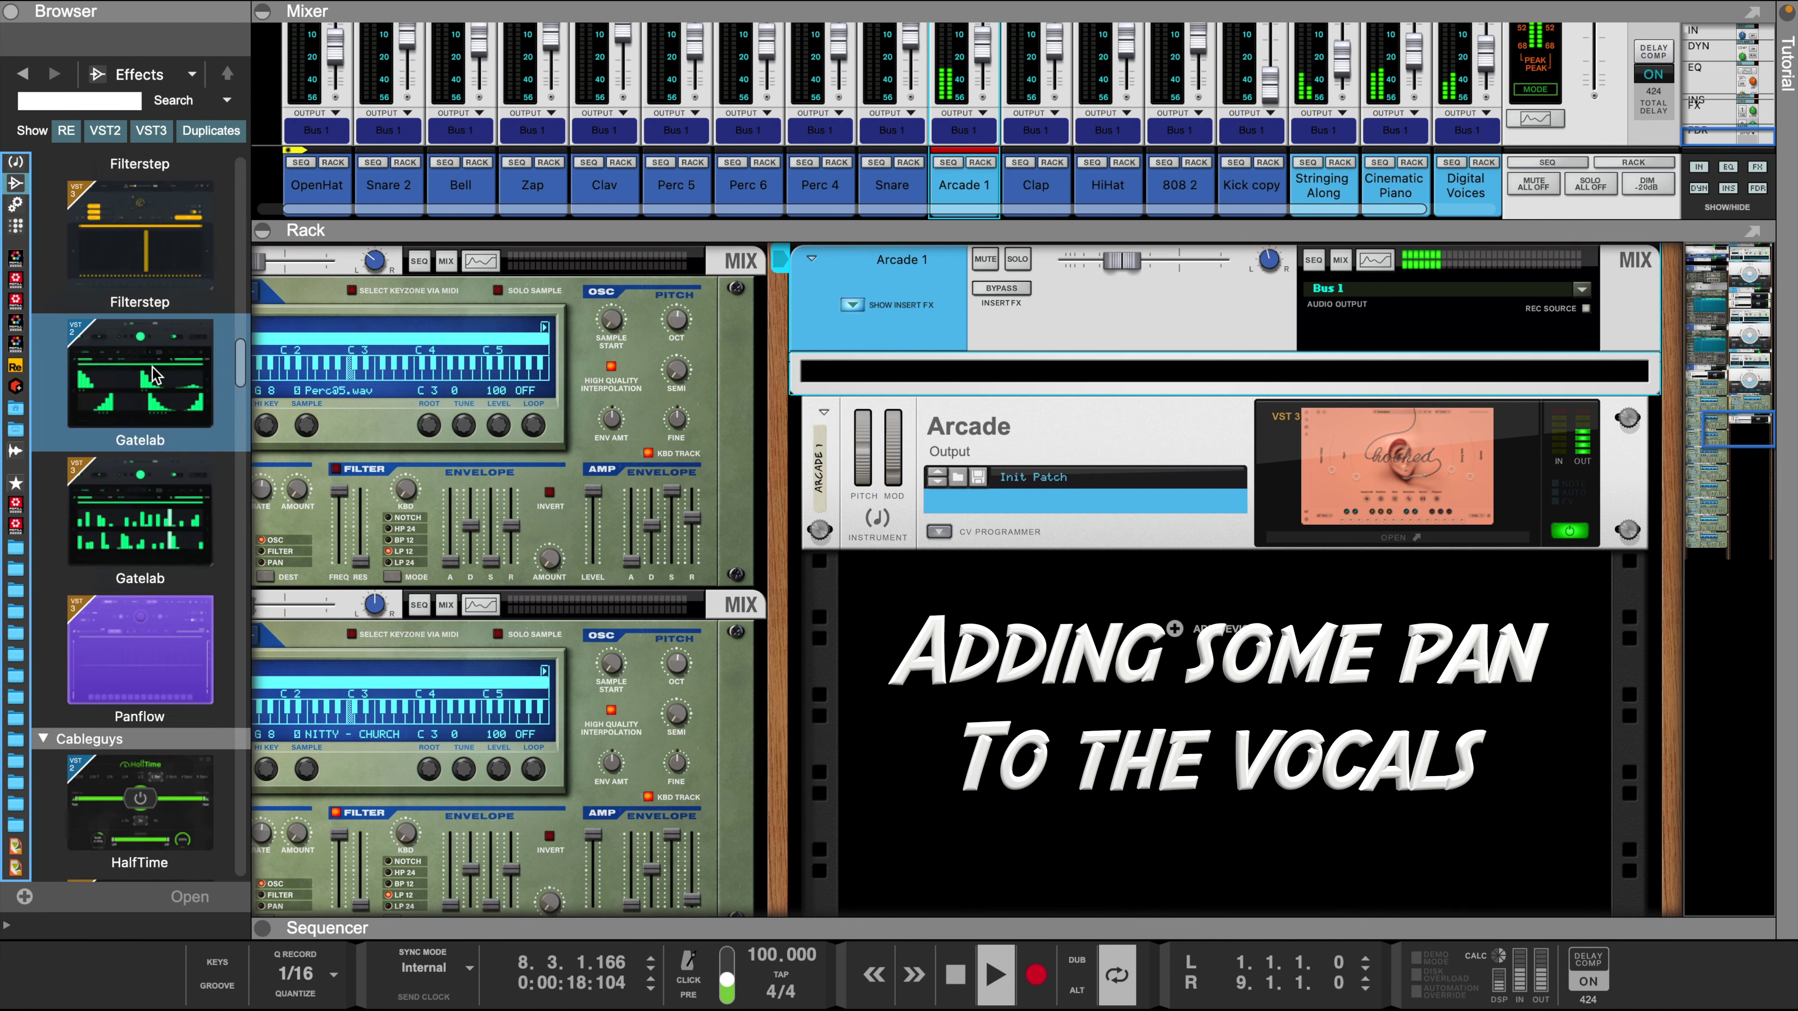
scroll(154, 375, down, 15)
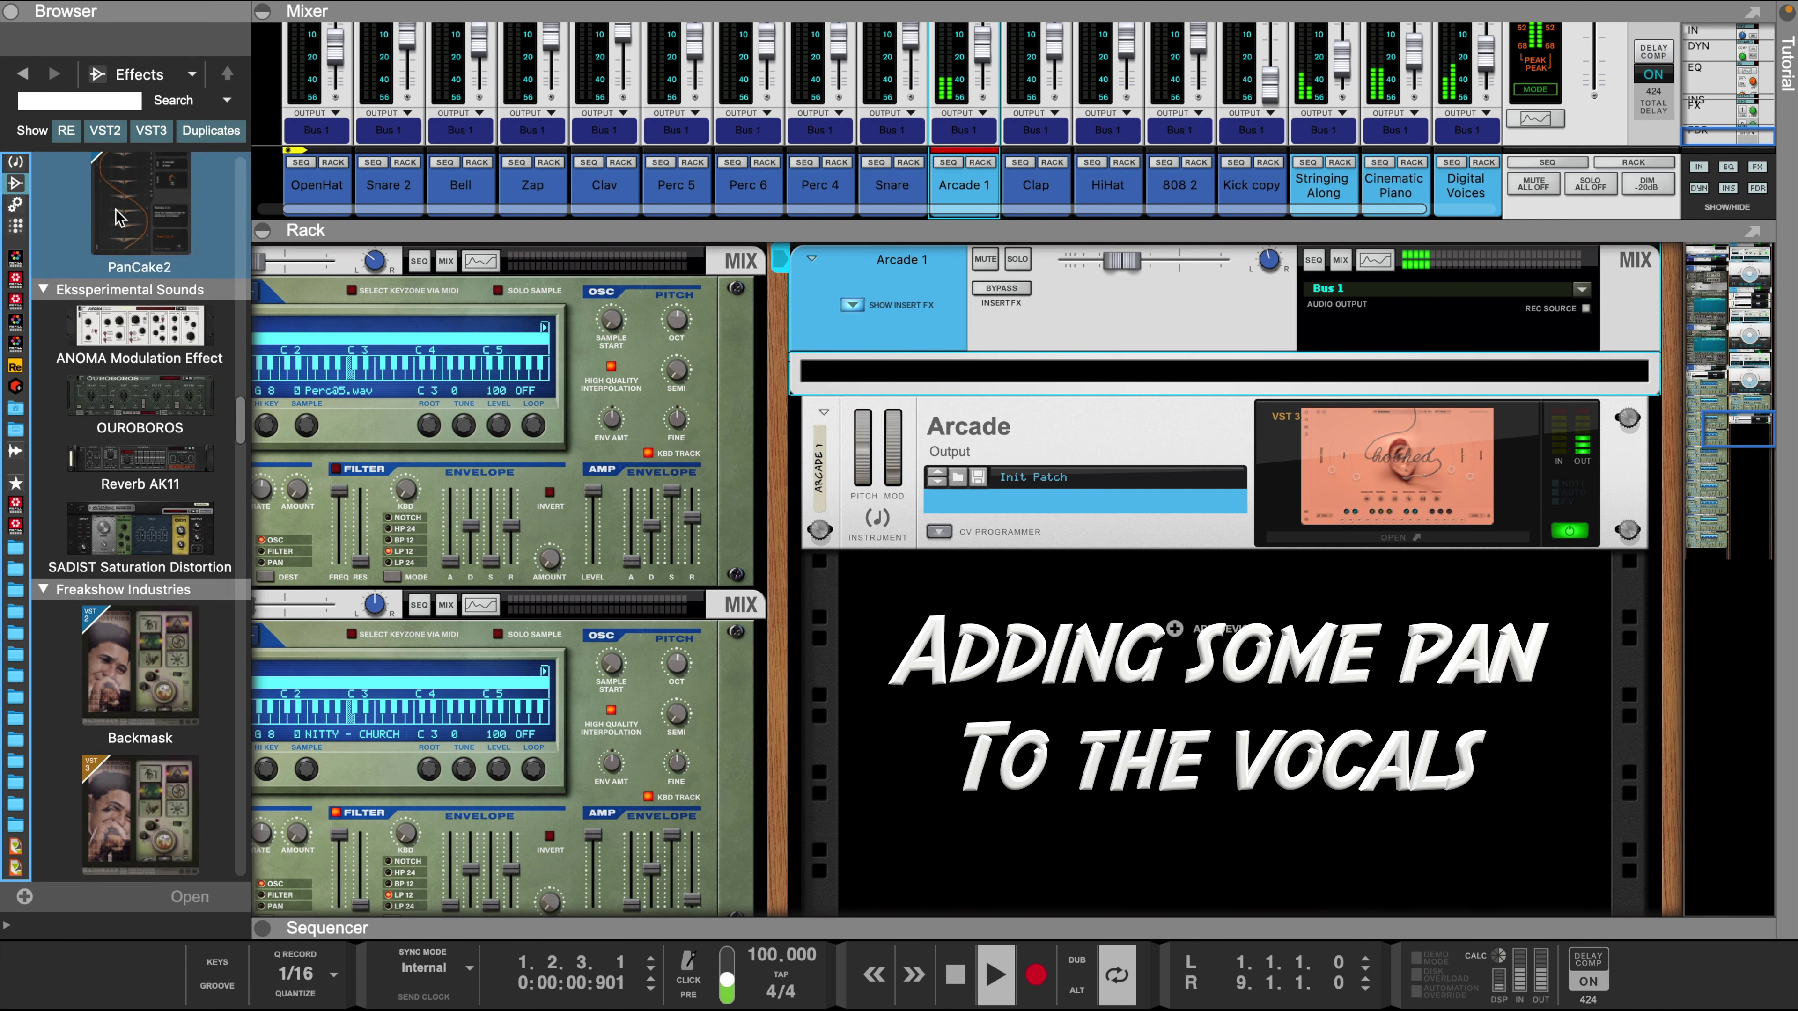
drag(120, 217, 1076, 385)
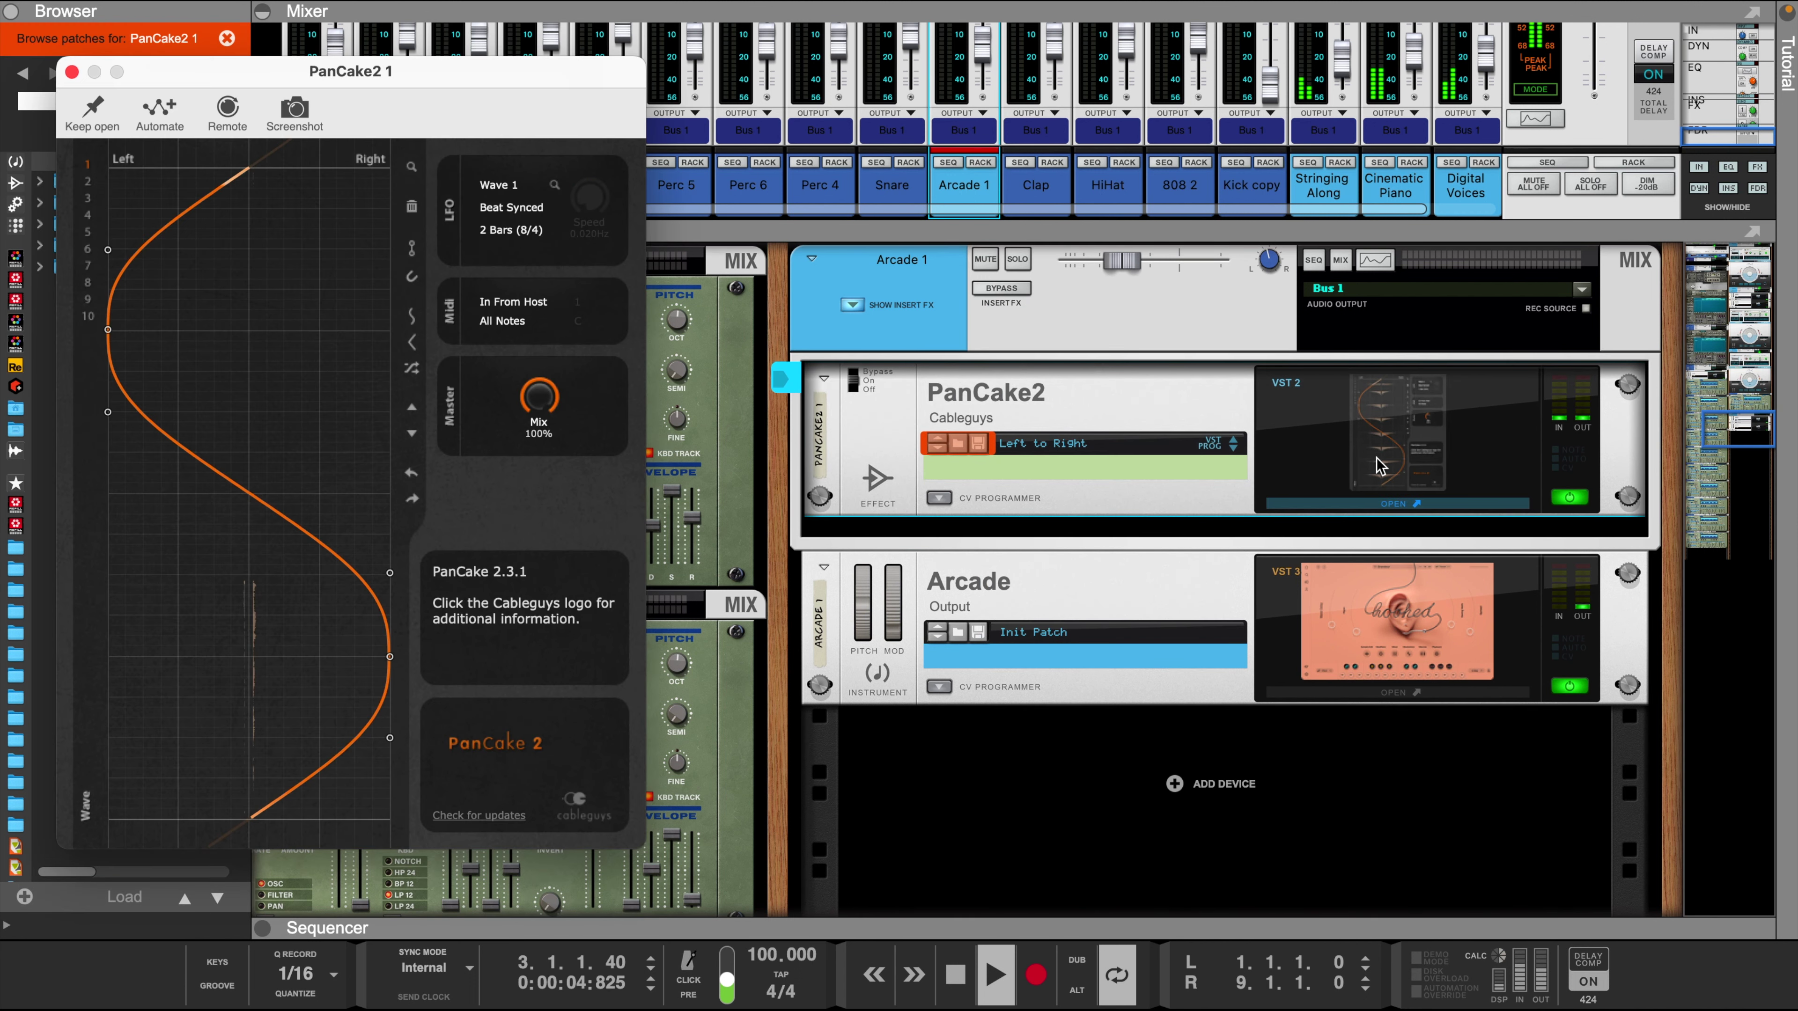
- Restart playback to audition PanCake2's panning on the vocals and examine the Arcade 1 mixer channel's width and pan
key(space)
key(space)
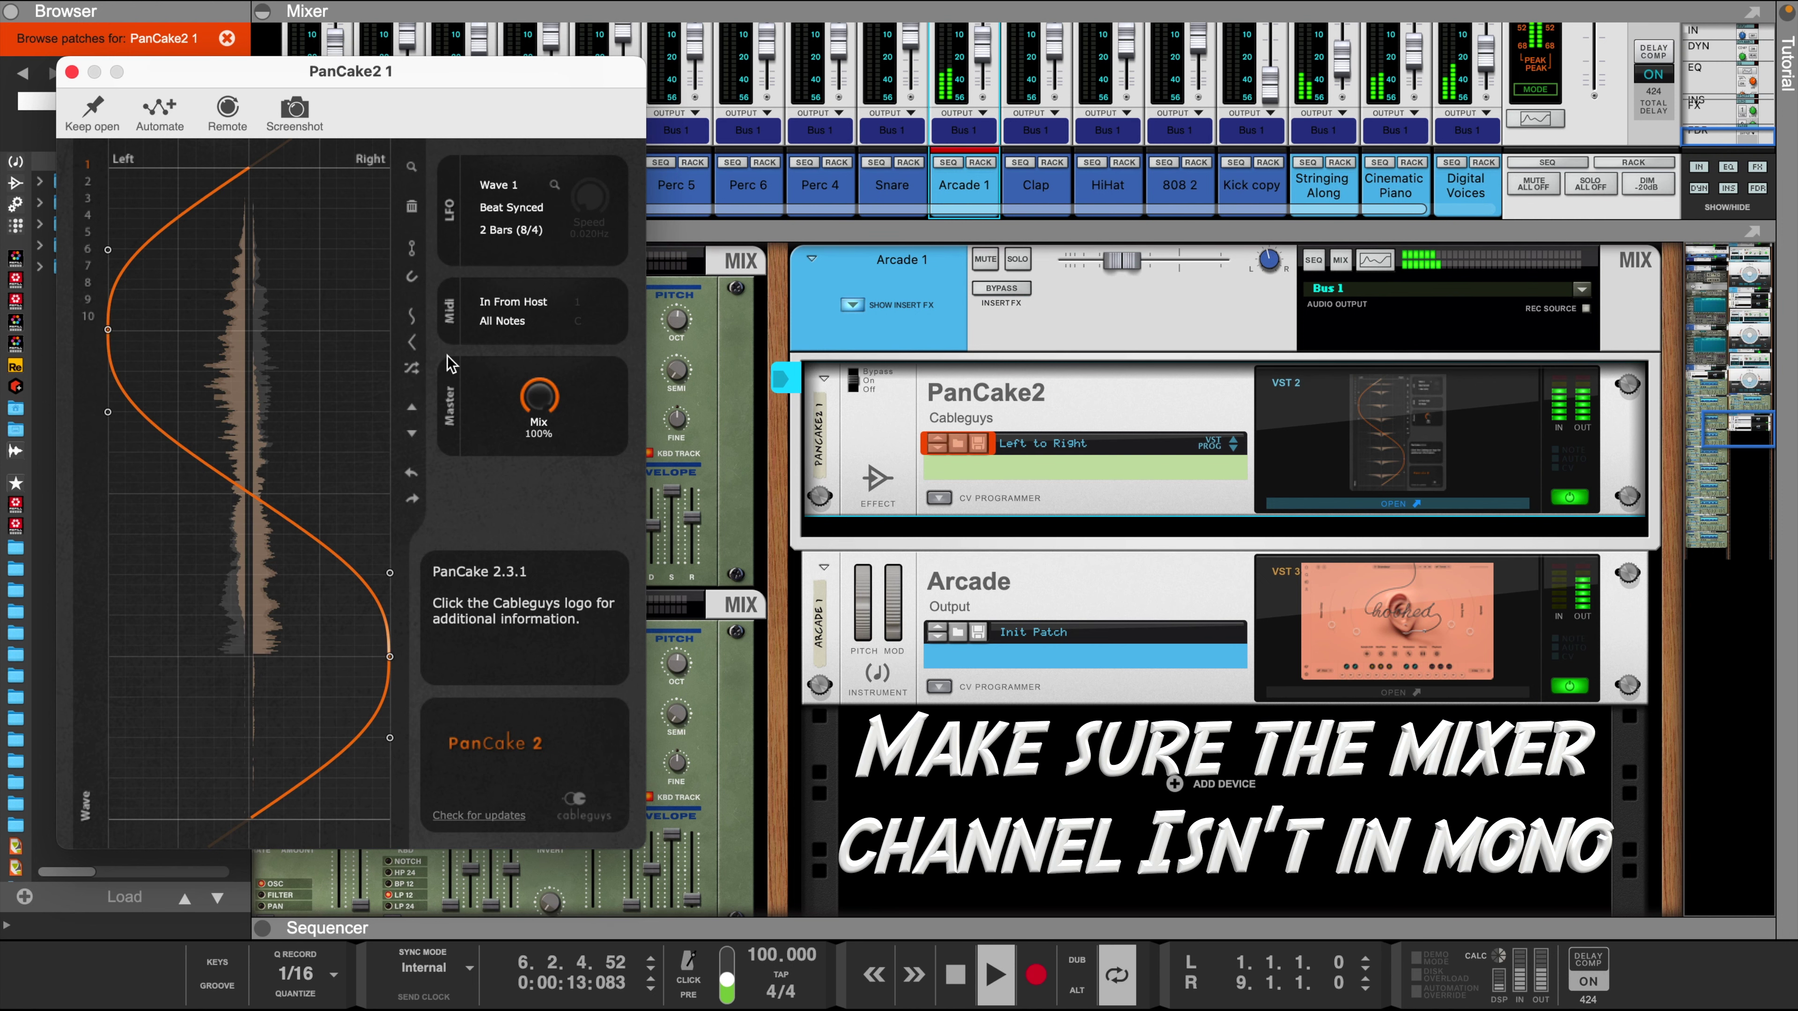
drag(1010, 227, 1009, 382)
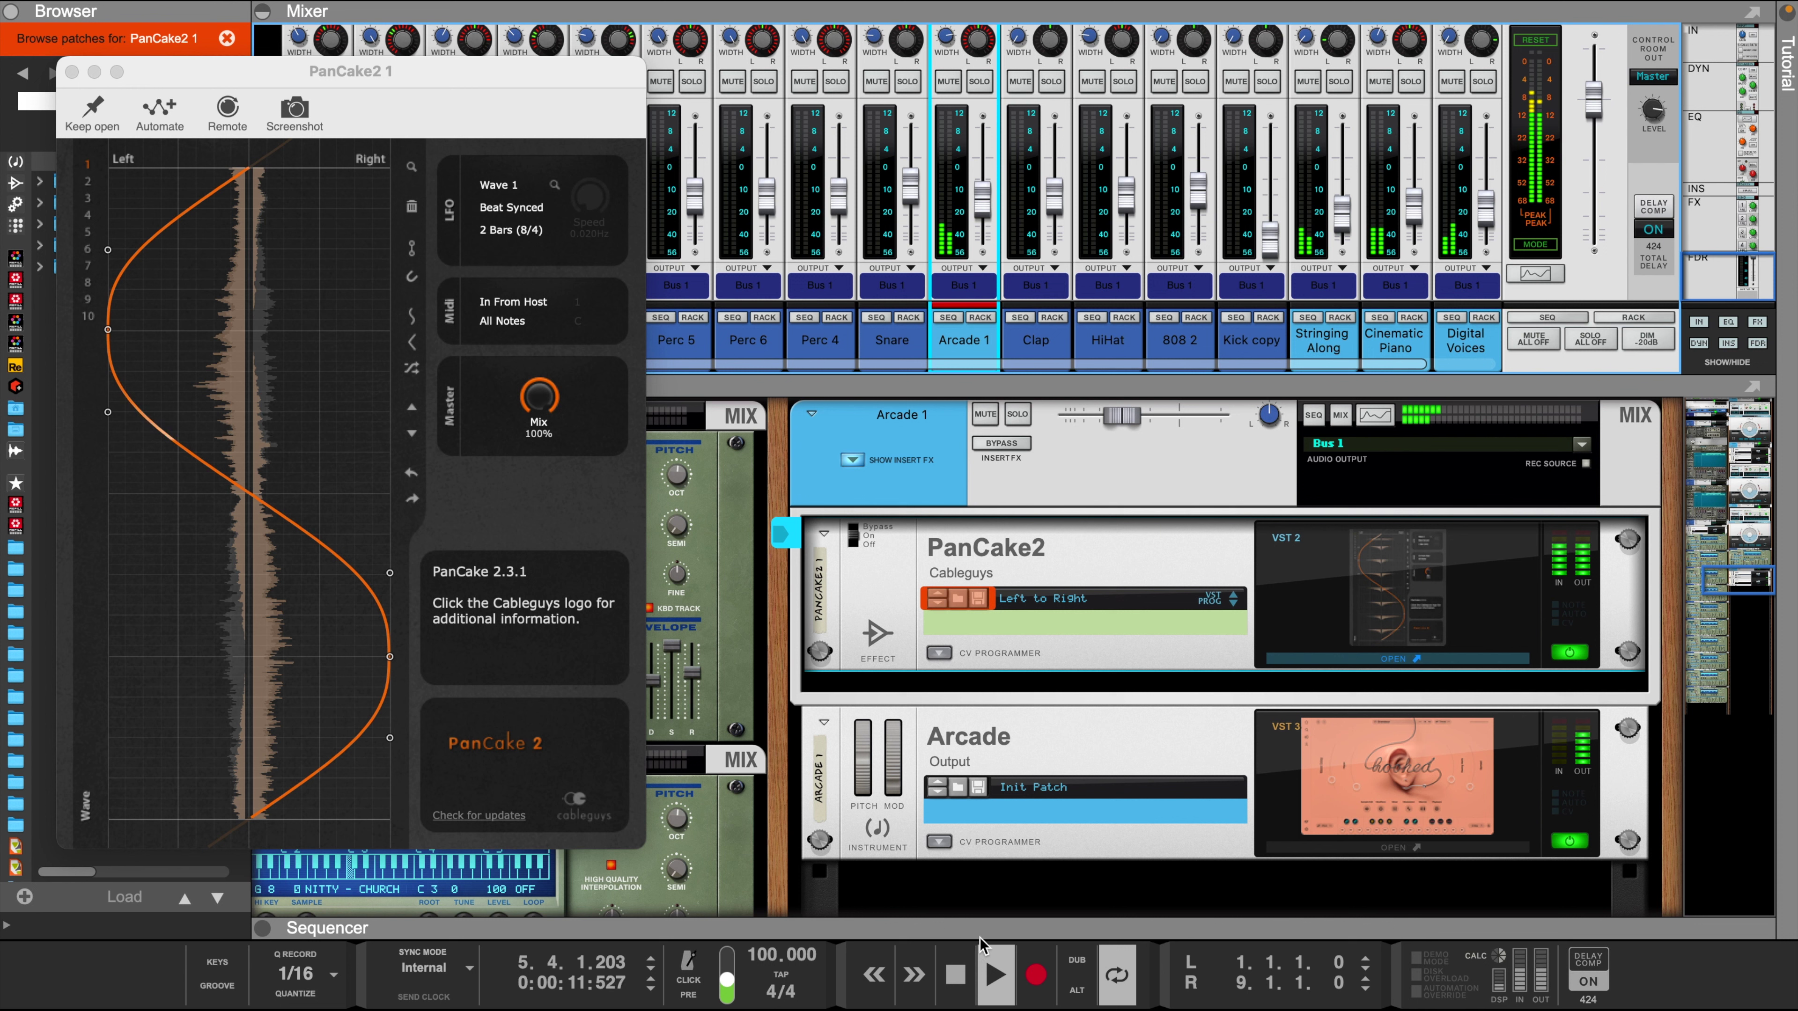
- Bring back the sequencer and create a four-bar clip on the HiHat track from bar 5 to bar 9
drag(983, 924, 966, 433)
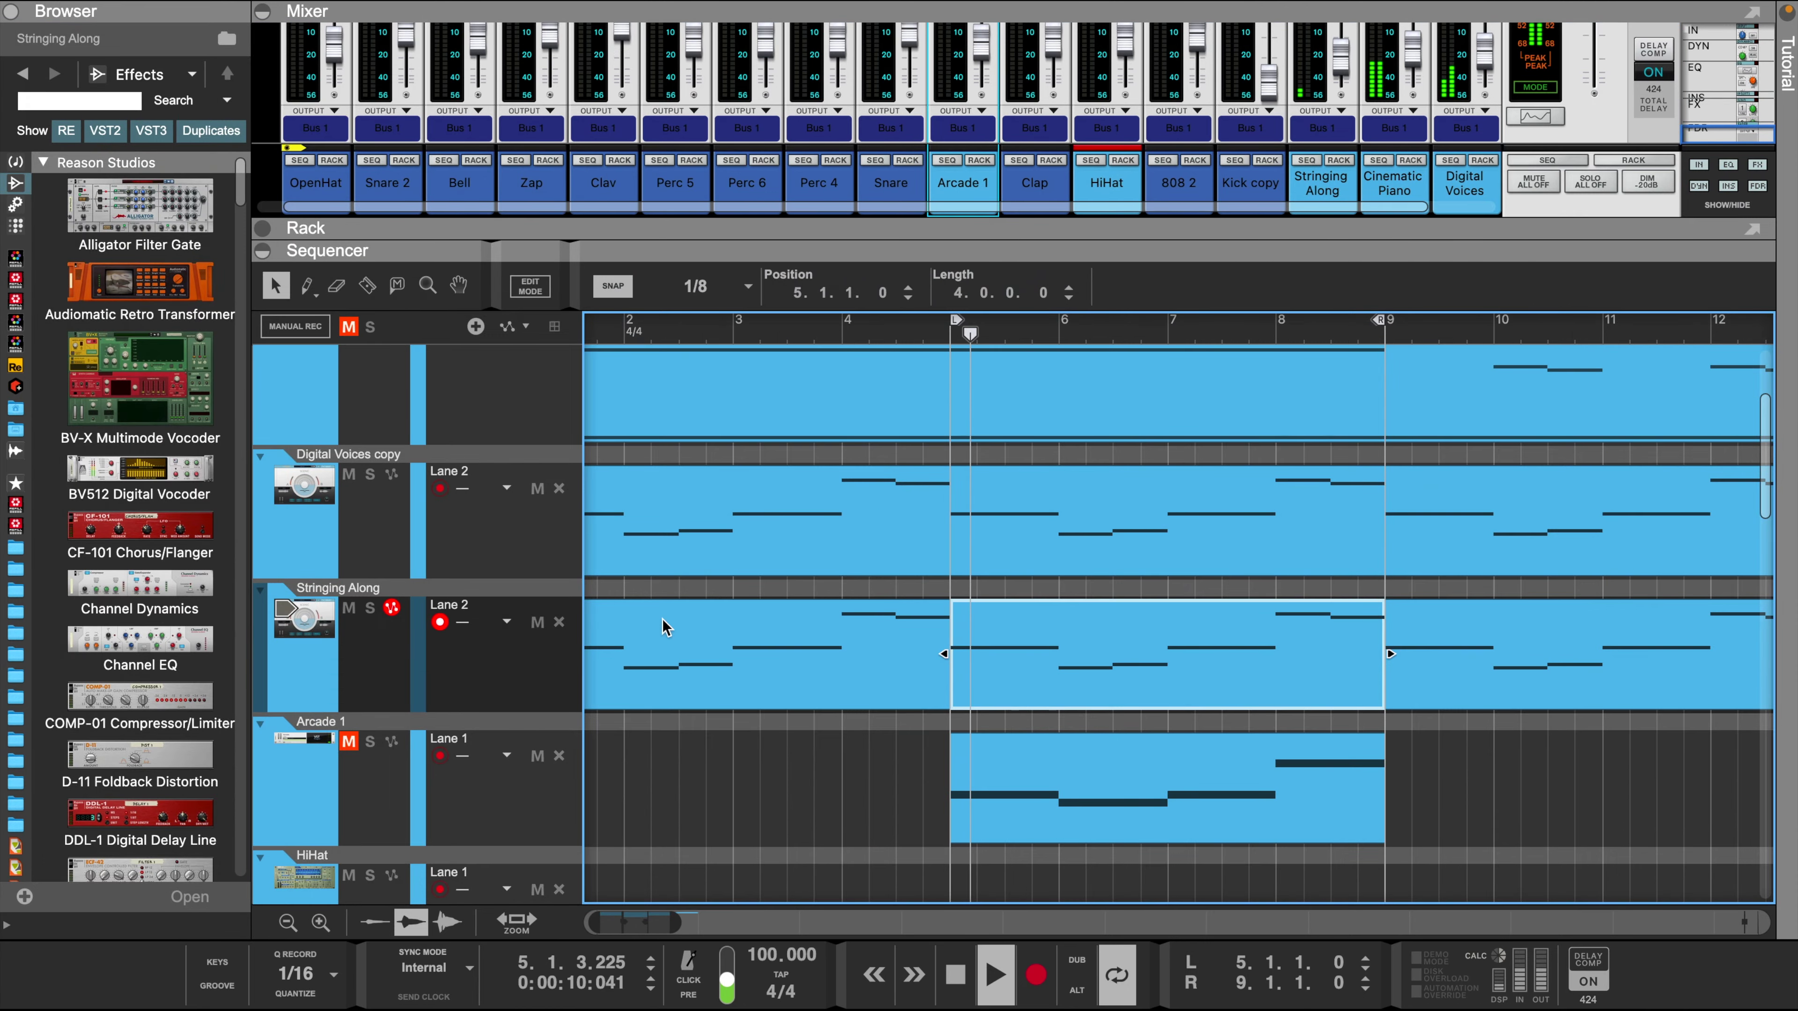
scroll(957, 876, down, 3)
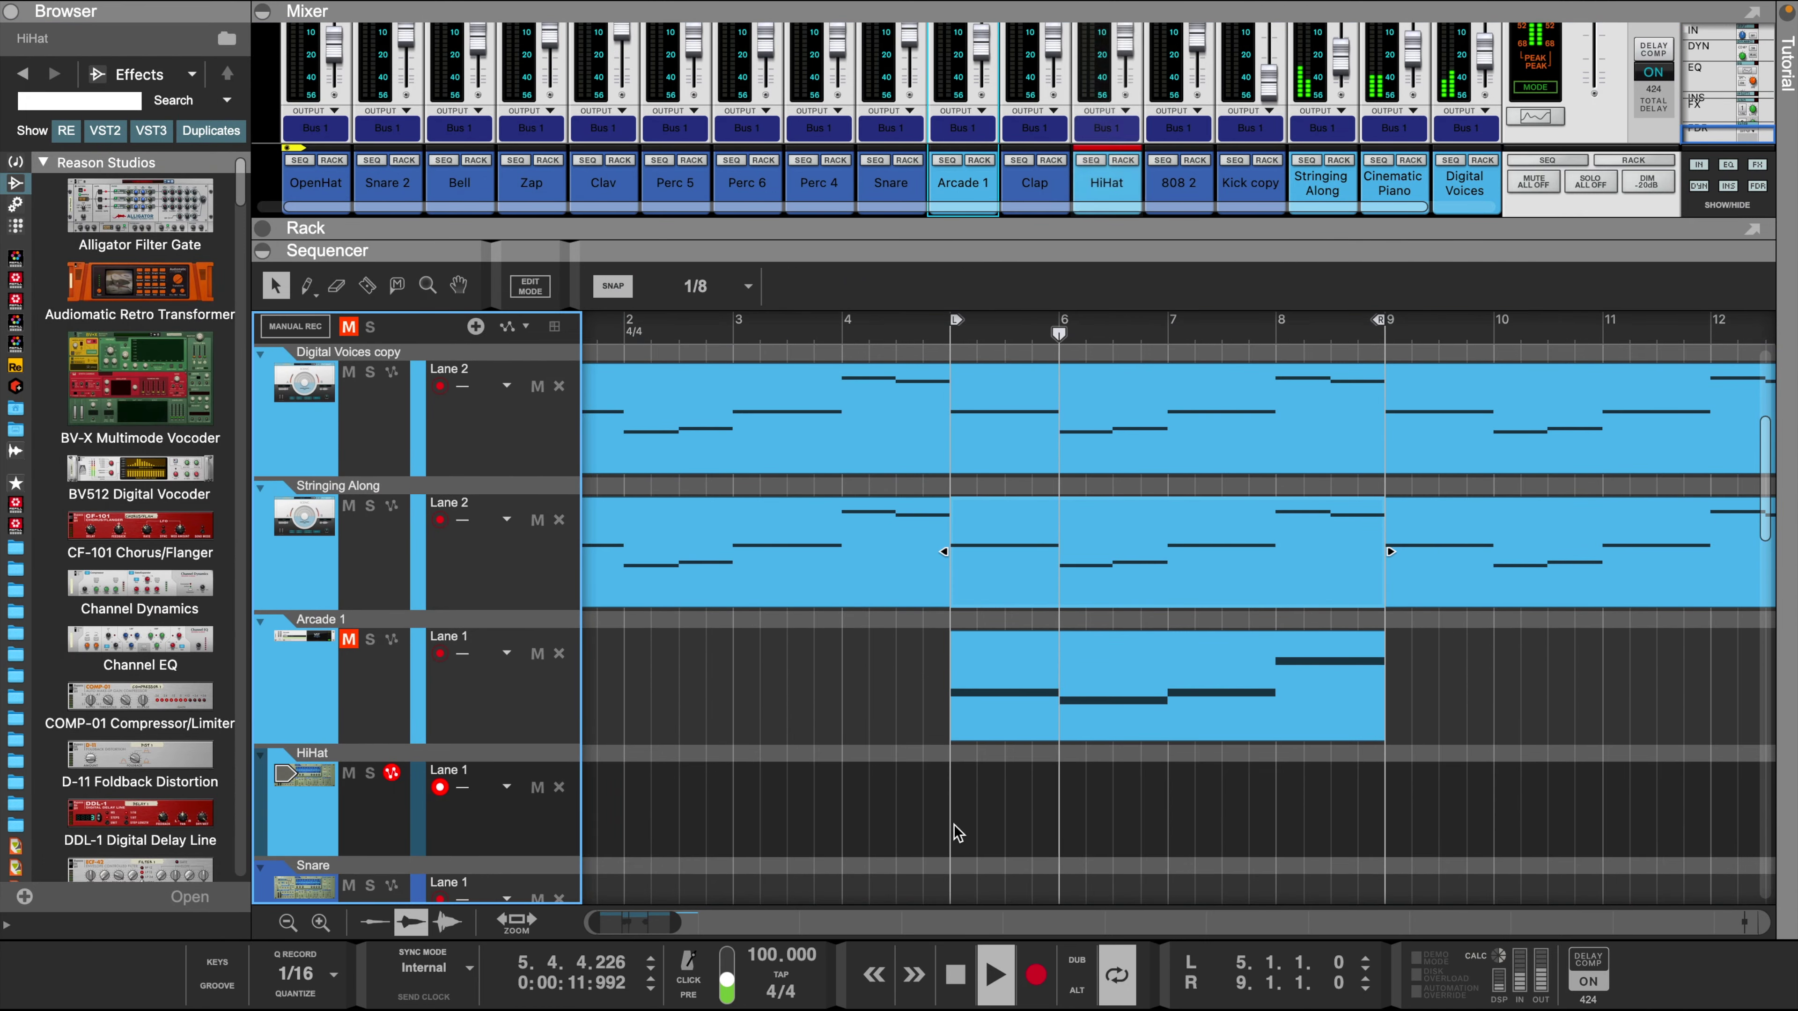
double_click(957, 826)
drag(969, 809, 1385, 779)
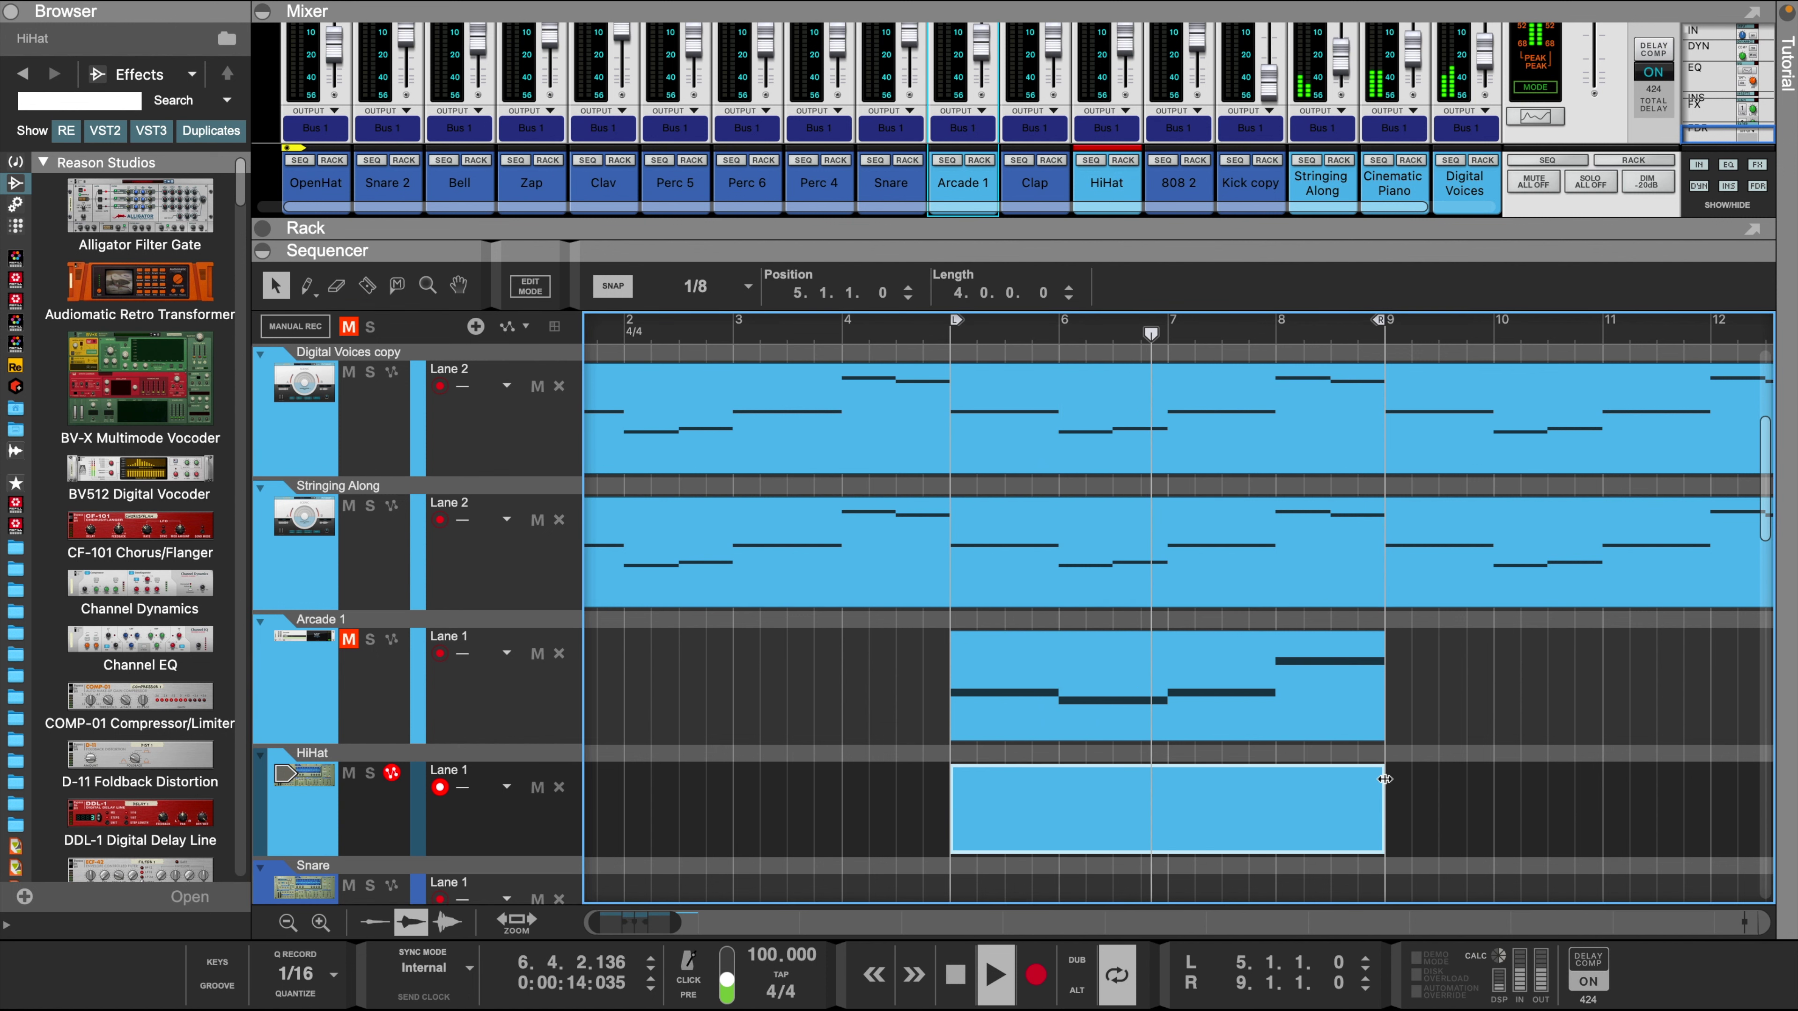
- Open the HiHat clip and fill its four bars with continuous 1/16 notes on C4
double_click(1294, 822)
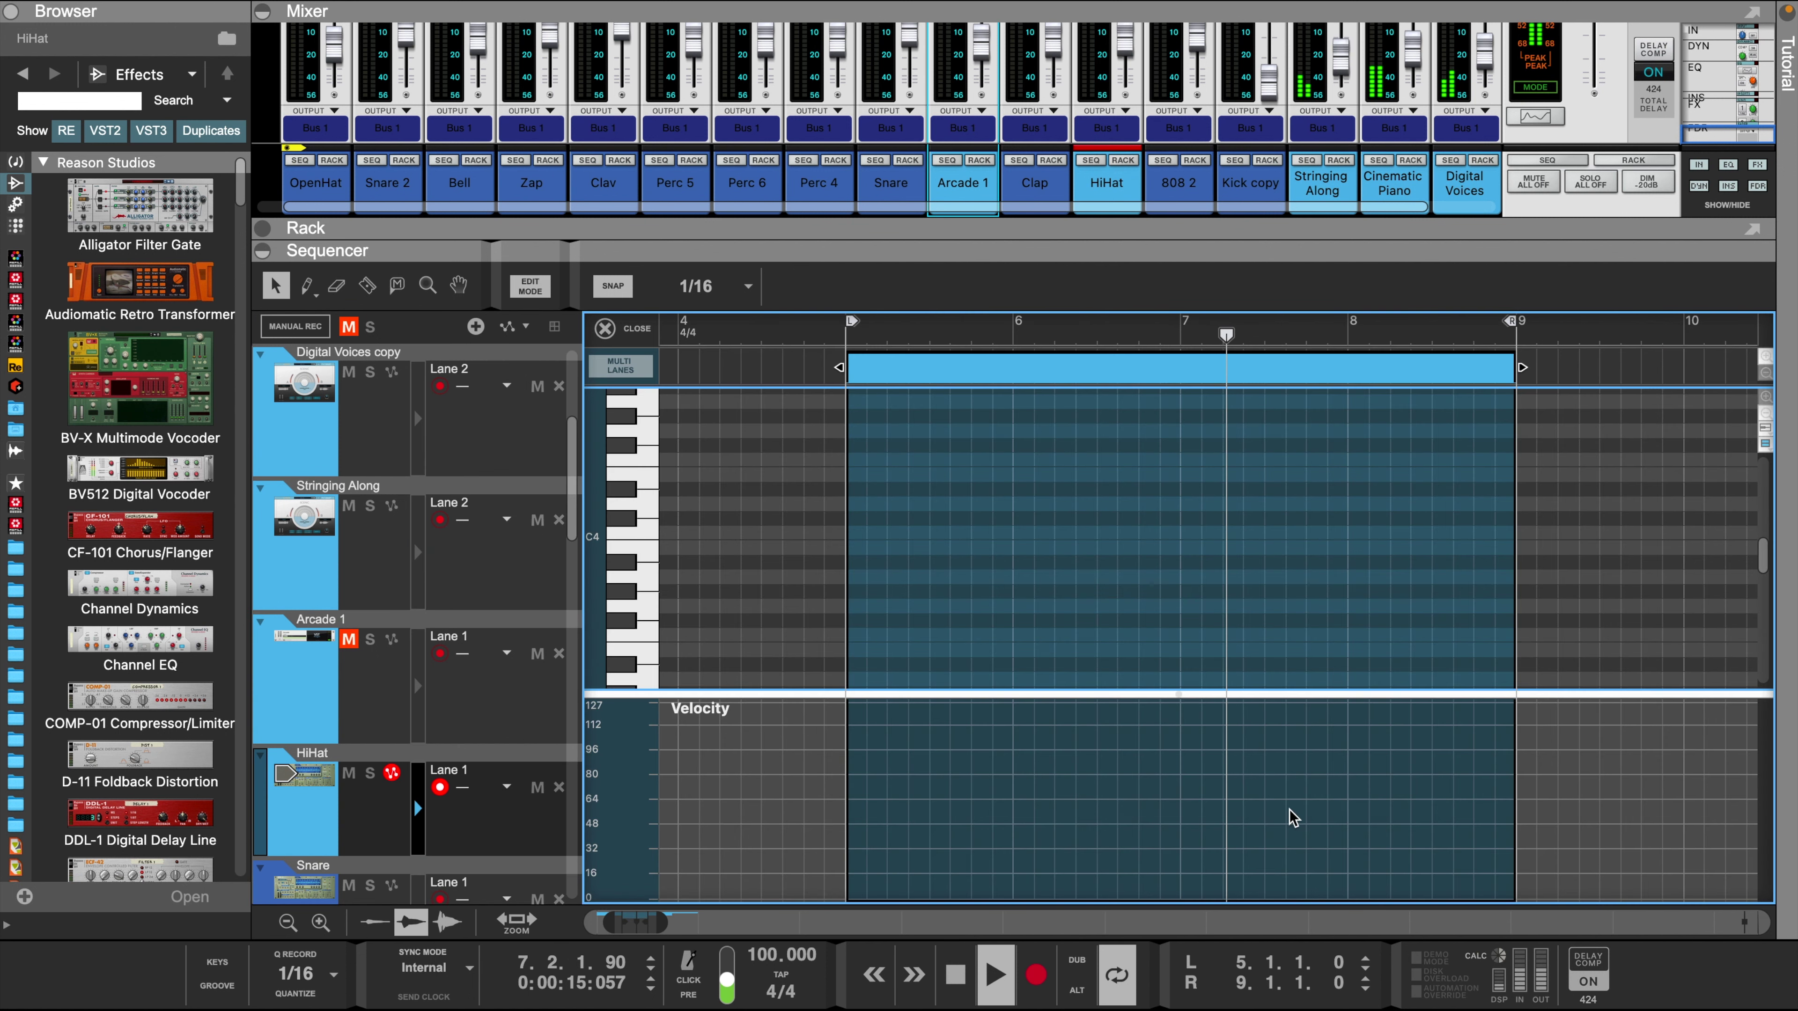
click(650, 532)
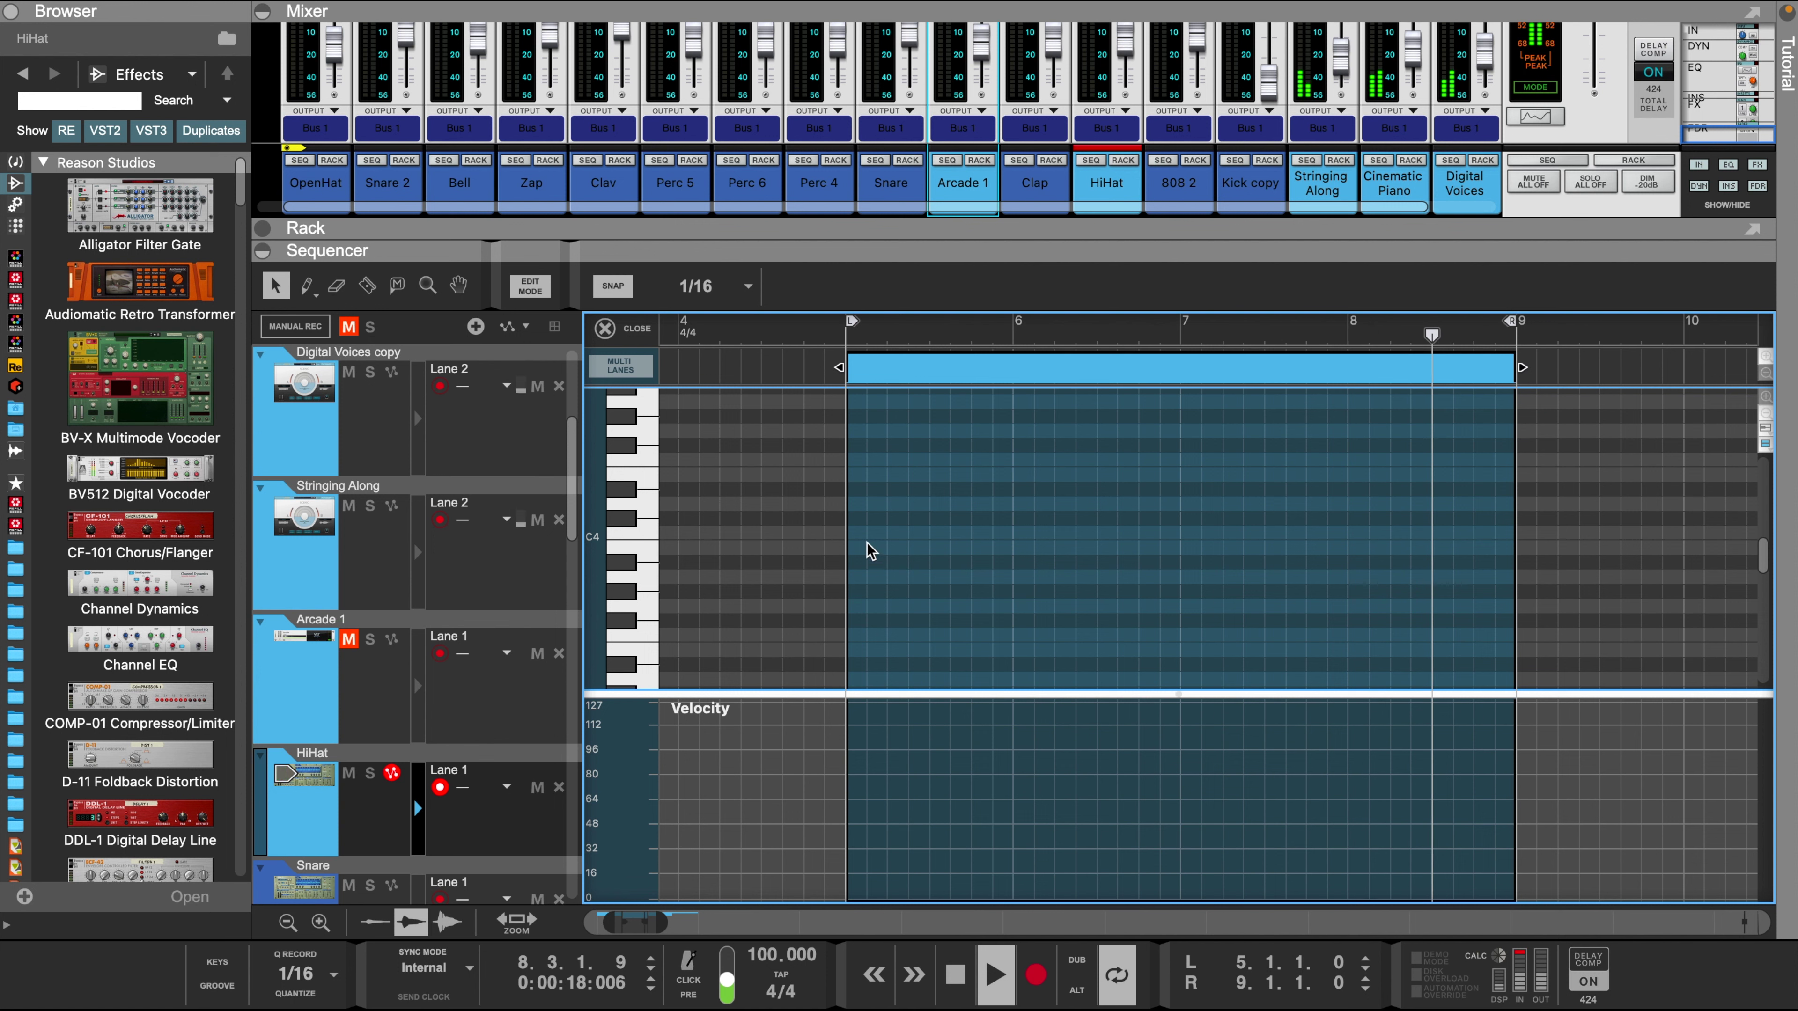
key(w)
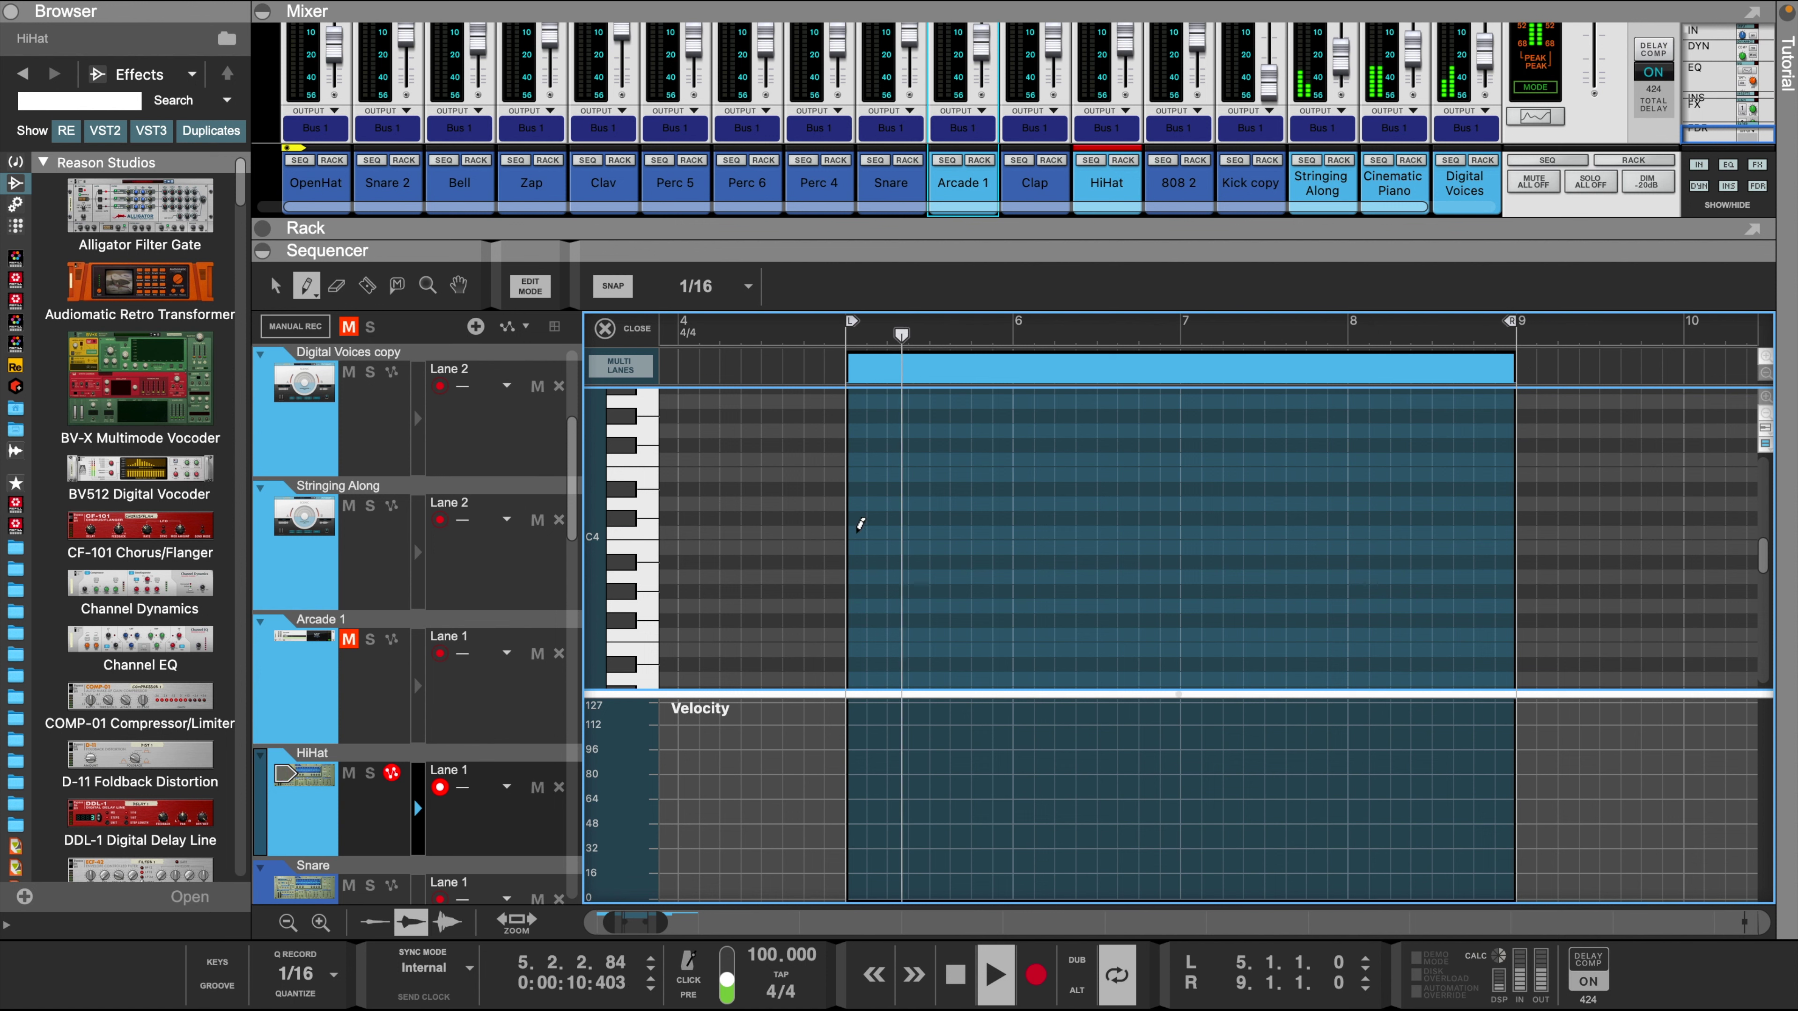
drag(855, 531, 1516, 529)
- Reveal the rack, locate the HiHat device and open its Effectrix effect
drag(1041, 258, 1020, 601)
scroll(333, 820, down, 6)
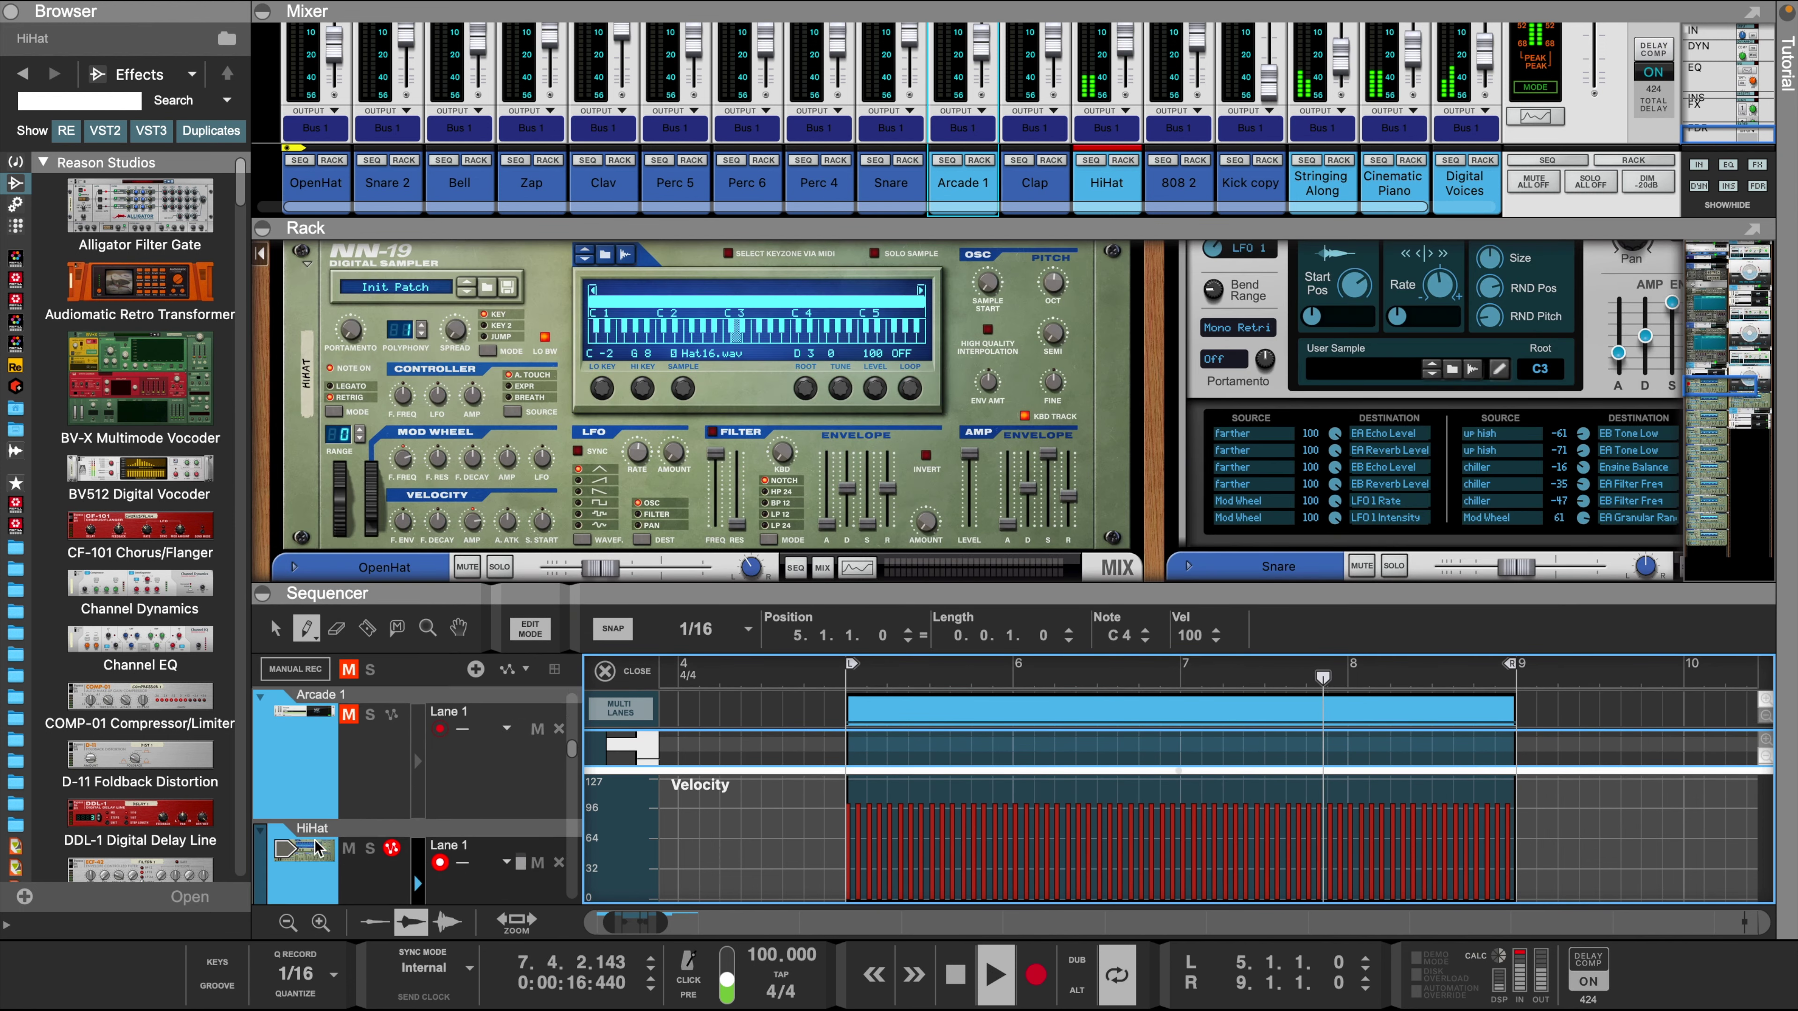
click(313, 856)
scroll(778, 386, up, 3)
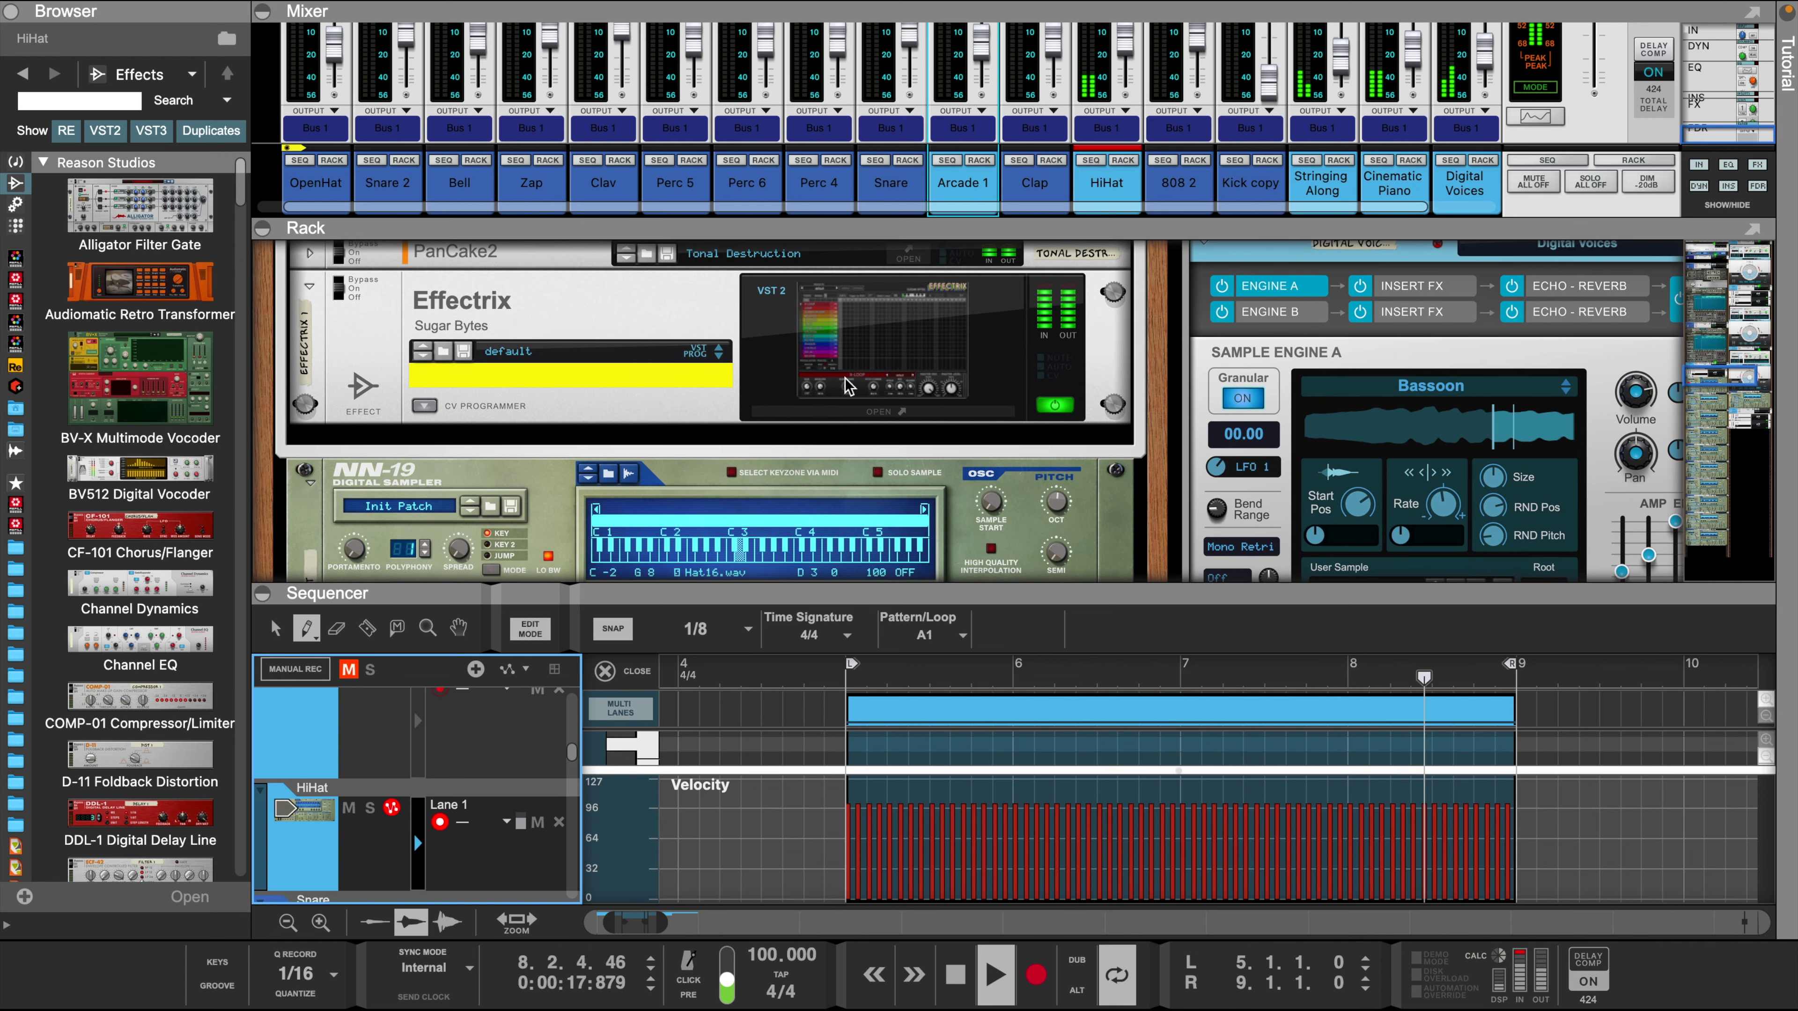
click(909, 404)
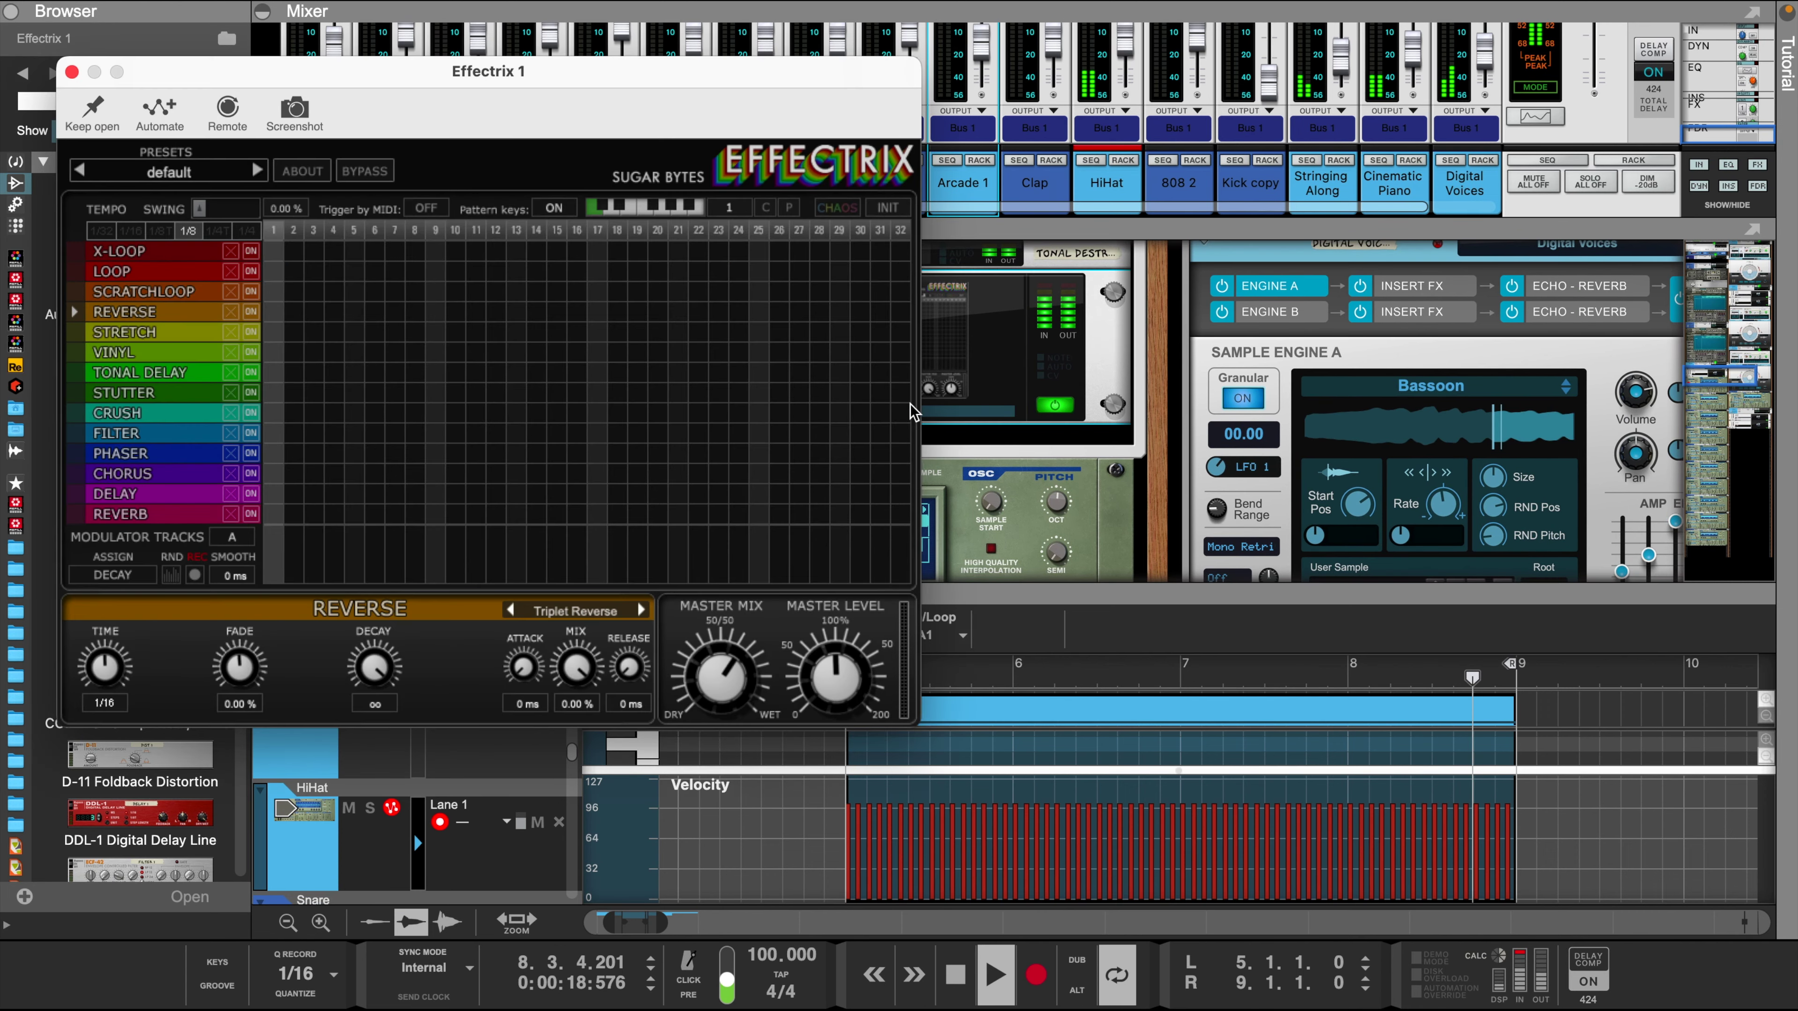
- Place Reverse blocks on steps 7 and 23 of the Effectrix grid, leaving step 15 empty, and close the plugin
click(391, 292)
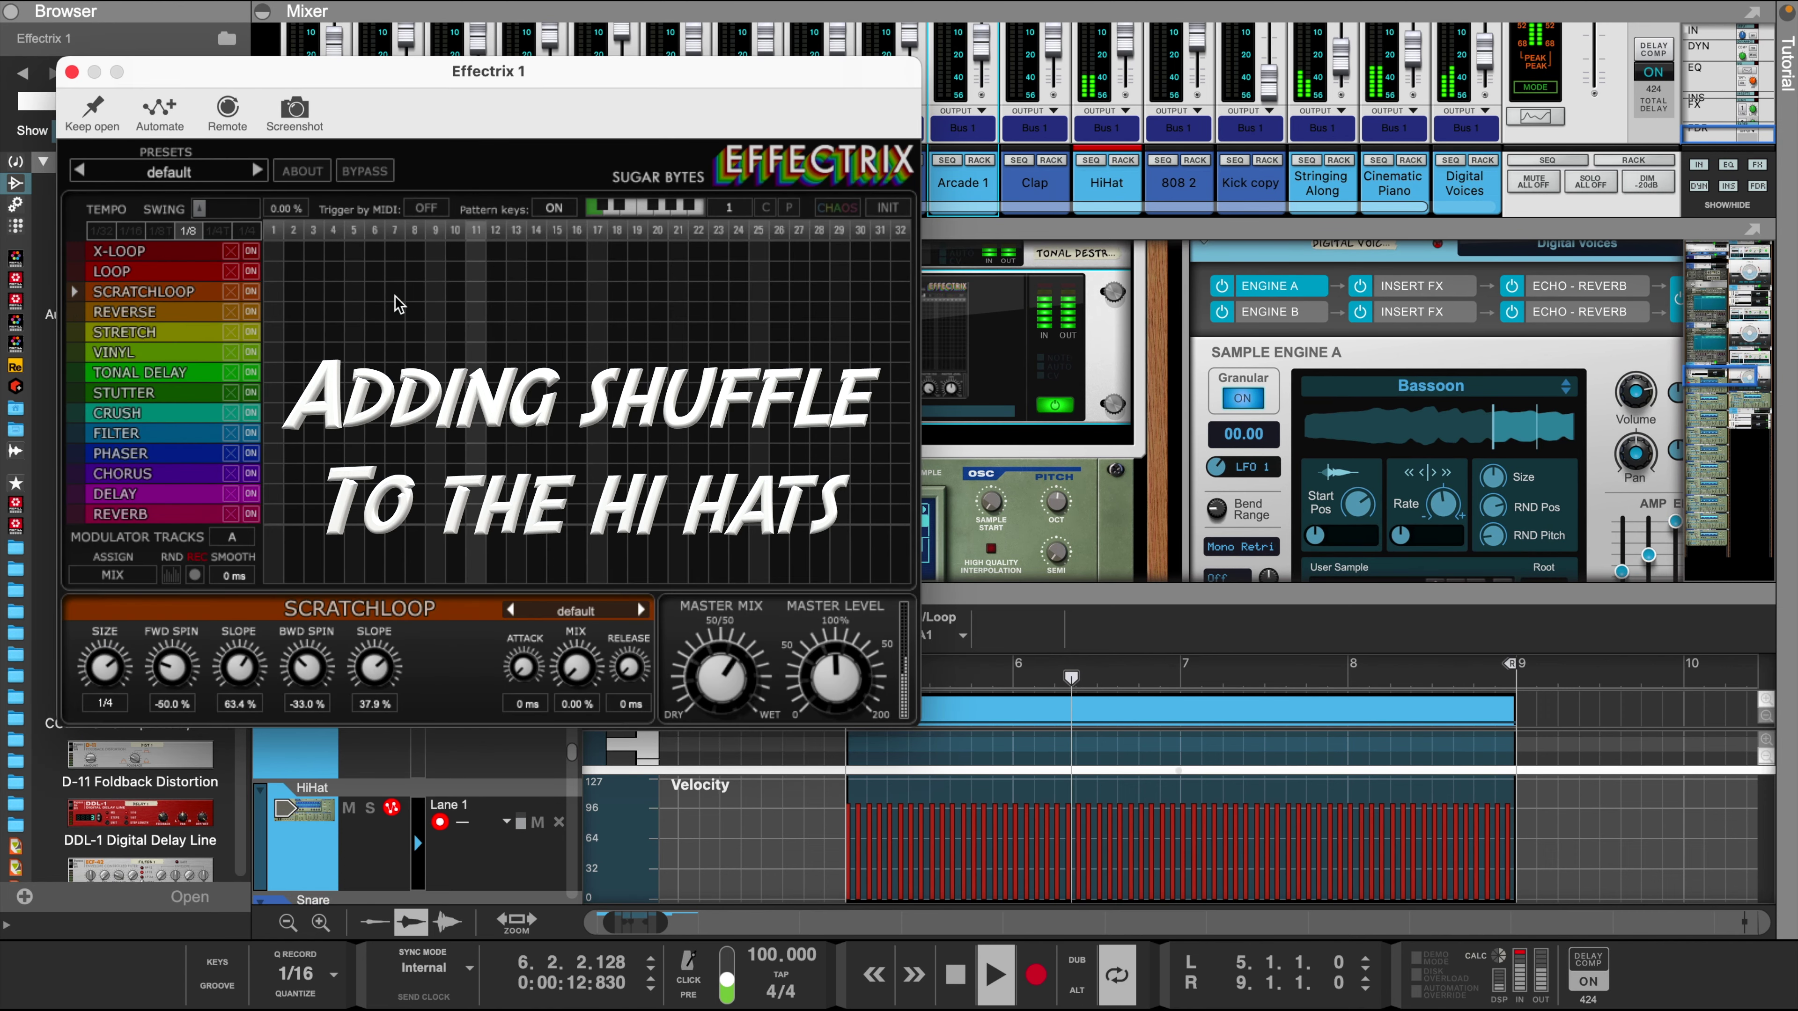
click(394, 312)
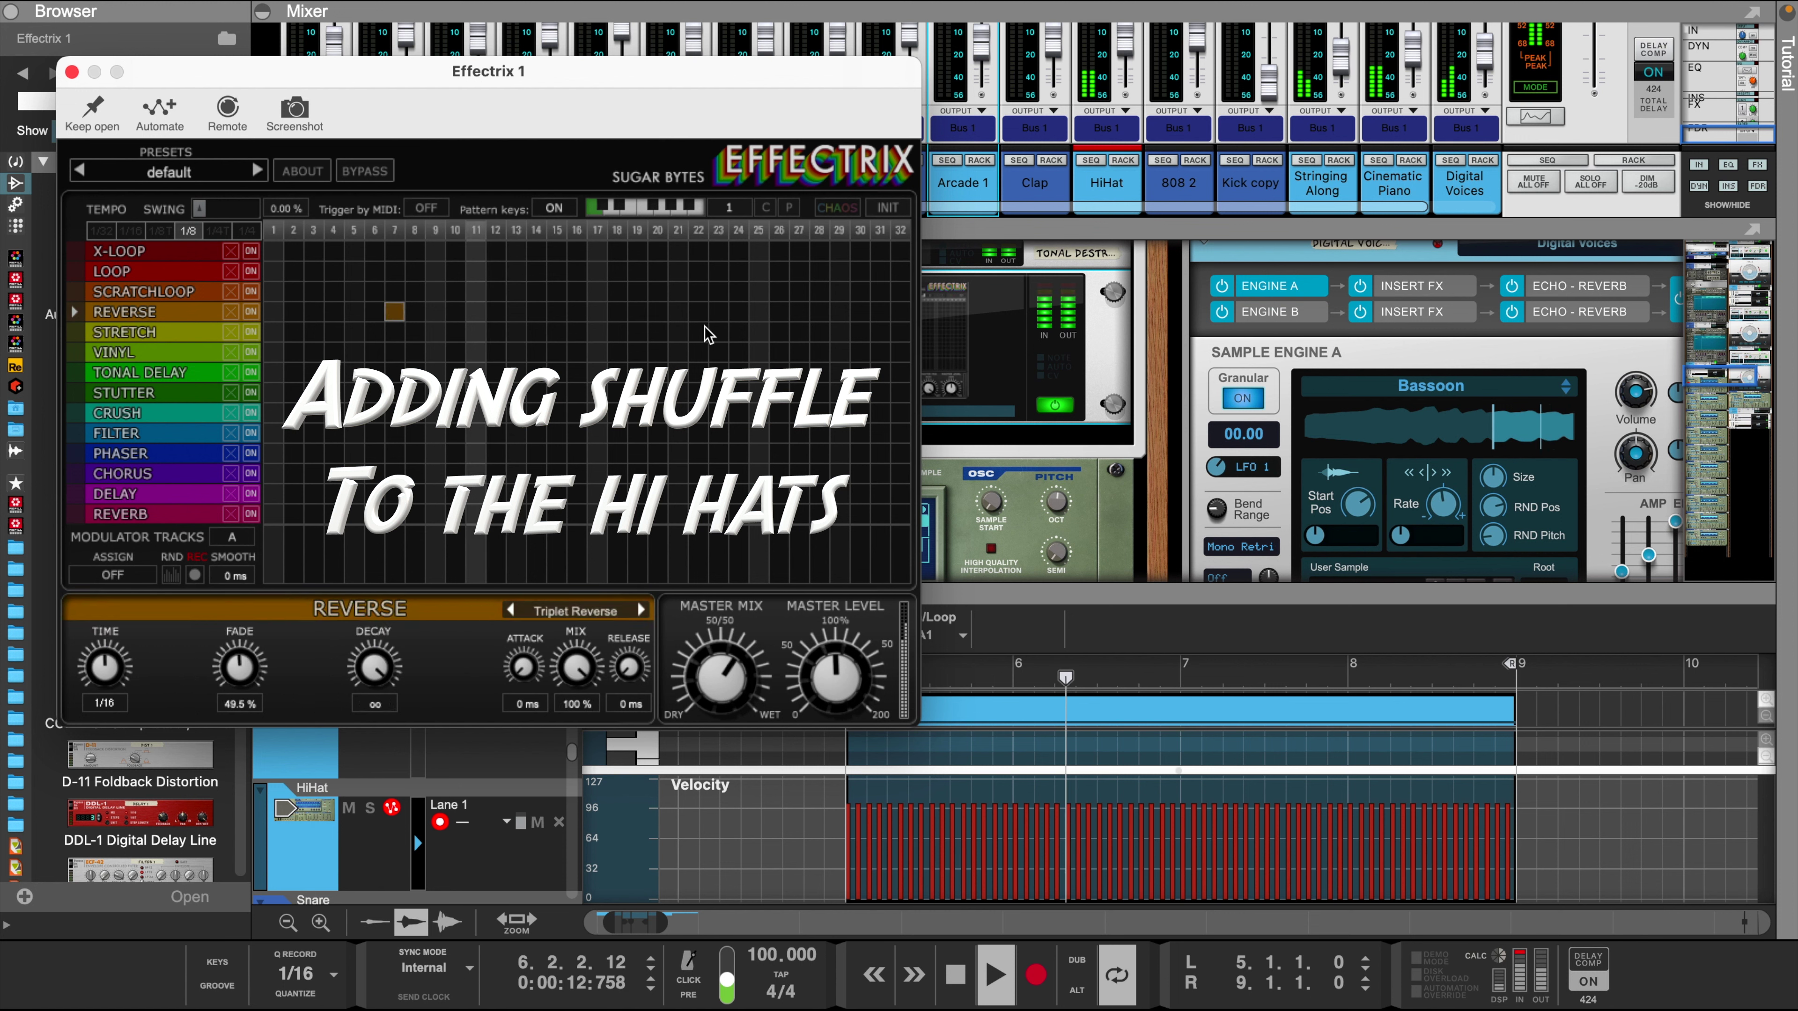
click(557, 312)
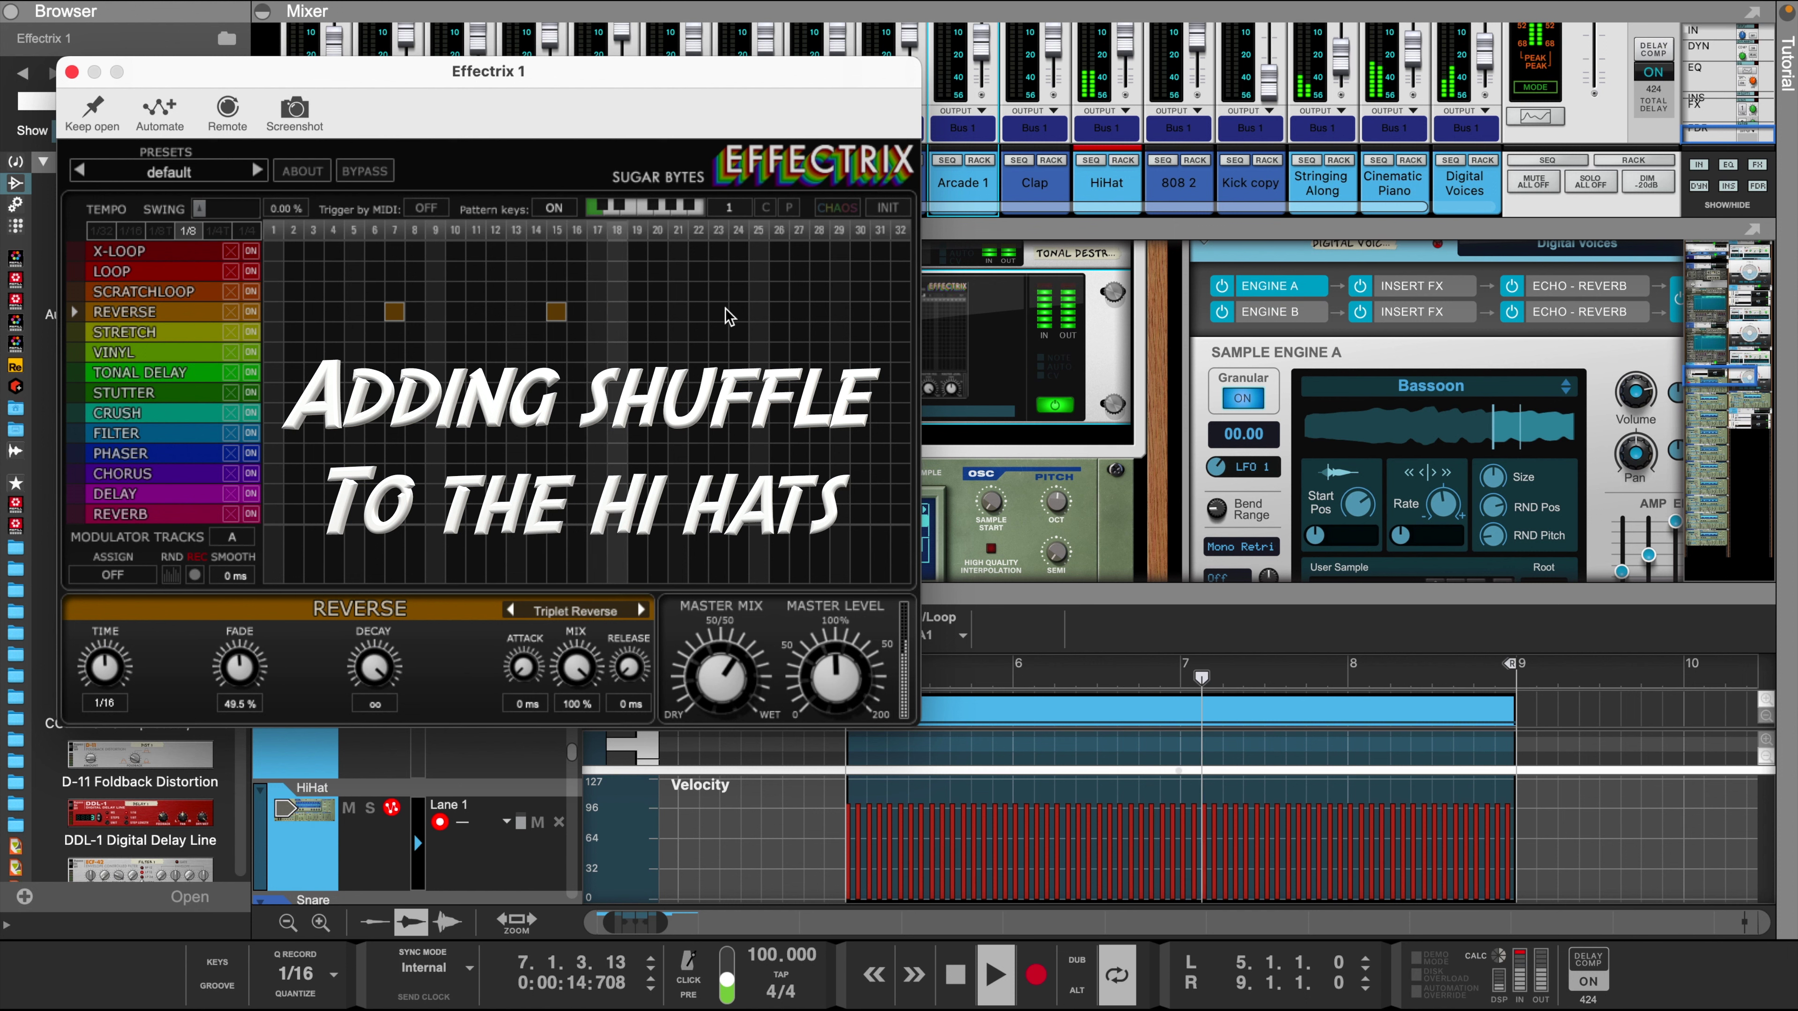
click(718, 312)
click(556, 313)
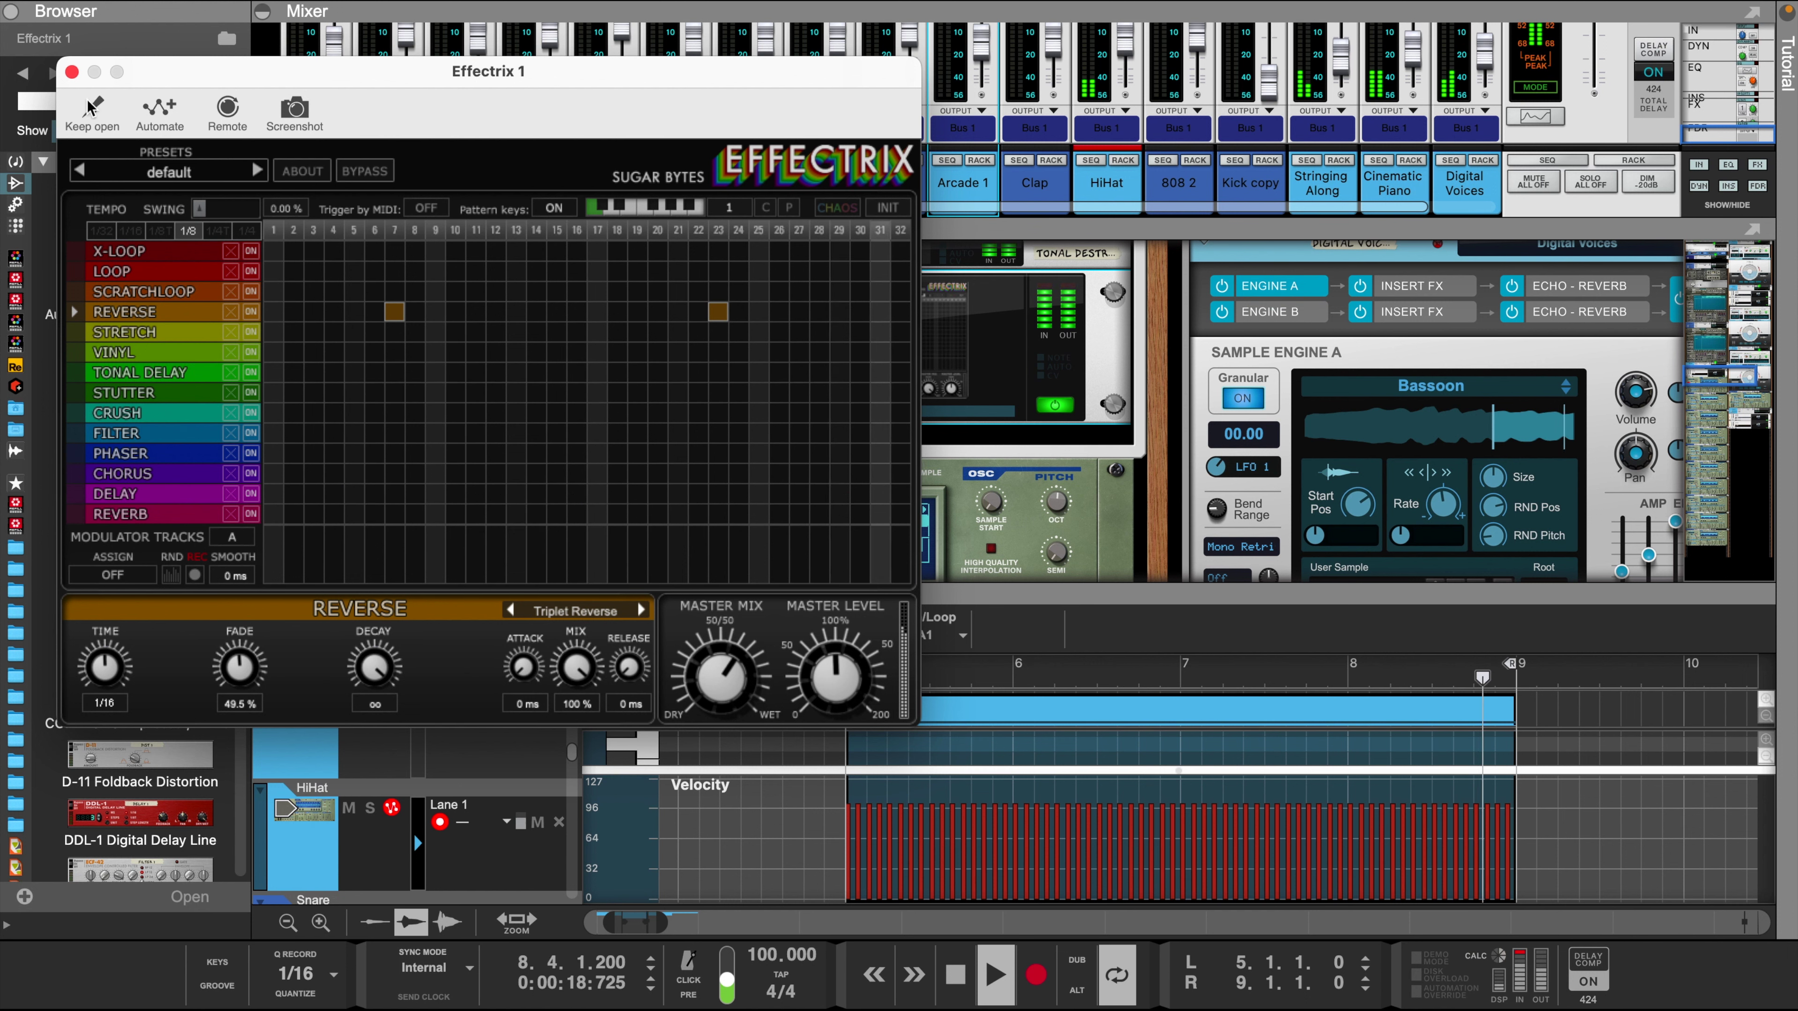
click(72, 72)
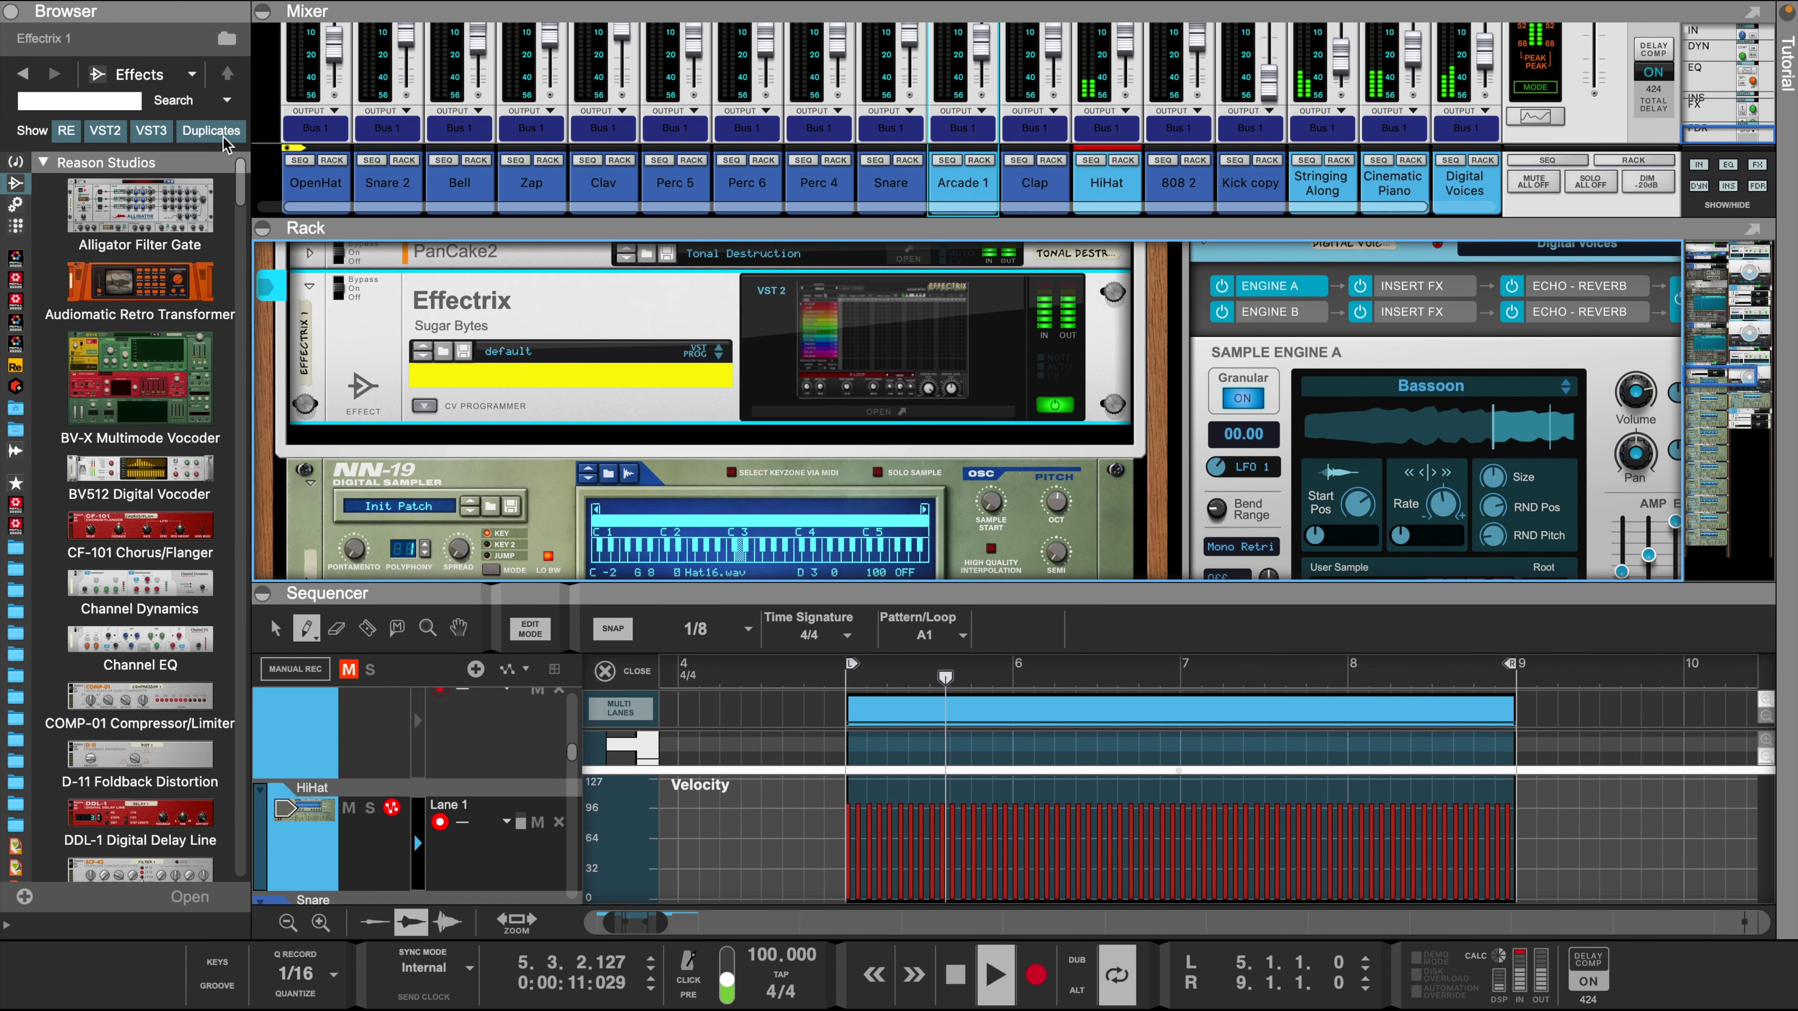
- Set the Mix of the HiHat's PanCake2 to 99%, examine the HiHat mixer channel's stereo width and close the plugin
drag(983, 590, 979, 486)
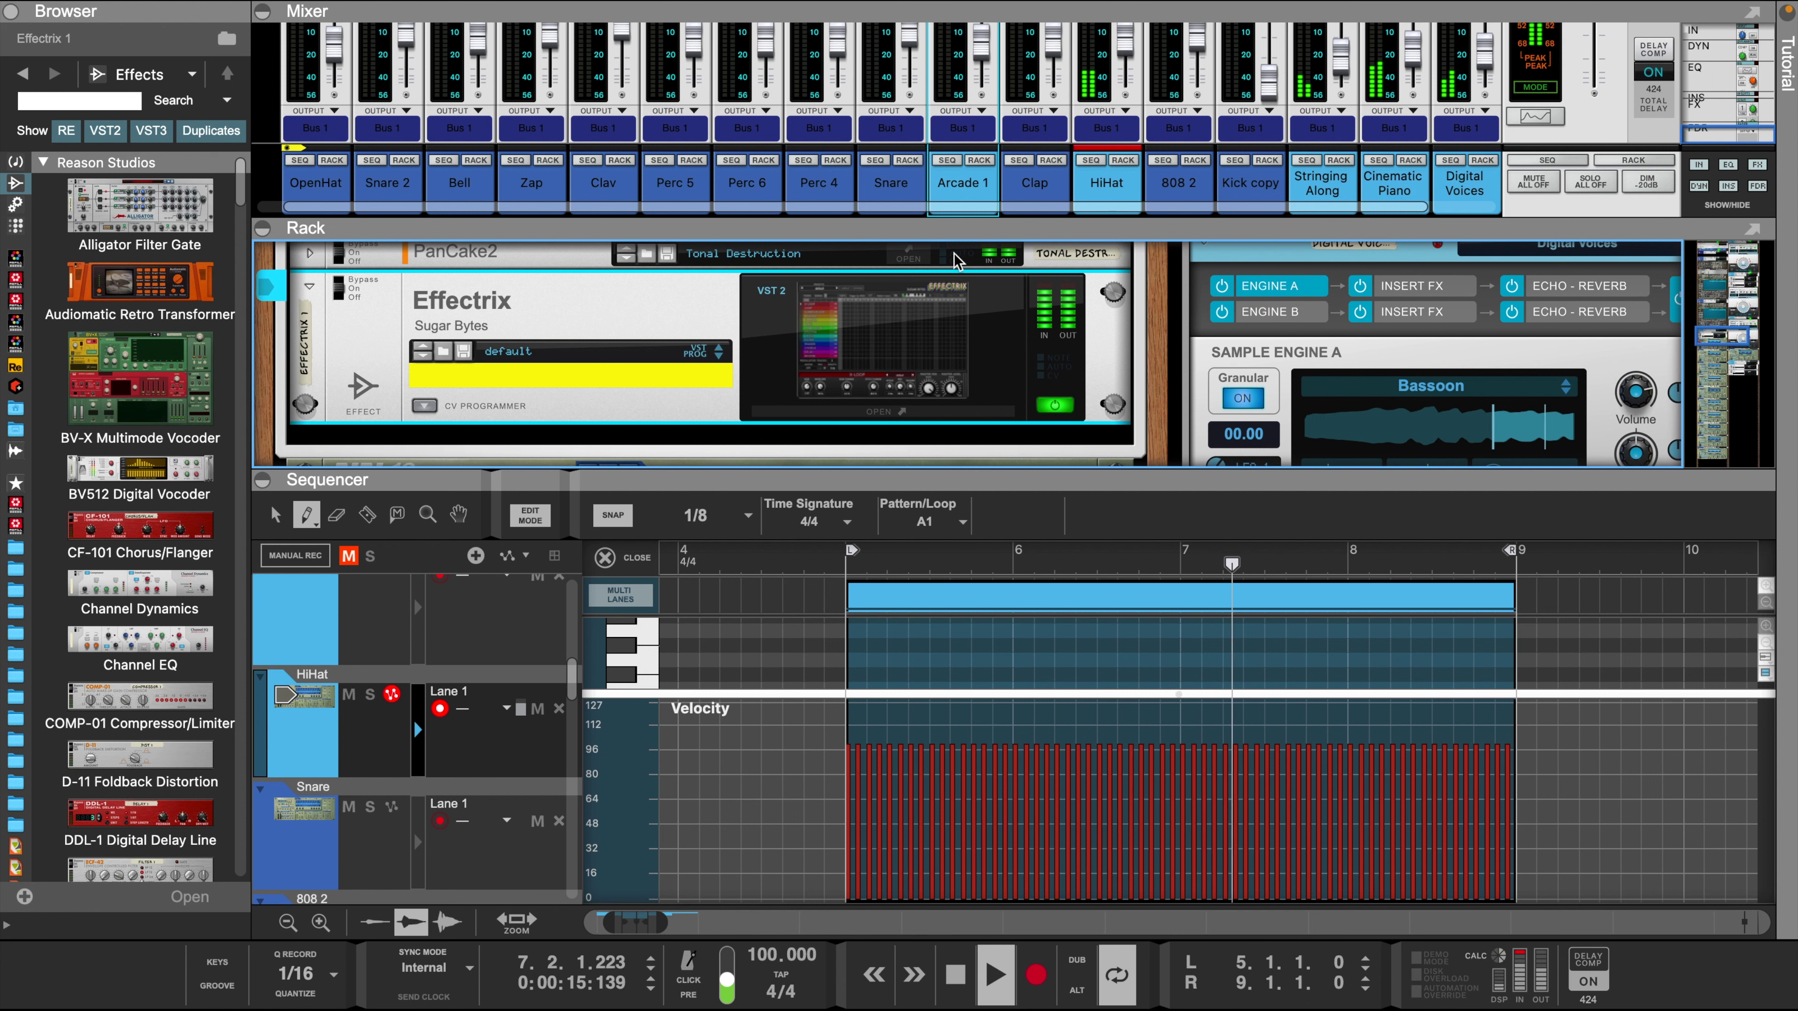
click(910, 259)
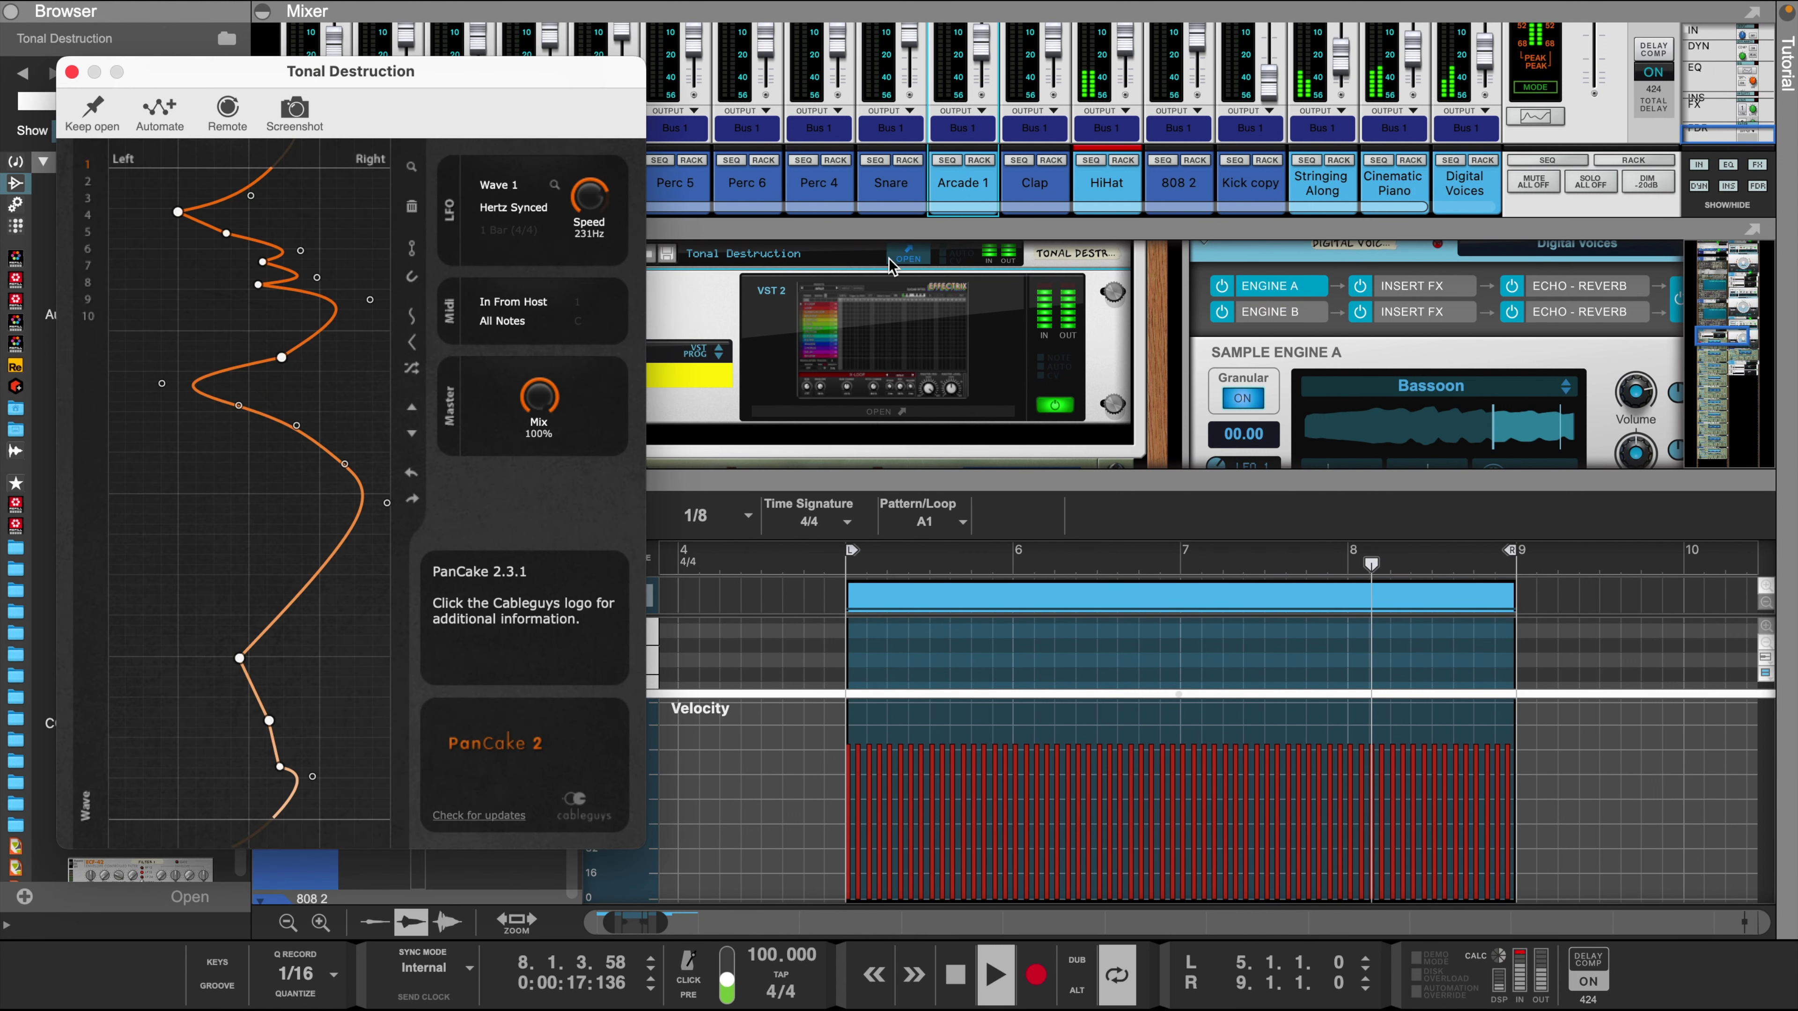
drag(540, 406, 539, 409)
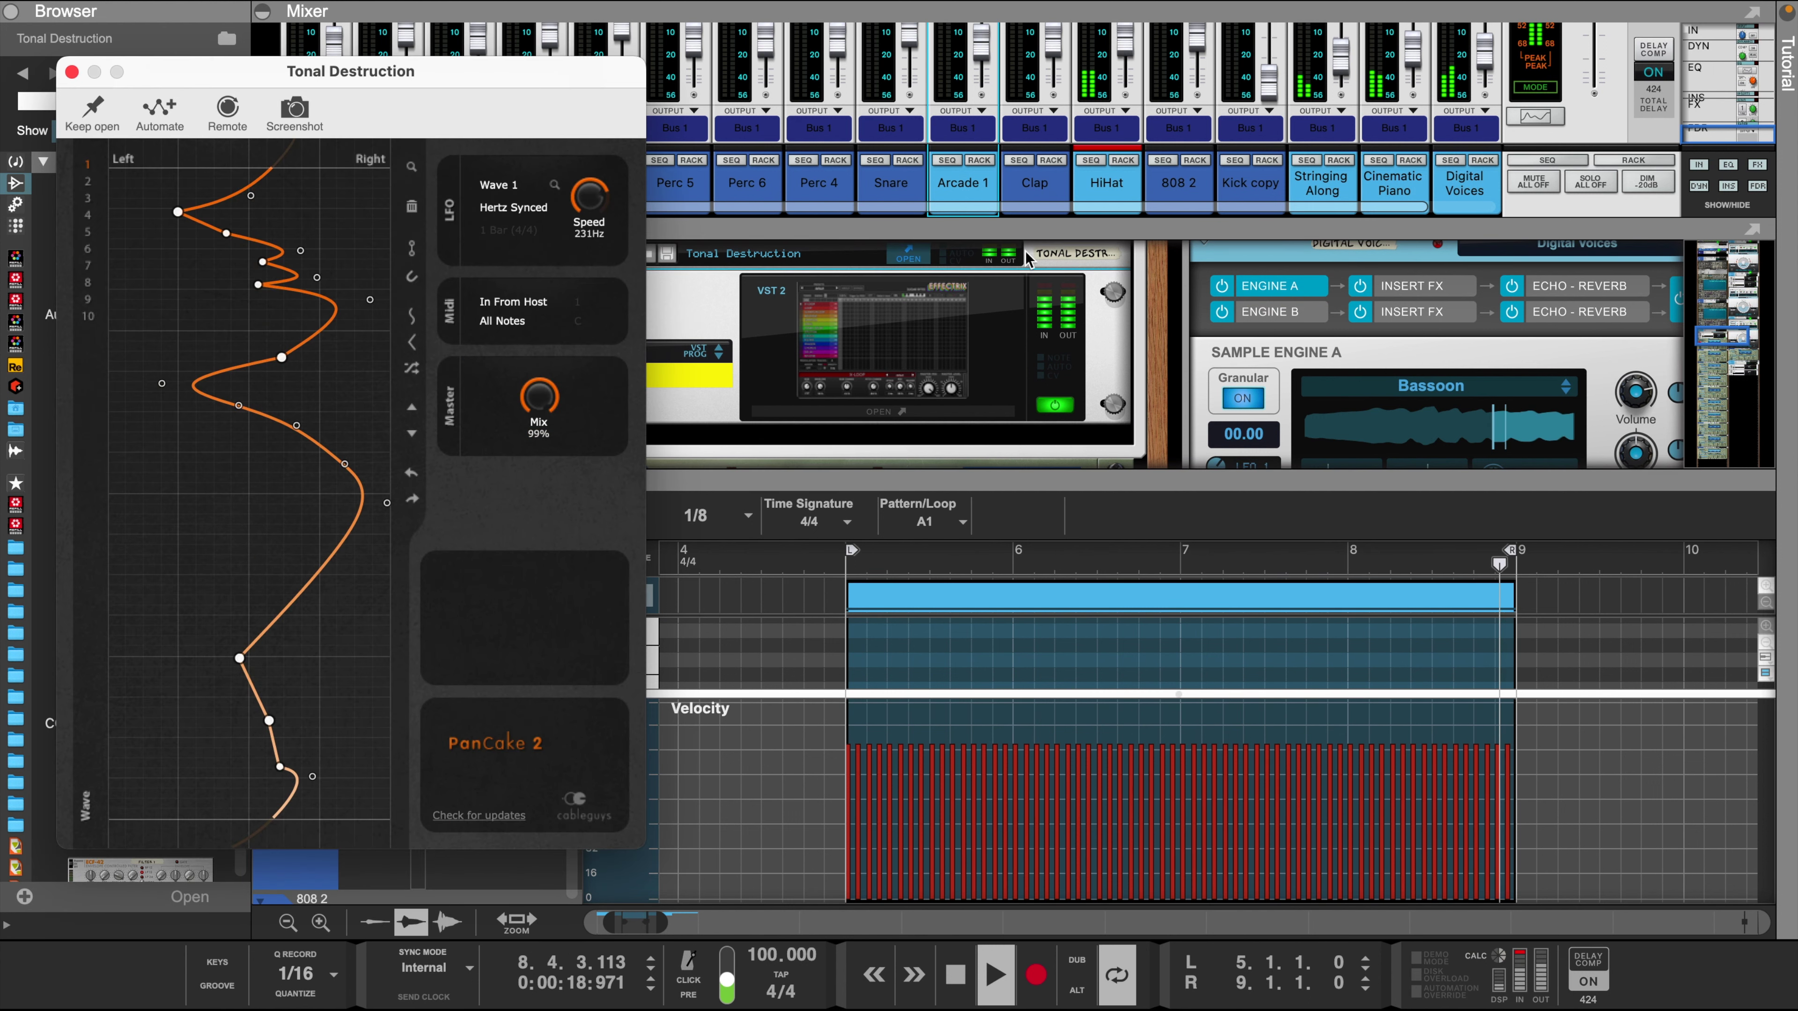
drag(1028, 224, 1050, 492)
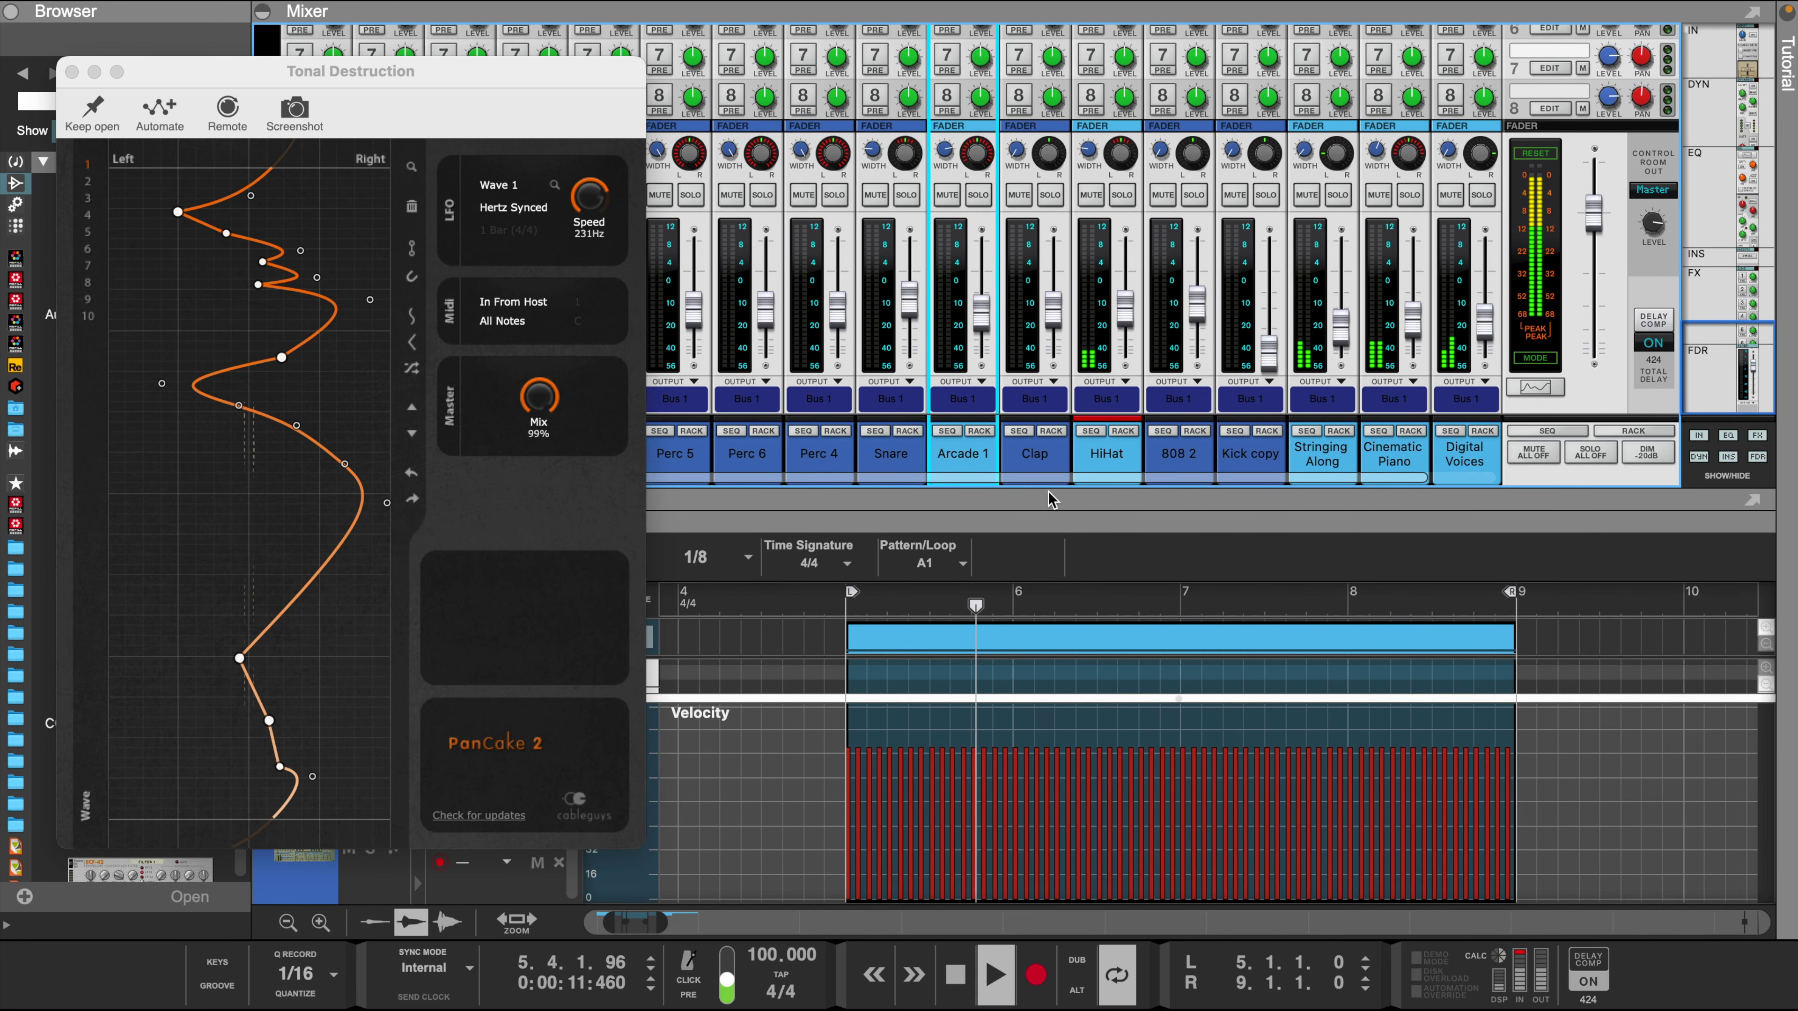
click(1090, 145)
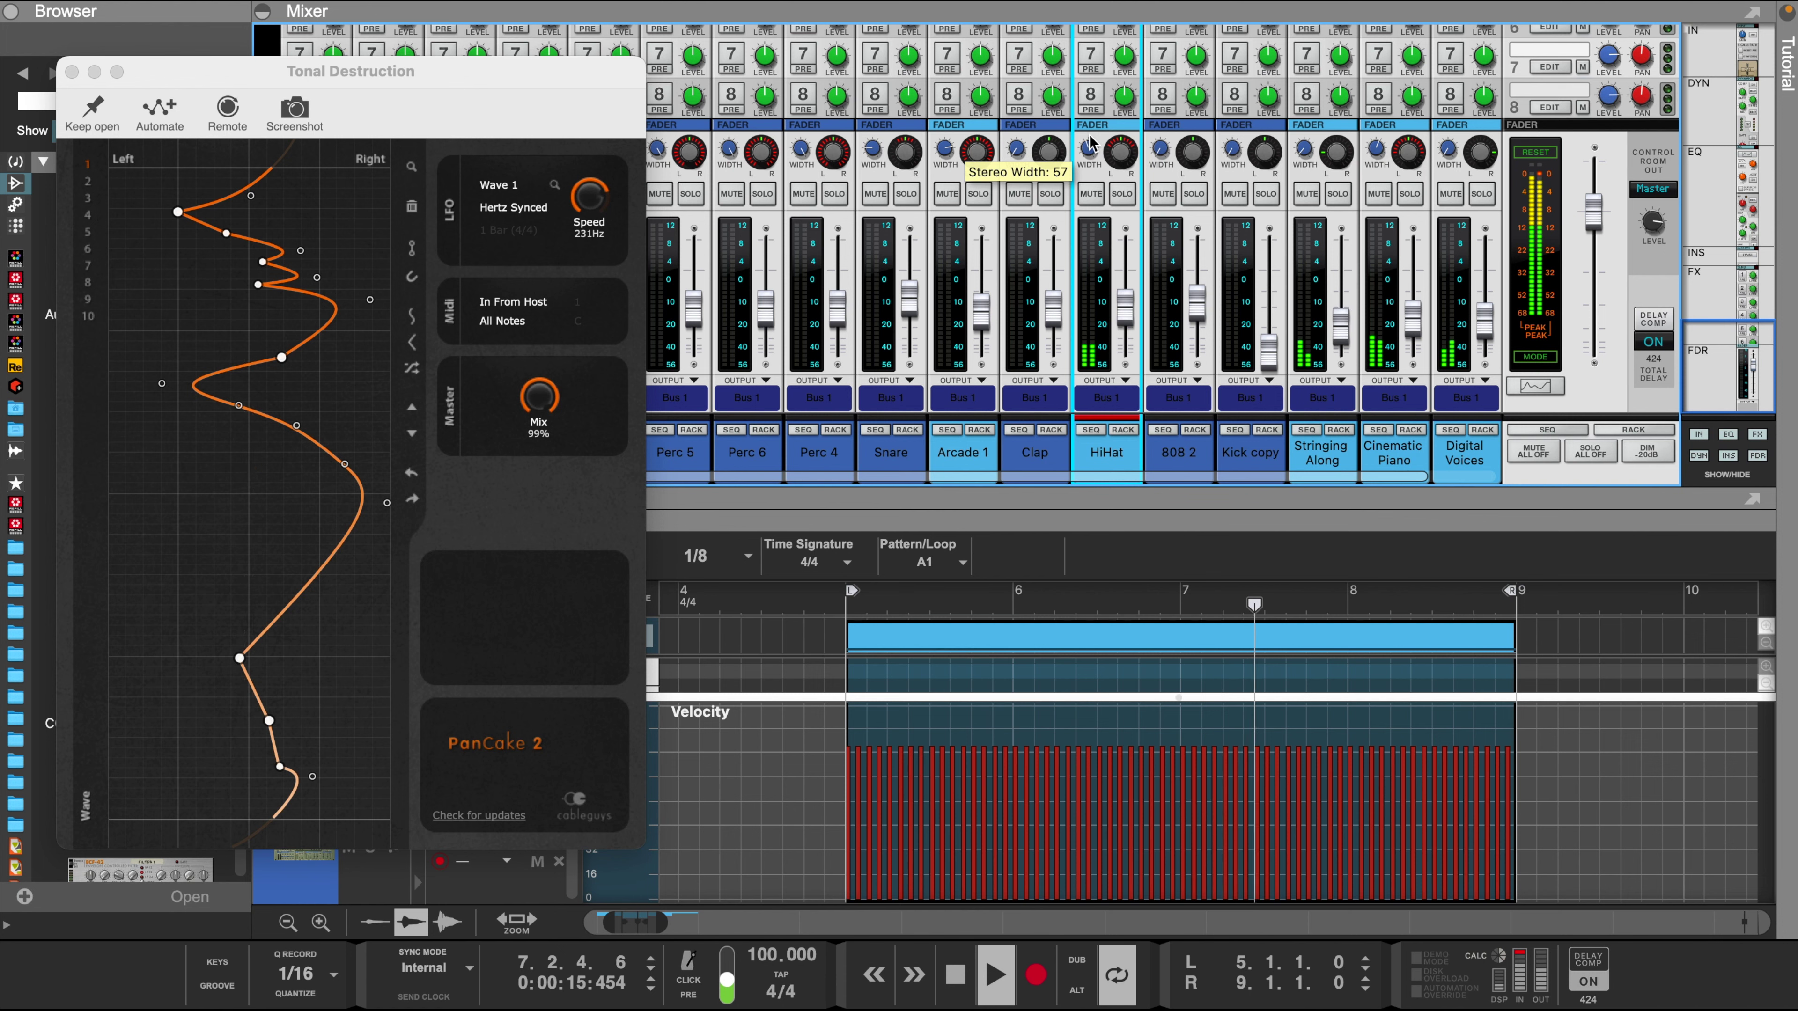
click(72, 72)
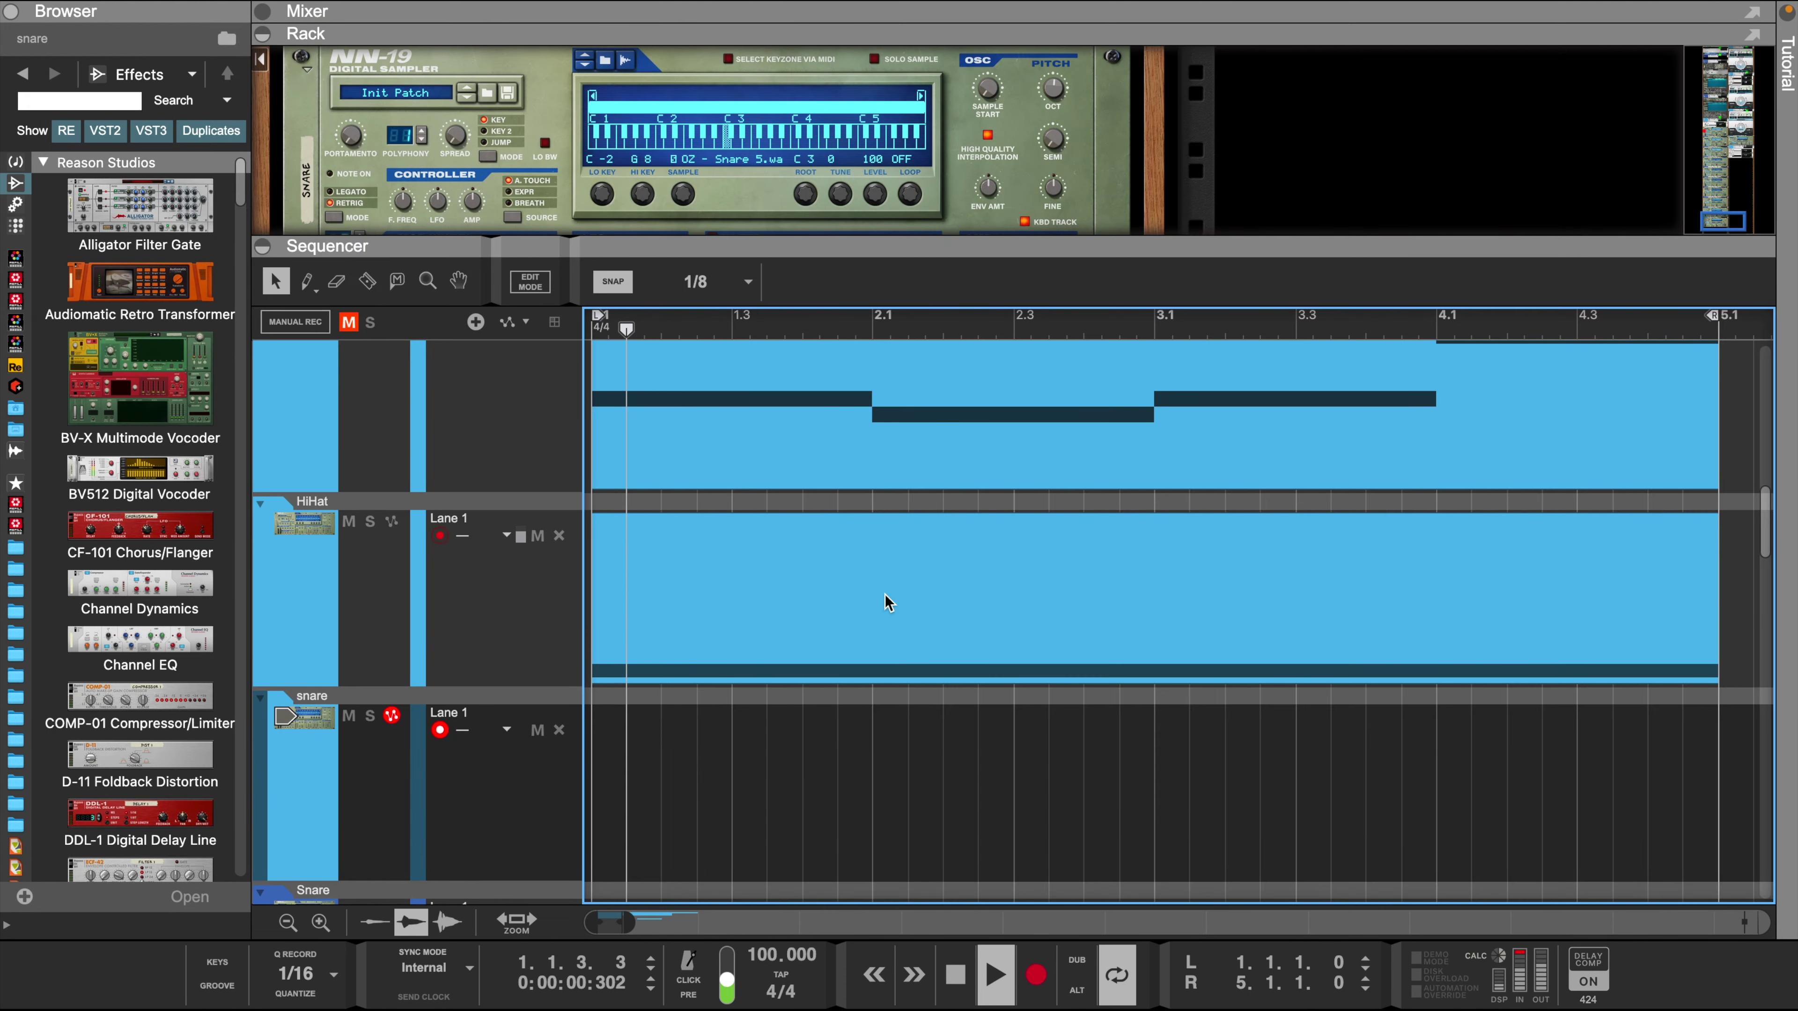
- Create a four-bar clip on the snare track from bar 1 to bar 5
double_click(601, 773)
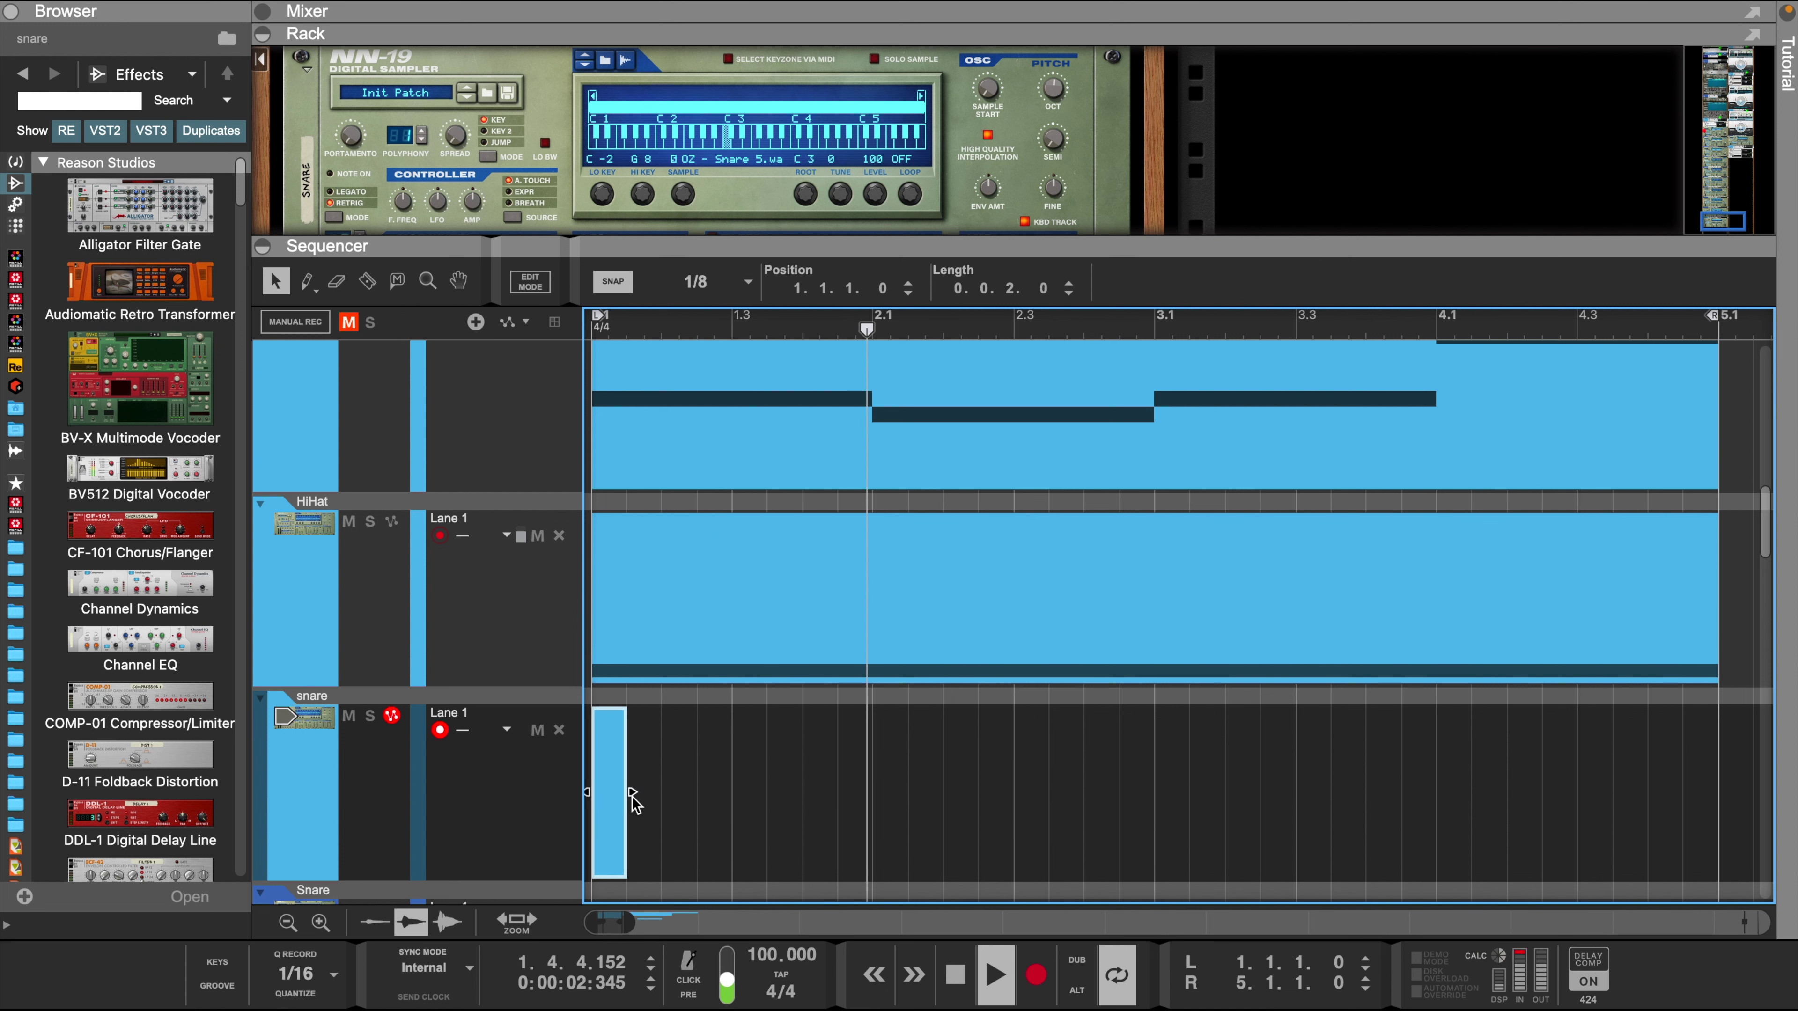
drag(632, 791, 1600, 777)
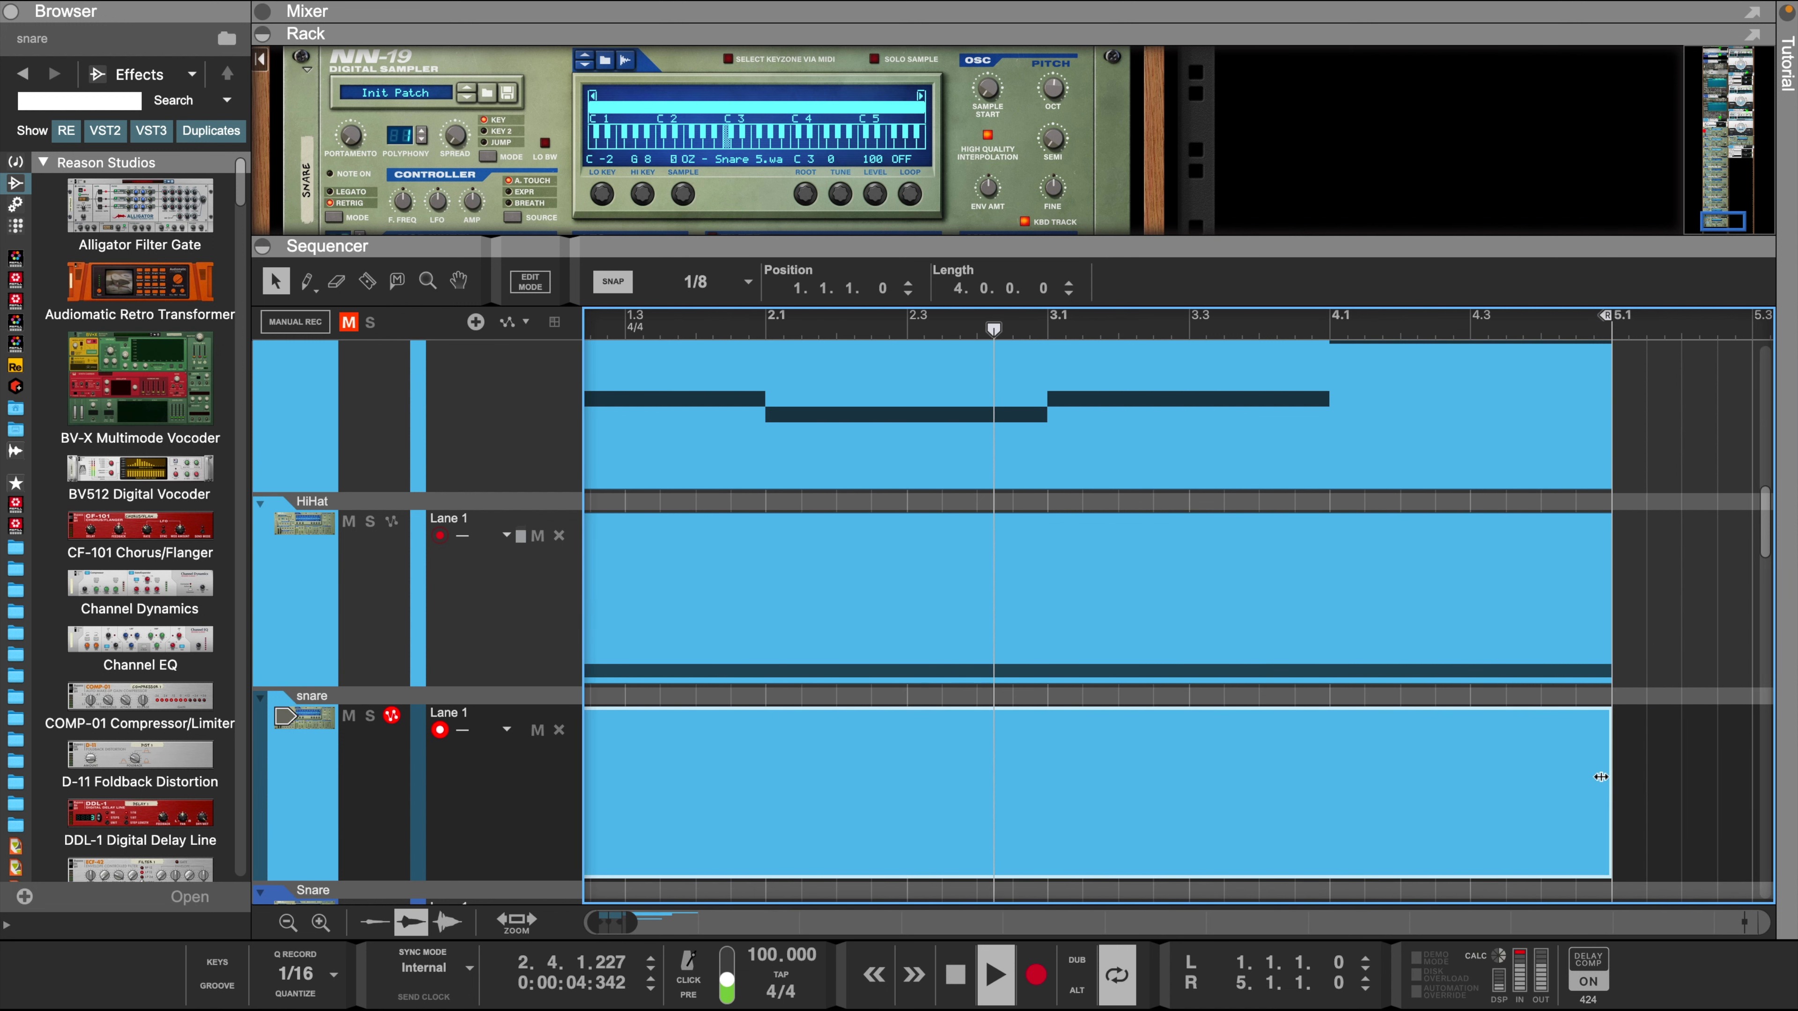
scroll(955, 765, left, 3)
- Open the snare clip and place 1/8 hits on C3 at 1.2.1 and, offset from the beat, at 1.4.3
double_click(857, 795)
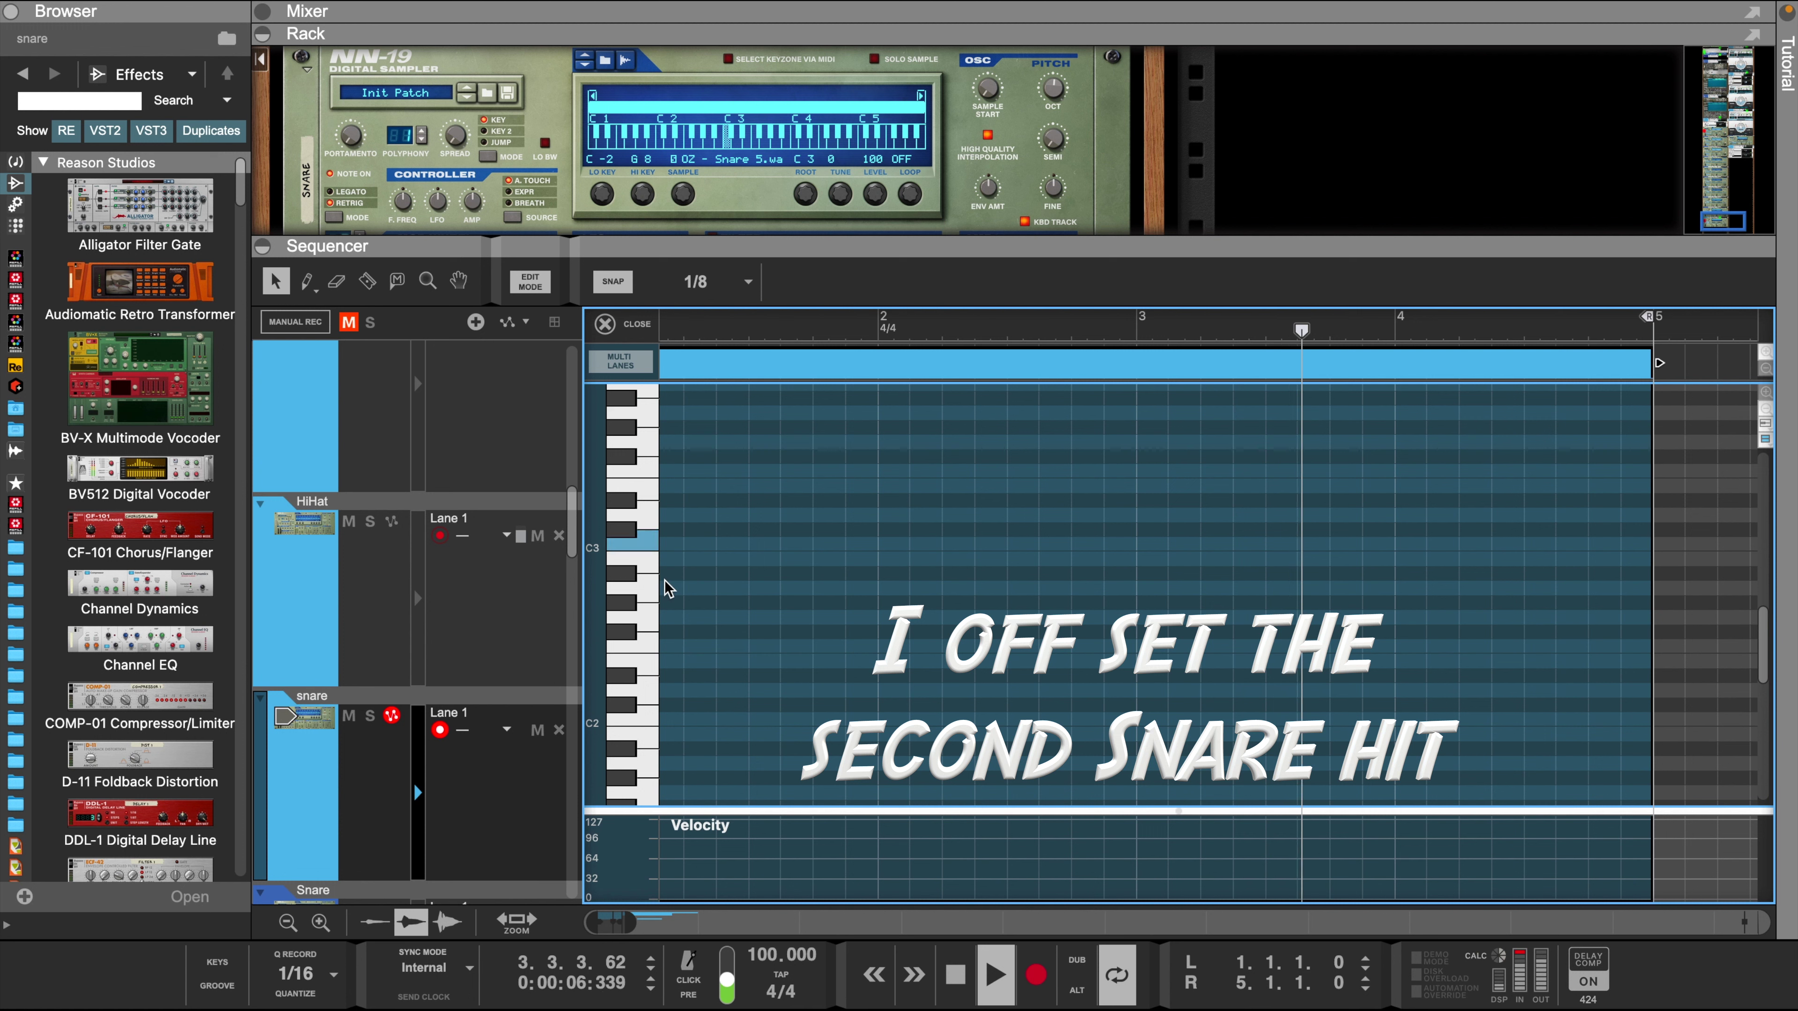
scroll(690, 565, left, 1)
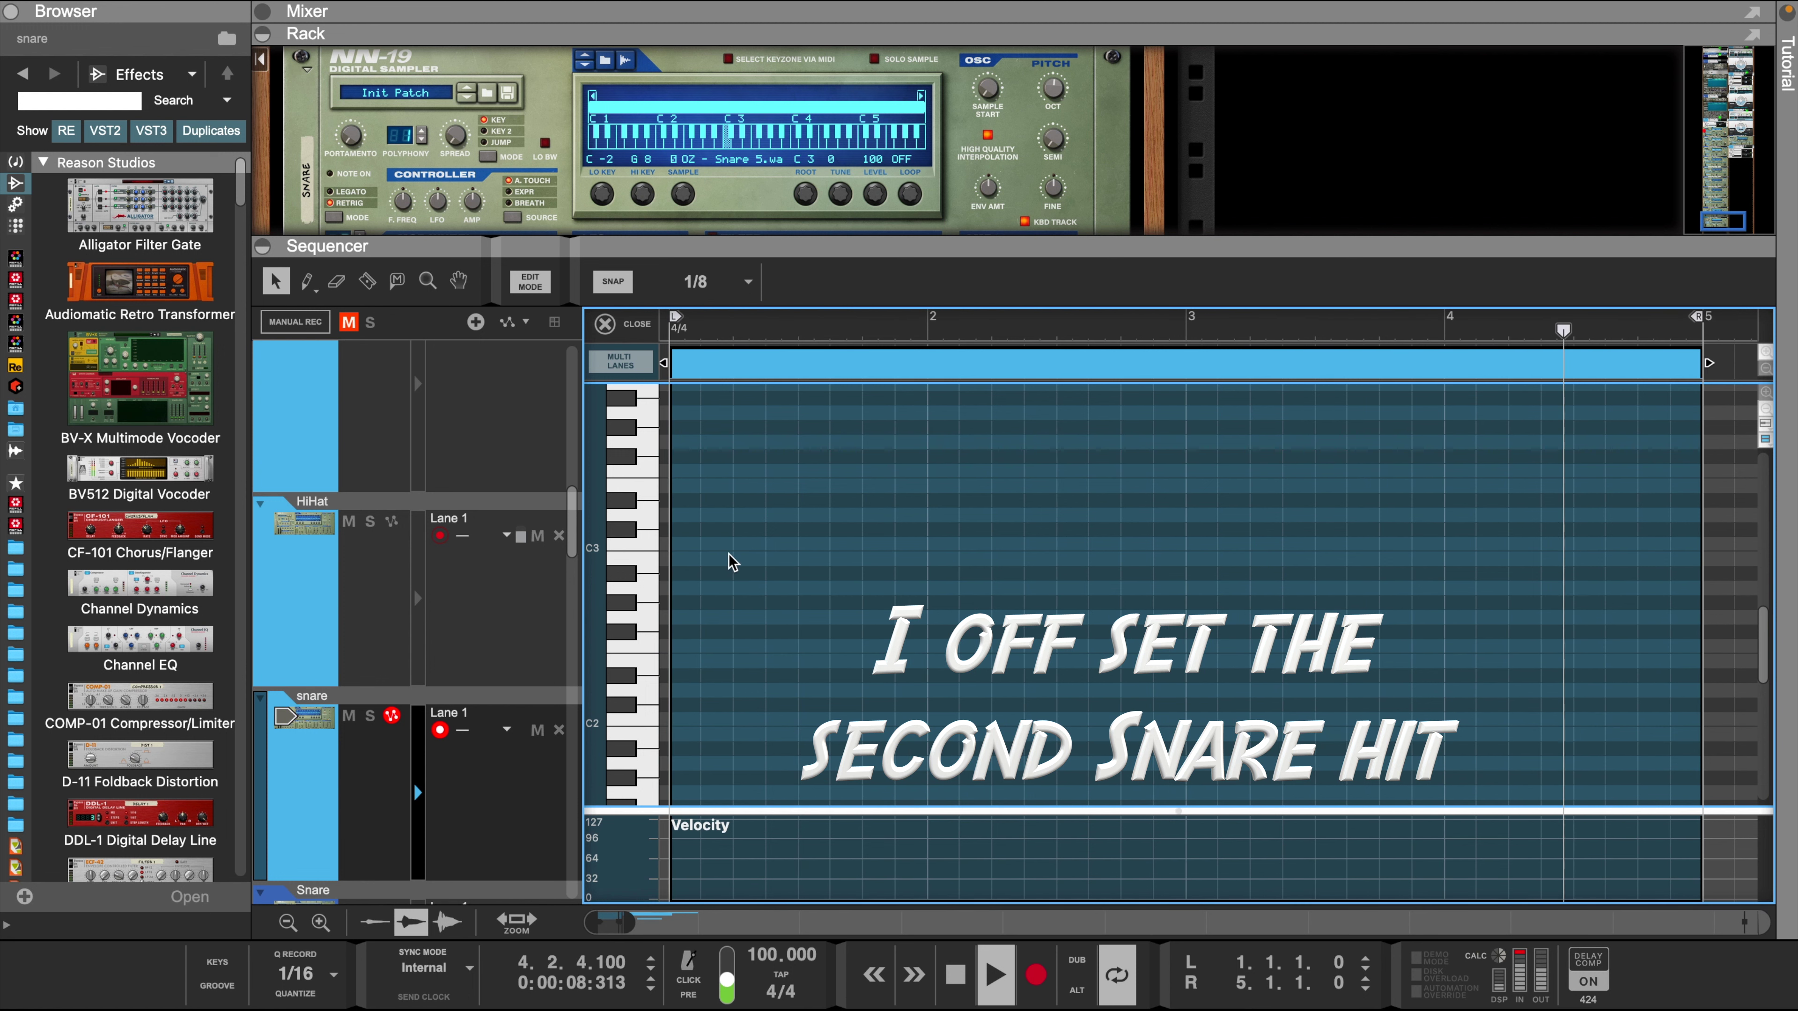
click(743, 545)
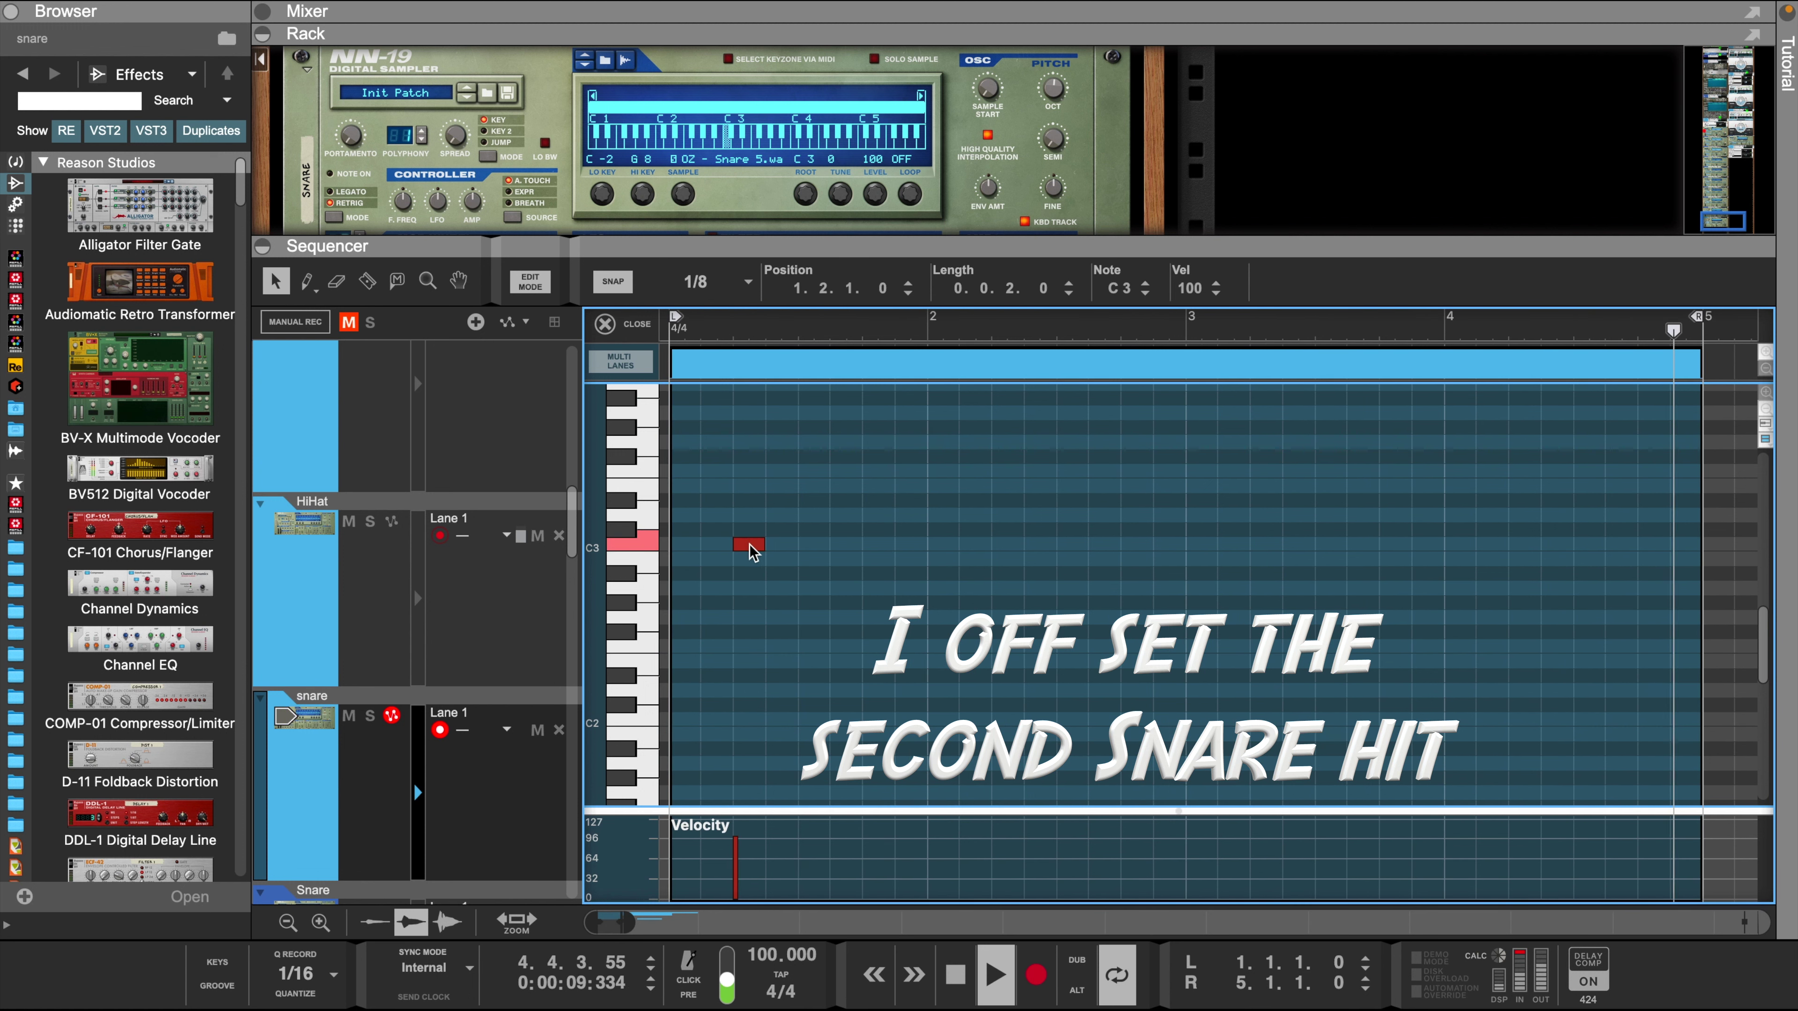
click(884, 546)
drag(890, 546, 922, 545)
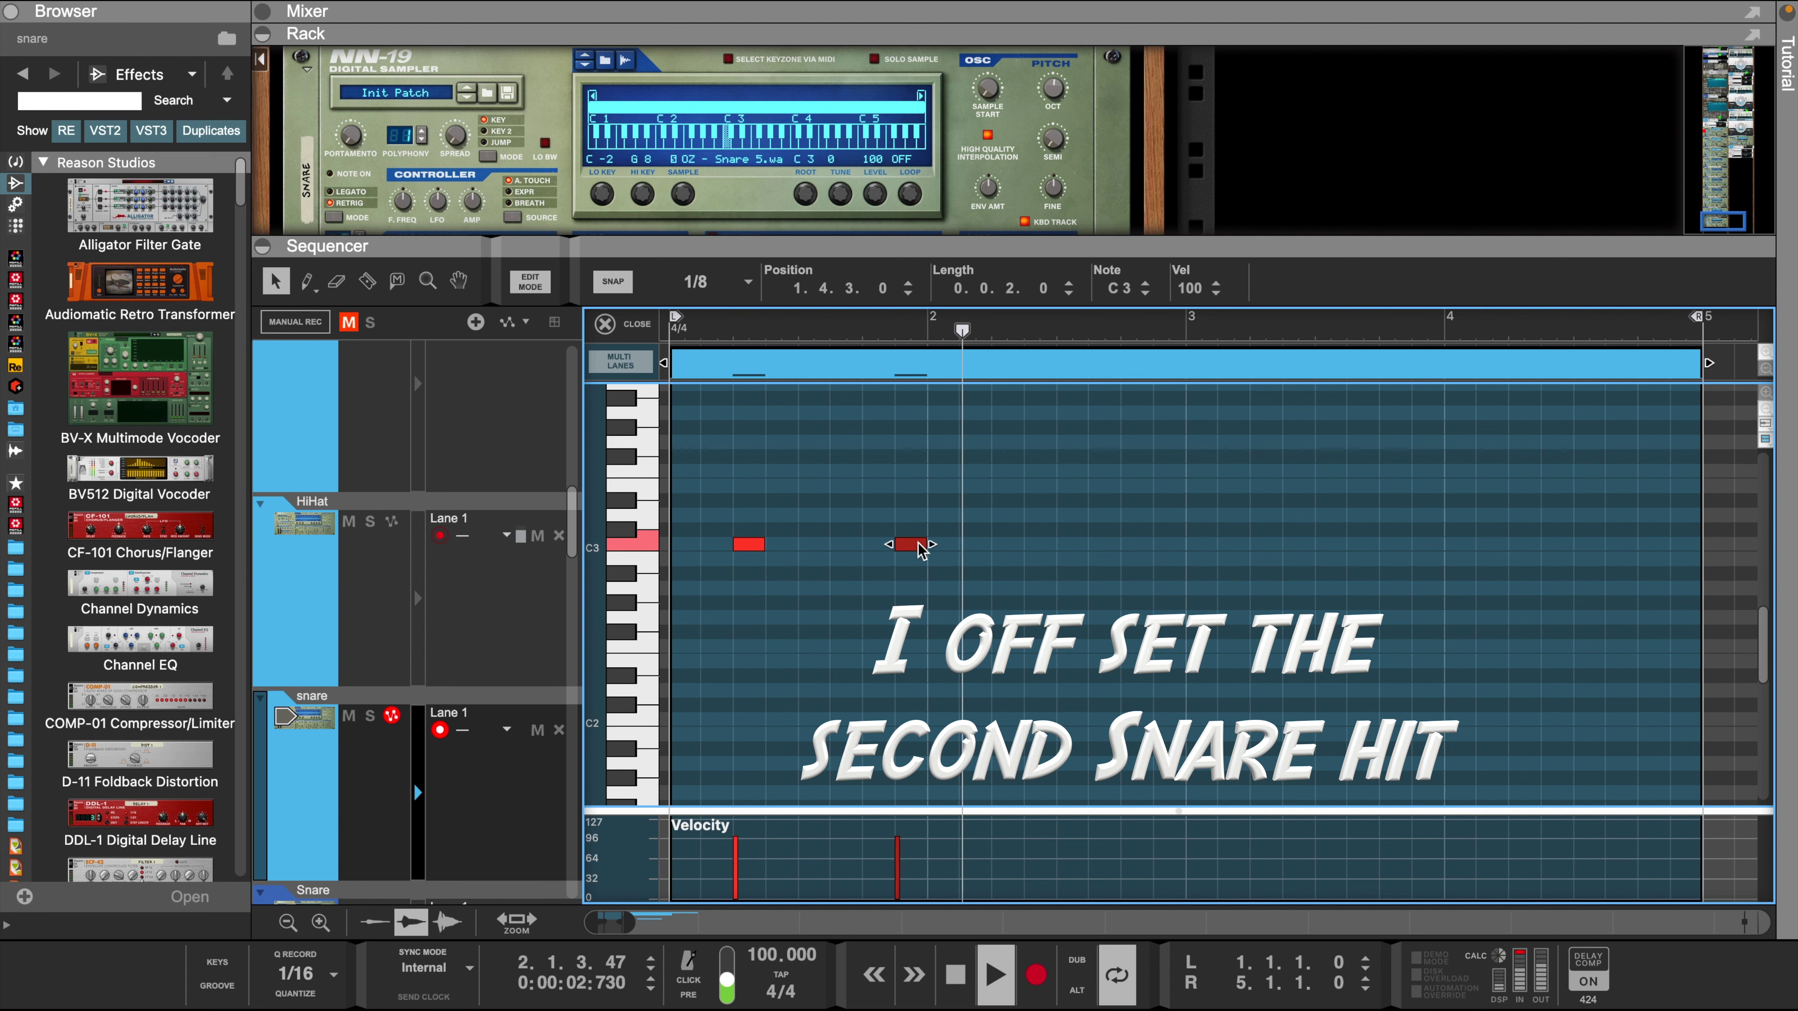
- Raise the velocity of both snare hits to 127
key(e)
key(w)
drag(943, 823, 722, 819)
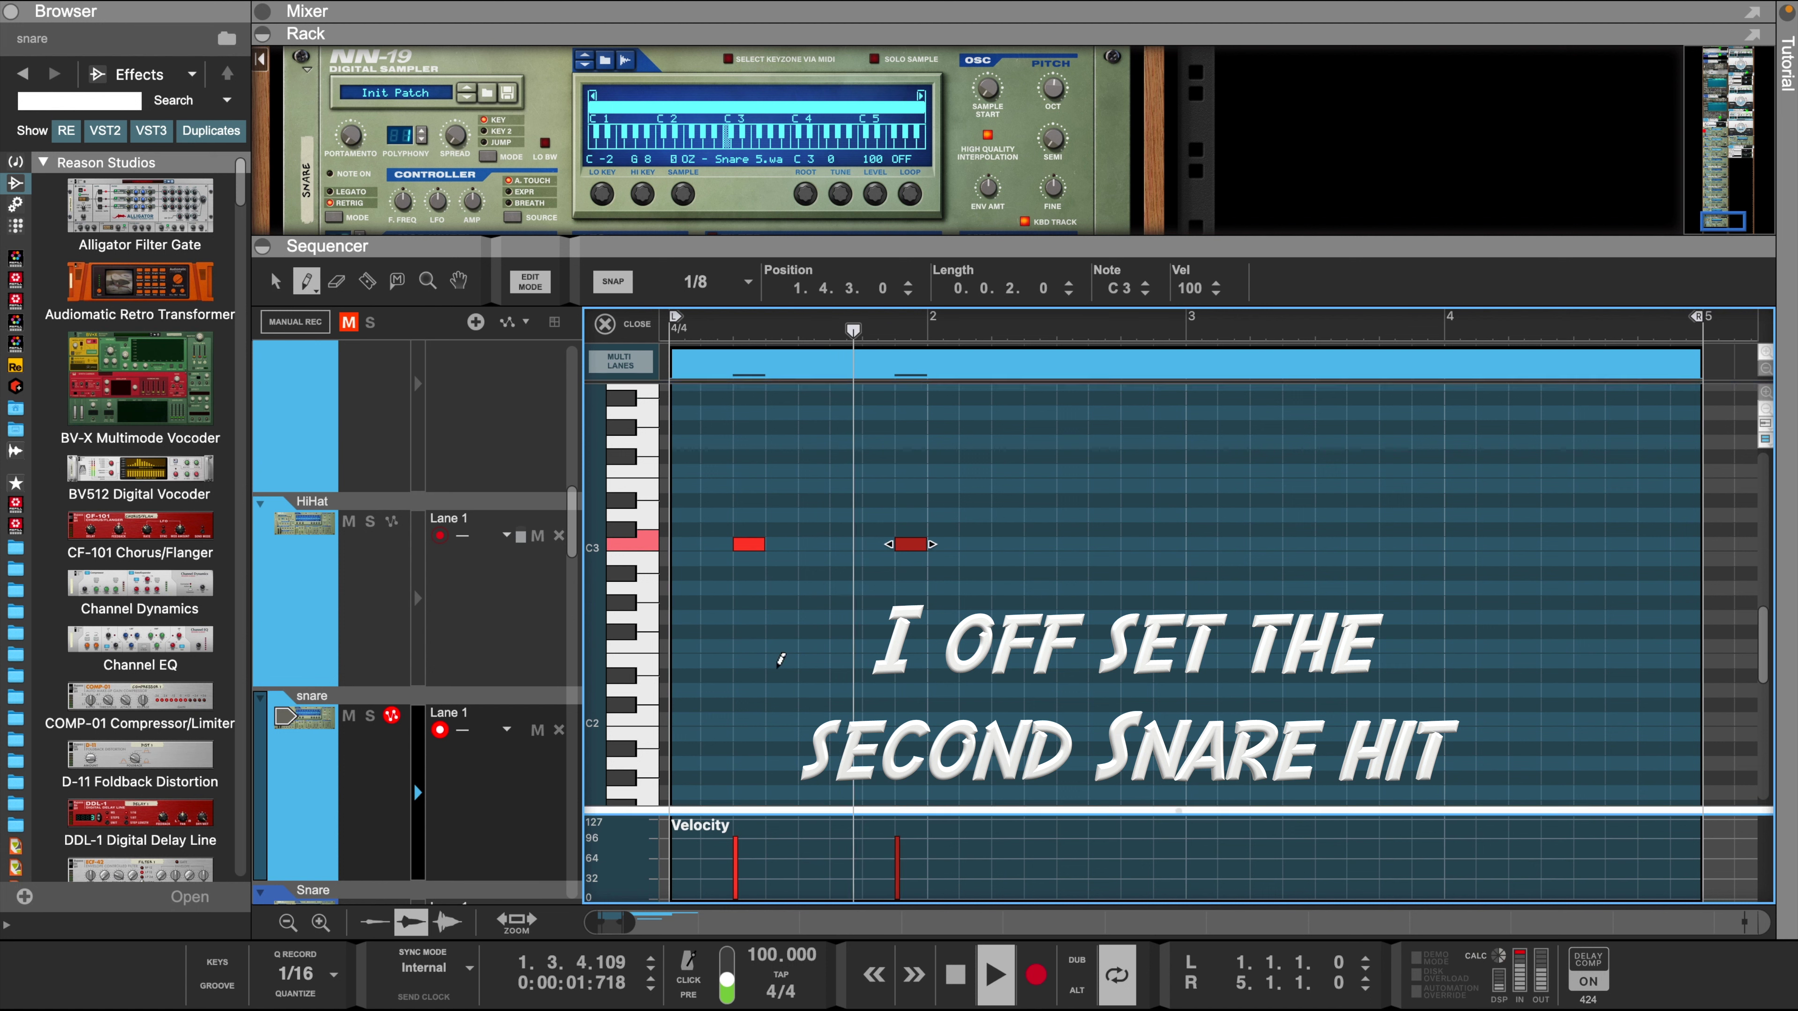
- Duplicate the pair of snare hits across bars 2, 3 and 4 of the clip
key(q)
drag(725, 483, 909, 573)
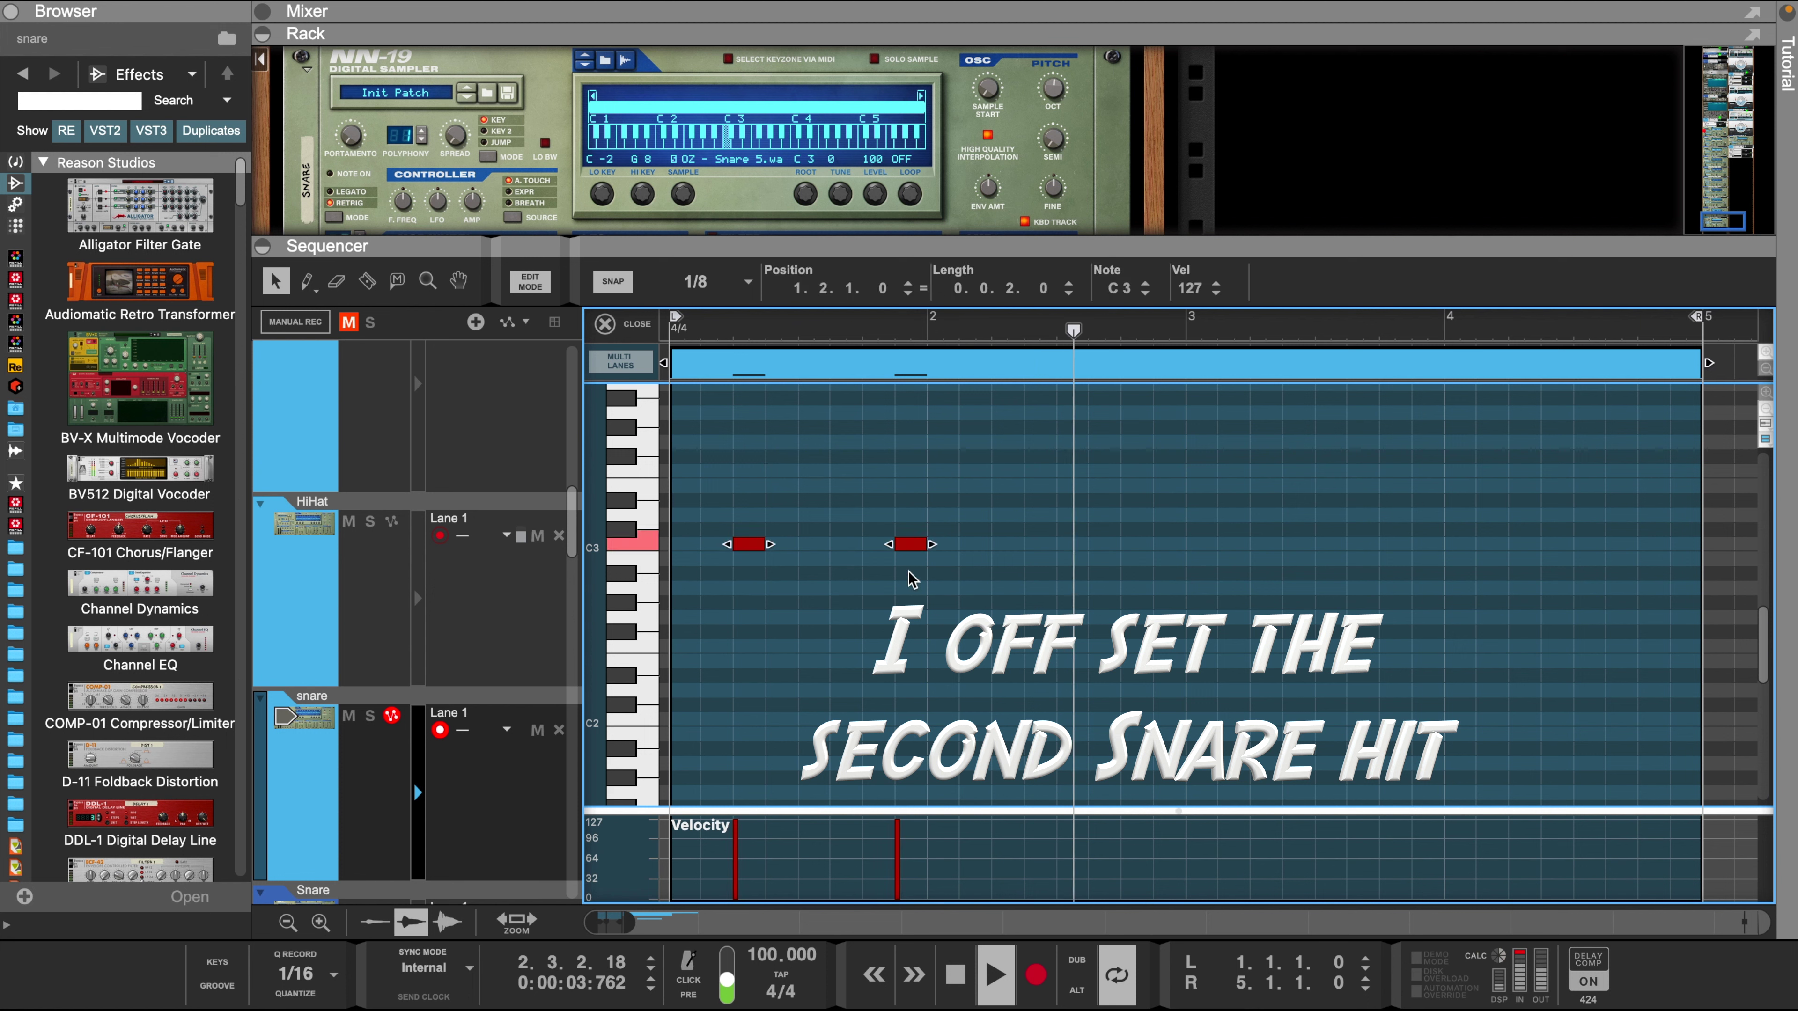
drag(743, 546, 1512, 542)
key(space)
key(space)
click(1033, 642)
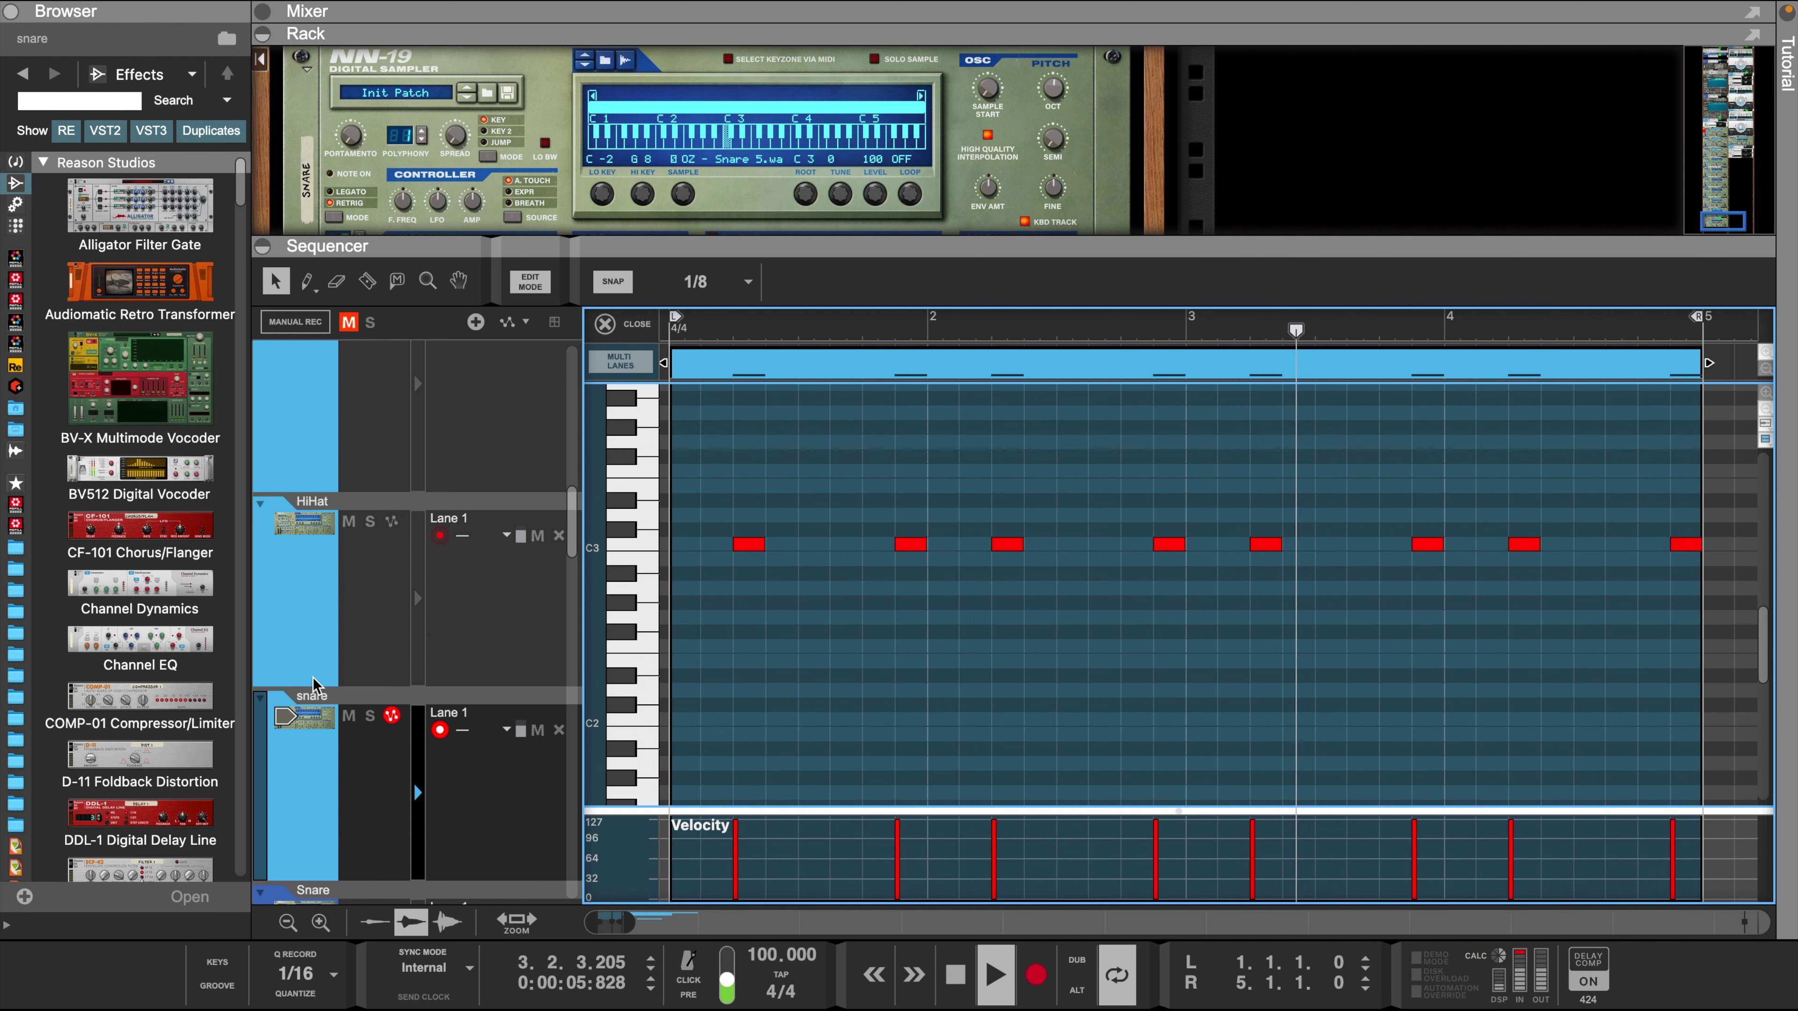
- Shift the low-mid band of the snare channel's EQ down to about 320 Hz and lower the snare's mixer fader slightly
click(326, 772)
scroll(651, 76, up, 3)
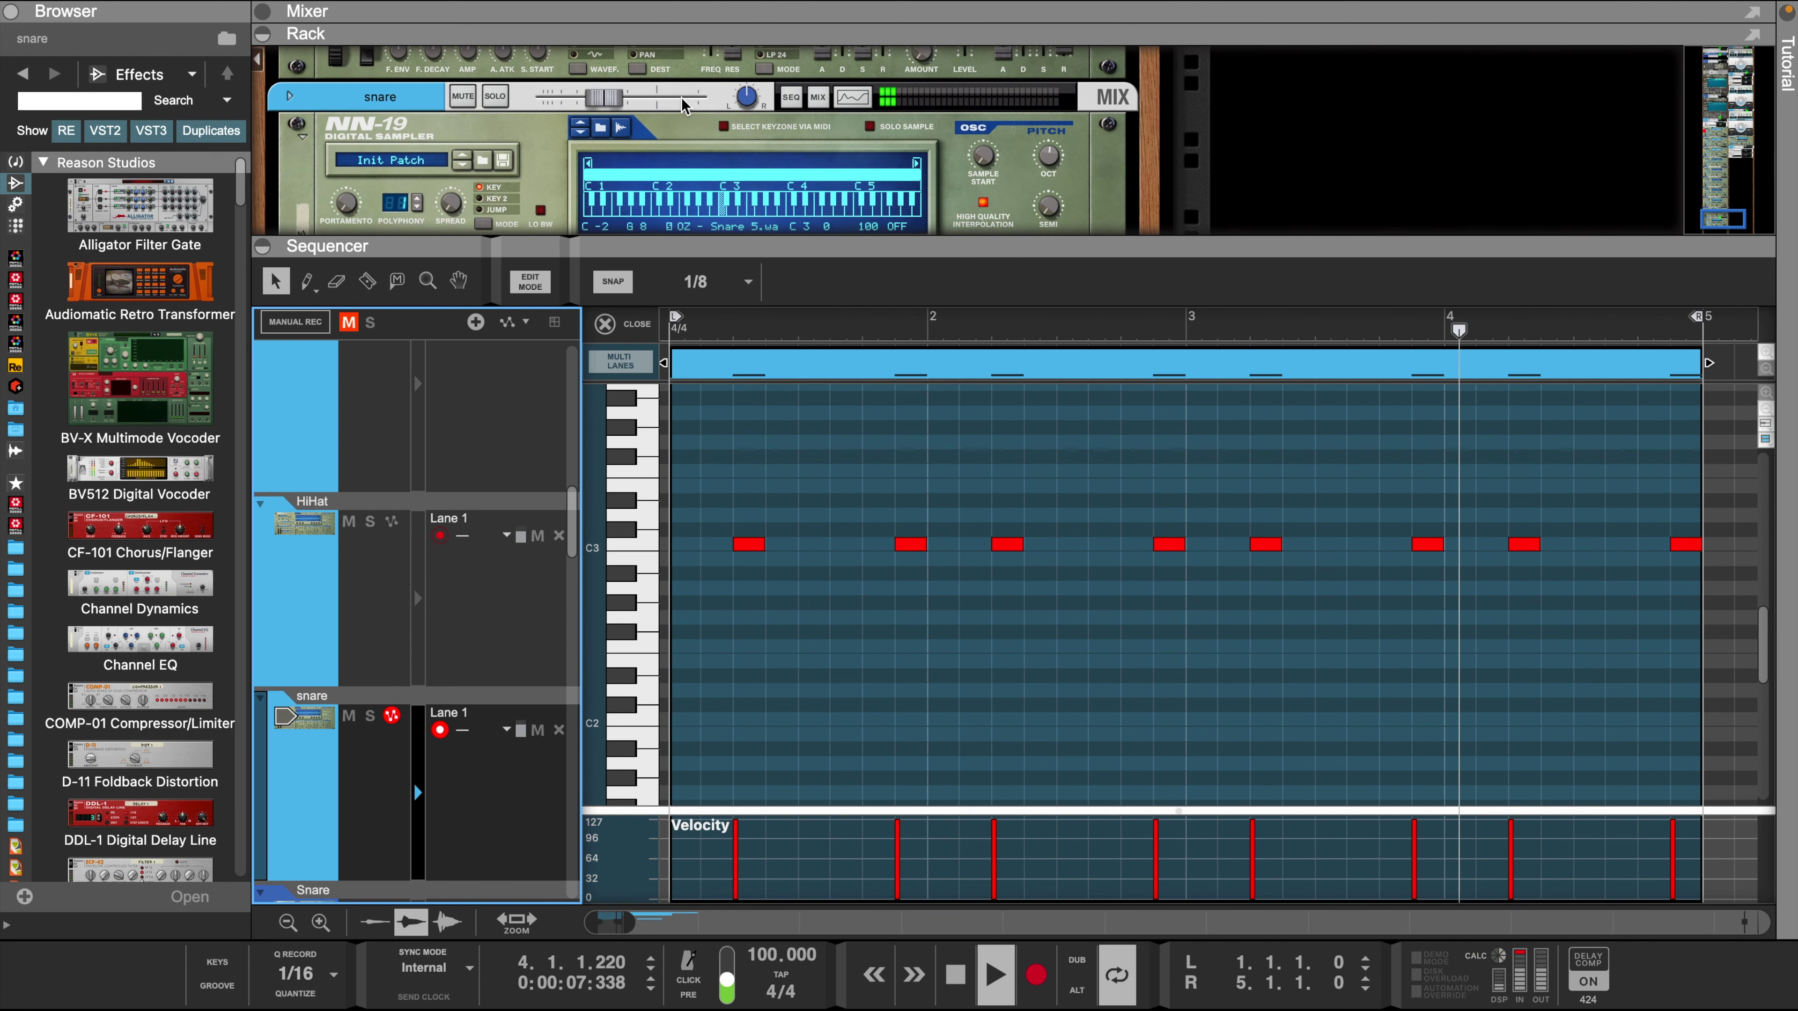
click(852, 101)
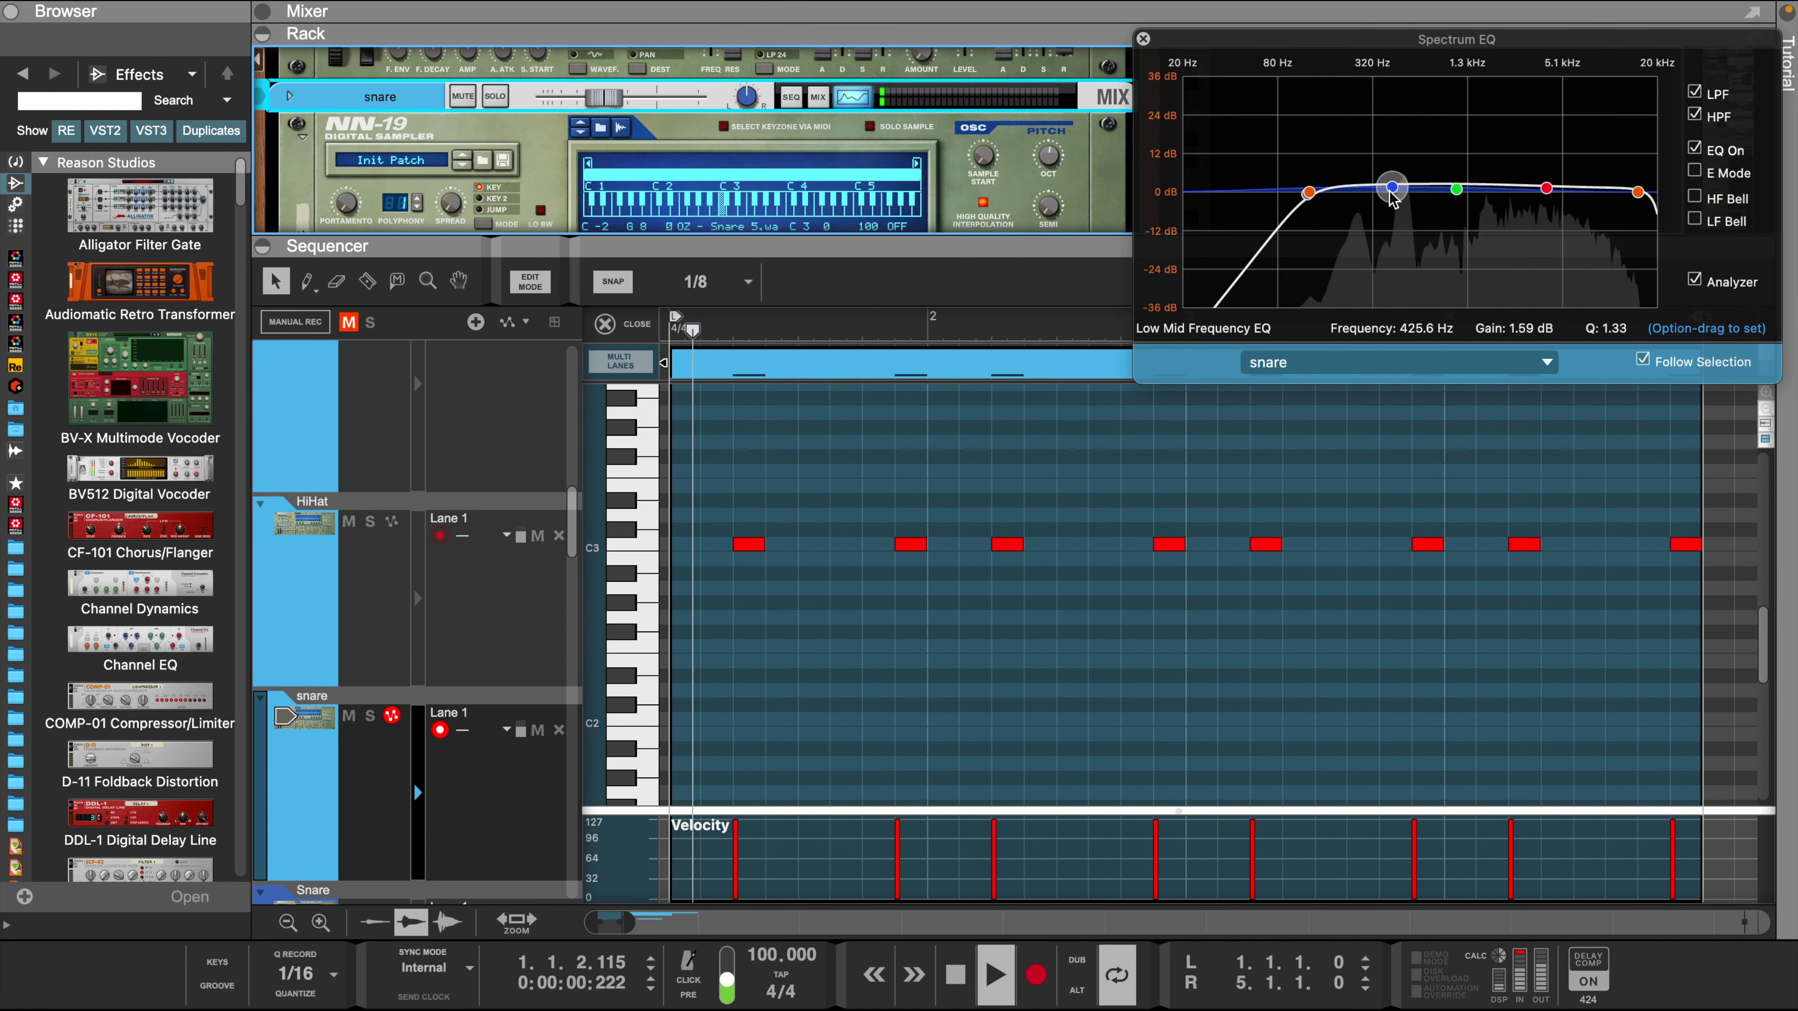
drag(1392, 188, 1371, 184)
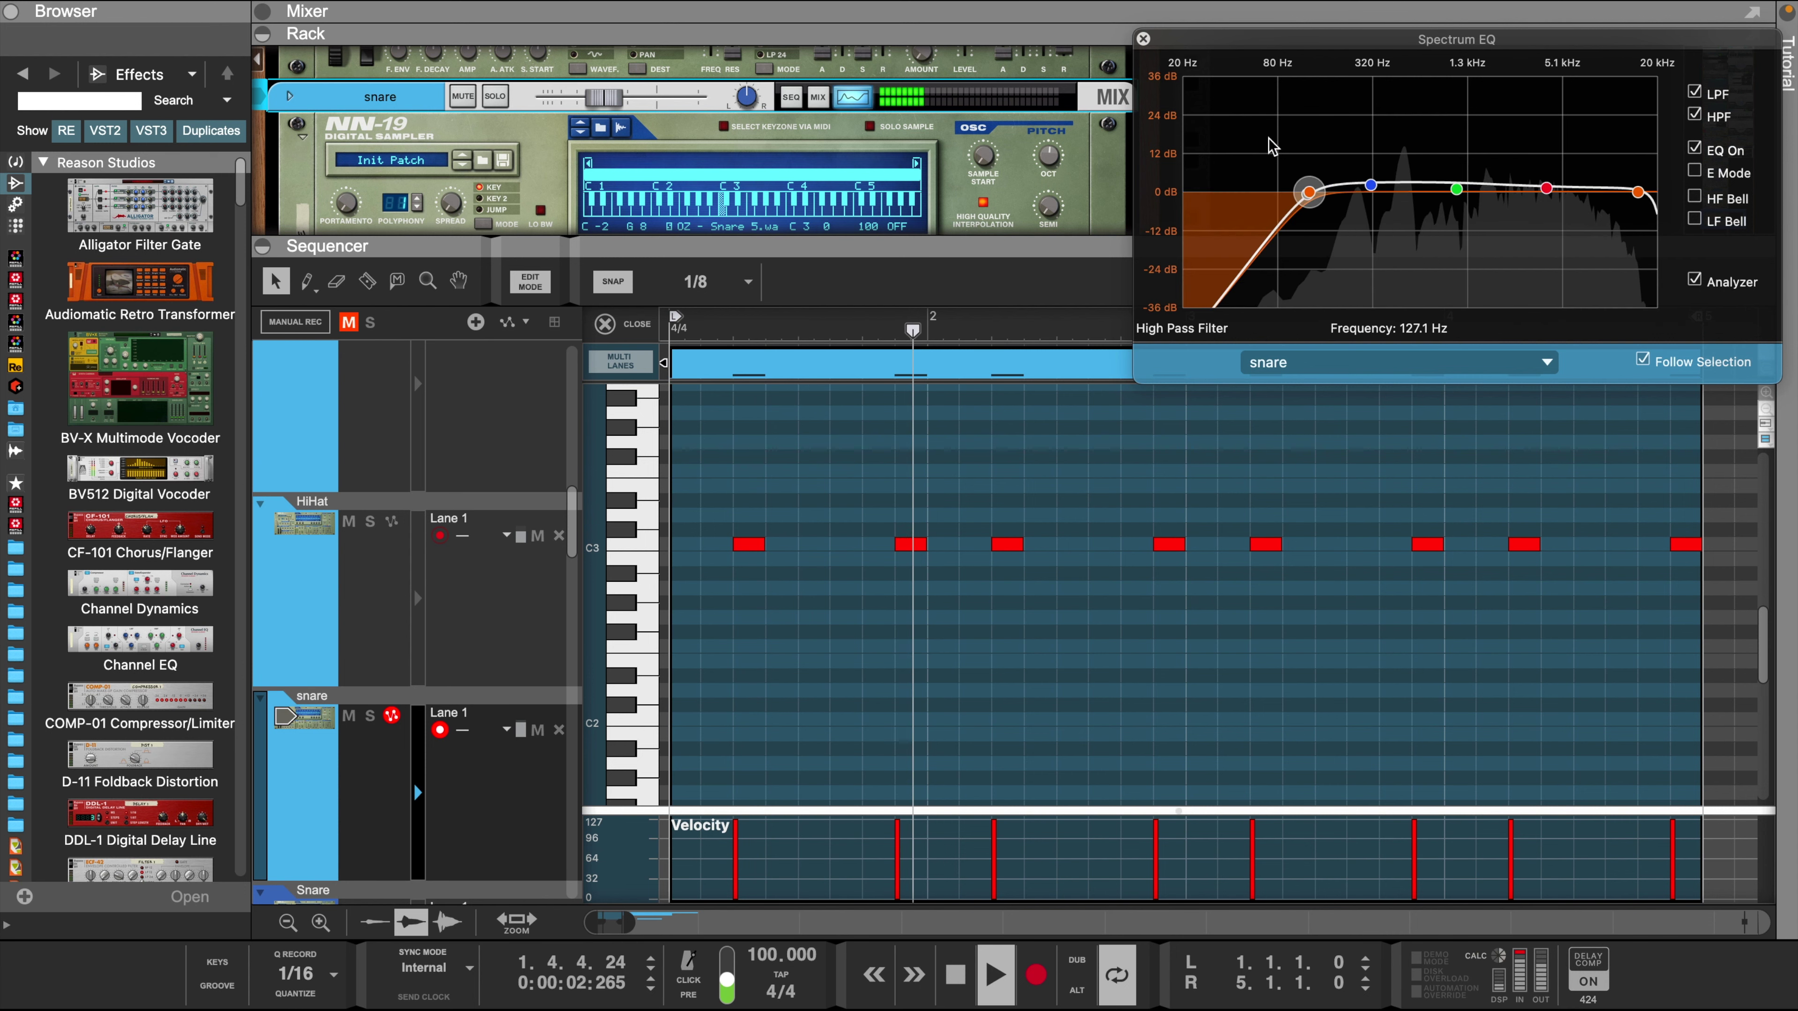
click(1143, 39)
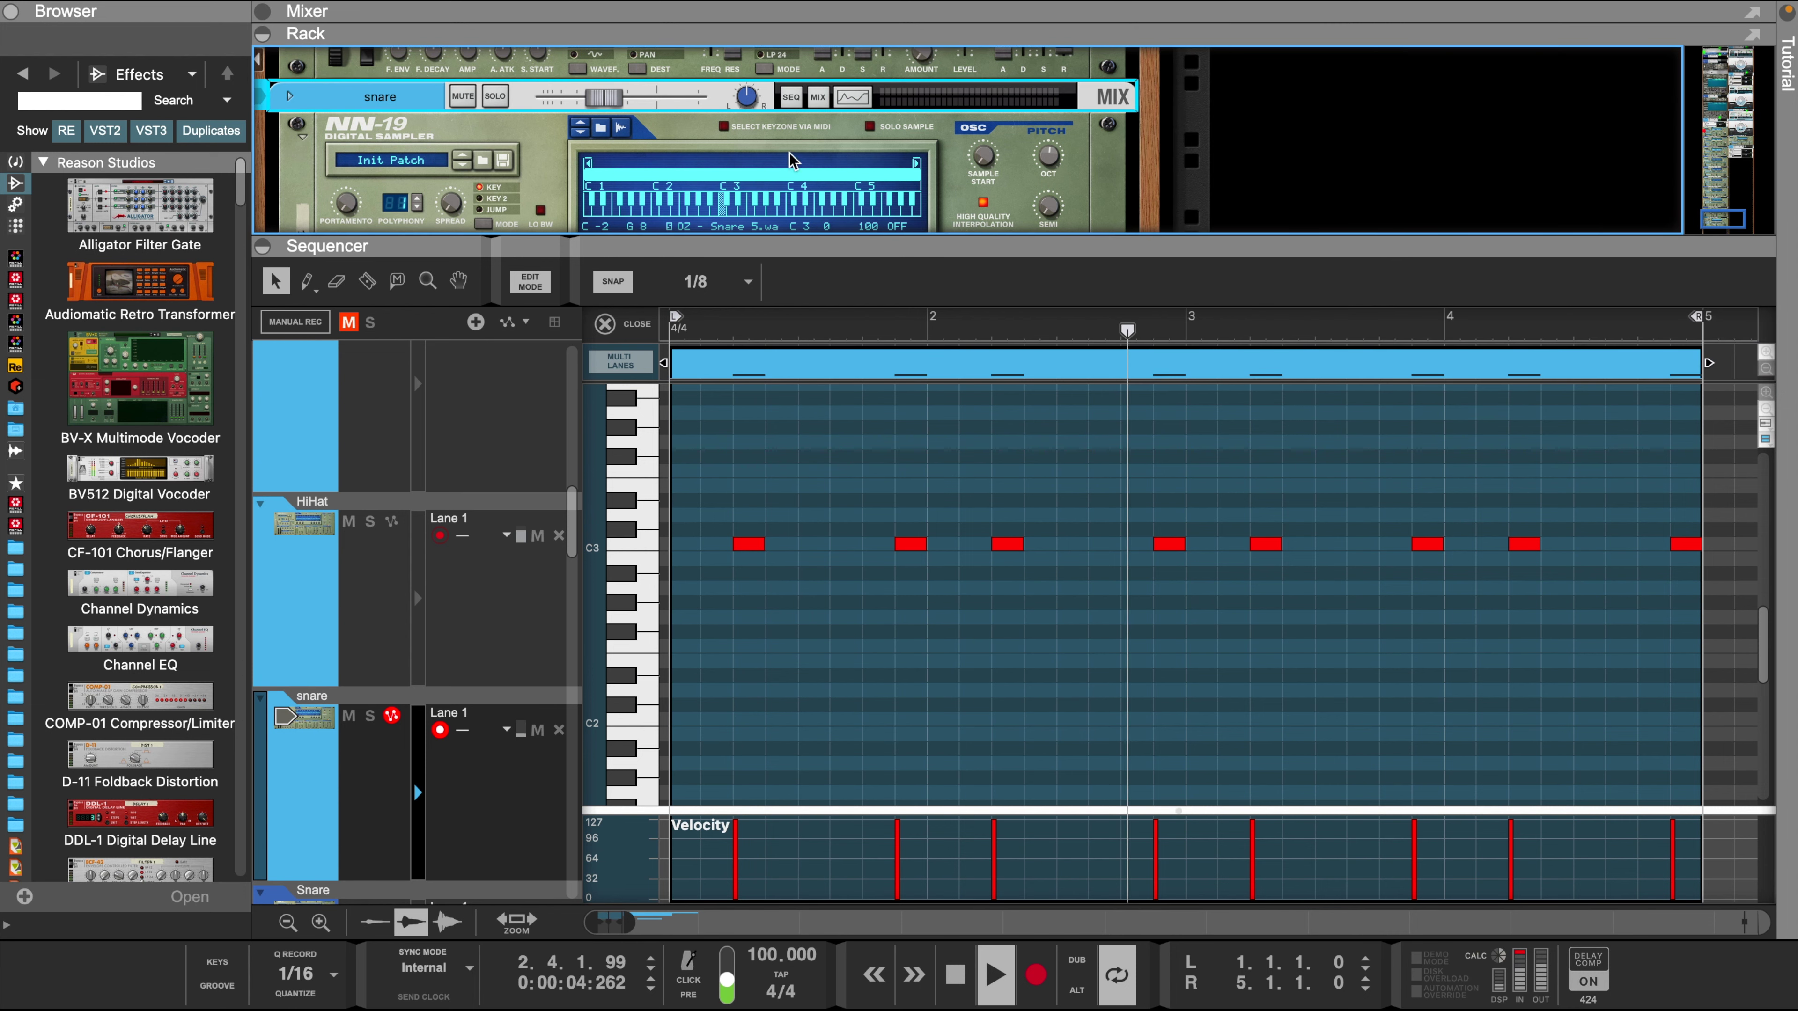
click(818, 97)
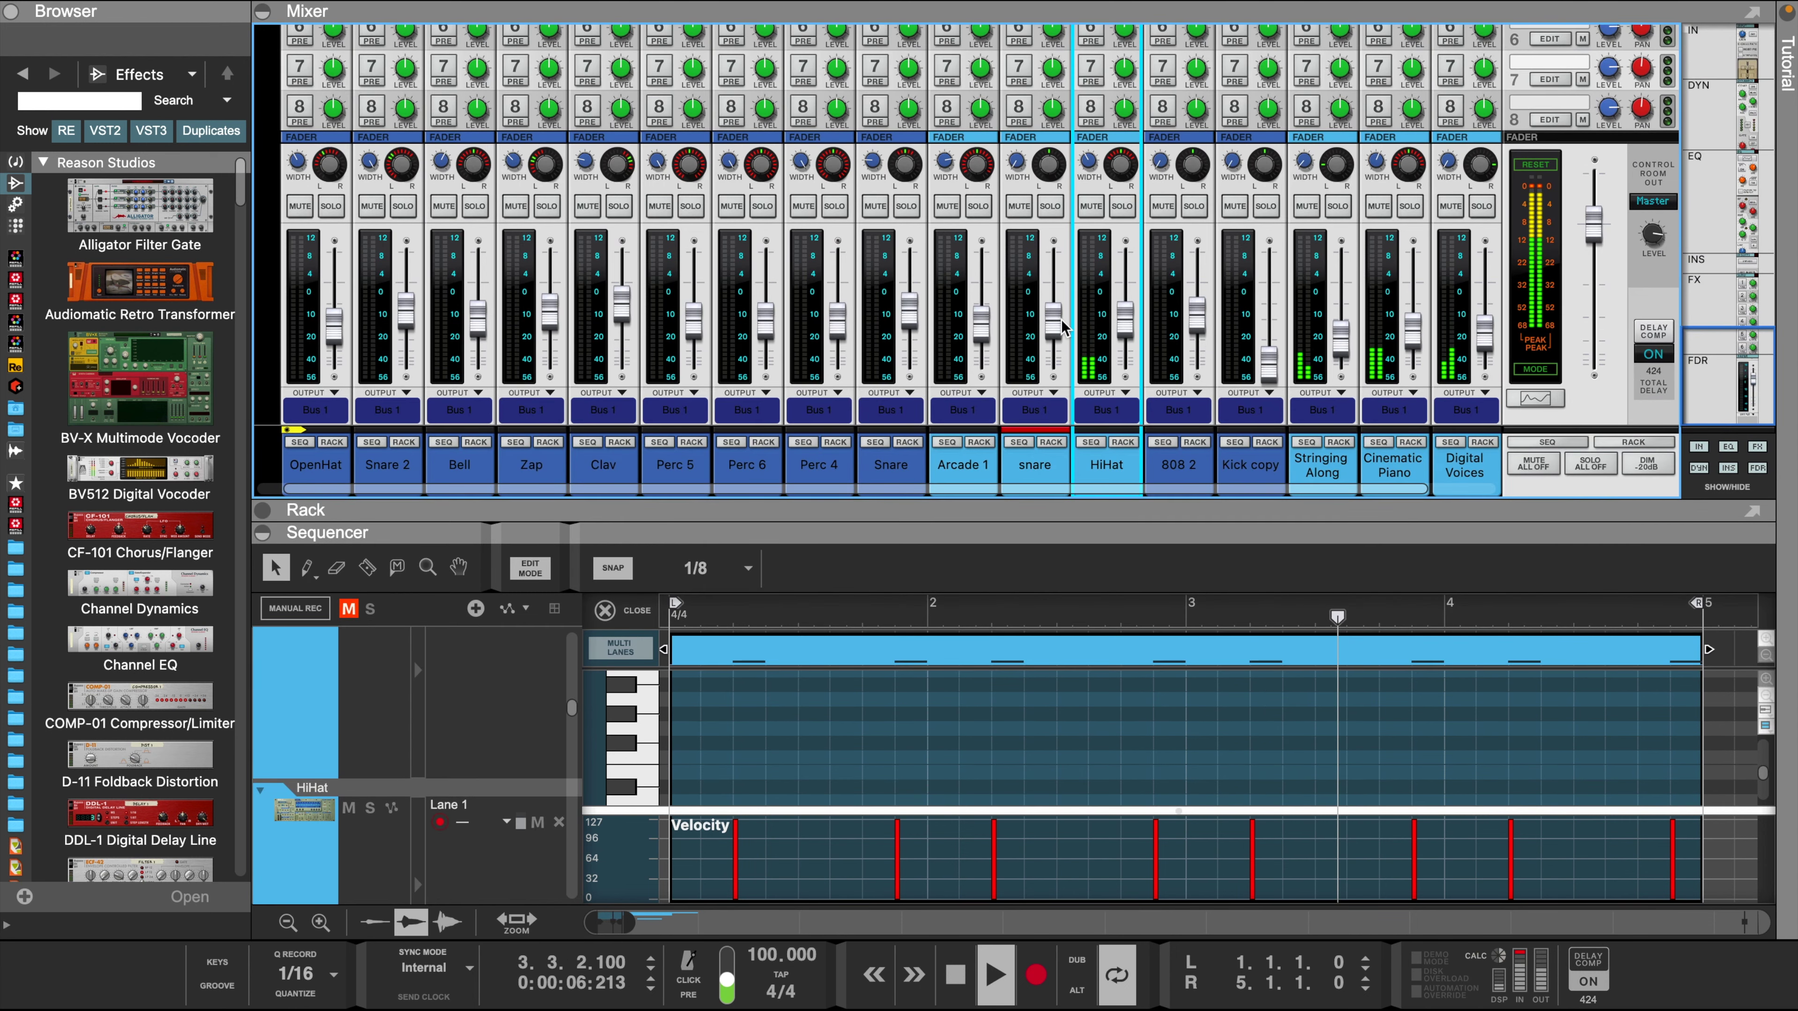
drag(1061, 327, 1055, 337)
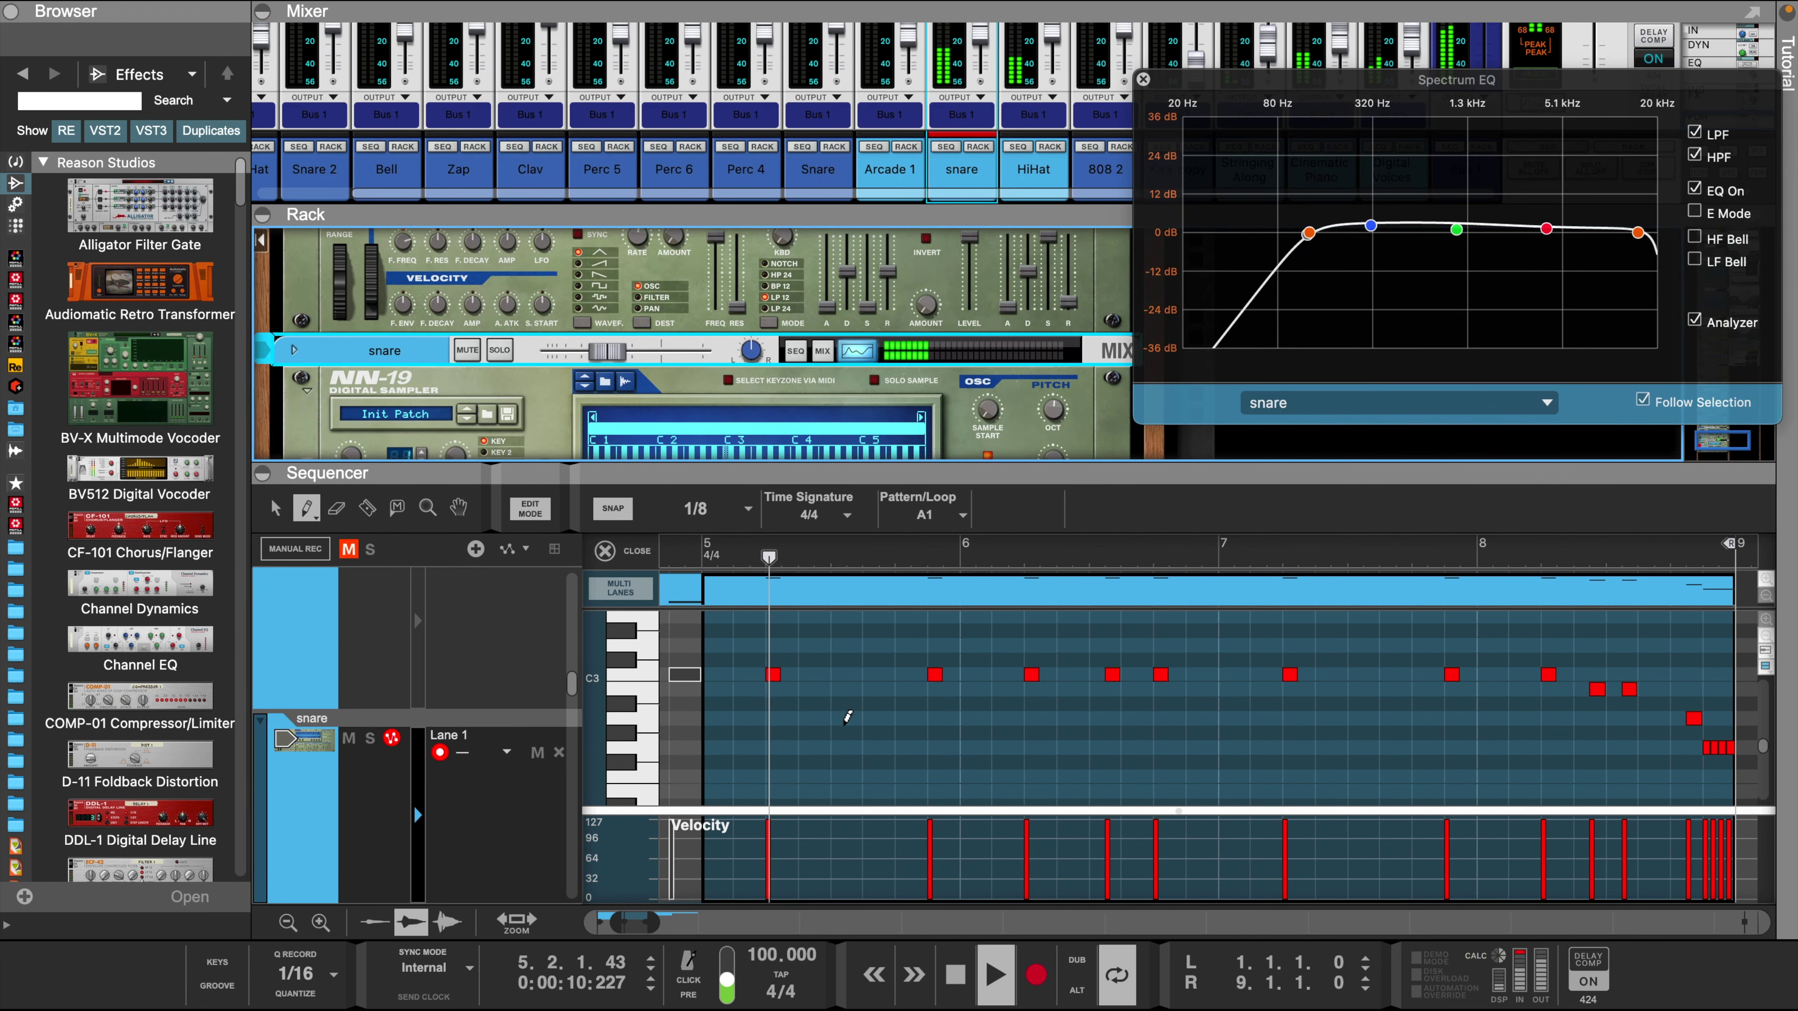
- Lower the fourth hit's velocity to about 64 in the snare clip starting at bar 5, and join both snare clips
click(1110, 854)
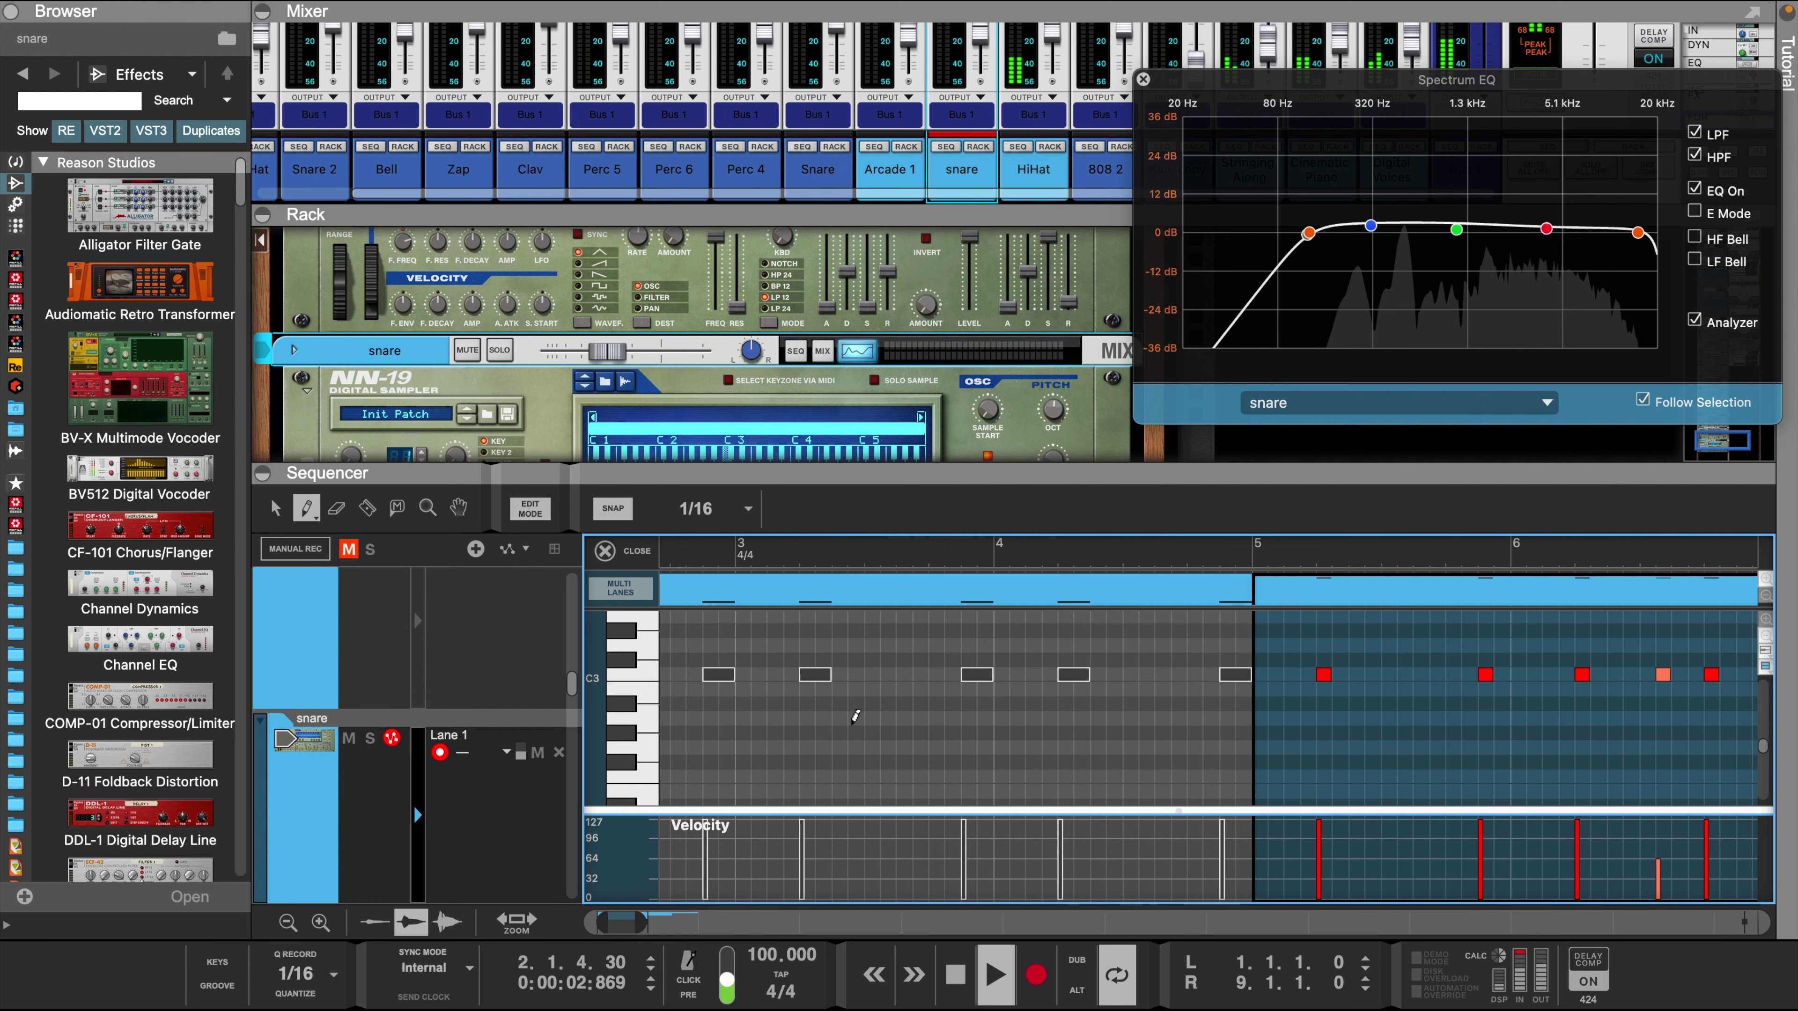
click(628, 554)
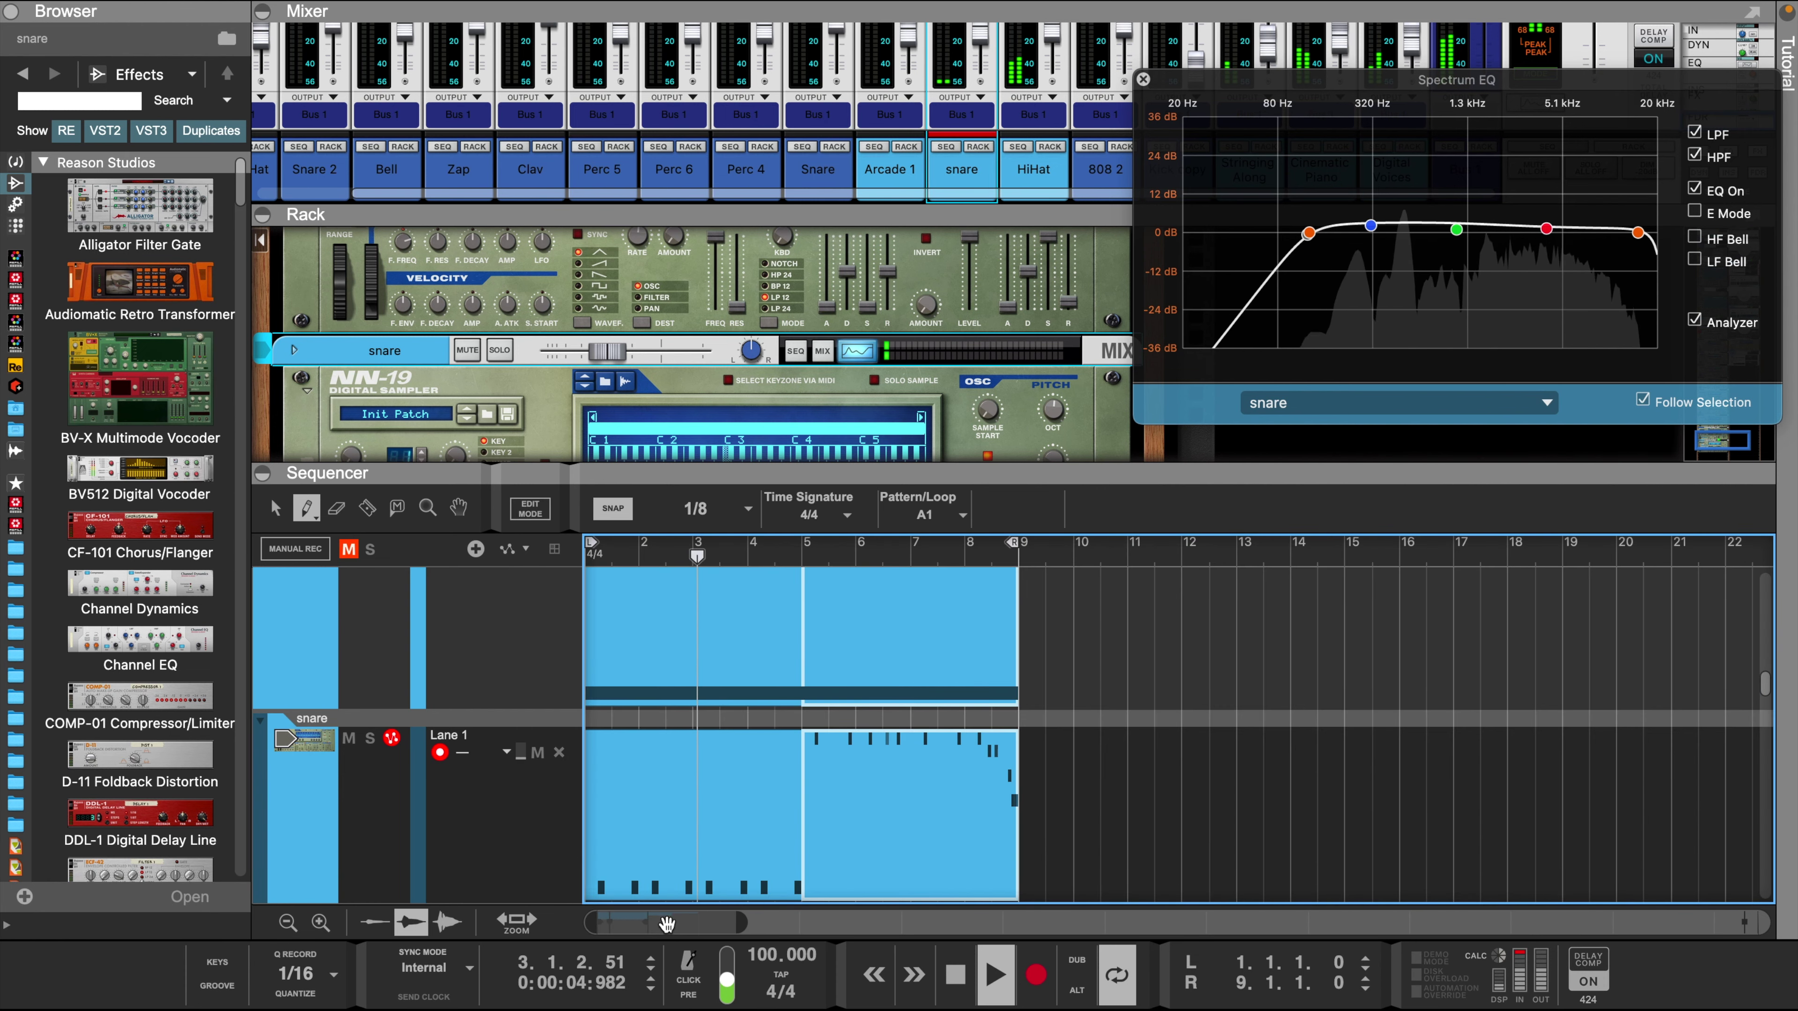
key(q)
drag(1070, 821, 717, 843)
right_click(717, 843)
click(776, 752)
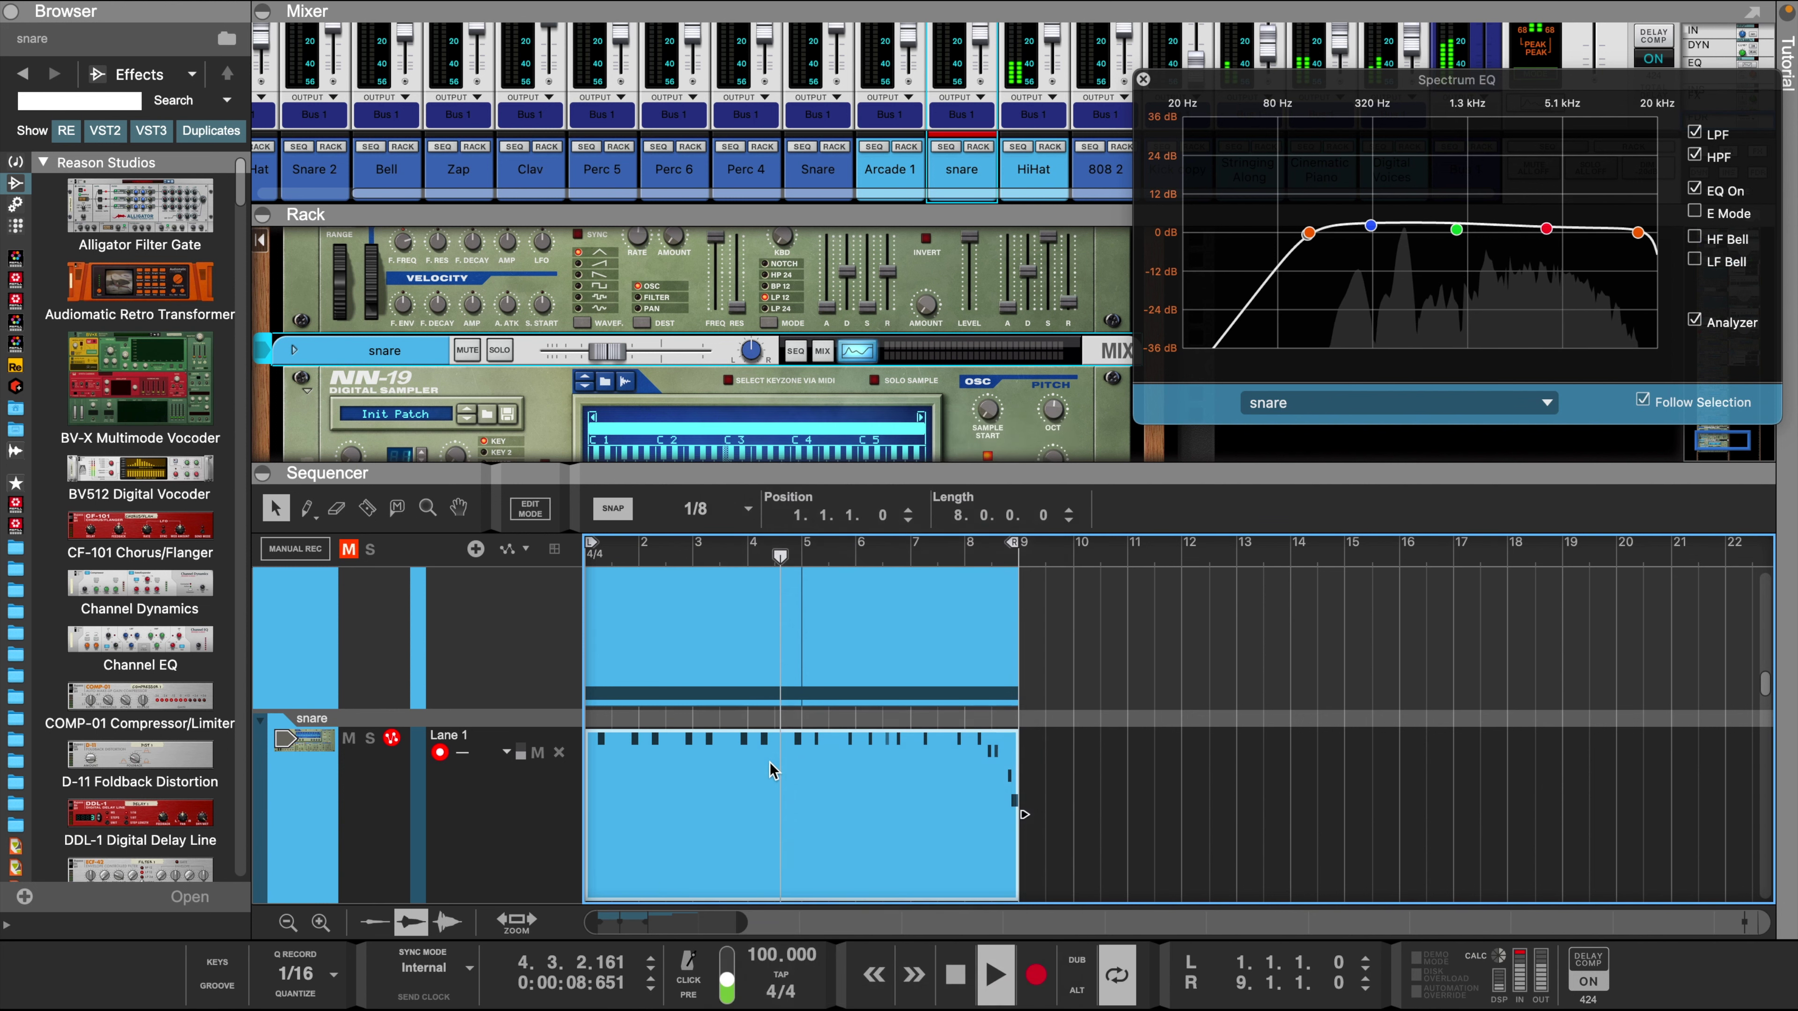
- Extend the loop by moving its right locator to bar 13
scroll(889, 828, up, 10)
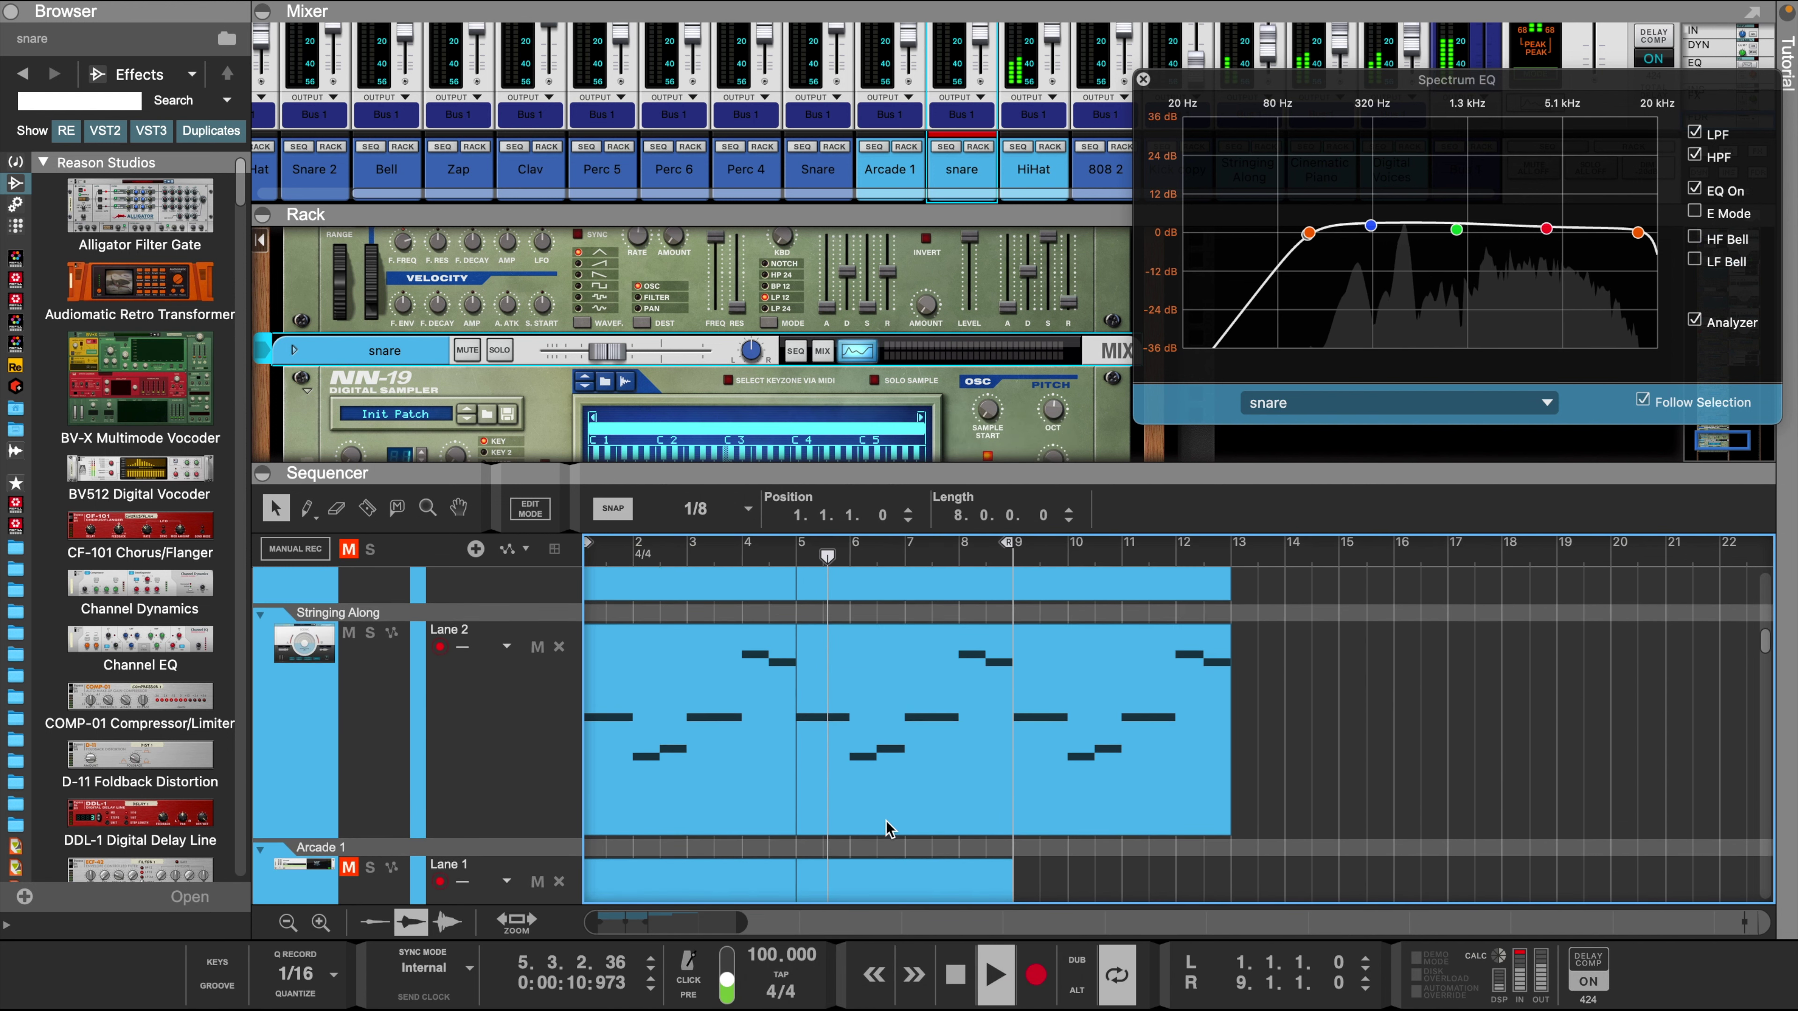
drag(1012, 547, 1228, 568)
scroll(890, 698, down, 3)
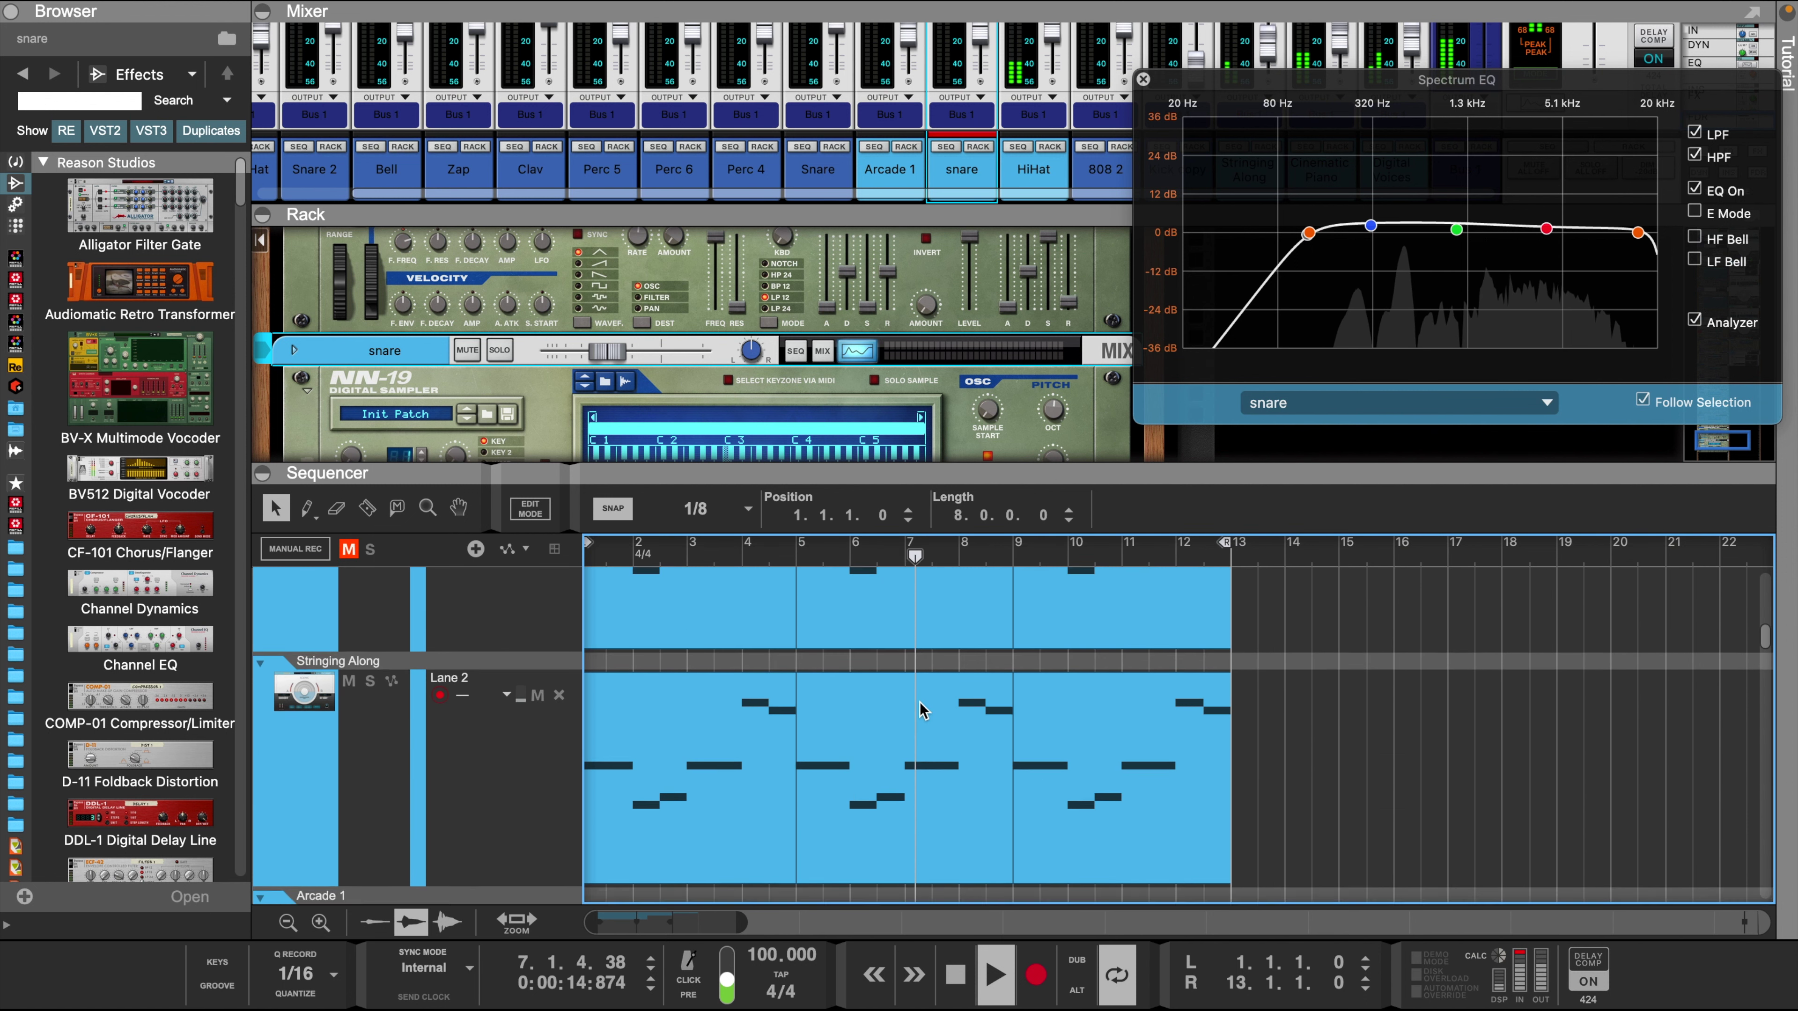
scroll(890, 697, up, 5)
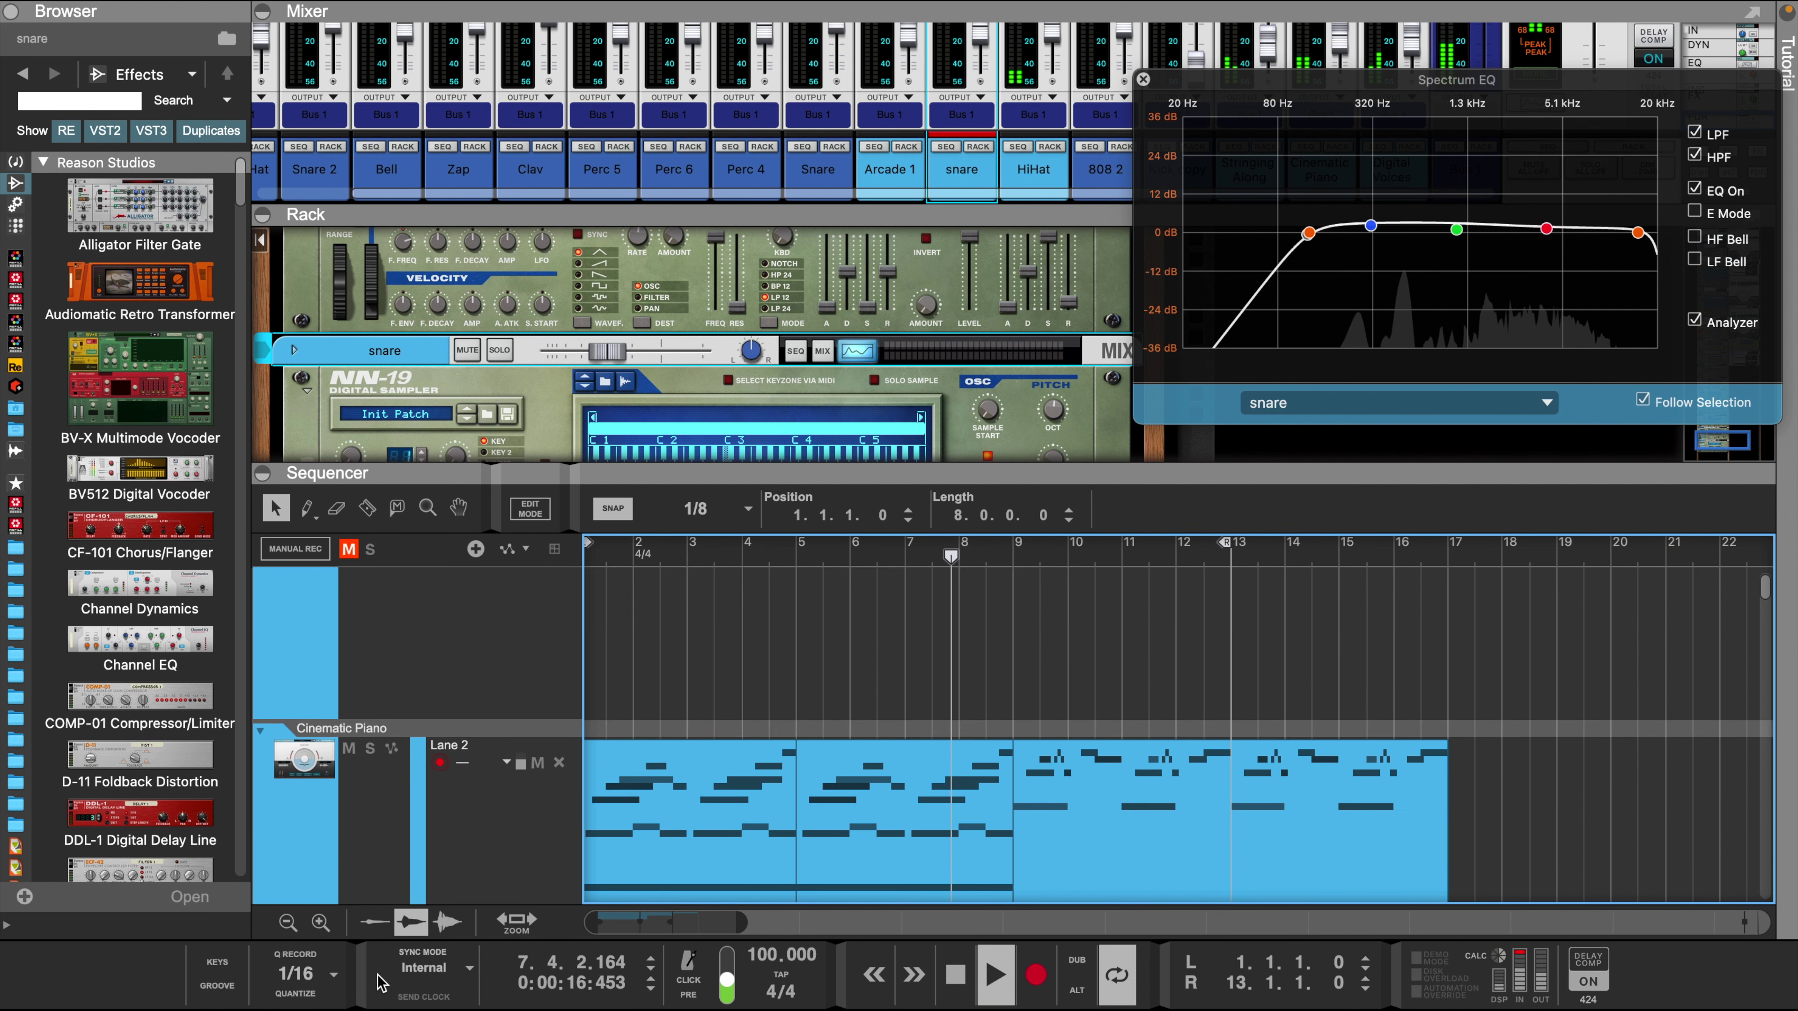
- Duplicate the bar 9 clips on the Digital Voices copy and Stringing Along tracks to bar 13, and extend the loop to bar 17
click(288, 923)
click(287, 922)
click(287, 923)
click(287, 923)
click(287, 922)
click(287, 922)
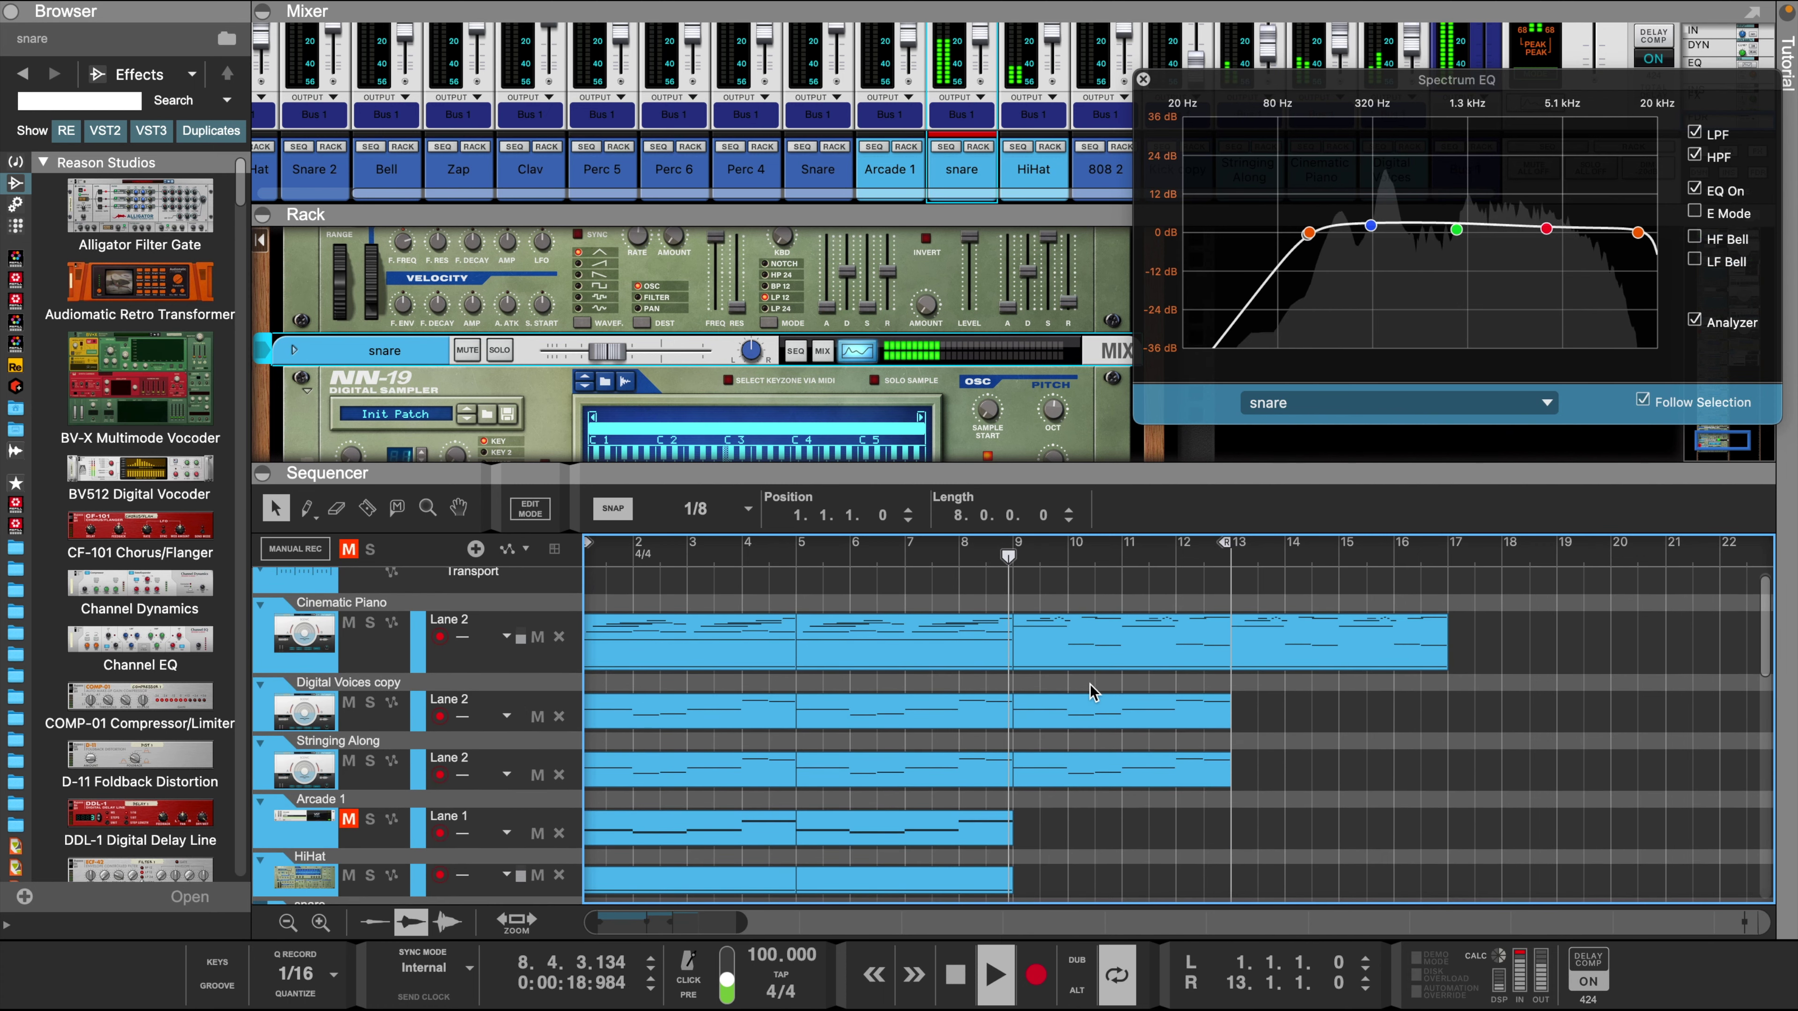
scroll(1091, 691, down, 5)
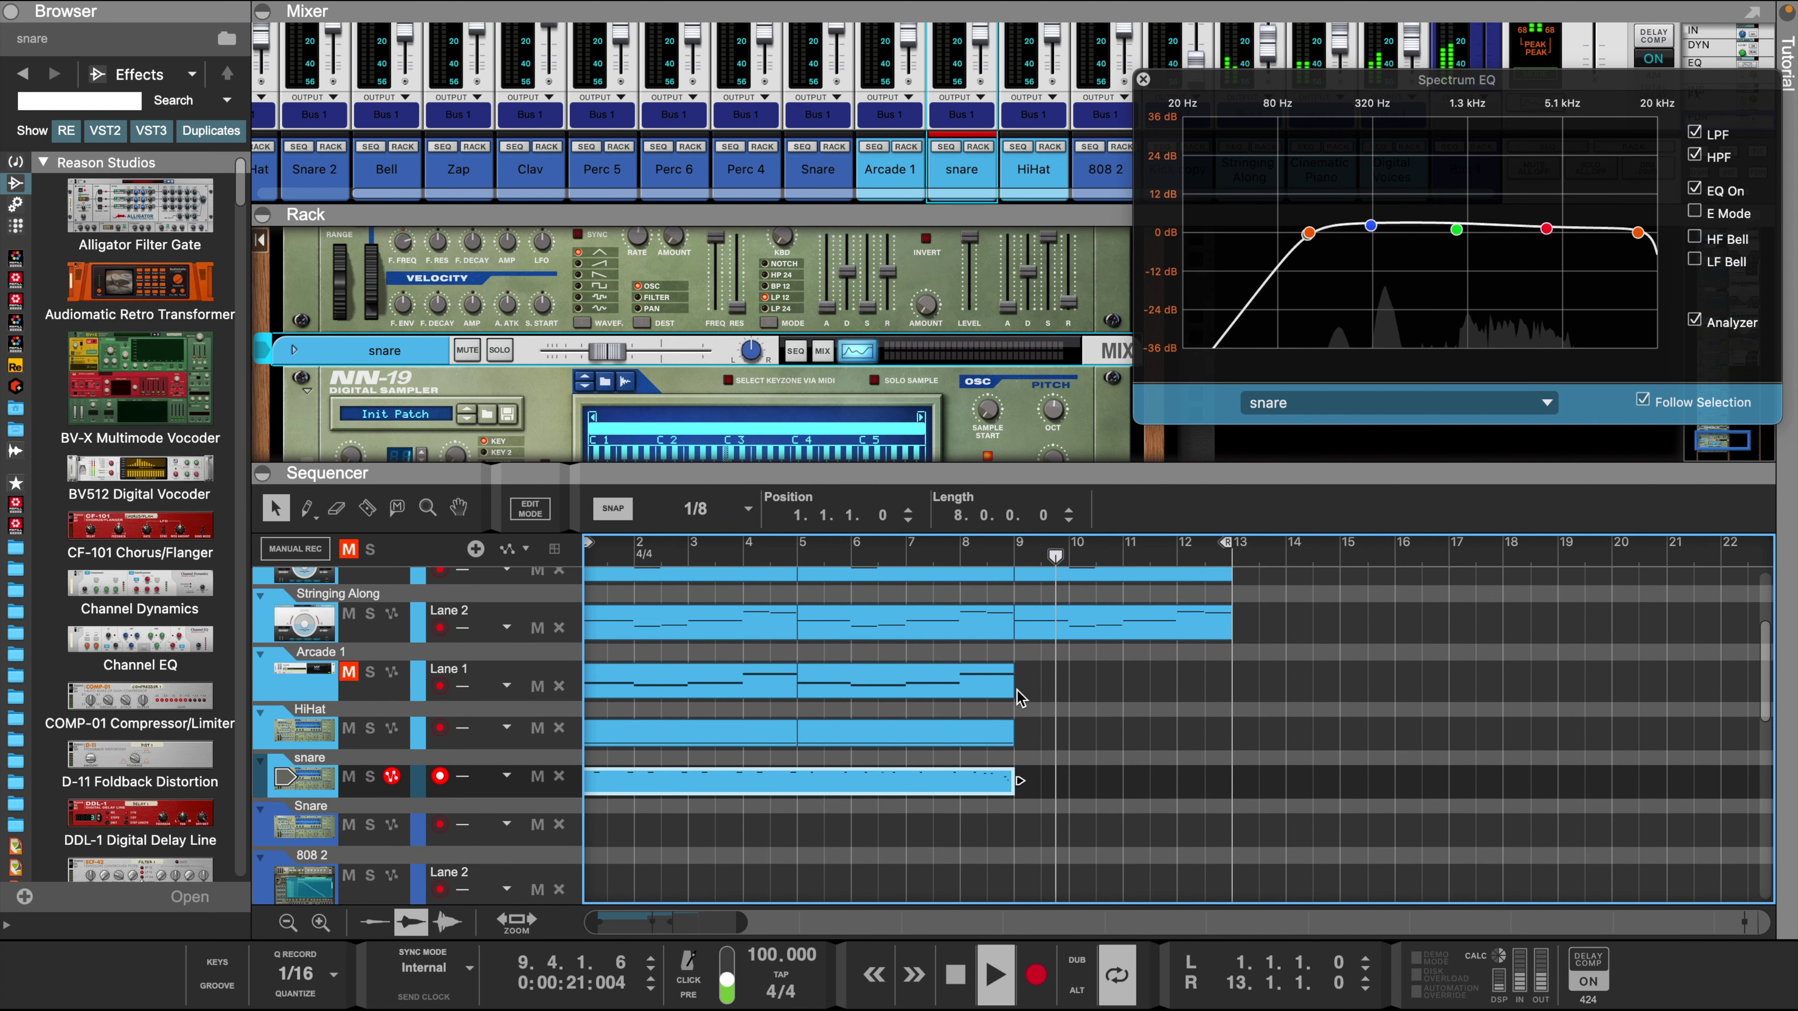
scroll(1227, 570, up, 3)
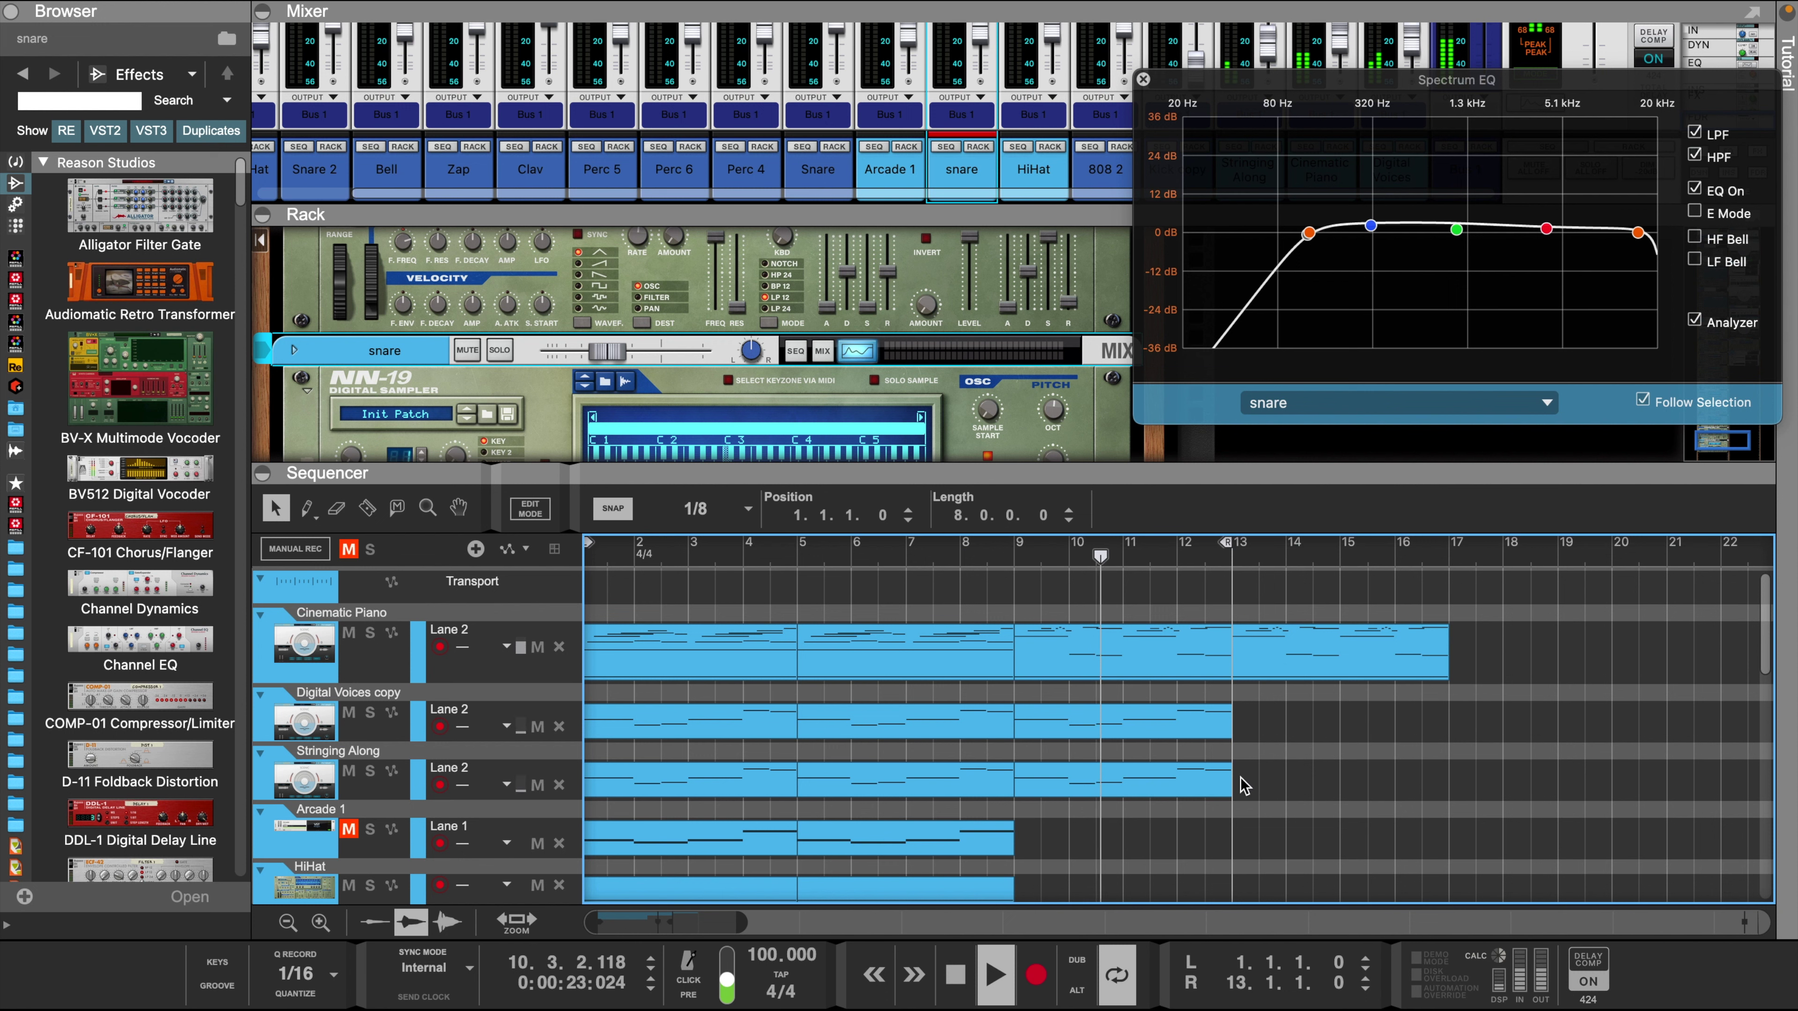
drag(1128, 777, 1133, 779)
key(ctrl+d)
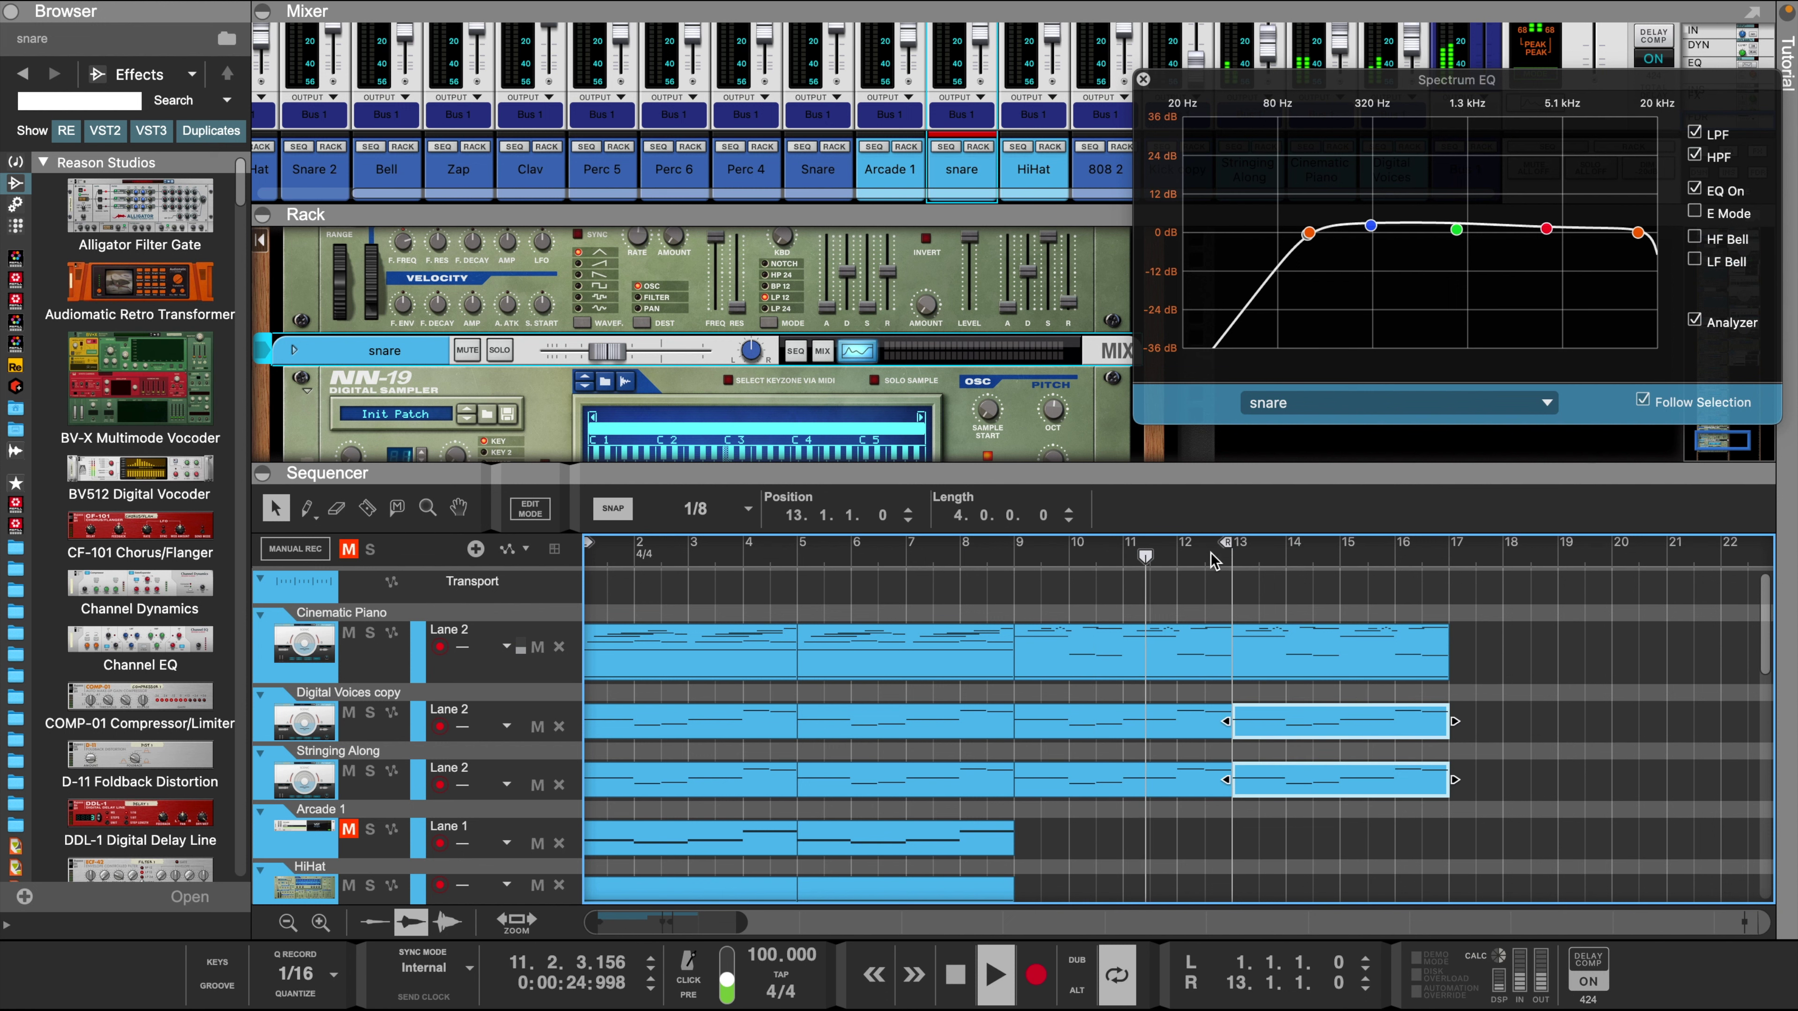
drag(1229, 548, 1446, 573)
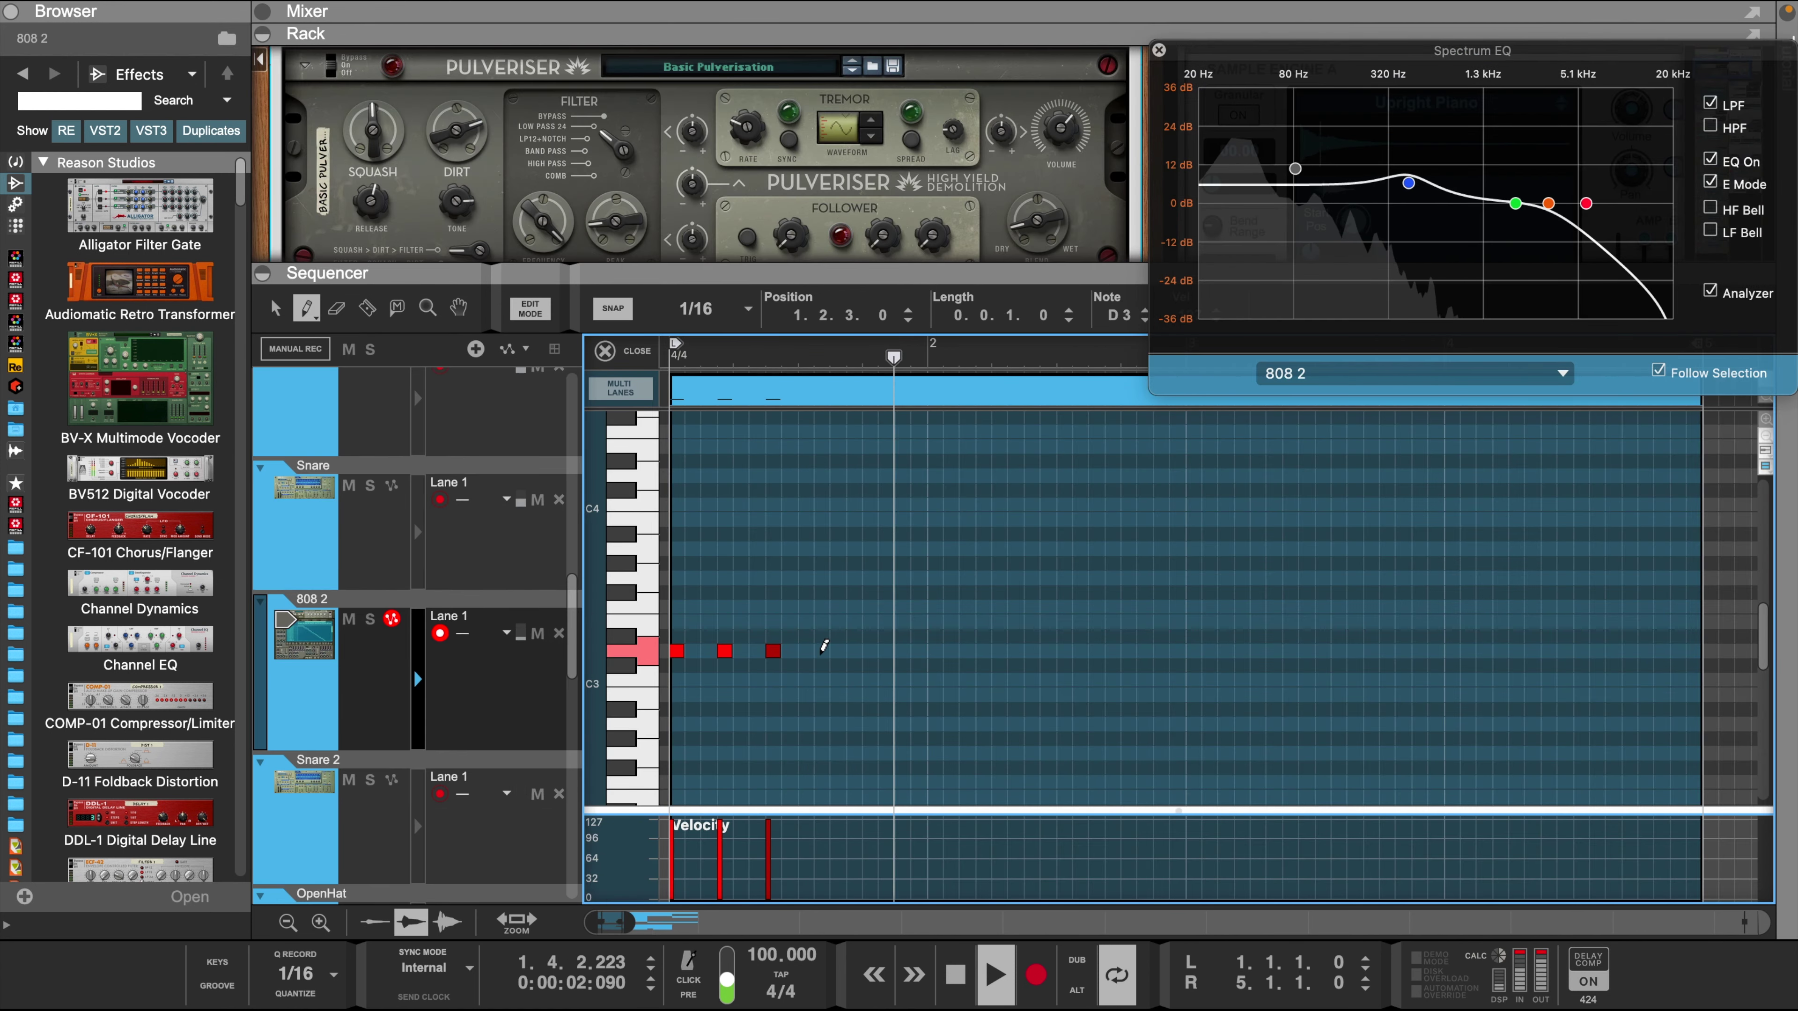
- Try D3 hits at 1.3.2, 1.4.1 and 1.4.4 in the 808 2 clip, at maximum velocity
click(821, 650)
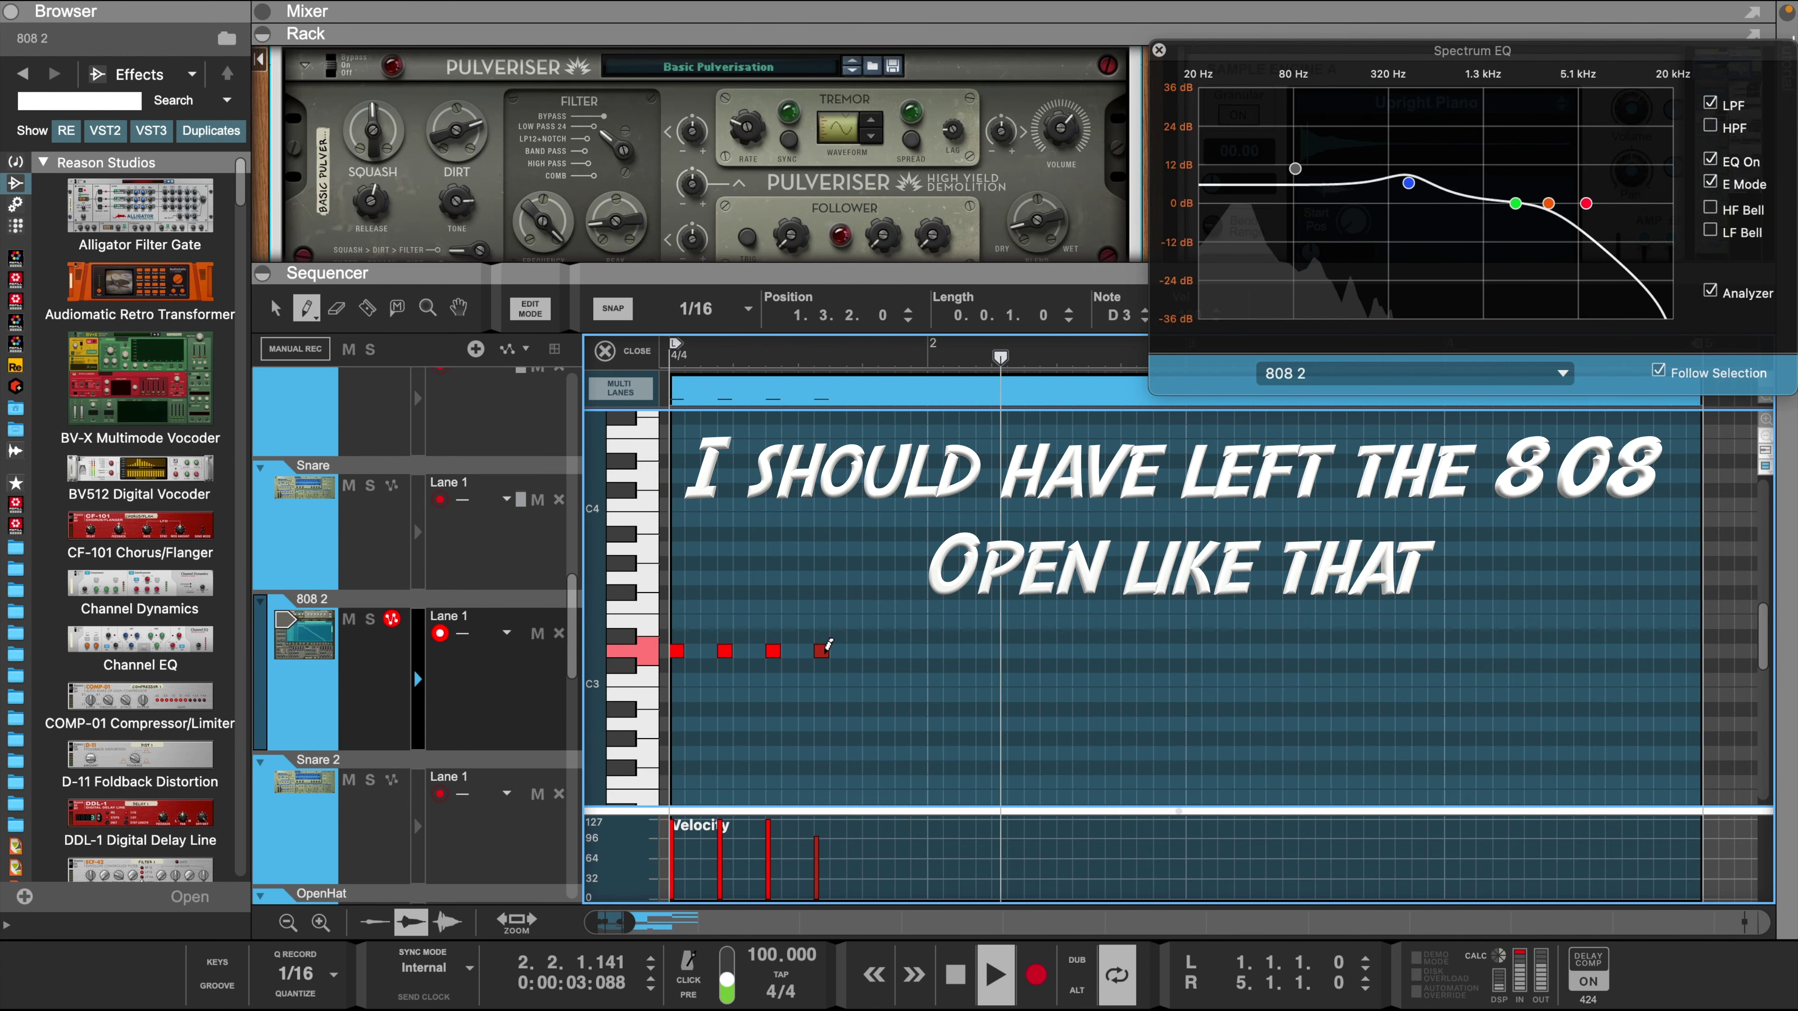
click(870, 650)
click(904, 649)
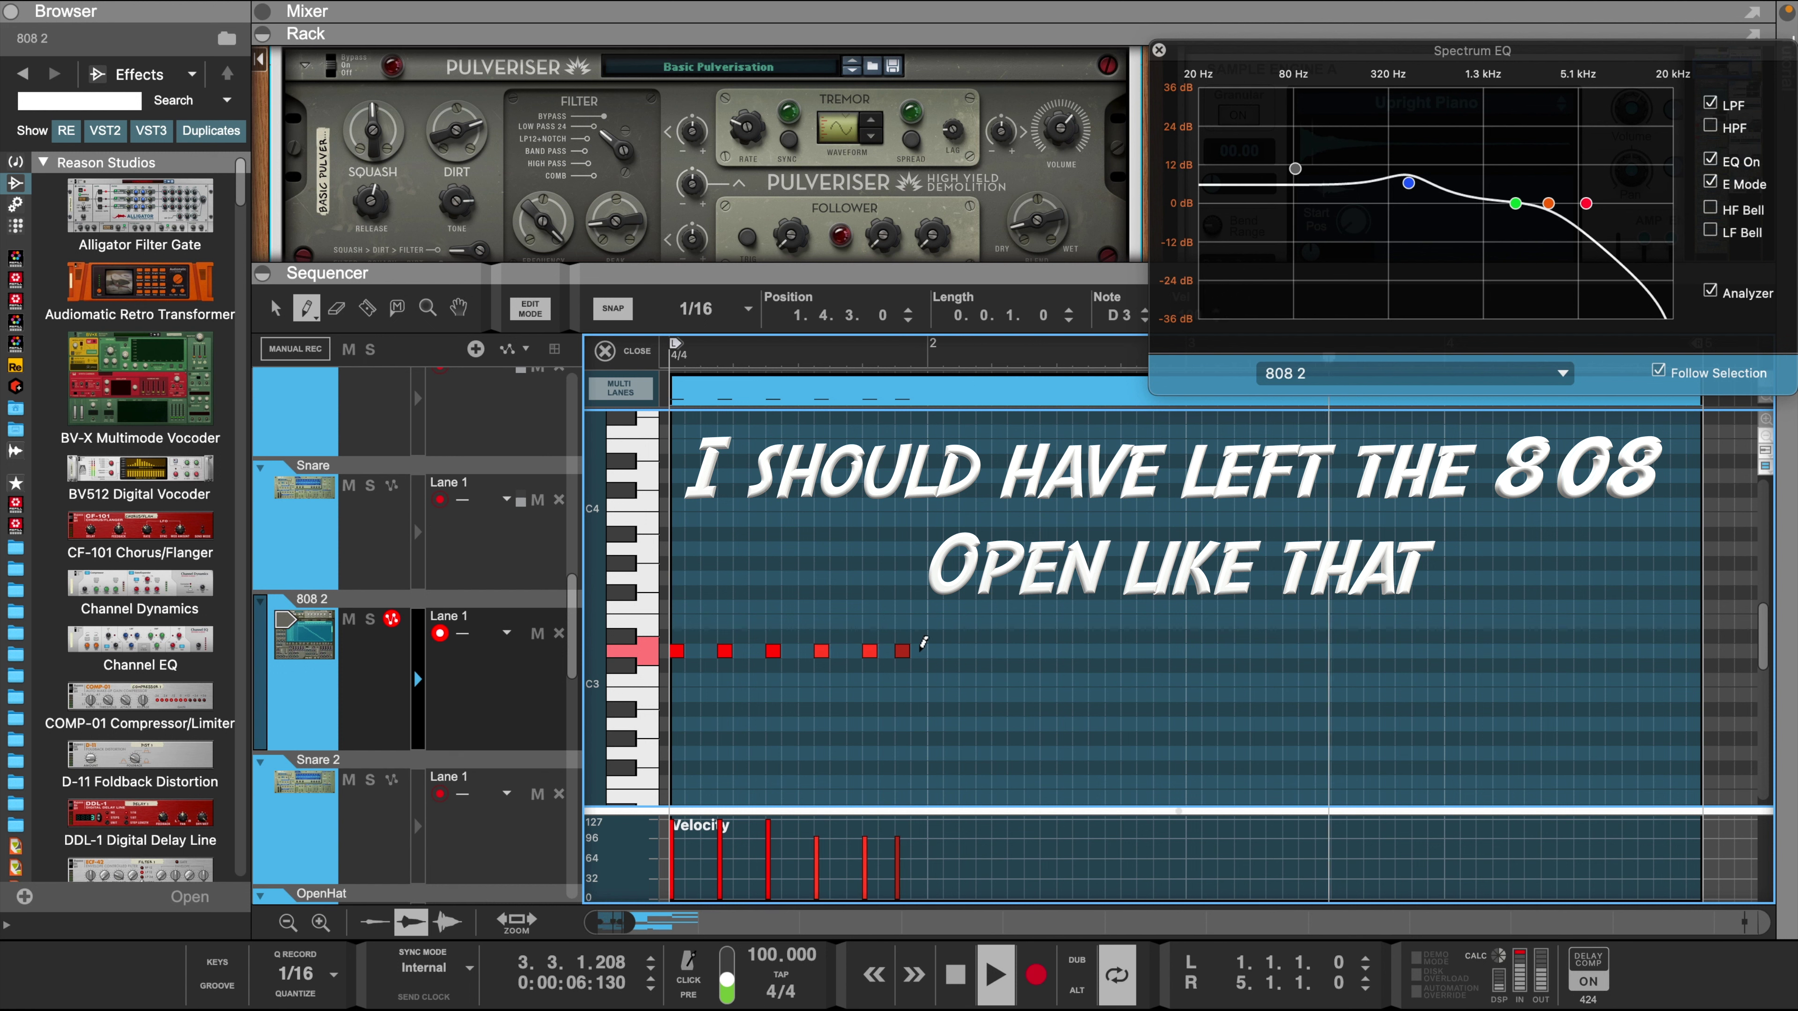
drag(917, 825, 893, 819)
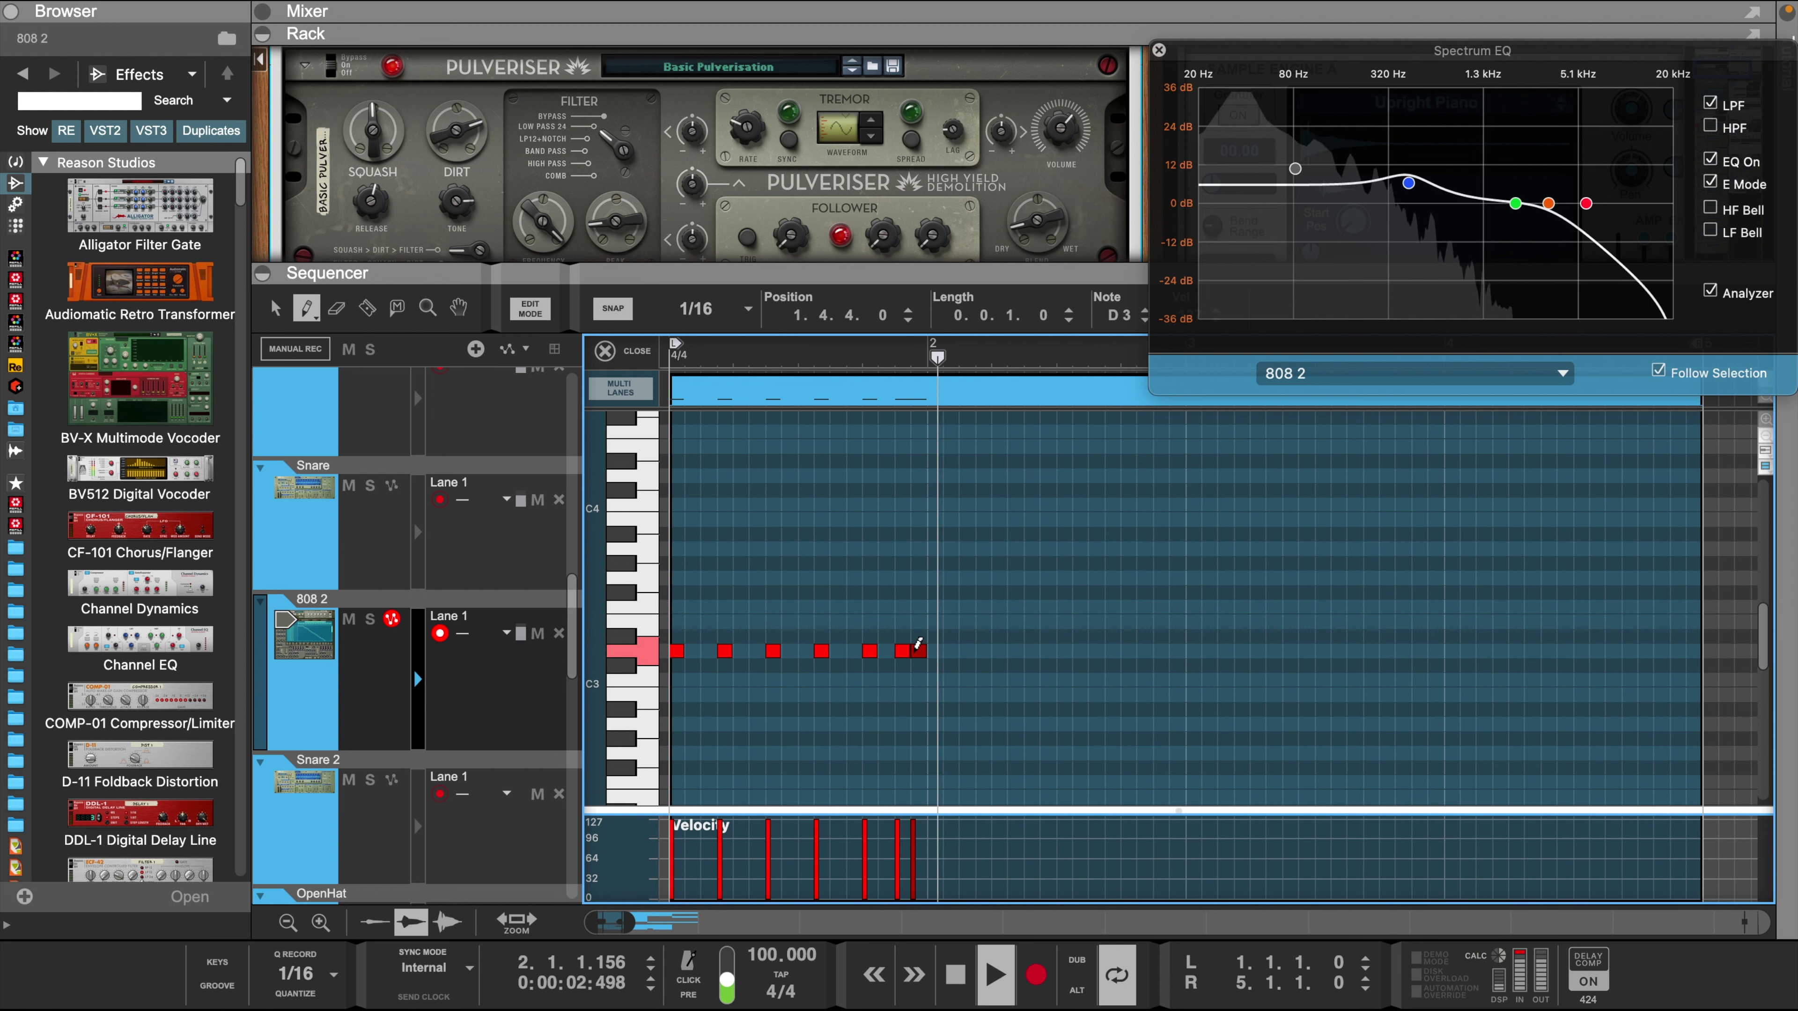
key(e)
click(905, 651)
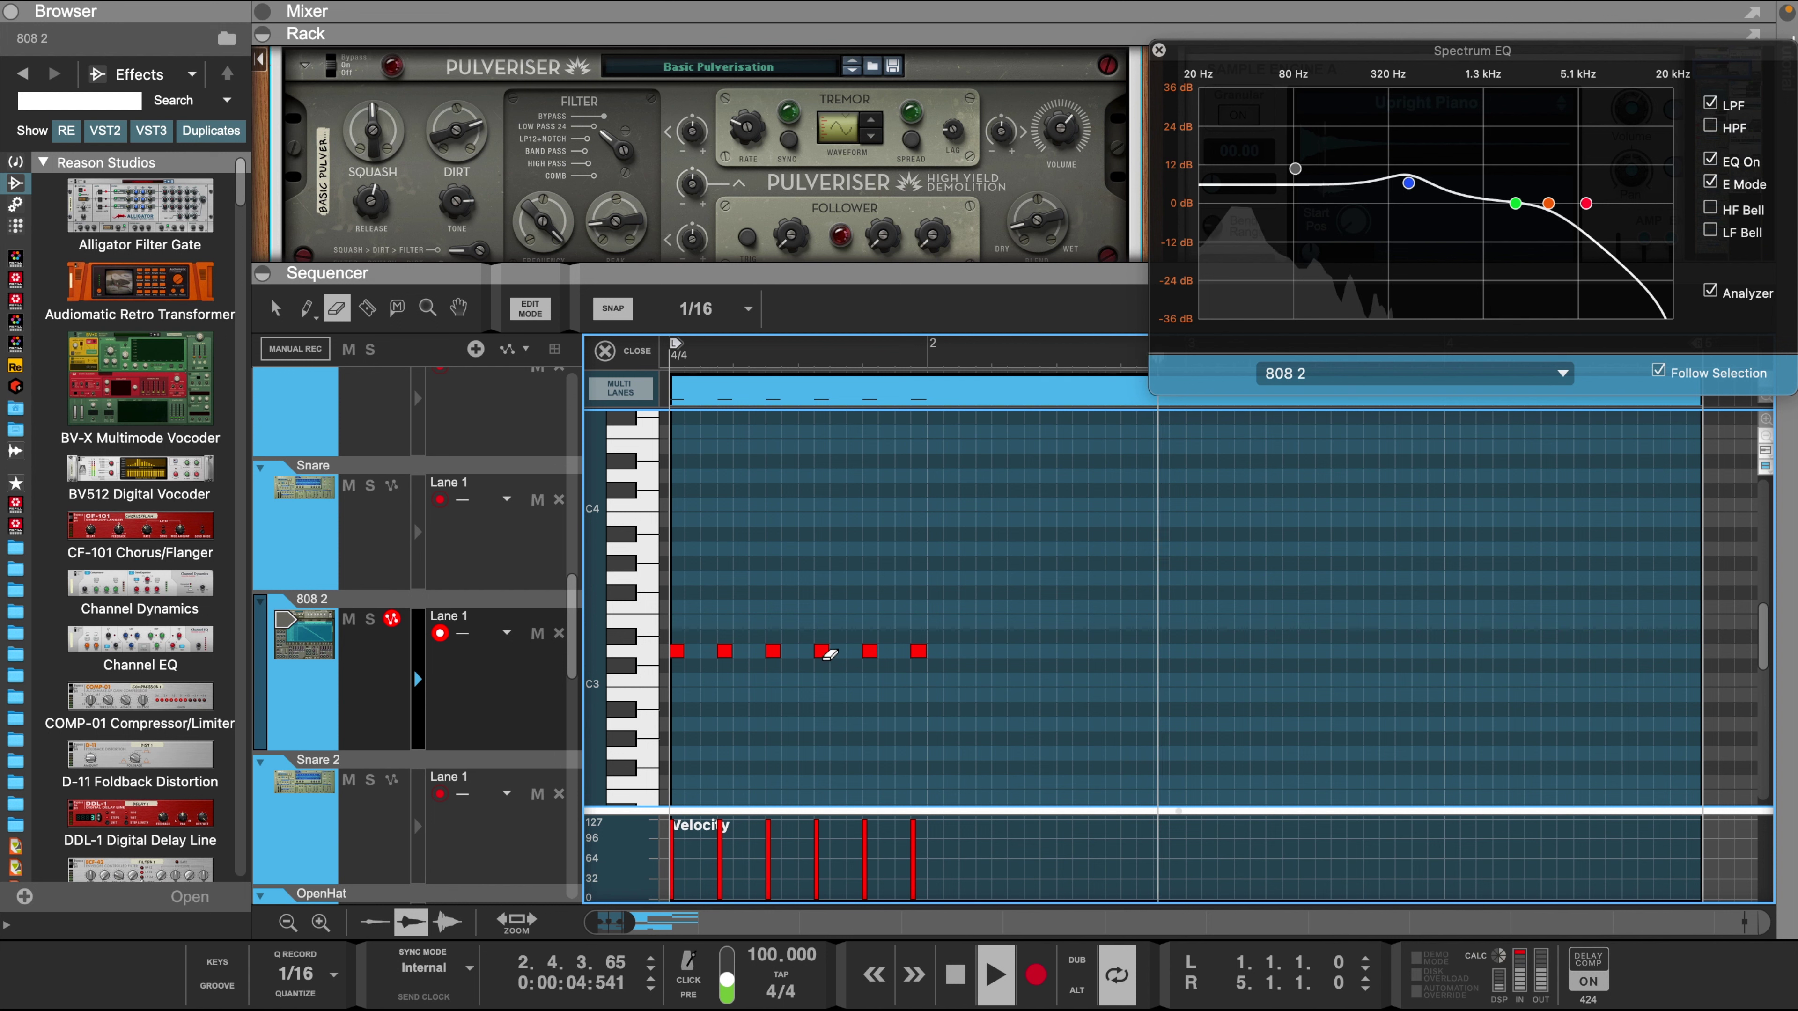
- Rework the end of the 808's first bar into D3 hits at 1.3.3, 1.4.2, 1.4.4 and 2.1.1
key(w)
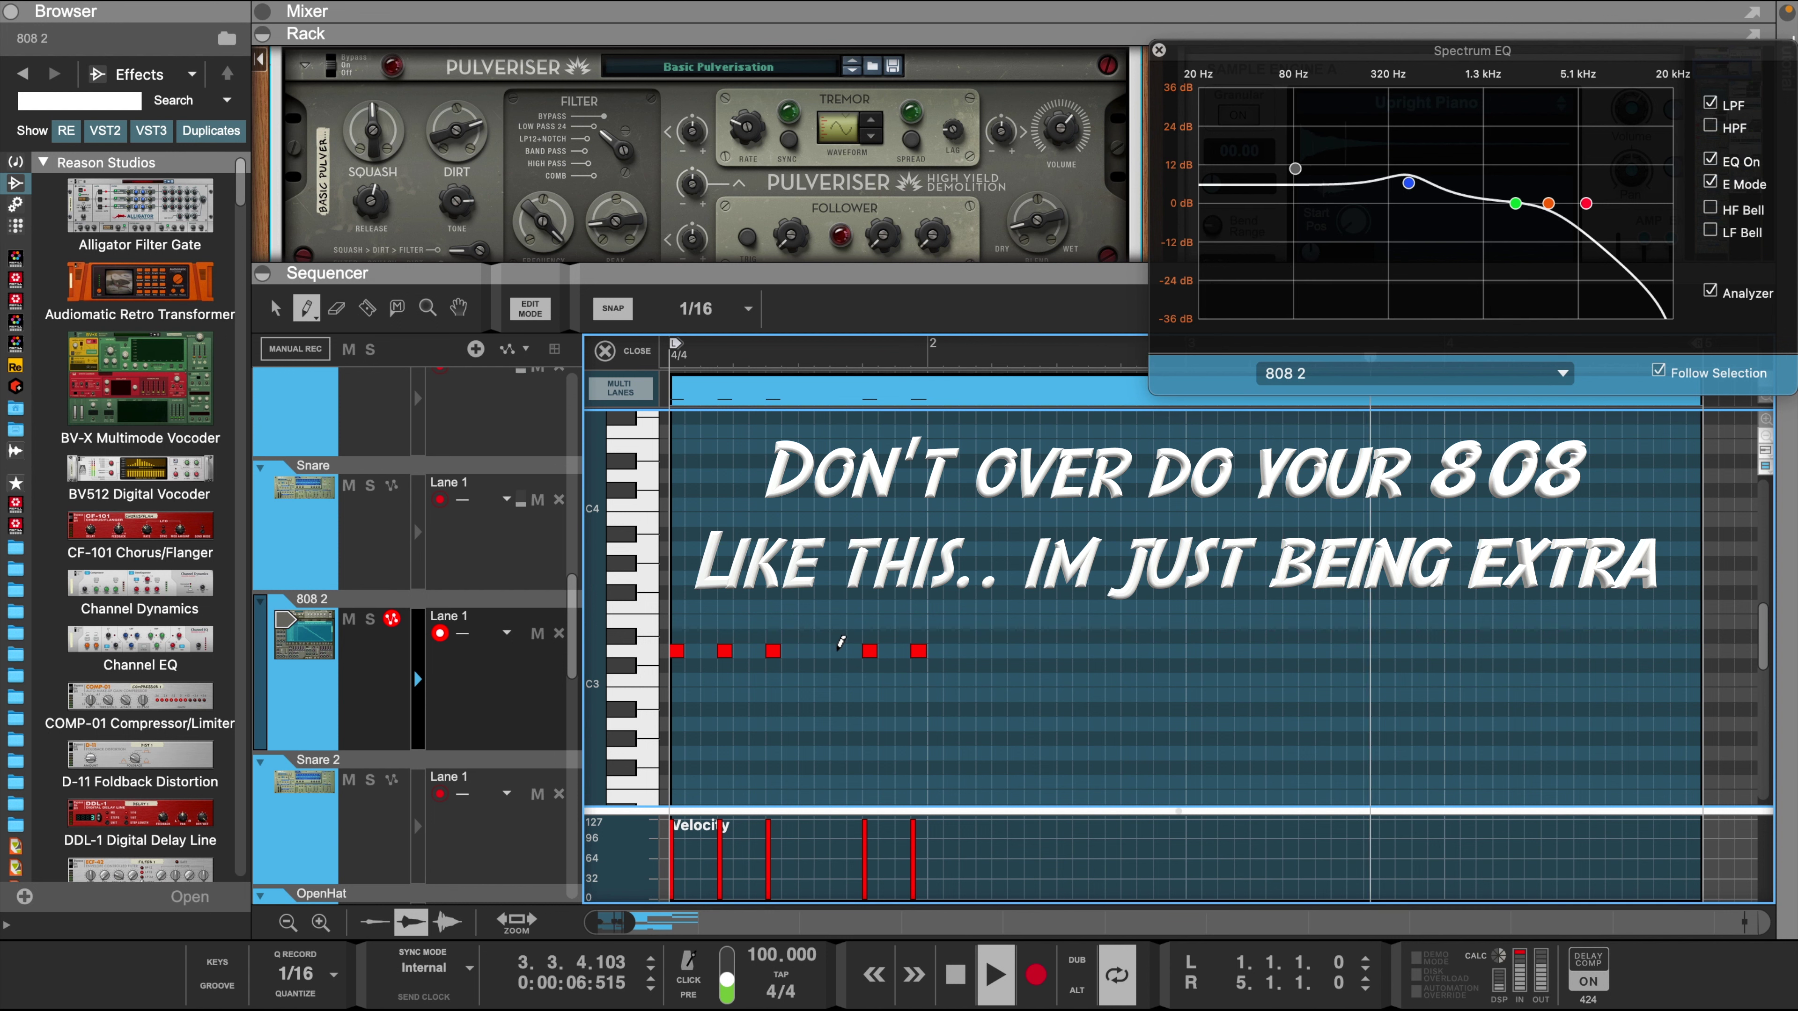
click(841, 647)
key(e)
click(878, 651)
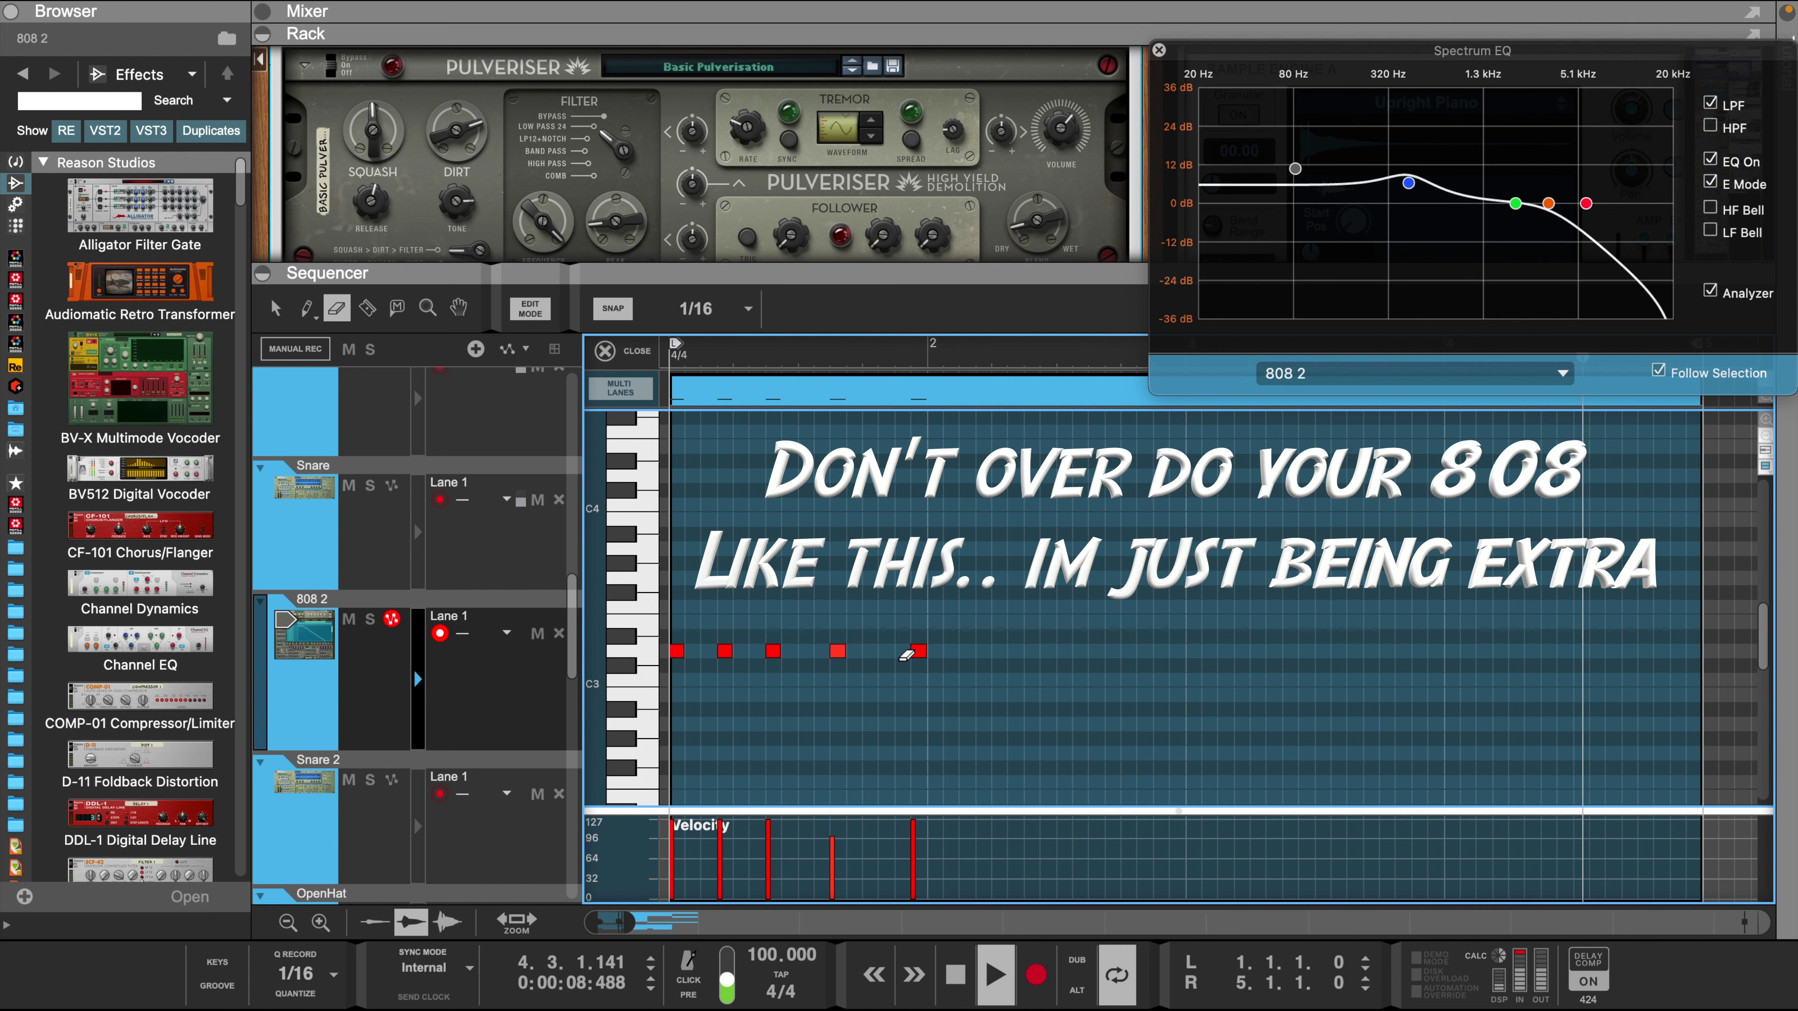
click(902, 651)
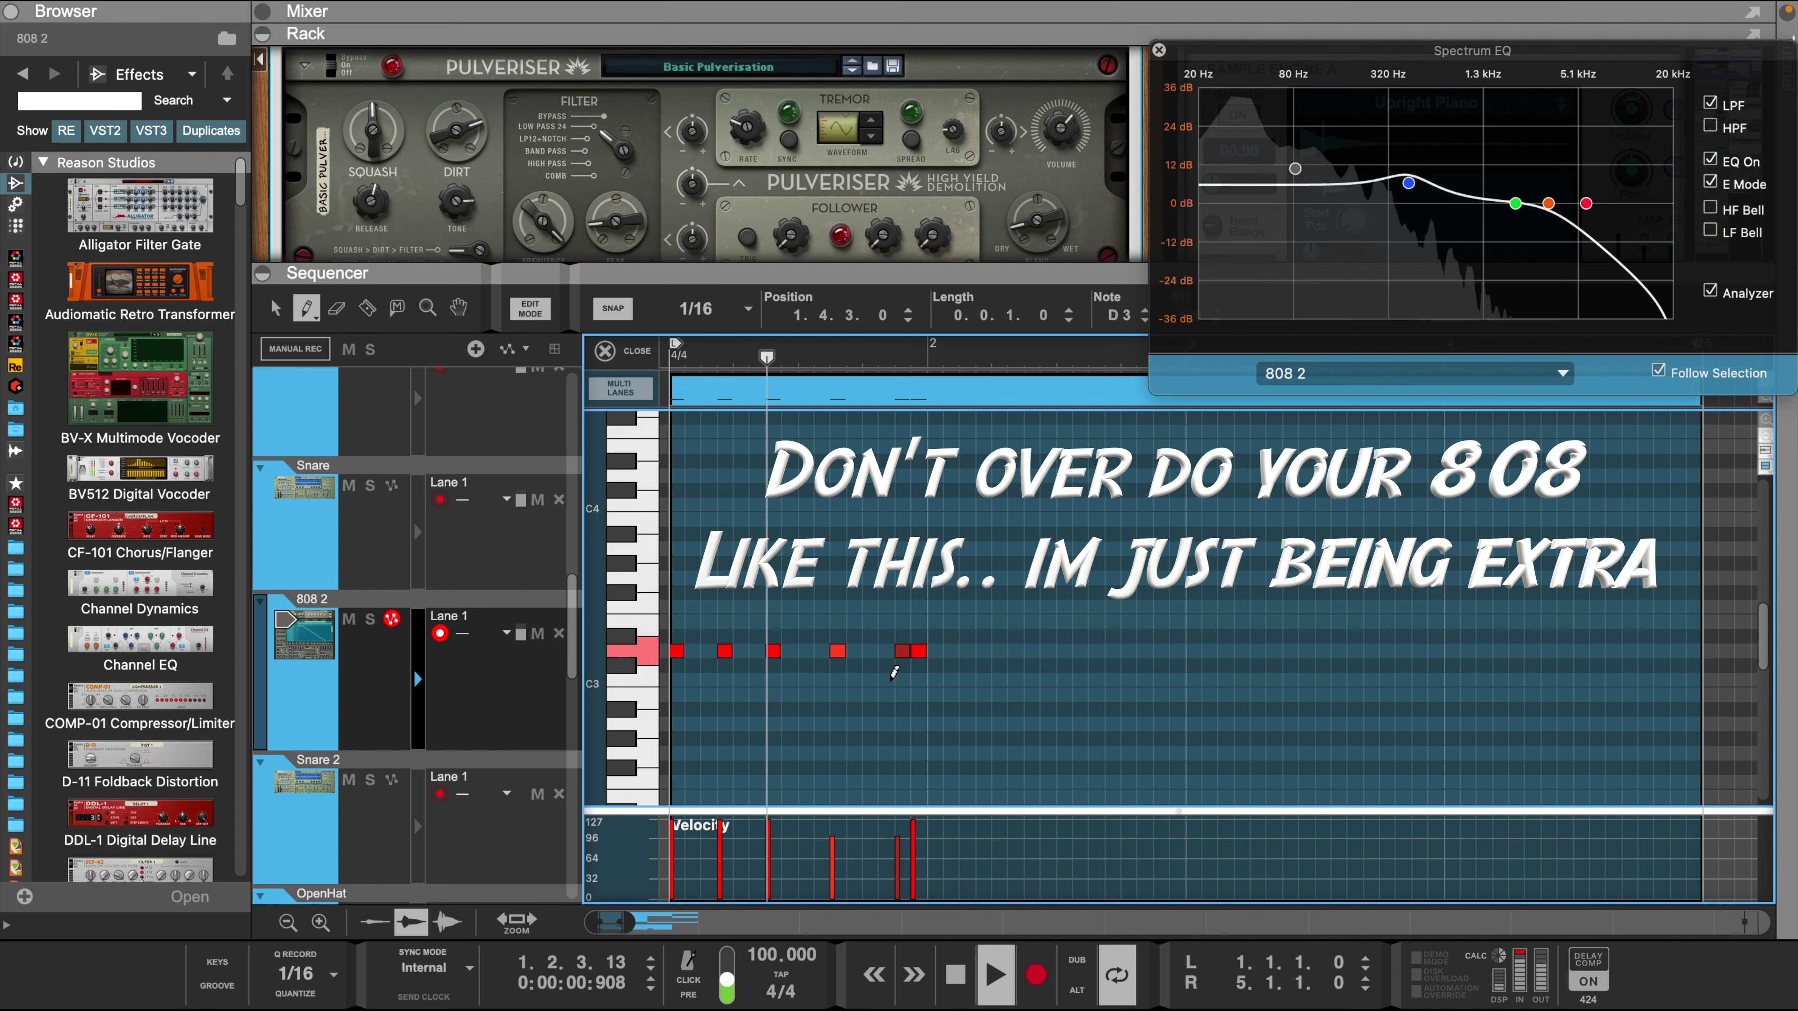
key(e)
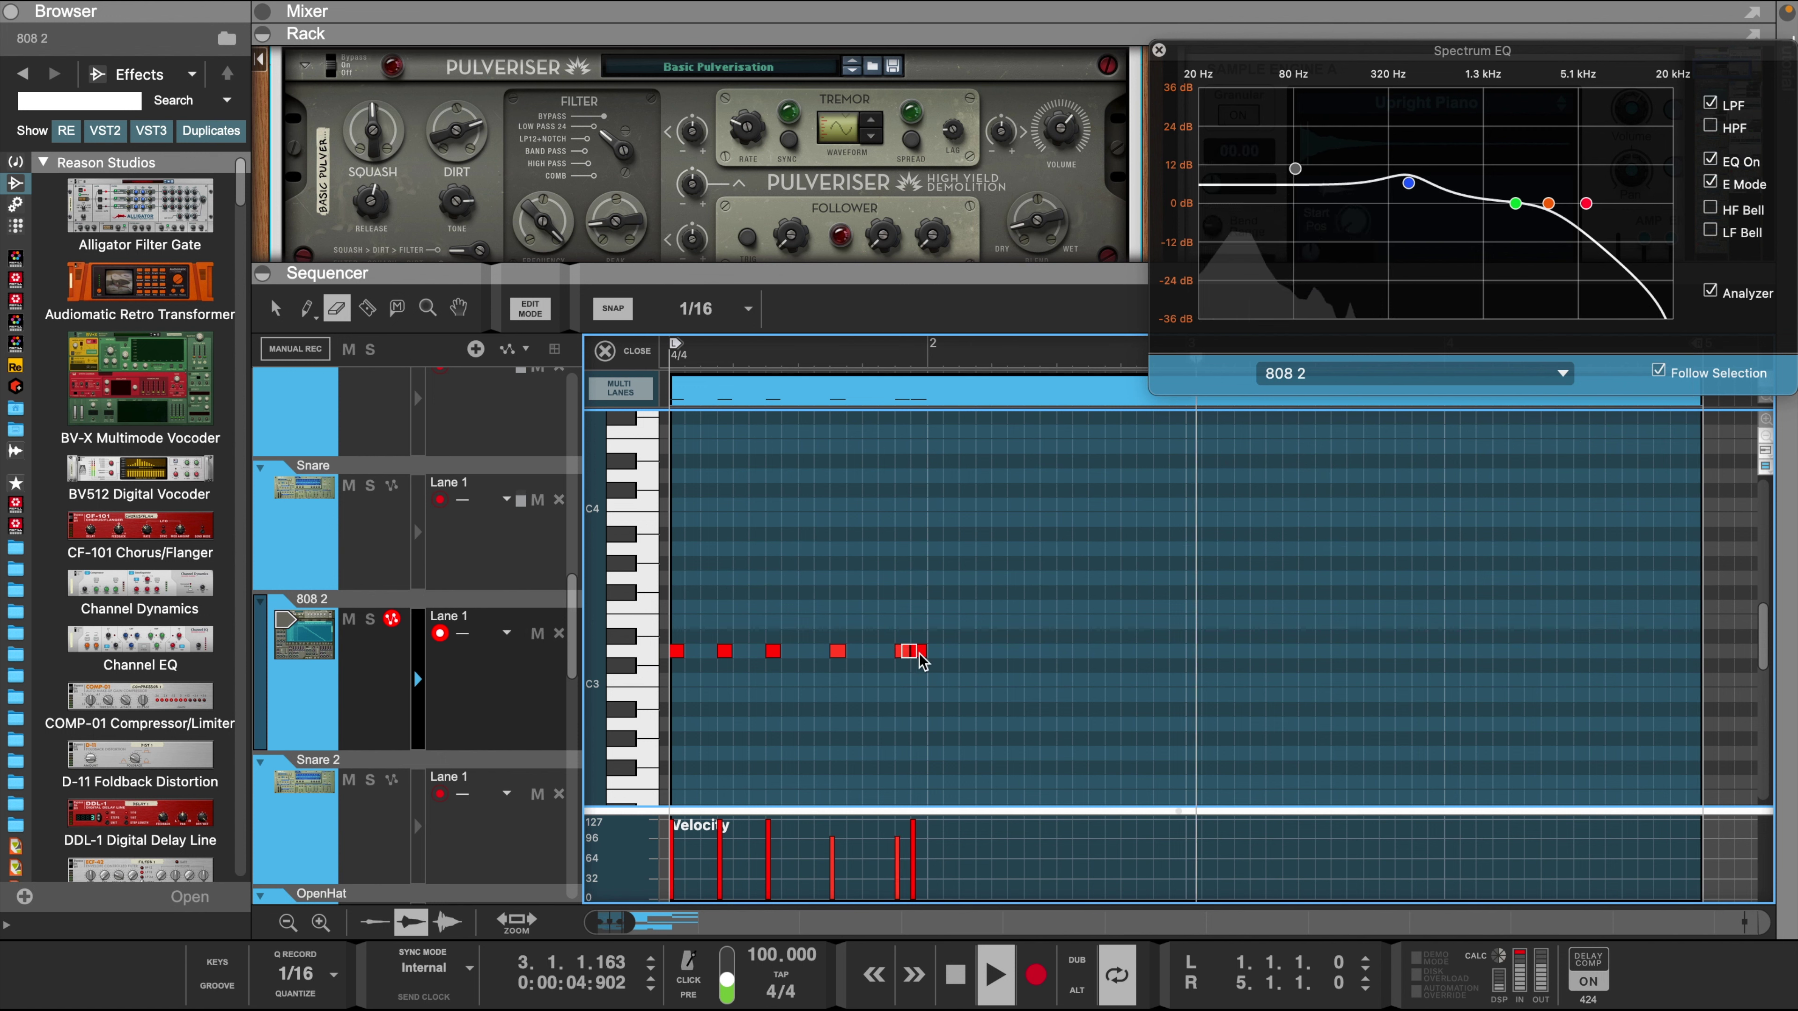
click(913, 649)
key(w)
click(920, 650)
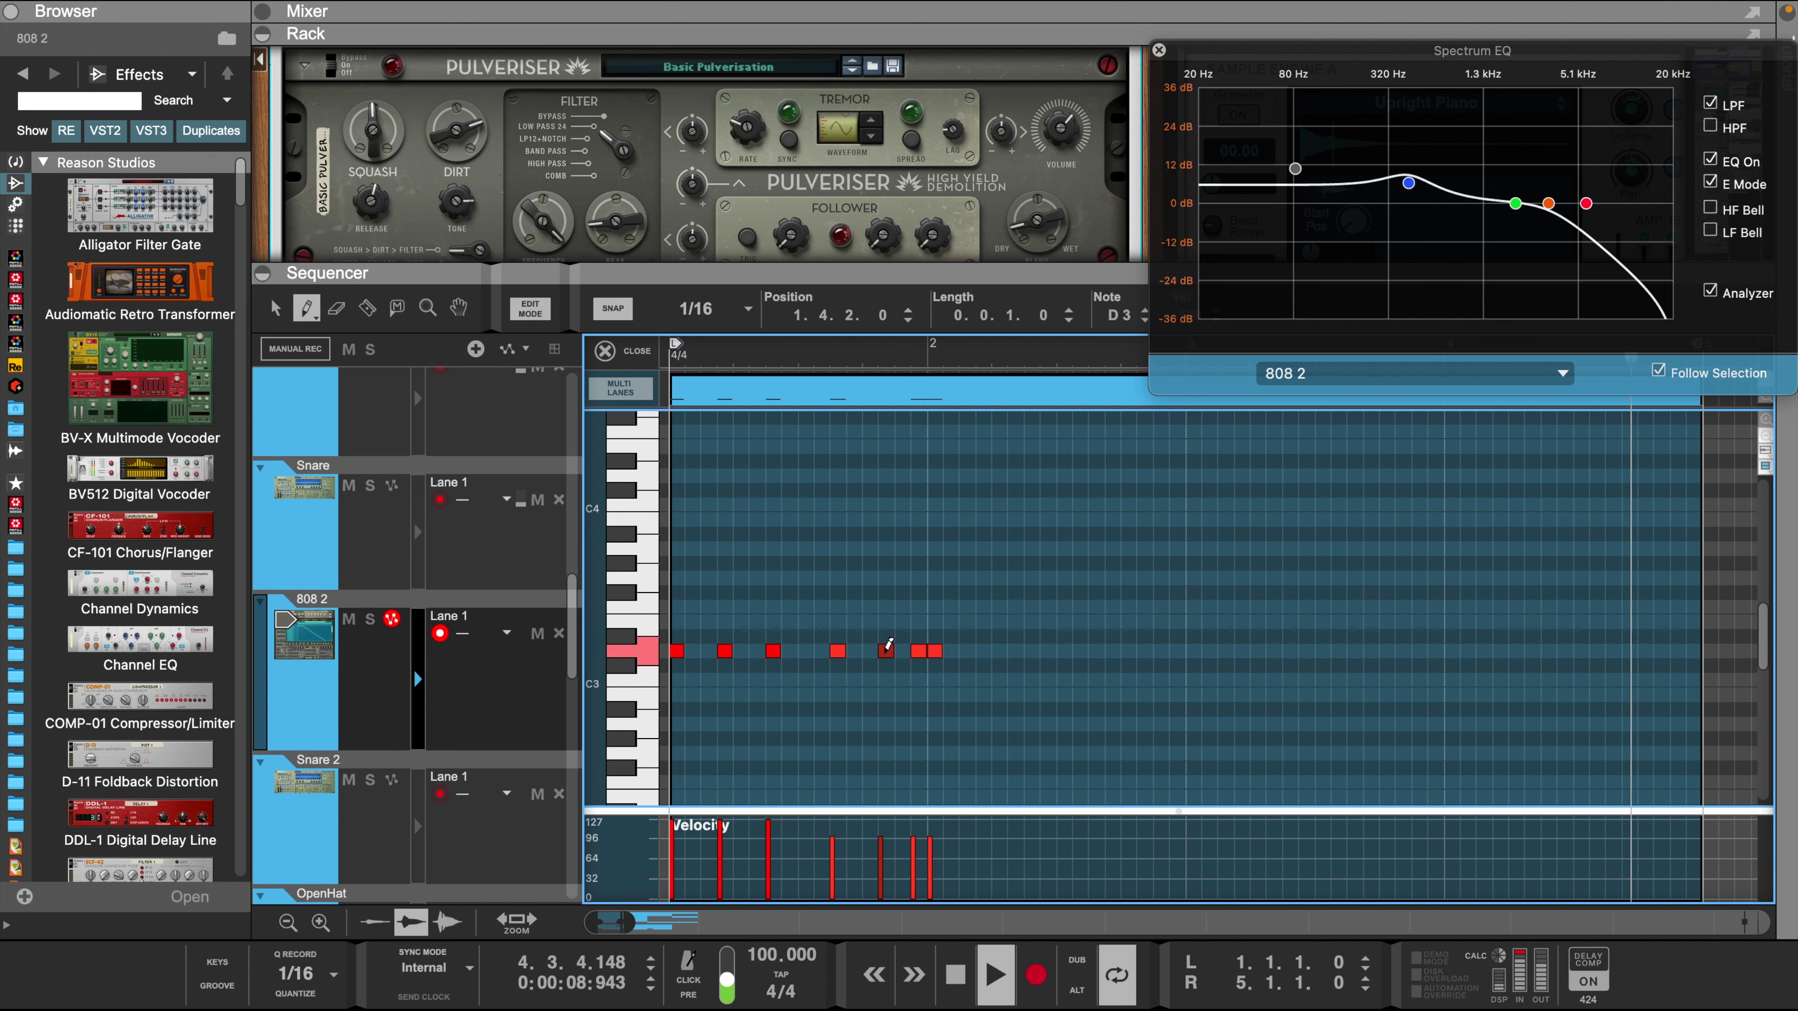
- Add D3 808 hits at 2.1.4, 2.2.3 and 2.3.3, and raise their velocities to maximum
click(984, 650)
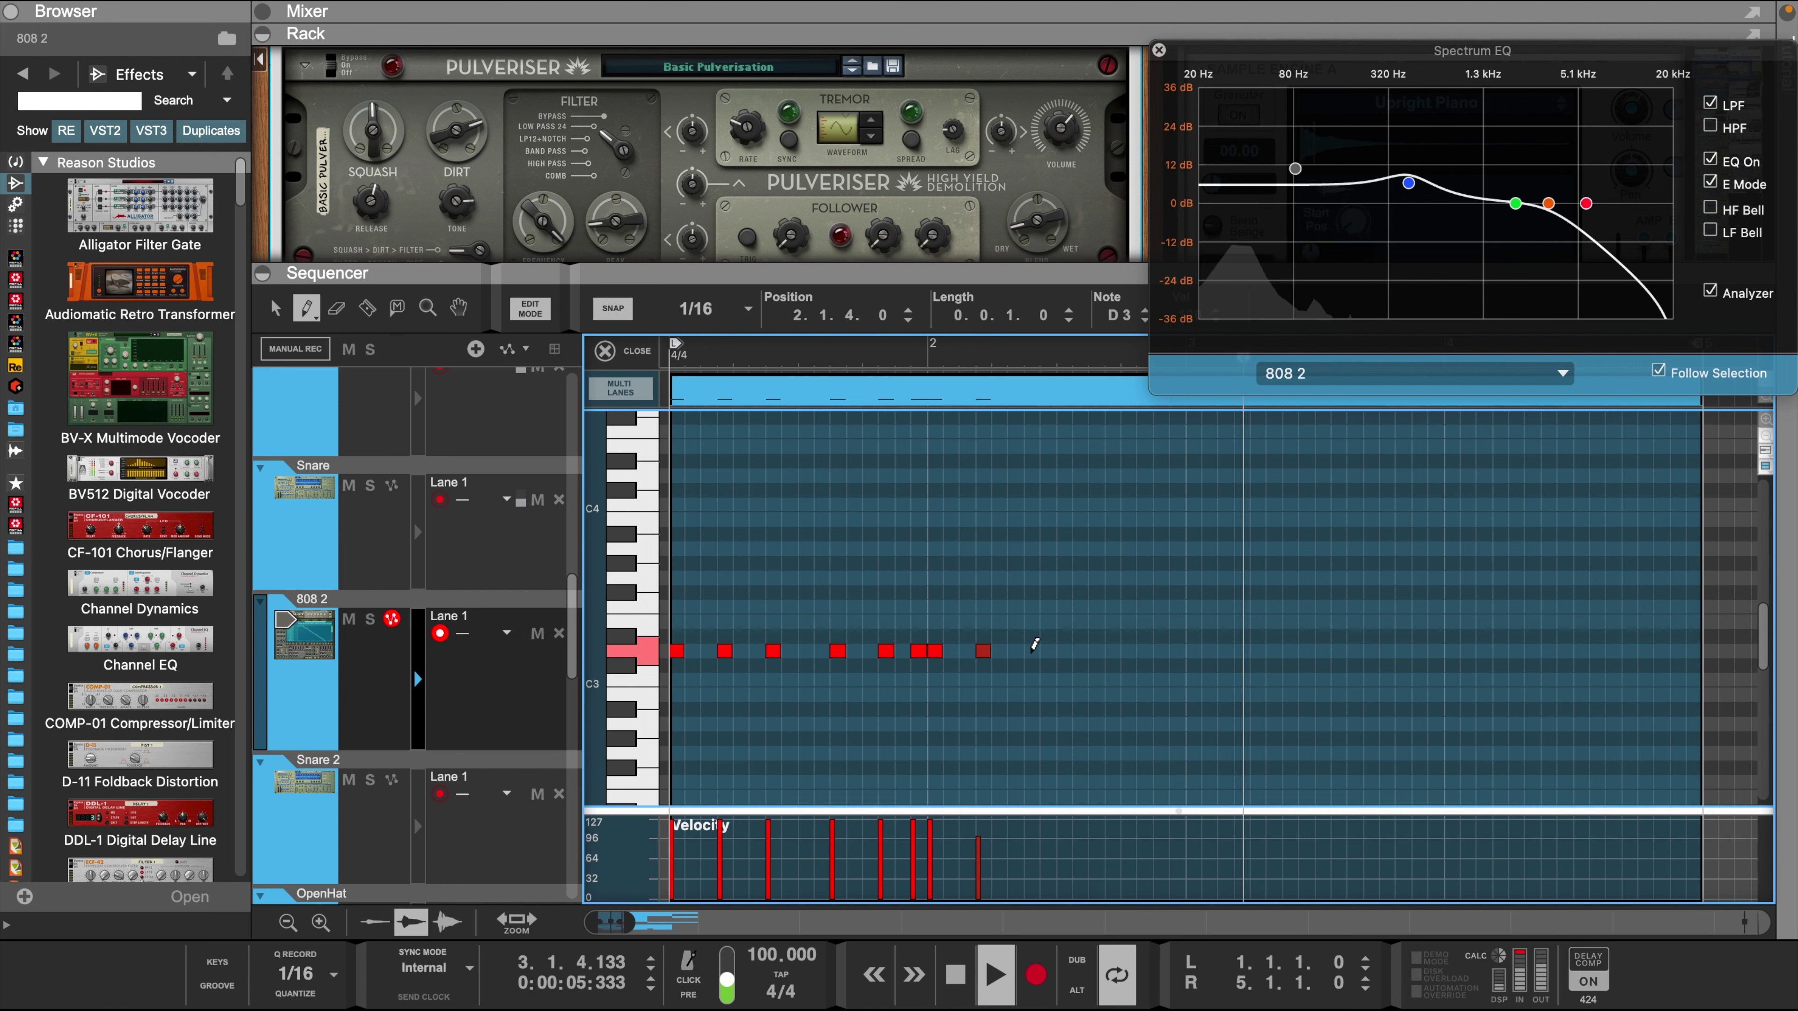
click(1033, 650)
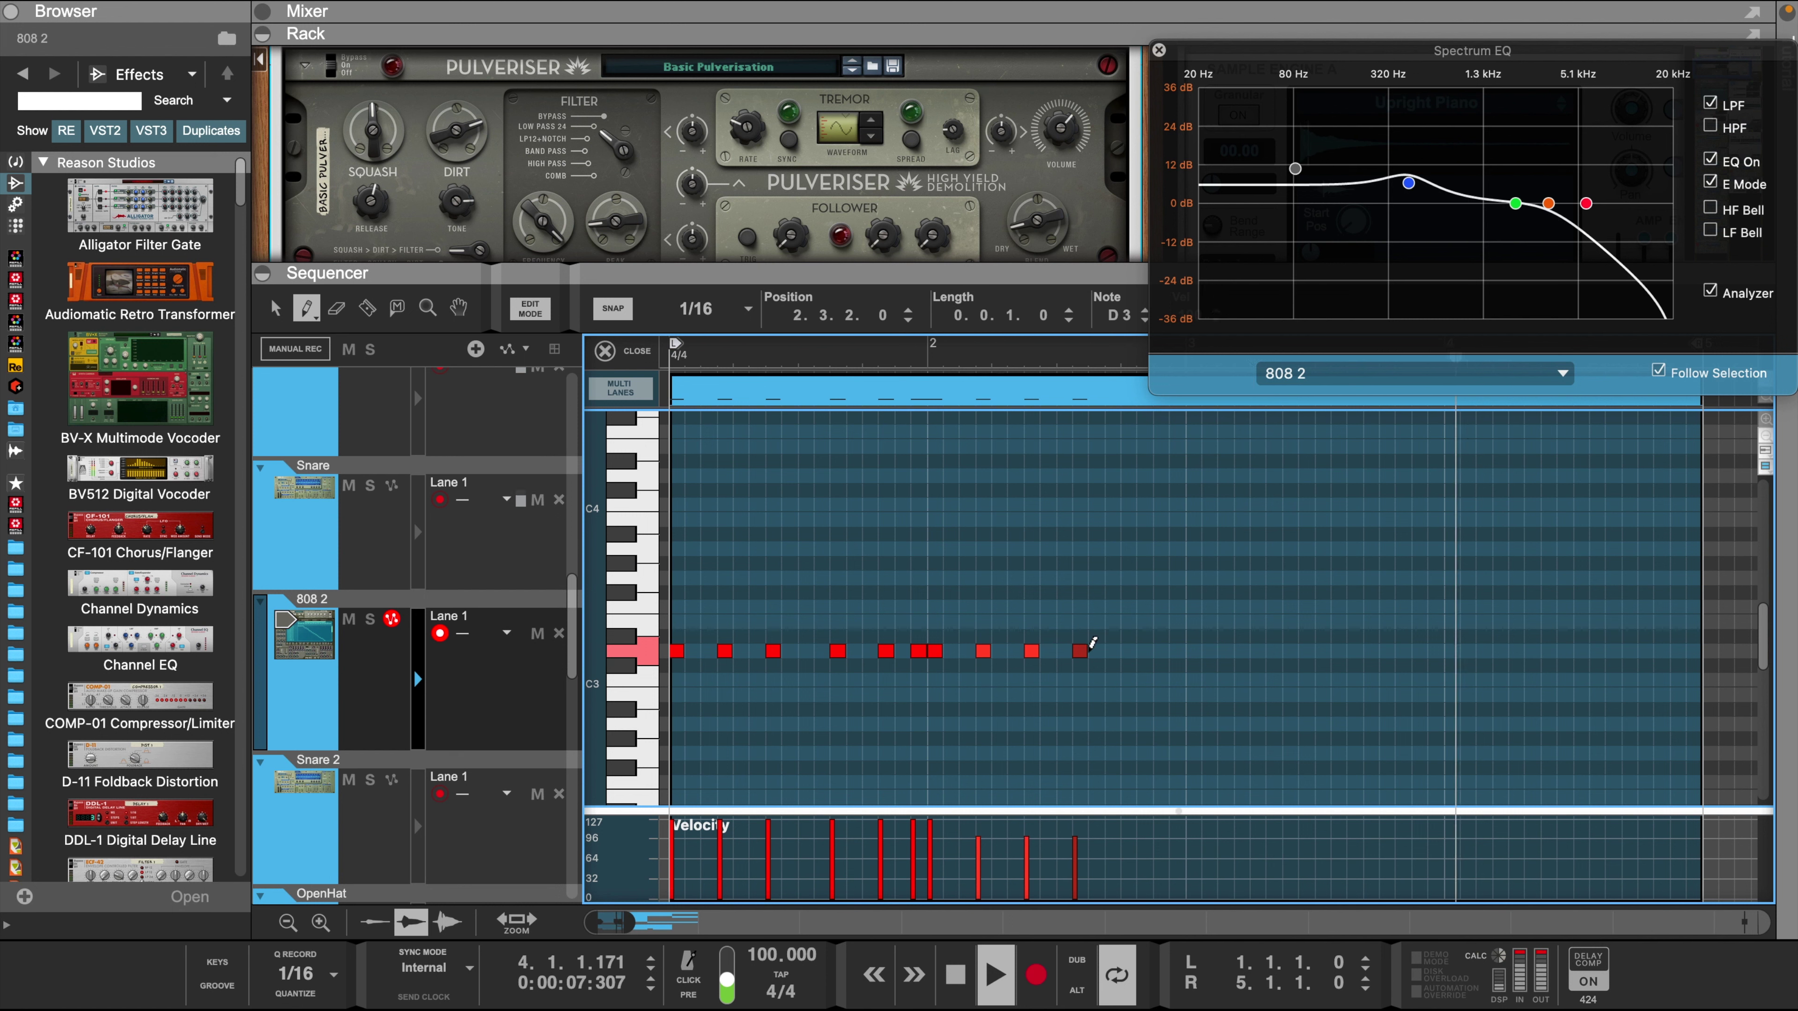
key(q)
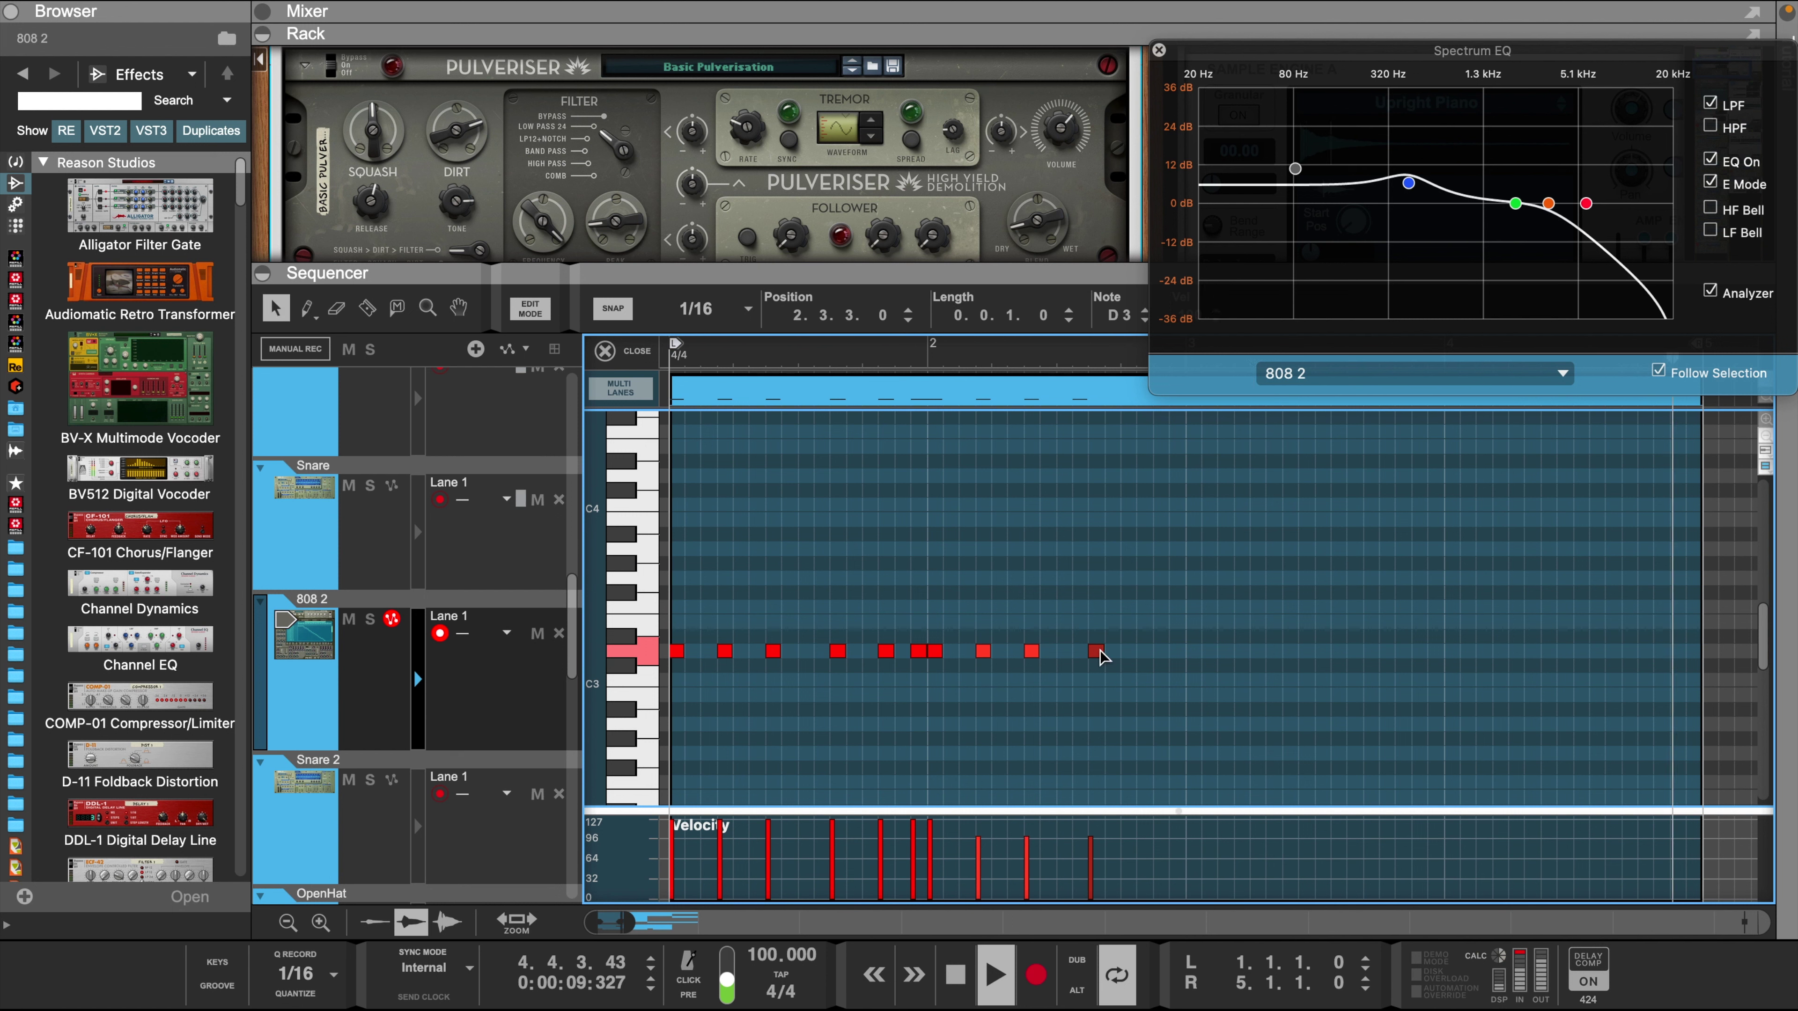
key(w)
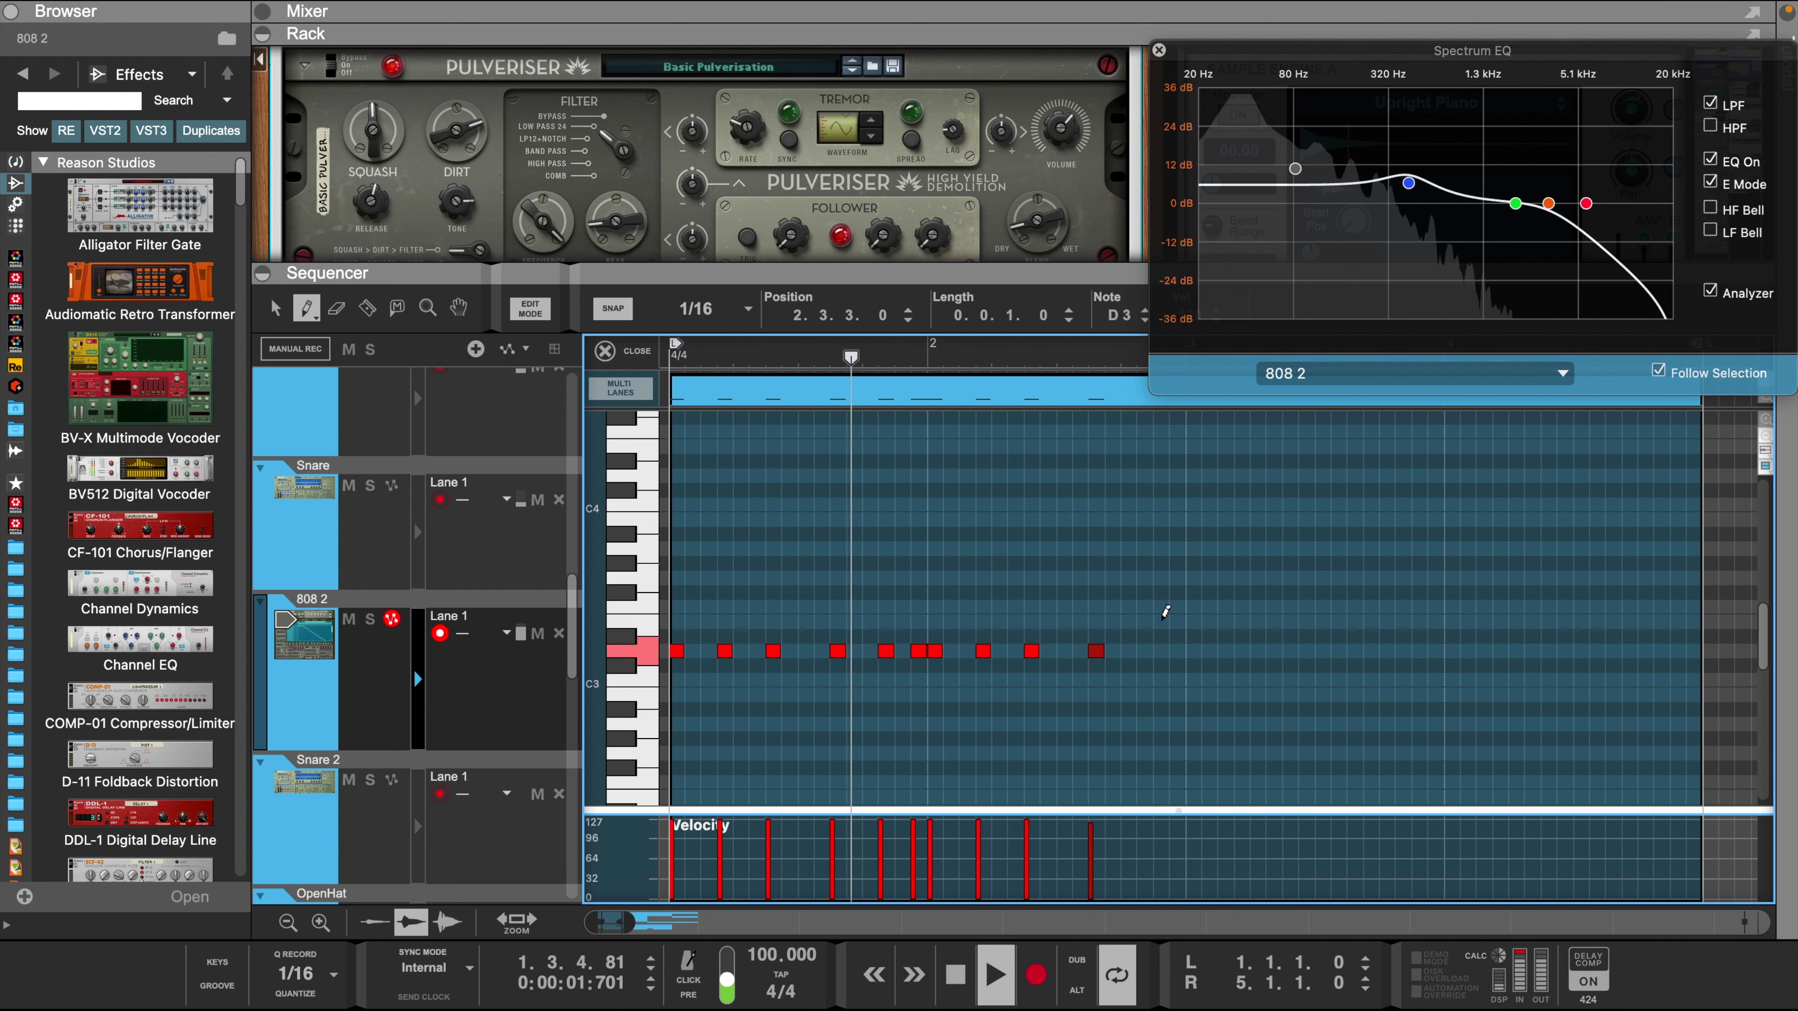
- Finish the second bar with 808 hits on D4 at 2.4.2 and G#3 at 2.4.4, at maximum velocity
click(1145, 475)
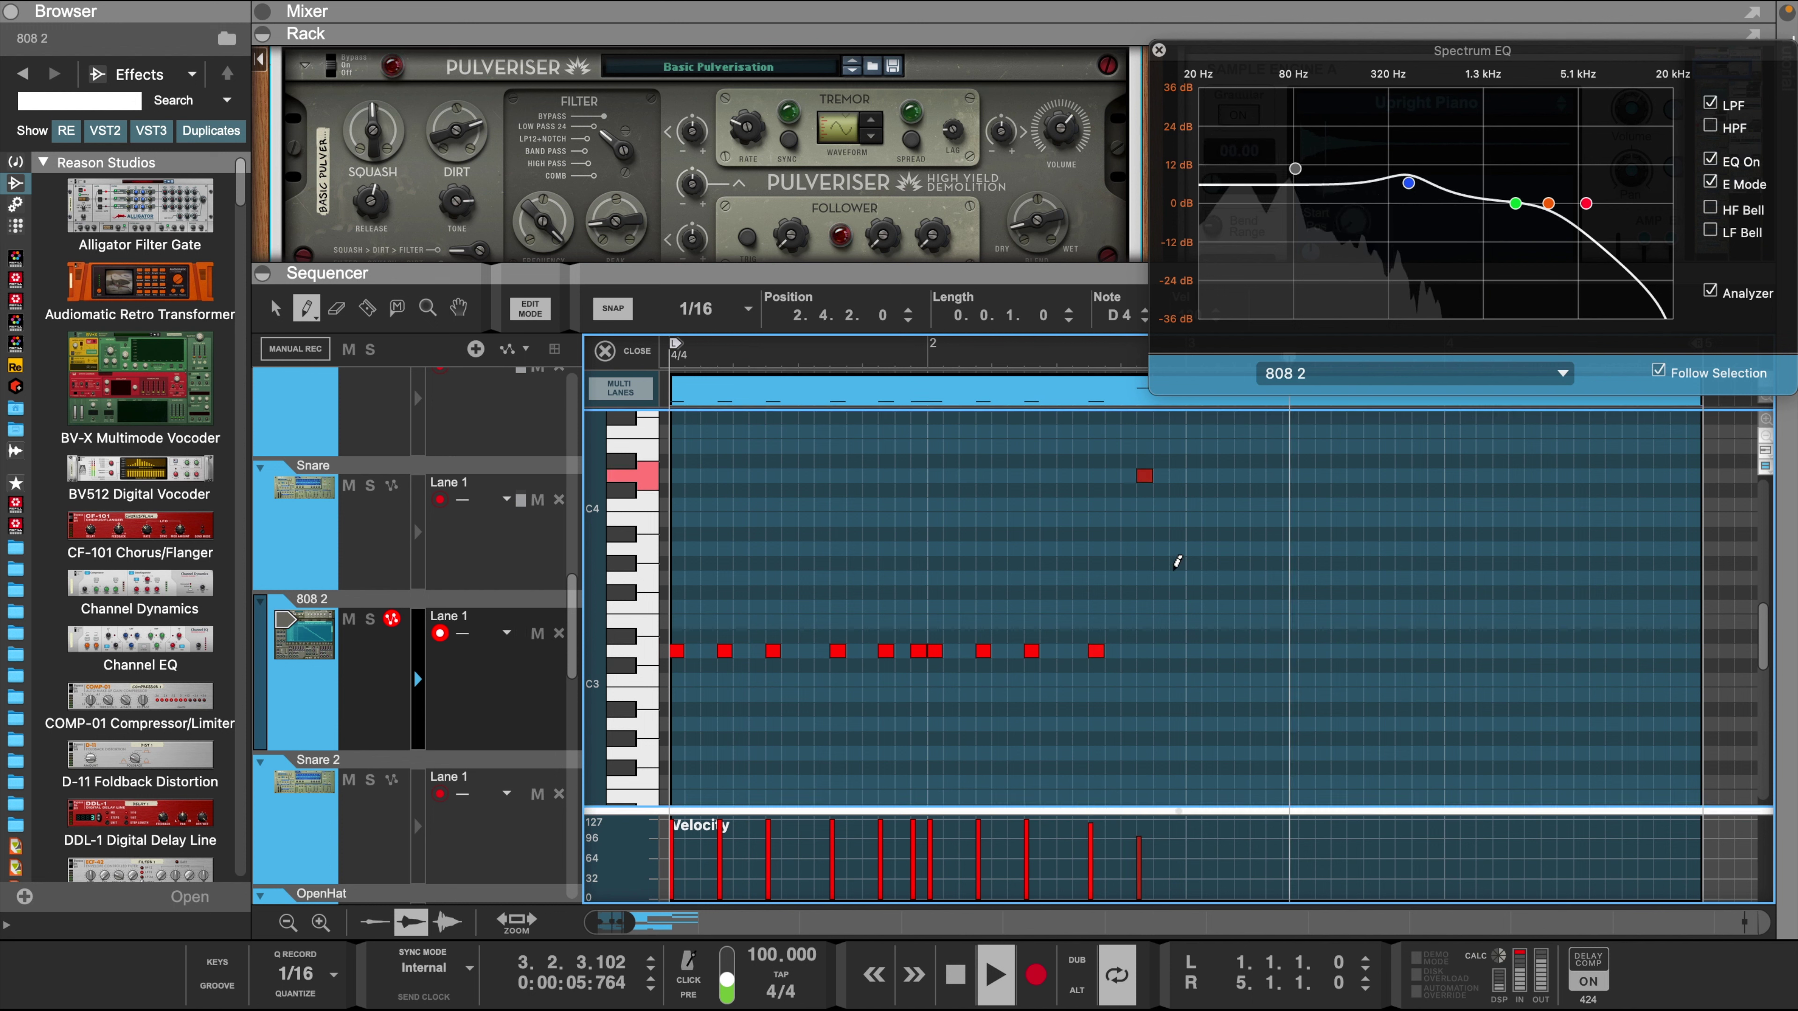
click(1177, 563)
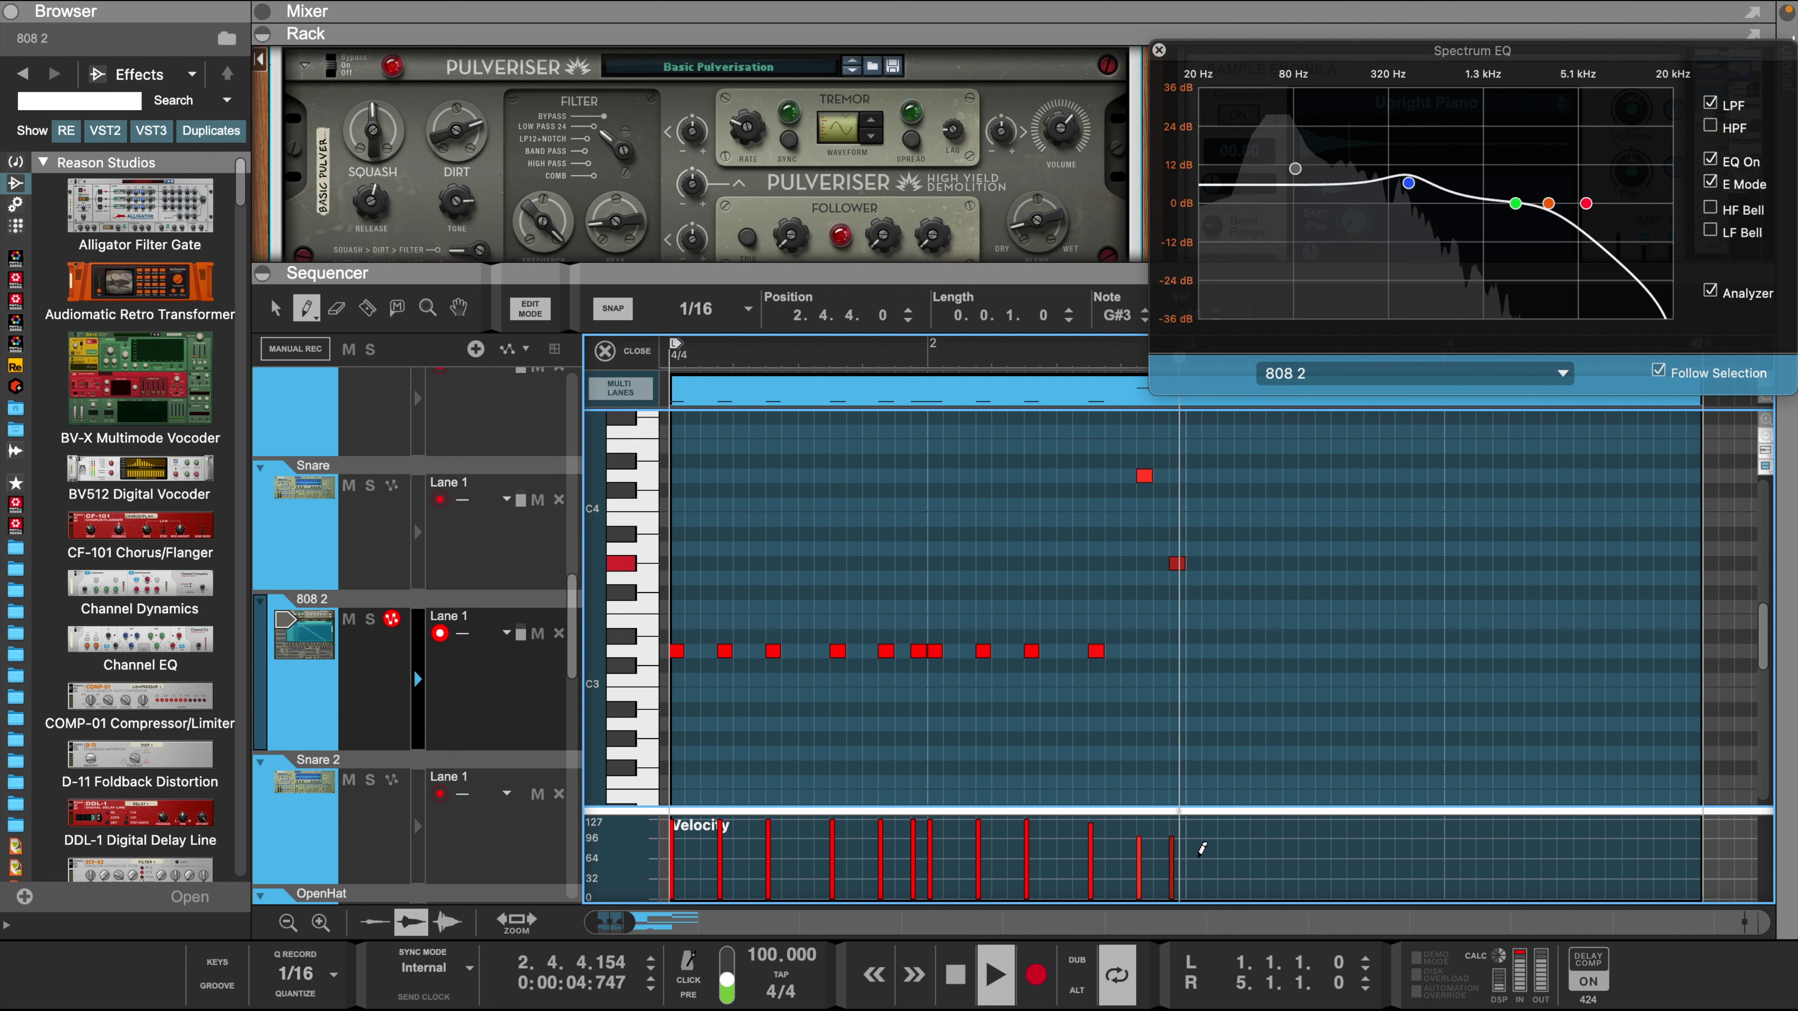
key(q)
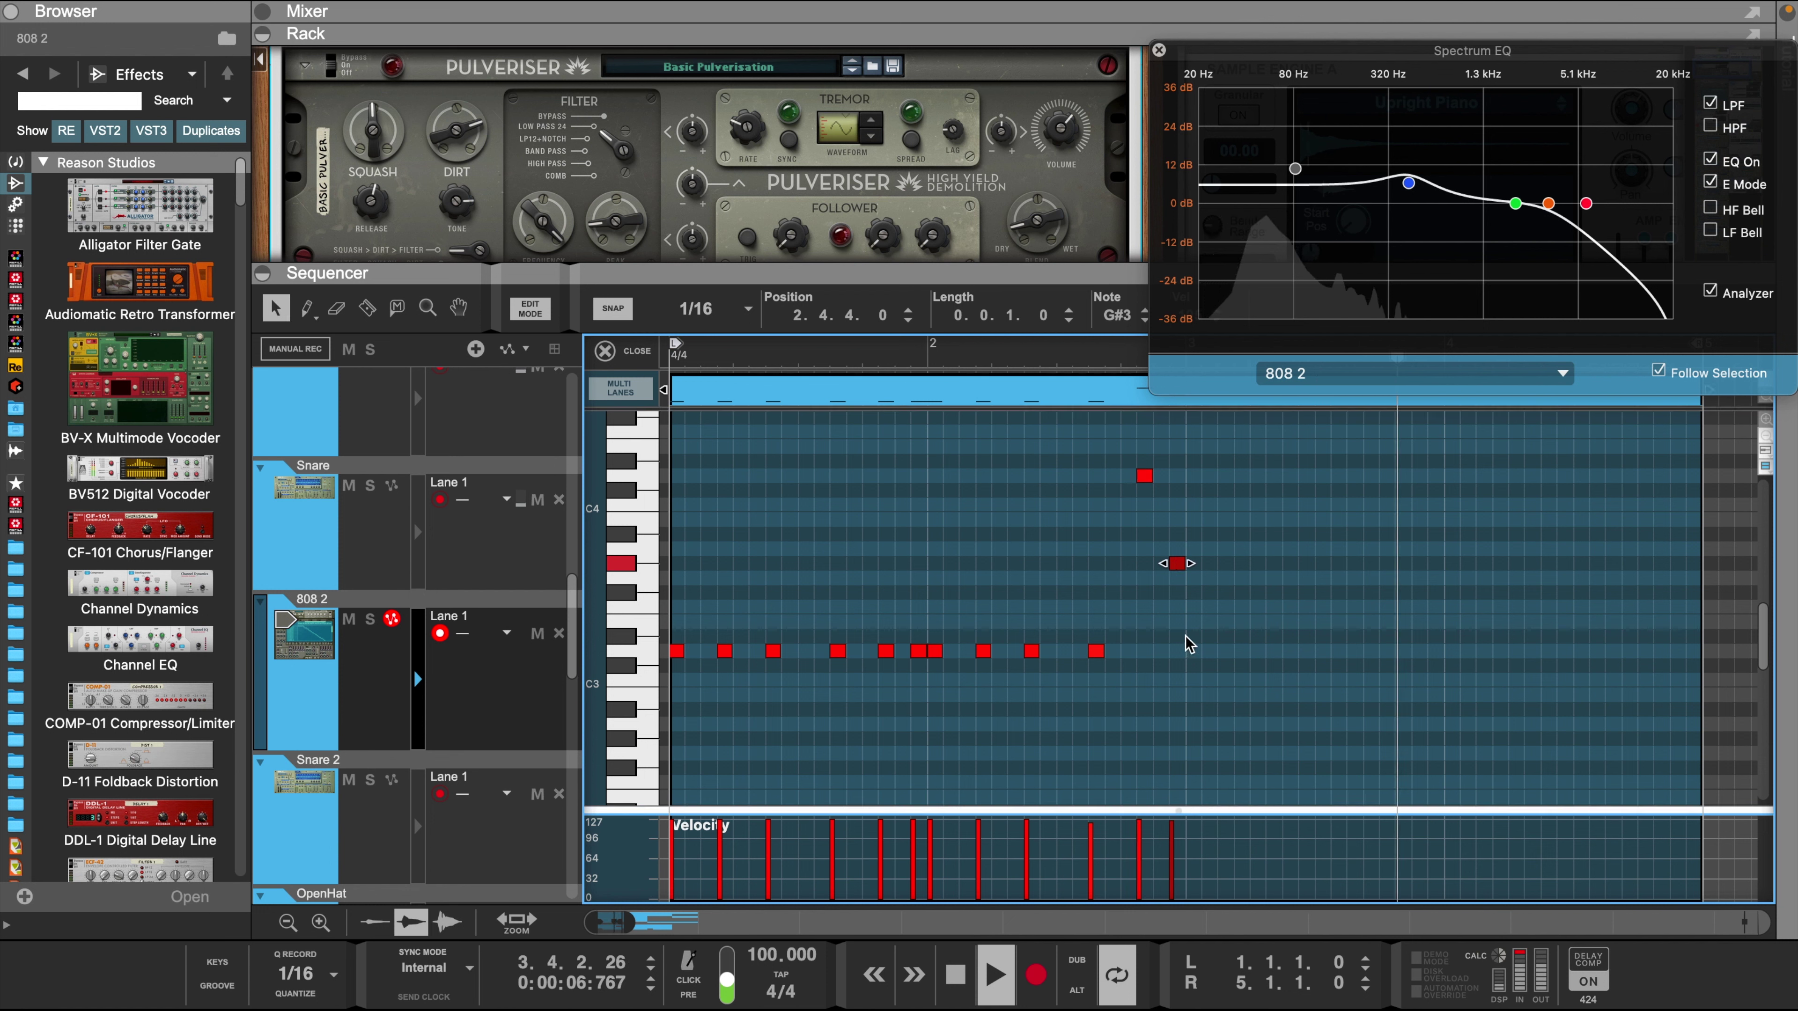
- Copy the D3 hits of bars 1 and 2 to start at bar 3, and add an extra D3 hit at 3.1.2
mouse_move(1184, 630)
mouse_down()
mouse_move(669, 663)
mouse_move(1193, 653)
mouse_up()
click(1412, 616)
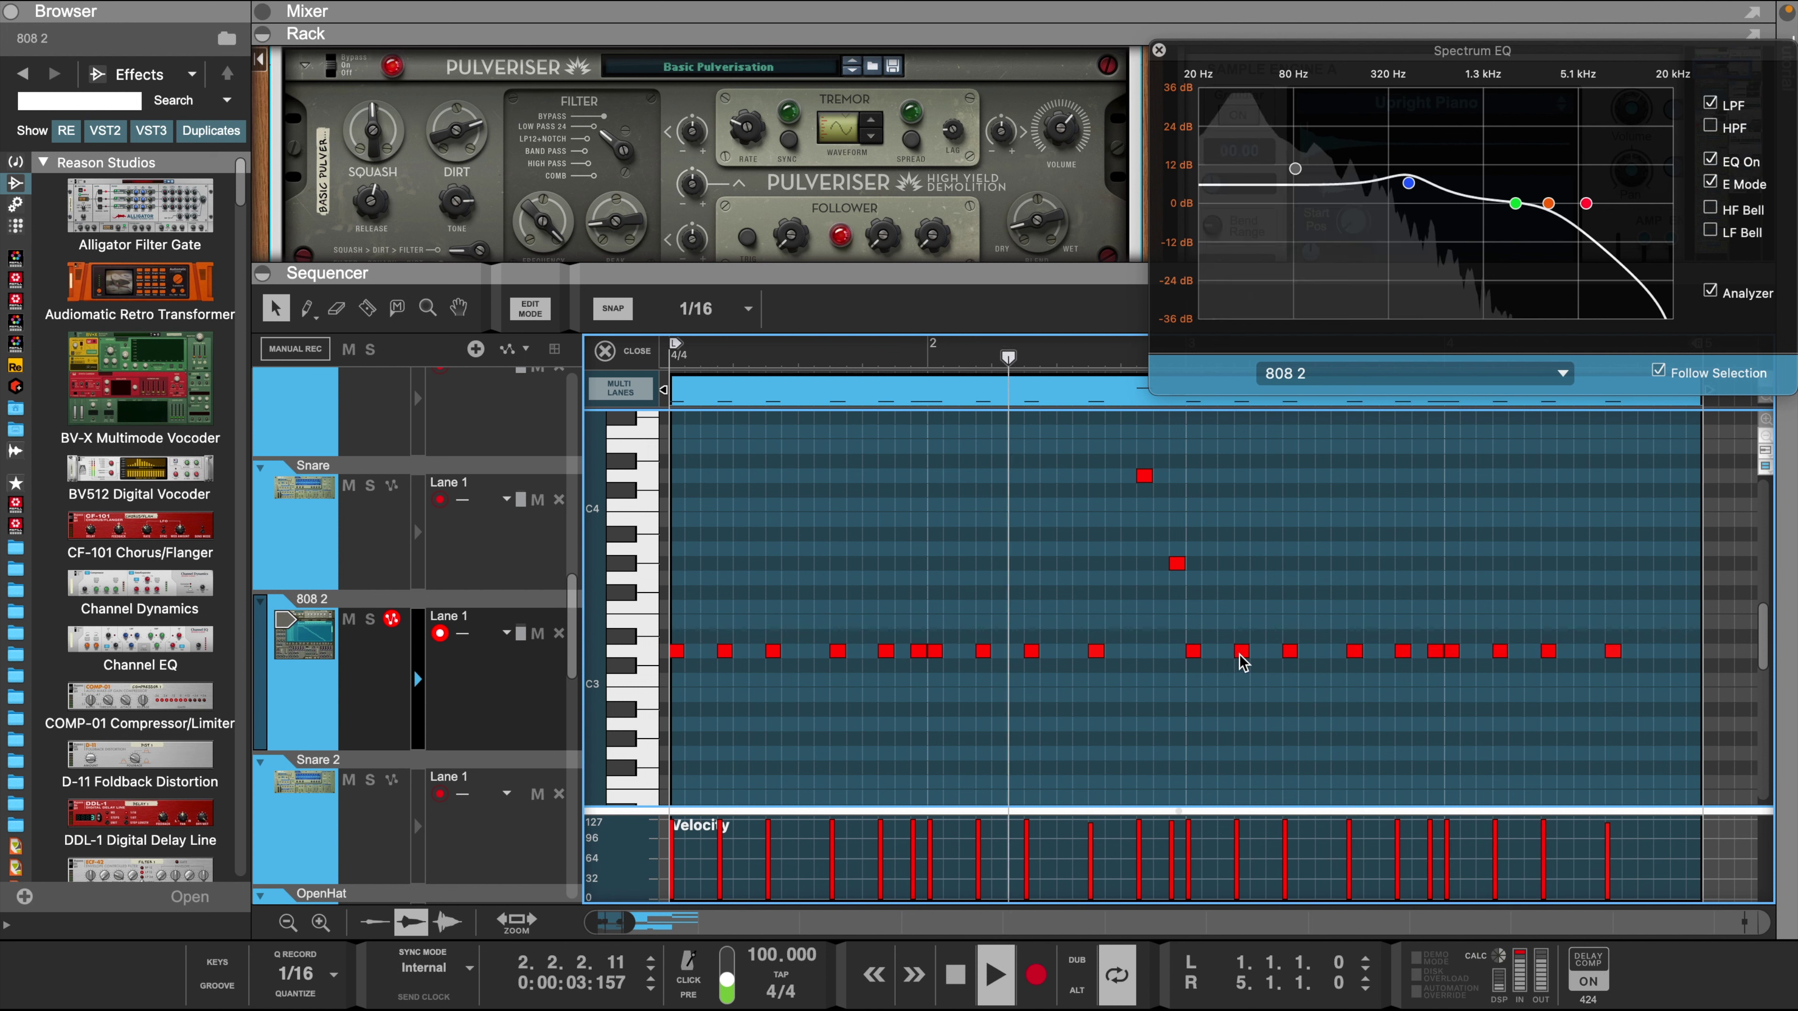
mouse_move(1240, 653)
mouse_down()
mouse_move(1209, 653)
mouse_move(1259, 658)
mouse_move(1244, 654)
mouse_up()
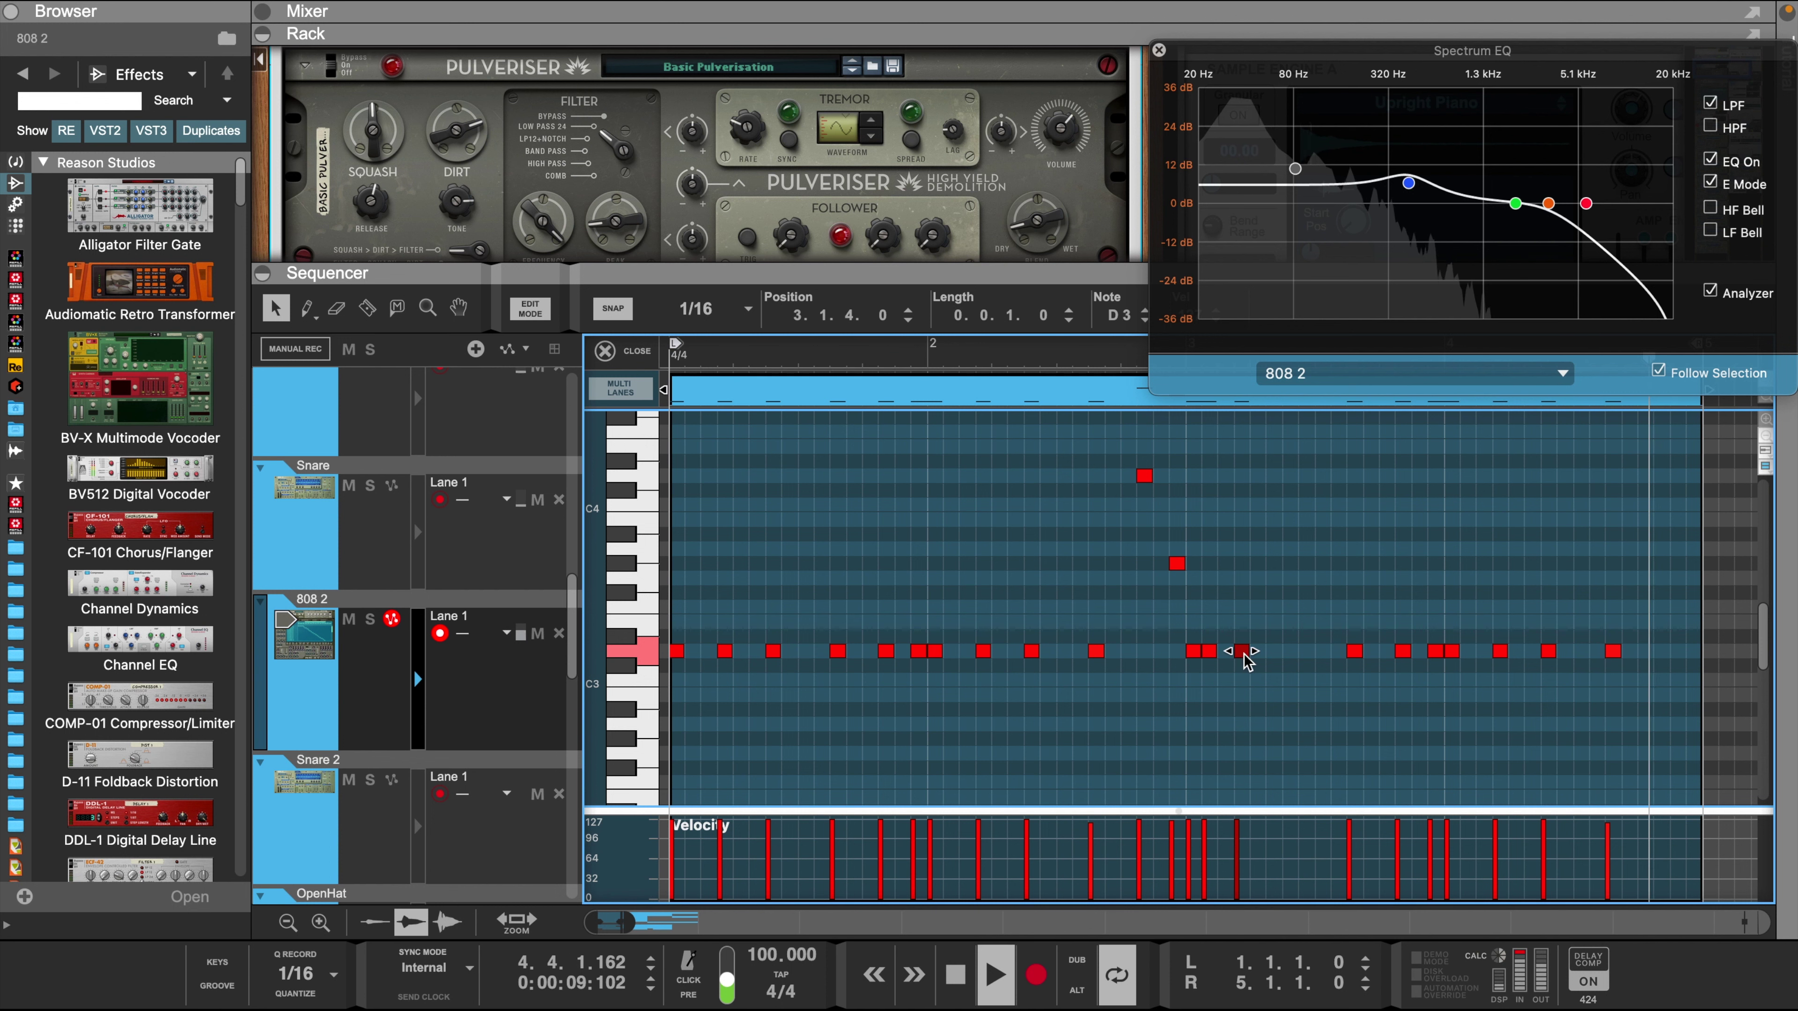
right_click(1245, 654)
click(1223, 631)
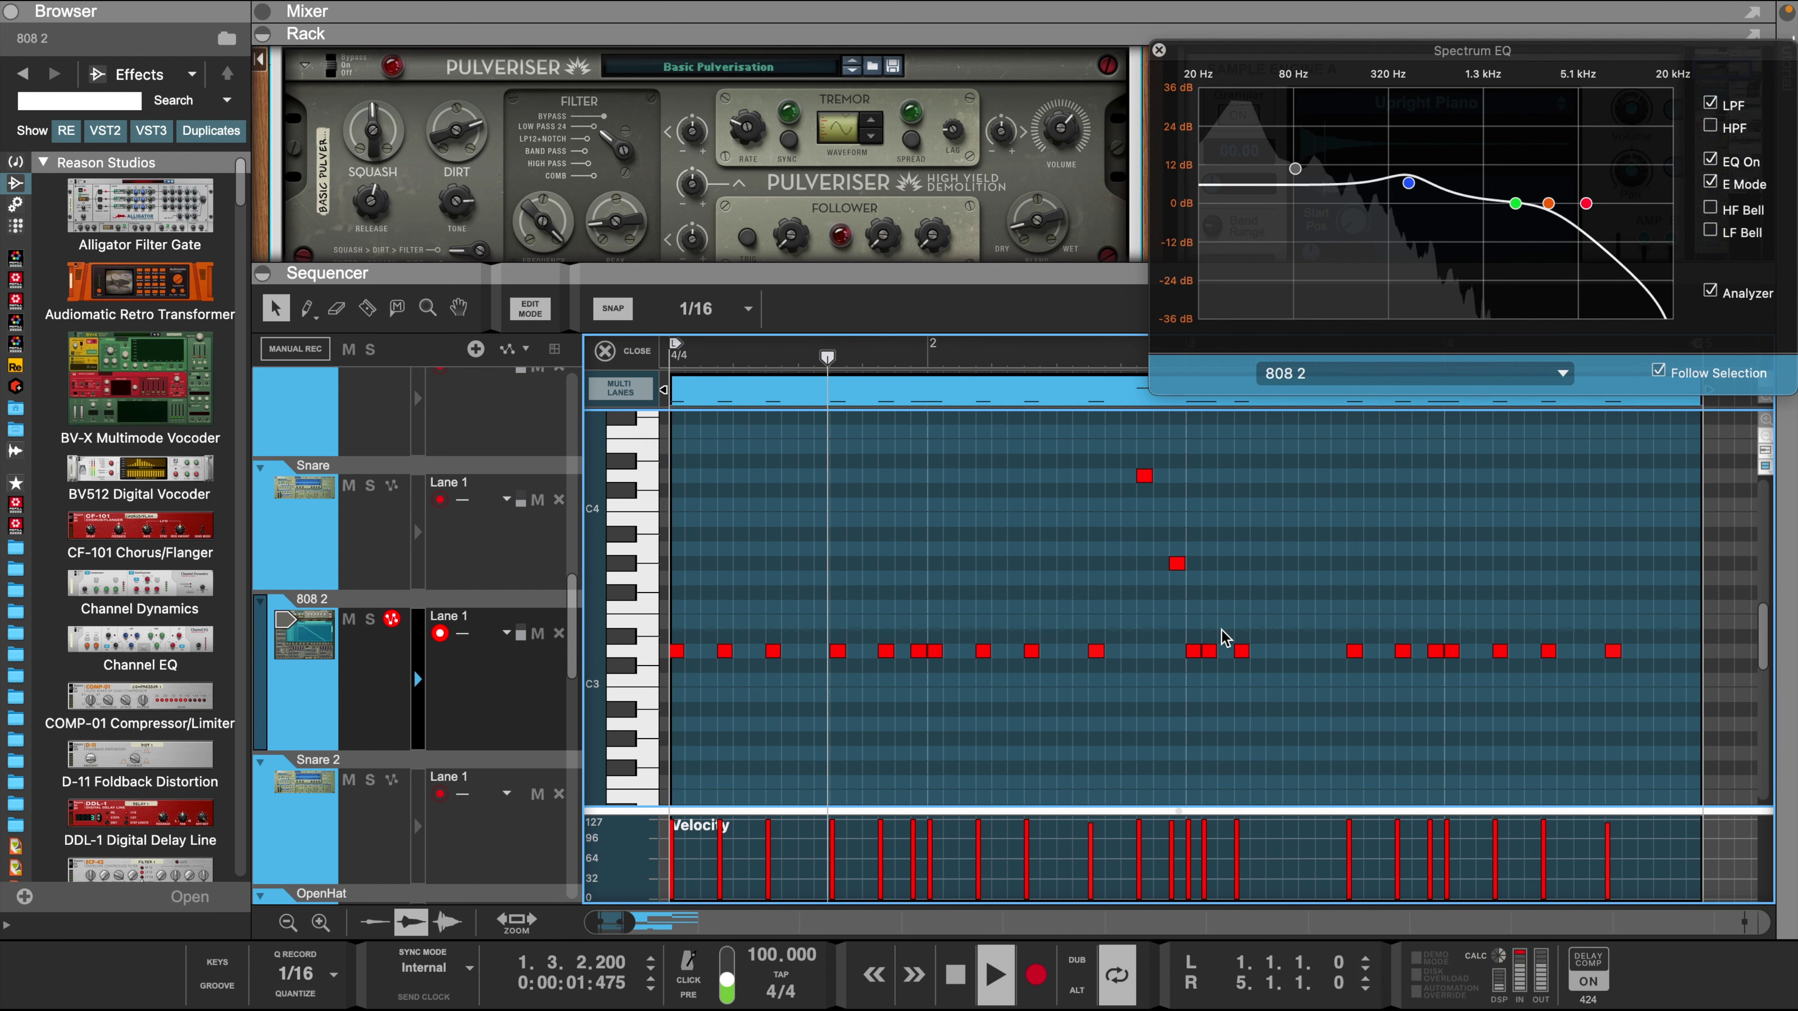
drag(1242, 652, 1284, 659)
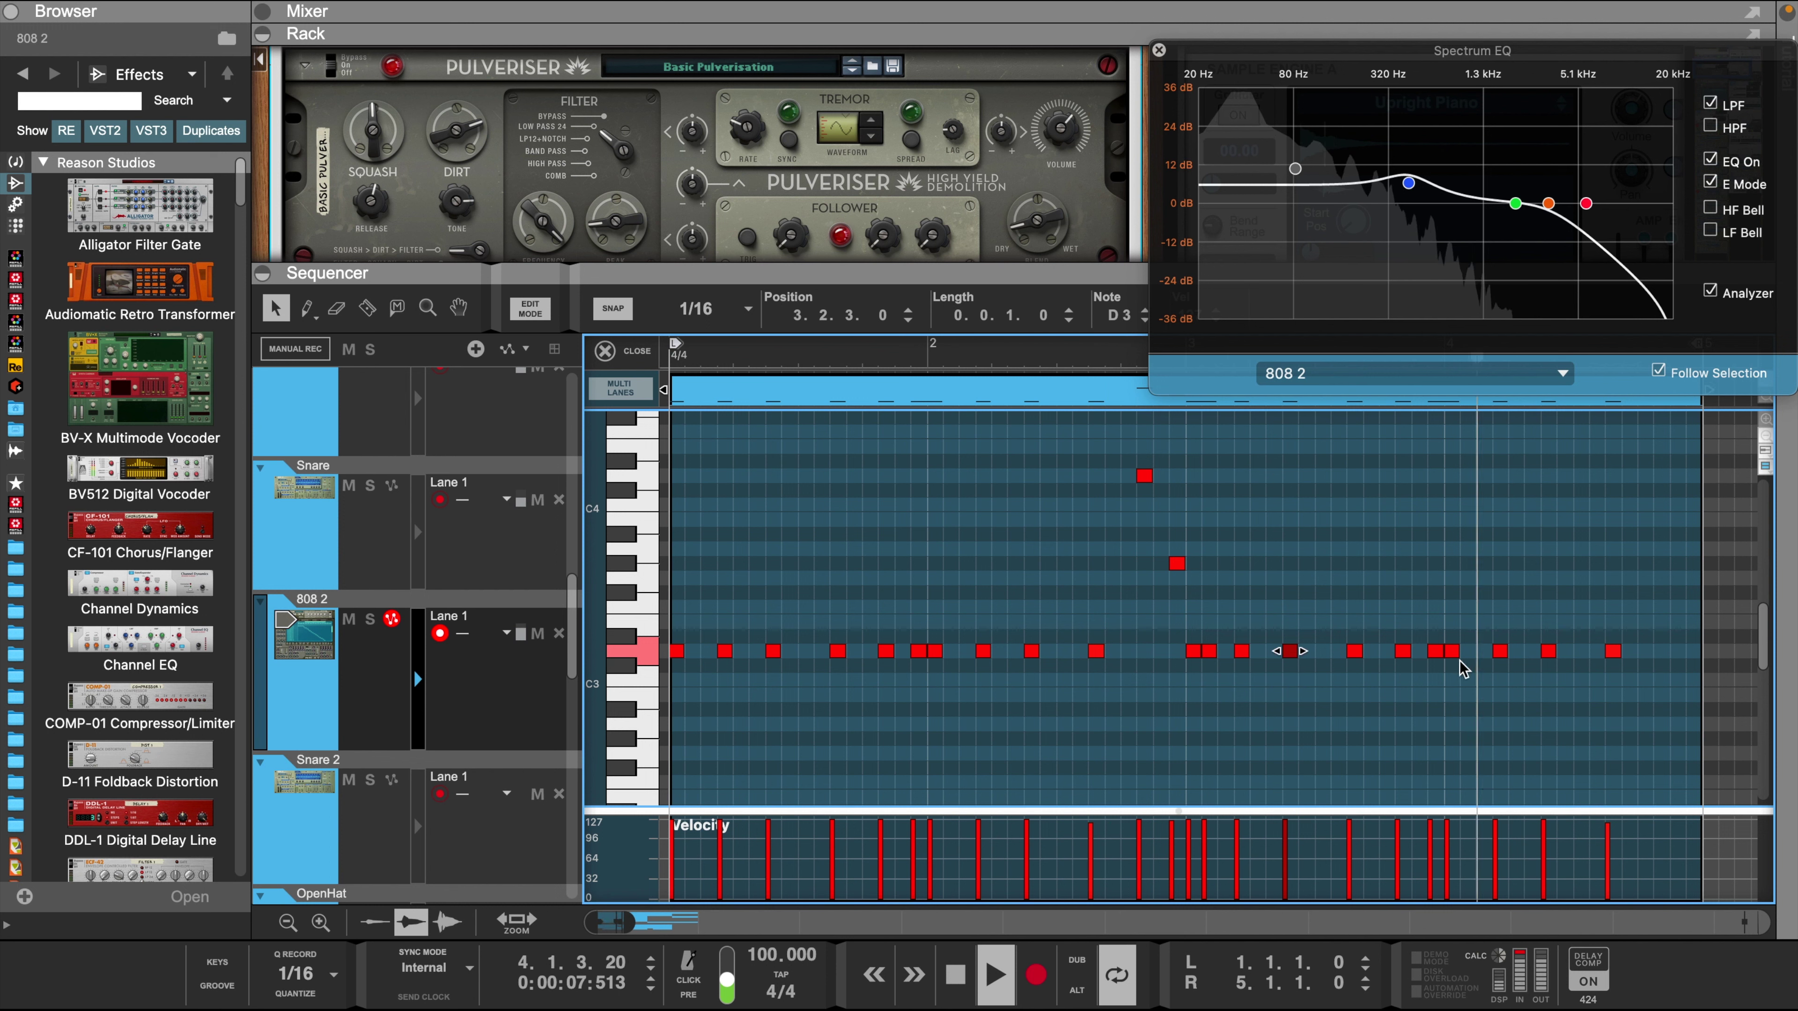
click(1455, 673)
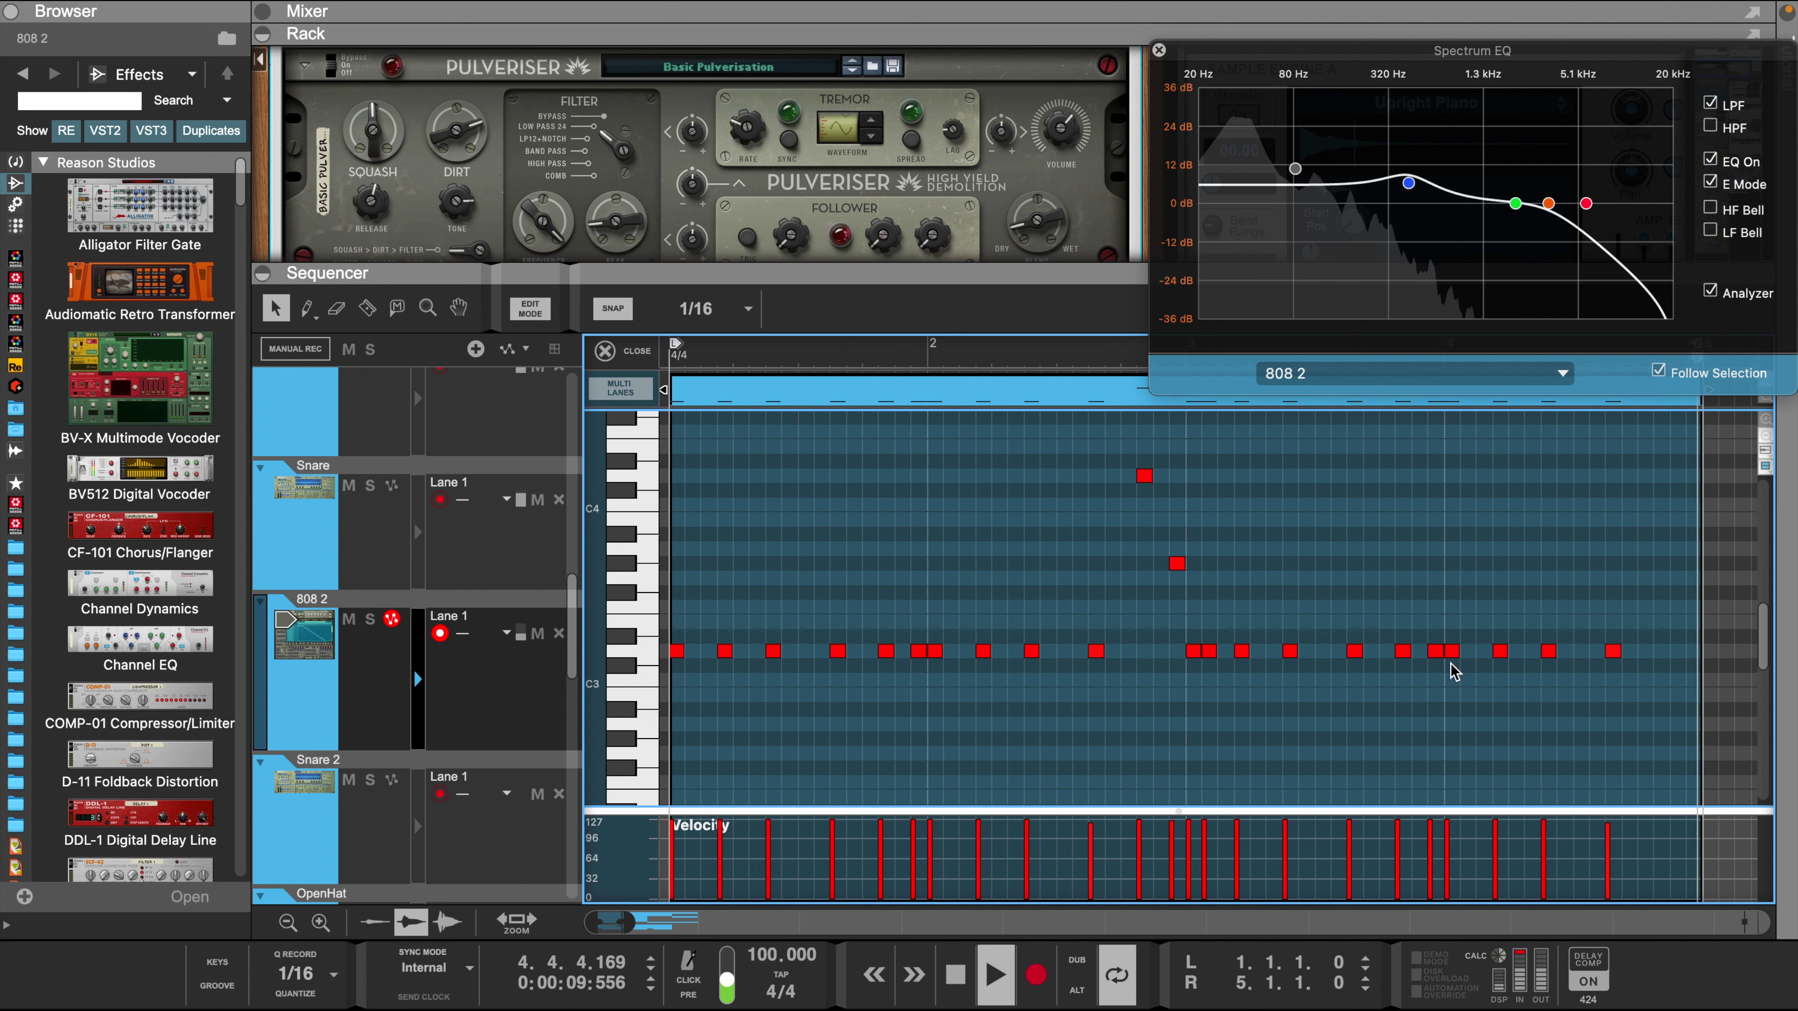
- Add an extra D3 808 hit at 4.1.2 and move the Spectrum EQ window clear of the end of the clip's ruler
key(space)
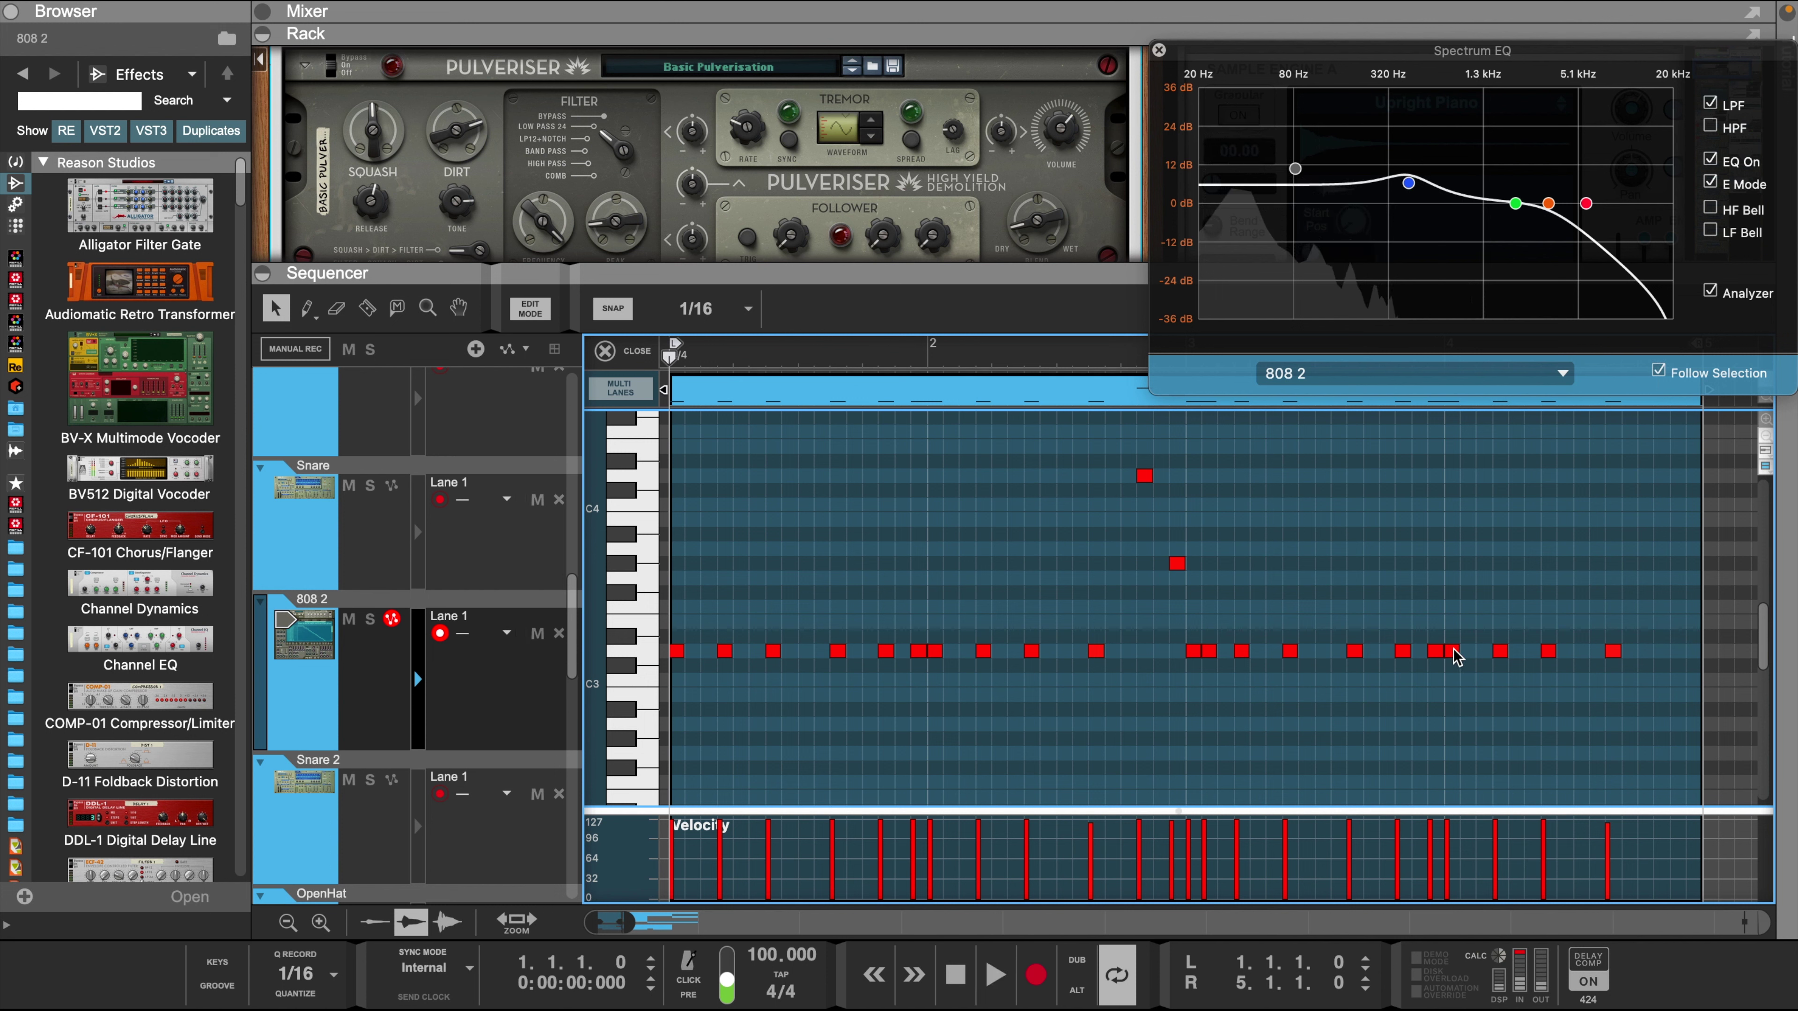
drag(1451, 651, 1469, 656)
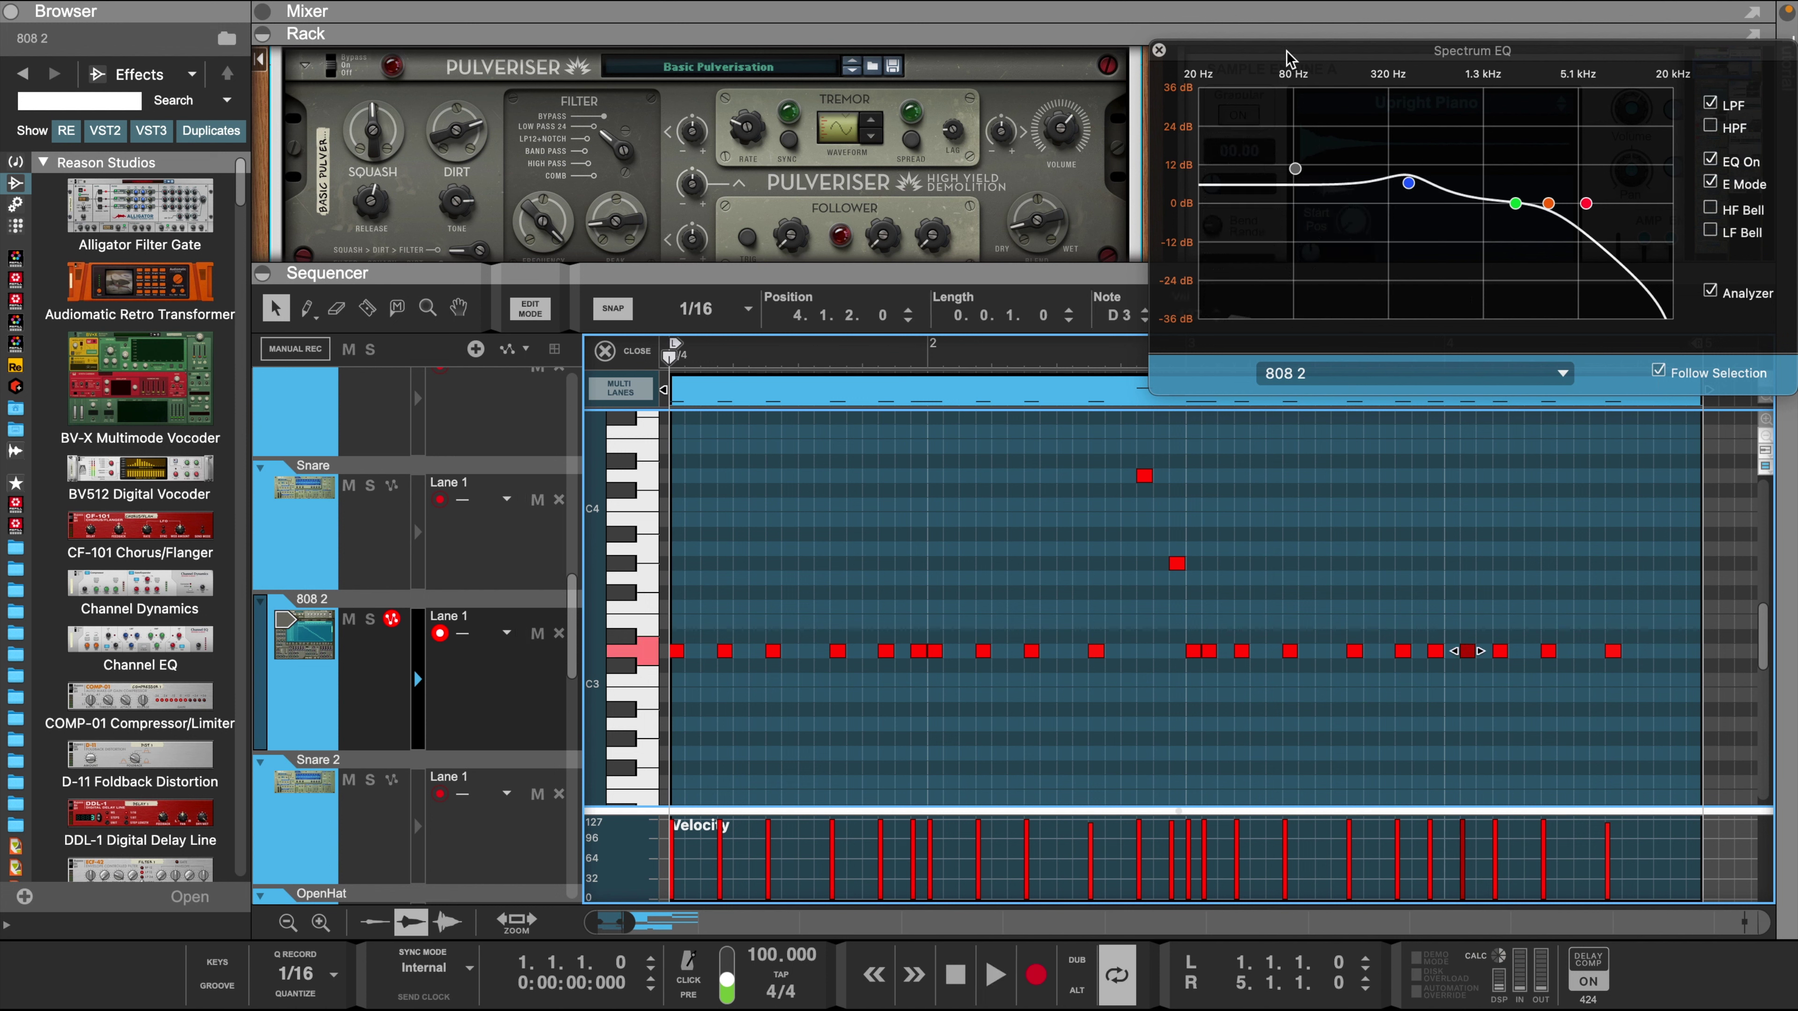
drag(1286, 57, 830, 40)
click(1393, 363)
key(space)
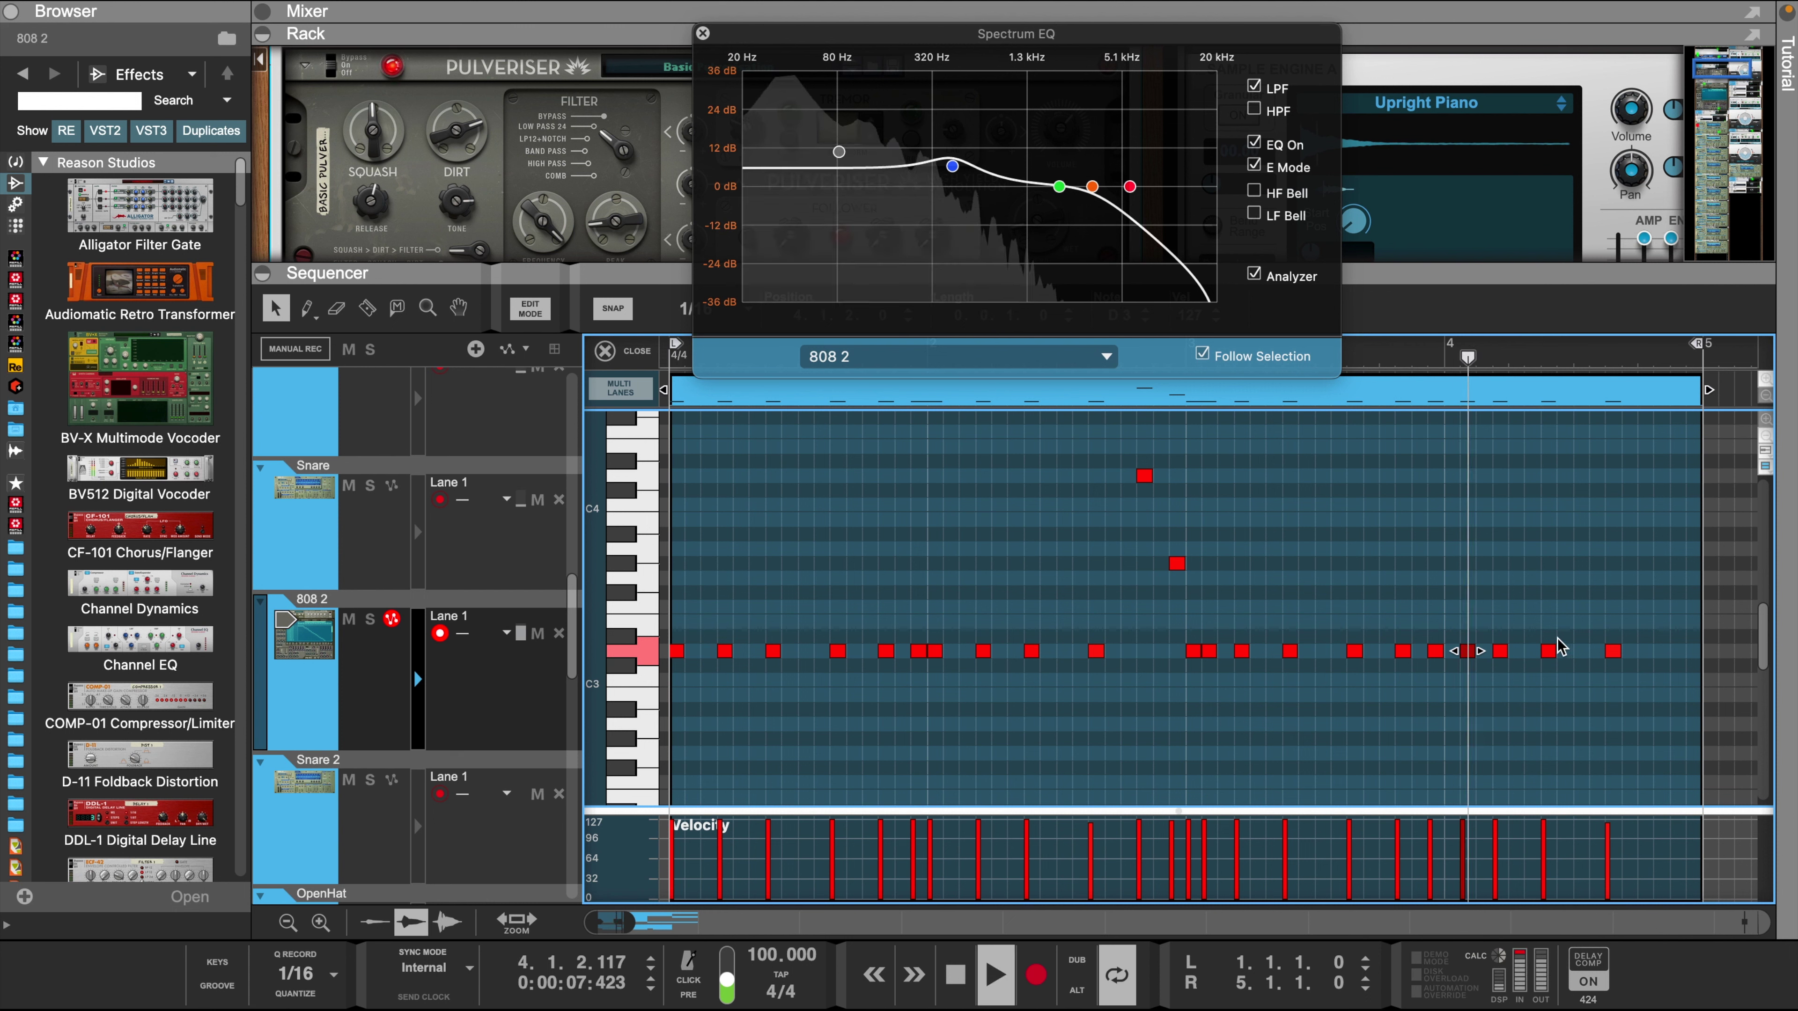
click(1393, 363)
click(1483, 716)
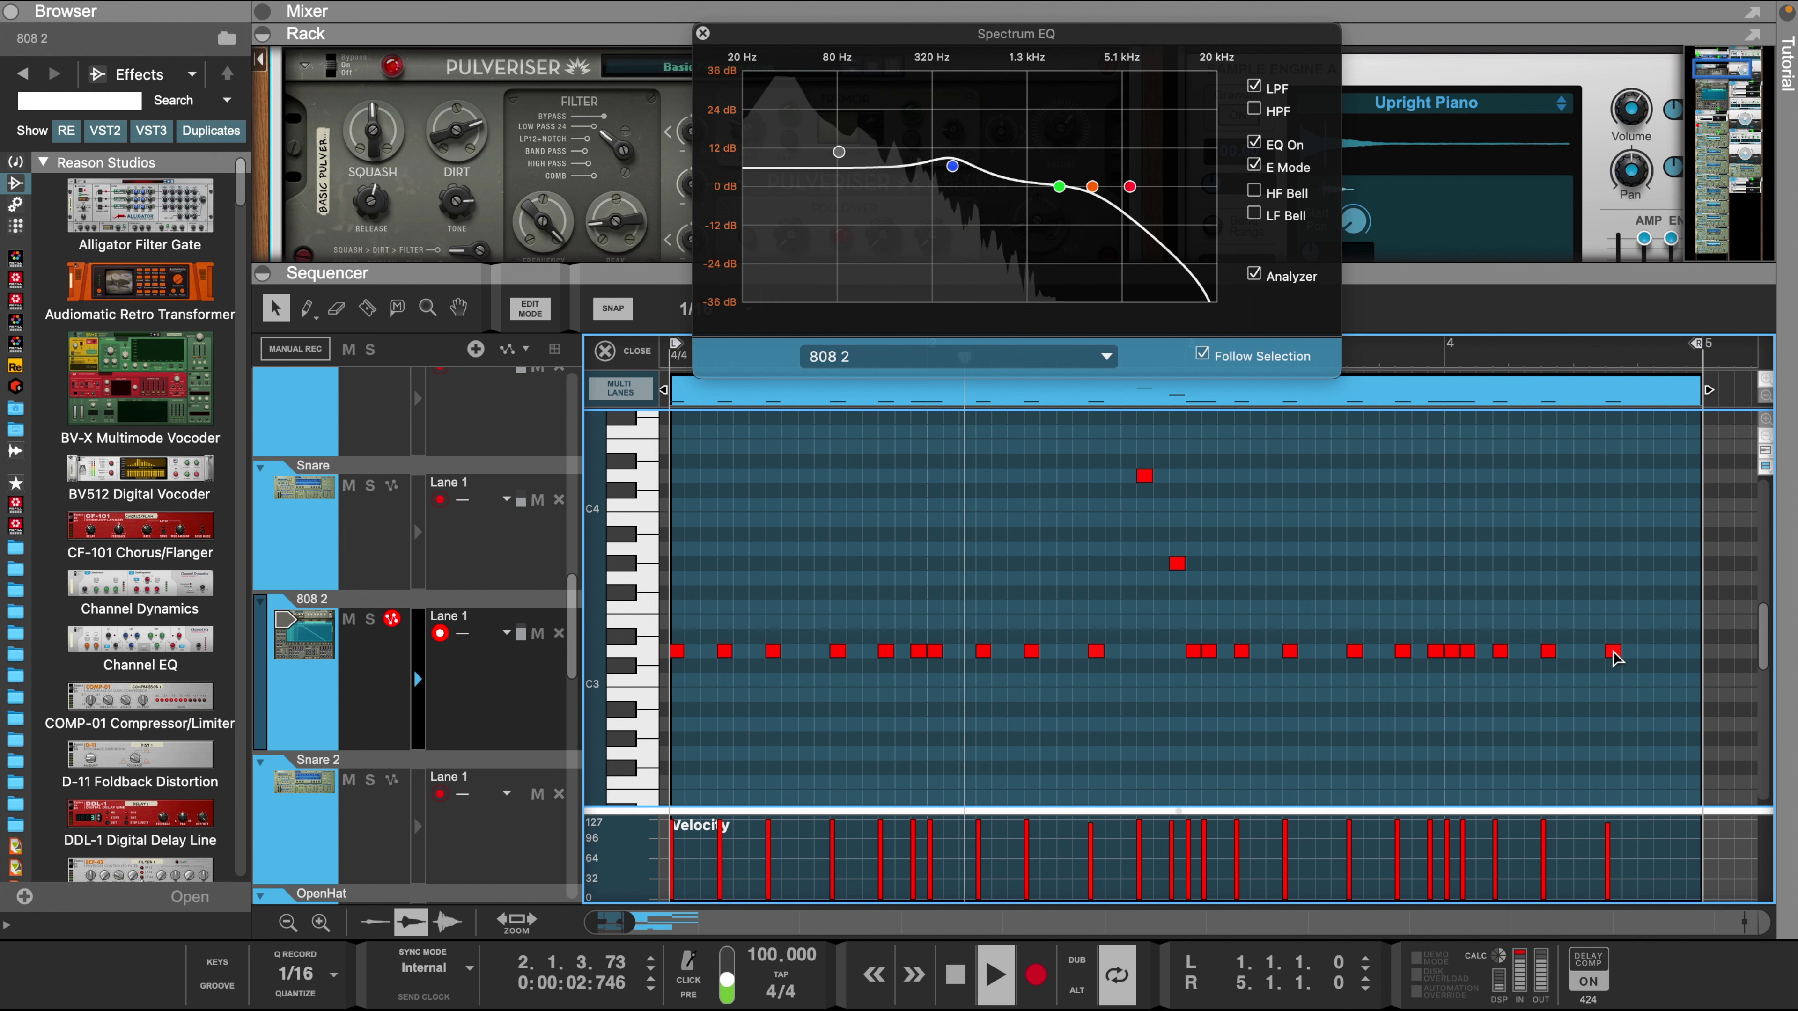
- Transpose the last D3 hit at 4.3.3 up to D4 and add an A#3 hit at 4.4.1
drag(1615, 652, 1613, 473)
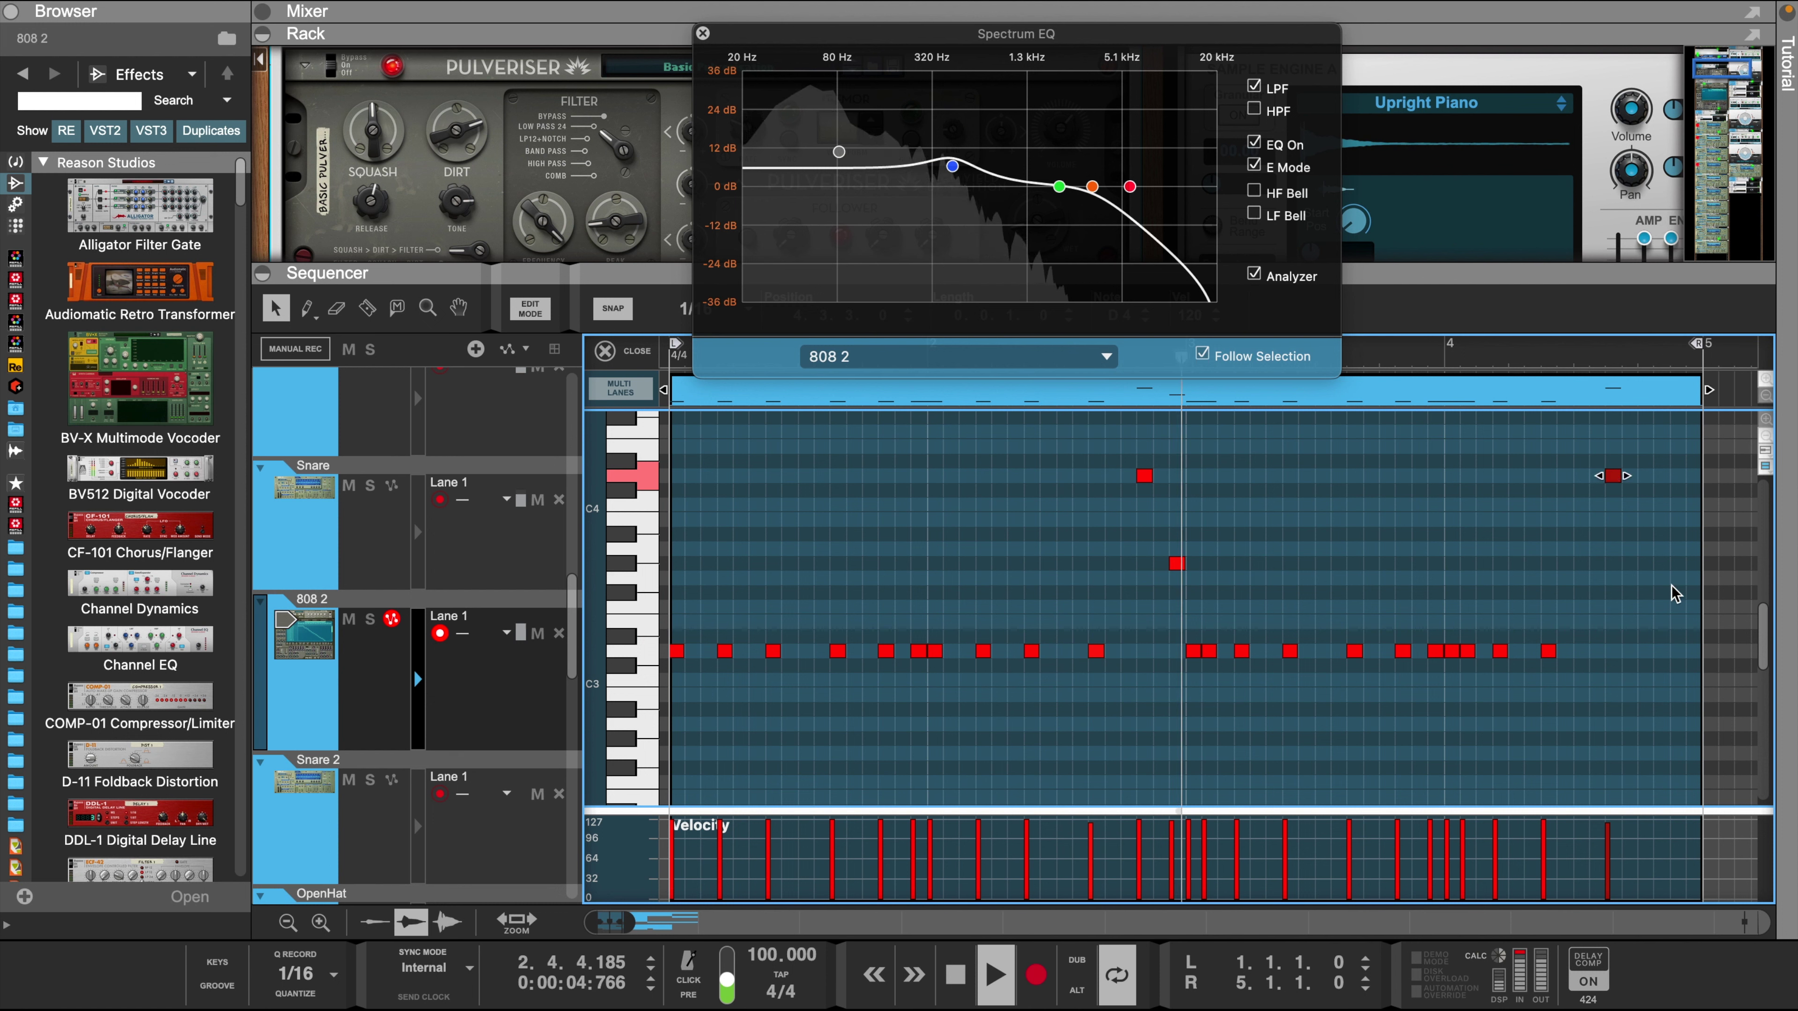
key(w)
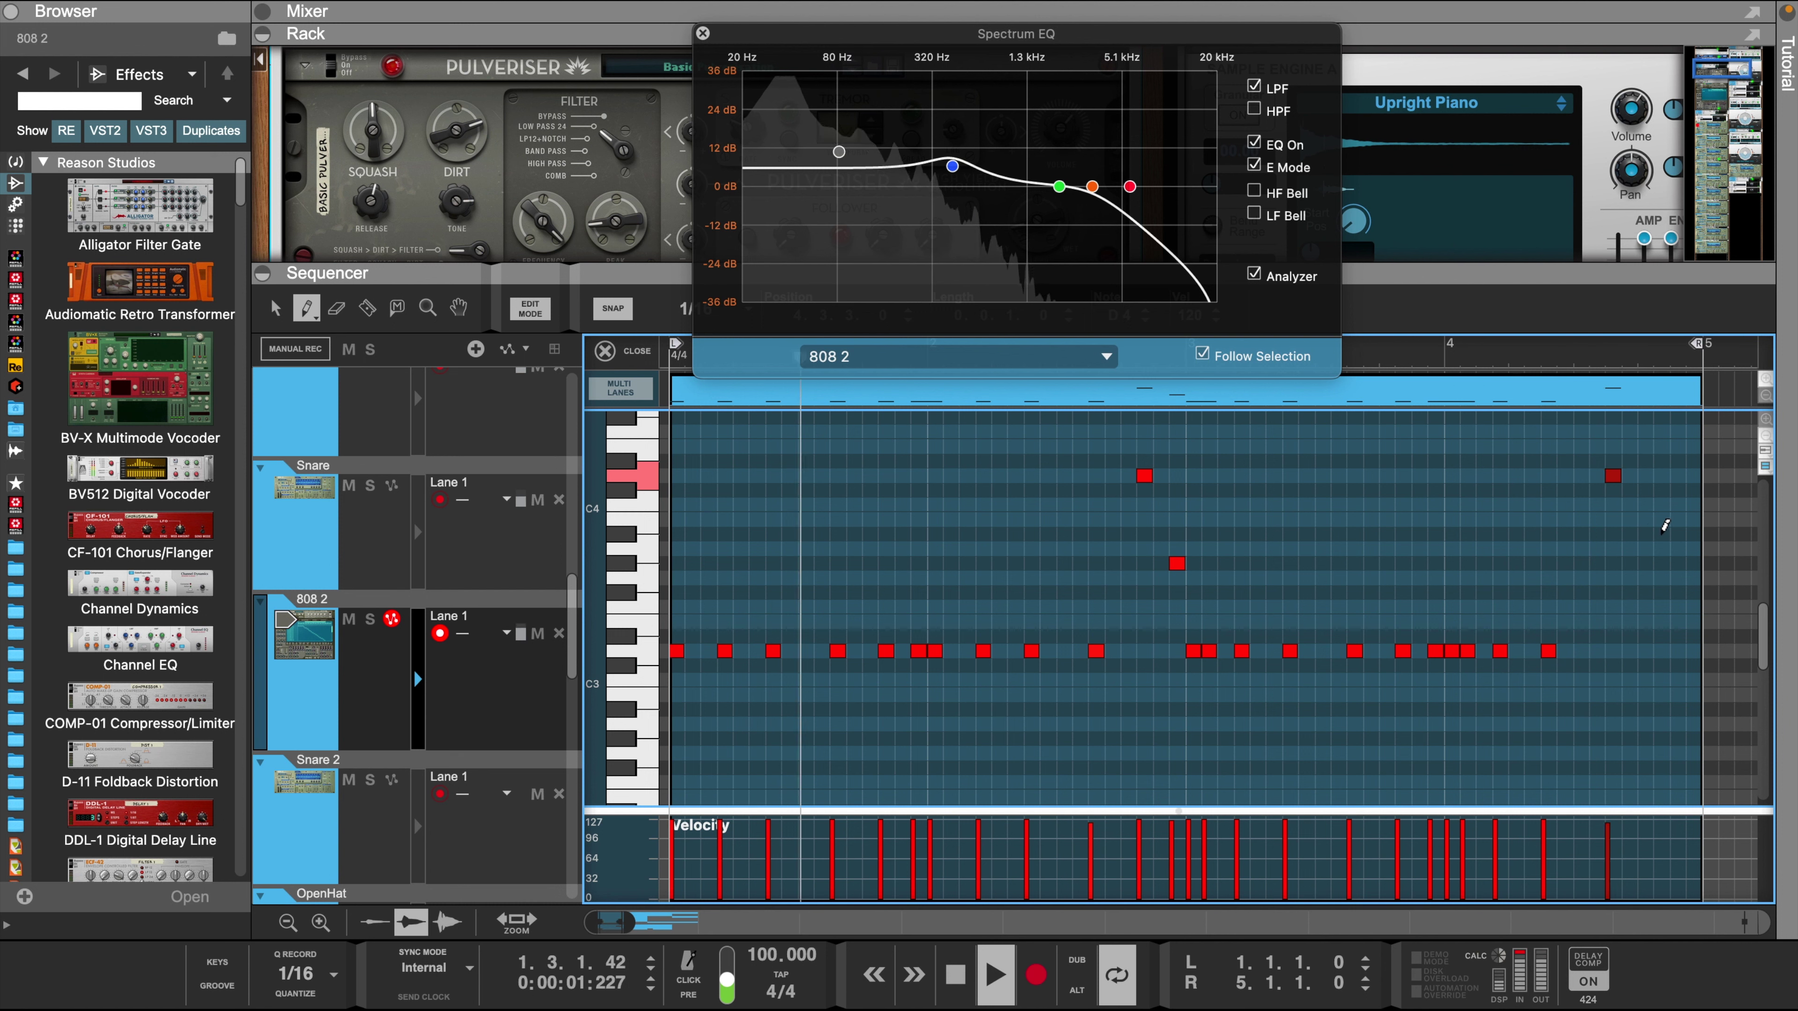
click(1661, 532)
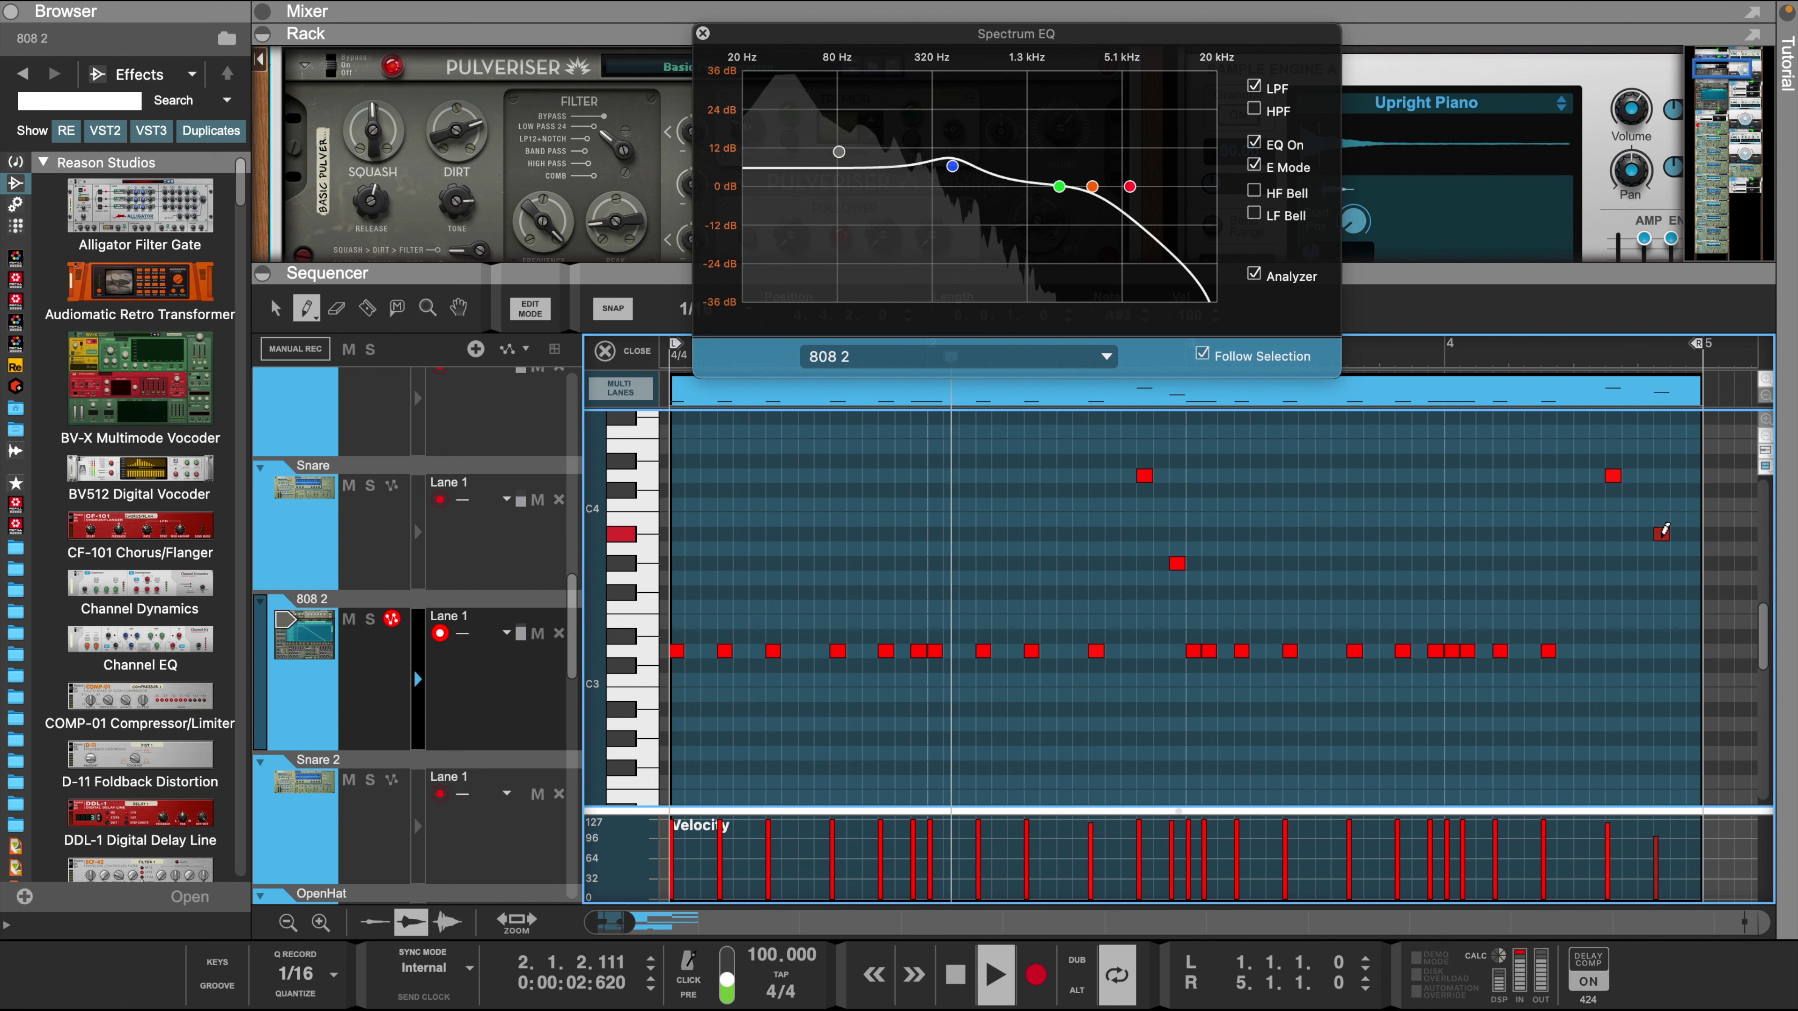
key(Tab)
key(q)
click(1661, 535)
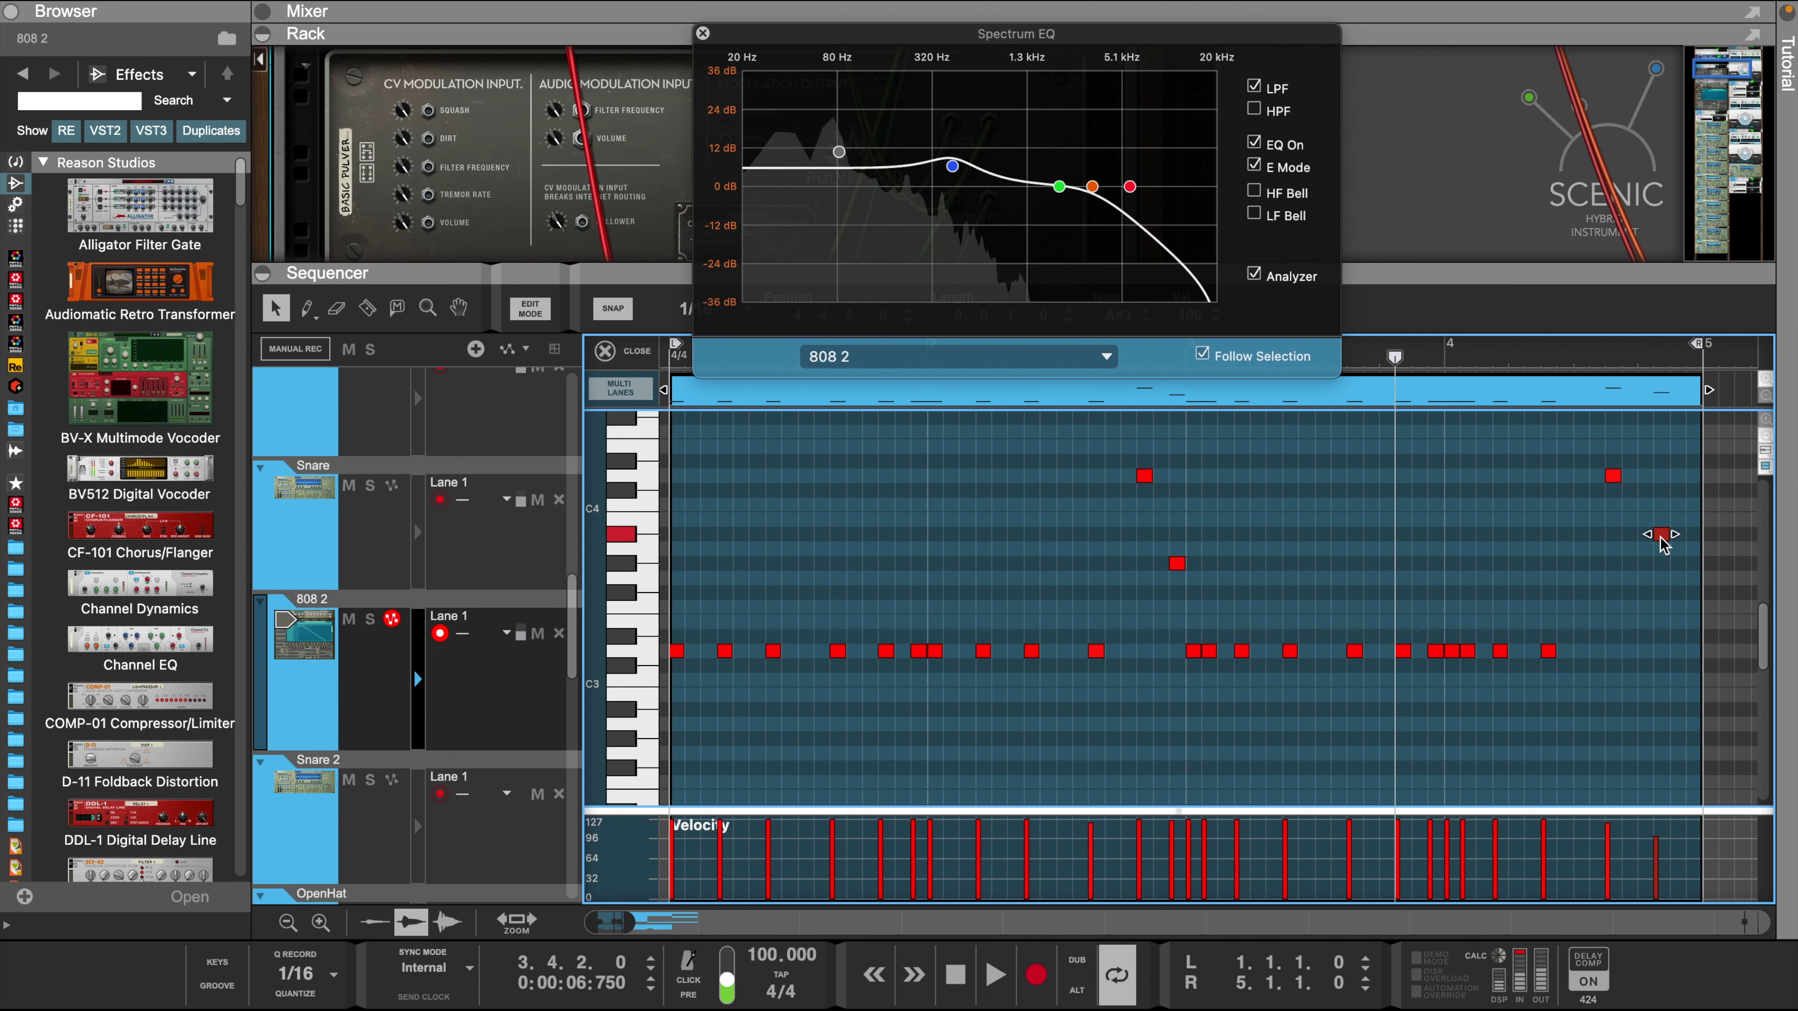
key(Tab)
drag(1658, 540, 1642, 539)
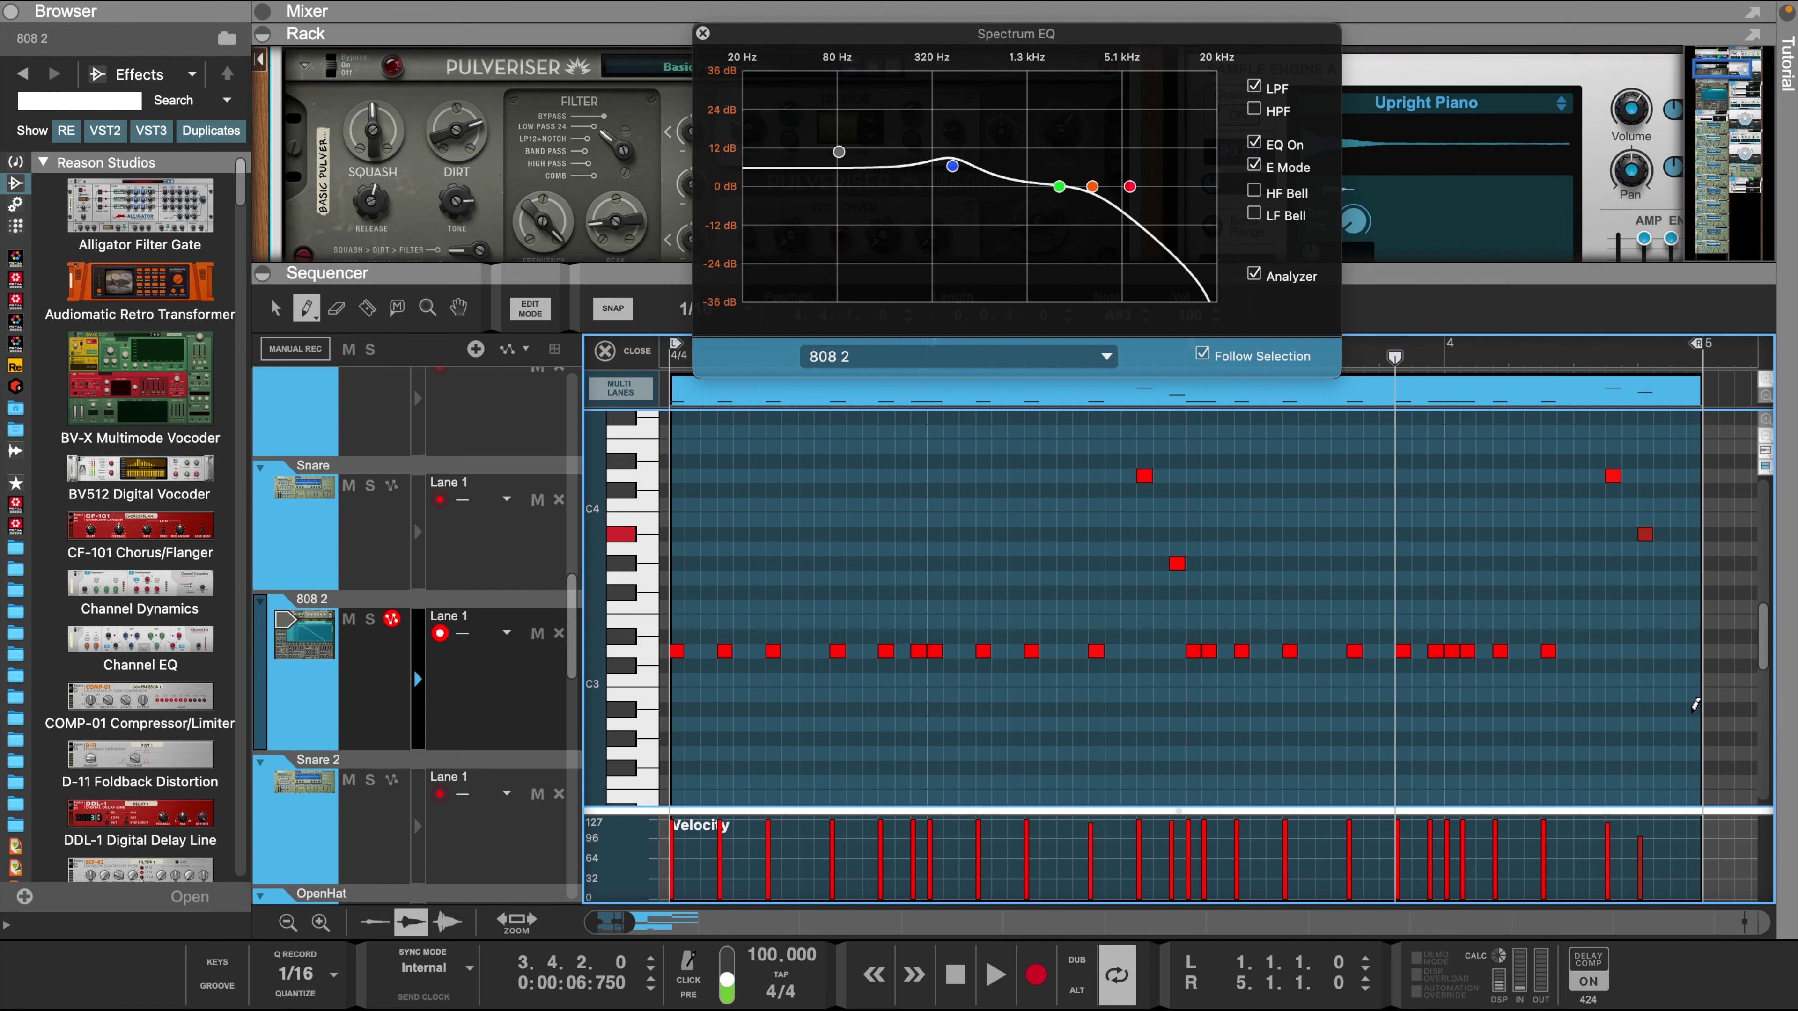
- Add an A#2 808 hit at 4.4.4, move the A#3 hit to 4.4.2, and close the Spectrum EQ window
click(1694, 708)
key(space)
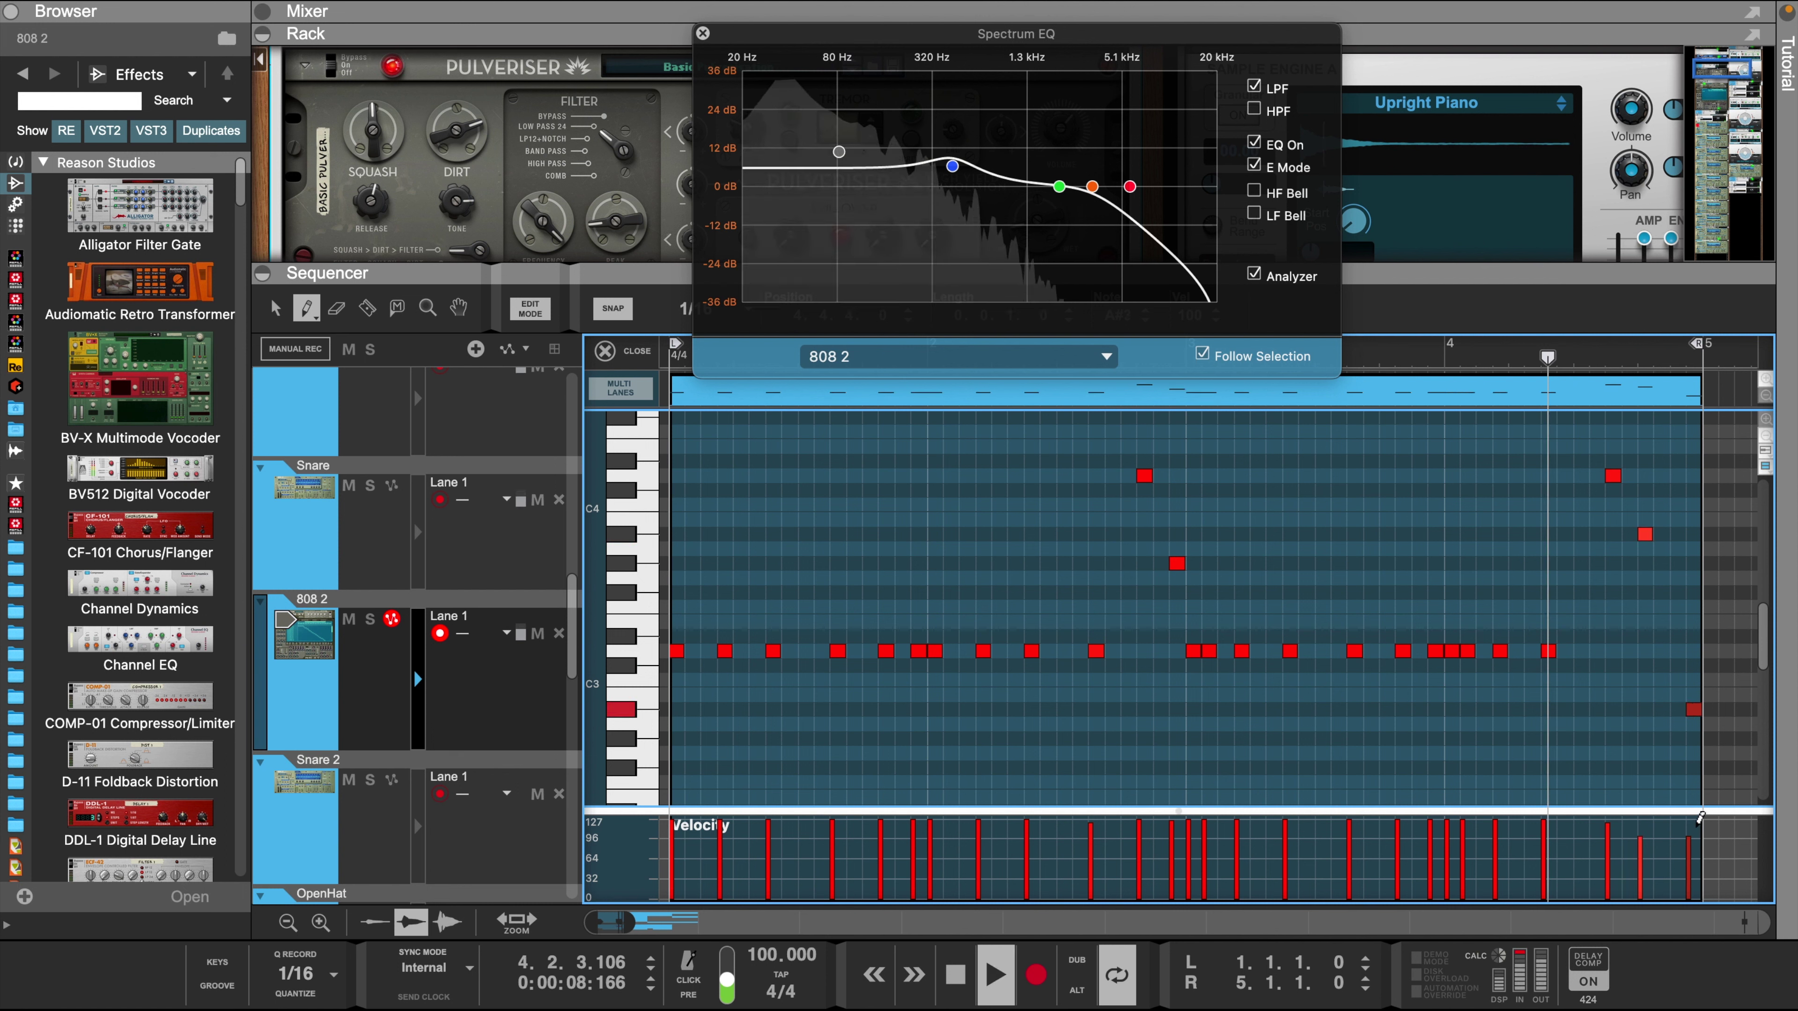
key(q)
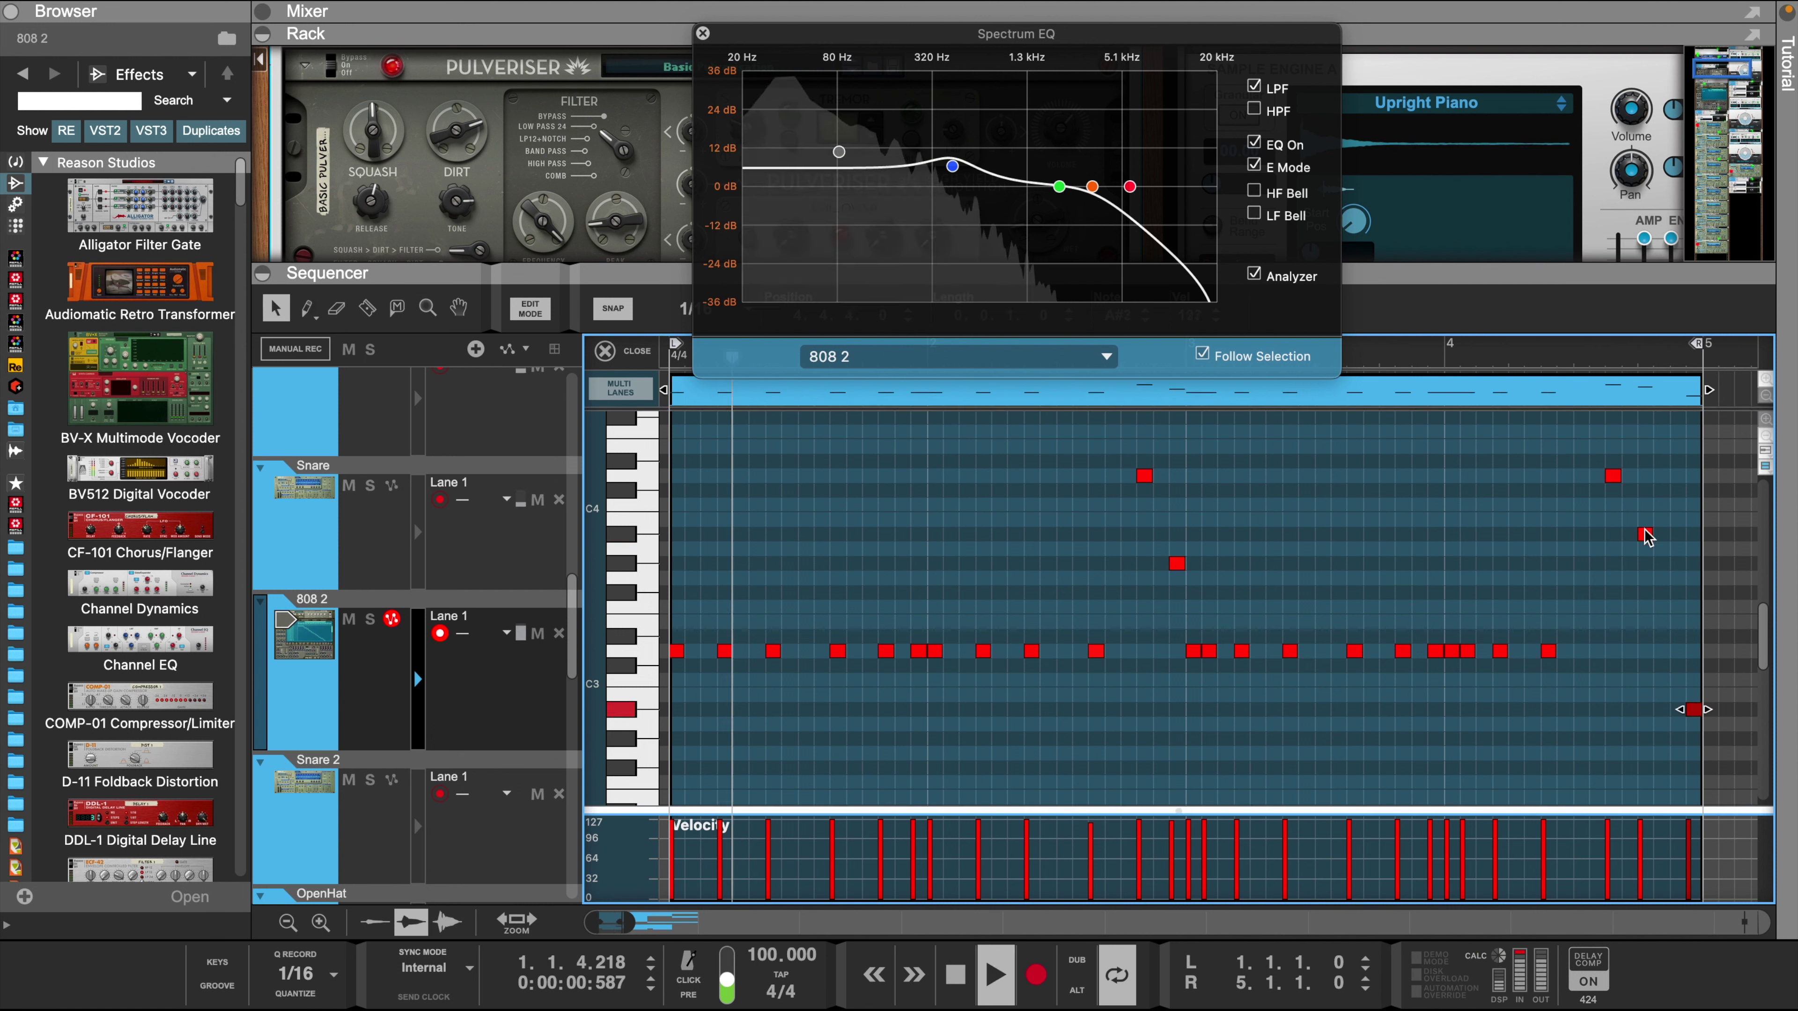
drag(1647, 539, 1659, 540)
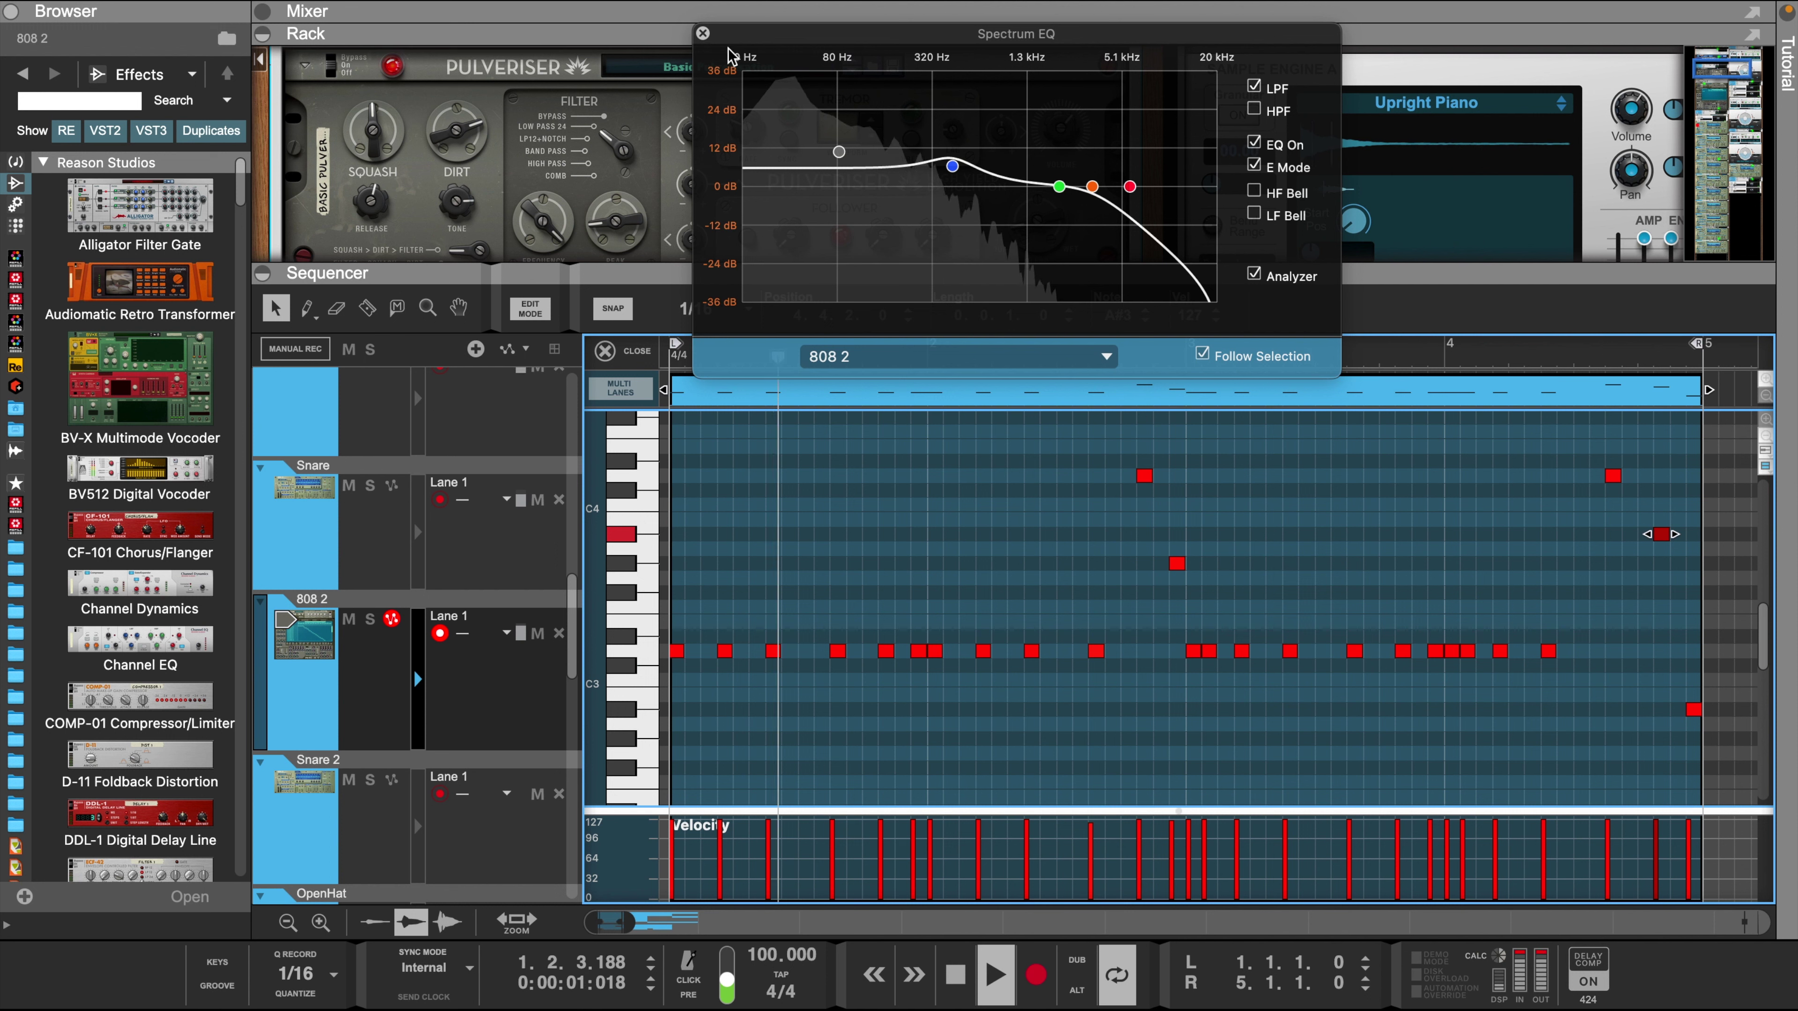
click(704, 34)
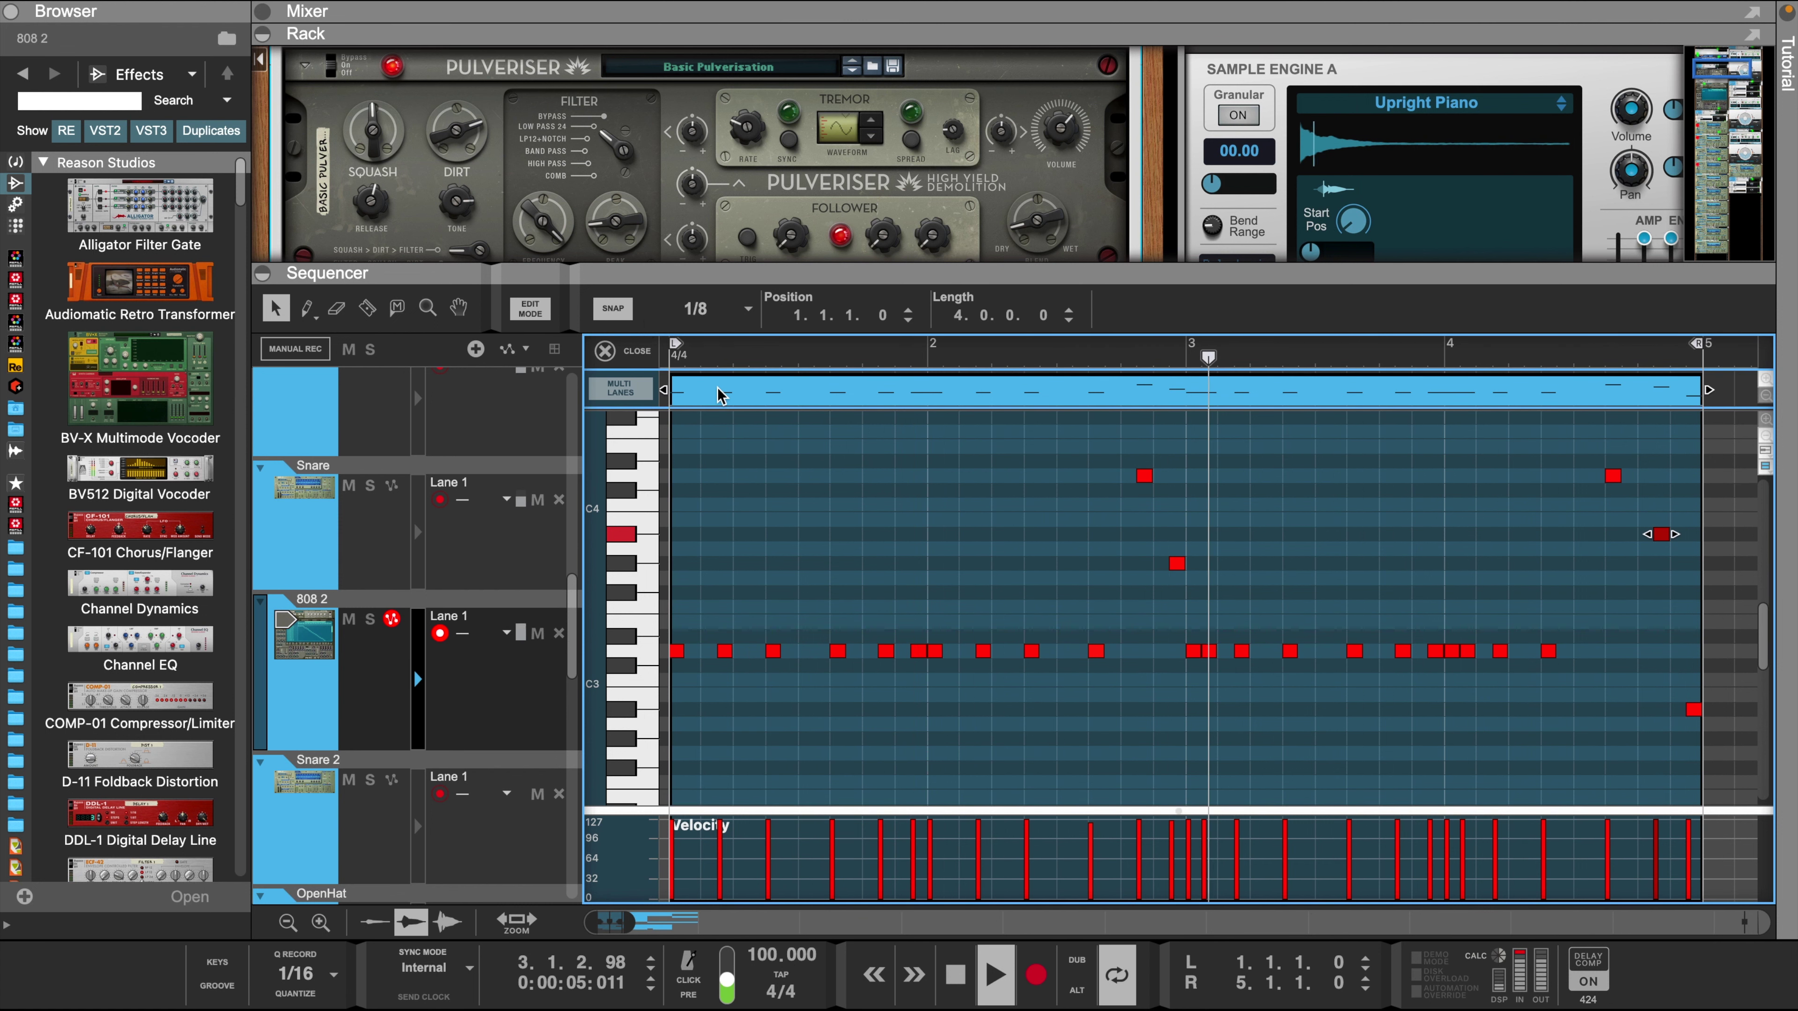
- Duplicate the finished four-bar 808 clip to bar 5 and extend the loop end to bar 13
key(super+d)
click(607, 351)
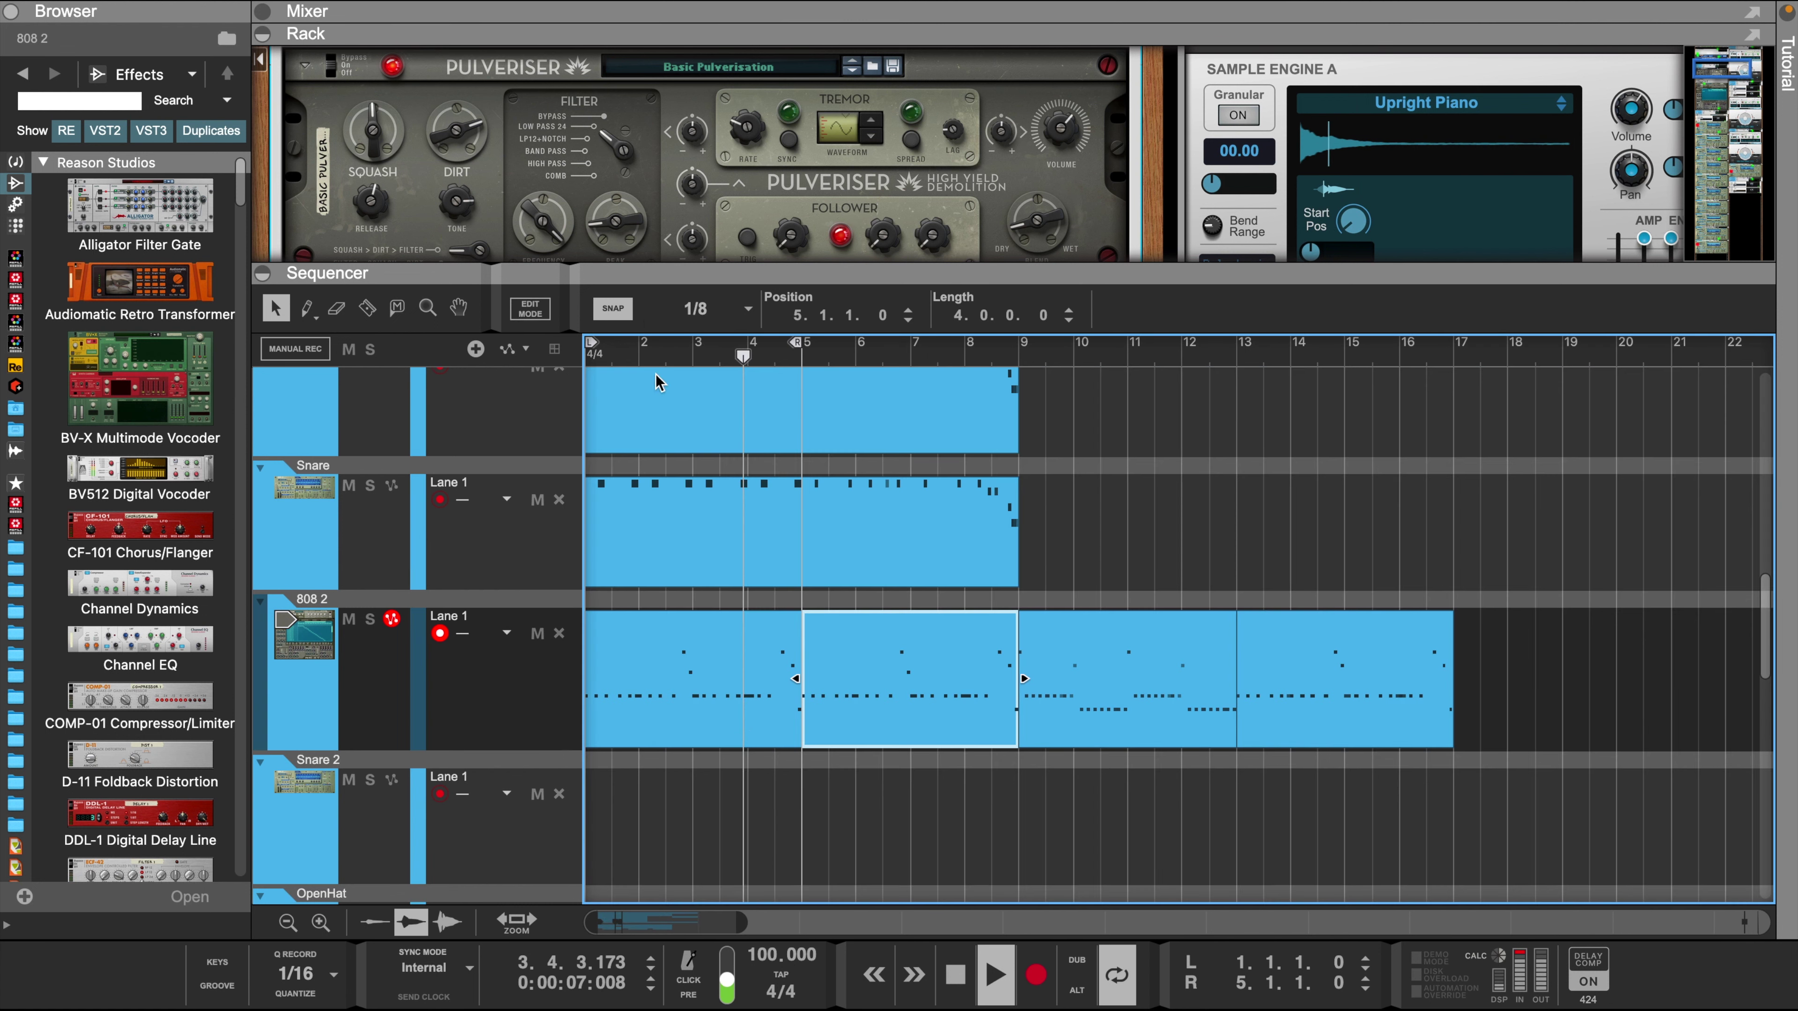
drag(801, 343, 1060, 369)
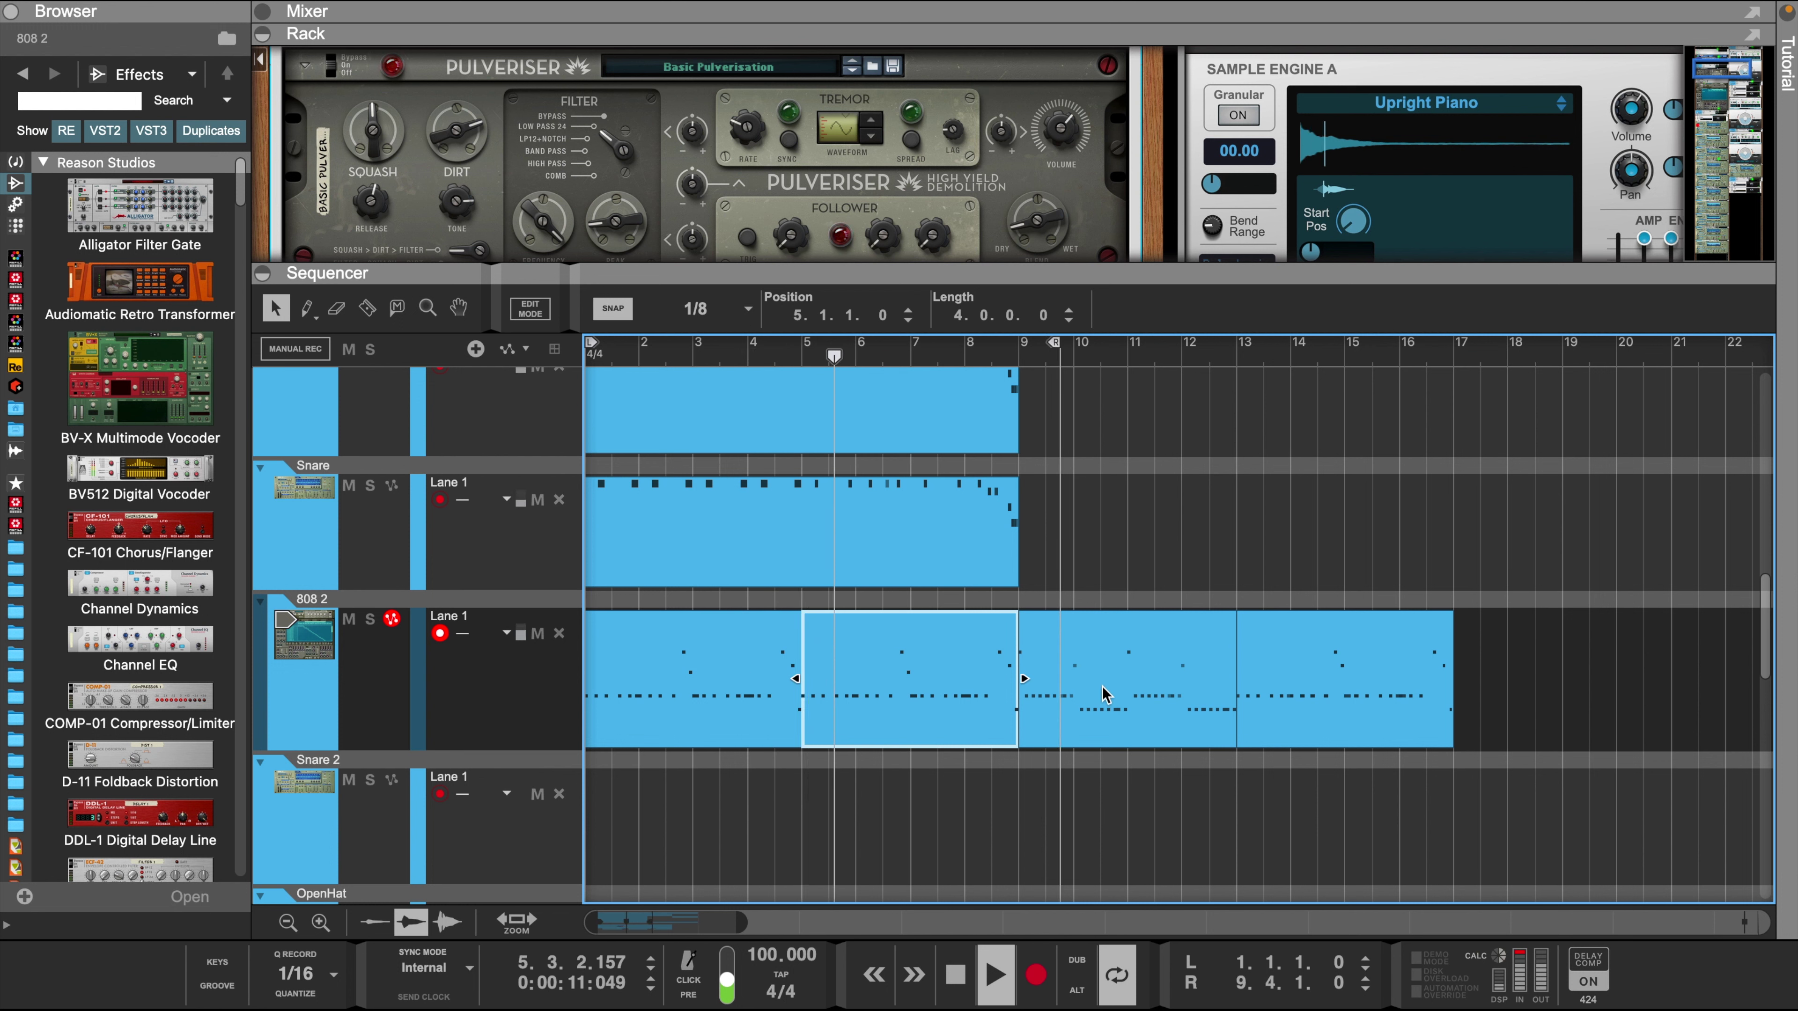
mouse_move(1124, 678)
mouse_down()
mouse_move(1349, 683)
mouse_move(1112, 700)
mouse_up()
drag(1054, 346, 1231, 395)
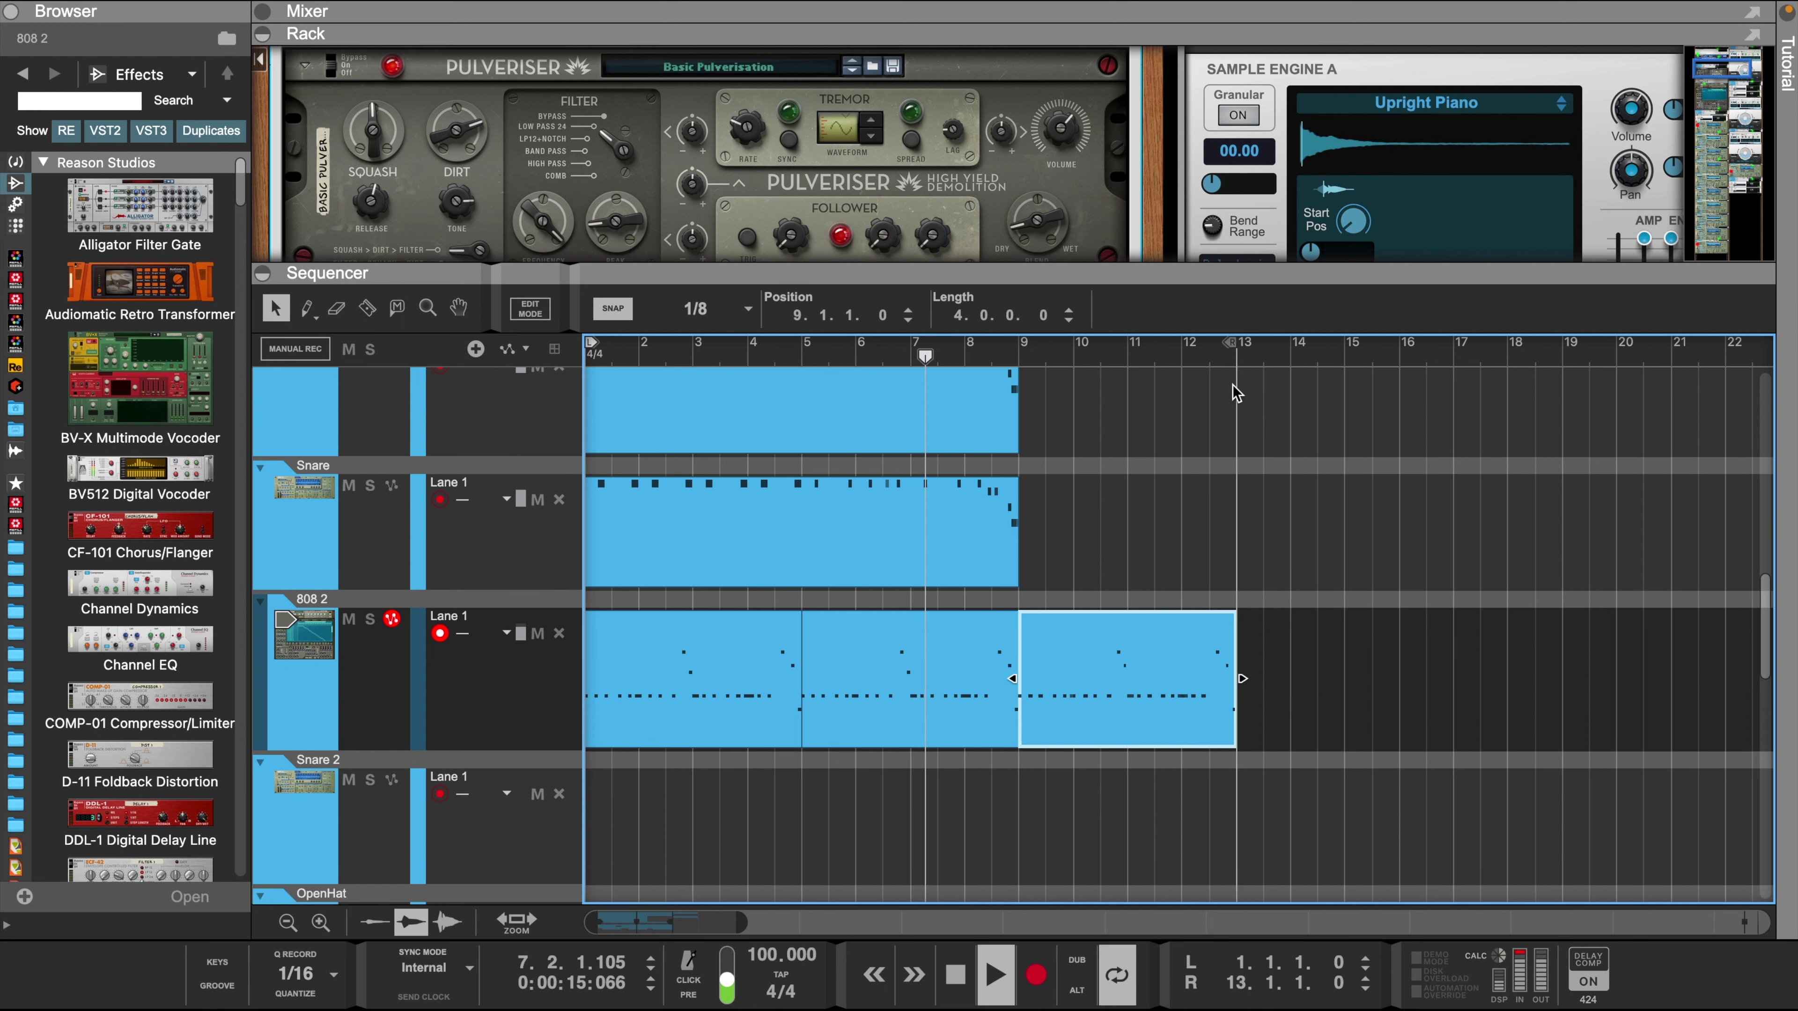
- Examine the notes of the 808 clip at bar 9, return the loop start to bar 1, and close the clip editor
double_click(1154, 691)
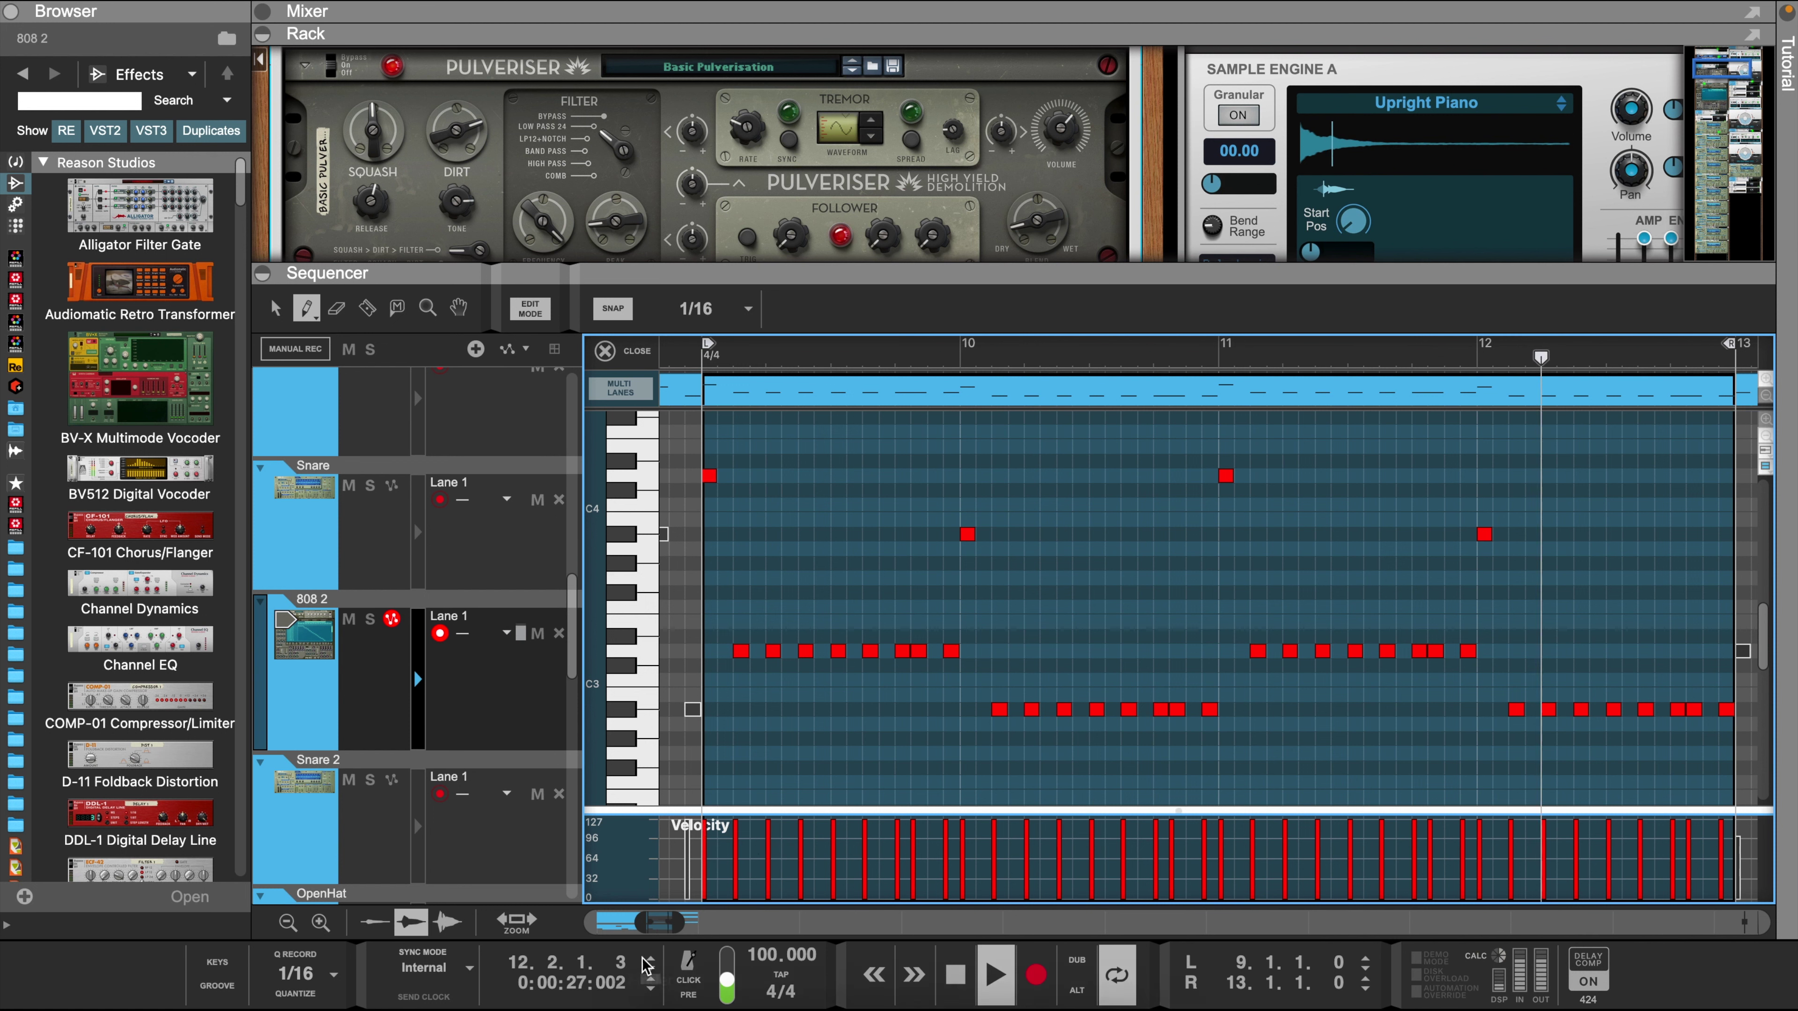
drag(643, 923, 490, 903)
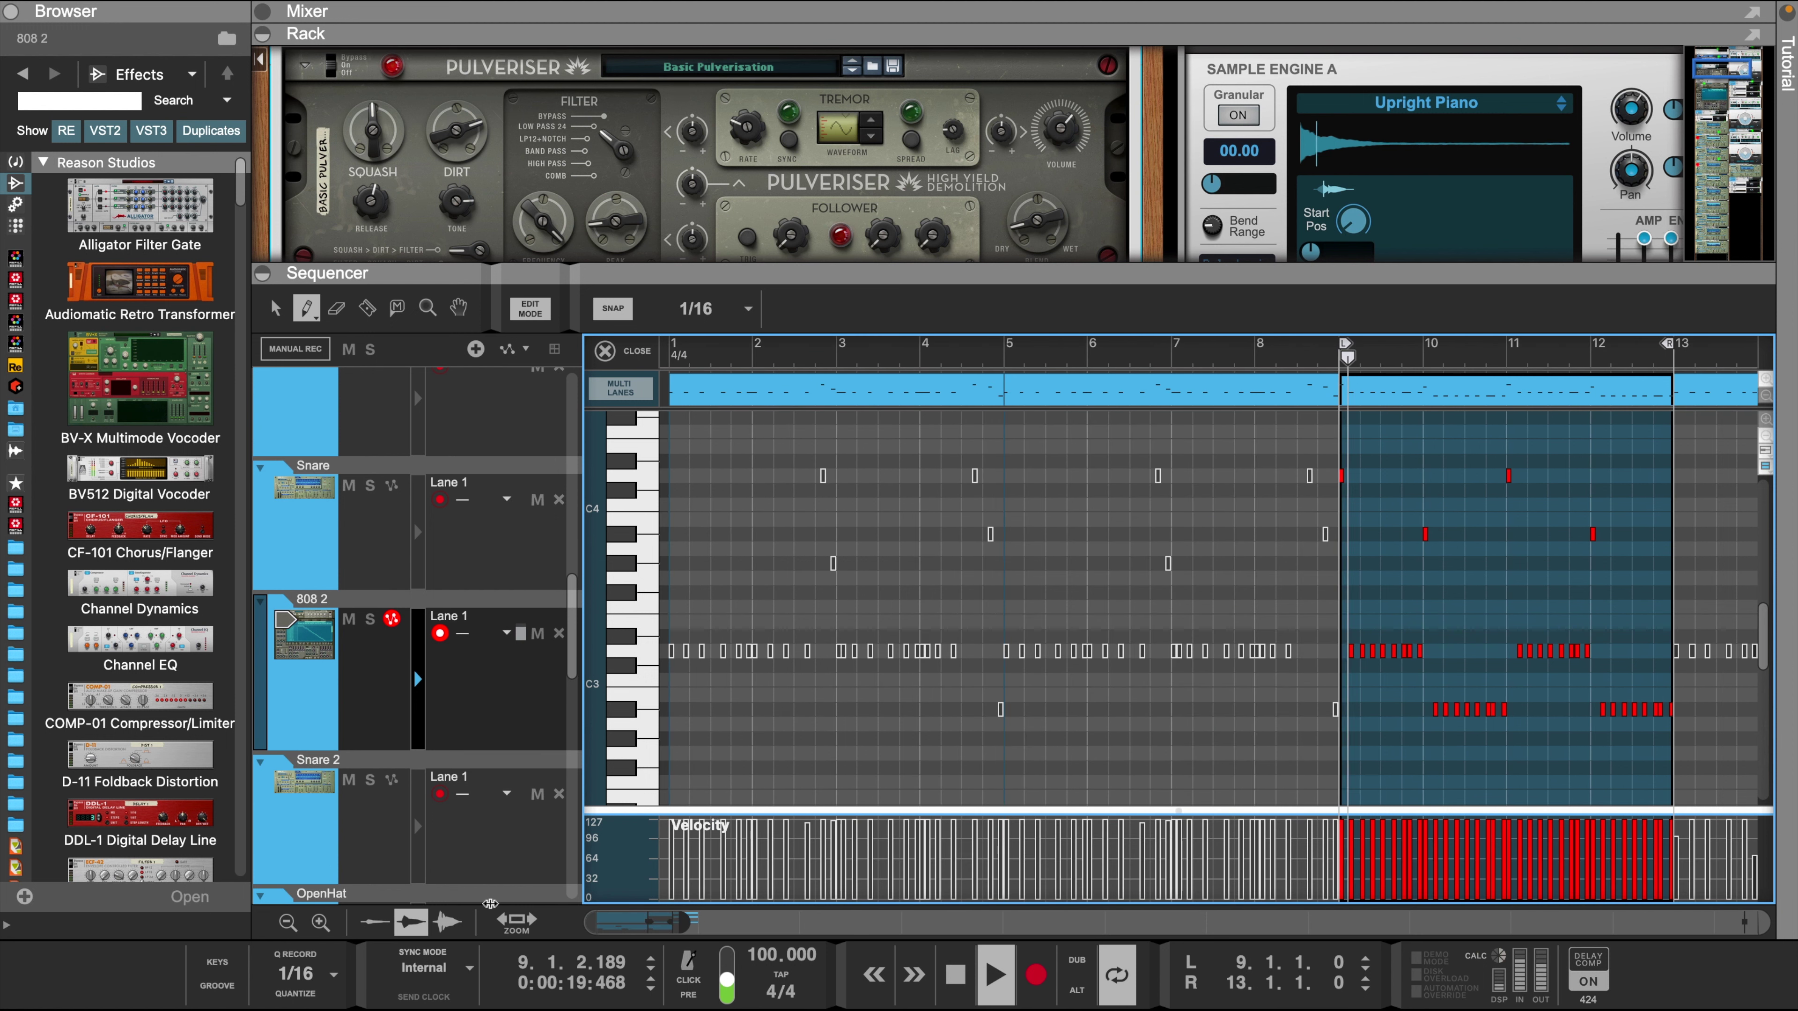
drag(1345, 345, 633, 353)
click(636, 354)
- Reduce the track heights to show the whole arrangement and extend the loop end to bar 17
scroll(1189, 417, up, 10)
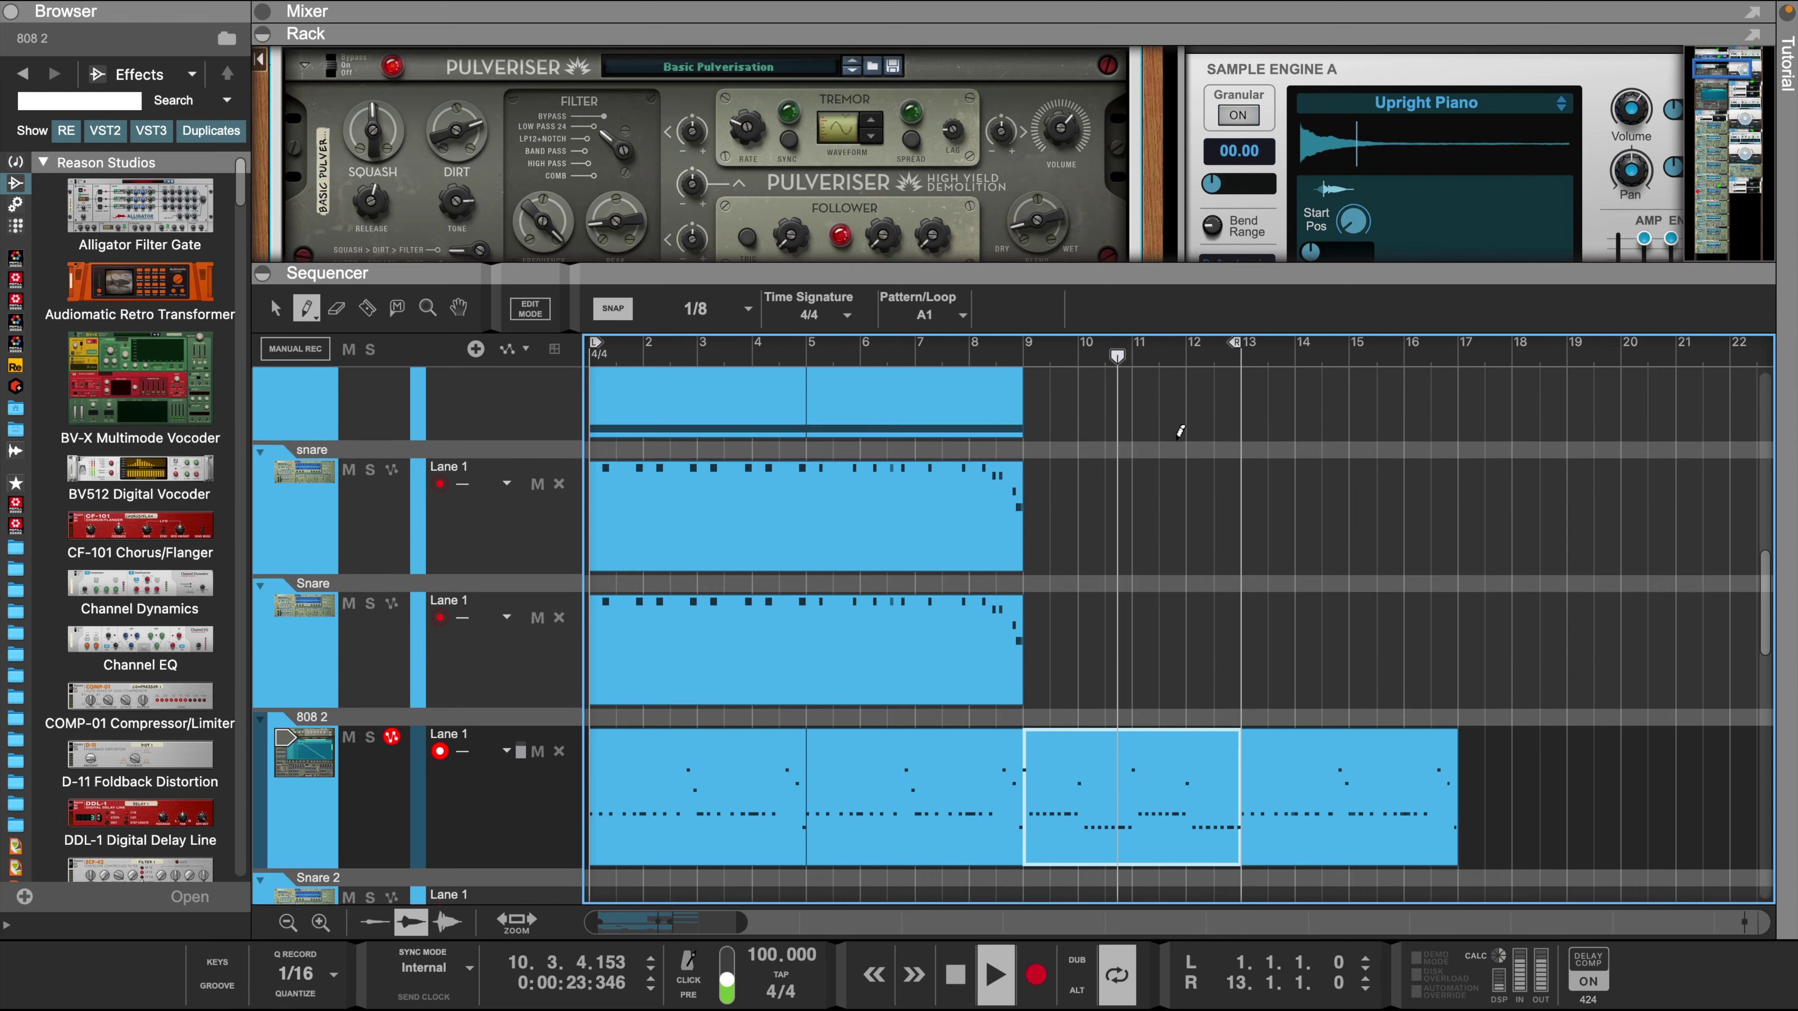
click(287, 921)
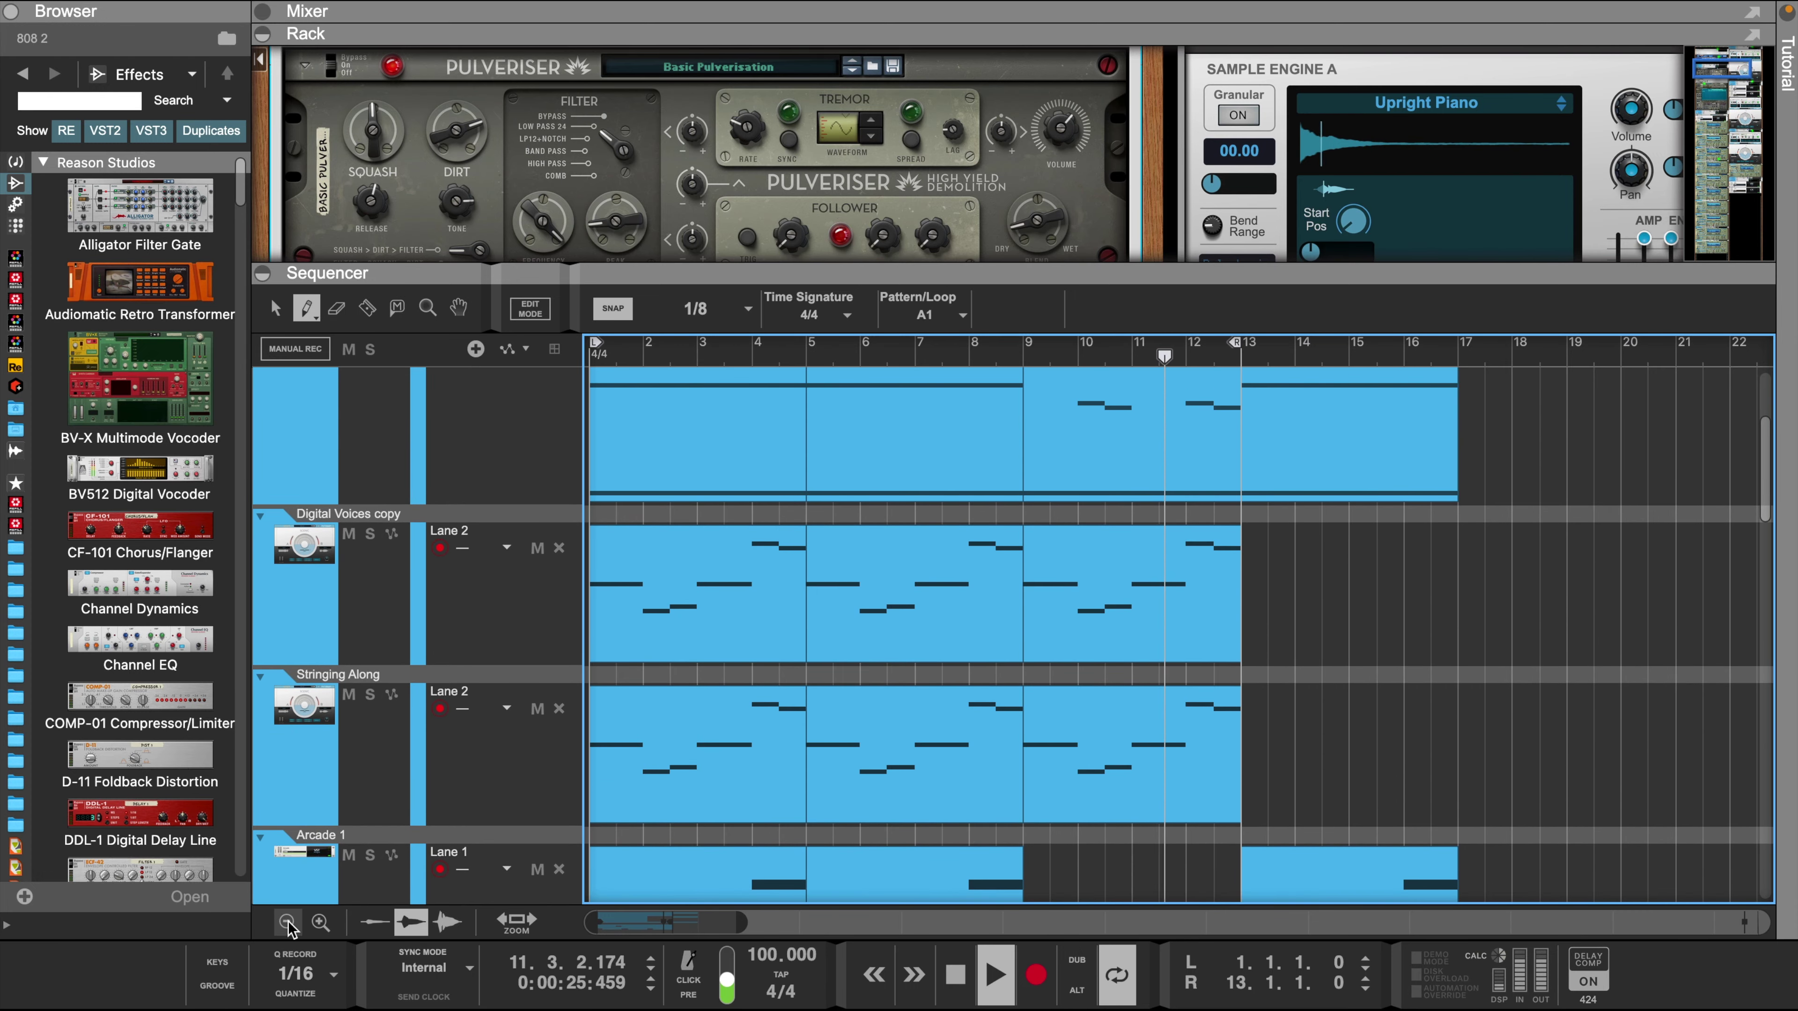
click(287, 922)
click(287, 921)
click(288, 922)
click(287, 922)
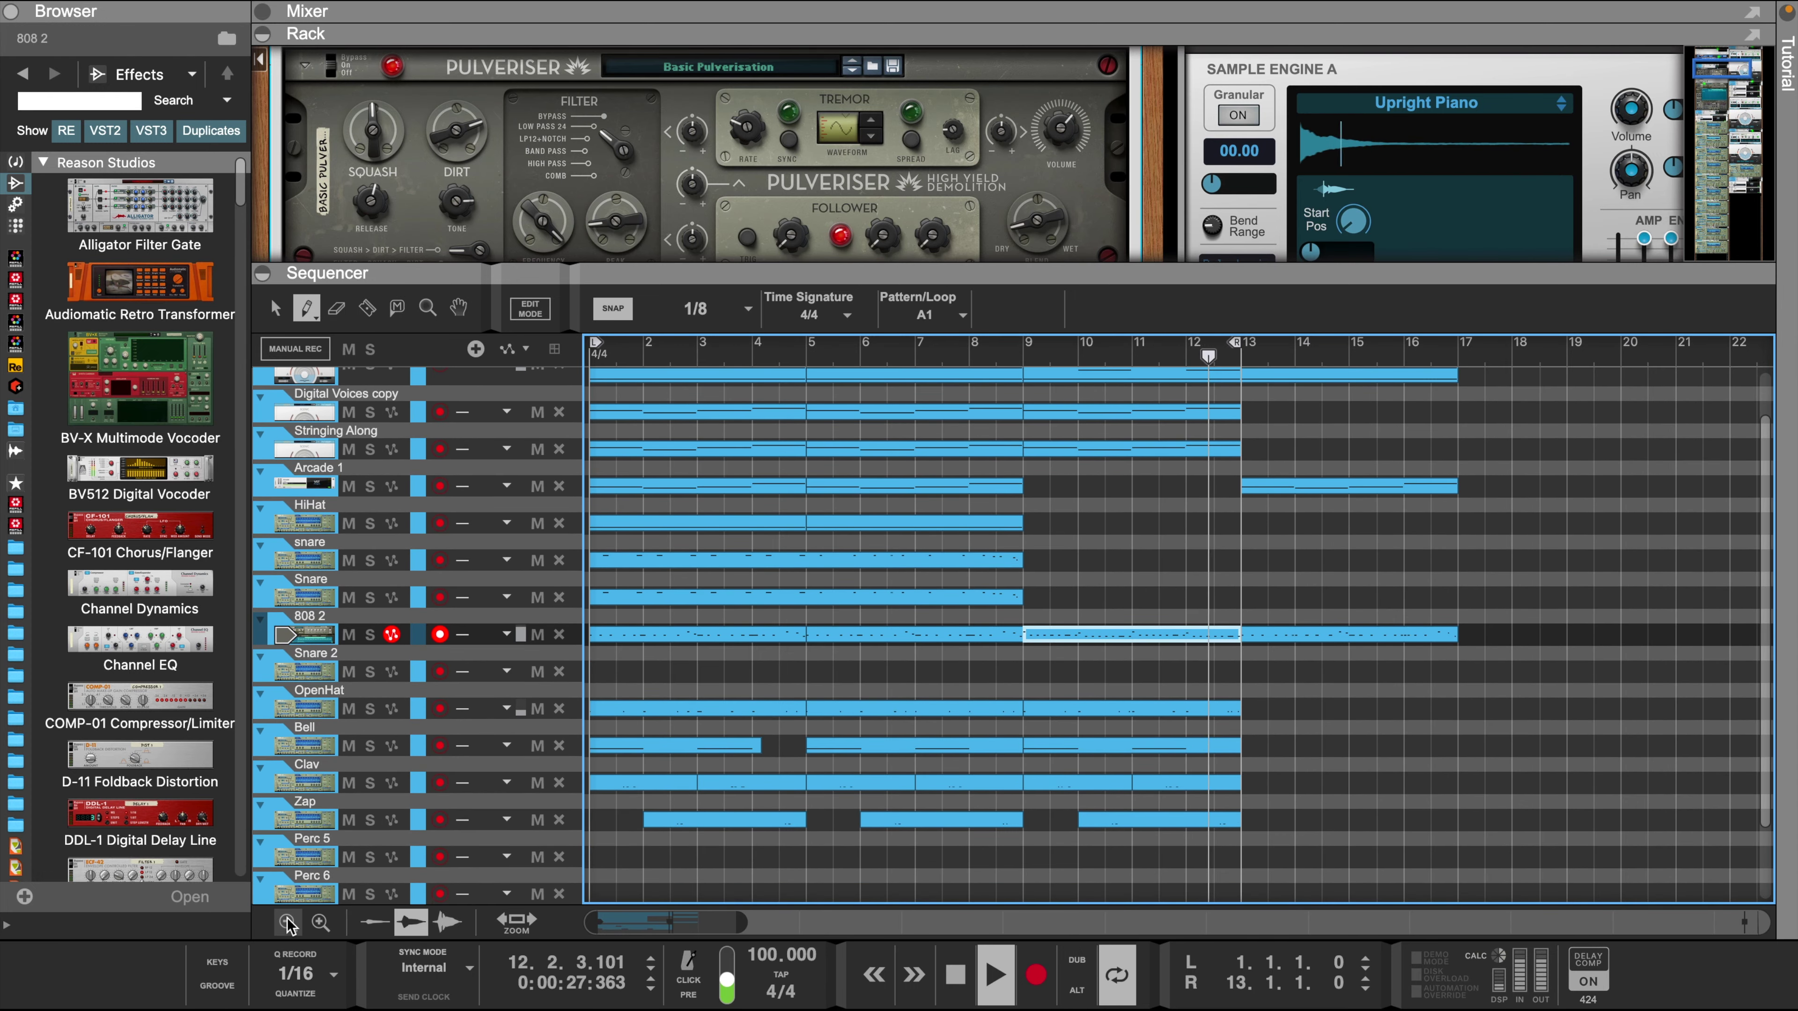
drag(1237, 347, 1451, 345)
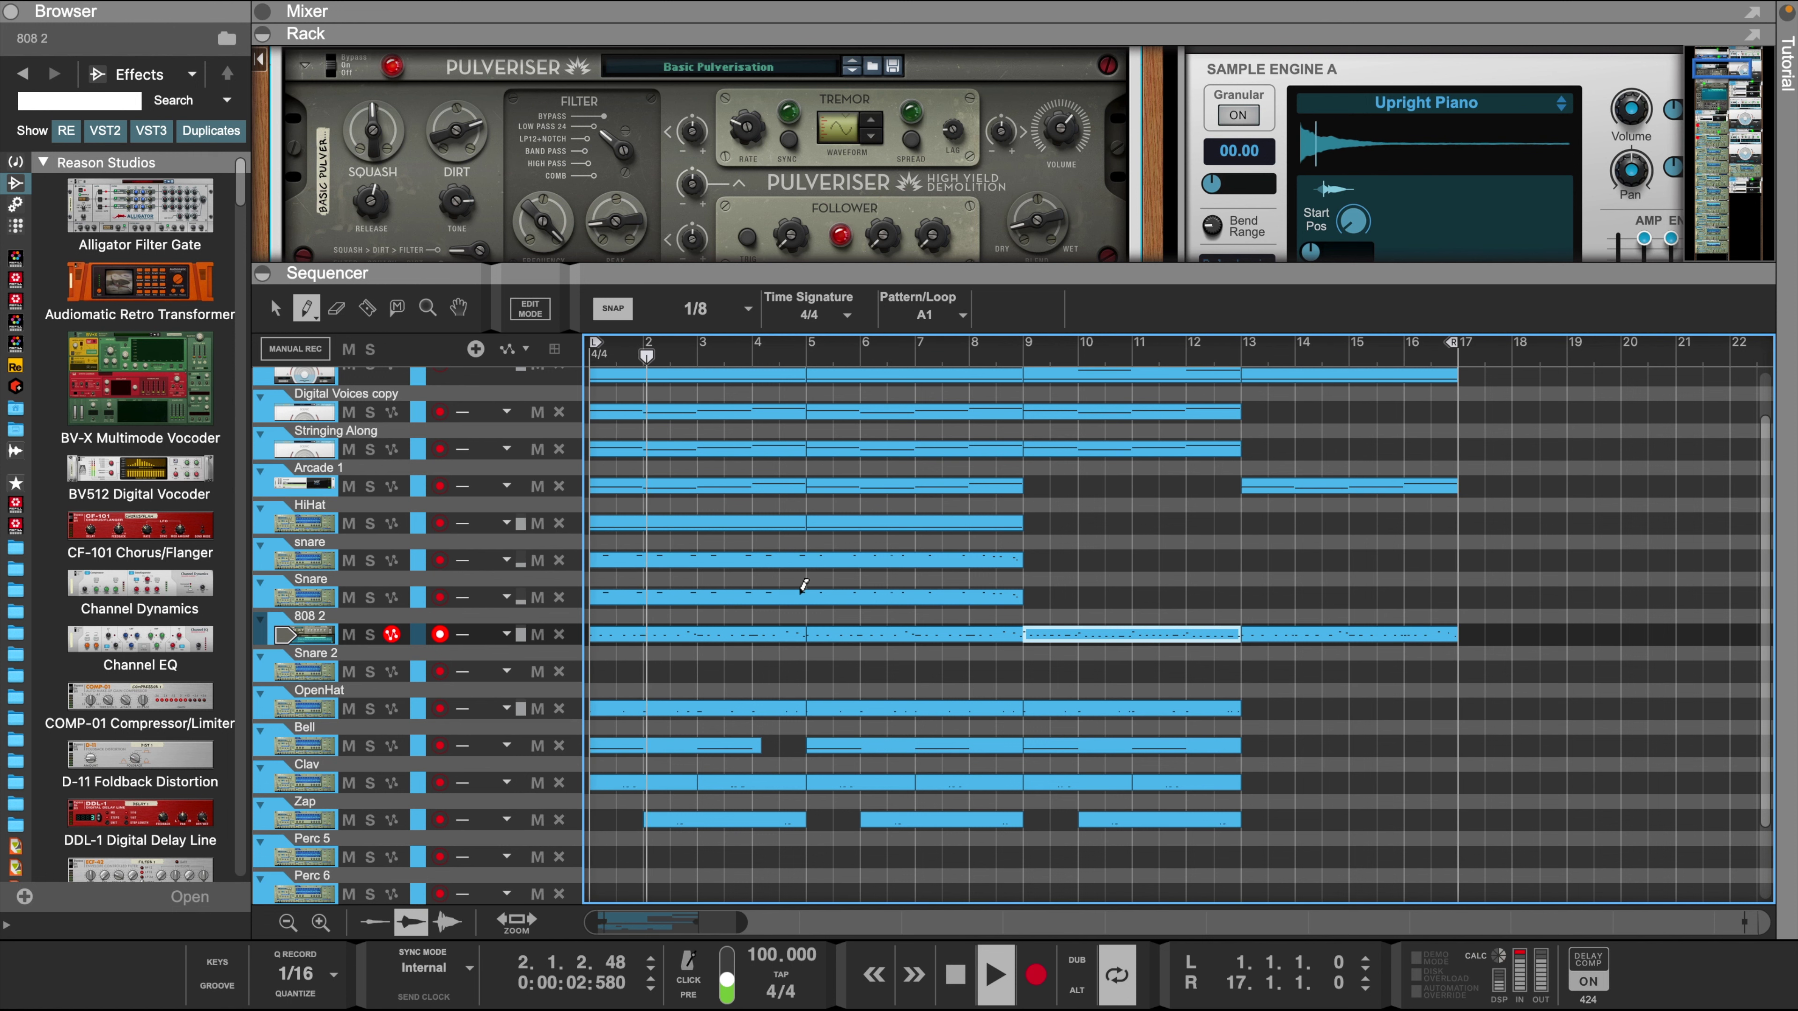
scroll(818, 603, up, 2)
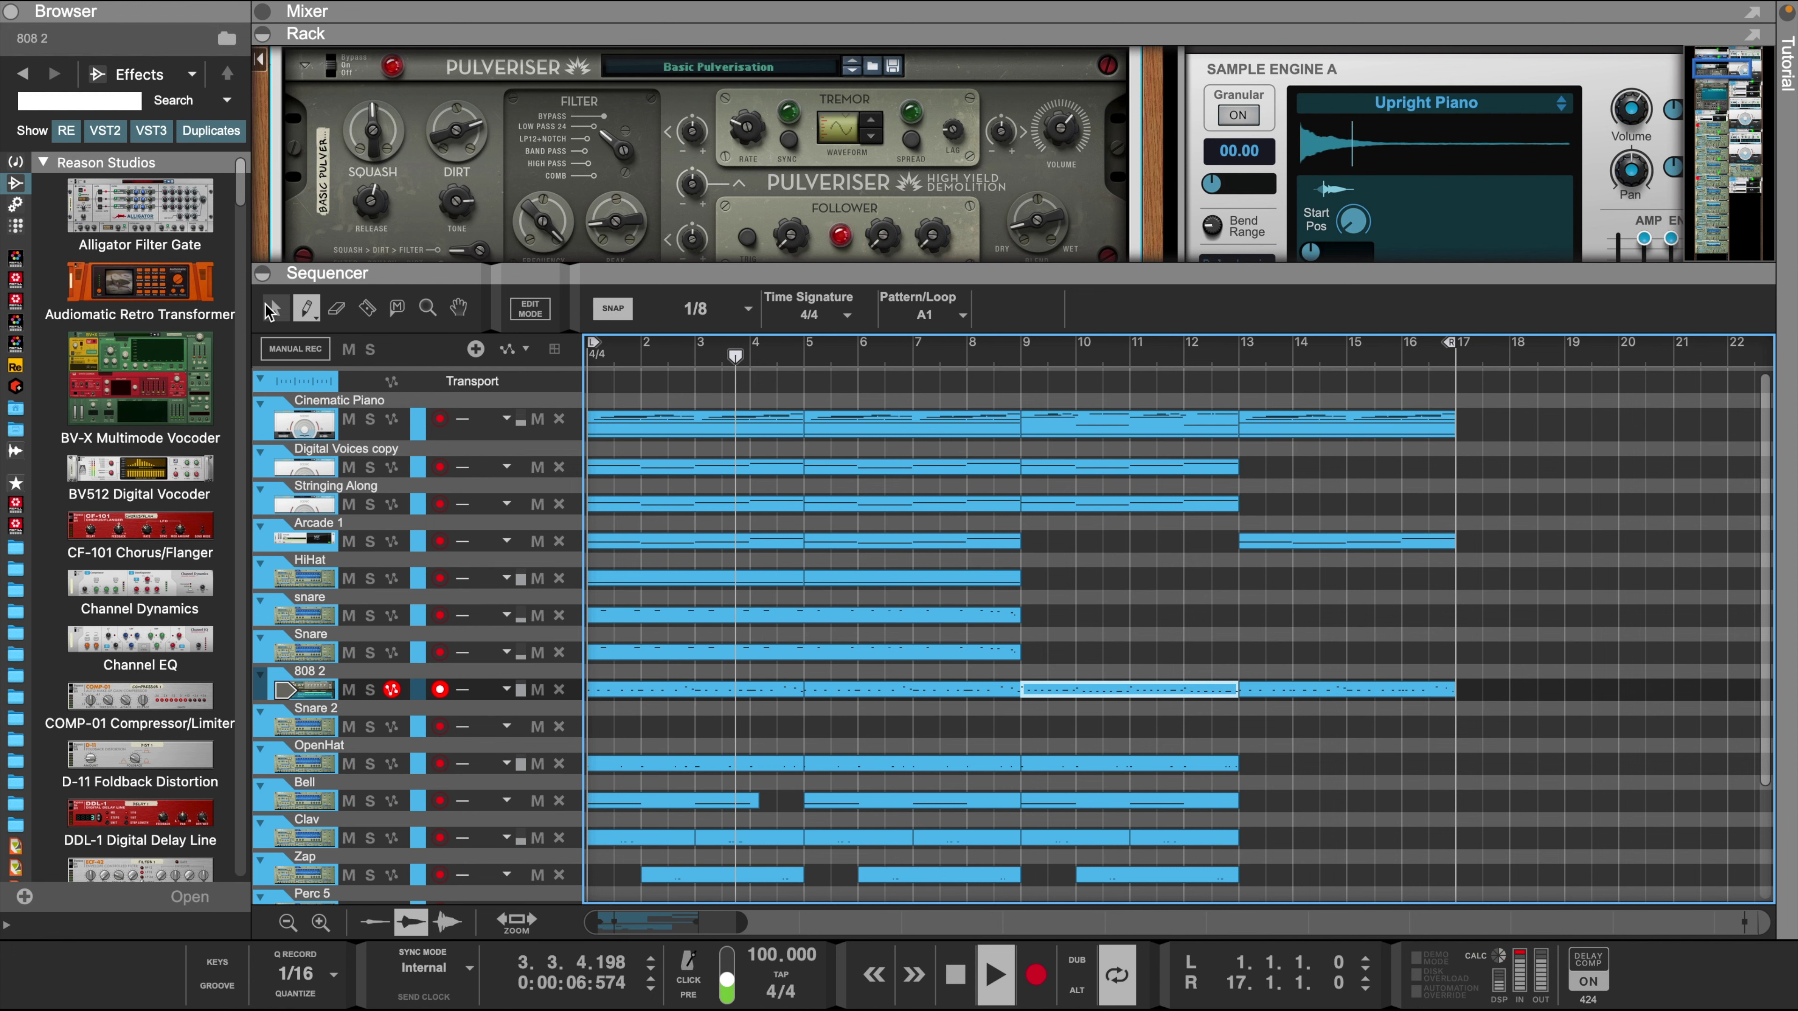
- Enlarge the mixer to inspect the master compressor, and shrink it again to give the sequencer more room
key(q)
drag(888, 29, 888, 463)
scroll(1621, 186, up, 5)
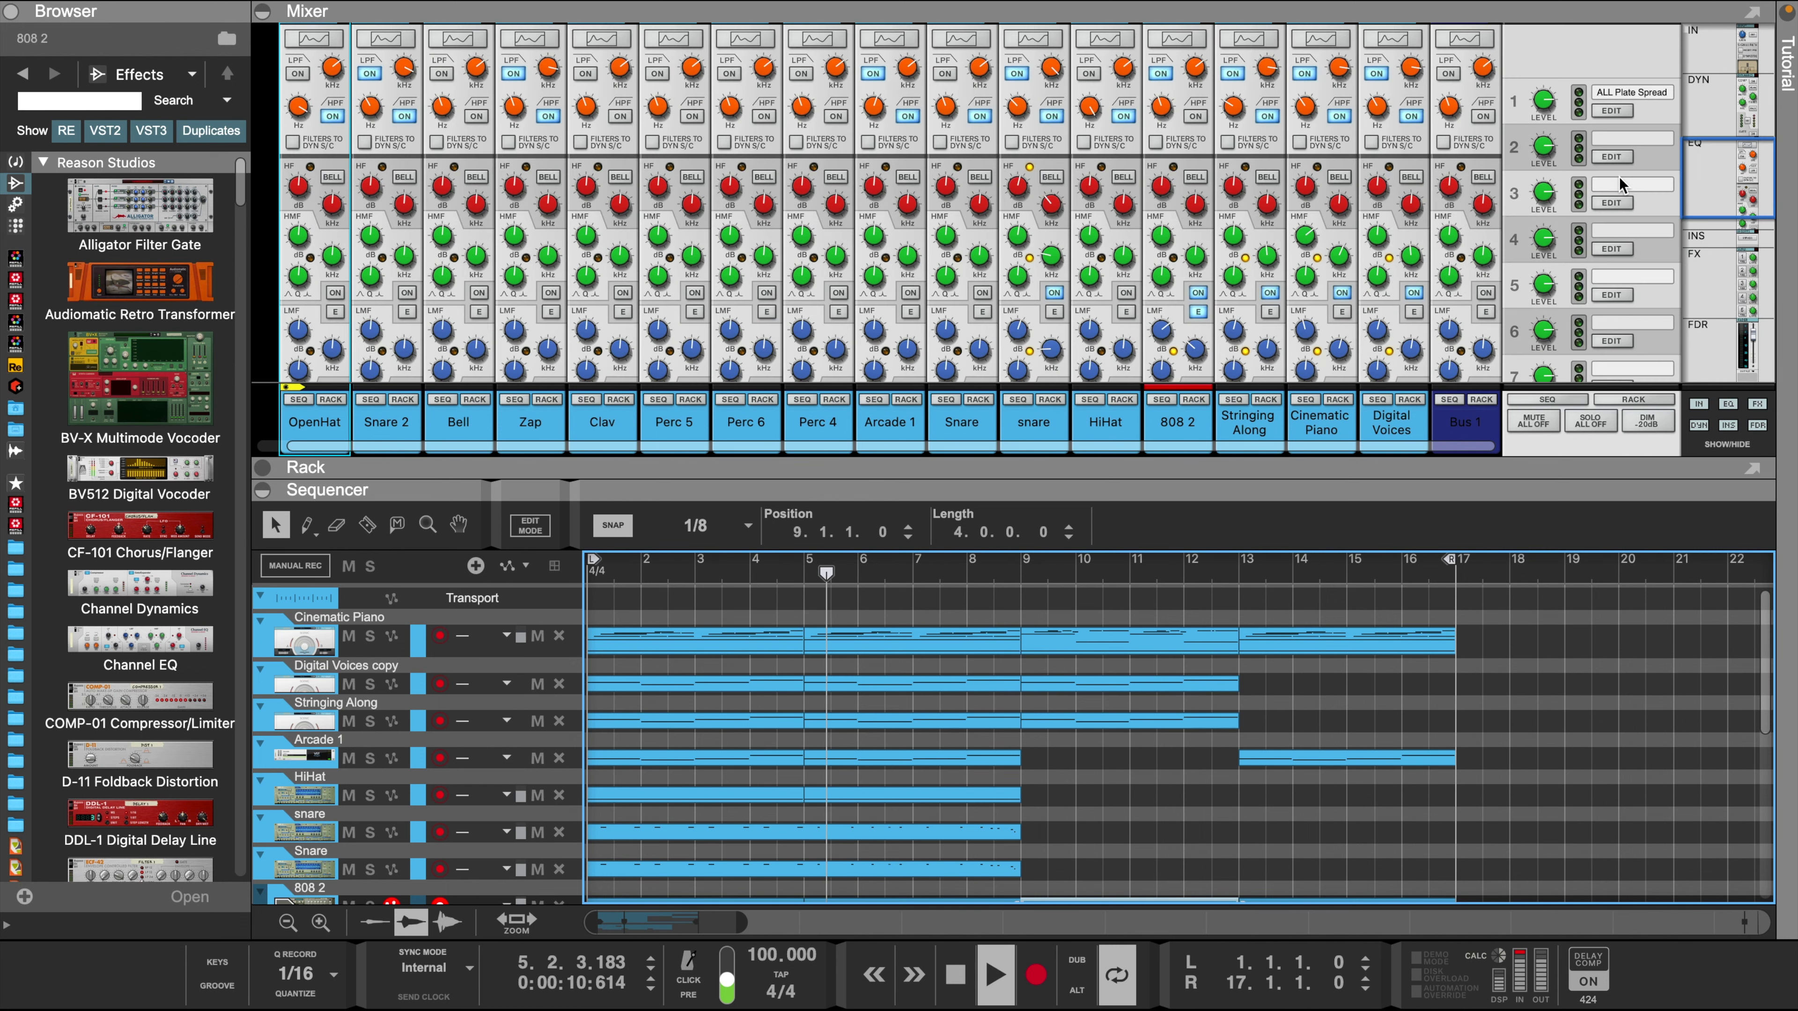
scroll(1605, 221, up, 5)
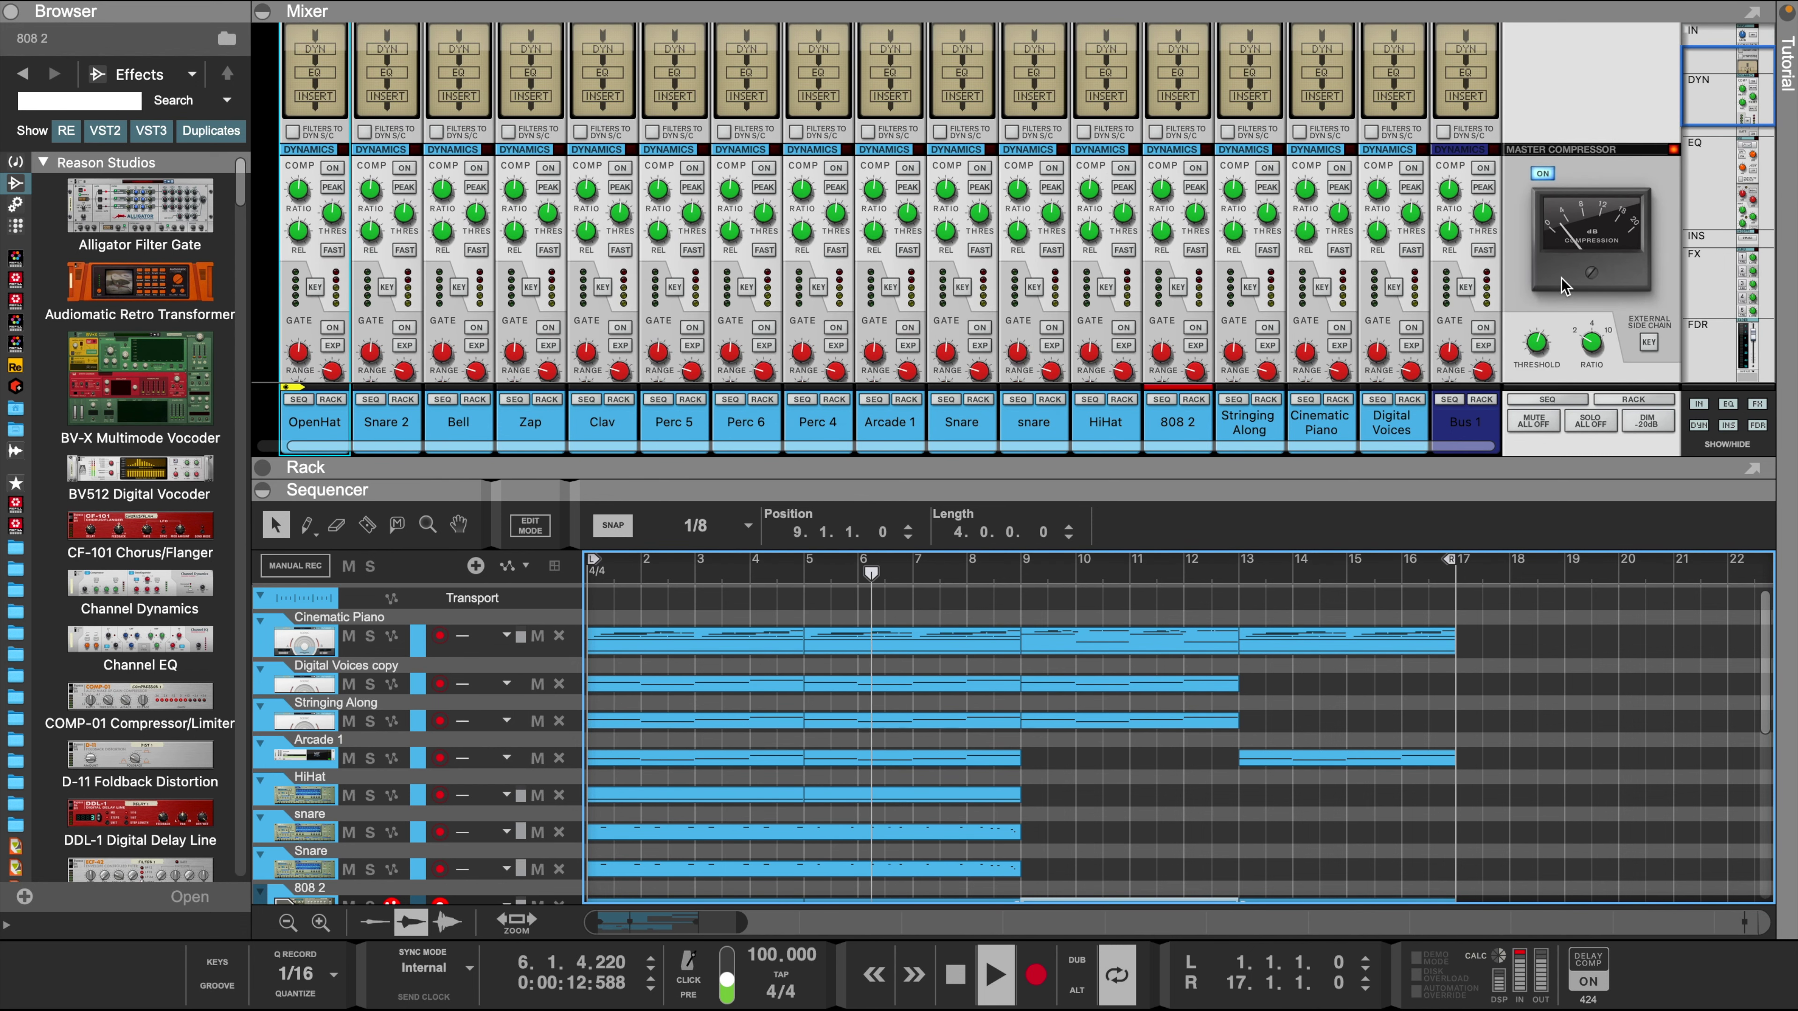
click(1537, 345)
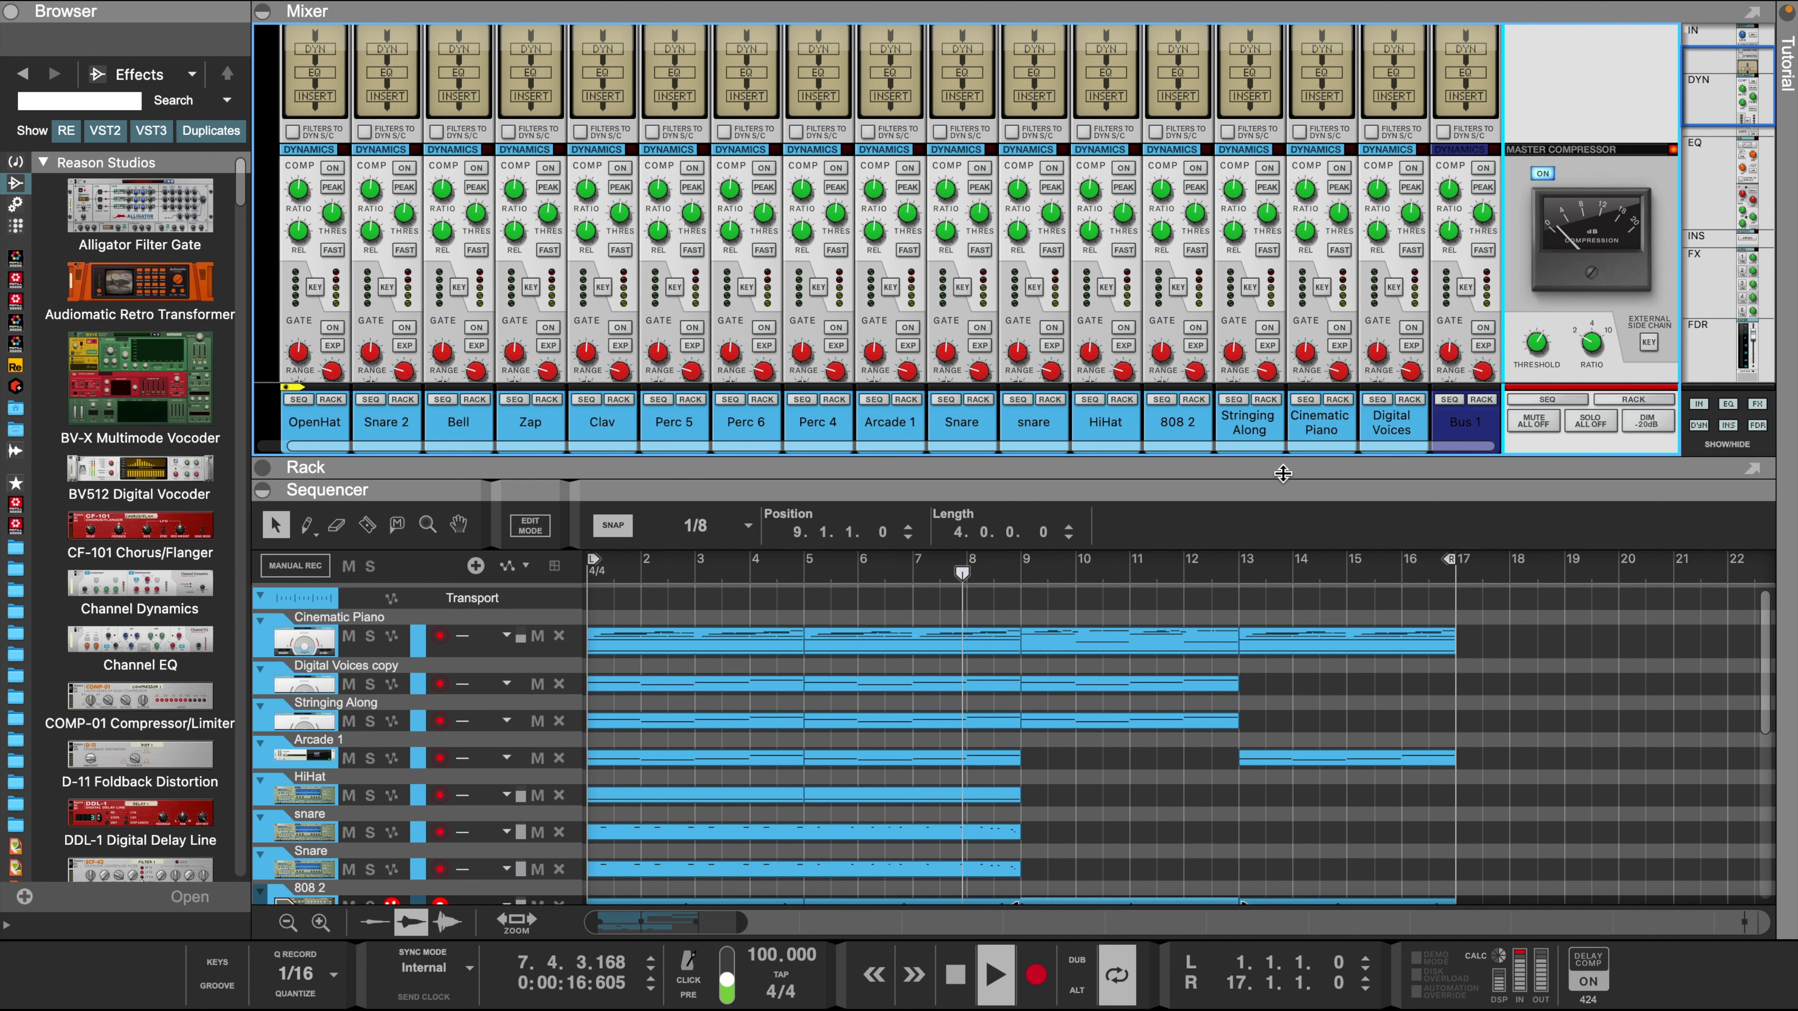
drag(1282, 473, 1272, 236)
drag(1201, 492, 1201, 365)
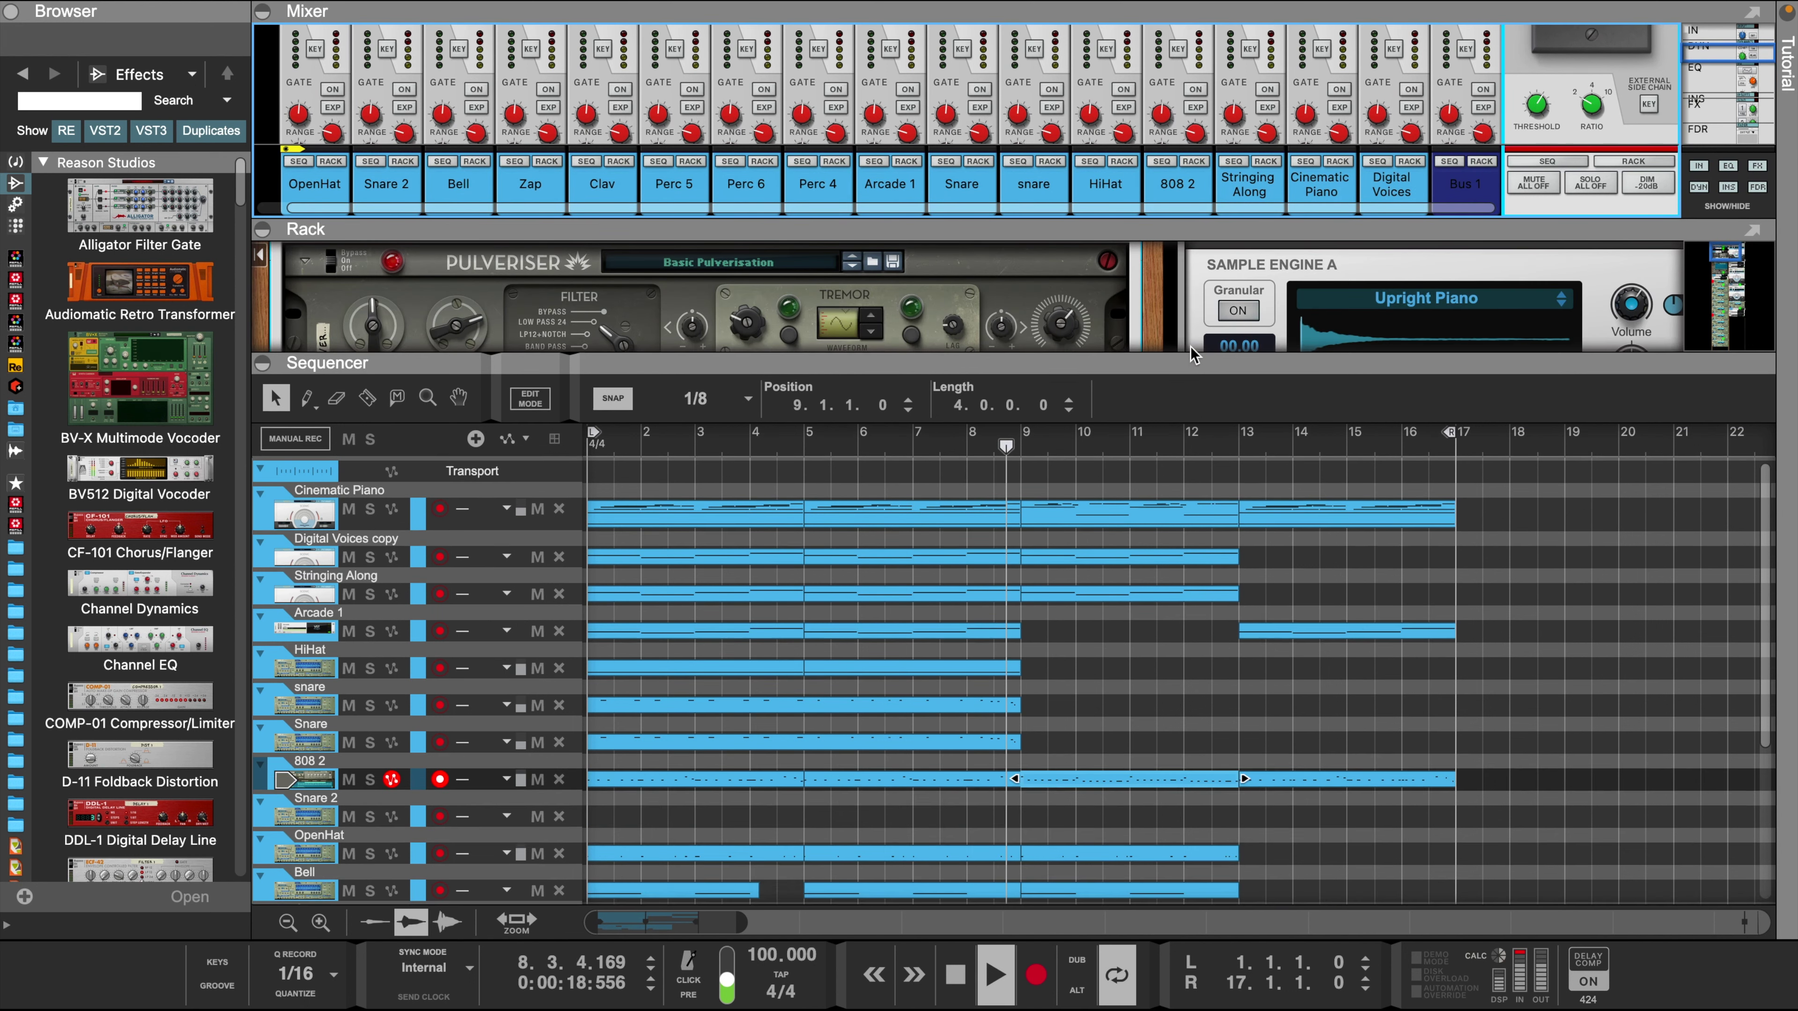
- Delete the 808 2 clip that covers bars 13 to 17
scroll(1146, 648, down, 4)
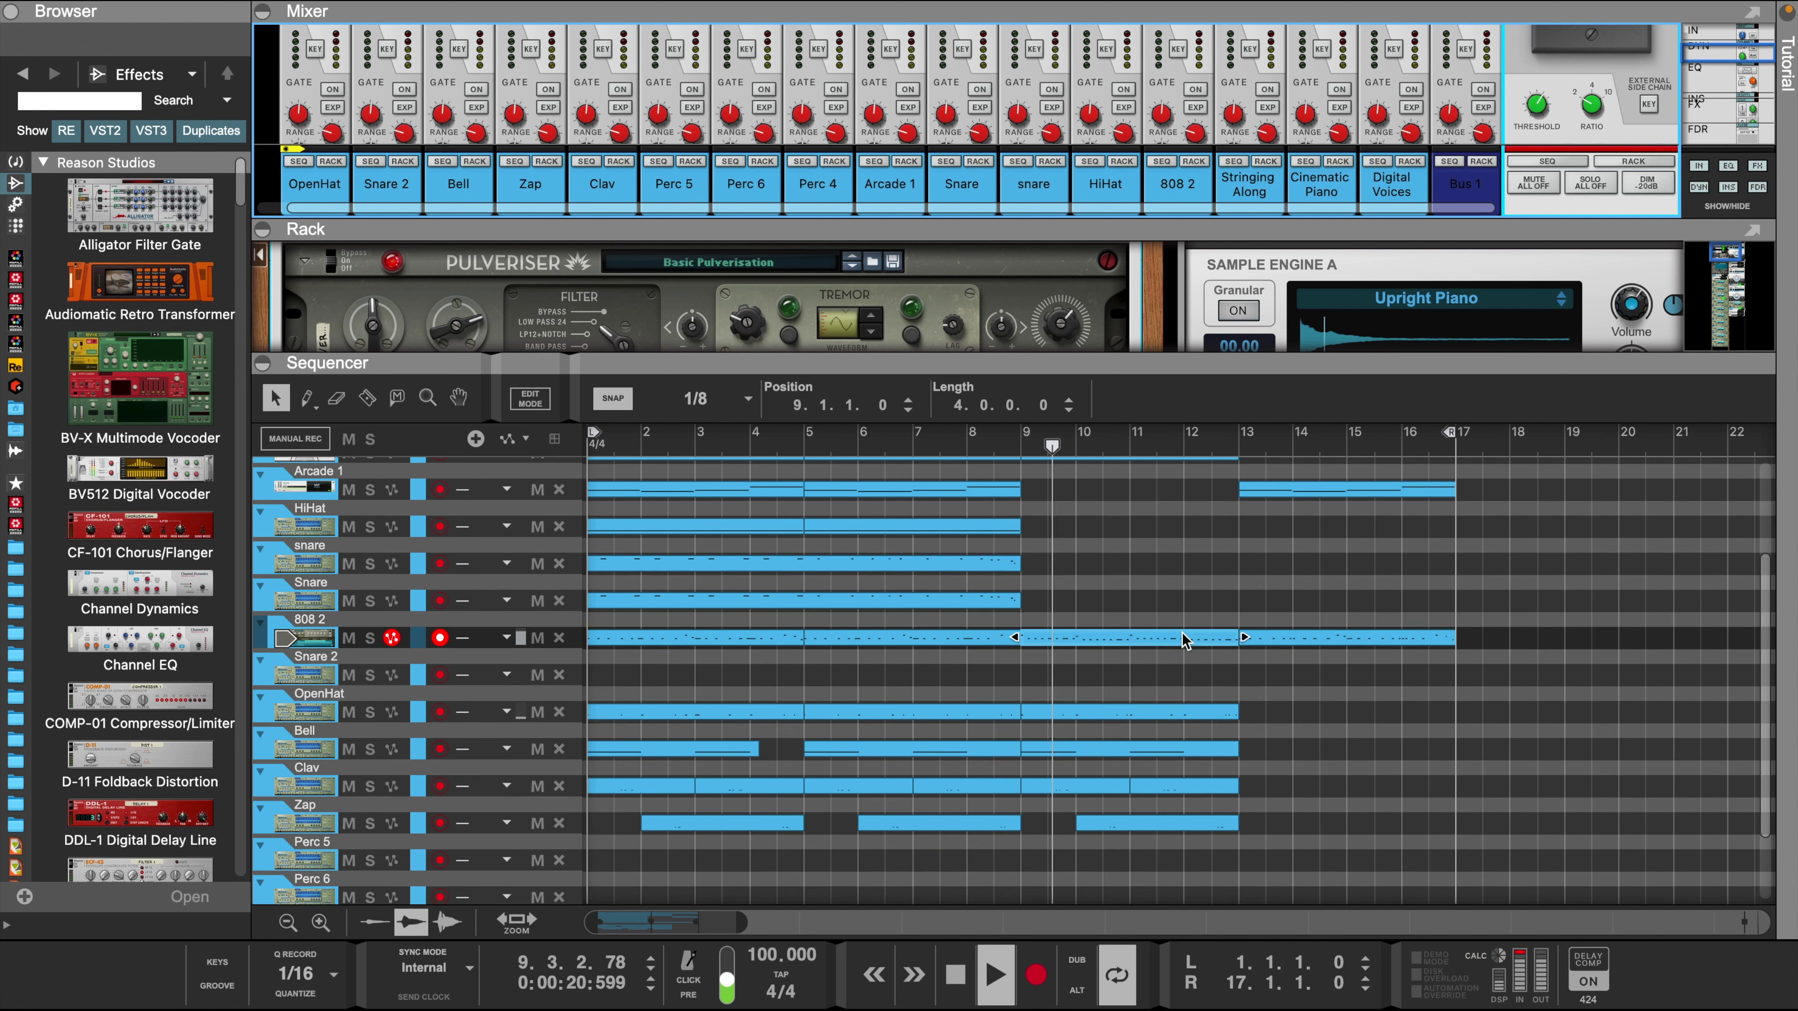
scroll(1186, 640, up, 2)
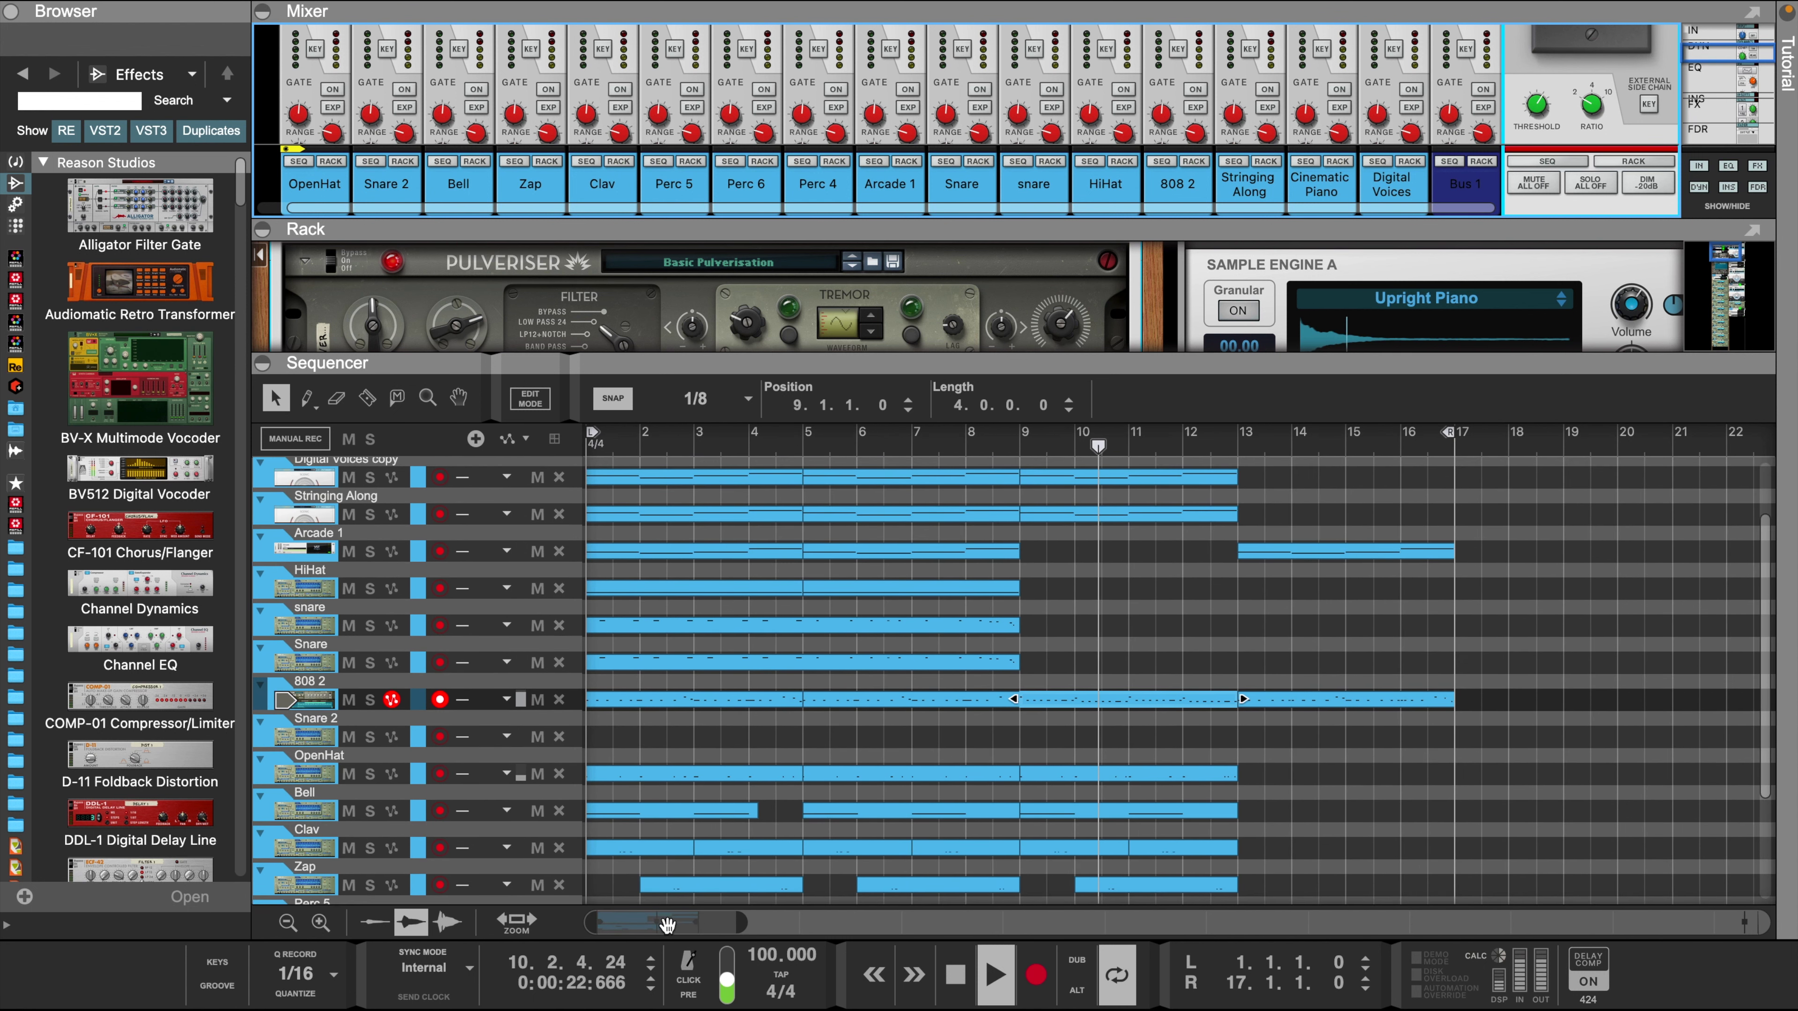
drag(740, 923, 800, 923)
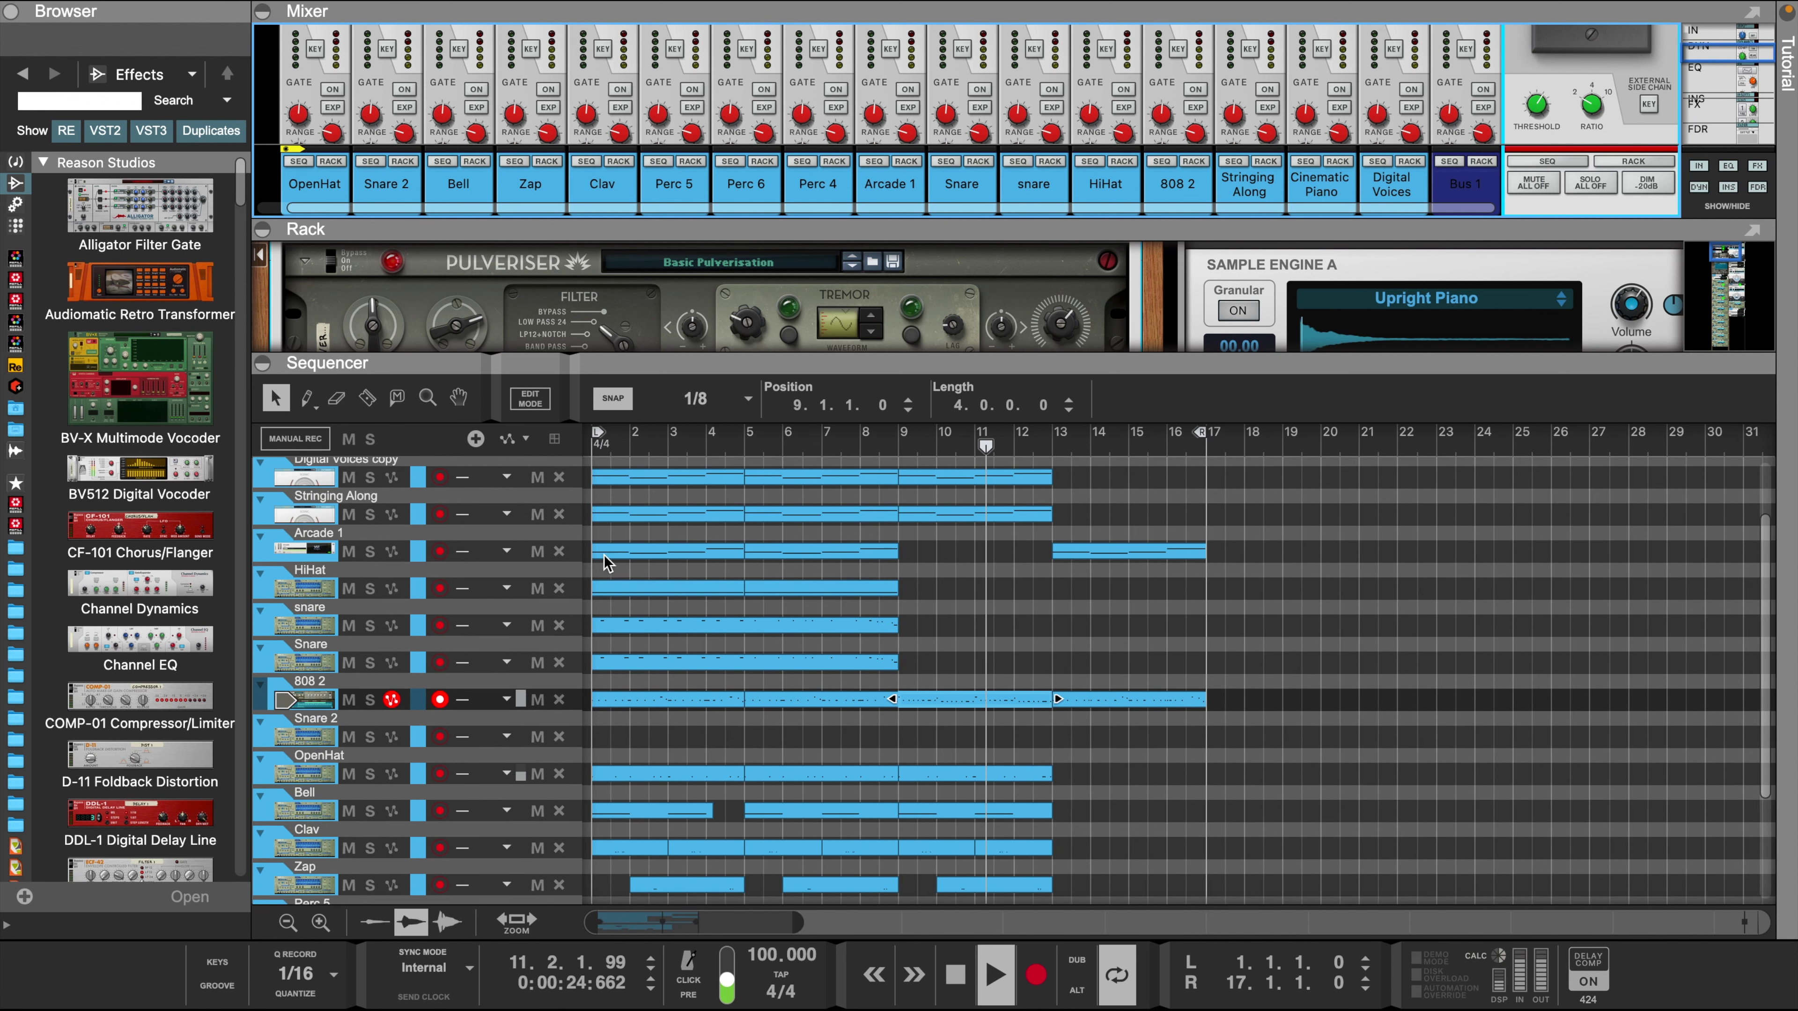
scroll(659, 500, up, 2)
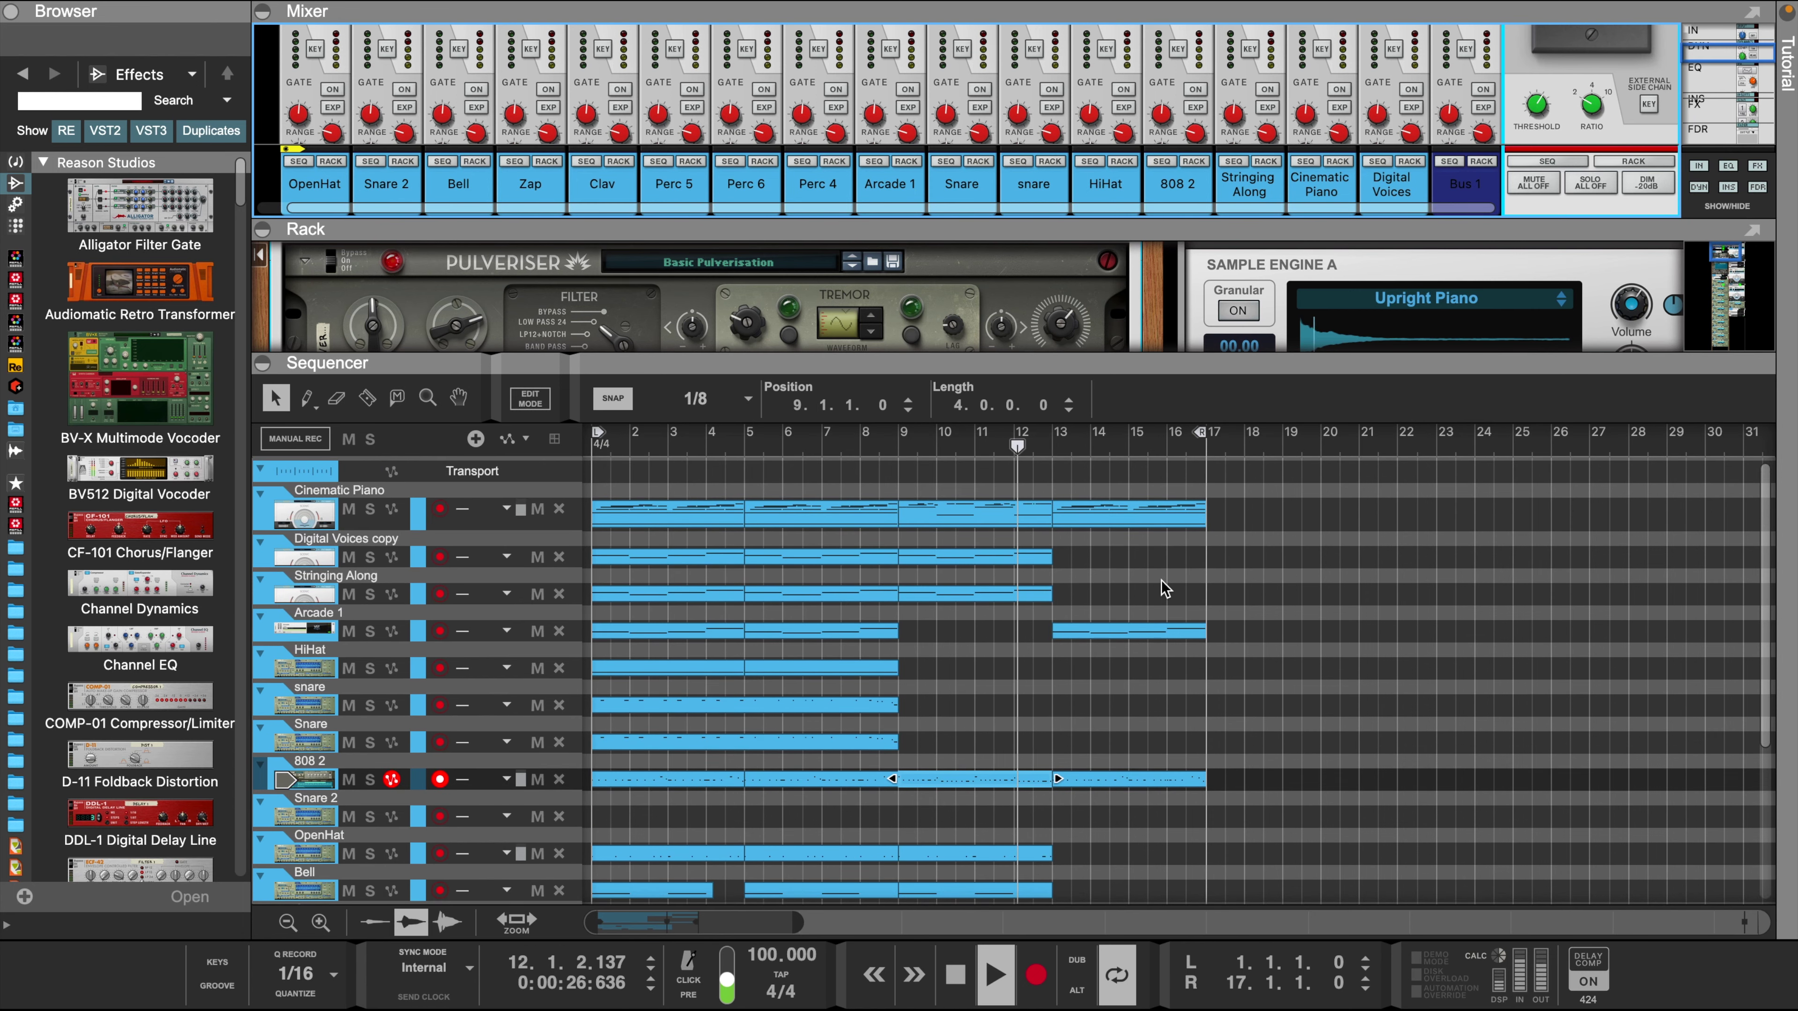
drag(1104, 779, 1359, 775)
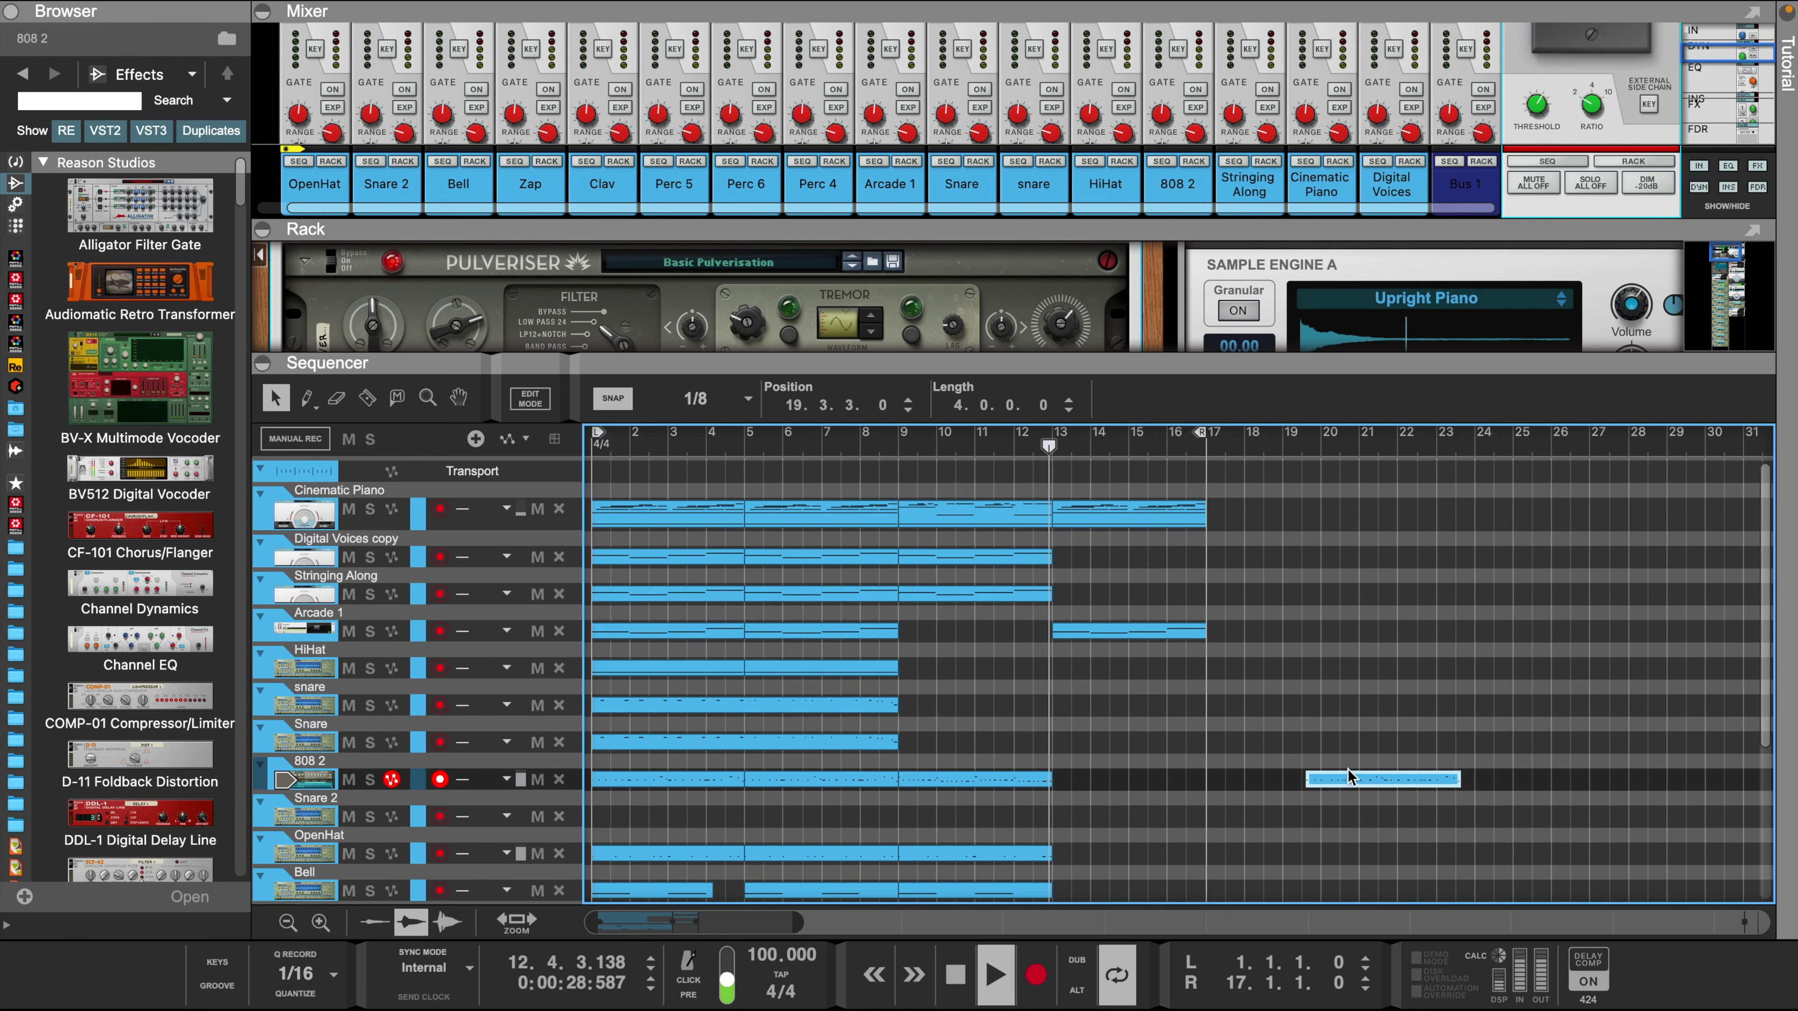
key(Delete)
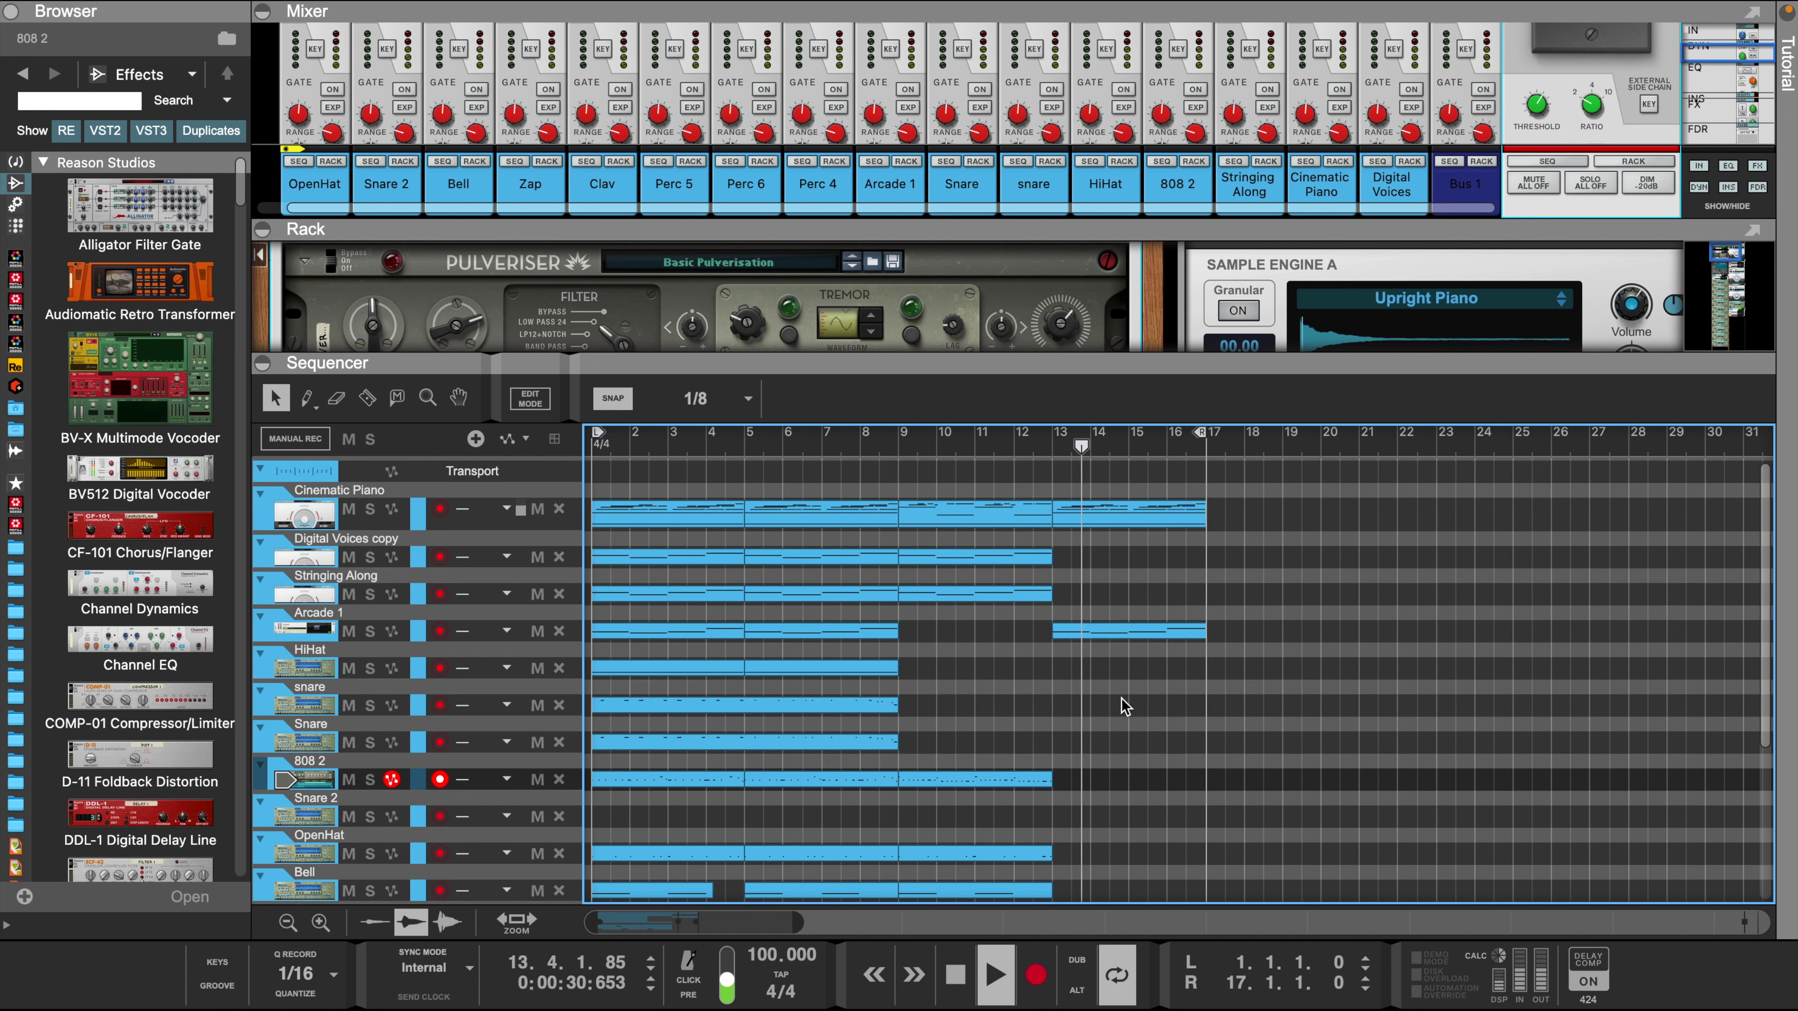
- Look over the arrangement with taller tracks and review the mixer's sends, faders and master inserts
scroll(1118, 709, down, 1)
scroll(1117, 703, down, 5)
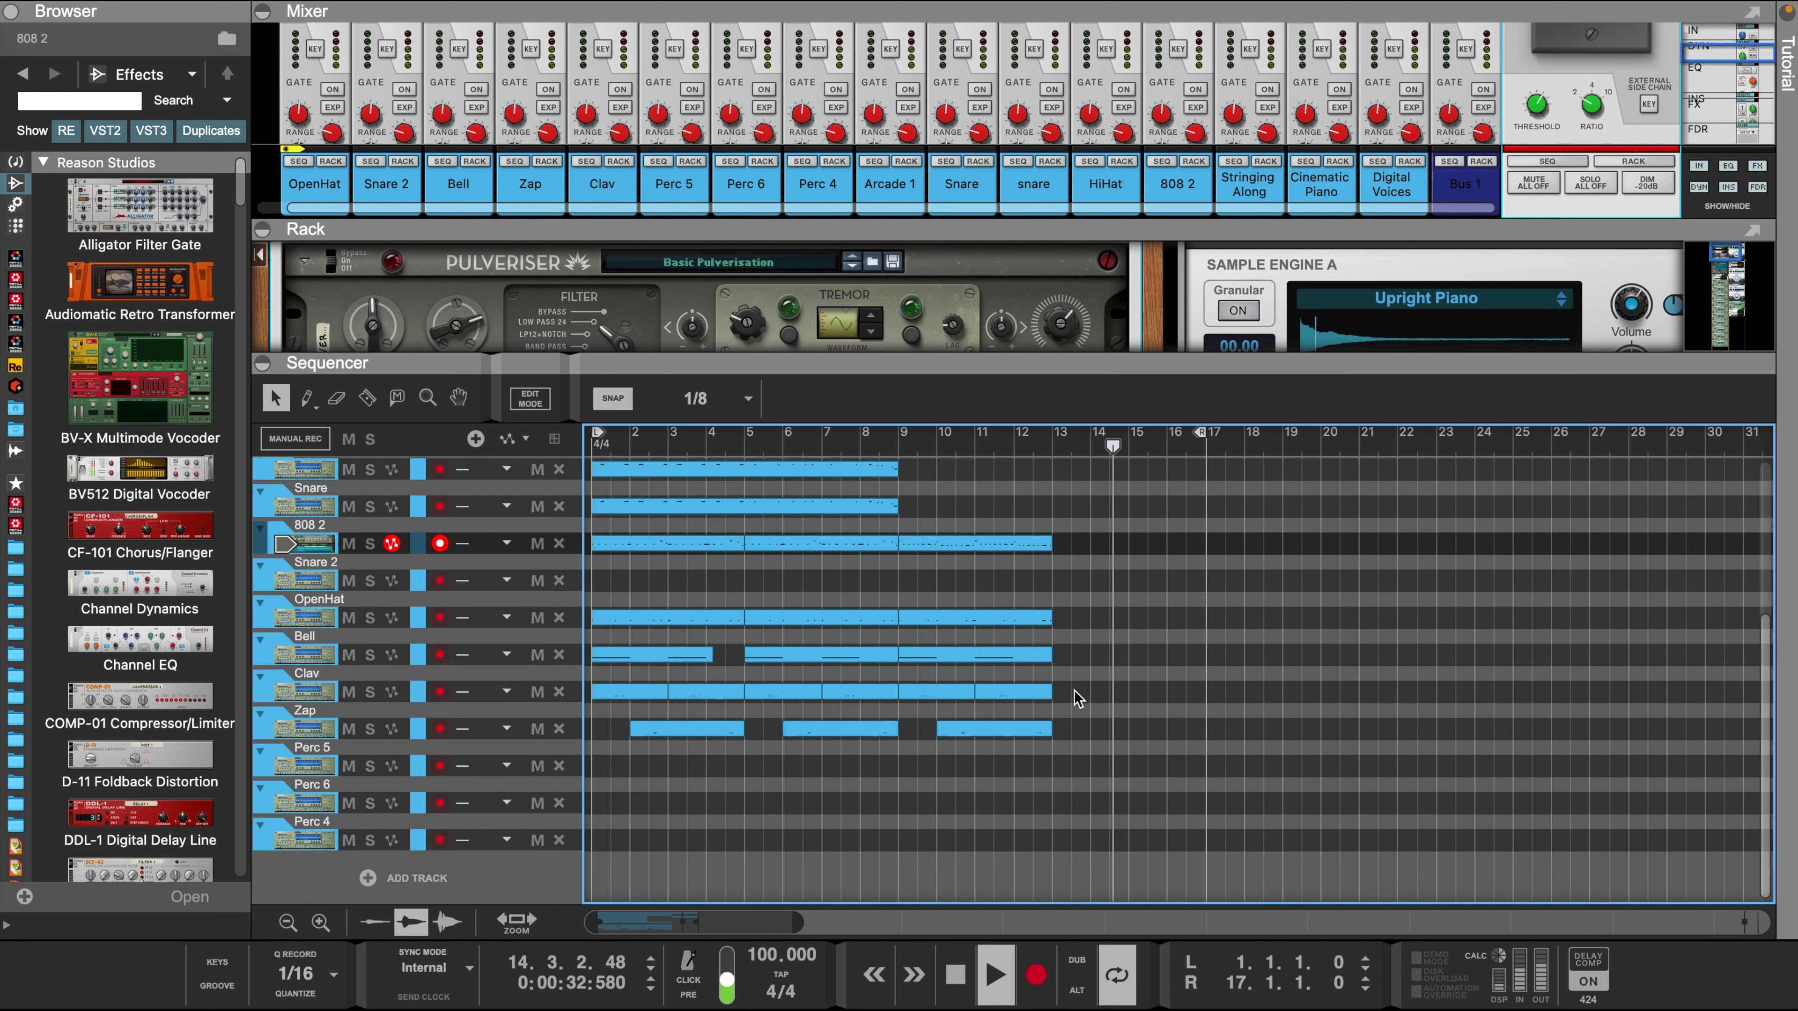
scroll(918, 682, up, 5)
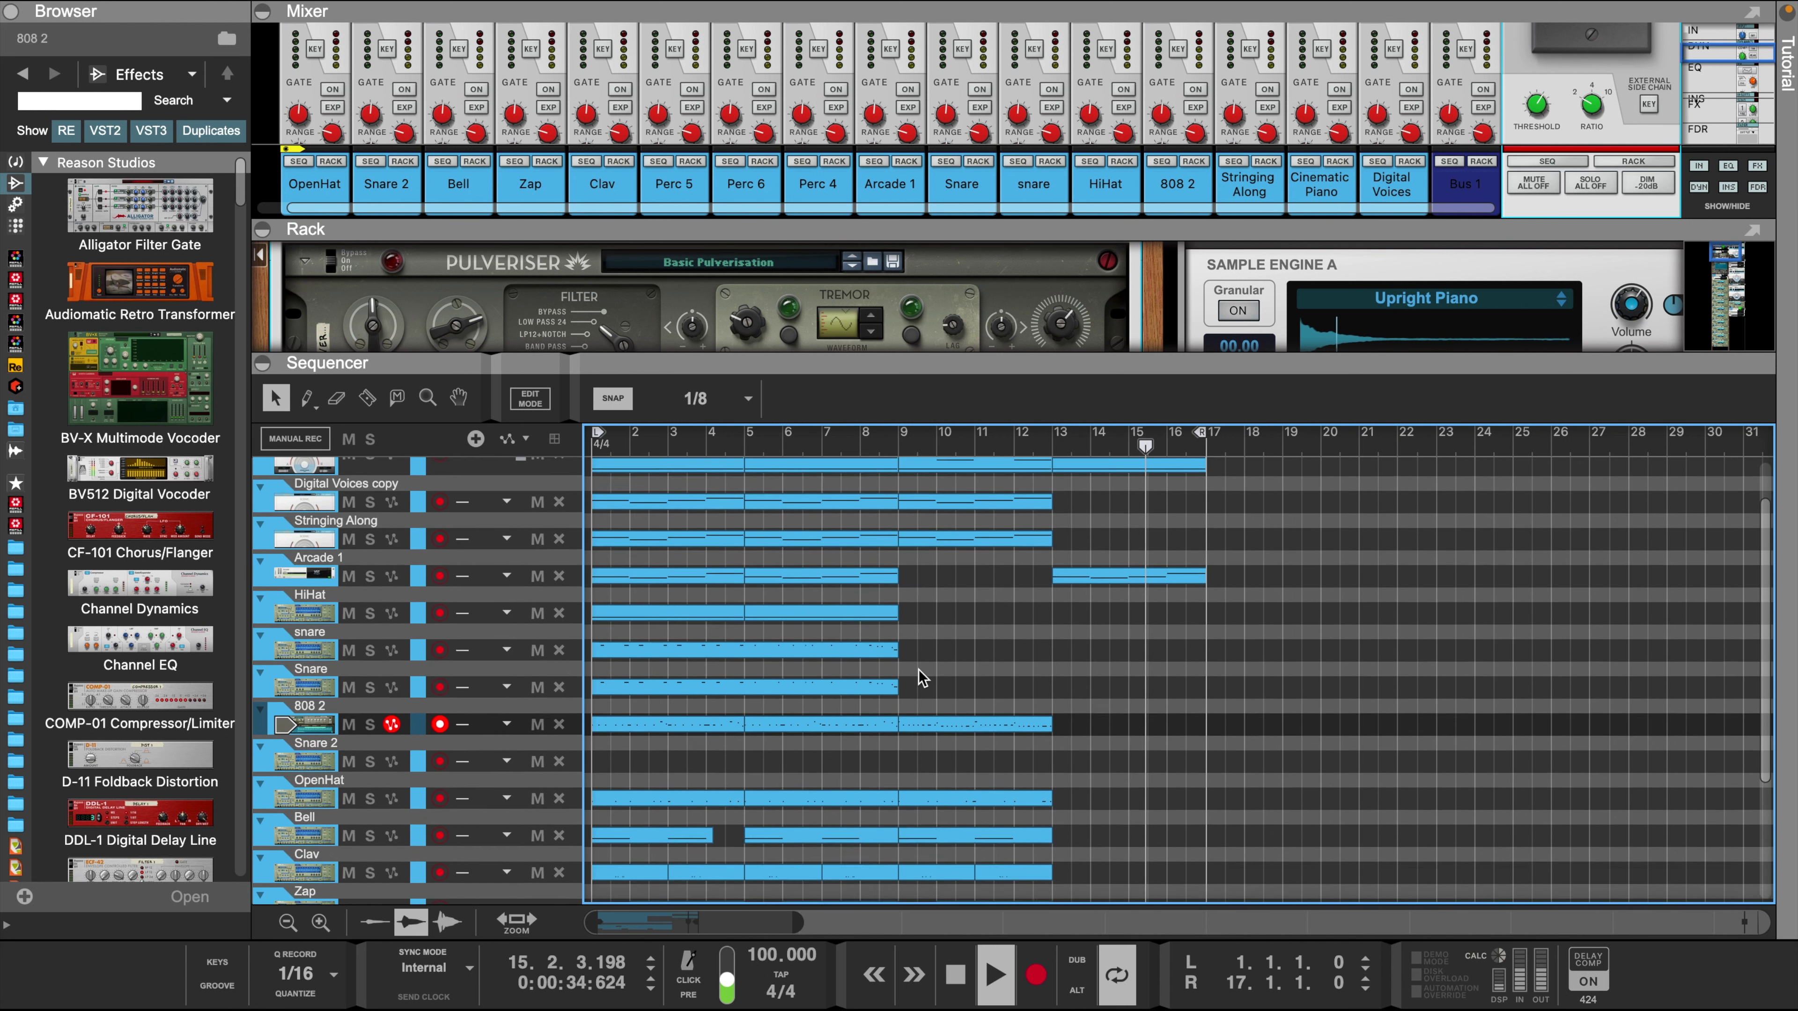
click(320, 921)
click(319, 922)
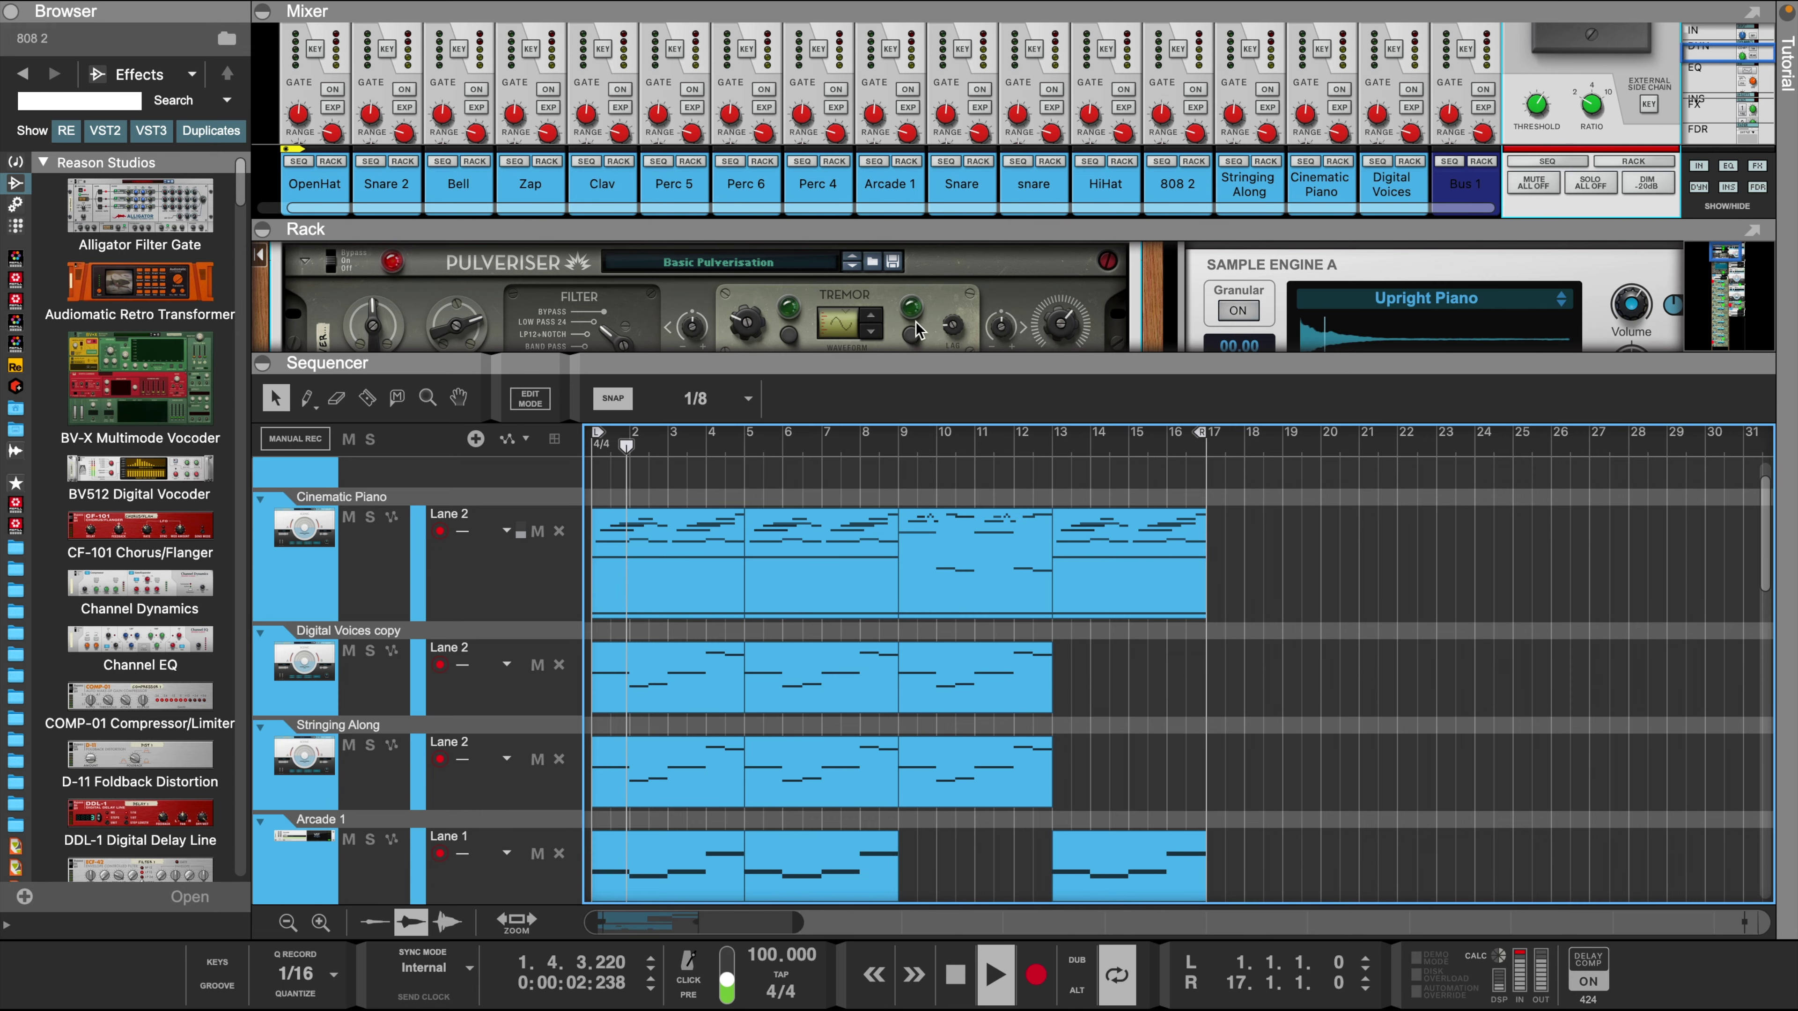
drag(883, 229, 913, 556)
scroll(934, 312, down, 10)
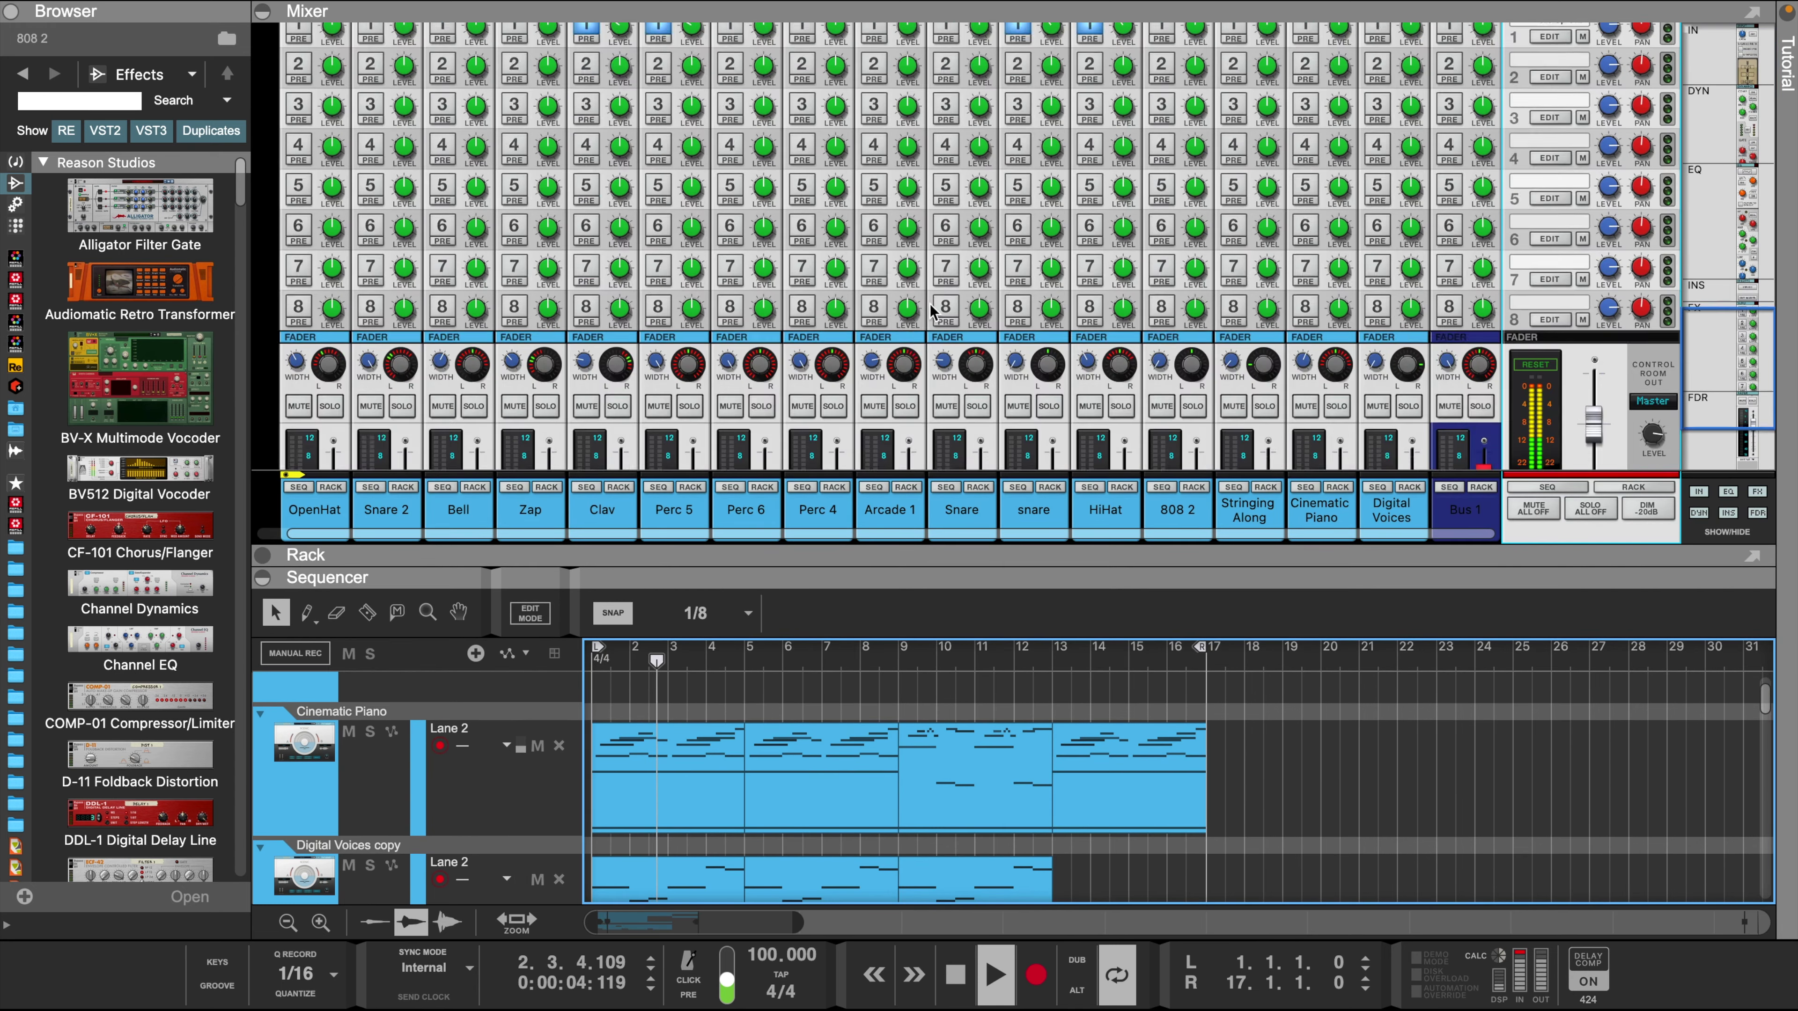
scroll(931, 312, down, 4)
scroll(1649, 287, up, 10)
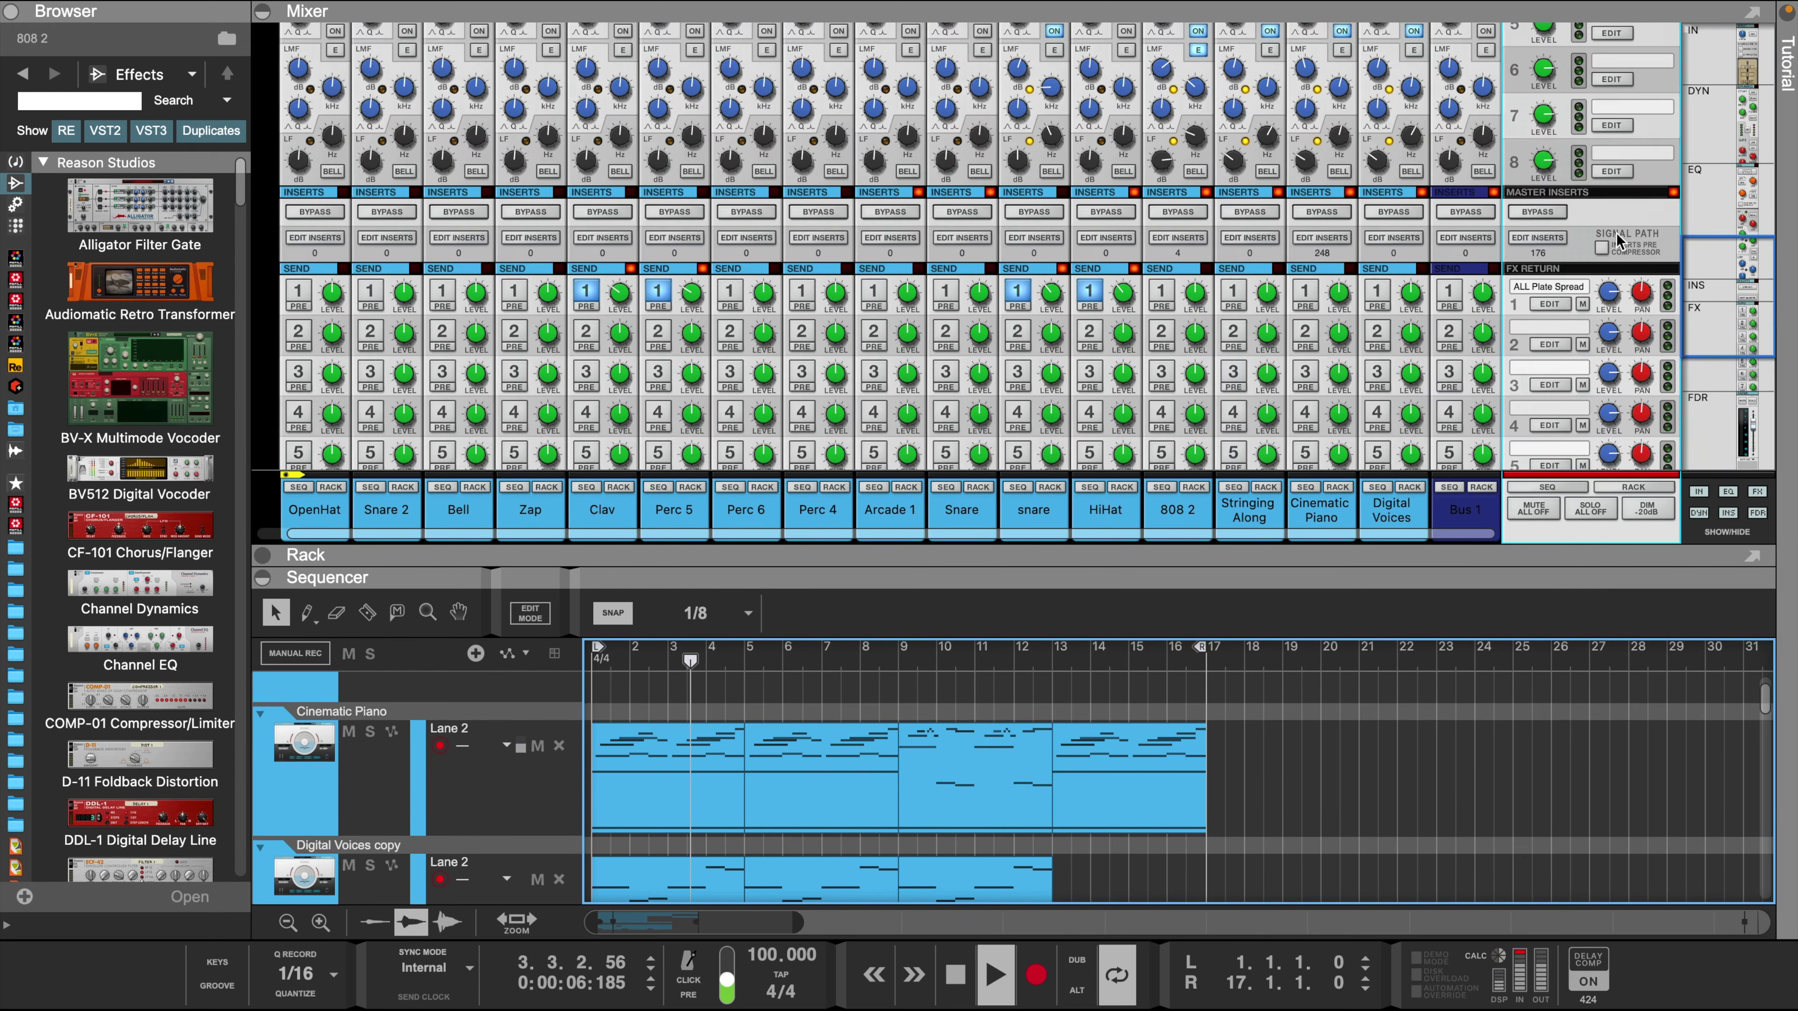
scroll(1094, 635, down, 2)
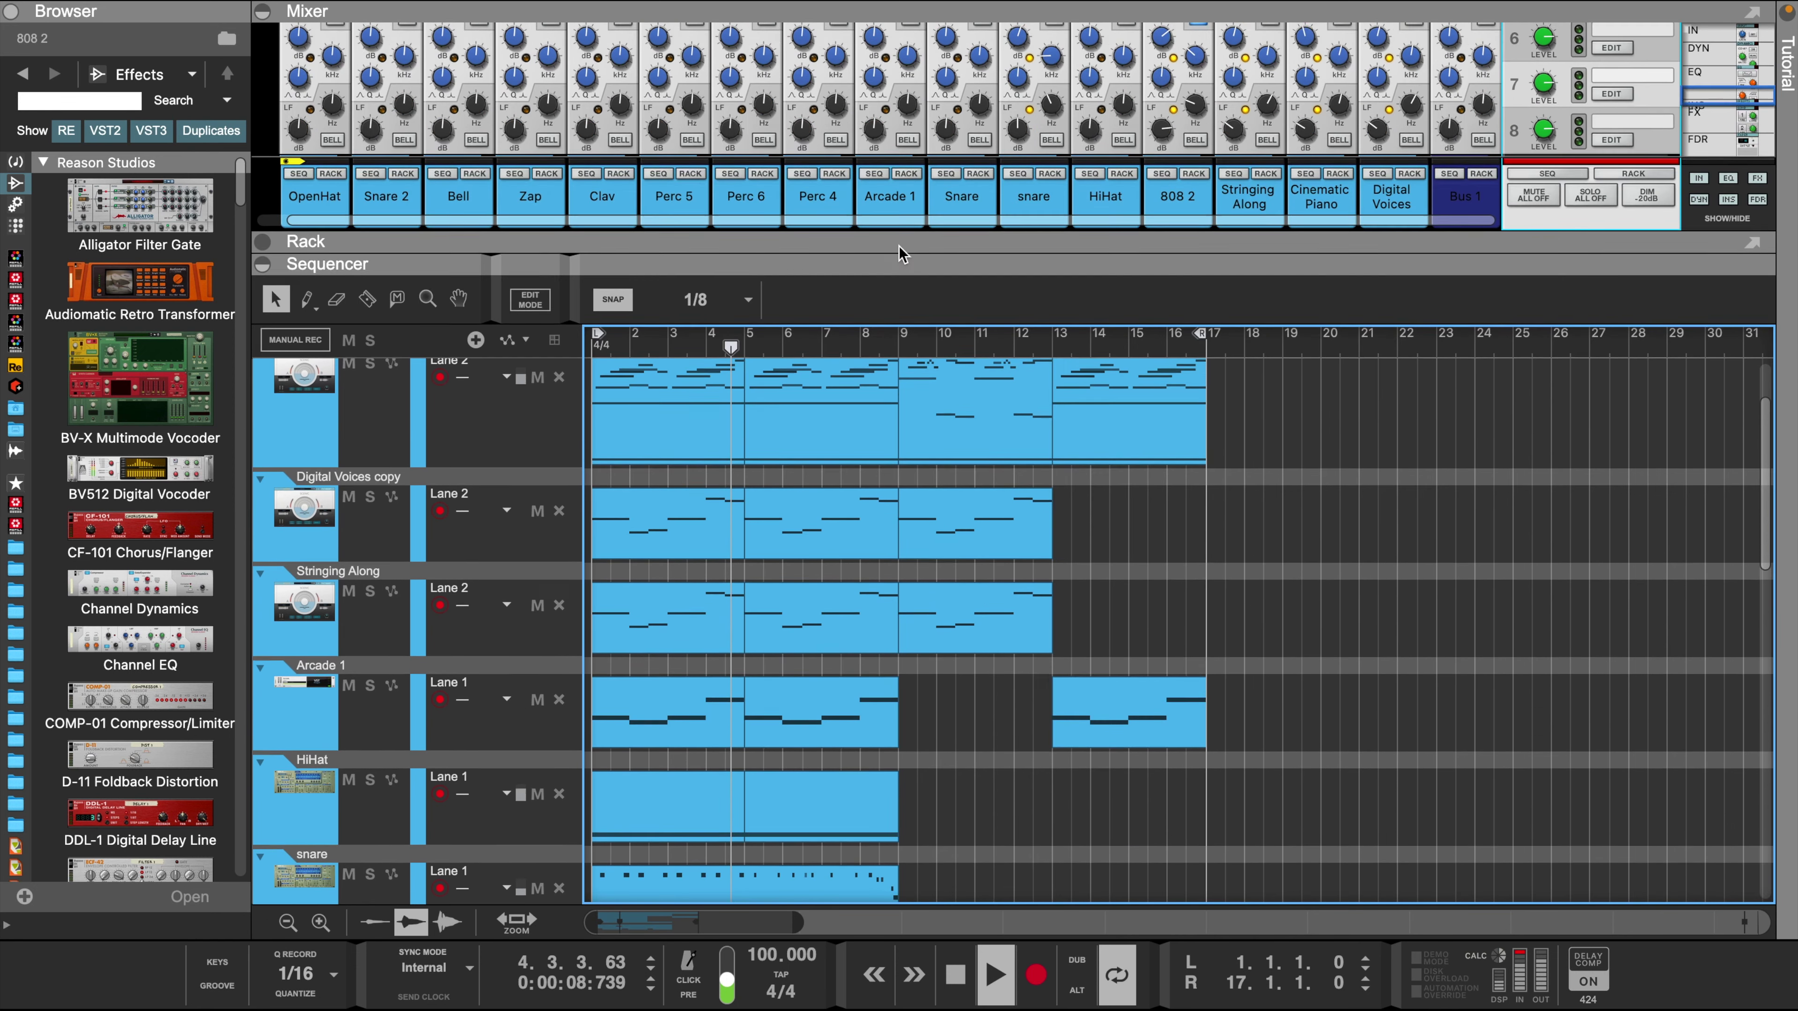
drag(1093, 575, 1092, 242)
- Shorten the Arcade 1 and HiHat clips that start at bar 5 to a length of 3.2.0.0
scroll(870, 745, down, 1)
scroll(869, 745, down, 3)
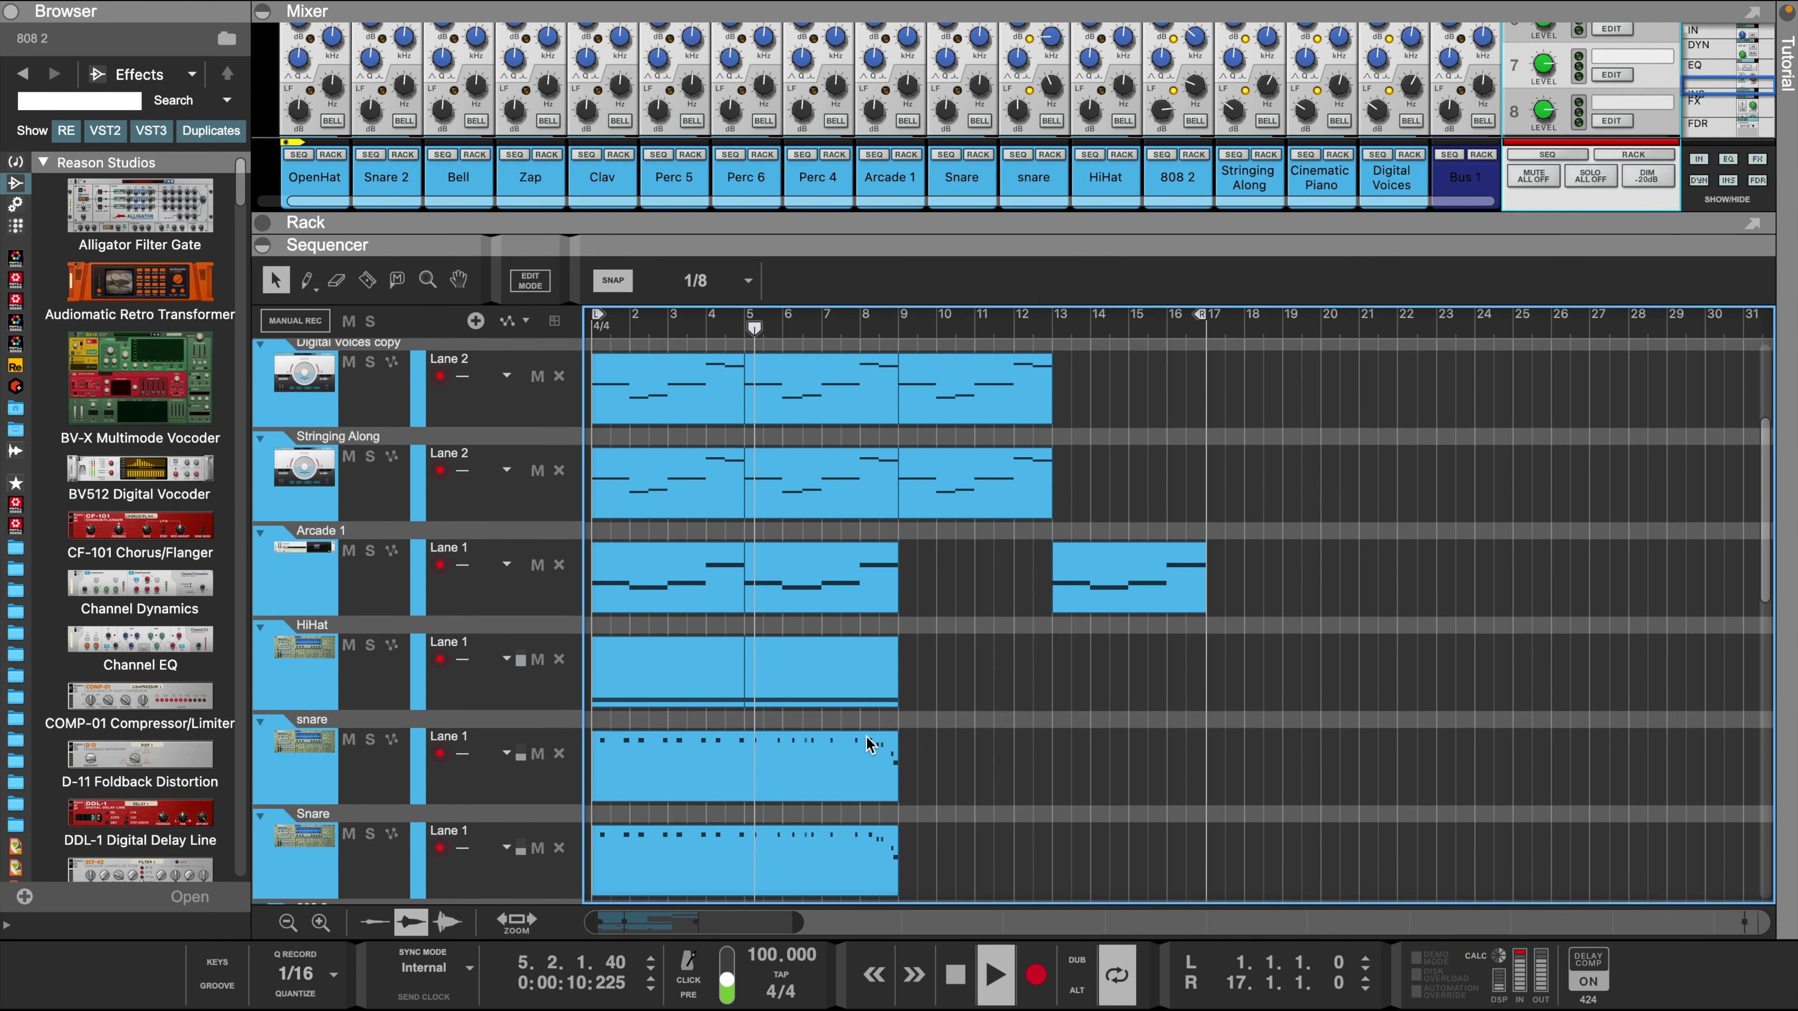
scroll(869, 745, down, 2)
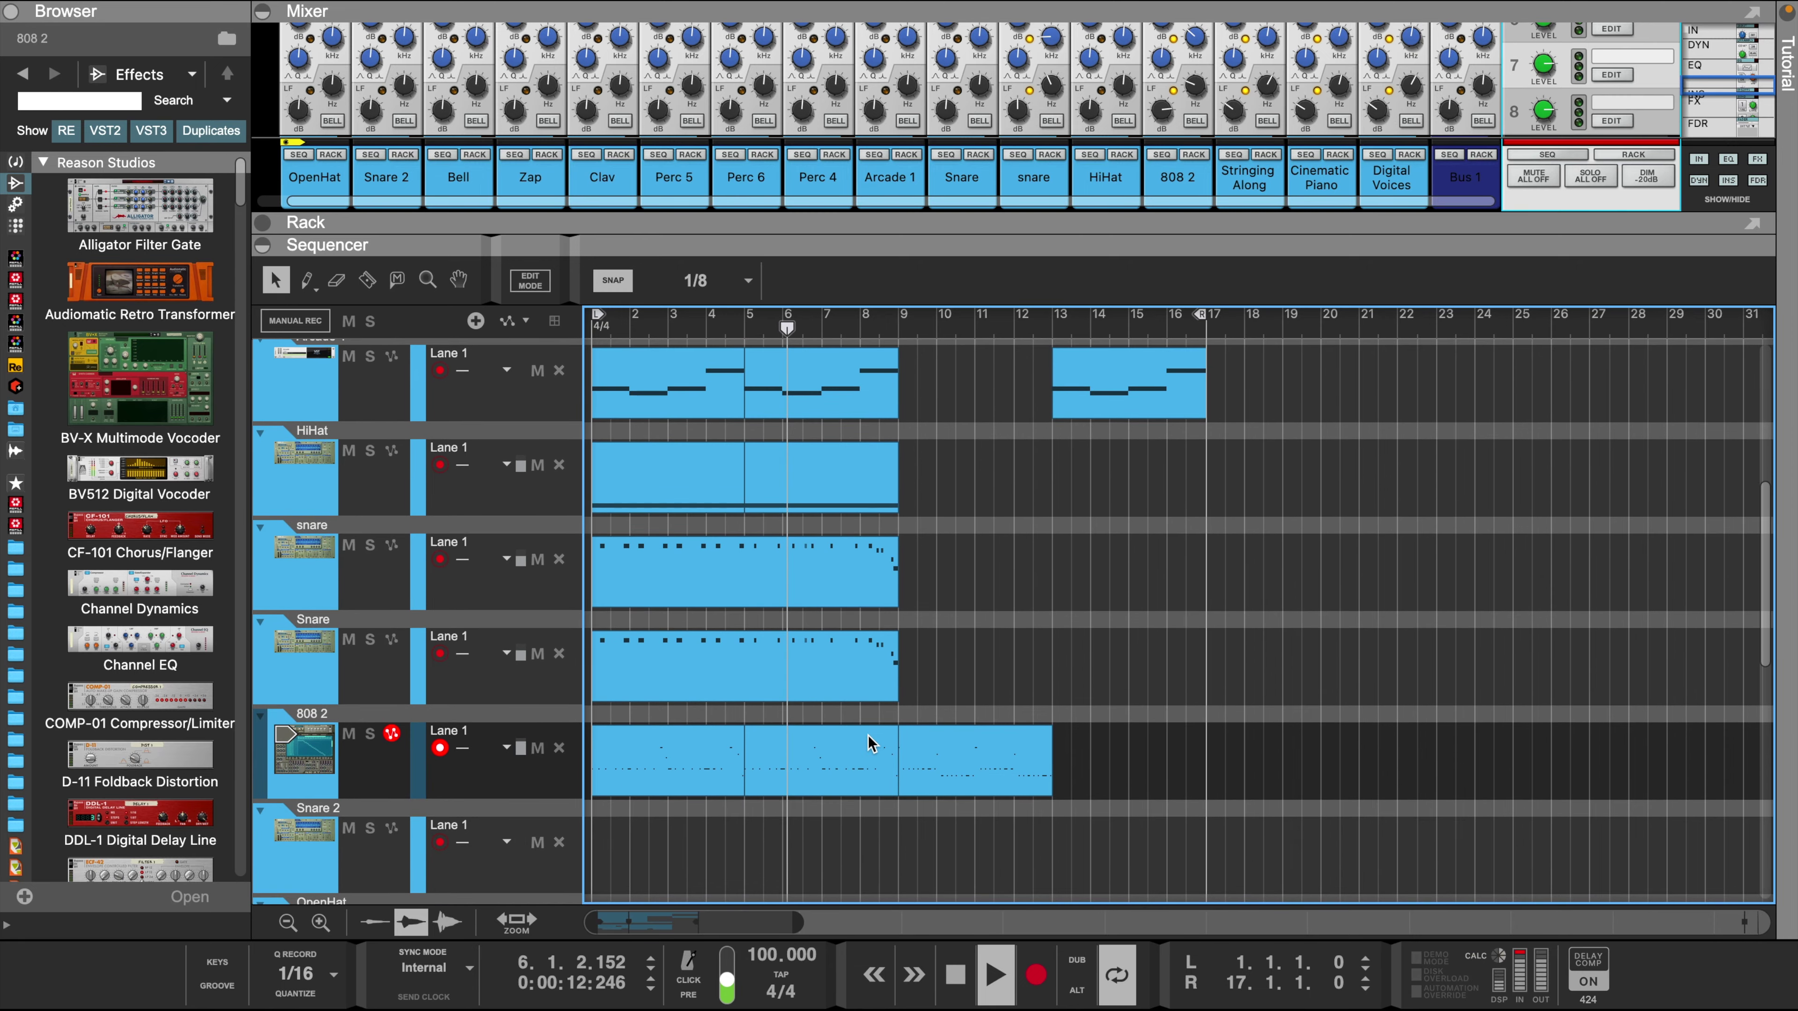
scroll(870, 745, up, 3)
drag(934, 547, 849, 875)
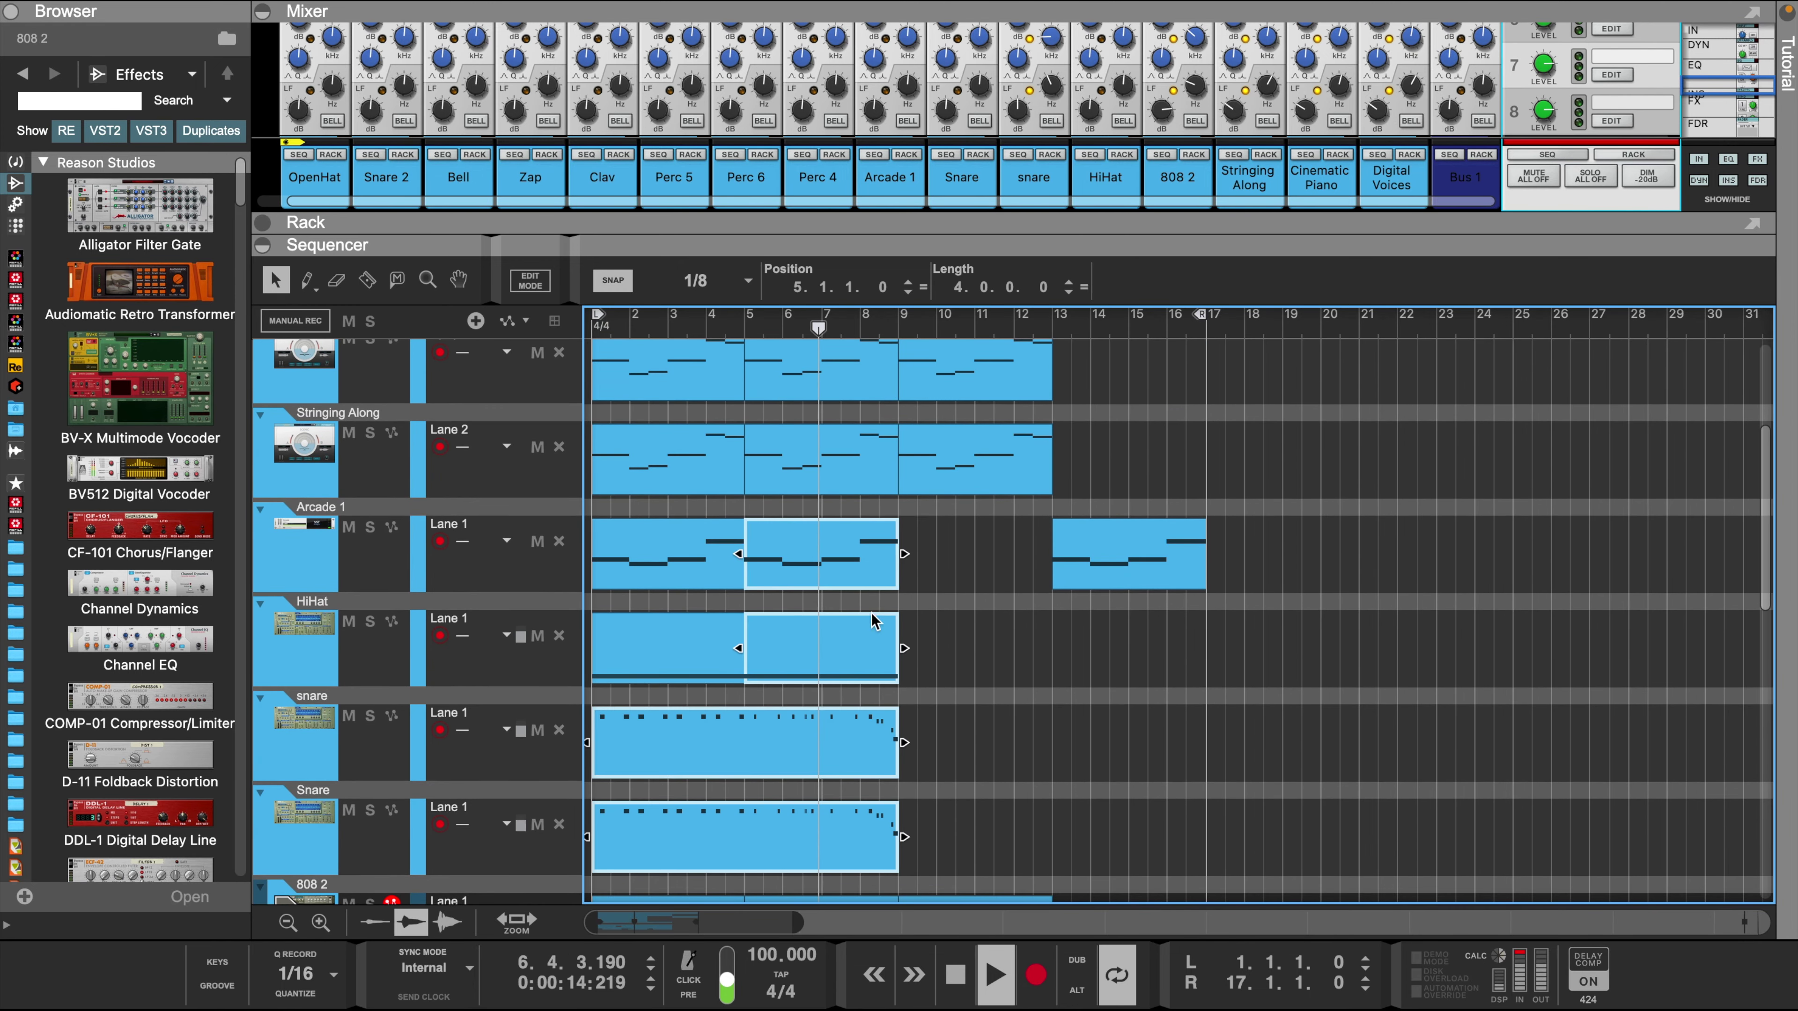
drag(921, 524, 860, 685)
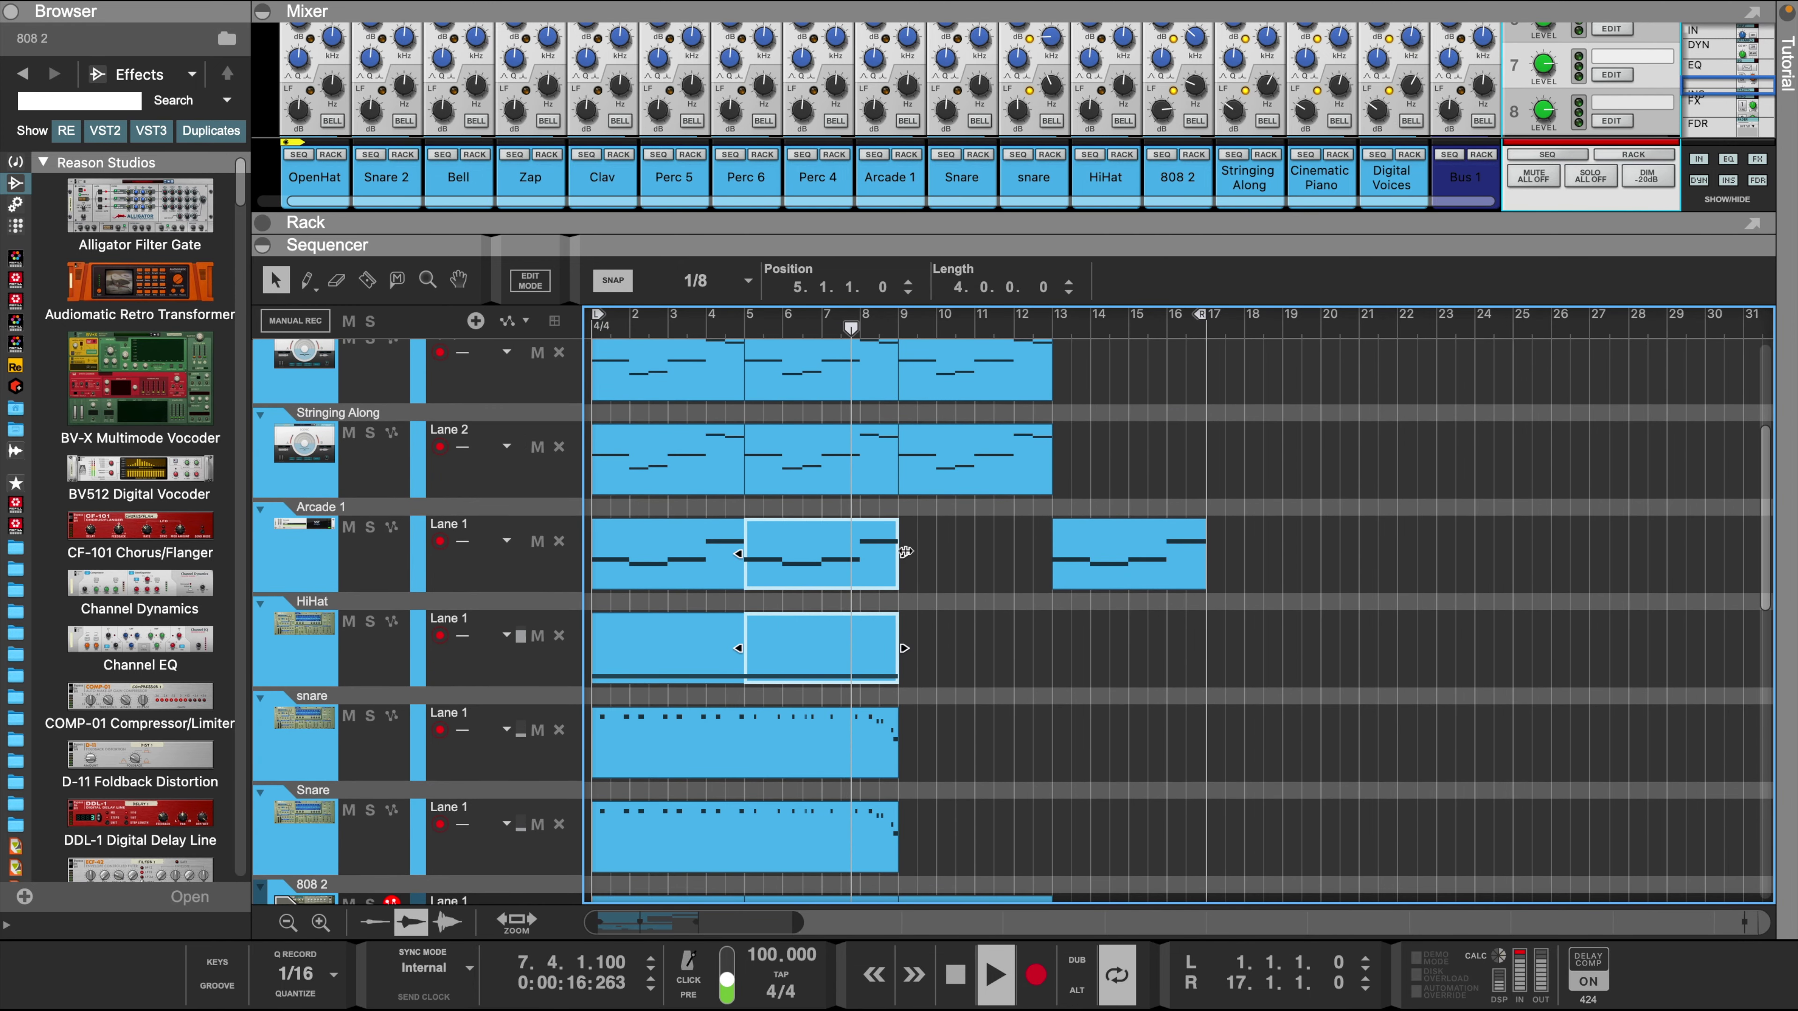
drag(904, 552, 883, 561)
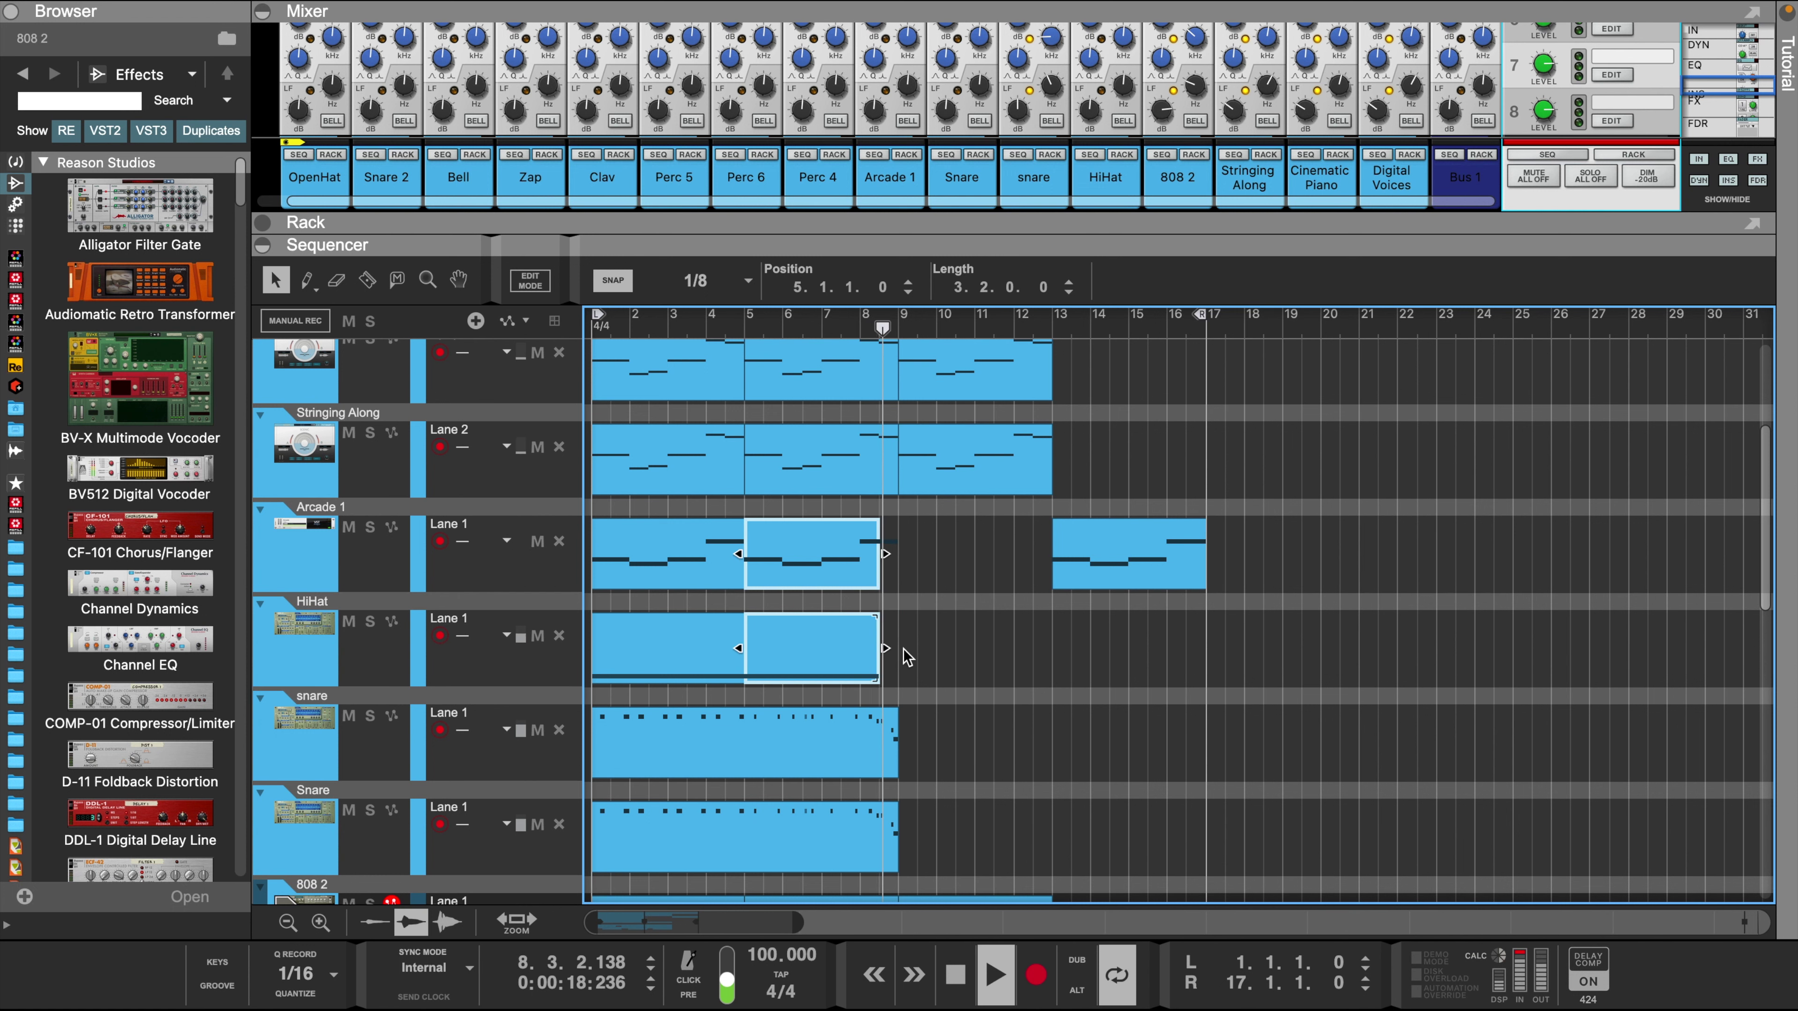
- Move the loop's left locator to position 13.1.3.0, near the start of the last Cinematic Piano clip
scroll(907, 657, down, 5)
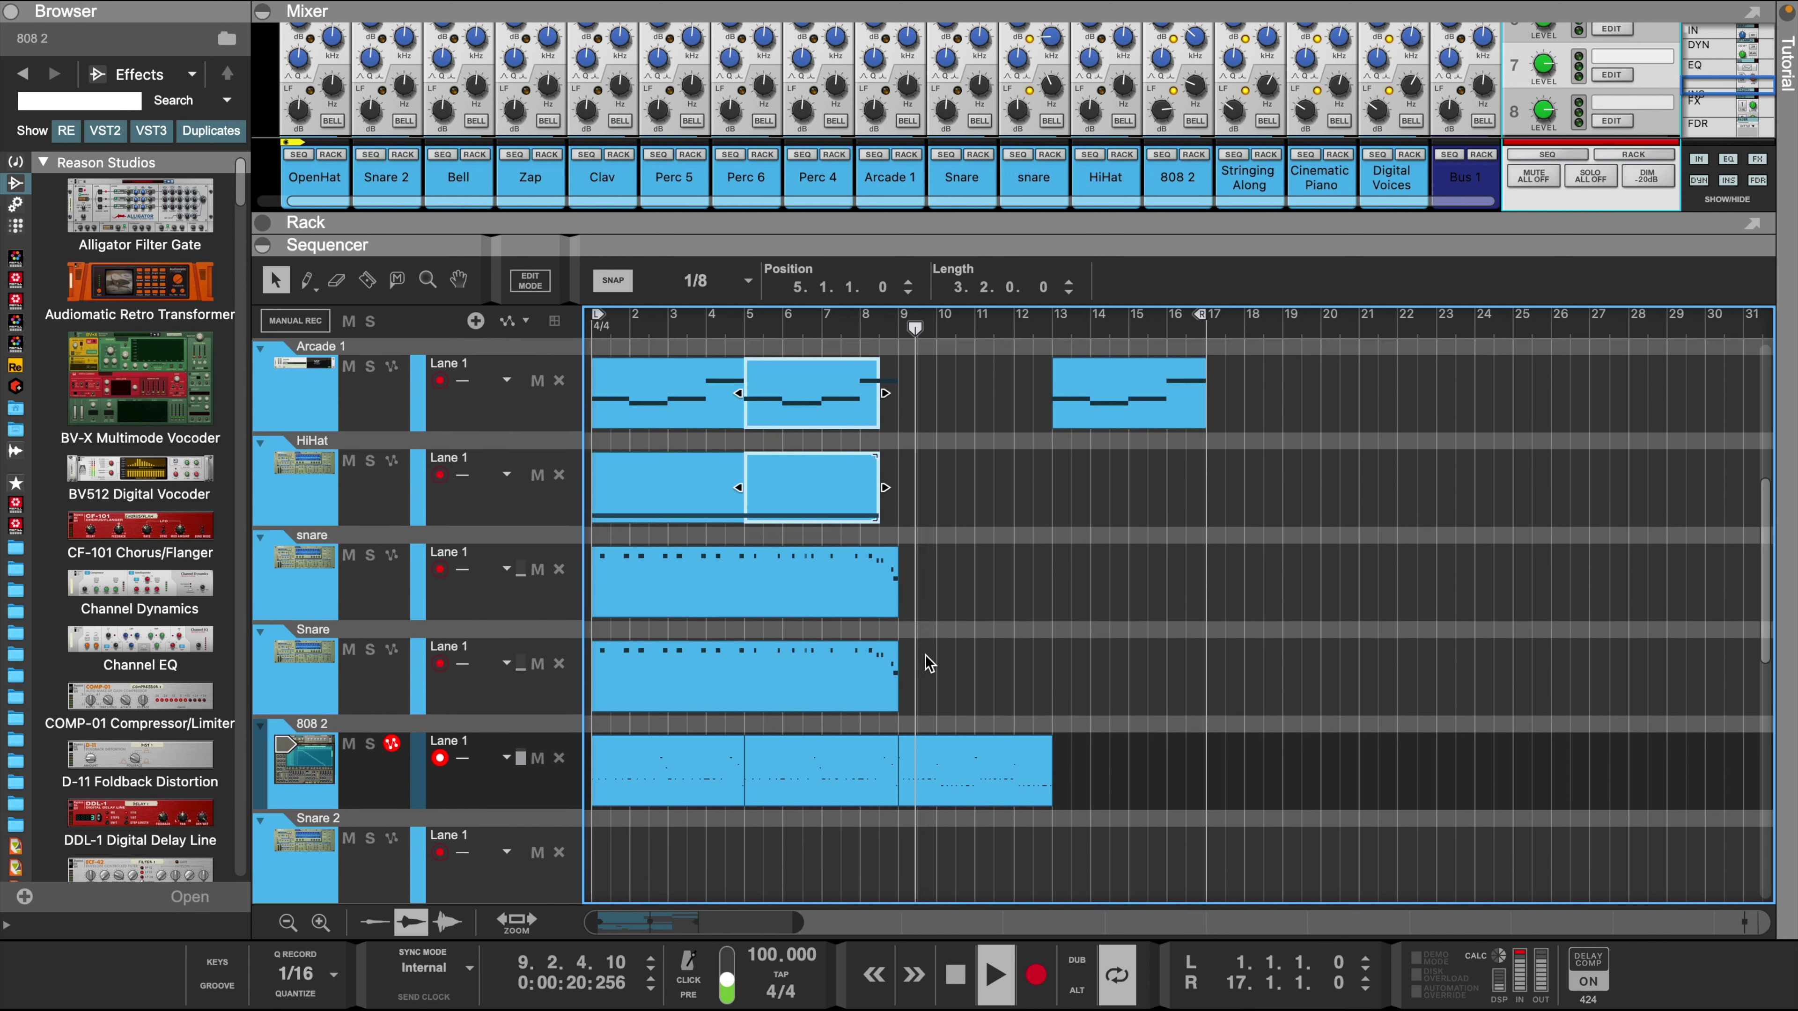
scroll(956, 672, up, 5)
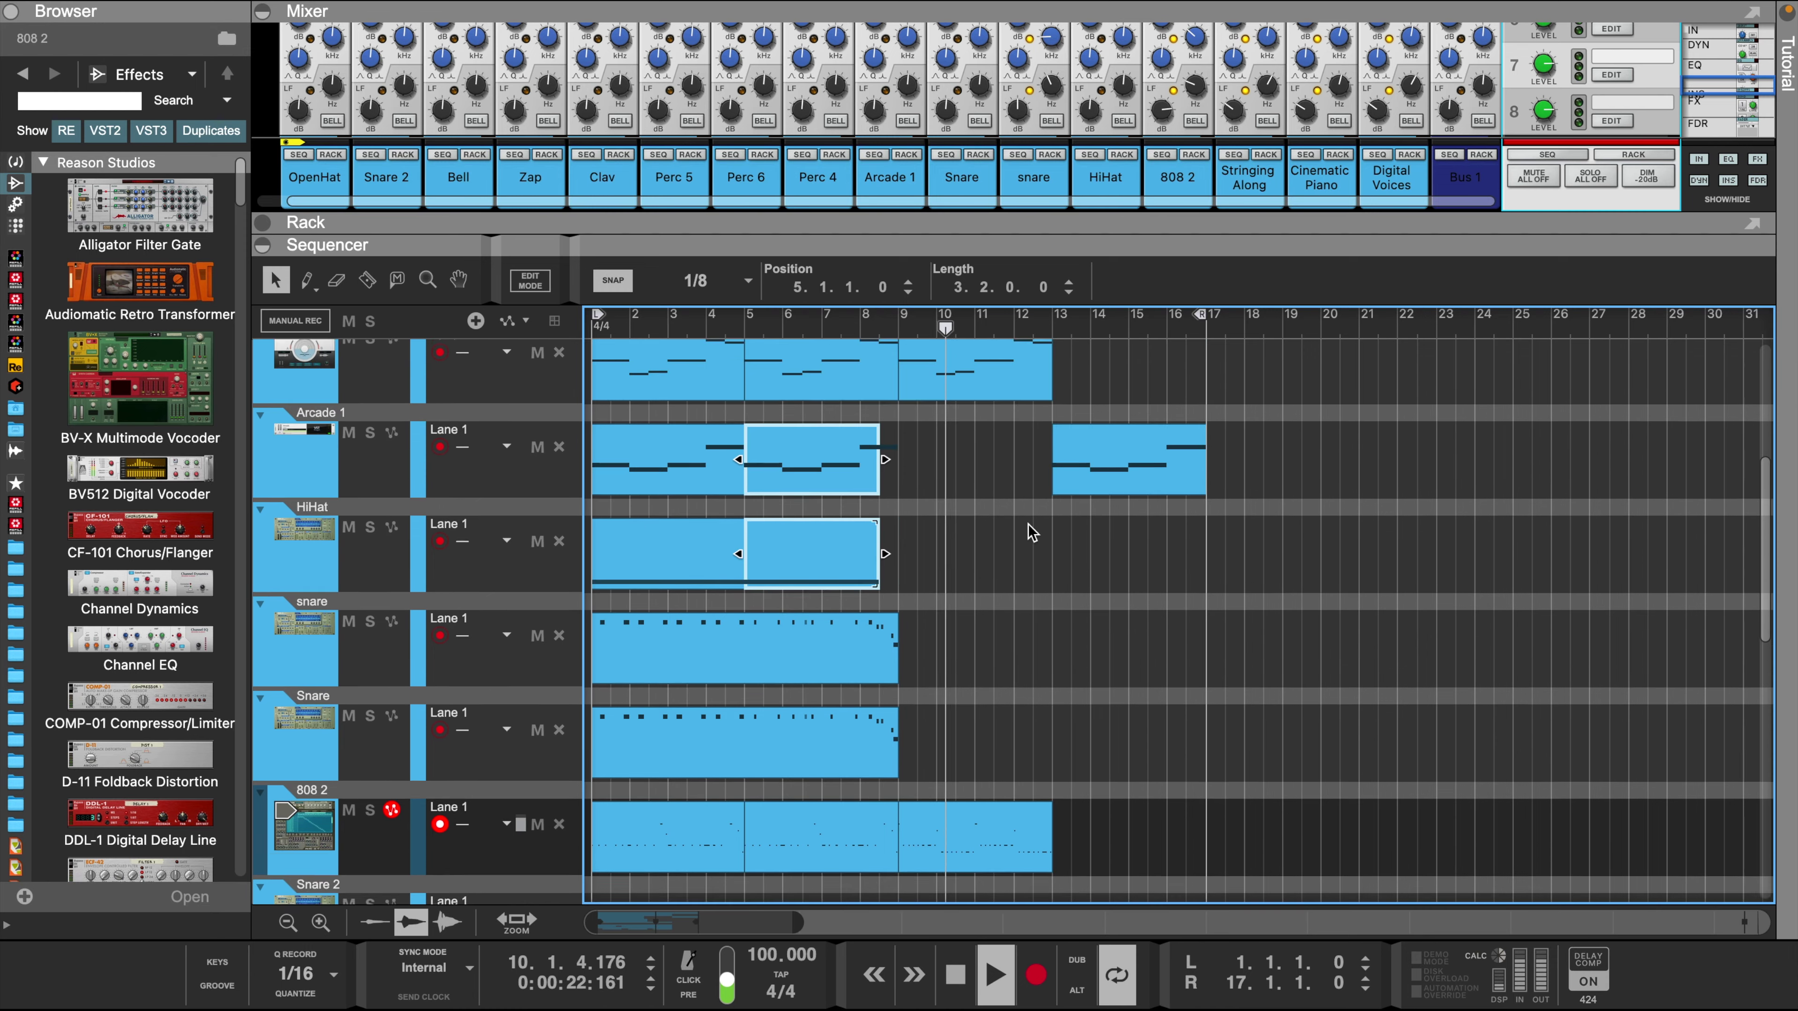
scroll(984, 655, down, 3)
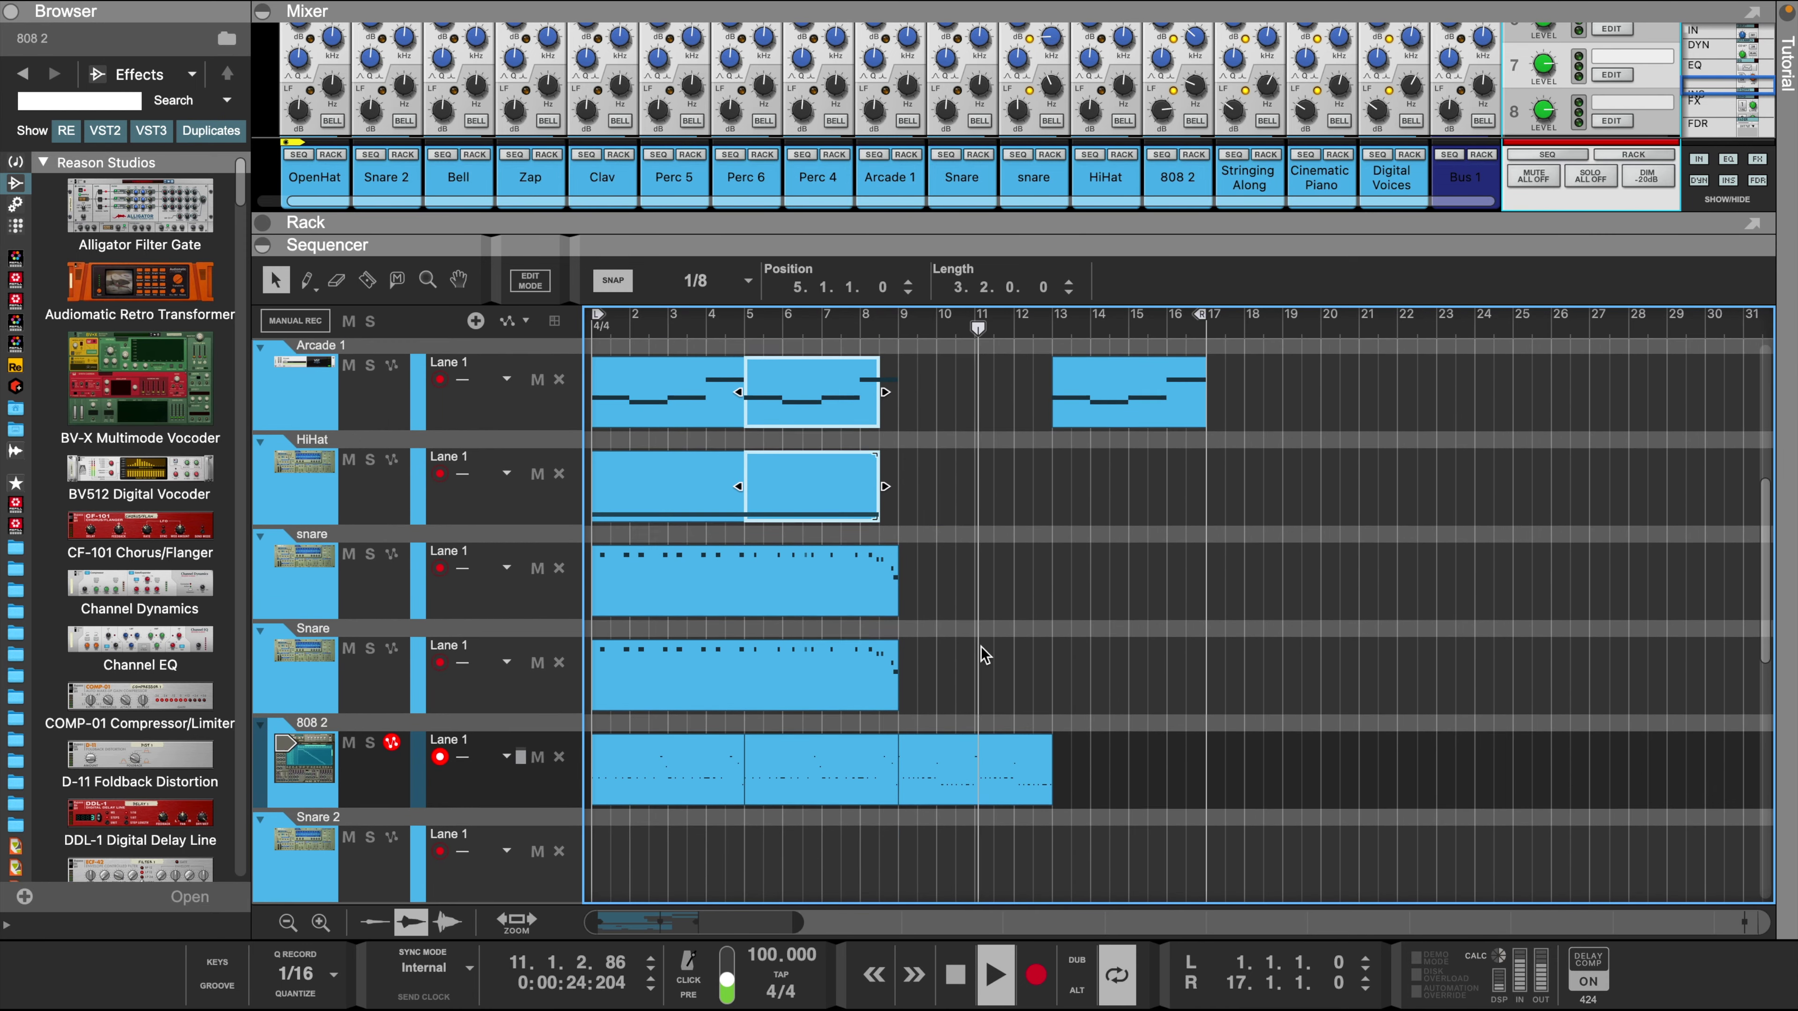
scroll(985, 655, up, 4)
scroll(985, 655, up, 5)
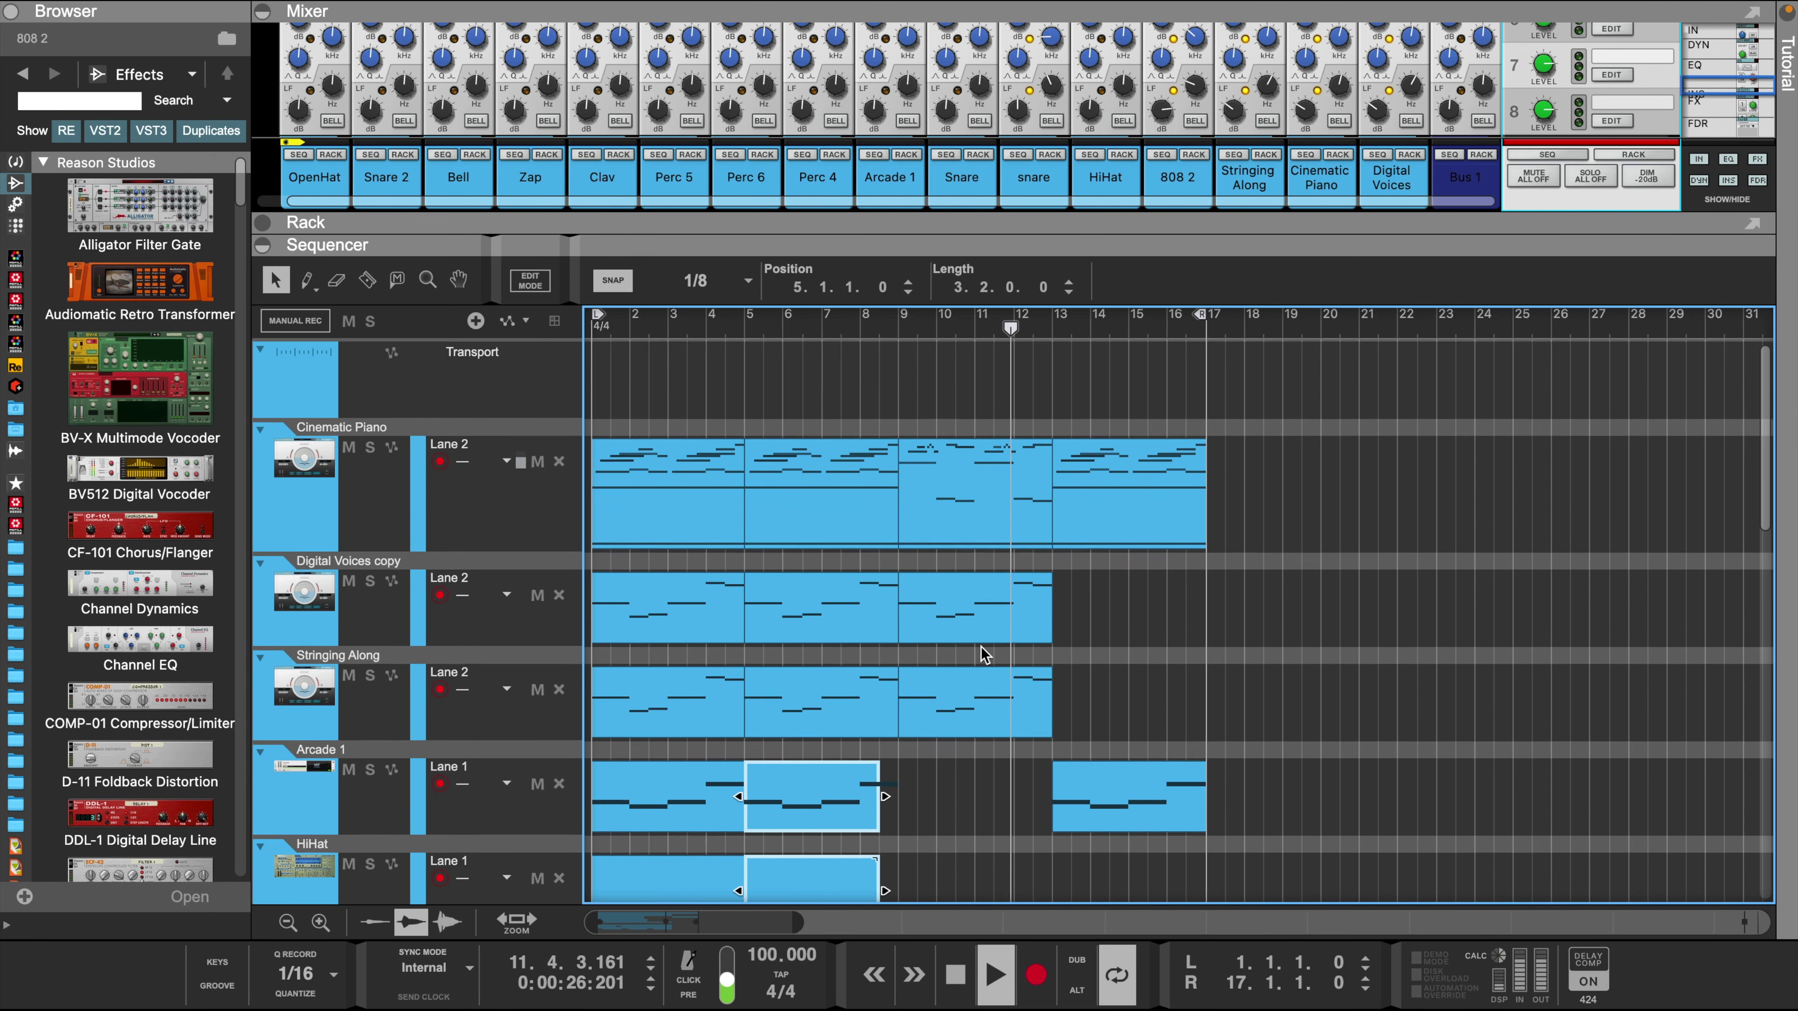
drag(792, 926, 704, 935)
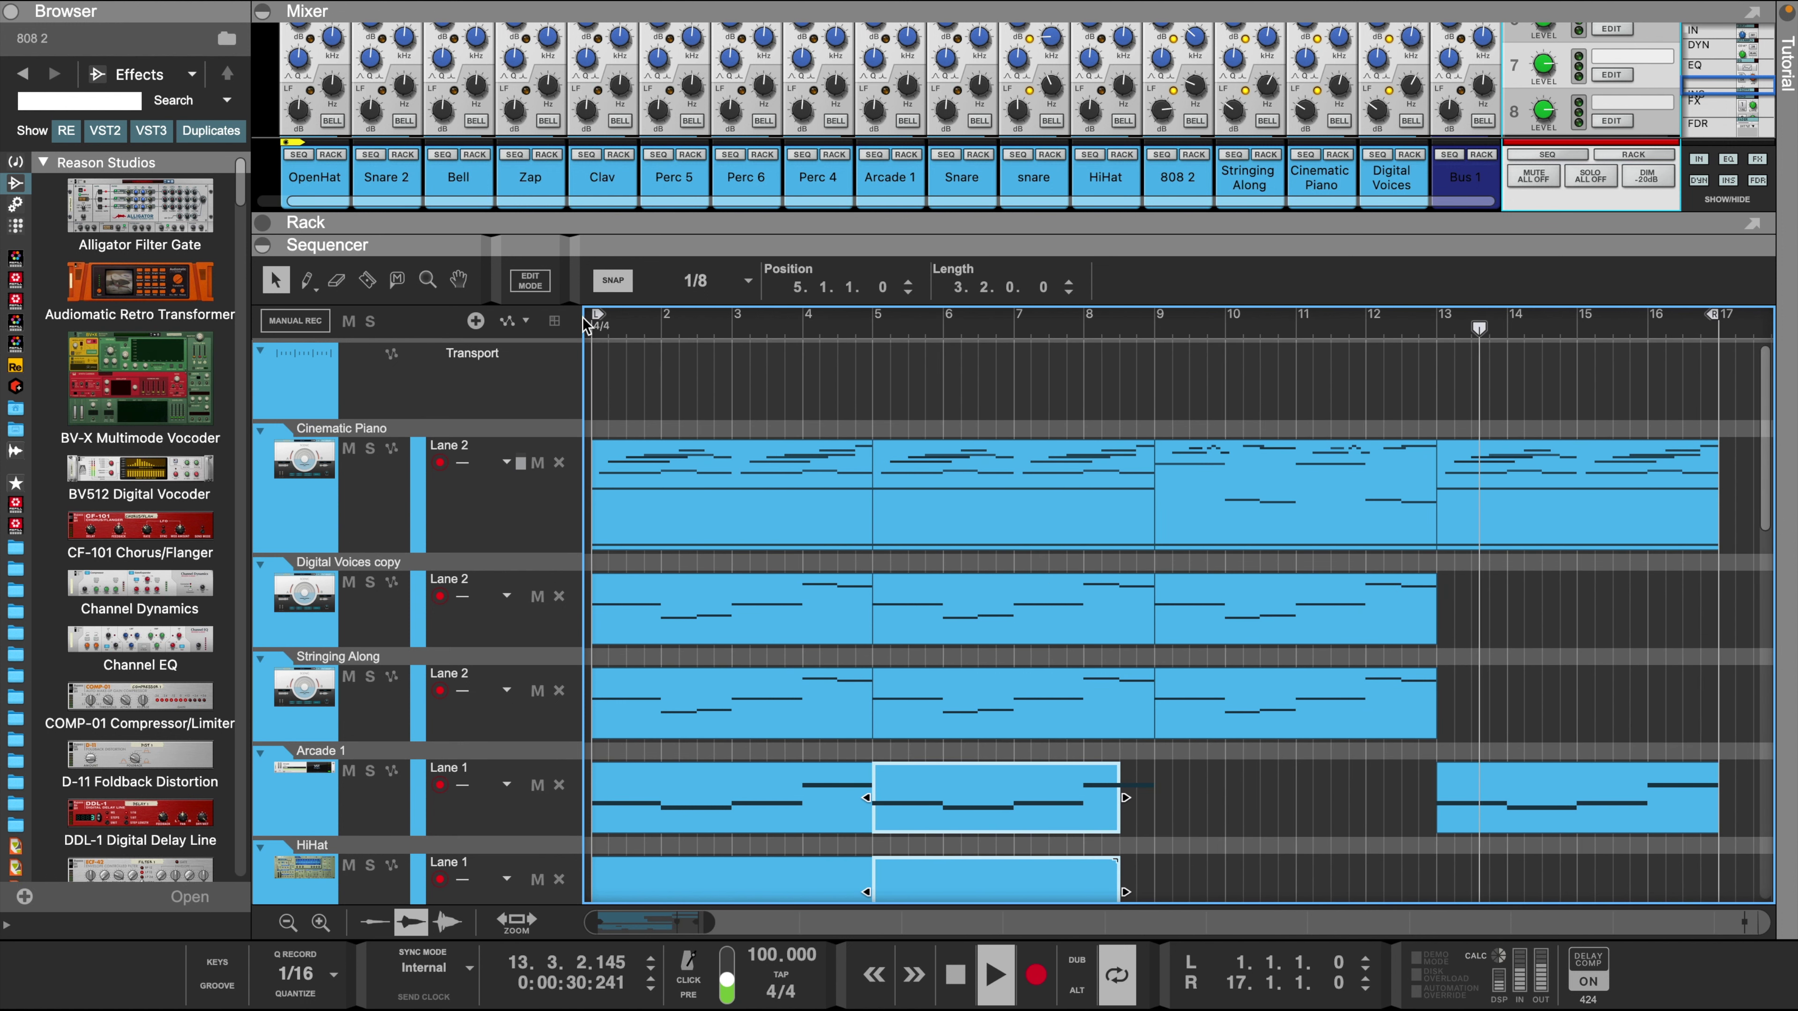
drag(597, 320, 1450, 418)
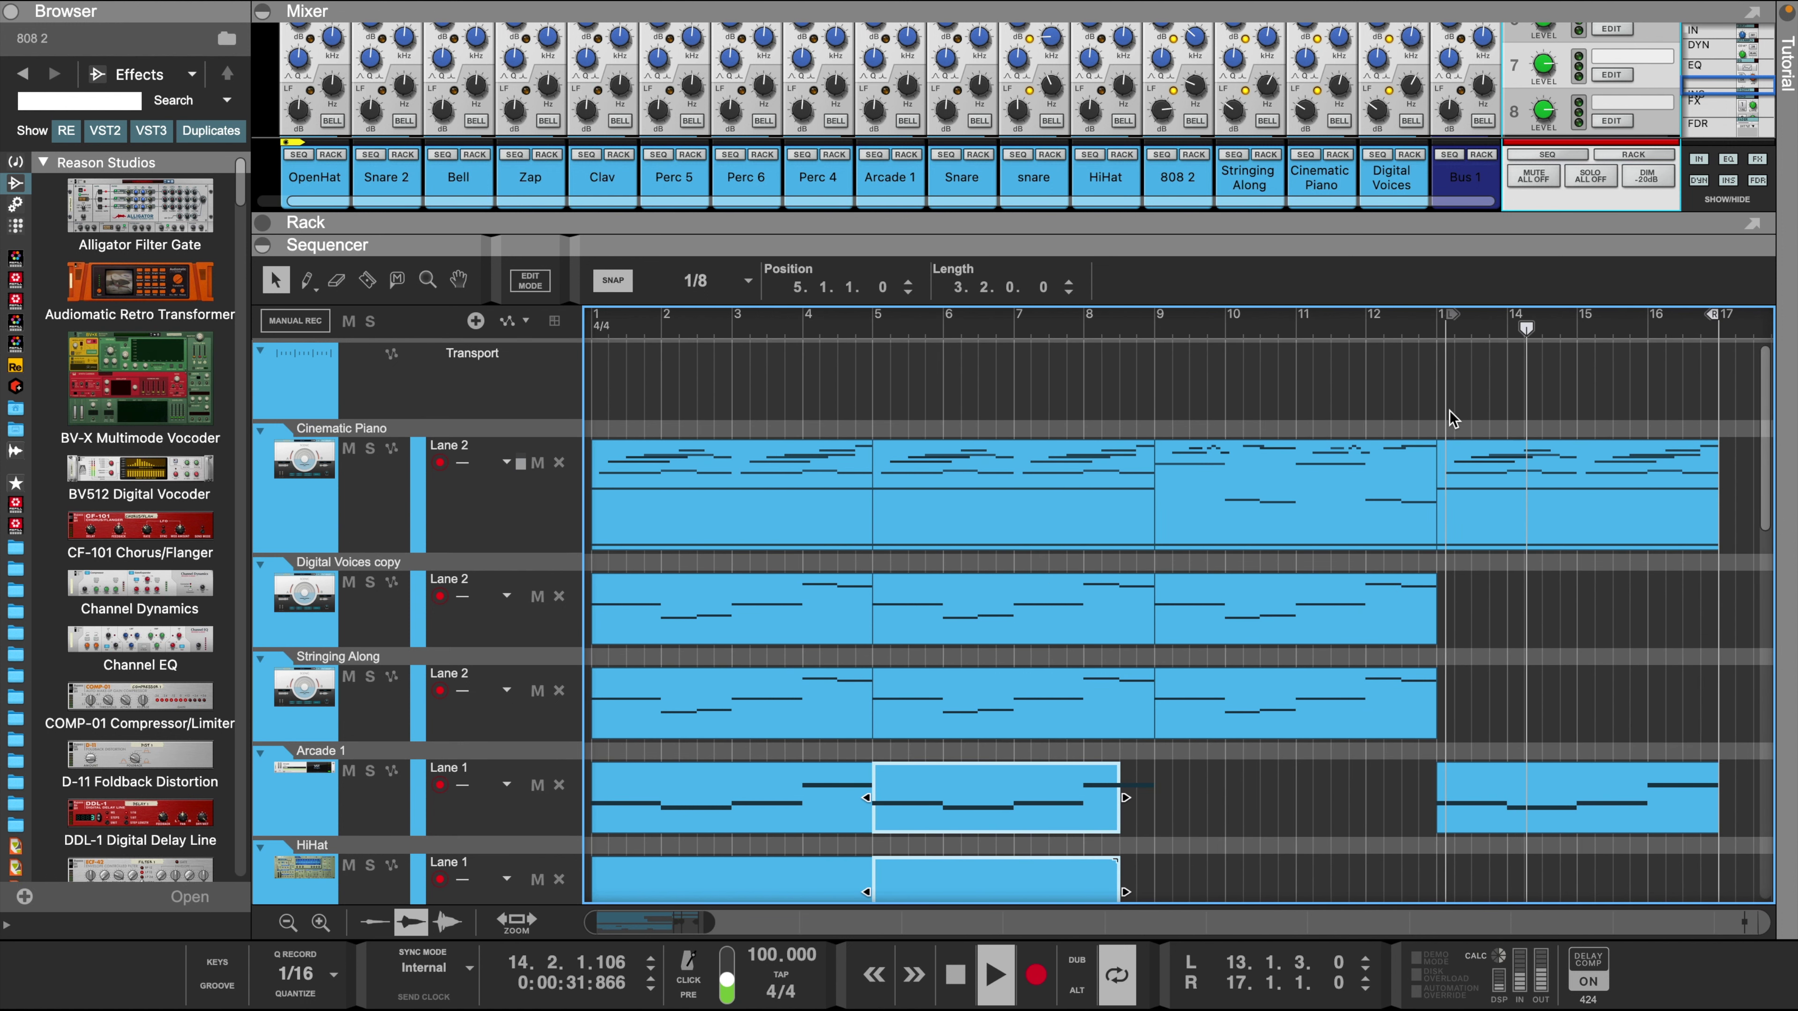